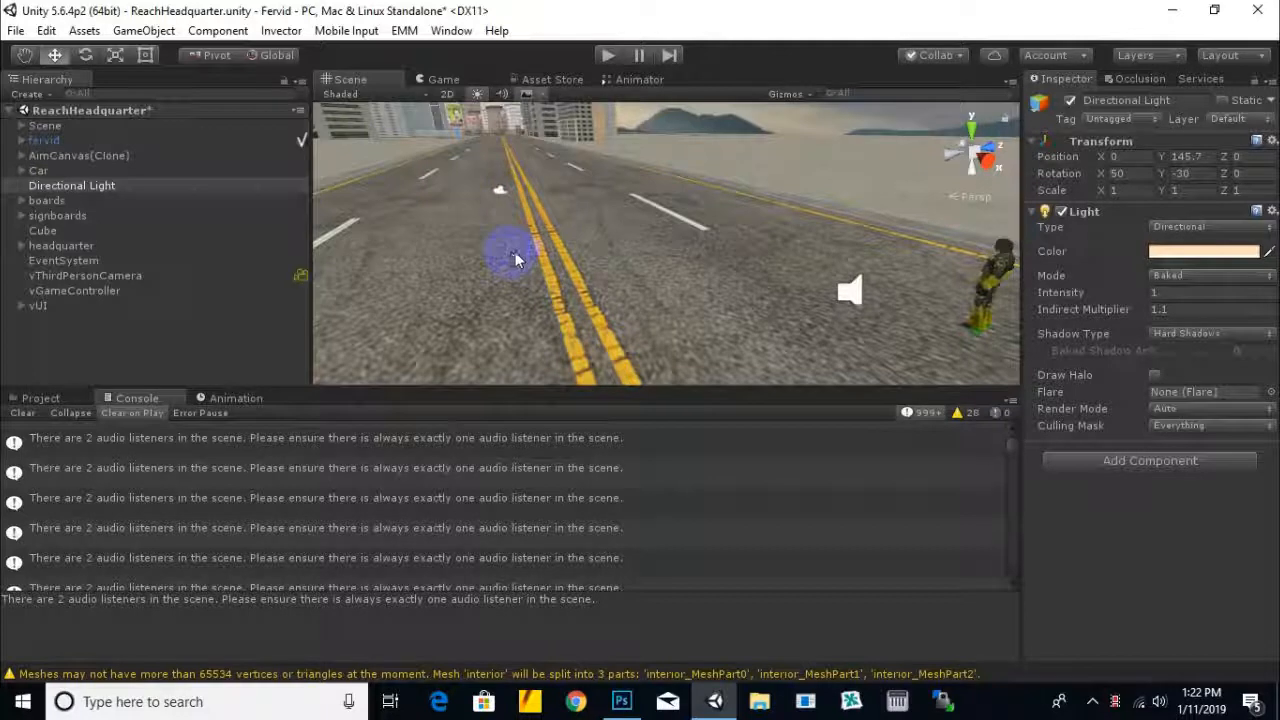
Remove the Audio Listener component from vThirdPersonCamera
{"action": "middle_click_drag", "start_coordinate": [517, 258], "coordinate": [546, 290]}
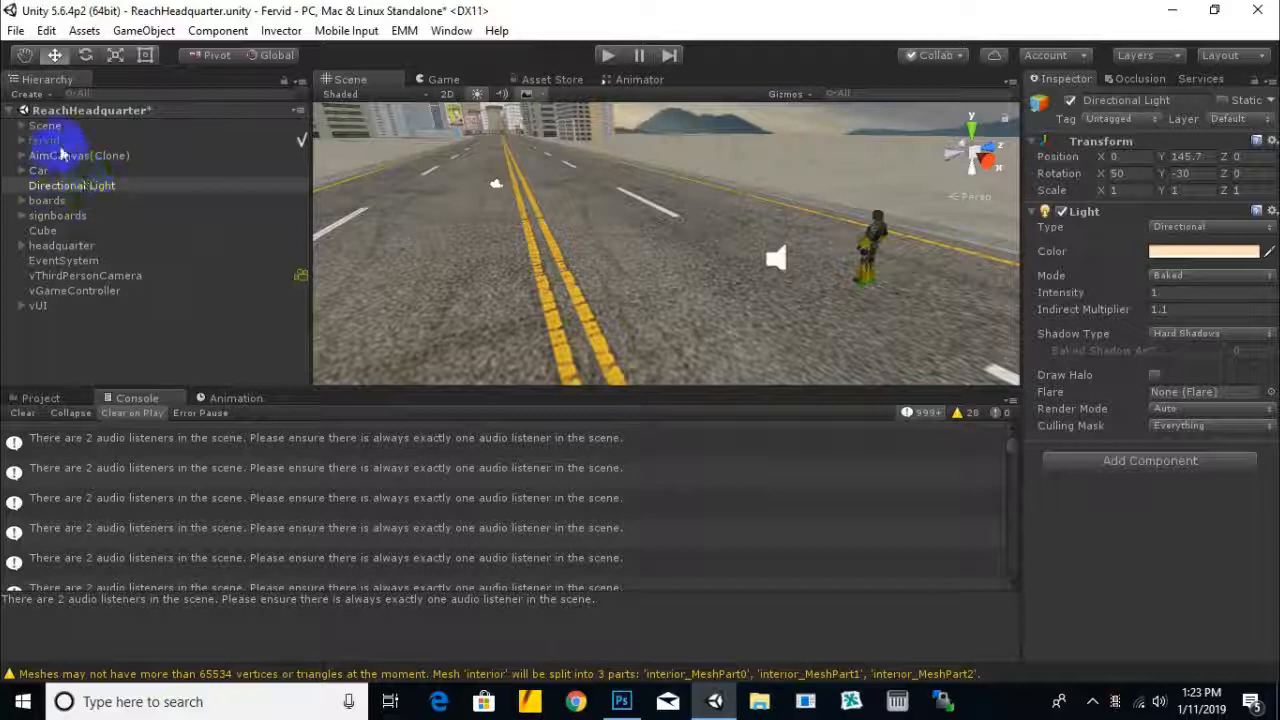
{"action": "left_click", "coordinate": [97, 276]}
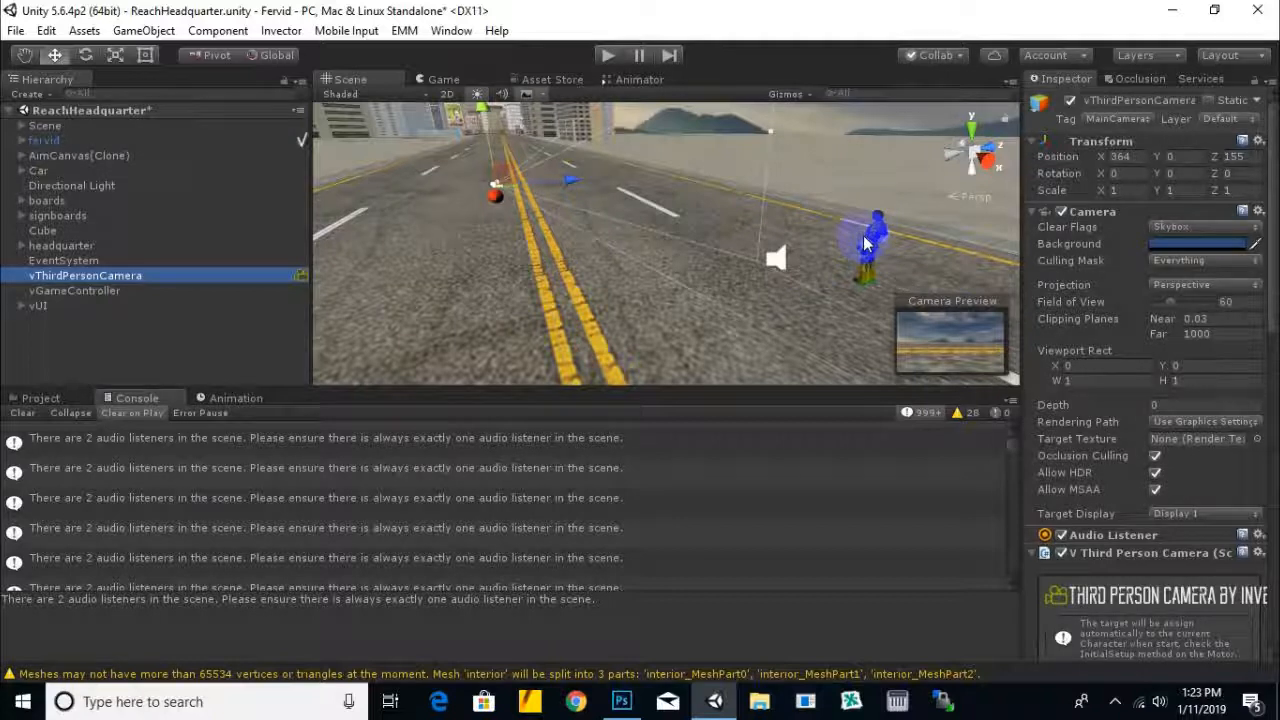
{"action": "scroll", "coordinate": [1134, 500], "scroll_direction": "down", "scroll_amount": 2}
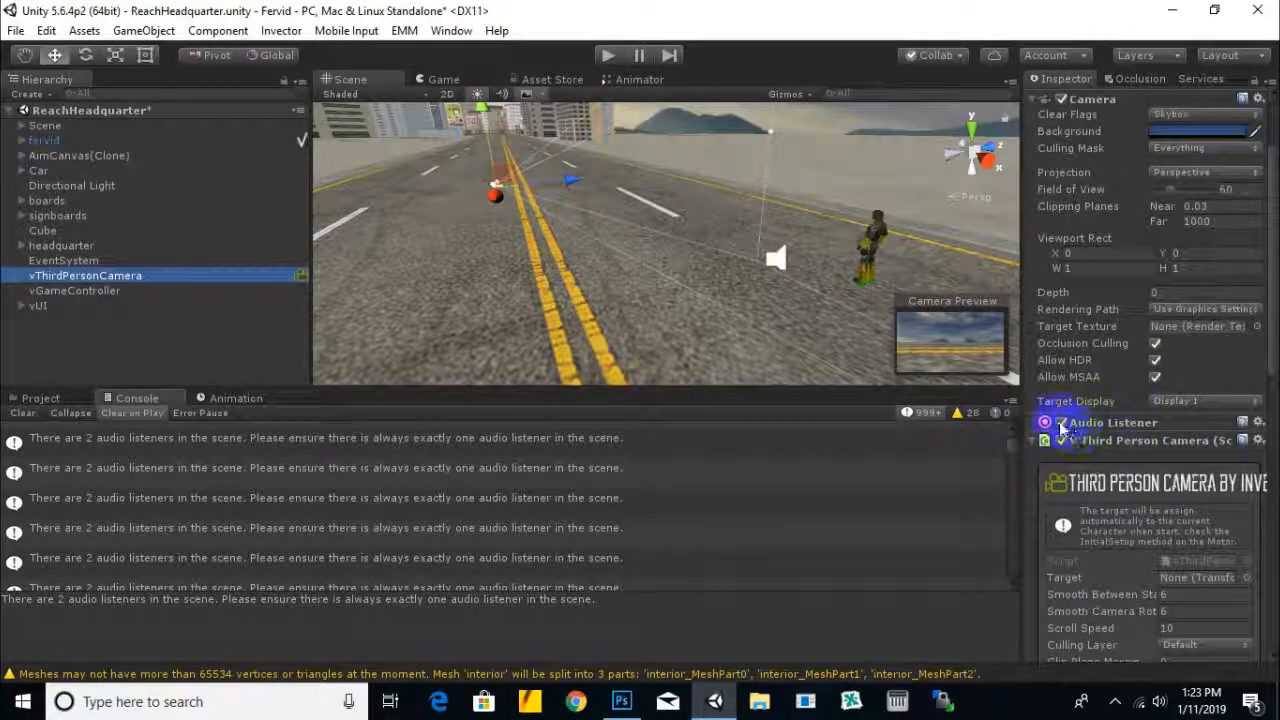
{"action": "left_click", "coordinate": [1258, 422]}
{"action": "left_click", "coordinate": [1192, 474]}
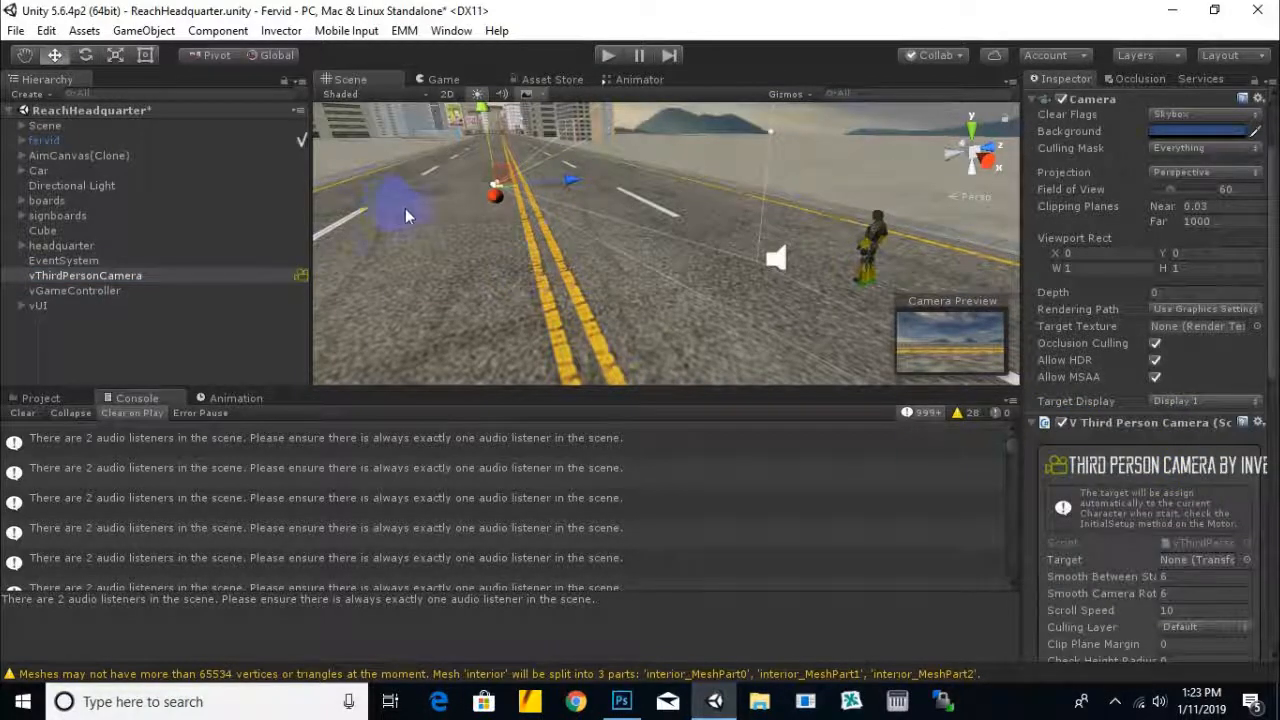
Run the ReachHeadquarter scene in play mode, turn the character's view and fire a test shot
{"action": "scroll", "coordinate": [576, 258], "scroll_direction": "down", "scroll_amount": 10}
{"action": "middle_click_drag", "start_coordinate": [522, 312], "coordinate": [548, 285]}
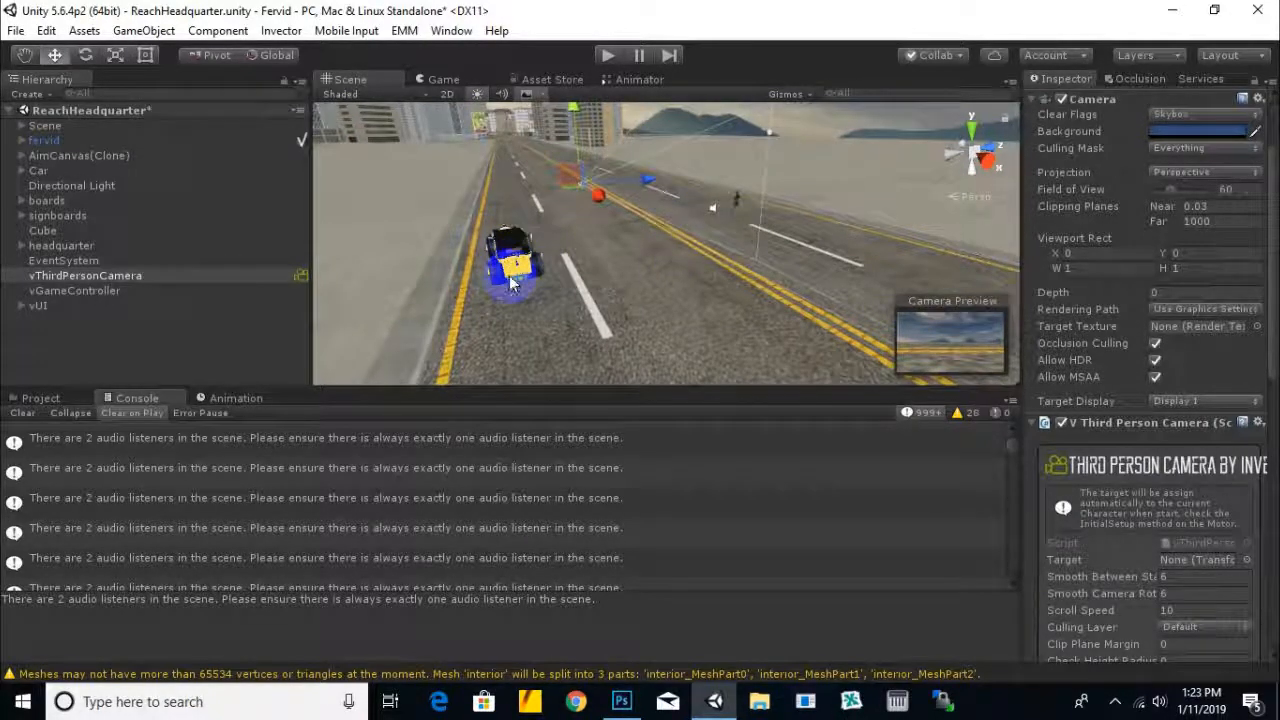
{"action": "scroll", "coordinate": [643, 210], "scroll_direction": "up", "scroll_amount": 5}
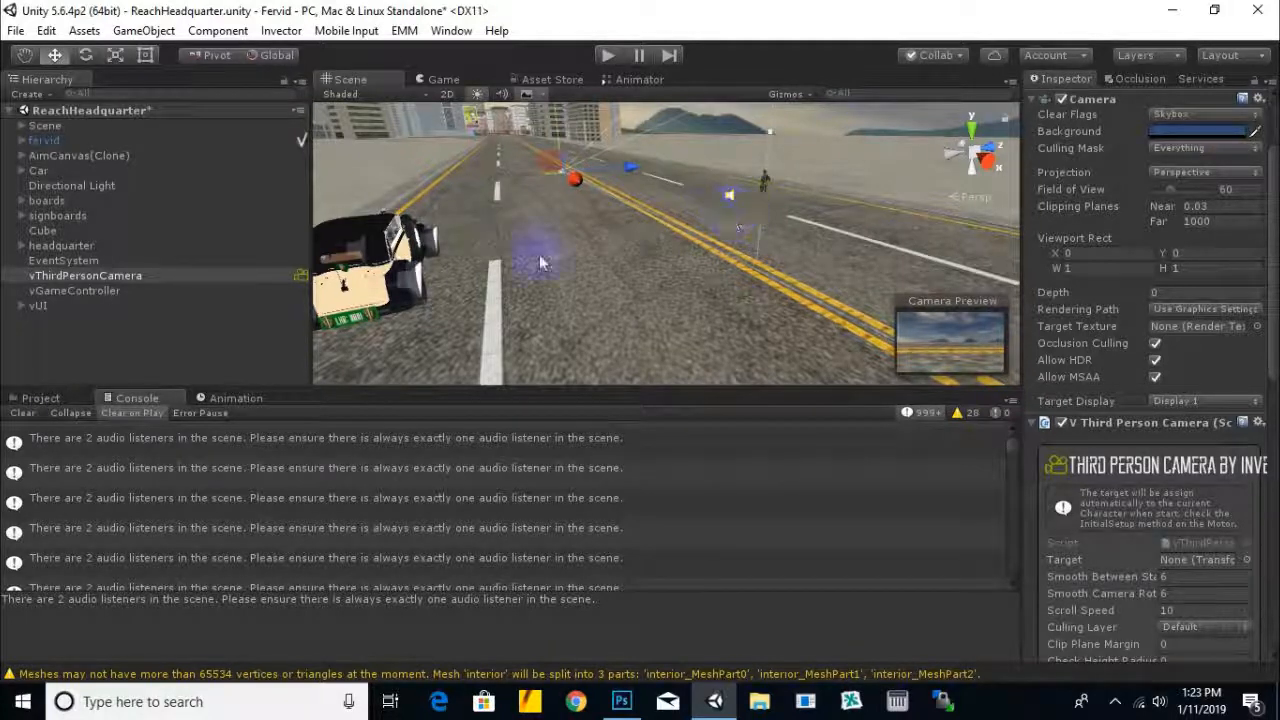
{"action": "scroll", "coordinate": [525, 275], "scroll_direction": "down", "scroll_amount": 4}
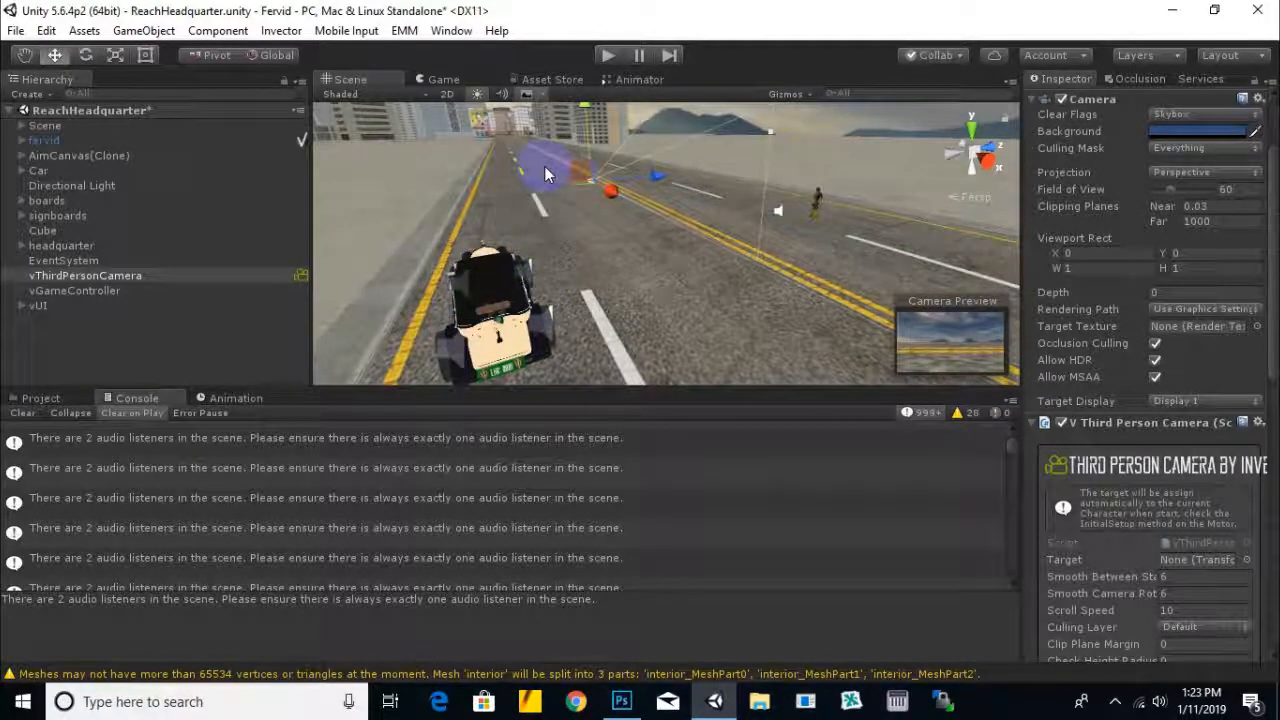
{"action": "left_click", "coordinate": [40, 398]}
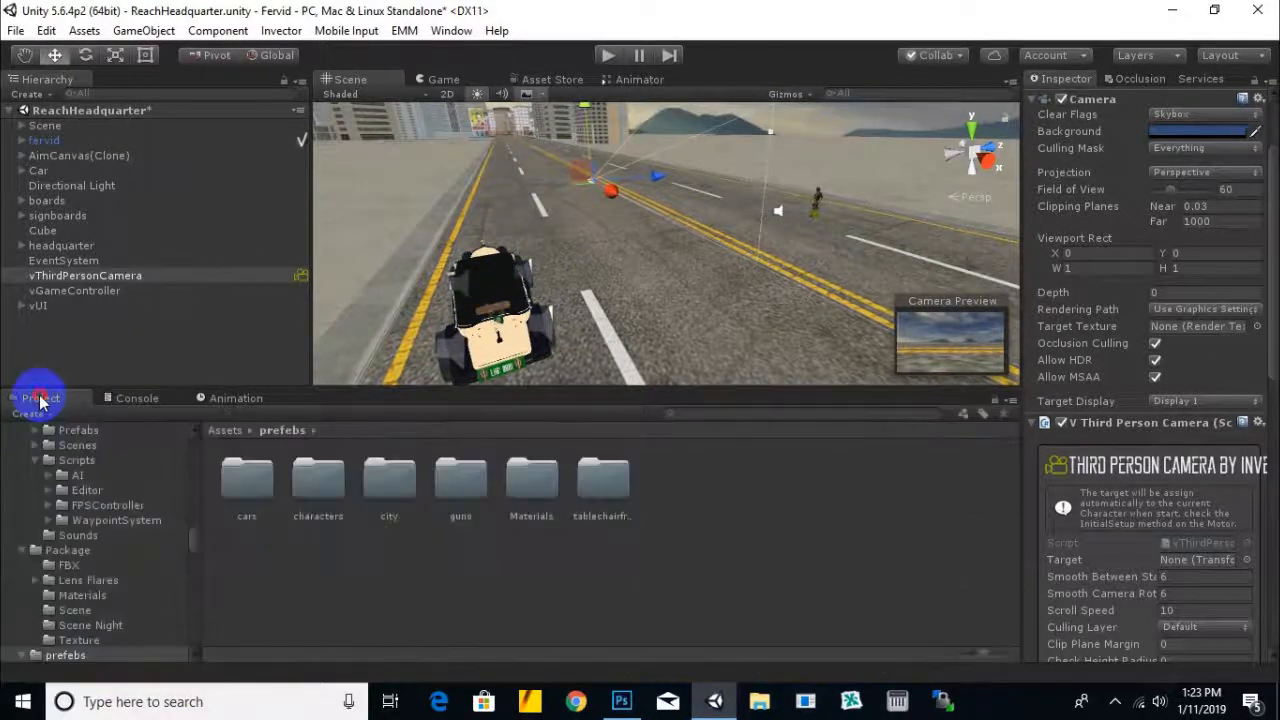
{"action": "left_click", "coordinate": [608, 55]}
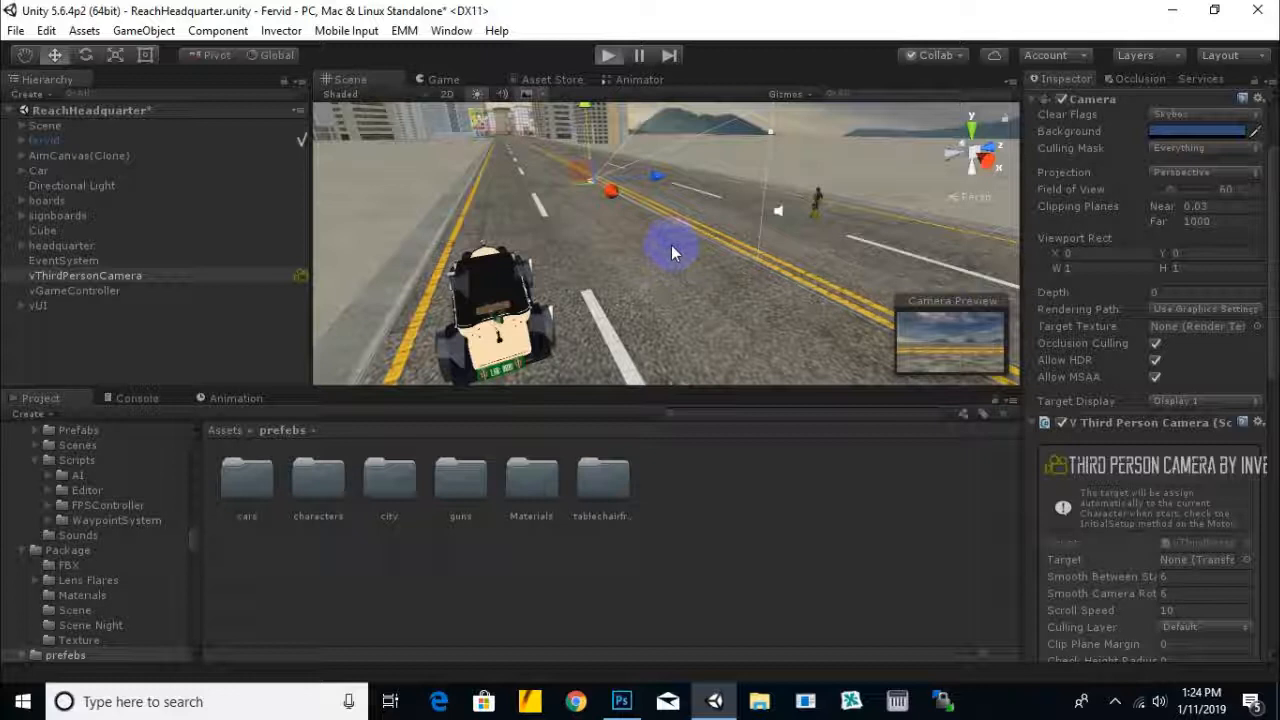
{"action": "left_click", "coordinate": [1115, 701]}
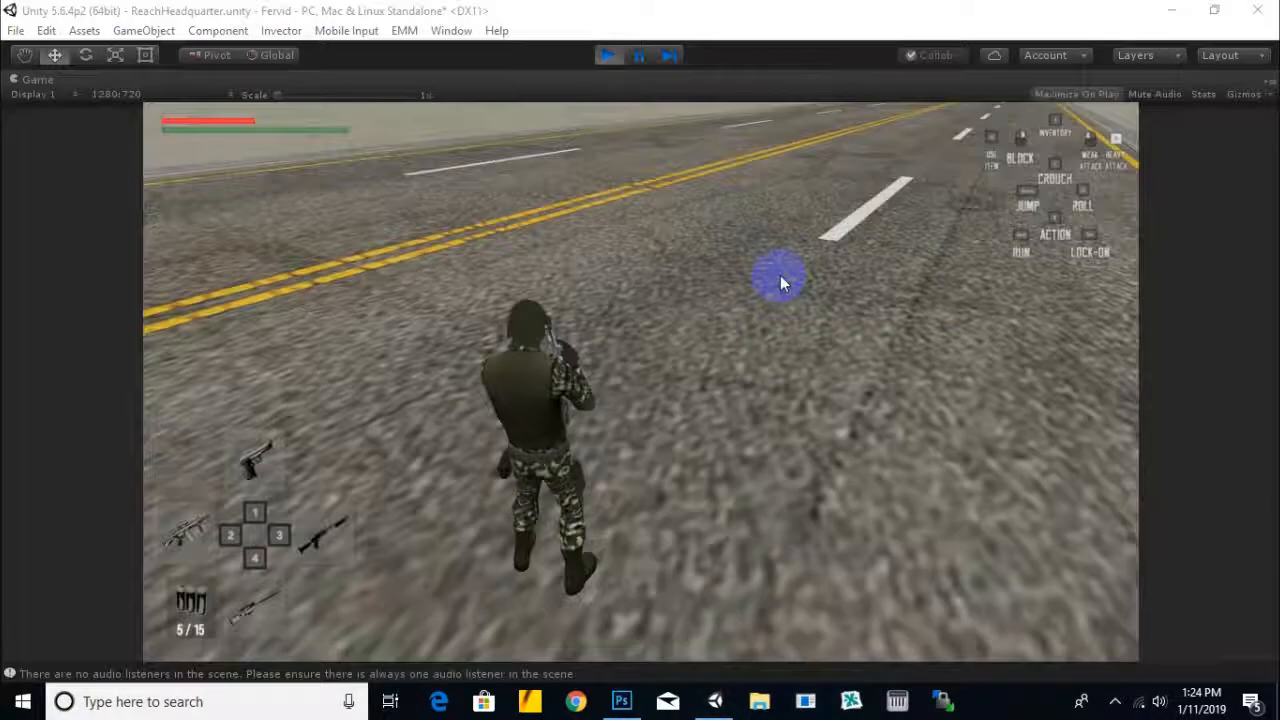
{"action": "right_click_drag", "start_coordinate": [772, 263], "coordinate": [817, 223]}
{"action": "left_click", "coordinate": [817, 220]}
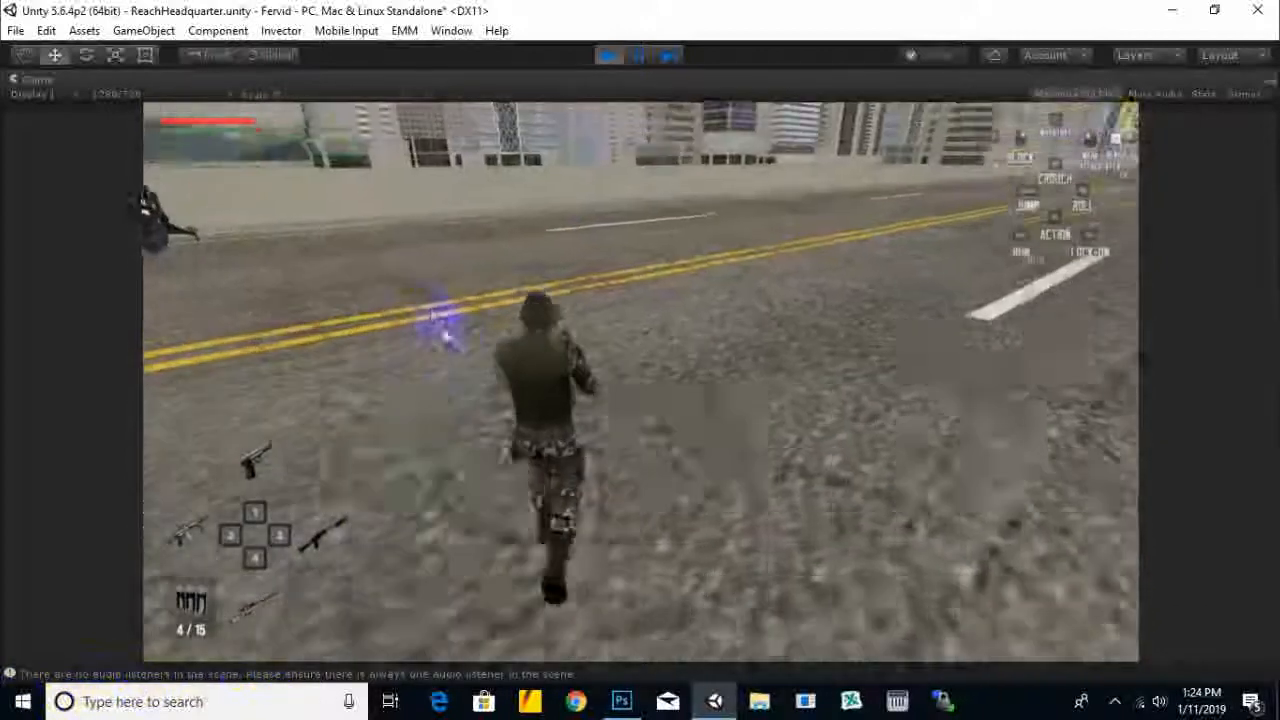
Run the character to the vintage car, get in, and test accelerating, steering and braking along the road
{"action": "key", "text": "w"}
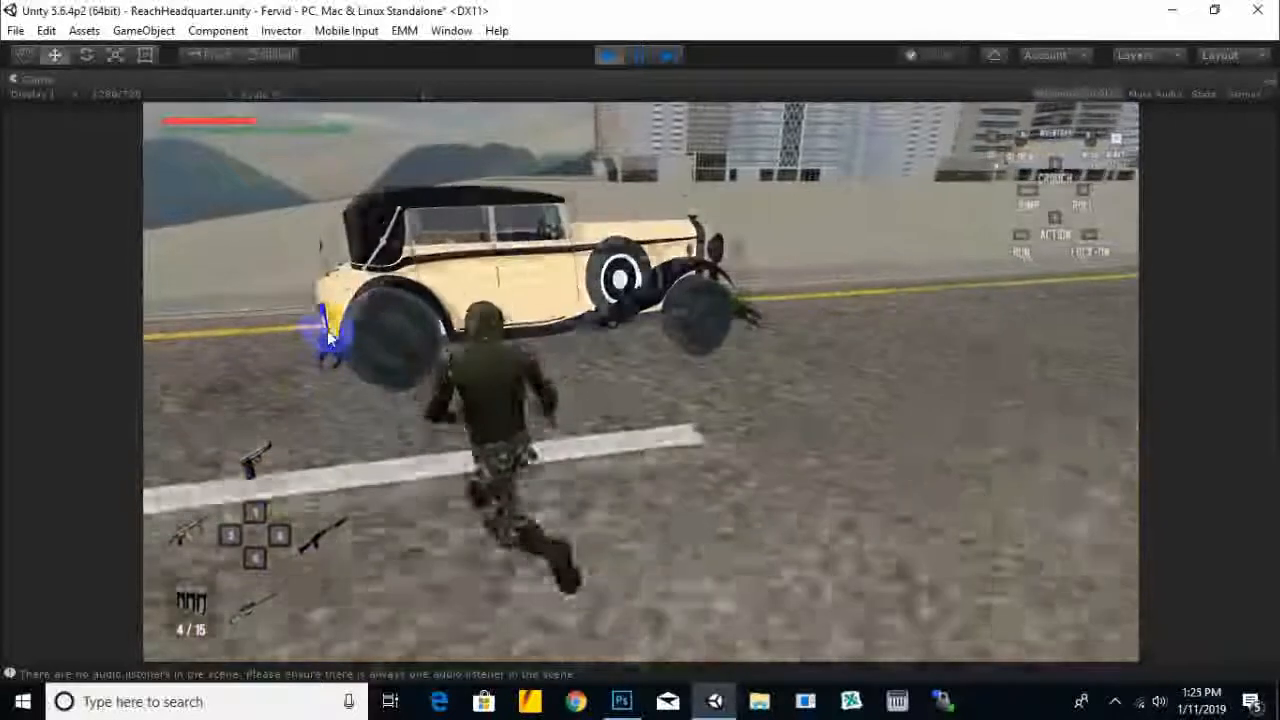
{"action": "key", "text": "e"}
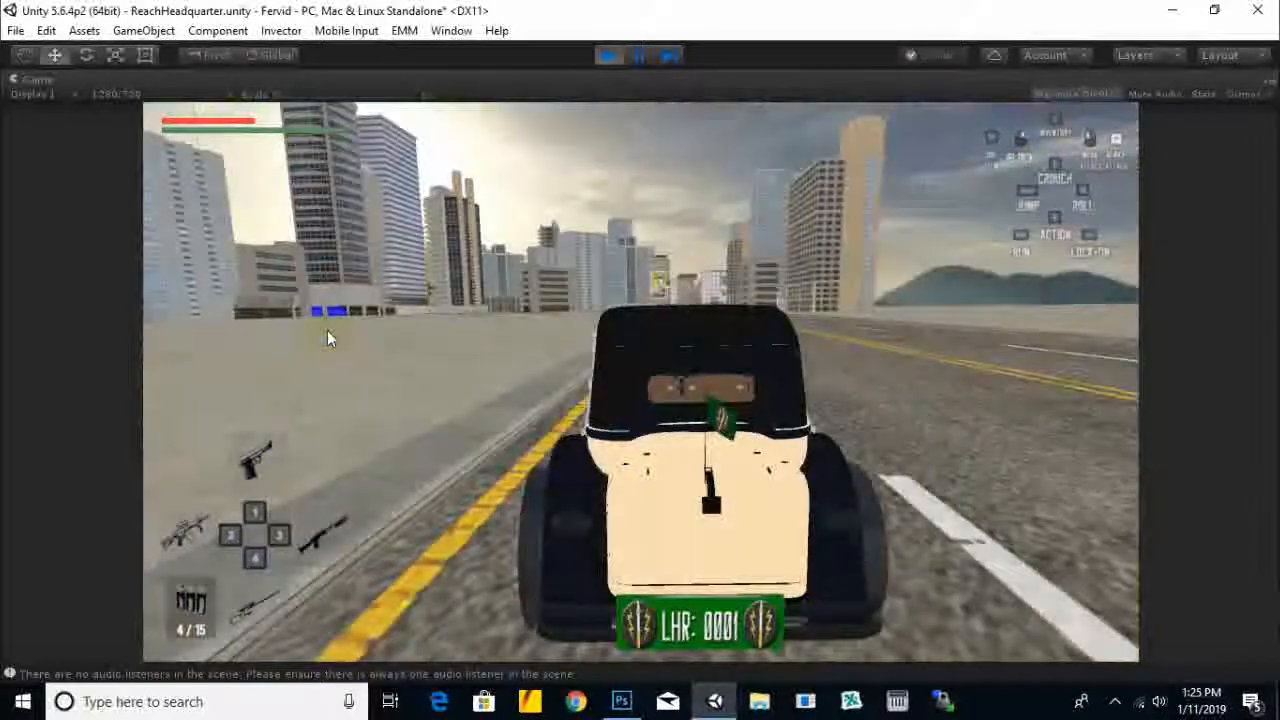
{"action": "key", "text": "w"}
{"action": "key", "text": "d"}
{"action": "key", "text": "a"}
{"action": "key", "text": "a"}
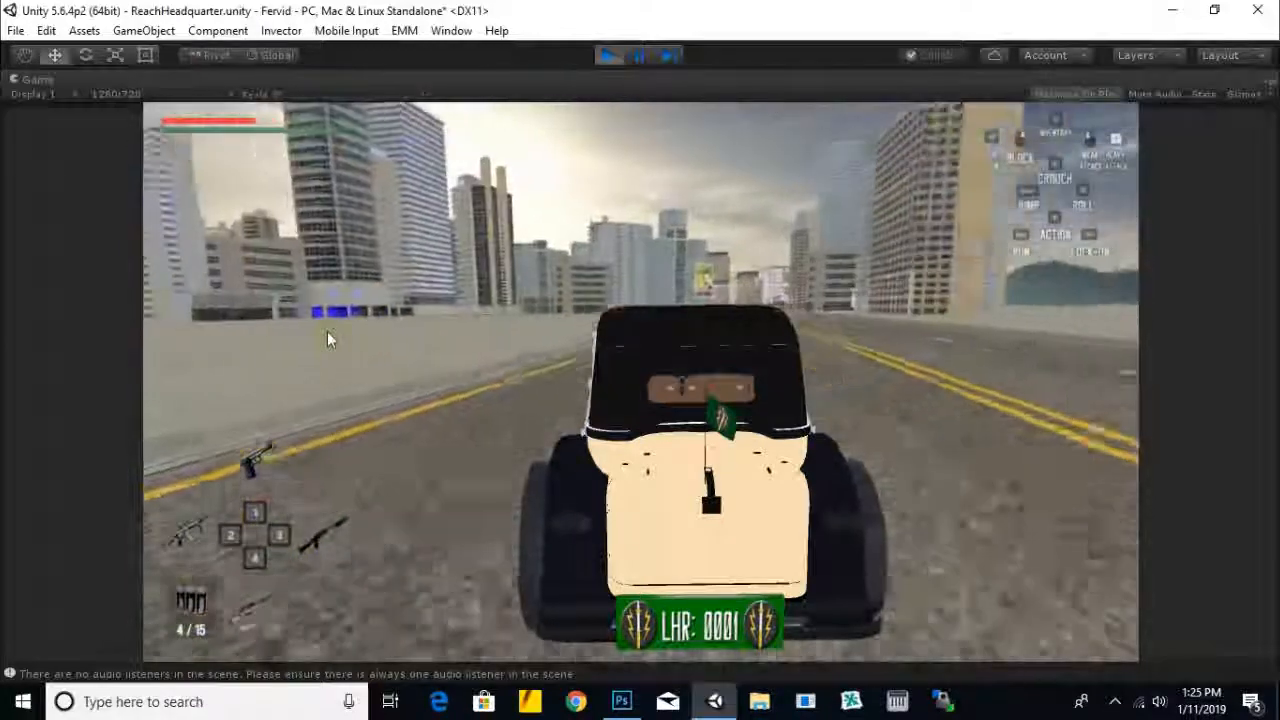
{"action": "key", "text": "d"}
{"action": "key", "text": "s"}
{"action": "key", "text": "w"}
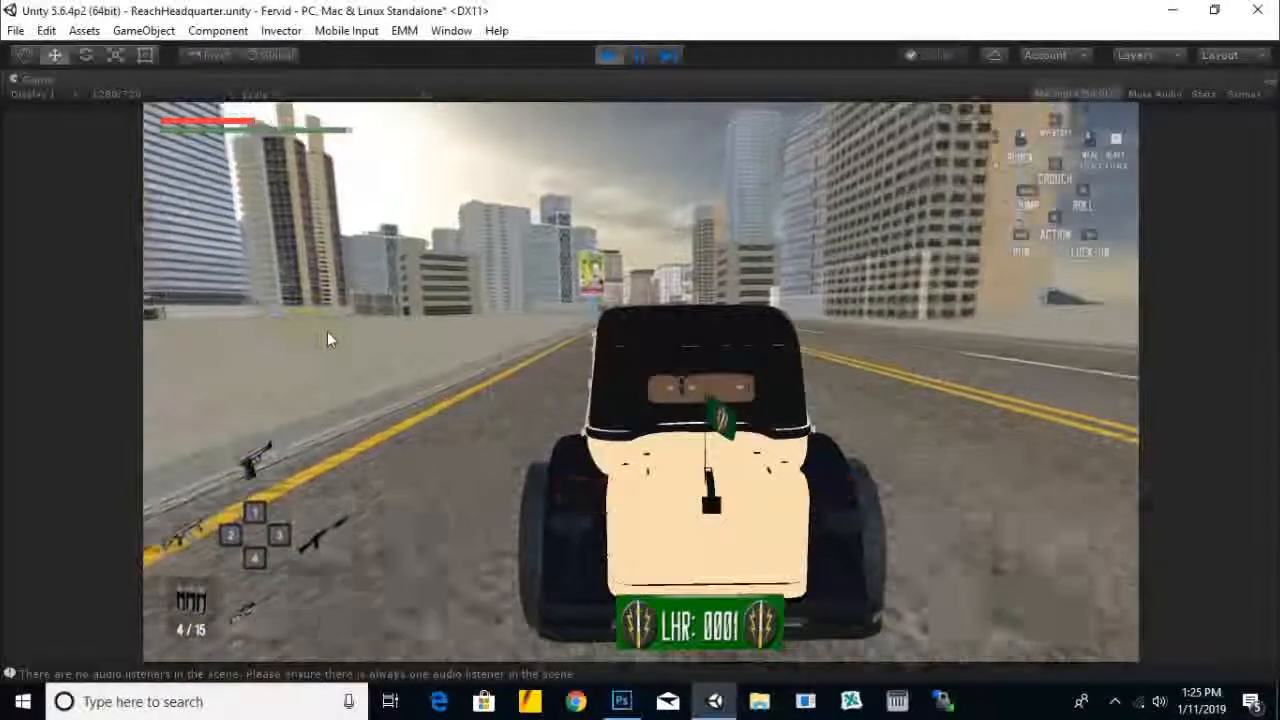
{"action": "key", "text": "s"}
{"action": "key", "text": "a"}
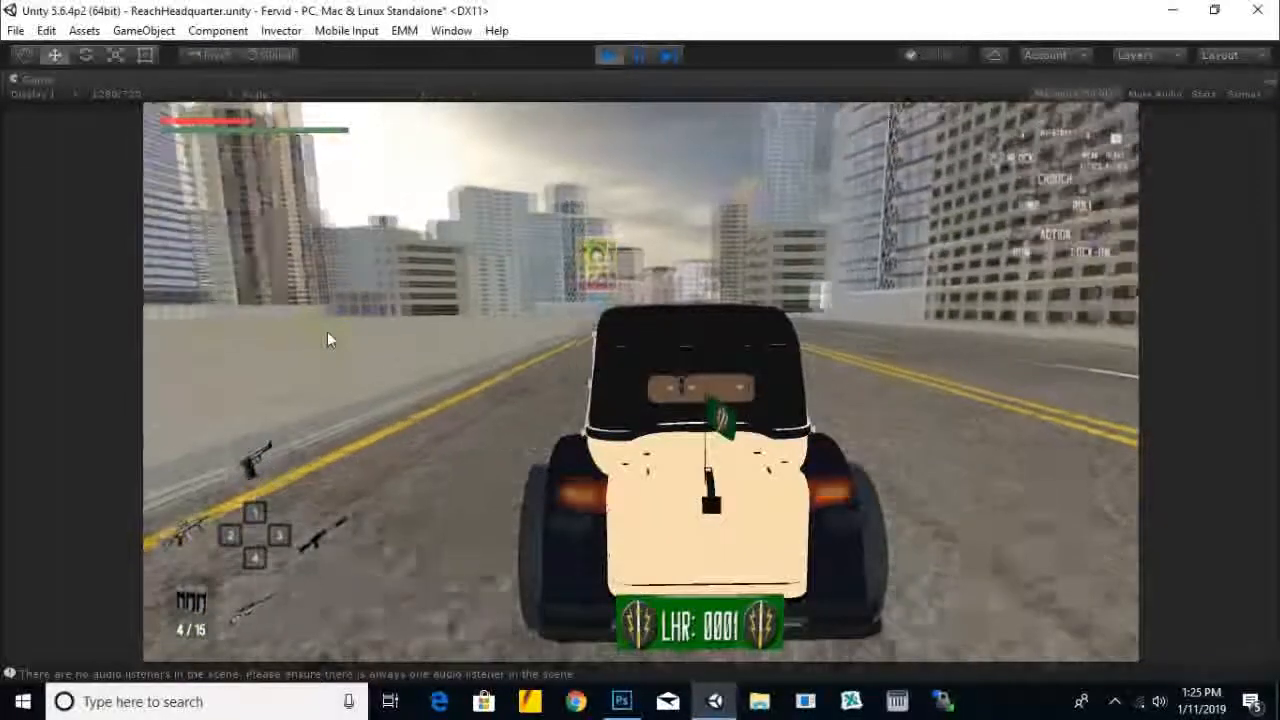
{"action": "key", "text": "w"}
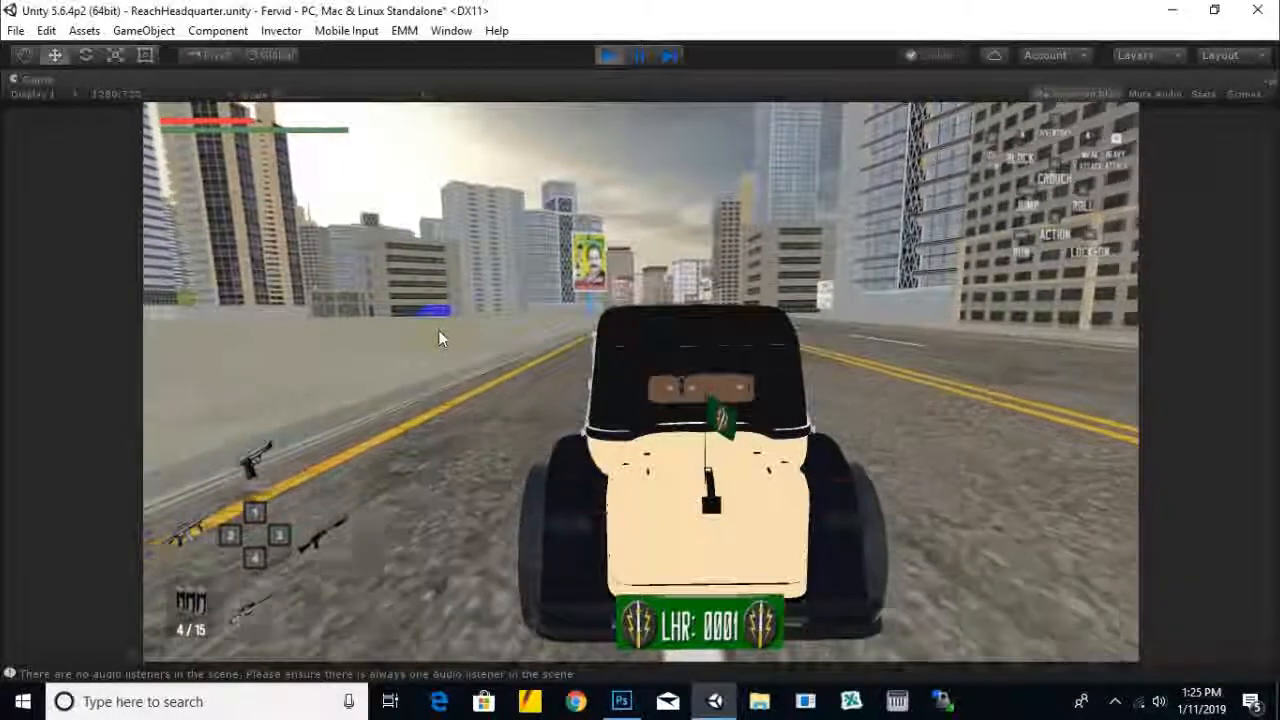
{"action": "key", "text": "s"}
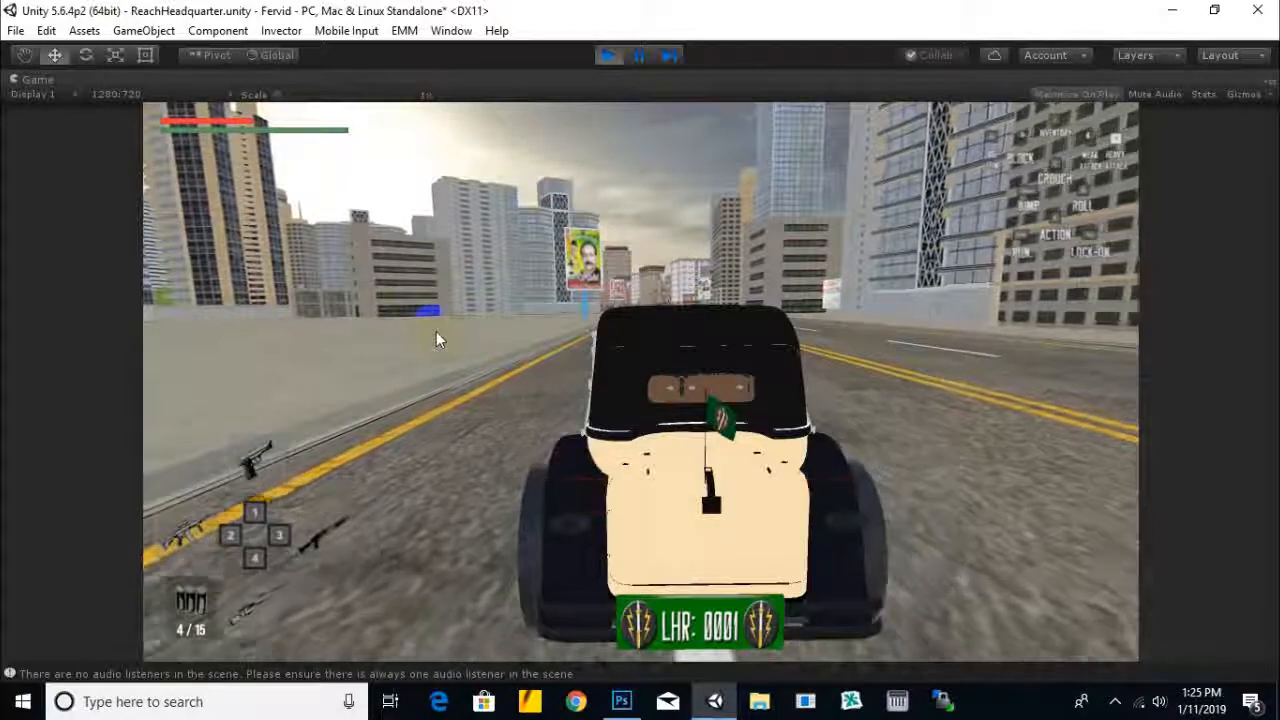
Get out of the car, test shooting and looking around with the character, and stop play mode
{"action": "left_click", "coordinate": [436, 332]}
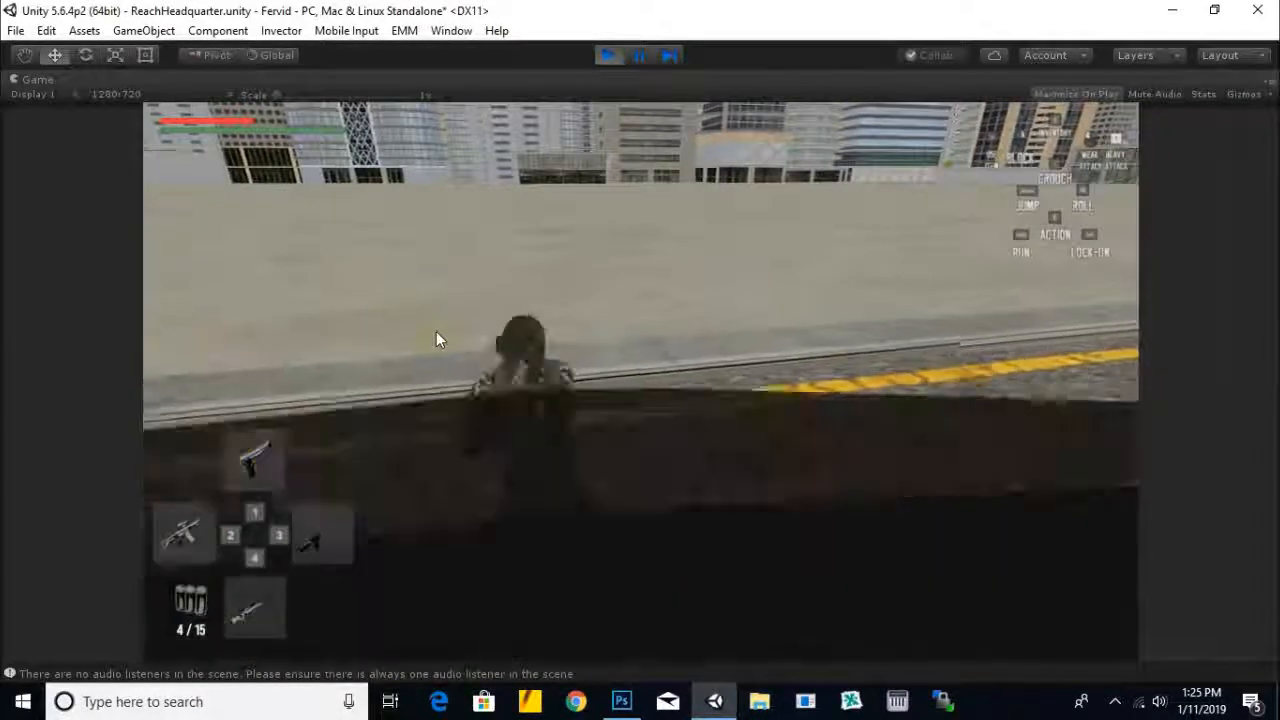
{"action": "mouse_move", "coordinate": [436, 331]}
{"action": "right_mouse_down"}
{"action": "mouse_move", "coordinate": [1079, 409]}
{"action": "mouse_move", "coordinate": [1269, 186]}
{"action": "mouse_move", "coordinate": [661, 292]}
{"action": "right_mouse_up"}
{"action": "left_click", "coordinate": [686, 286]}
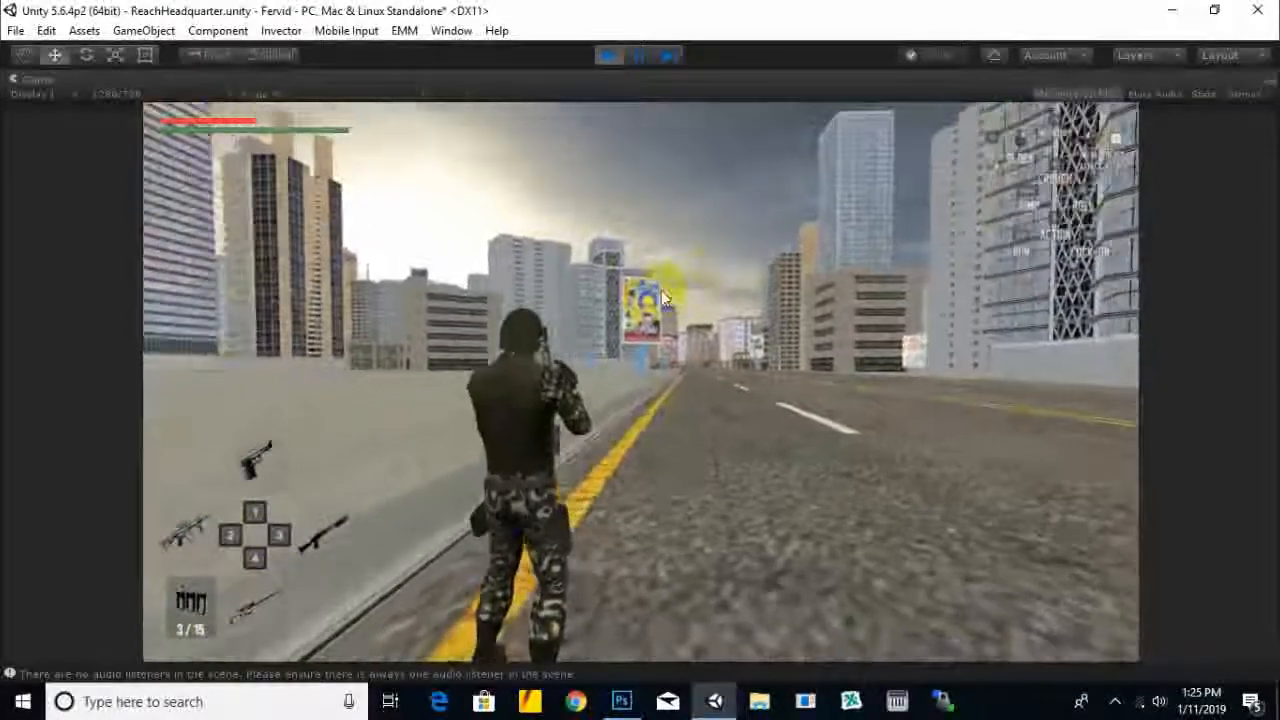
{"action": "left_click", "coordinate": [661, 291]}
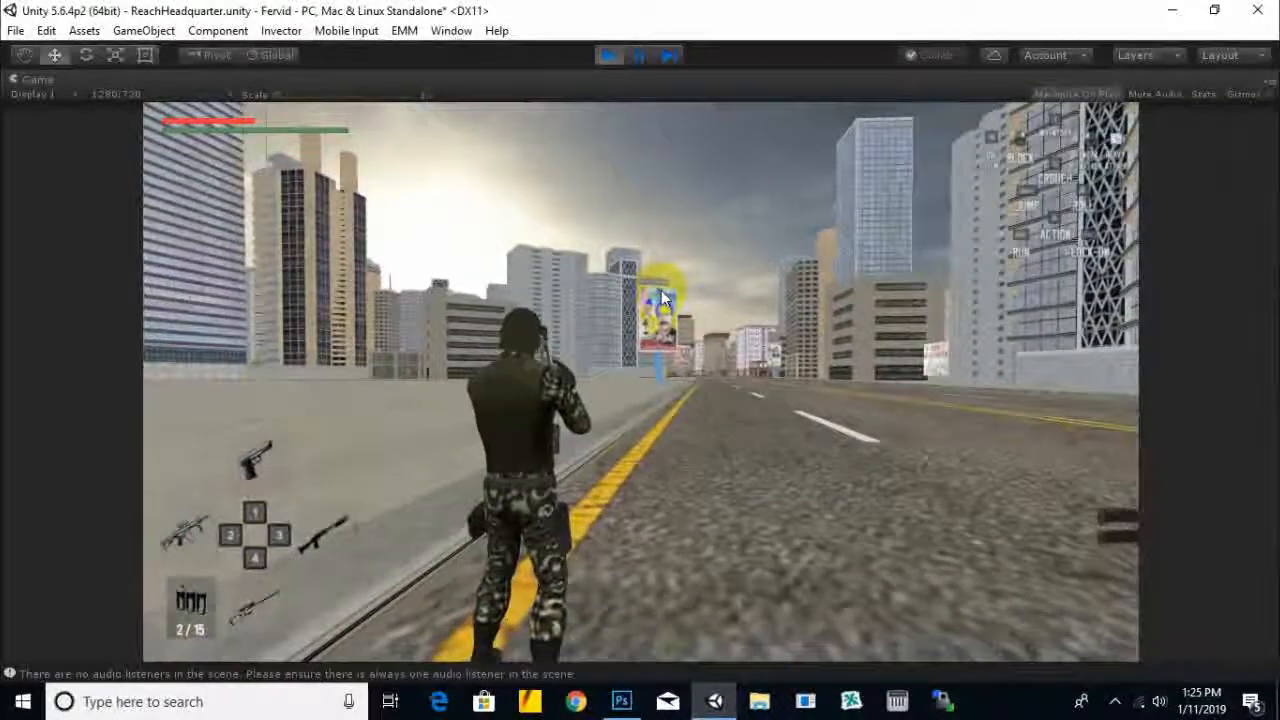
{"action": "mouse_move", "coordinate": [643, 243]}
{"action": "right_mouse_down"}
{"action": "mouse_move", "coordinate": [606, 51]}
{"action": "mouse_move", "coordinate": [683, 288]}
{"action": "right_mouse_up"}
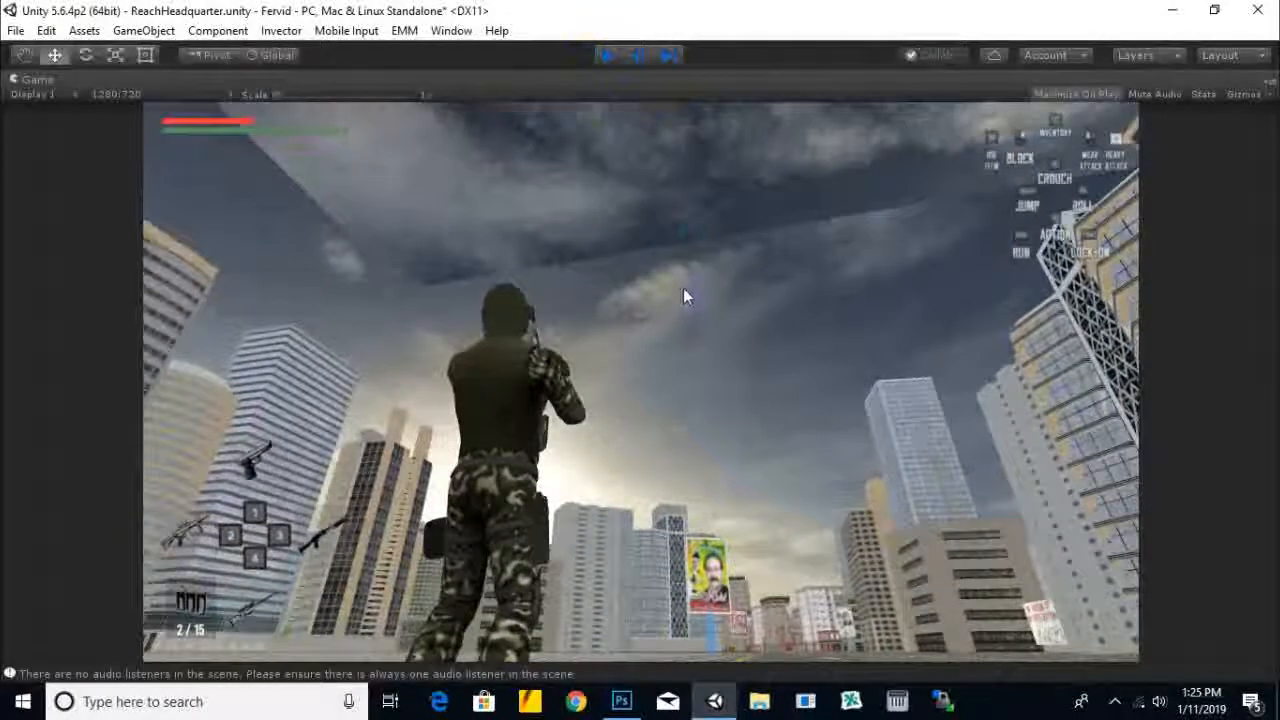
{"action": "key", "text": "ctrl+p"}
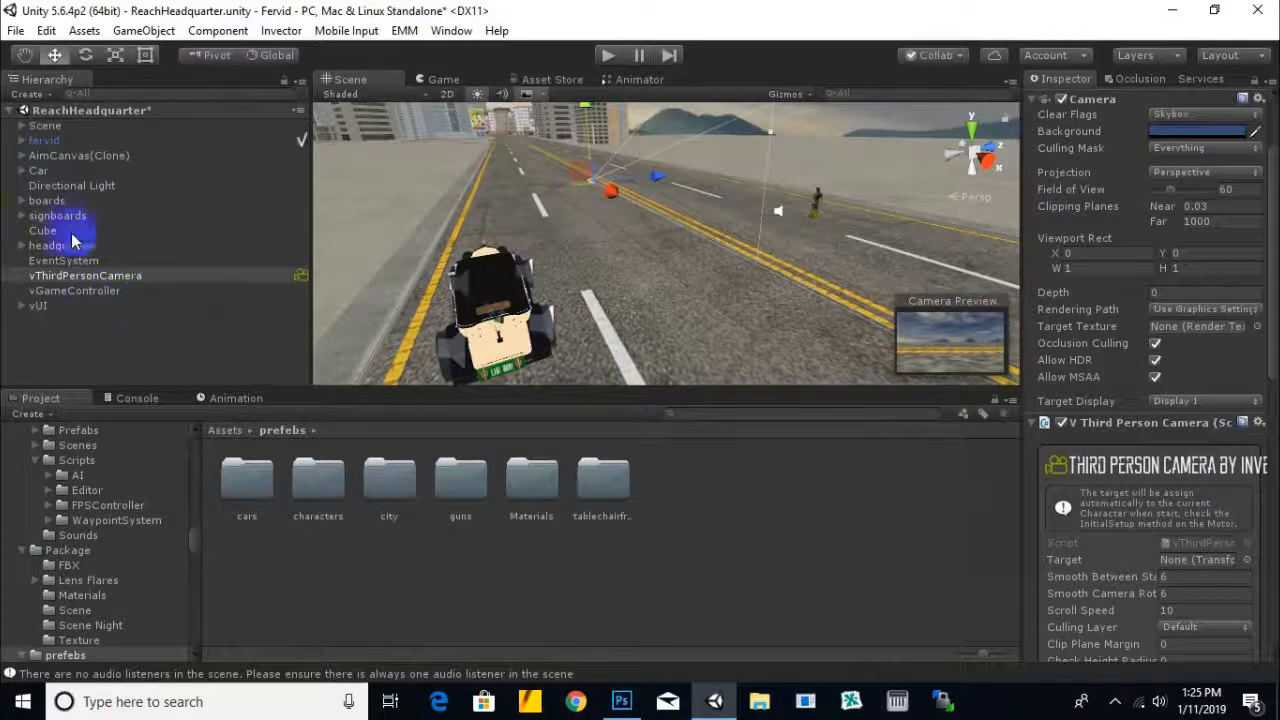
Examine the components attached to the fervid character
{"action": "left_click", "coordinate": [48, 141]}
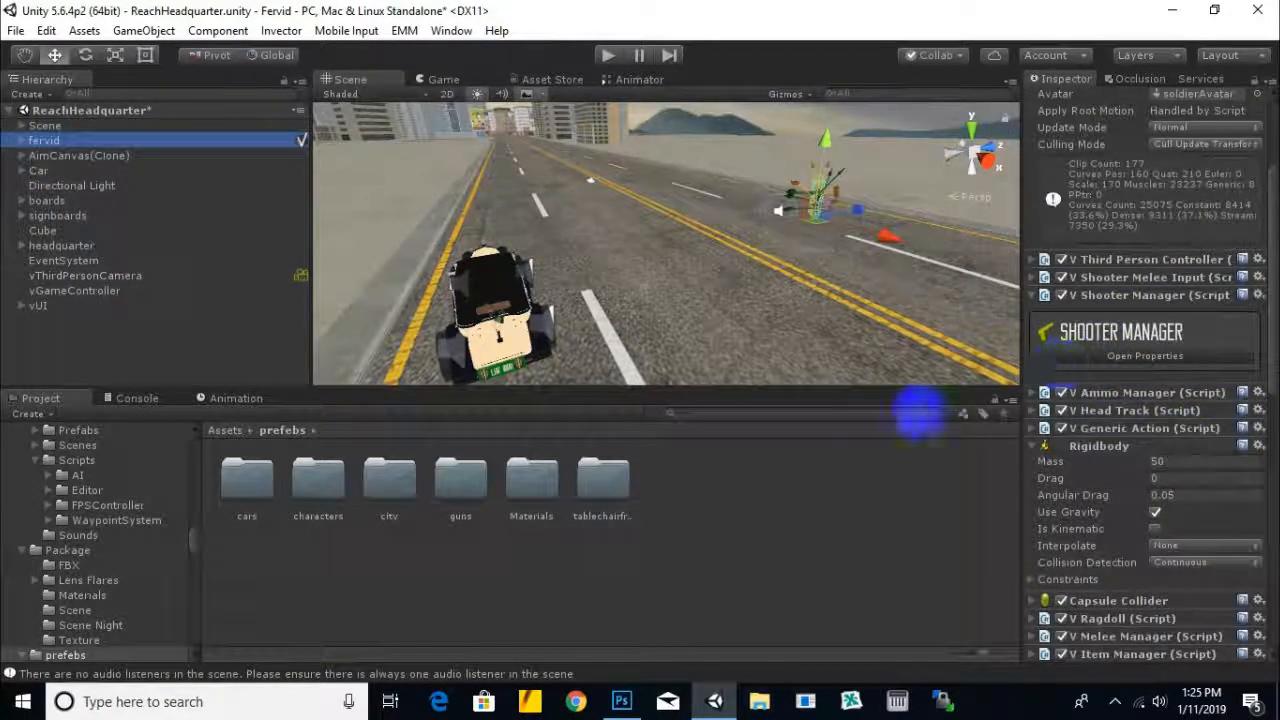
{"action": "scroll", "coordinate": [1075, 435], "scroll_direction": "down", "scroll_amount": 4}
{"action": "scroll", "coordinate": [1078, 432], "scroll_direction": "down", "scroll_amount": 7}
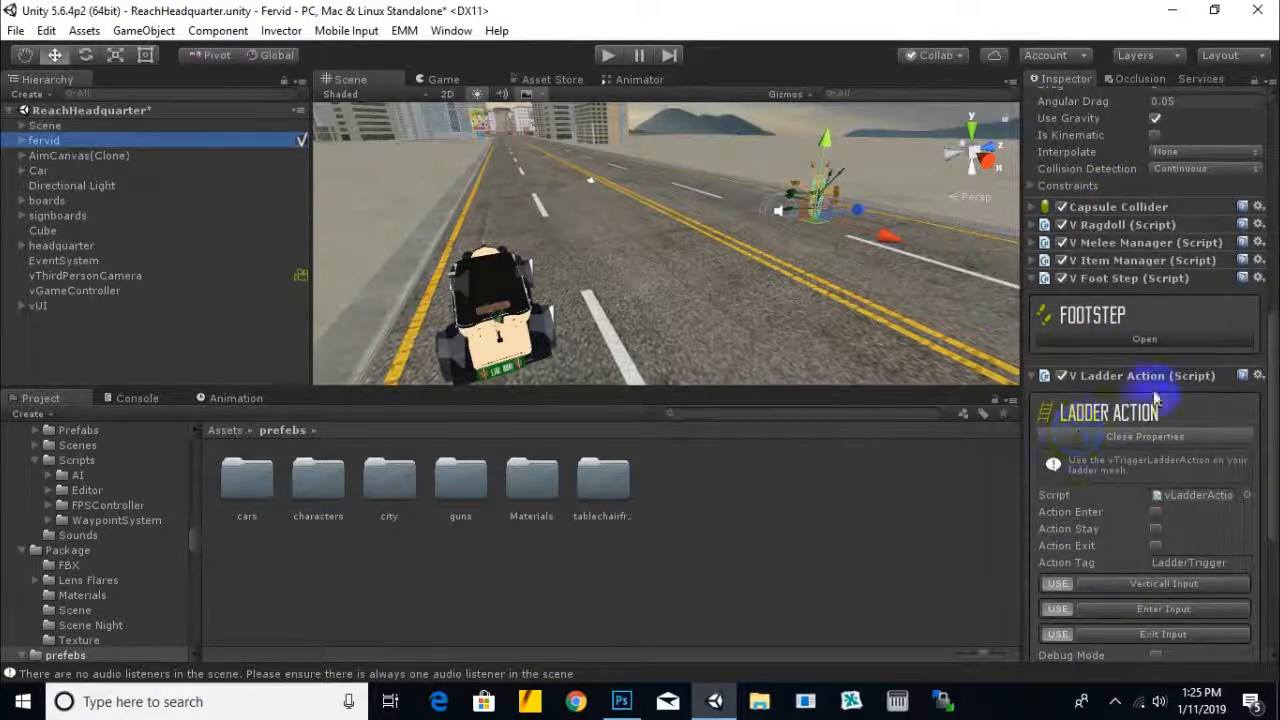
{"action": "scroll", "coordinate": [1163, 365], "scroll_direction": "up", "scroll_amount": 9}
{"action": "scroll", "coordinate": [1163, 366], "scroll_direction": "up", "scroll_amount": 4}
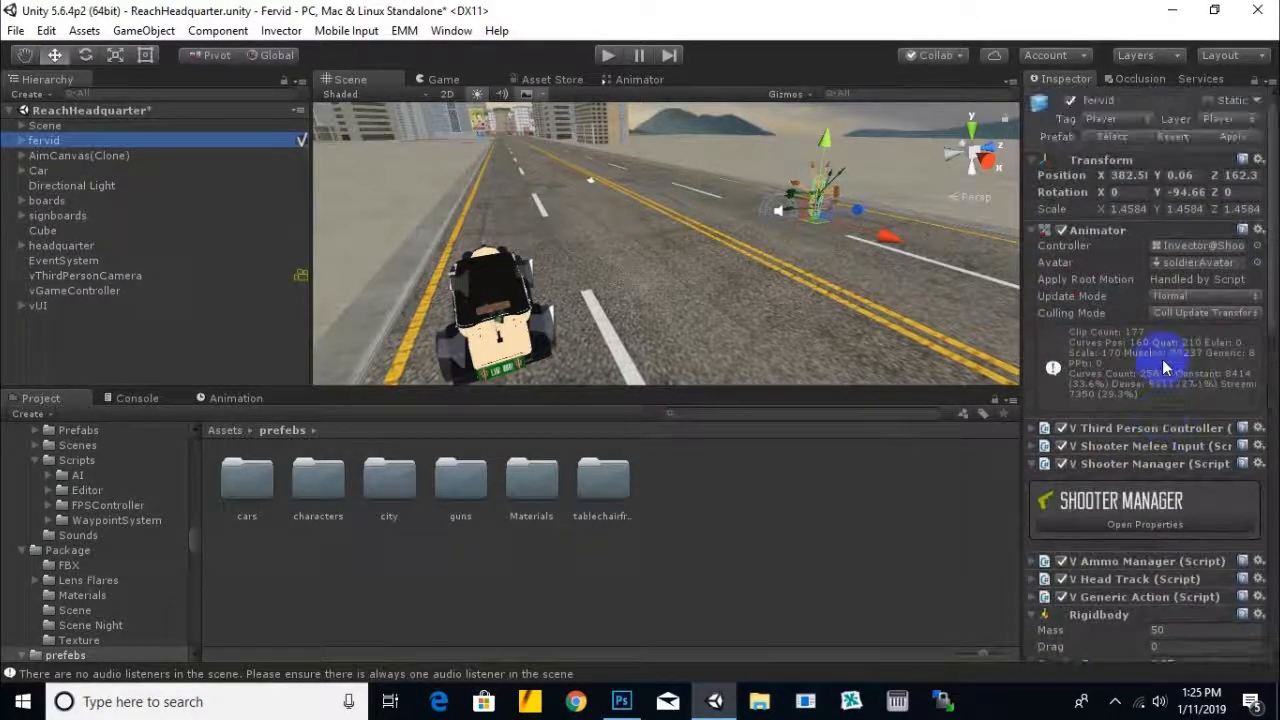
Restore the removed Audio Listener component on vThirdPersonCamera and check its component options
{"action": "scroll", "coordinate": [1163, 366], "scroll_direction": "down", "scroll_amount": 15}
{"action": "scroll", "coordinate": [1162, 362], "scroll_direction": "down", "scroll_amount": 2}
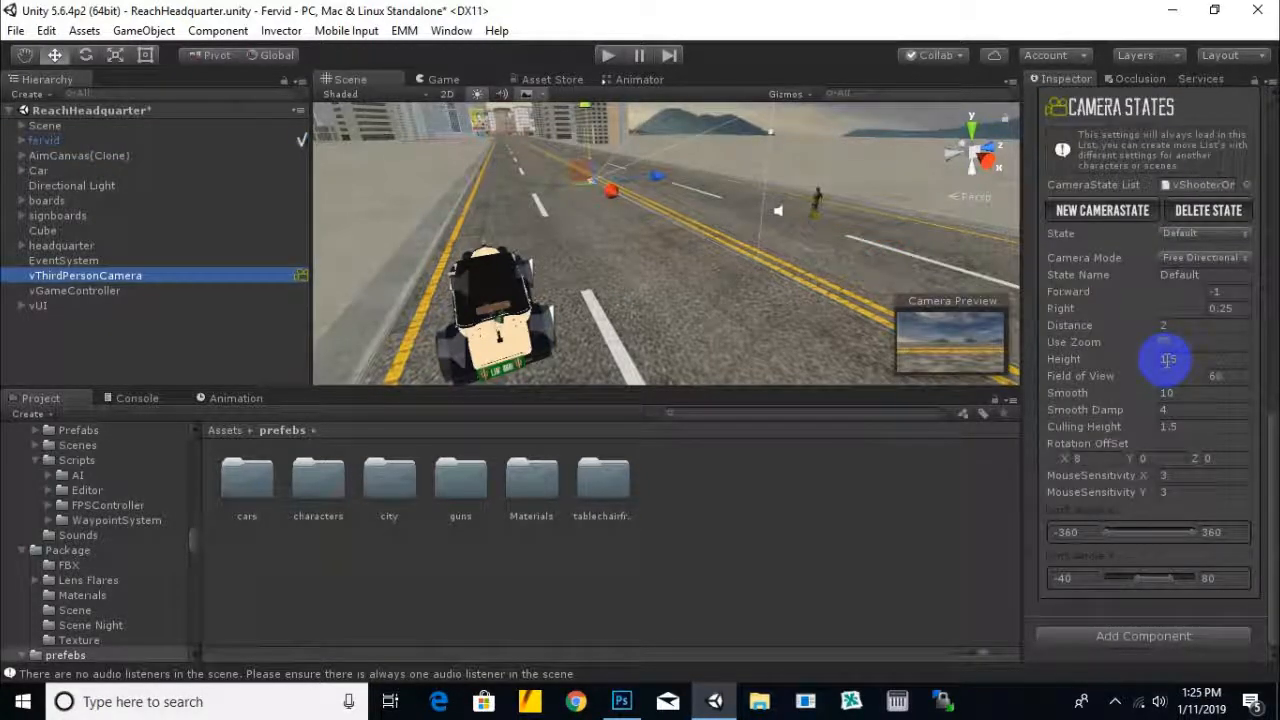
{"action": "scroll", "coordinate": [1168, 360], "scroll_direction": "up", "scroll_amount": 8}
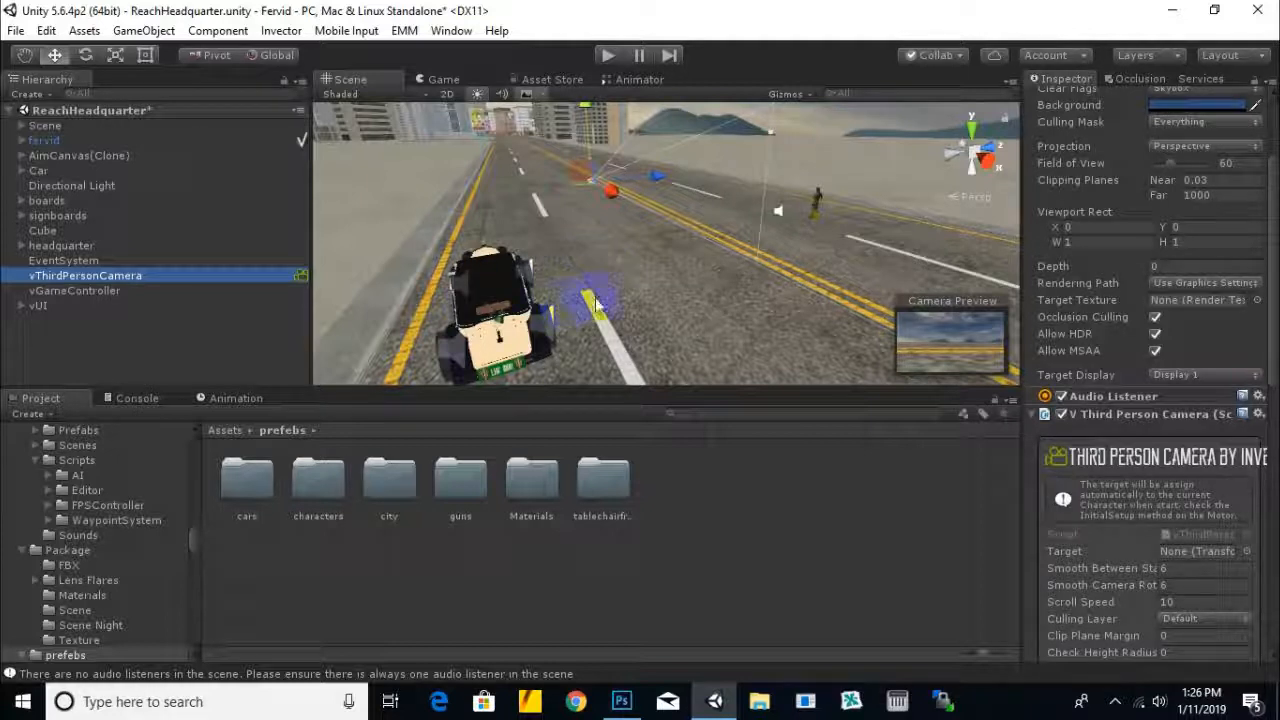
{"action": "right_click", "coordinate": [1090, 397]}
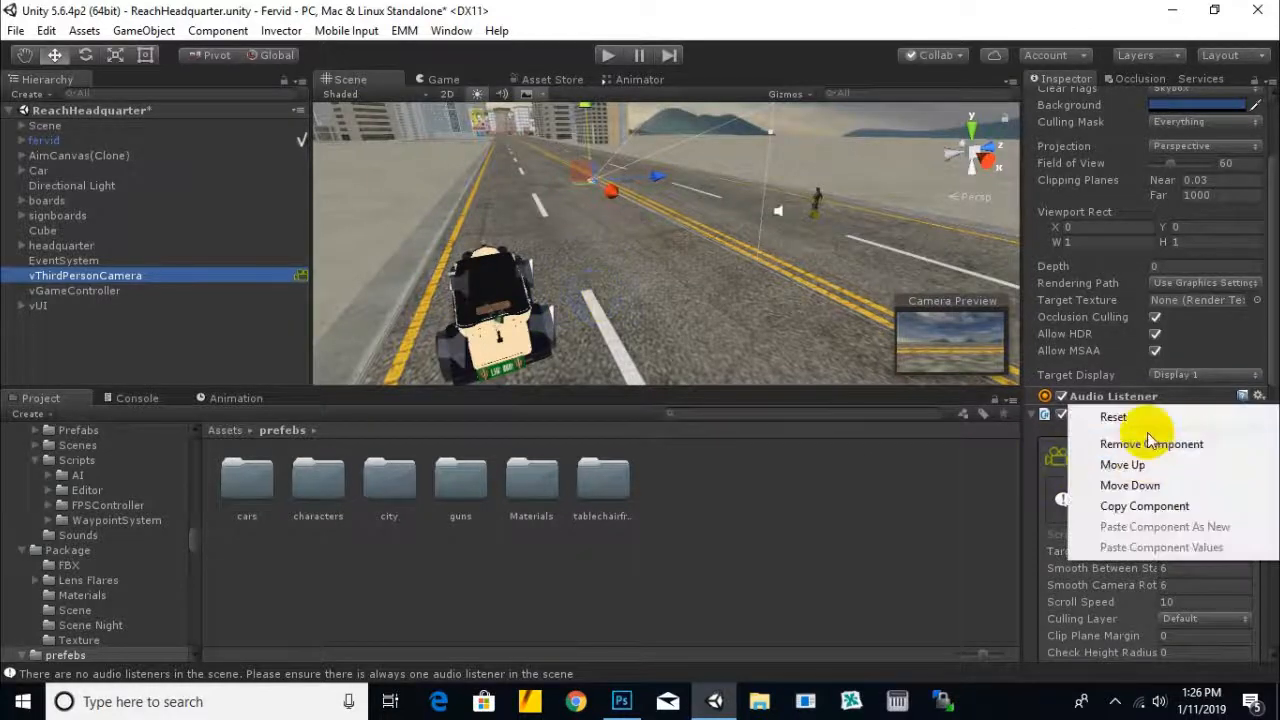
{"action": "left_click", "coordinate": [915, 485]}
Clear the console messages, return to the project assets and save the ReachHeadquarter scene
{"action": "scroll", "coordinate": [551, 251], "scroll_direction": "down", "scroll_amount": 3}
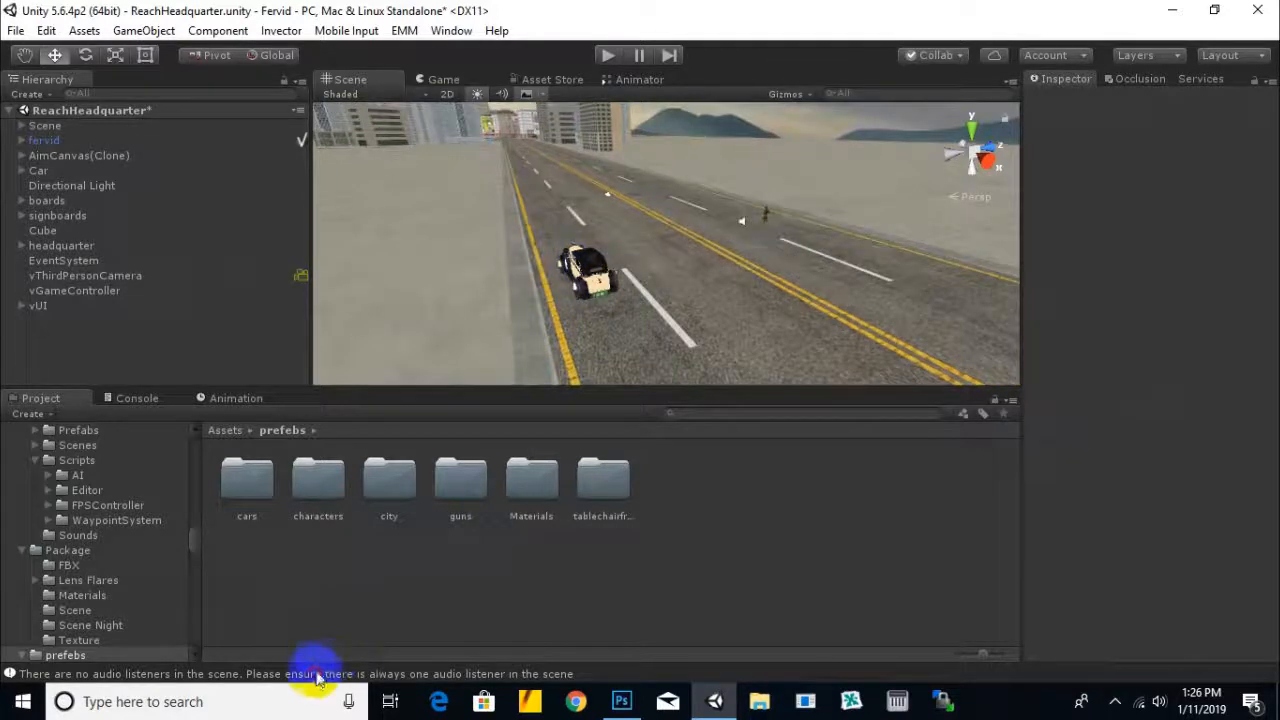
{"action": "left_click", "coordinate": [310, 674]}
{"action": "left_click", "coordinate": [30, 413]}
{"action": "left_click", "coordinate": [43, 400]}
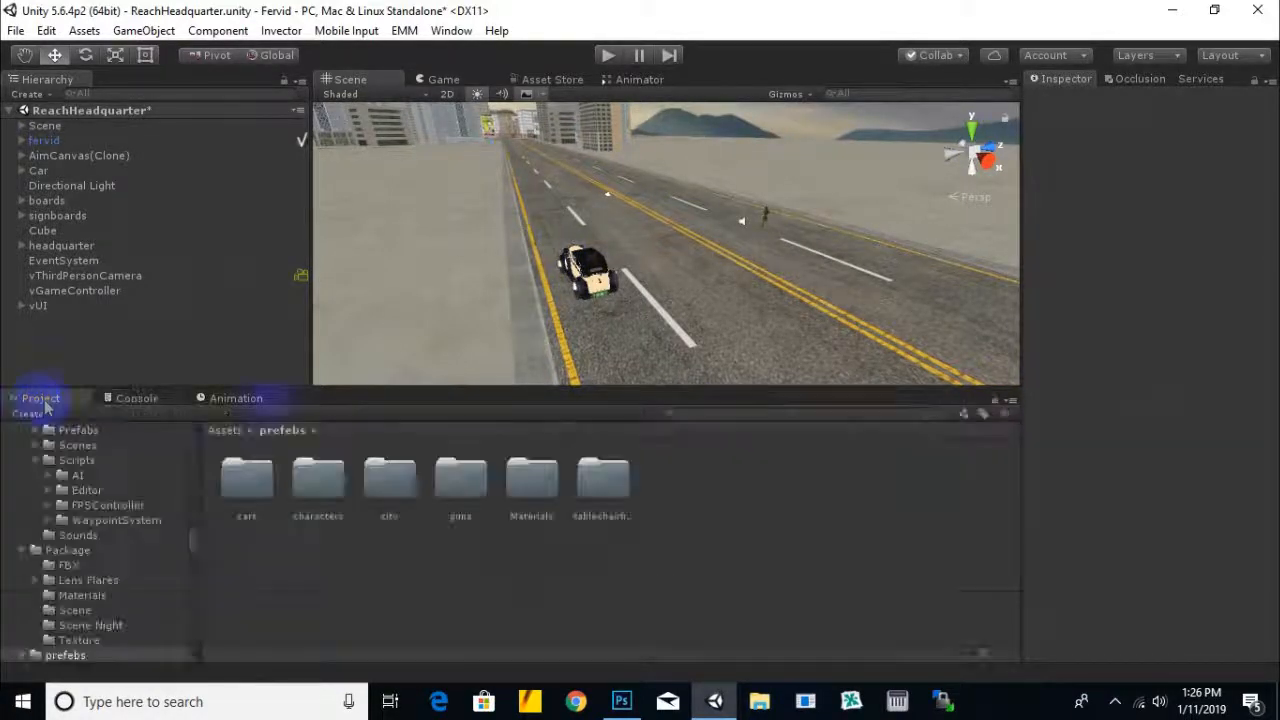
{"action": "scroll", "coordinate": [640, 260], "scroll_direction": "down", "scroll_amount": 2}
{"action": "middle_click_drag", "start_coordinate": [637, 254], "coordinate": [724, 261]}
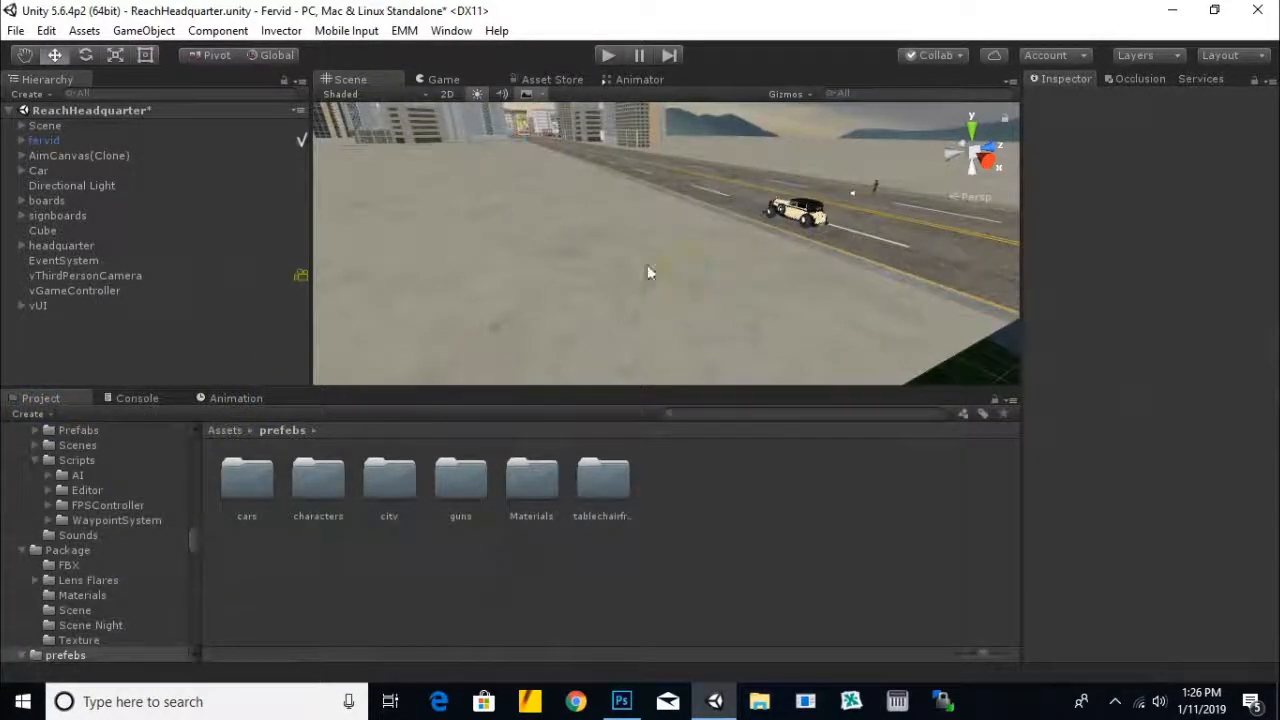
{"action": "left_click_drag", "start_coordinate": [650, 270], "coordinate": [532, 179], "text": "alt"}
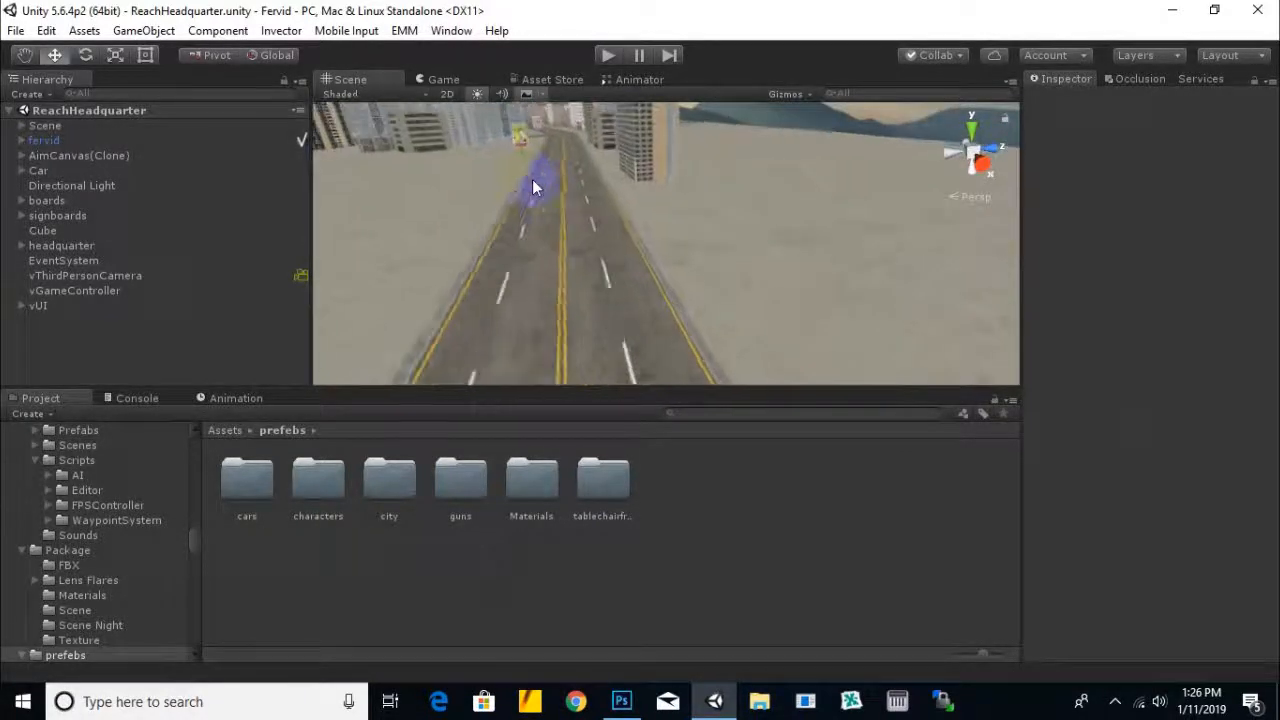
{"action": "left_click", "coordinate": [524, 142]}
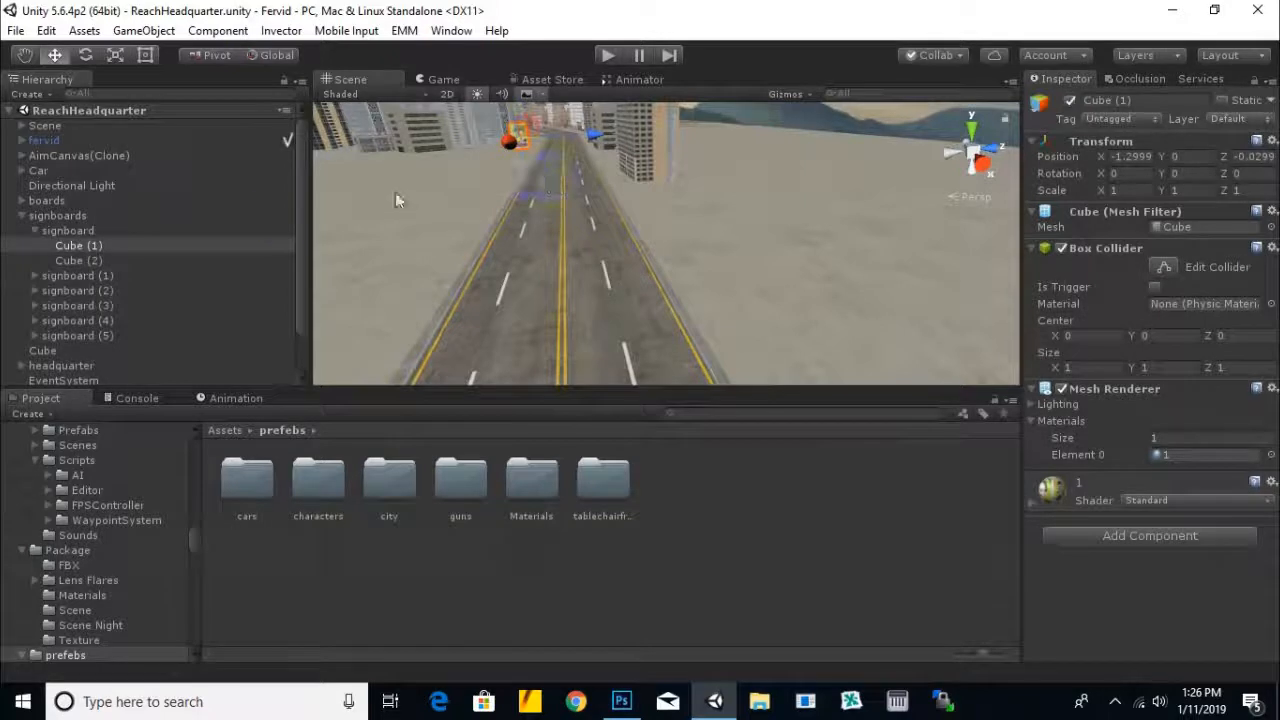
{"action": "left_click", "coordinate": [80, 231]}
{"action": "left_click_drag", "start_coordinate": [457, 237], "coordinate": [563, 232], "text": "alt"}
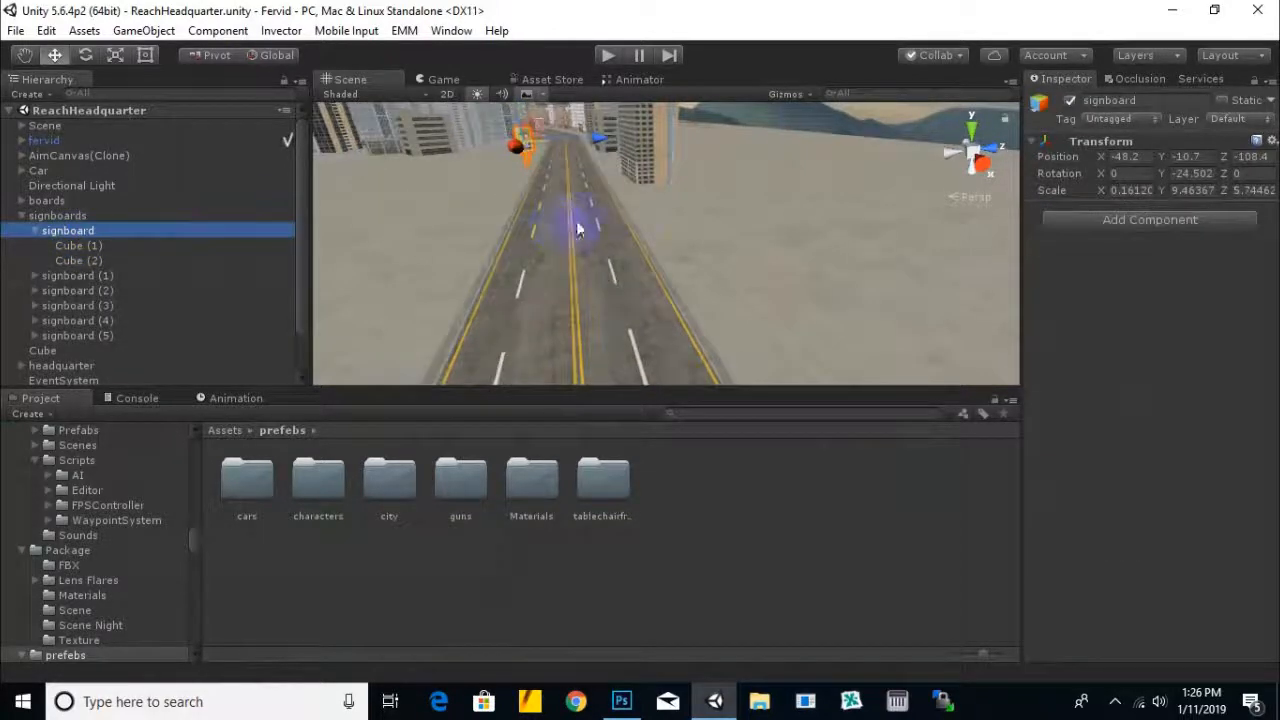
{"action": "left_click_drag", "start_coordinate": [657, 229], "coordinate": [627, 263], "text": "alt"}
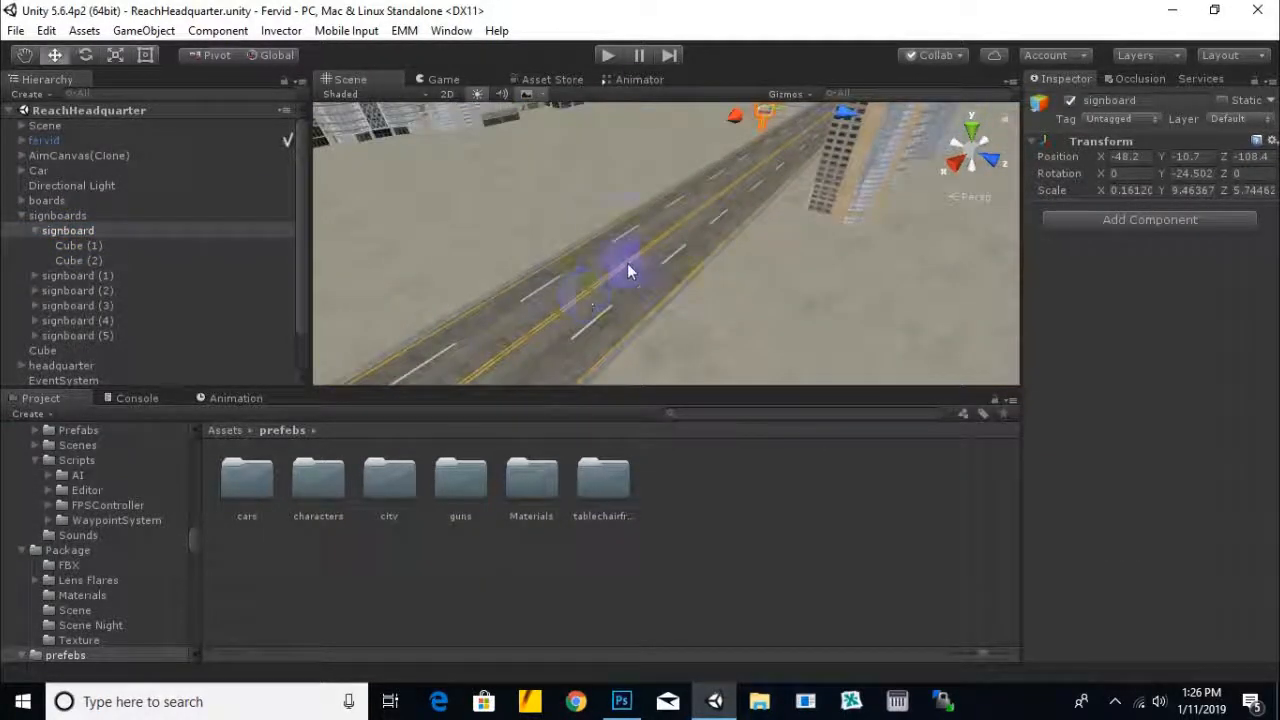
{"action": "key", "text": "ctrl+d"}
{"action": "left_click_drag", "start_coordinate": [810, 105], "coordinate": [693, 270]}
{"action": "key", "text": "Delete"}
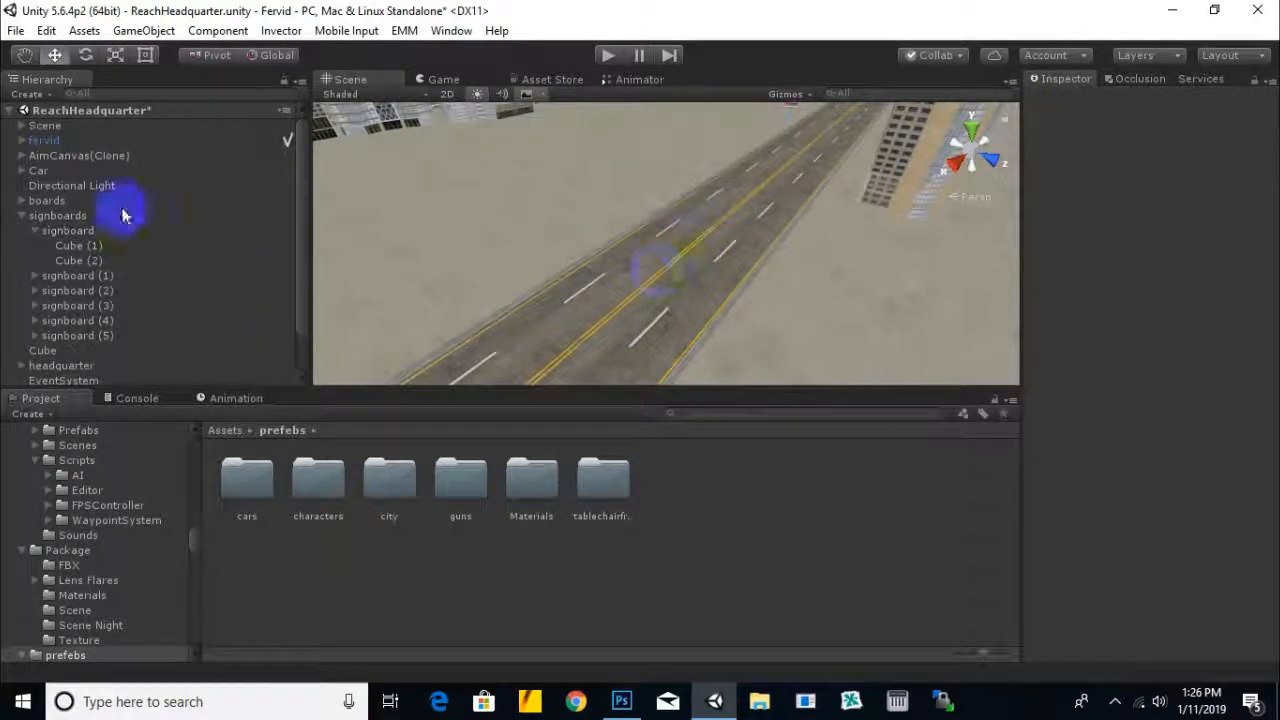
{"action": "left_click", "coordinate": [22, 216]}
Create an empty game object in the scene and name it CityMainBoard
{"action": "left_click_drag", "start_coordinate": [651, 277], "coordinate": [751, 271], "text": "alt"}
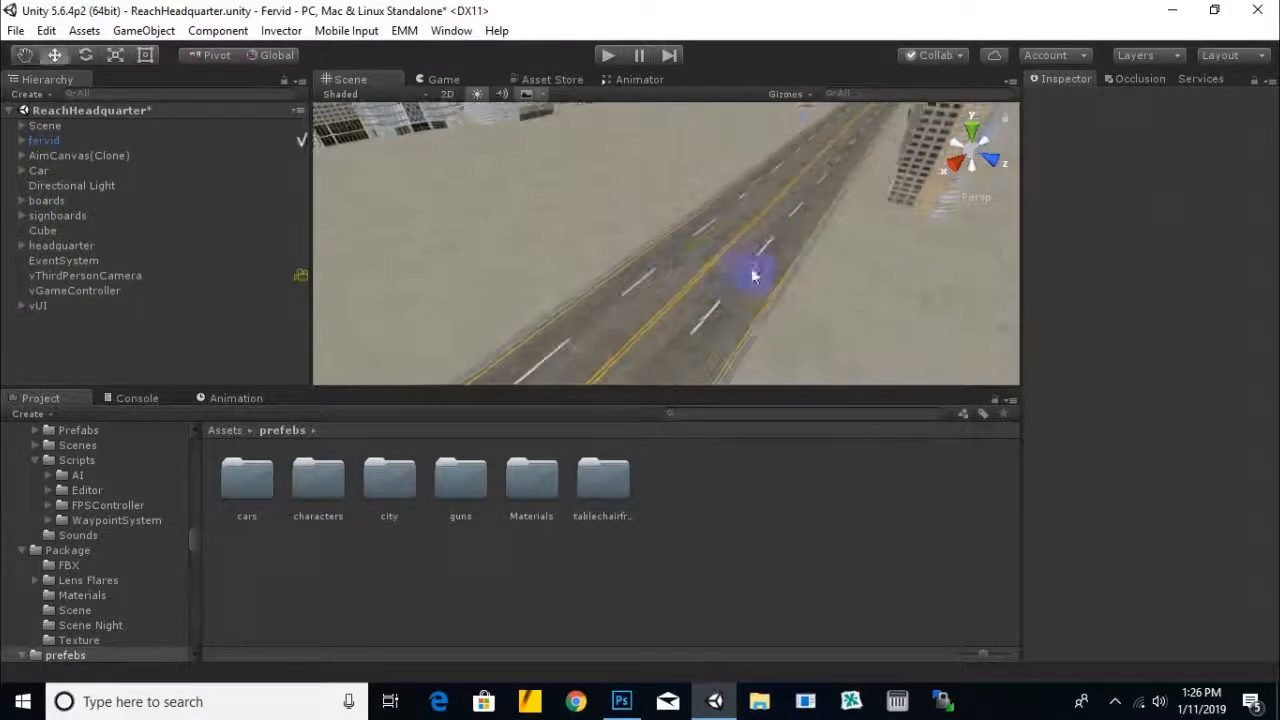
{"action": "left_click", "coordinate": [50, 93]}
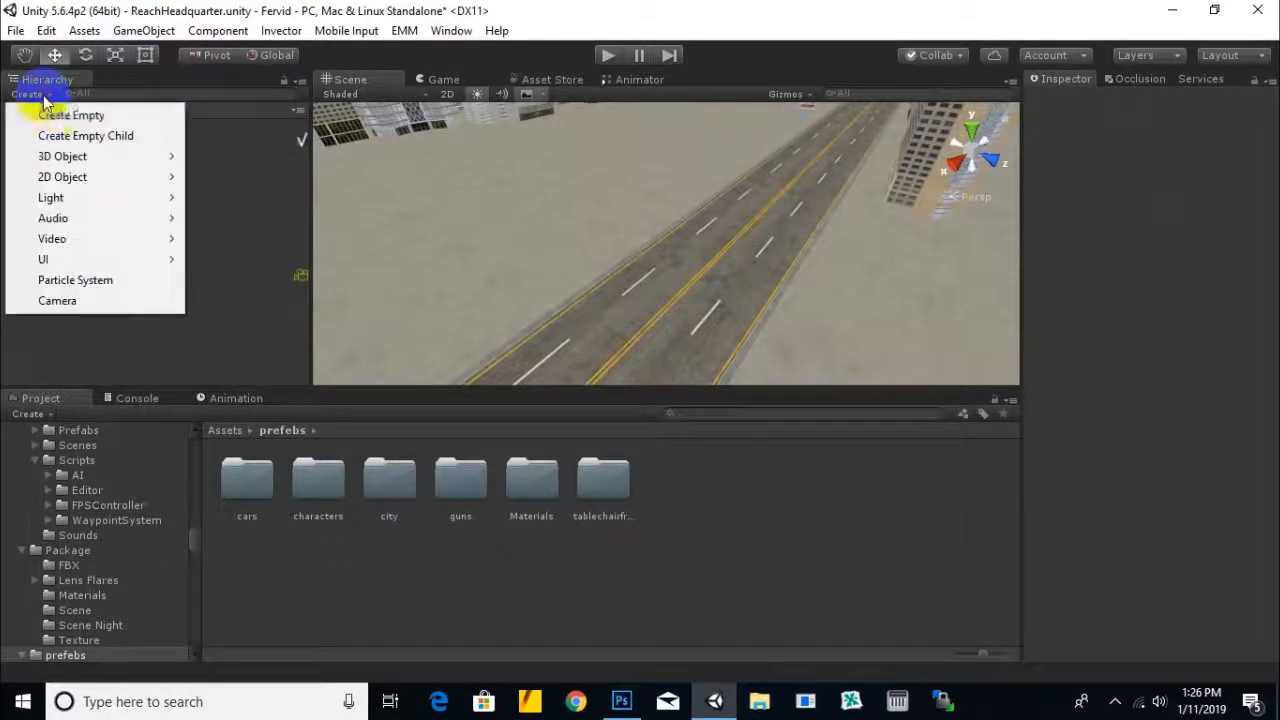
{"action": "left_click", "coordinate": [55, 116]}
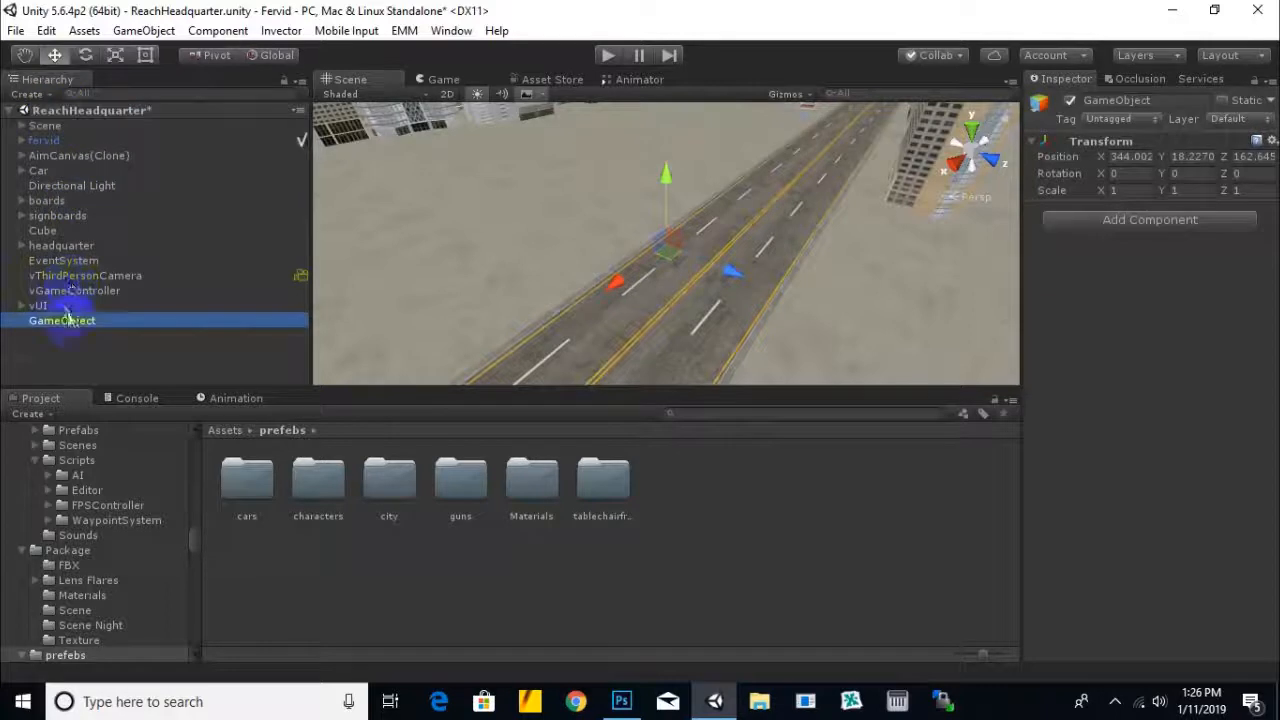
{"action": "right_click", "coordinate": [73, 330]}
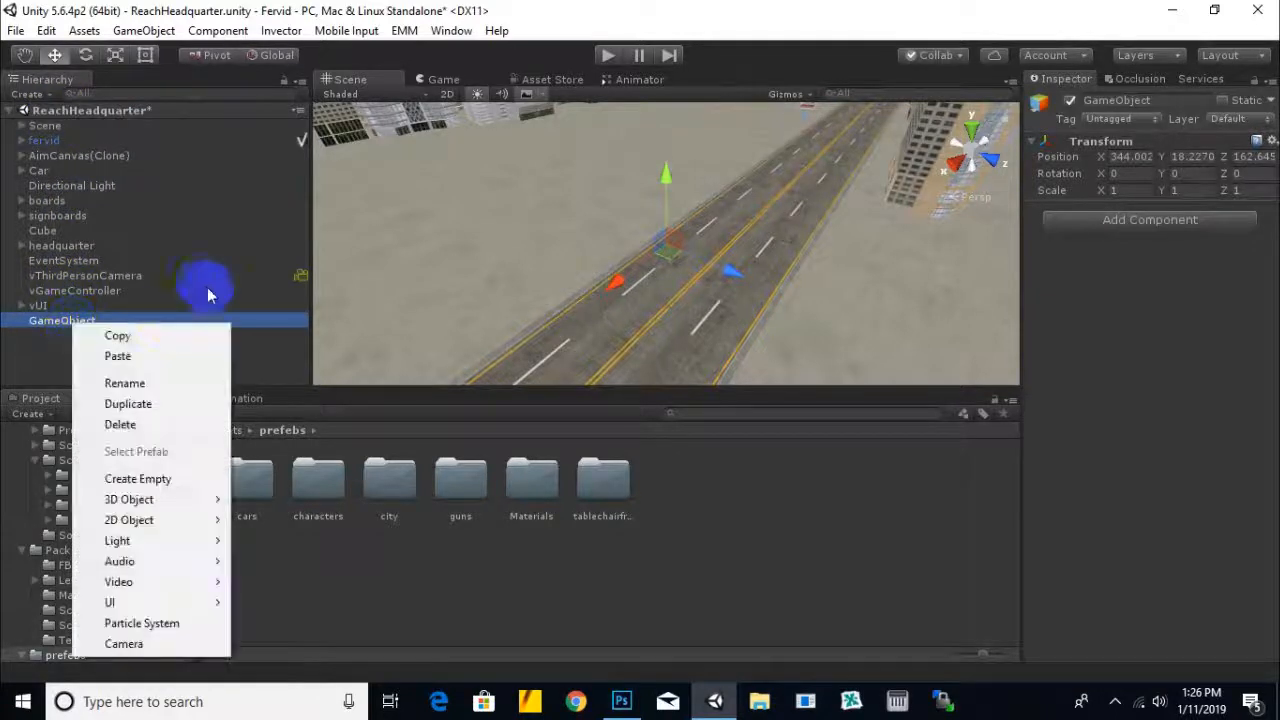
{"action": "left_click", "coordinate": [155, 384]}
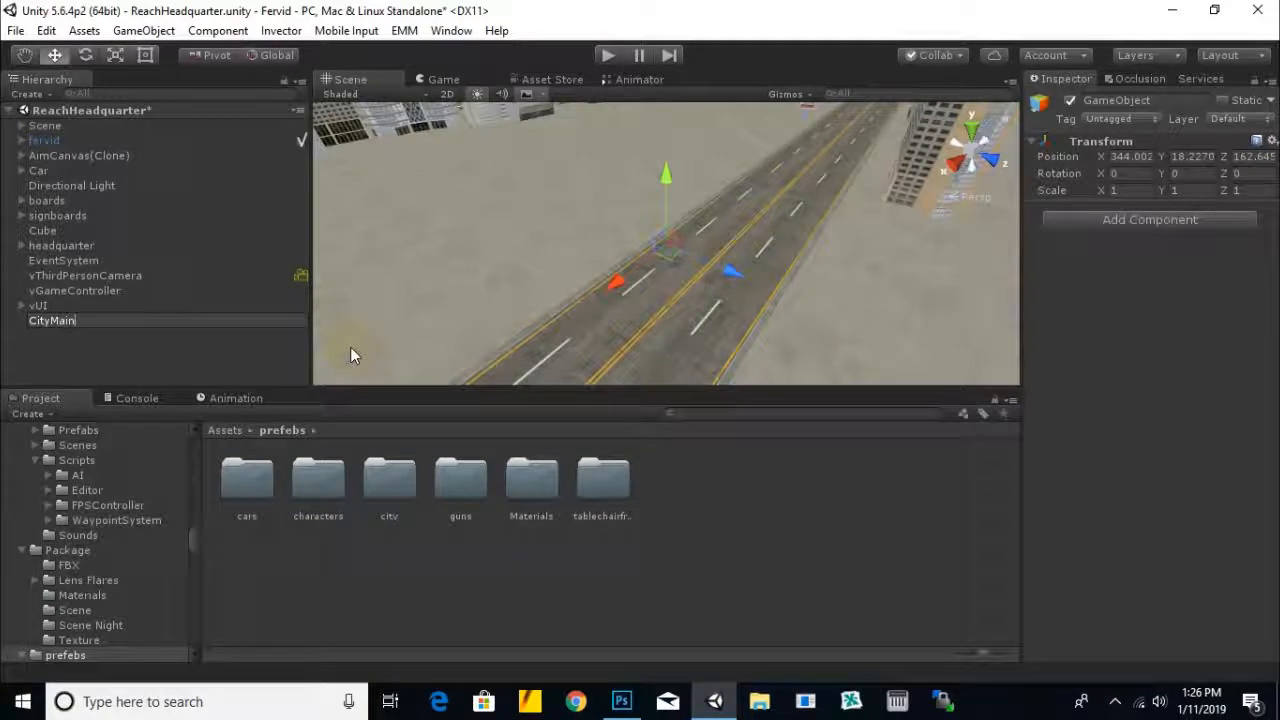
{"action": "type", "text": "rd"}
{"action": "key", "text": "Return"}
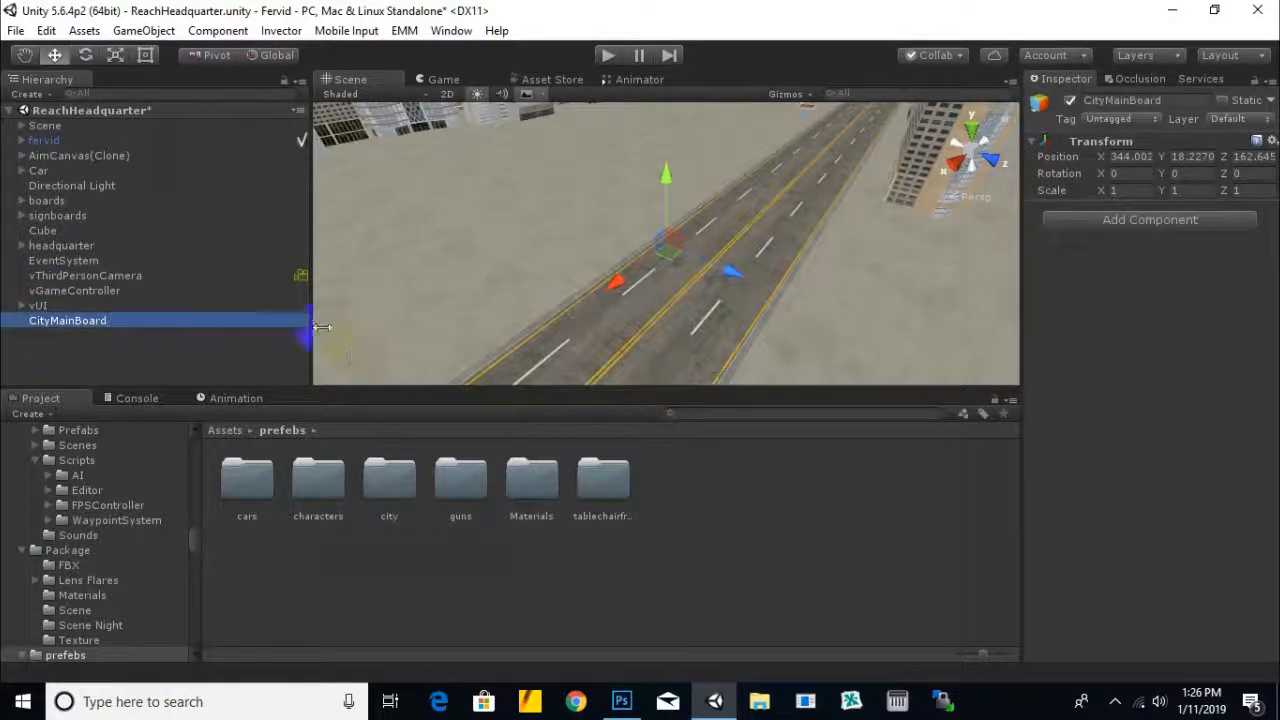
Add a cube named cityname and make it a child of CityMainBoard
{"action": "left_click", "coordinate": [37, 97]}
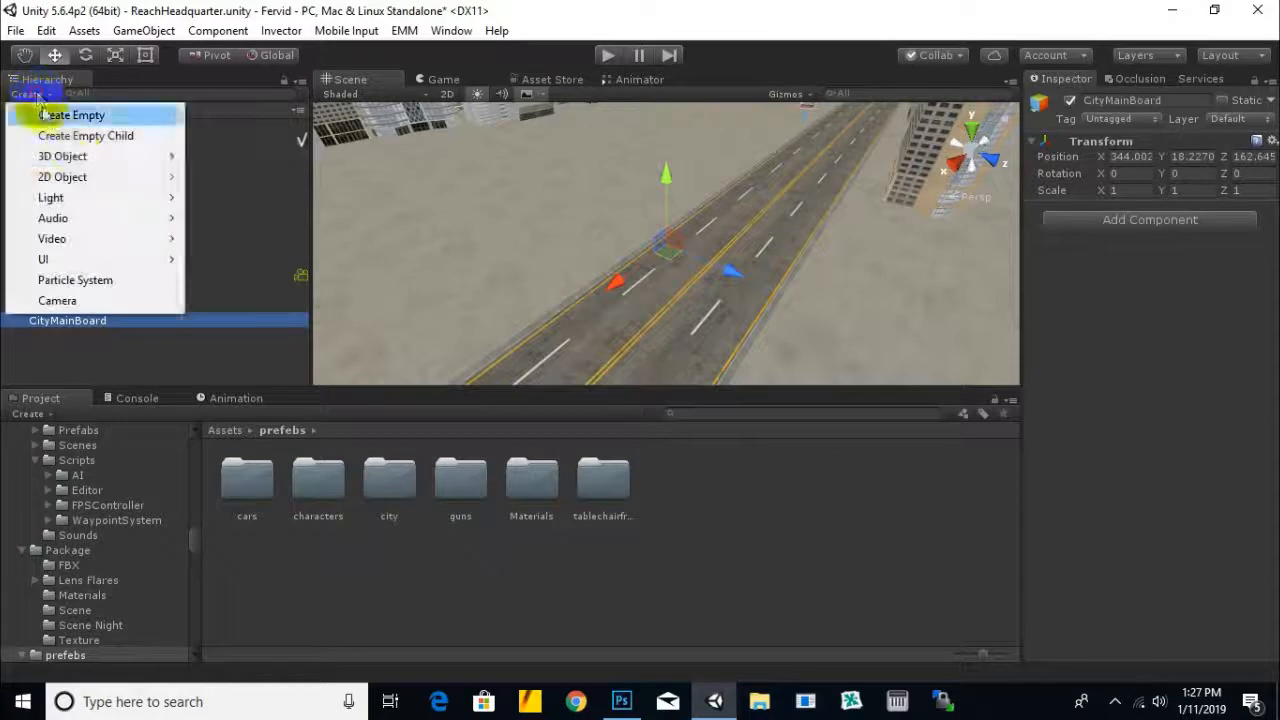
{"action": "mouse_move", "coordinate": [88, 164]}
{"action": "left_click", "coordinate": [230, 156]}
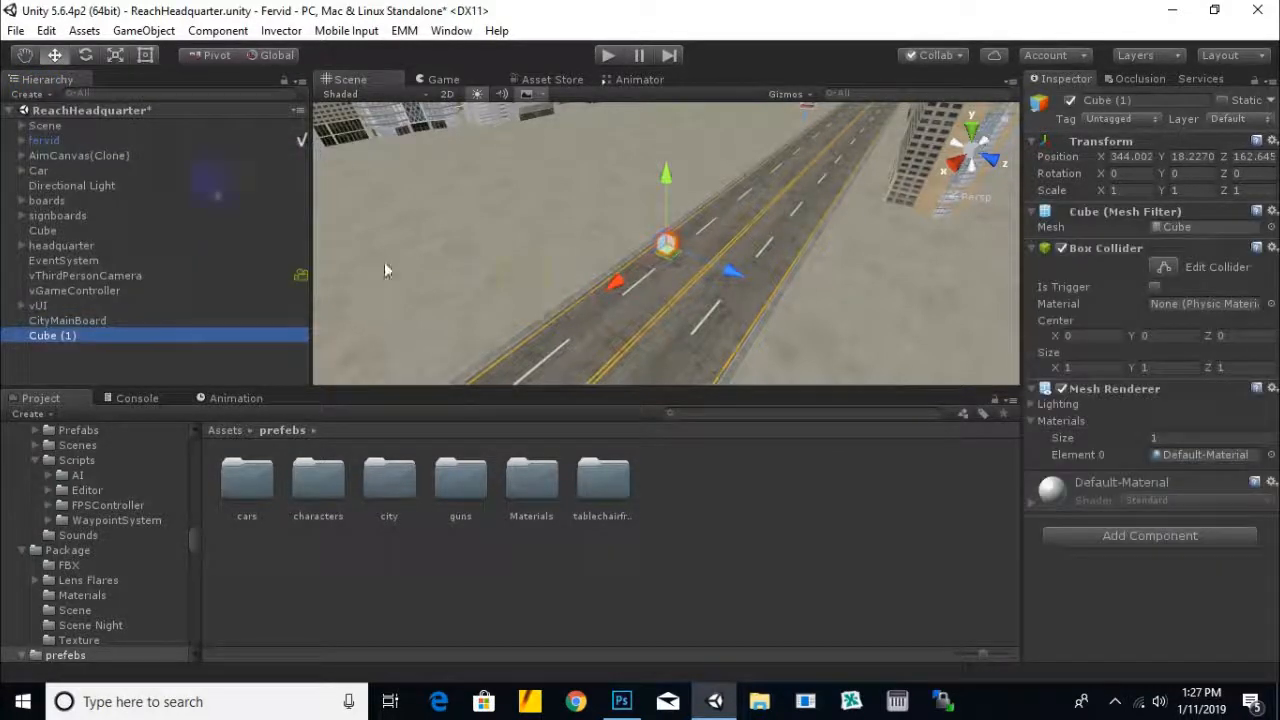
{"action": "right_click", "coordinate": [76, 345]}
{"action": "left_click", "coordinate": [128, 397]}
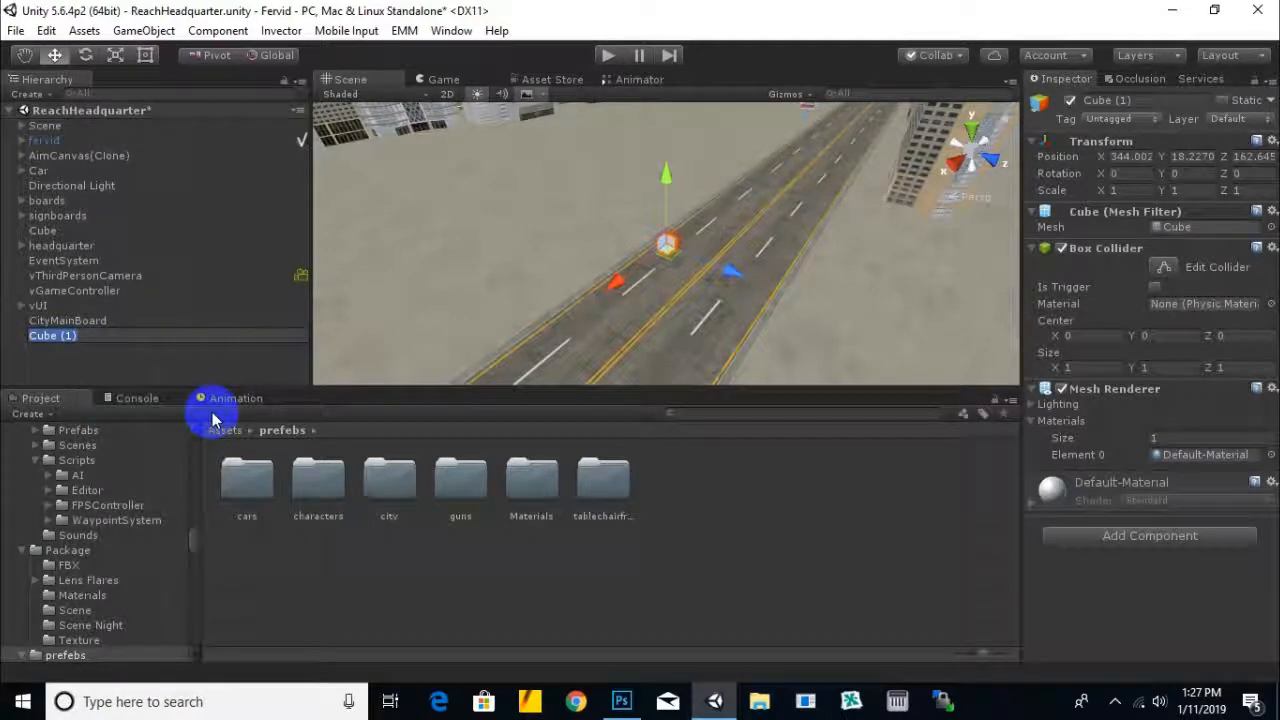
{"action": "type", "text": "cityname"}
{"action": "key", "text": "Return"}
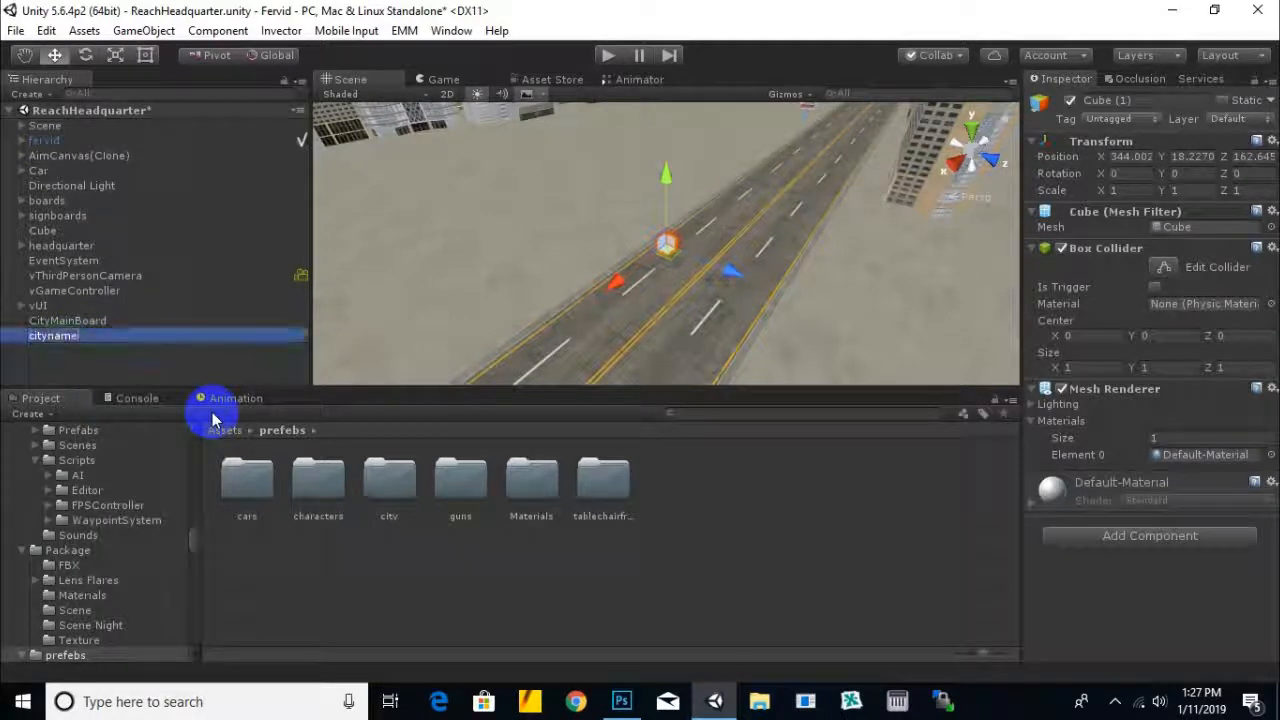
{"action": "left_click_drag", "start_coordinate": [80, 328], "coordinate": [81, 330]}
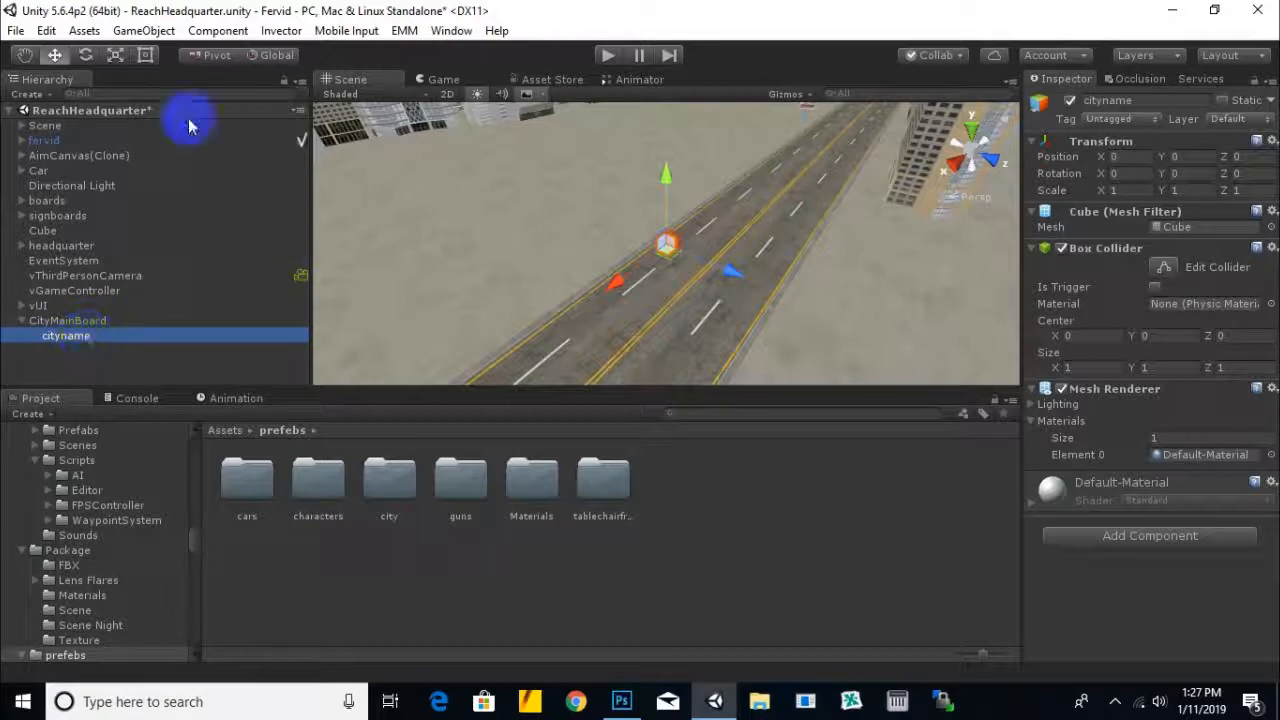
Scale the cityname cube up uniformly to about 5.62 and apply the cityofbrave image from the sprites/pakistan folder
{"action": "key", "text": "r"}
{"action": "left_click_drag", "start_coordinate": [676, 253], "coordinate": [238, 447]}
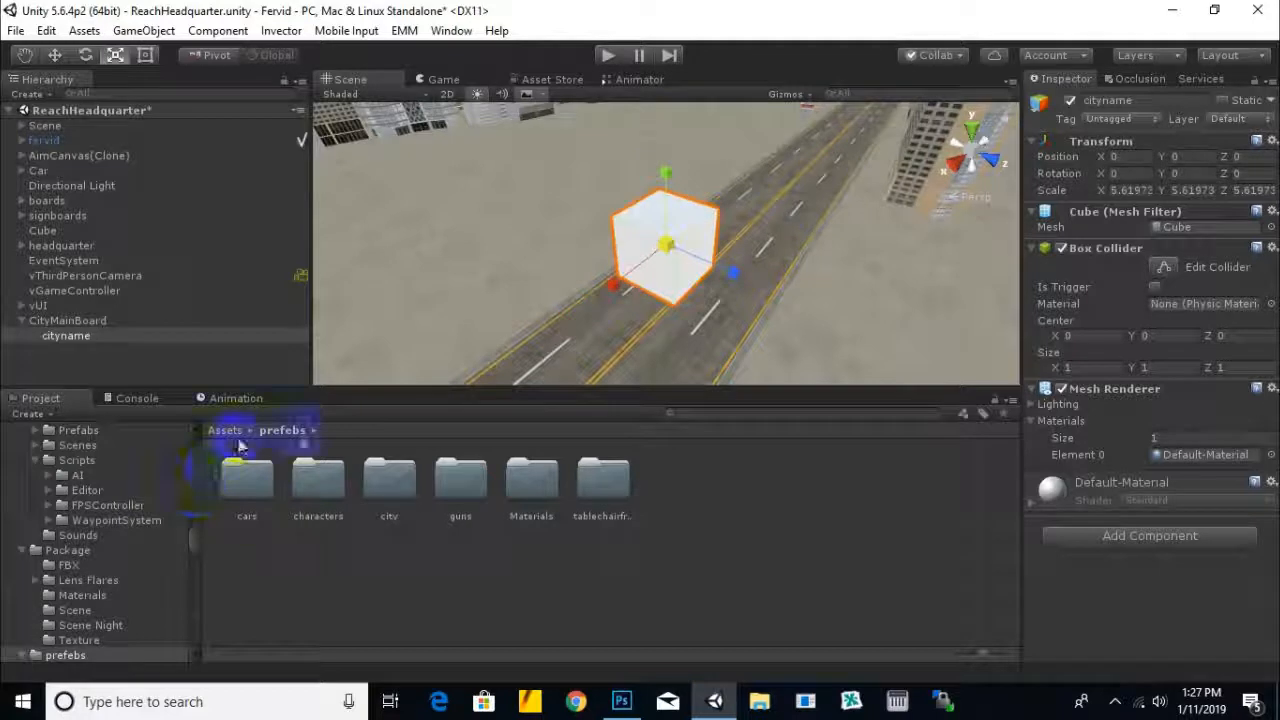
{"action": "left_click", "coordinate": [225, 430]}
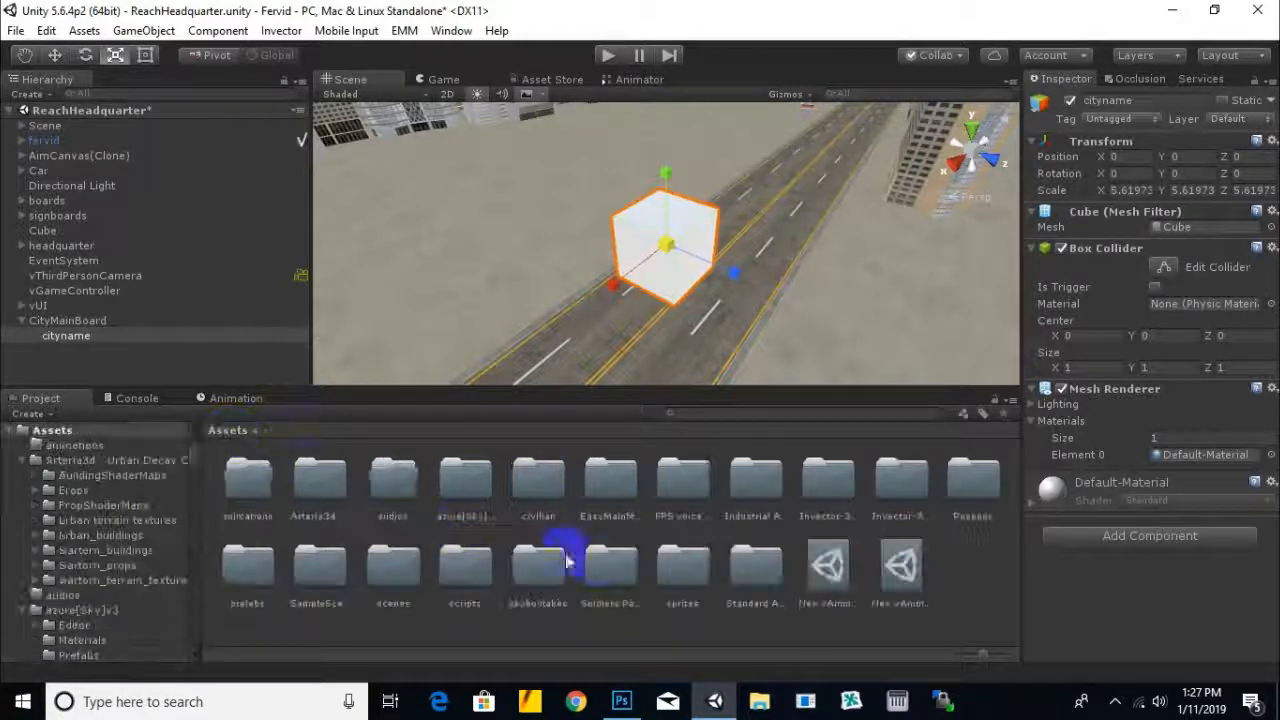
{"action": "double_click", "coordinate": [676, 560]}
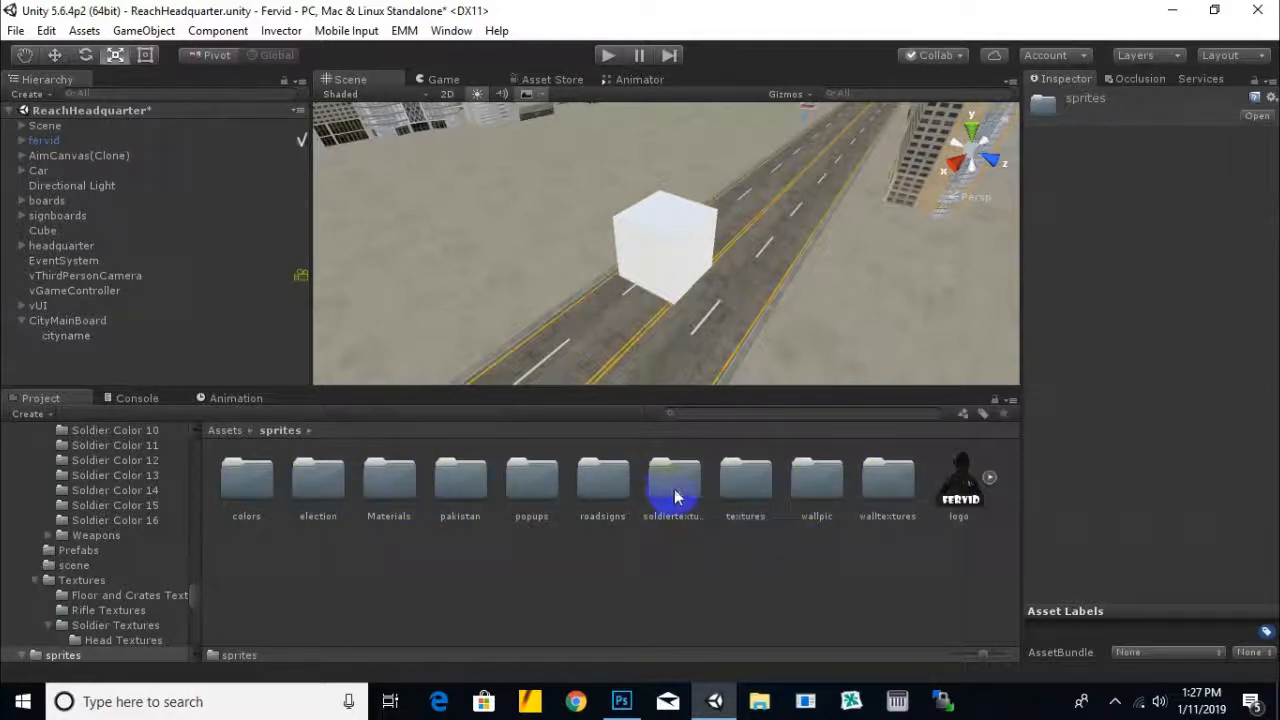
{"action": "double_click", "coordinate": [474, 497]}
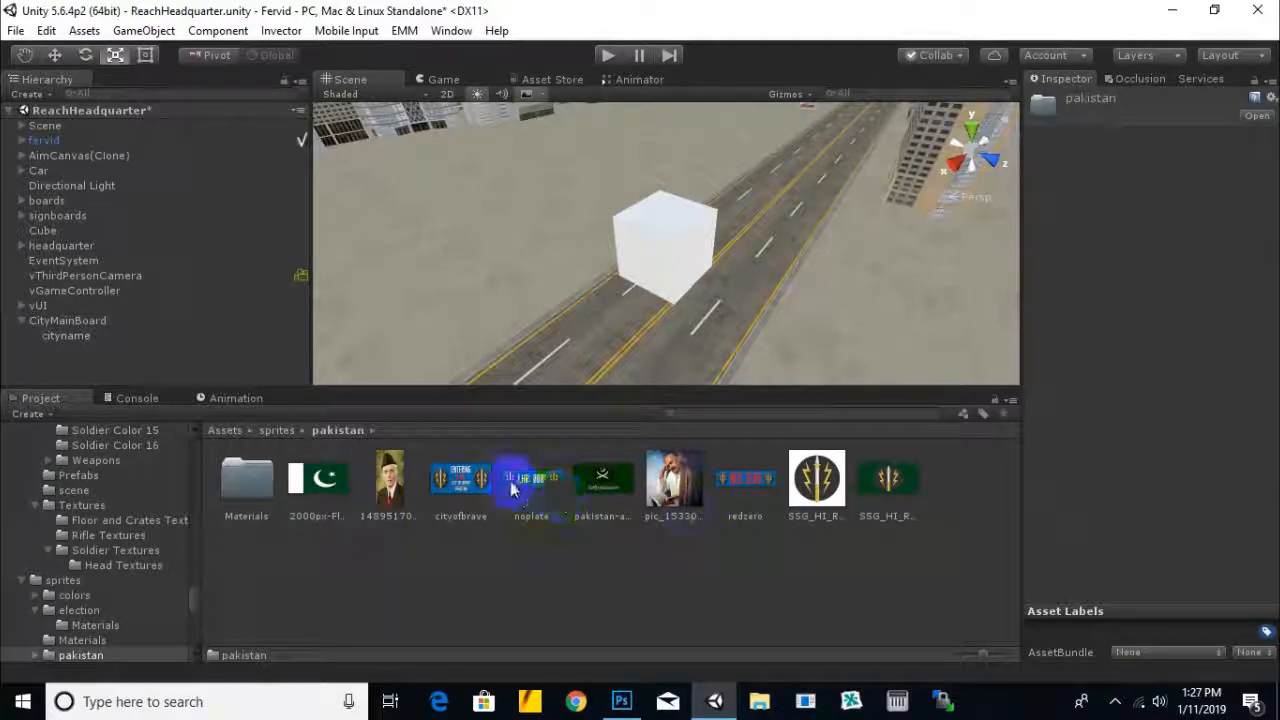
{"action": "left_click_drag", "start_coordinate": [480, 484], "coordinate": [660, 272]}
Reshape the cityname cube into a thin, wide board, about 0.29 on X and 12.46 on Z
{"action": "left_click", "coordinate": [643, 268]}
{"action": "left_click_drag", "start_coordinate": [736, 288], "coordinate": [760, 292]}
{"action": "left_click_drag", "start_coordinate": [614, 286], "coordinate": [656, 265]}
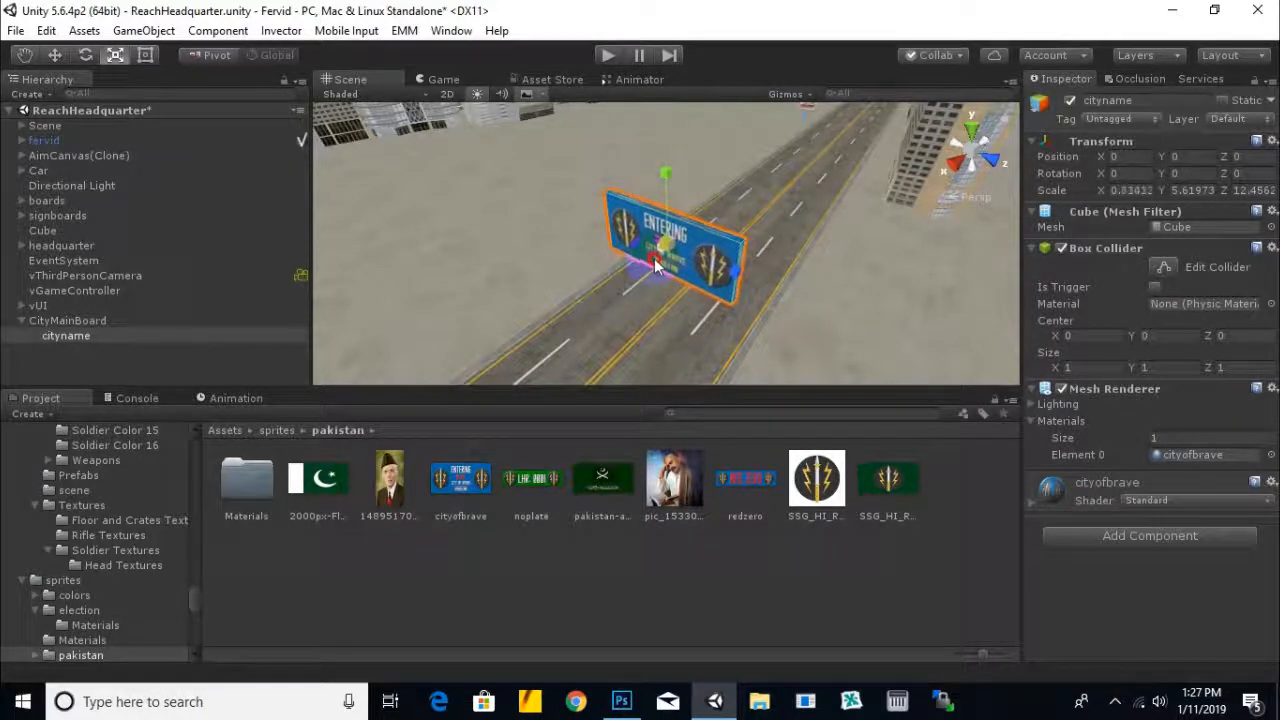
Move the cityname board down onto the road near the car, to about X 37.3, Y -17.1, Z -10.4
{"action": "left_click", "coordinate": [54, 55]}
{"action": "left_click", "coordinate": [691, 154]}
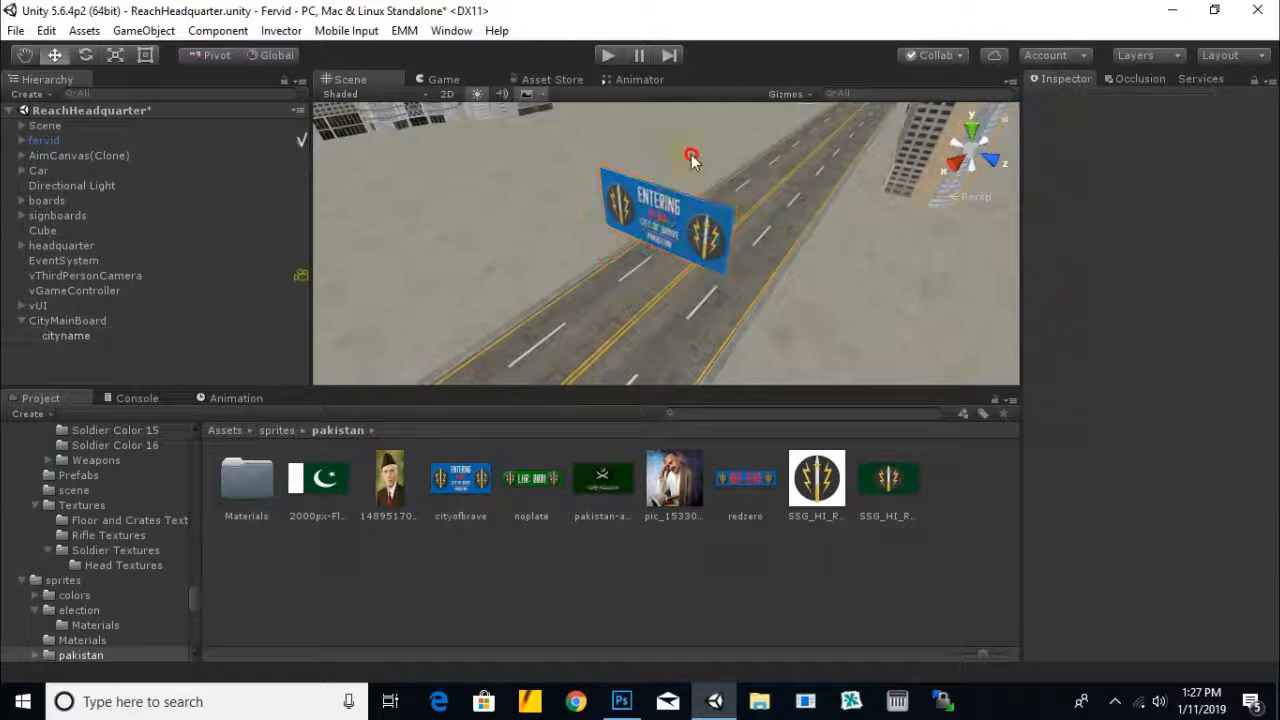
{"action": "left_click", "coordinate": [677, 232]}
{"action": "left_click_drag", "start_coordinate": [616, 258], "coordinate": [734, 208]}
{"action": "left_click_drag", "start_coordinate": [741, 140], "coordinate": [748, 268]}
{"action": "middle_click_drag", "start_coordinate": [752, 288], "coordinate": [848, 238]}
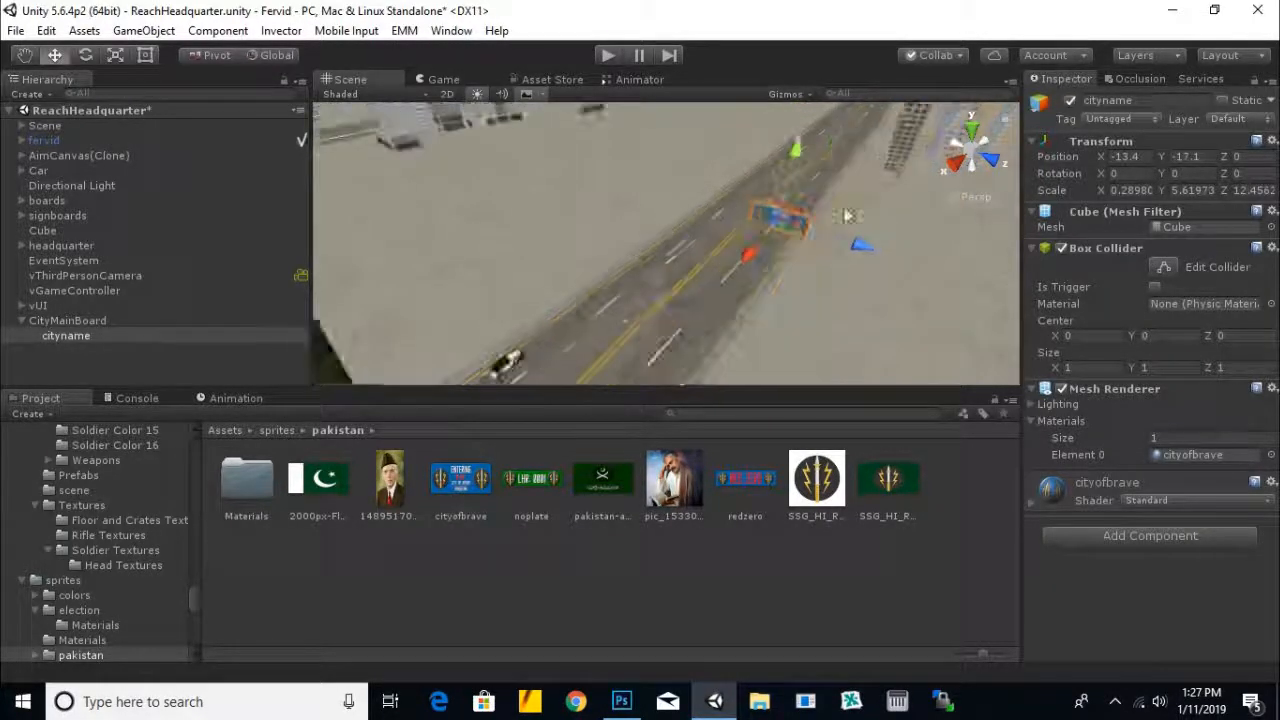
{"action": "scroll", "coordinate": [848, 238], "scroll_direction": "down", "scroll_amount": 3}
{"action": "left_click_drag", "start_coordinate": [728, 270], "coordinate": [648, 332]}
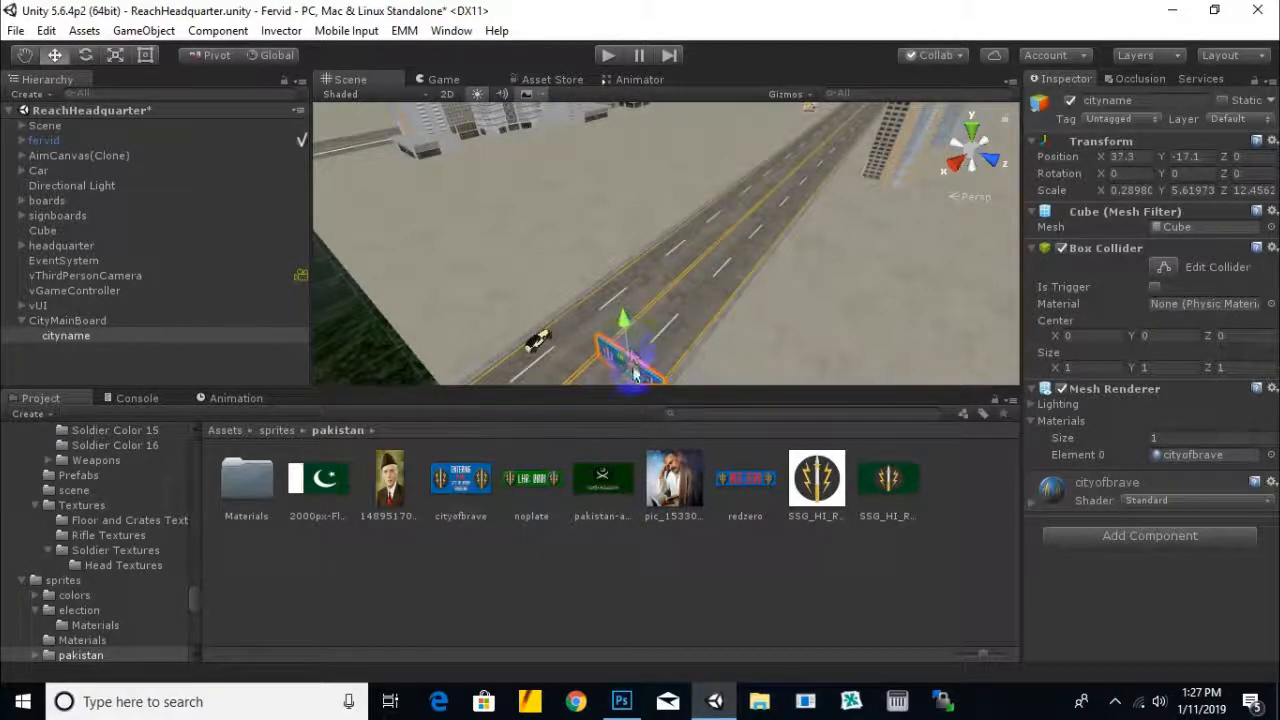
{"action": "middle_click_drag", "start_coordinate": [634, 374], "coordinate": [680, 280]}
{"action": "left_click_drag", "start_coordinate": [741, 347], "coordinate": [631, 361]}
{"action": "middle_click_drag", "start_coordinate": [631, 358], "coordinate": [780, 250]}
{"action": "scroll", "coordinate": [626, 277], "scroll_direction": "up", "scroll_amount": 3}
{"action": "scroll", "coordinate": [625, 270], "scroll_direction": "up", "scroll_amount": 4}
Enlarge the cityname board to about 8.42 on Y and 26.58 on Z so it spans the road
{"action": "left_click", "coordinate": [114, 56]}
{"action": "middle_click_drag", "start_coordinate": [678, 230], "coordinate": [682, 199]}
{"action": "left_click_drag", "start_coordinate": [733, 188], "coordinate": [745, 188]}
{"action": "left_click_drag", "start_coordinate": [810, 222], "coordinate": [834, 226]}
{"action": "left_click_drag", "start_coordinate": [733, 188], "coordinate": [753, 177]}
{"action": "scroll", "coordinate": [706, 204], "scroll_direction": "down", "scroll_amount": 1}
{"action": "scroll", "coordinate": [706, 204], "scroll_direction": "down", "scroll_amount": 3}
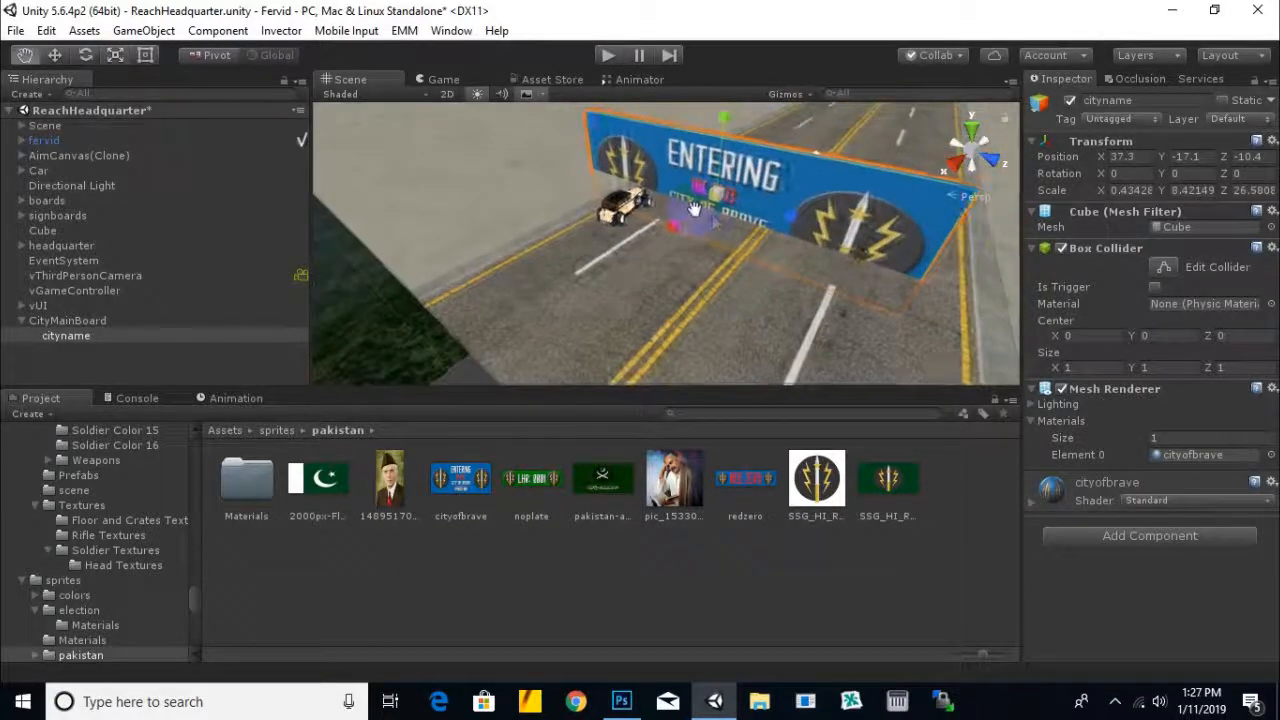
Fit the board to the road width by scaling it to about 7.35 by 23.18 and shifting it to Z -6.47
{"action": "middle_click_drag", "start_coordinate": [700, 205], "coordinate": [725, 205]}
{"action": "left_click_drag", "start_coordinate": [736, 200], "coordinate": [855, 232]}
{"action": "left_click", "coordinate": [55, 55]}
{"action": "middle_click_drag", "start_coordinate": [892, 328], "coordinate": [795, 289]}
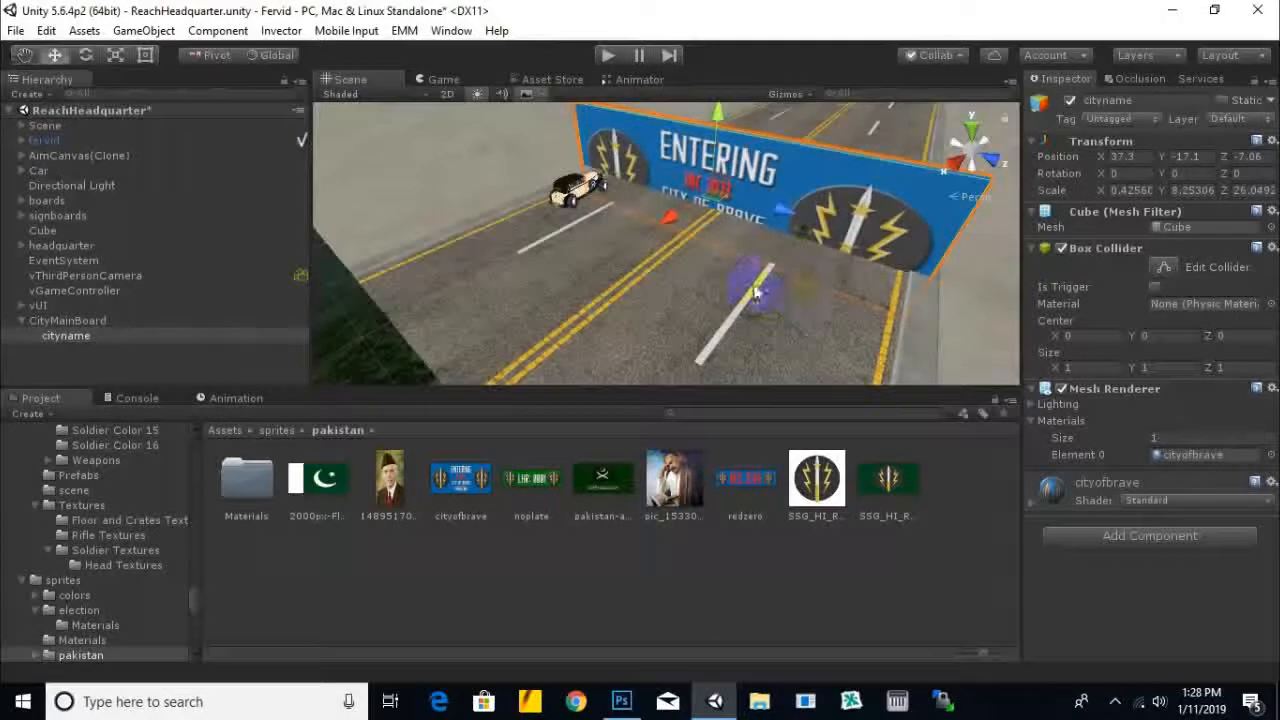
{"action": "left_click_drag", "start_coordinate": [710, 207], "coordinate": [783, 219]}
{"action": "left_click", "coordinate": [55, 55]}
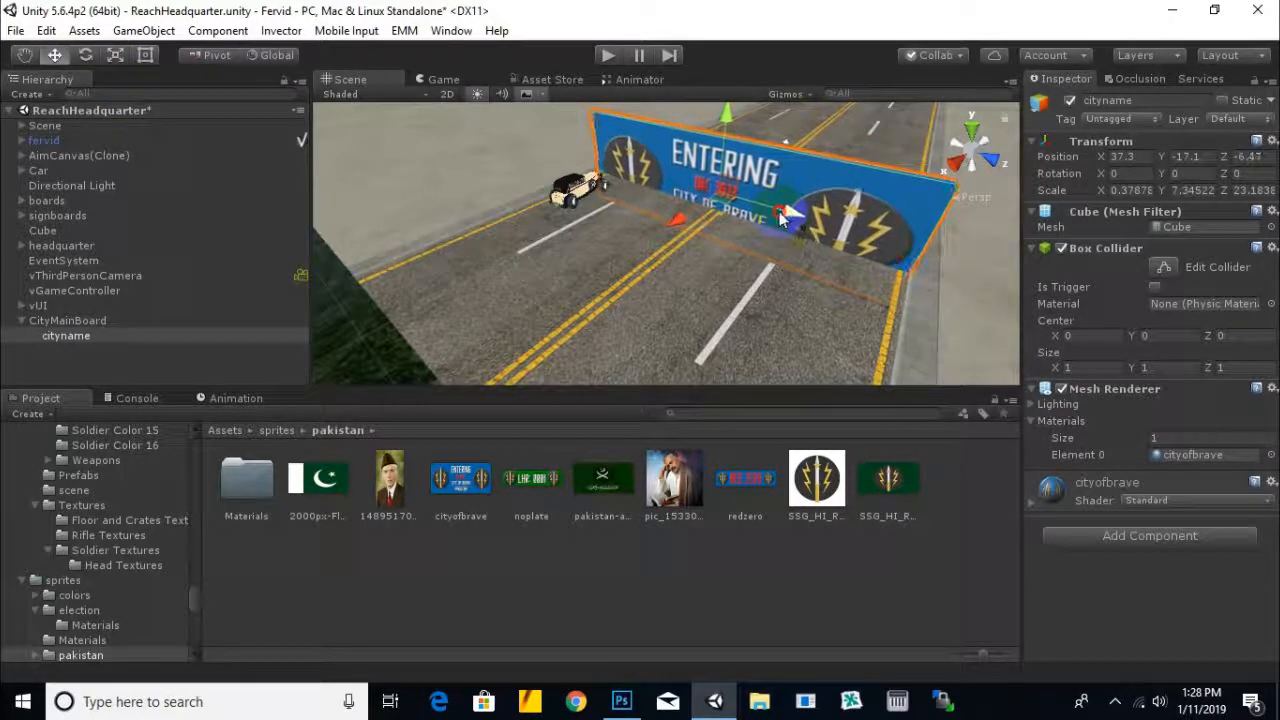
Change the cityofbrave material's shader to Nature/SpeedTree and raise the board to about Y -14.34
{"action": "left_click", "coordinate": [1150, 500]}
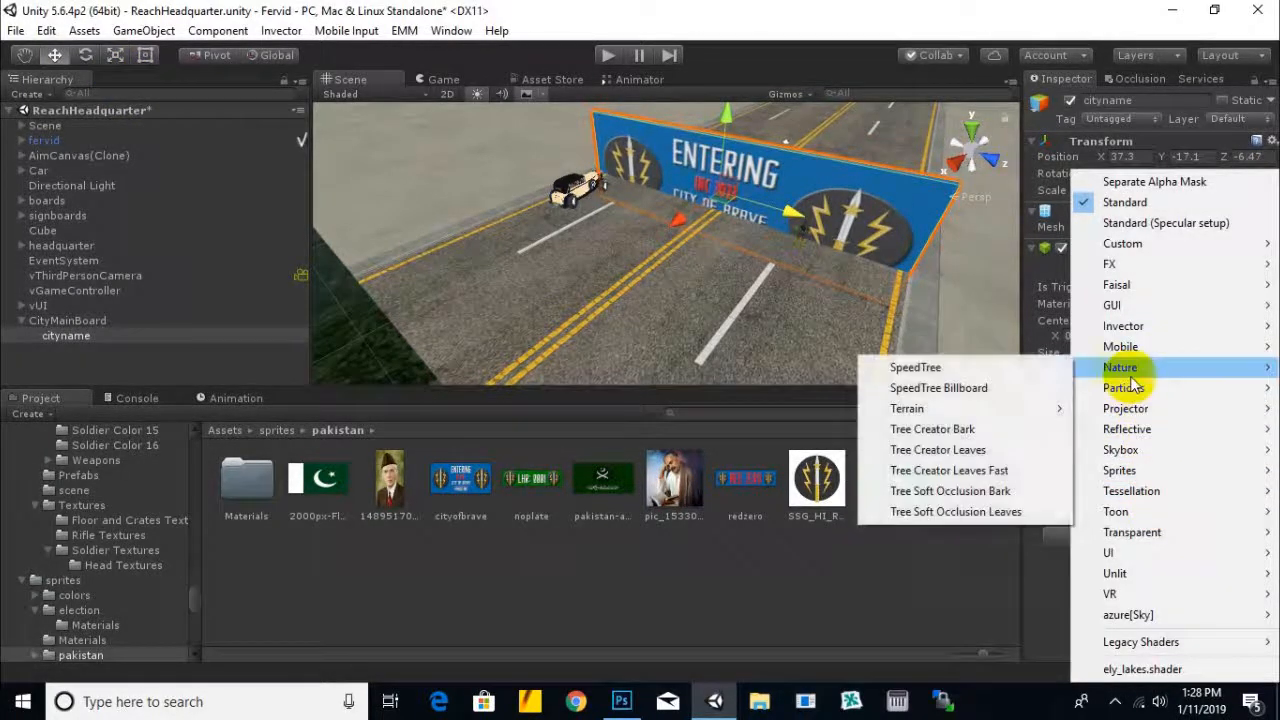
{"action": "left_click", "coordinate": [885, 366]}
{"action": "middle_click_drag", "start_coordinate": [556, 236], "coordinate": [482, 257]}
{"action": "left_click_drag", "start_coordinate": [653, 134], "coordinate": [656, 91]}
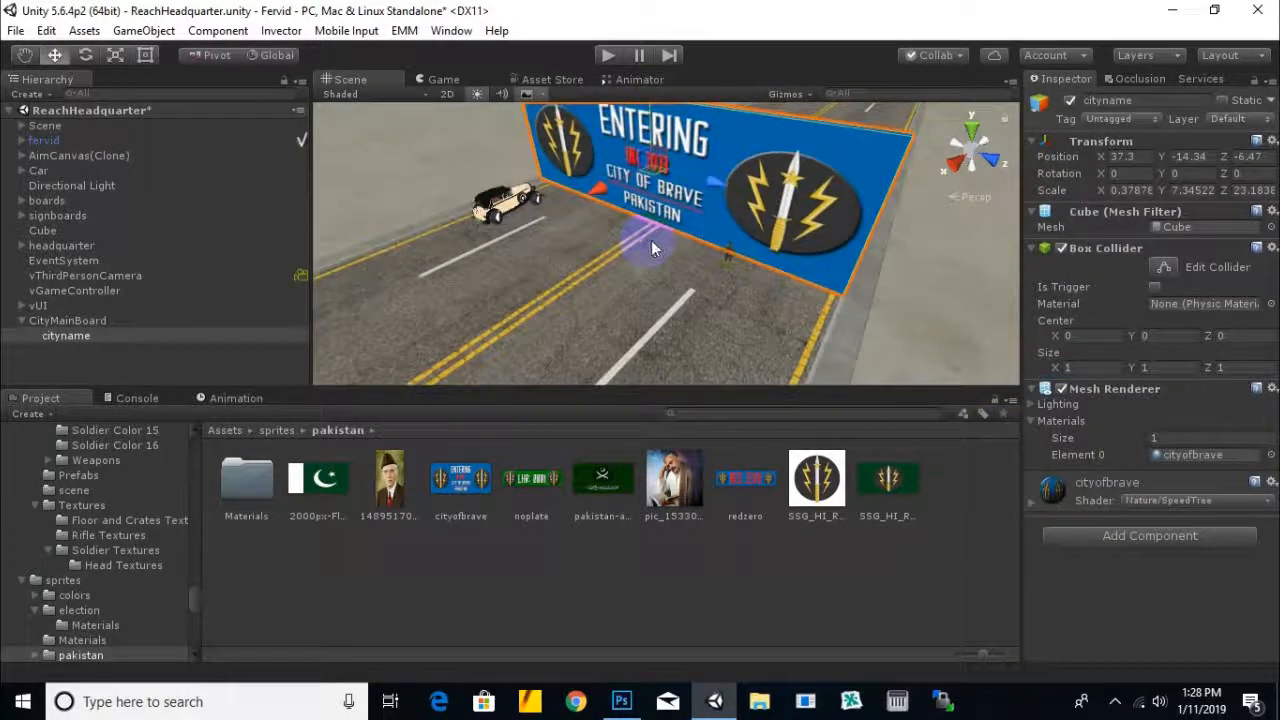
{"action": "scroll", "coordinate": [651, 244], "scroll_direction": "up", "scroll_amount": 5}
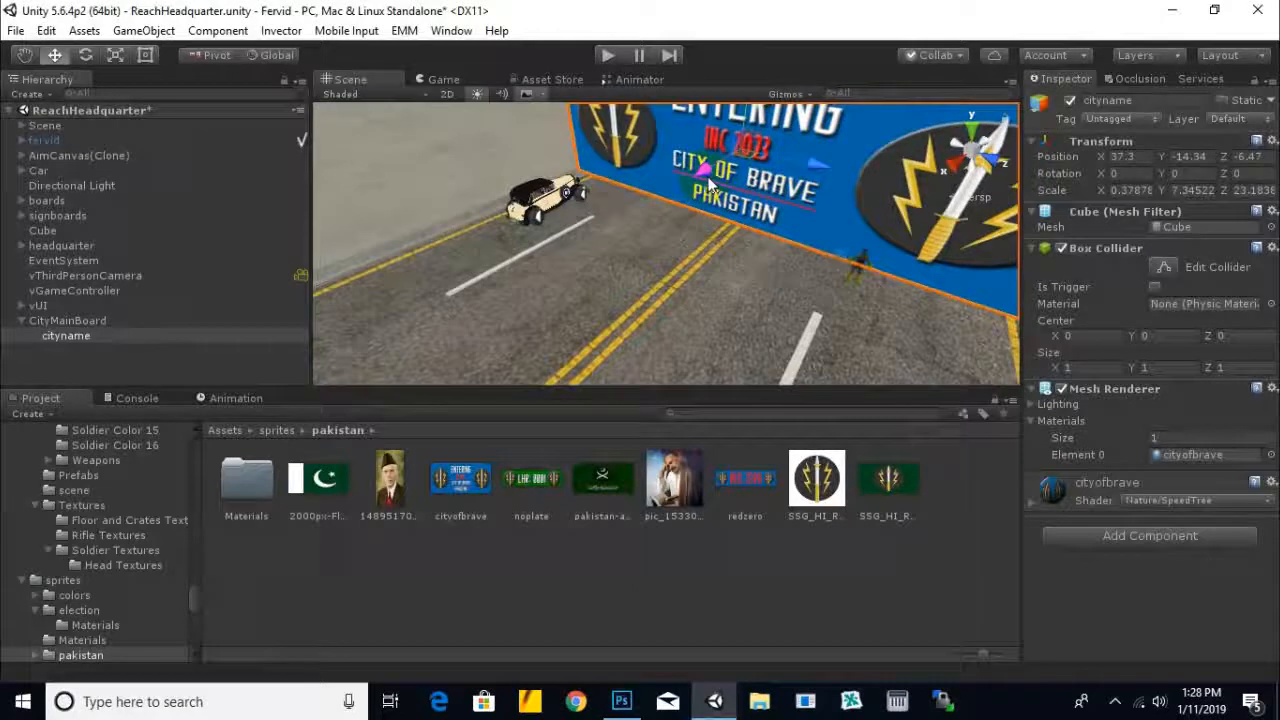
Move the cityname board along the road toward the city to about X -47.2 and raise it to Y -5
{"action": "scroll", "coordinate": [760, 230], "scroll_direction": "down", "scroll_amount": 3}
{"action": "left_click_drag", "start_coordinate": [766, 254], "coordinate": [774, 146], "text": "alt"}
{"action": "scroll", "coordinate": [821, 262], "scroll_direction": "down", "scroll_amount": 3}
{"action": "middle_click_drag", "start_coordinate": [738, 262], "coordinate": [654, 300]}
{"action": "scroll", "coordinate": [711, 284], "scroll_direction": "up", "scroll_amount": 3}
{"action": "left_click_drag", "start_coordinate": [688, 261], "coordinate": [777, 217]}
{"action": "middle_click_drag", "start_coordinate": [777, 217], "coordinate": [734, 286]}
{"action": "left_click_drag", "start_coordinate": [724, 250], "coordinate": [777, 257]}
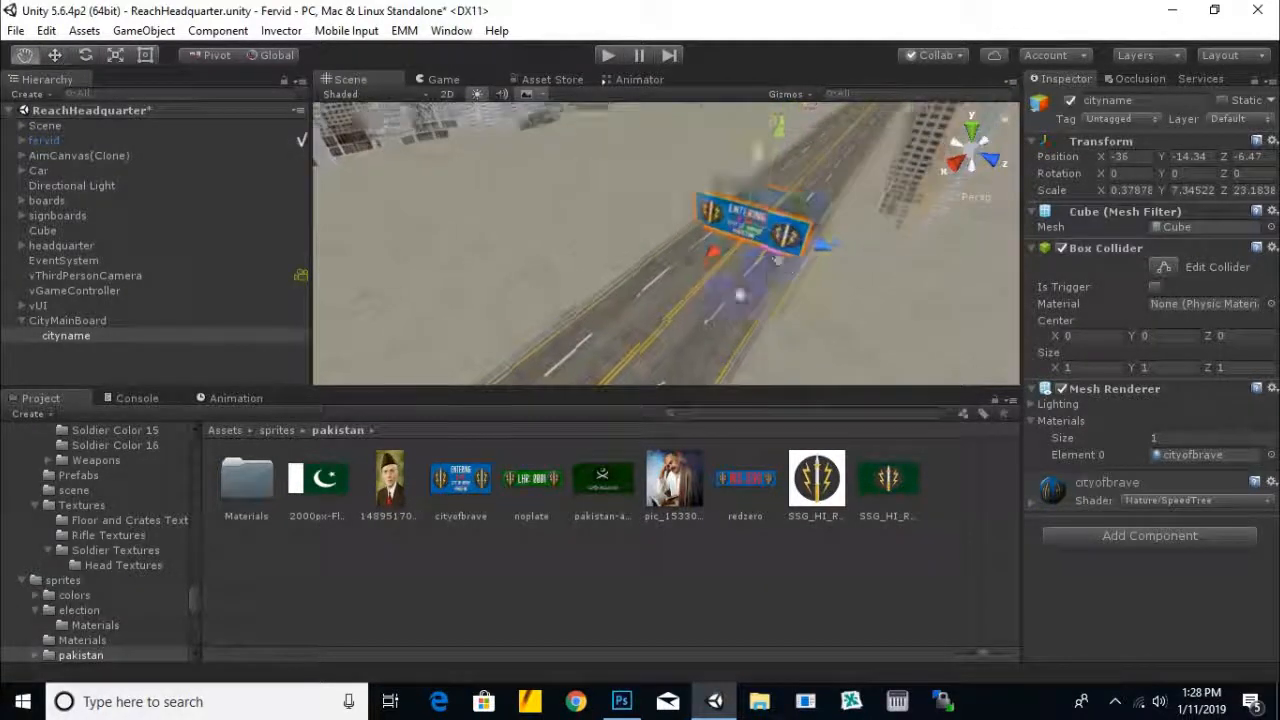
{"action": "middle_click_drag", "start_coordinate": [777, 257], "coordinate": [625, 355]}
{"action": "left_click_drag", "start_coordinate": [647, 294], "coordinate": [679, 280]}
{"action": "left_click_drag", "start_coordinate": [727, 192], "coordinate": [731, 150]}
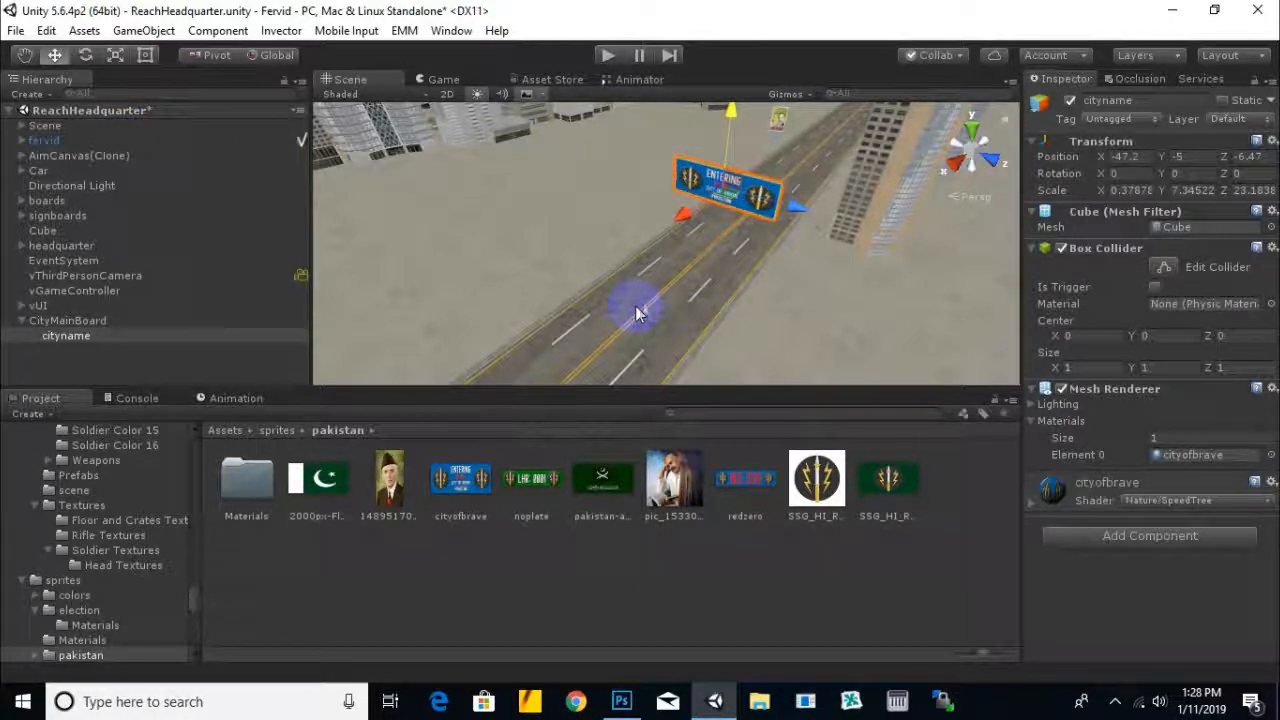
Duplicate the cityname board and place the copy directly below the original at about Y -12.3
{"action": "key", "text": "ctrl+d"}
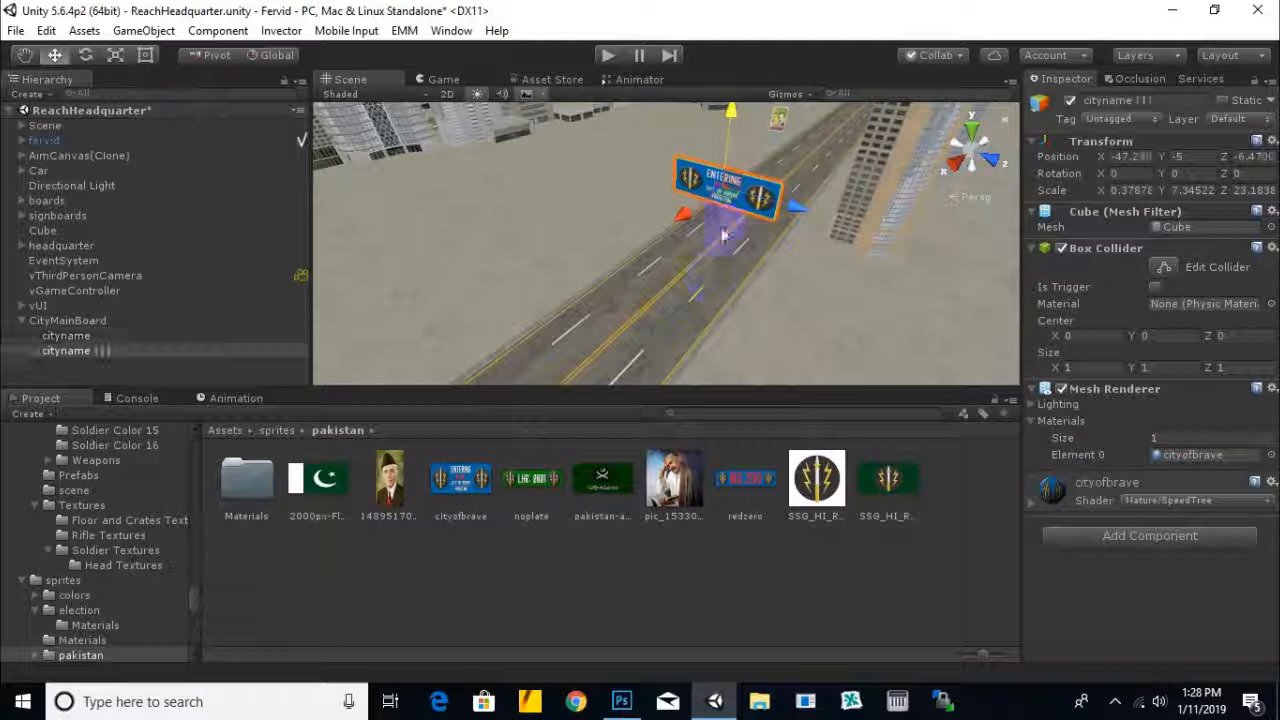
{"action": "left_click_drag", "start_coordinate": [736, 138], "coordinate": [737, 152]}
{"action": "left_click", "coordinate": [115, 55]}
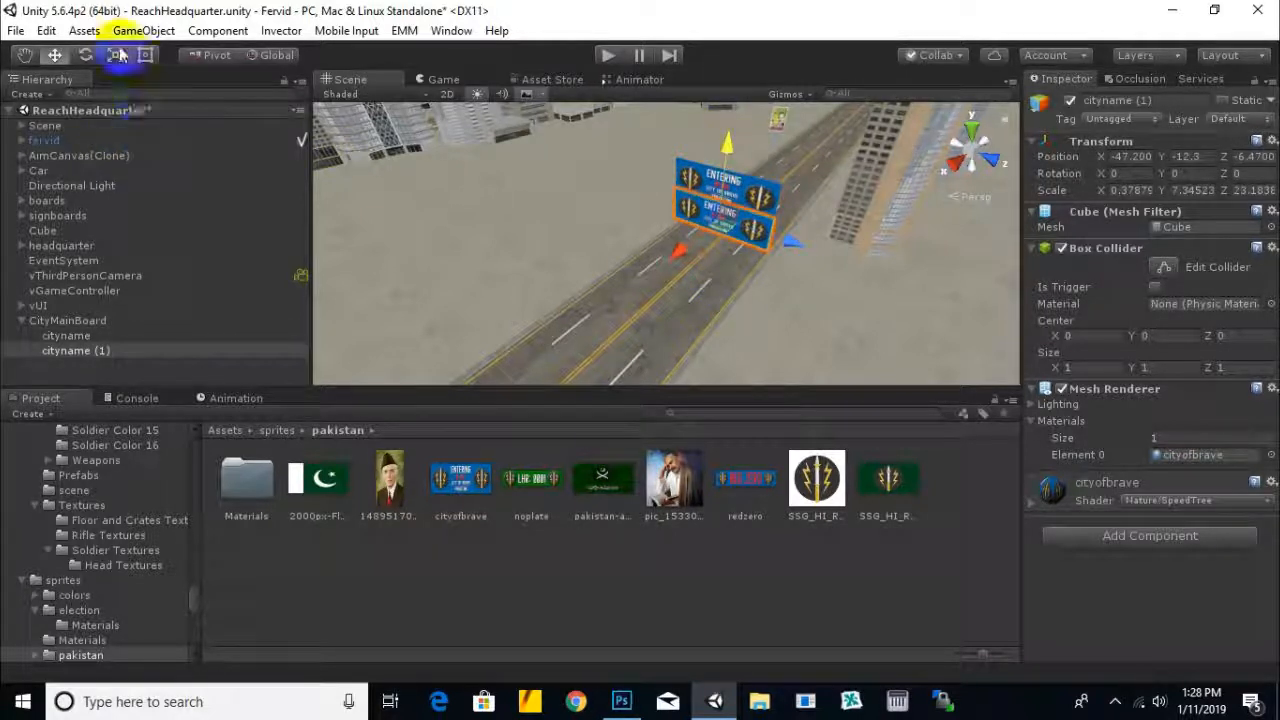
Apply the plain orange-red texture from the sprites/textures folder to the lower duplicate board
{"action": "left_click", "coordinate": [280, 431]}
{"action": "double_click", "coordinate": [768, 516]}
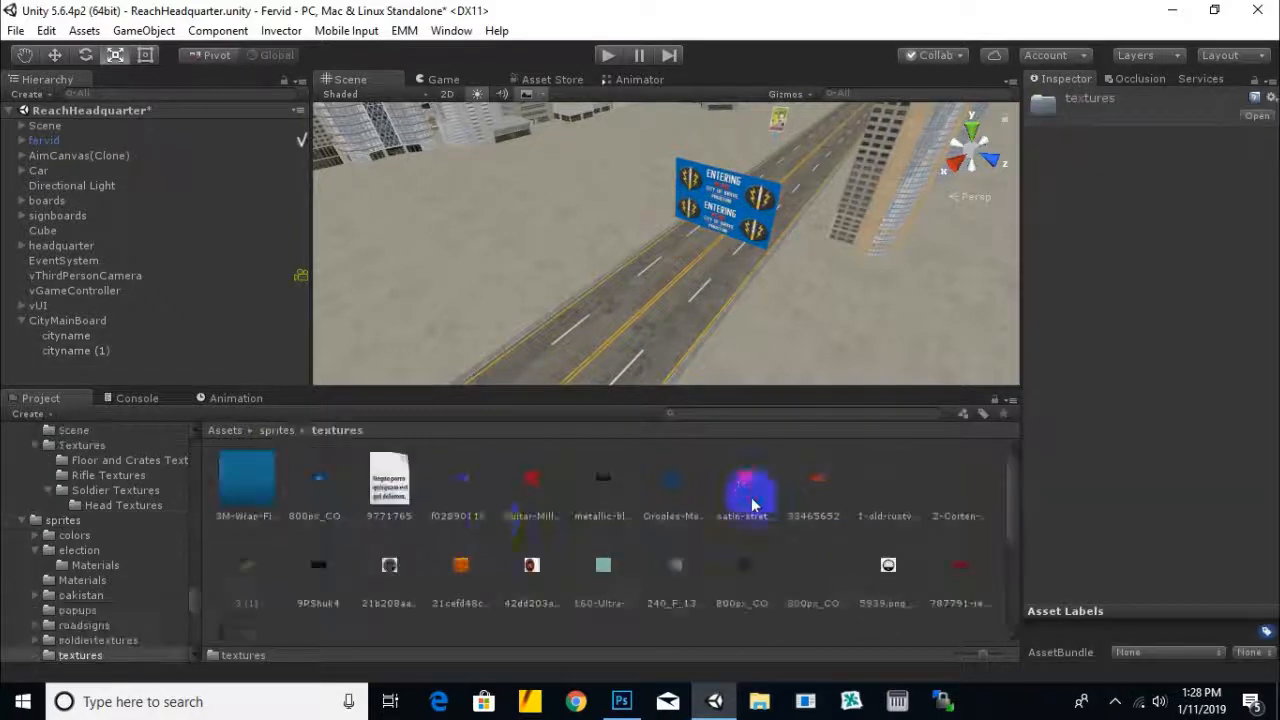
{"action": "left_click", "coordinate": [760, 232]}
{"action": "left_click_drag", "start_coordinate": [817, 482], "coordinate": [757, 270]}
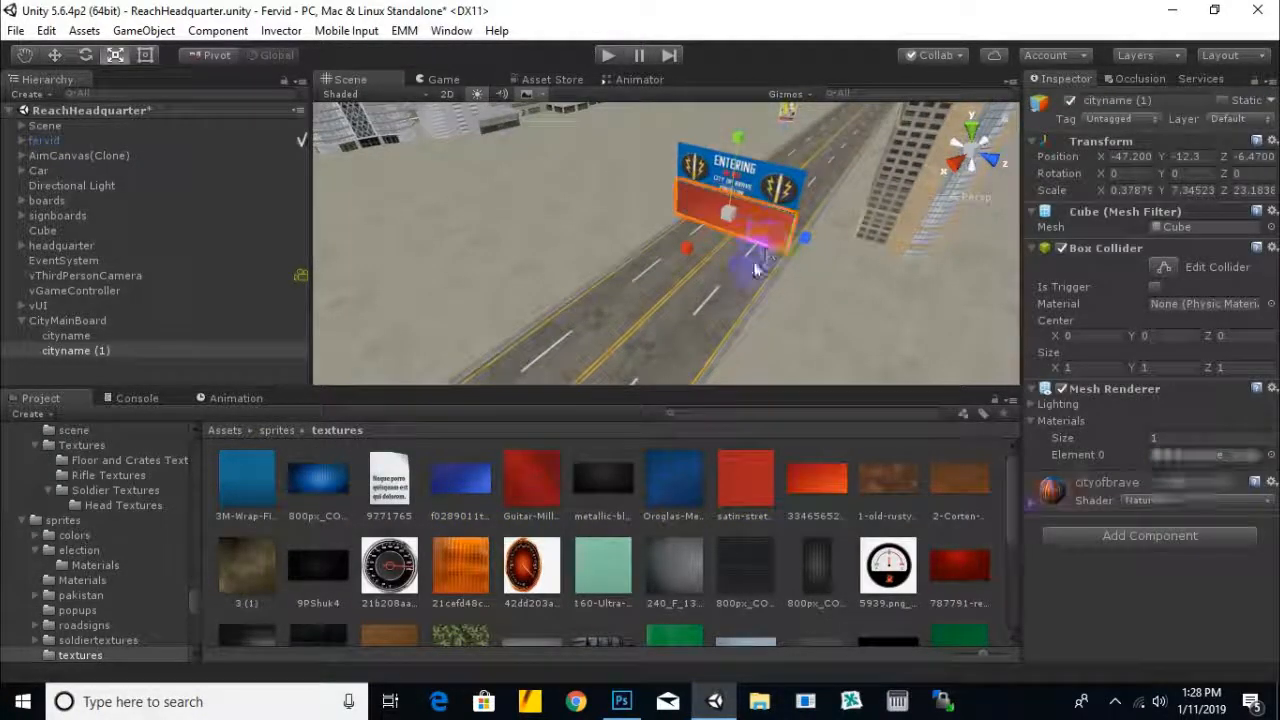
Change the shader of the lower board's orange-red material to Nature/SpeedTree
{"action": "left_click", "coordinate": [145, 55]}
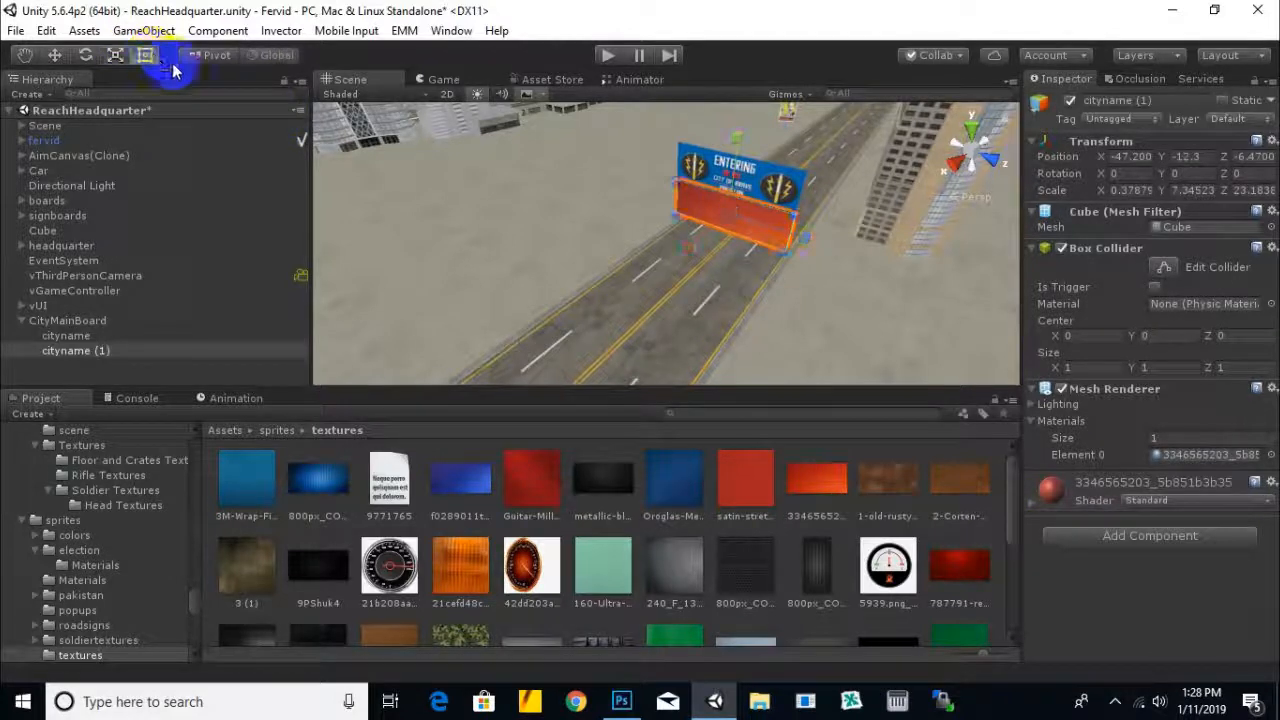
{"action": "left_click", "coordinate": [1145, 500]}
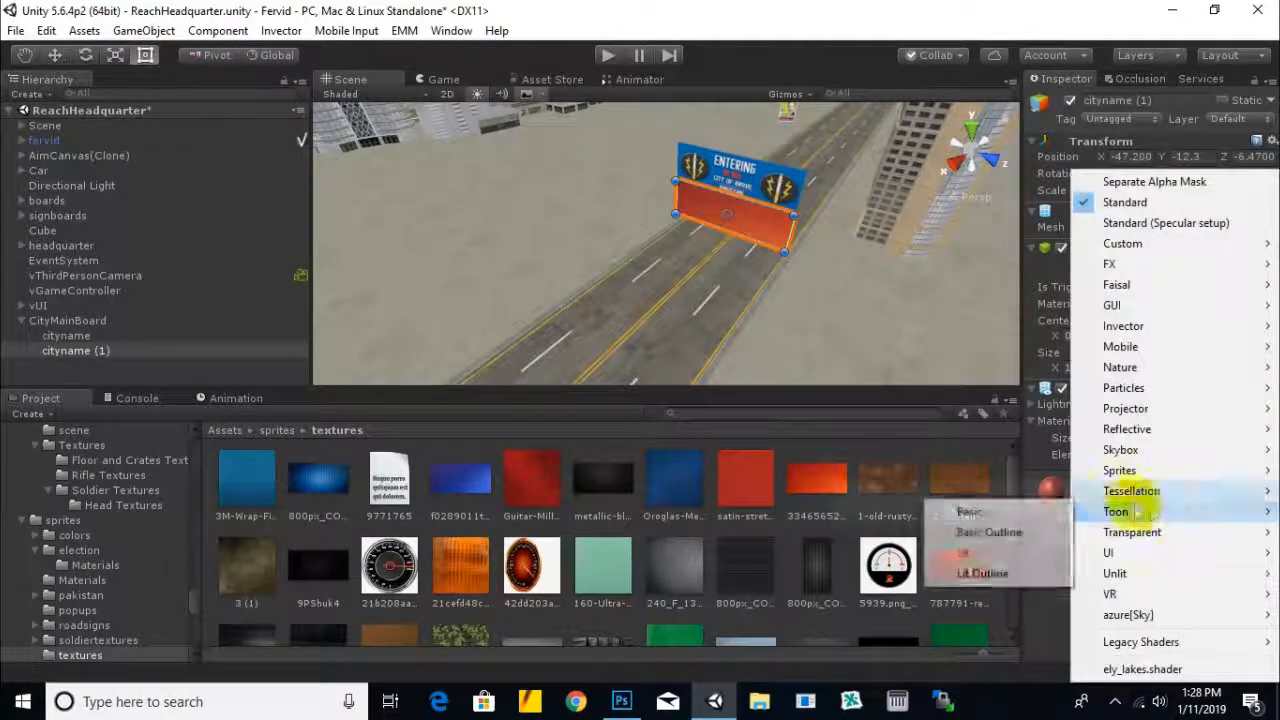
{"action": "mouse_move", "coordinate": [1128, 330]}
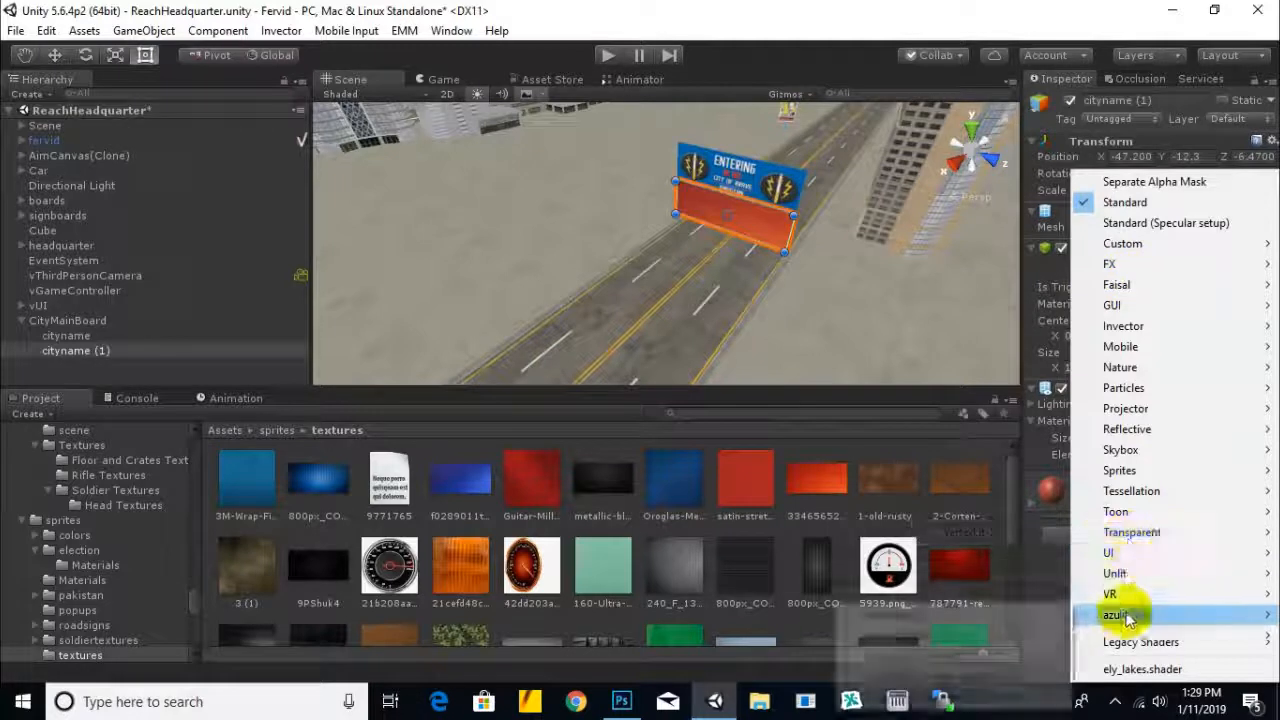
{"action": "mouse_move", "coordinate": [1145, 372]}
{"action": "left_click", "coordinate": [1050, 368]}
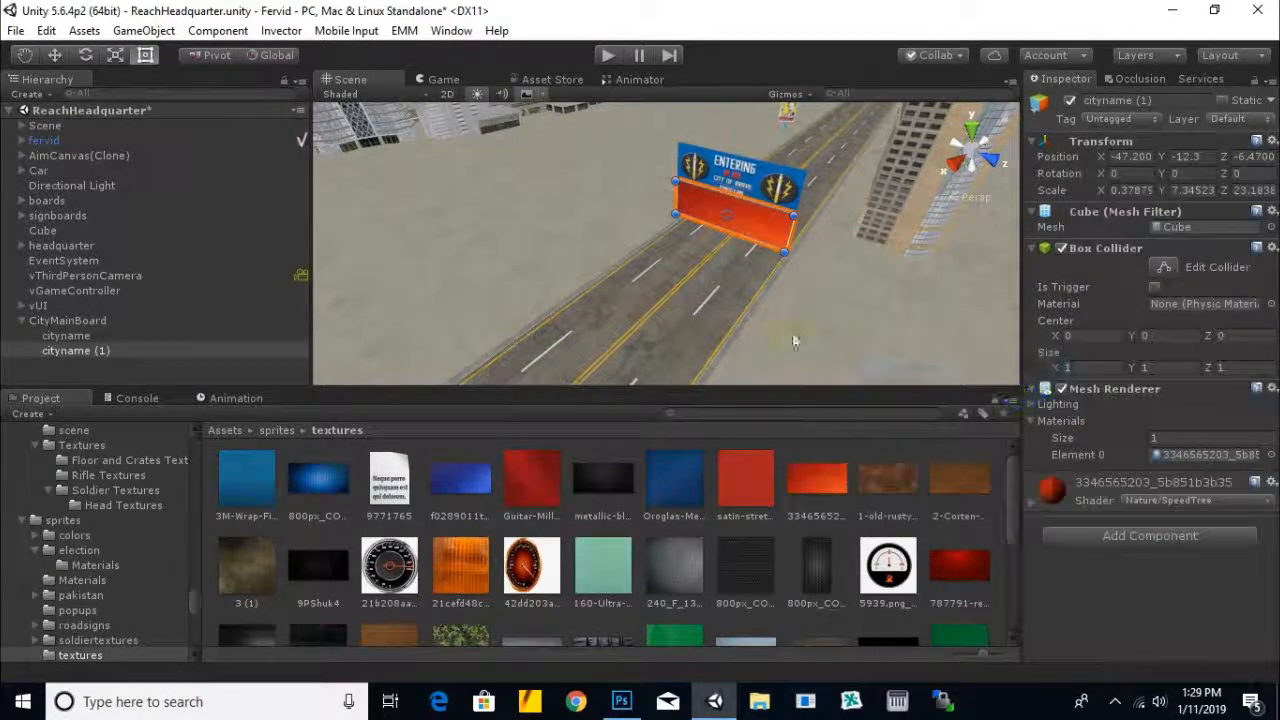
Narrow the lower board into a post about 1.17 wide at the road's edge, at about Z 4.5
{"action": "left_click_drag", "start_coordinate": [668, 212], "coordinate": [808, 190]}
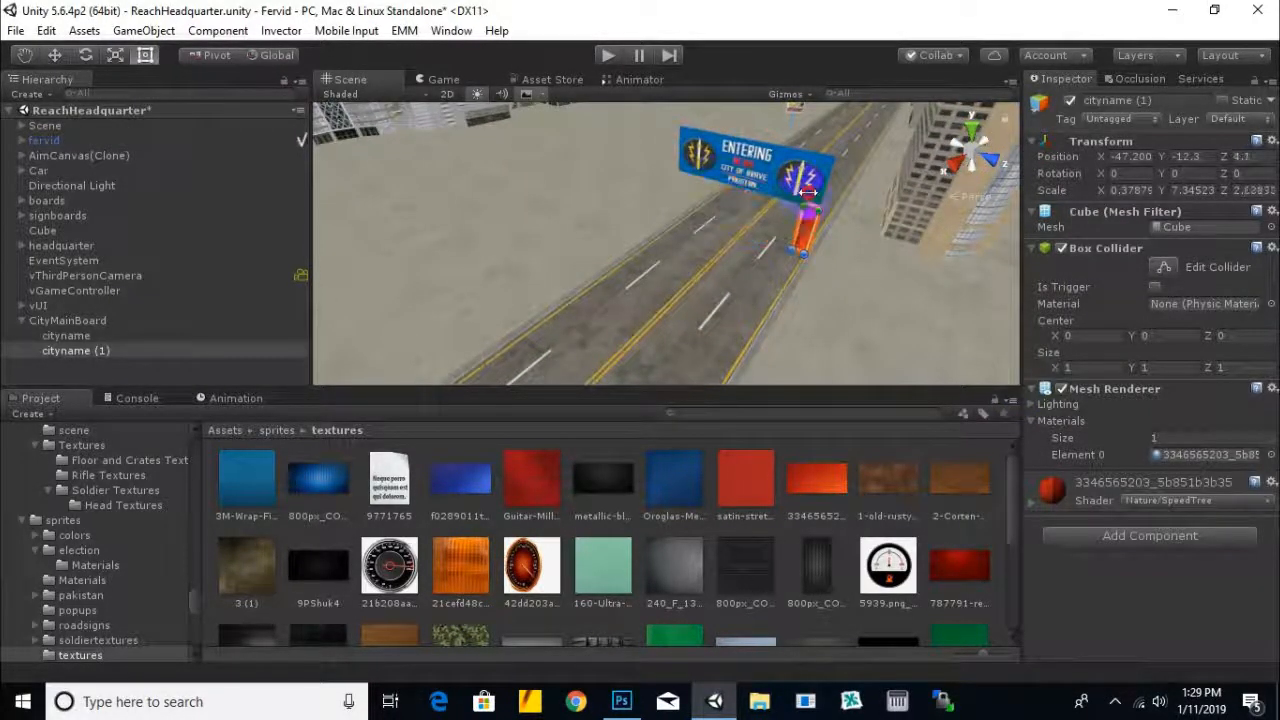
{"action": "left_click", "coordinate": [57, 56]}
{"action": "key", "text": "f"}
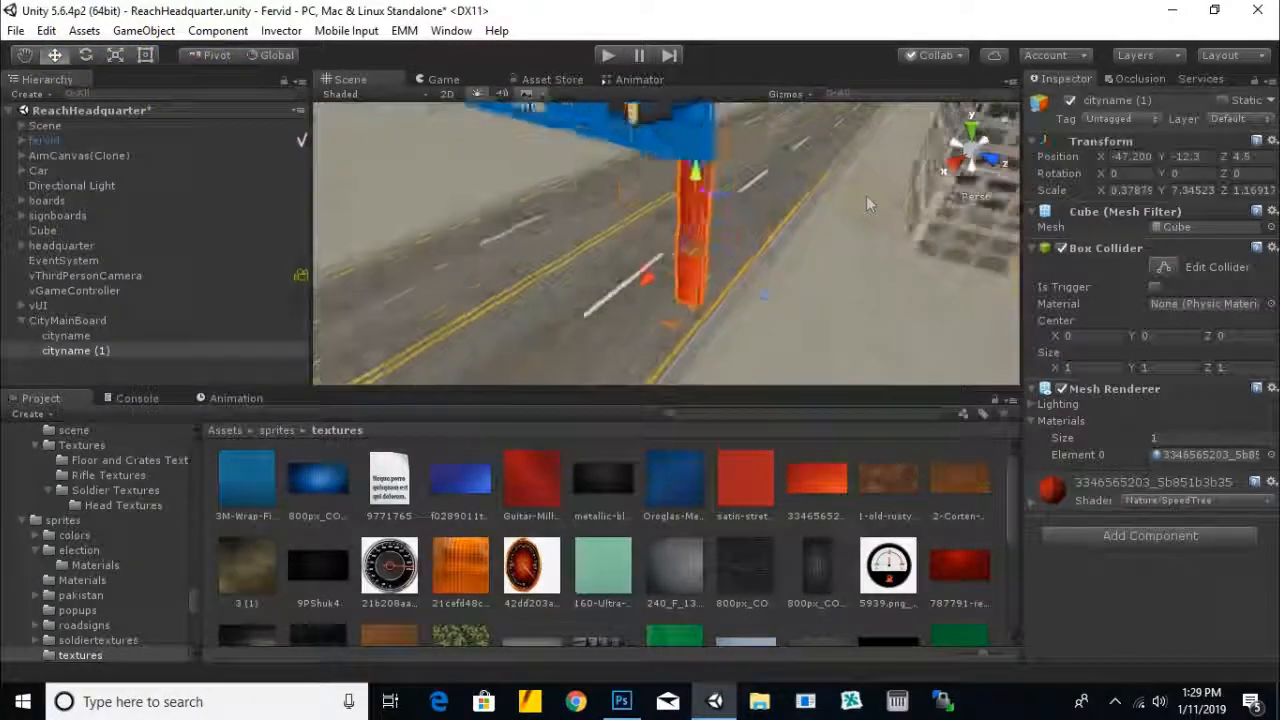
{"action": "left_click_drag", "start_coordinate": [717, 291], "coordinate": [880, 240], "text": "alt"}
{"action": "scroll", "coordinate": [740, 286], "scroll_direction": "down", "scroll_amount": 6}
{"action": "middle_click_drag", "start_coordinate": [737, 288], "coordinate": [841, 293]}
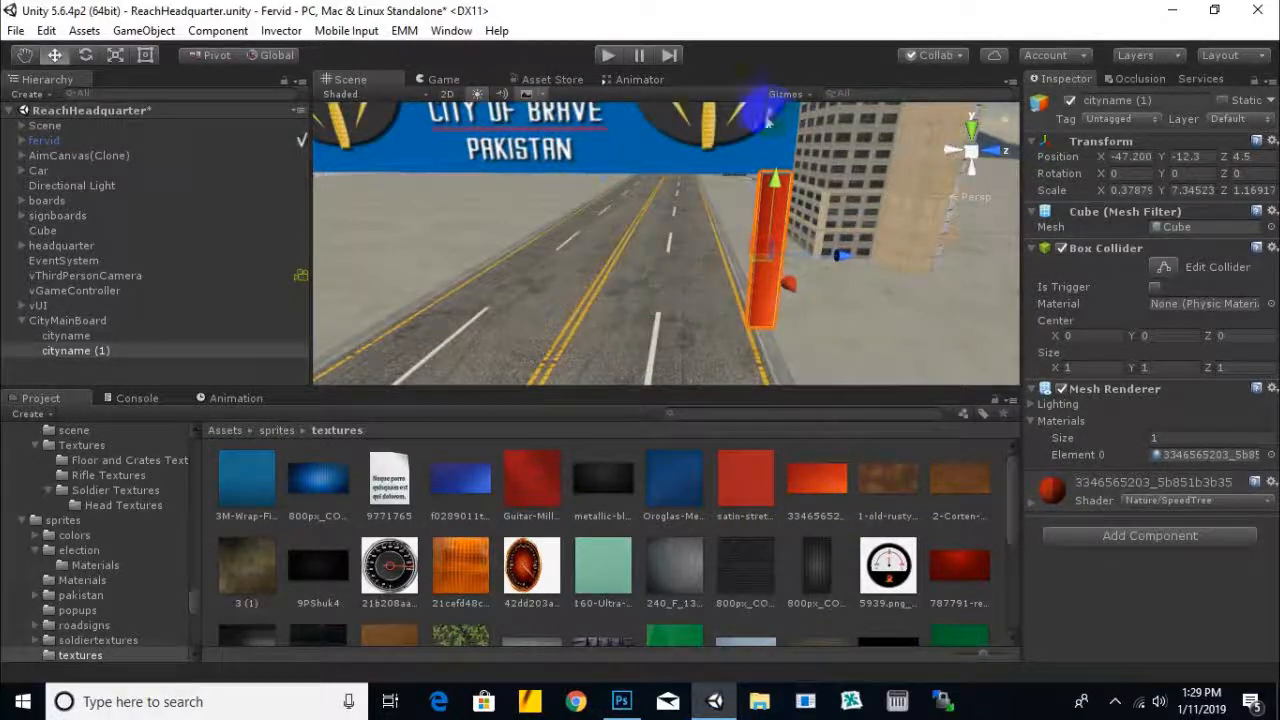
Apply the blue 3M-Wrap-Film texture to the post
{"action": "scroll", "coordinate": [614, 270], "scroll_direction": "down", "scroll_amount": 2}
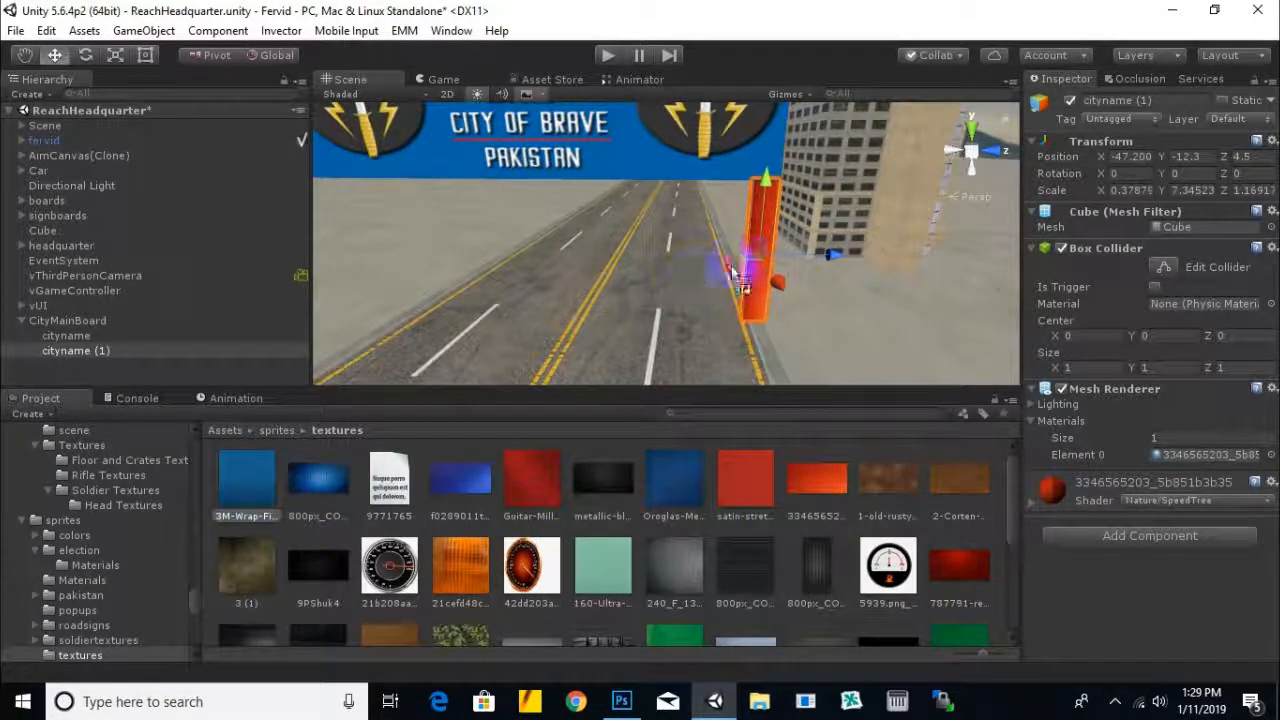
{"action": "left_click_drag", "start_coordinate": [752, 279], "coordinate": [748, 286]}
{"action": "scroll", "coordinate": [746, 290], "scroll_direction": "down", "scroll_amount": 3}
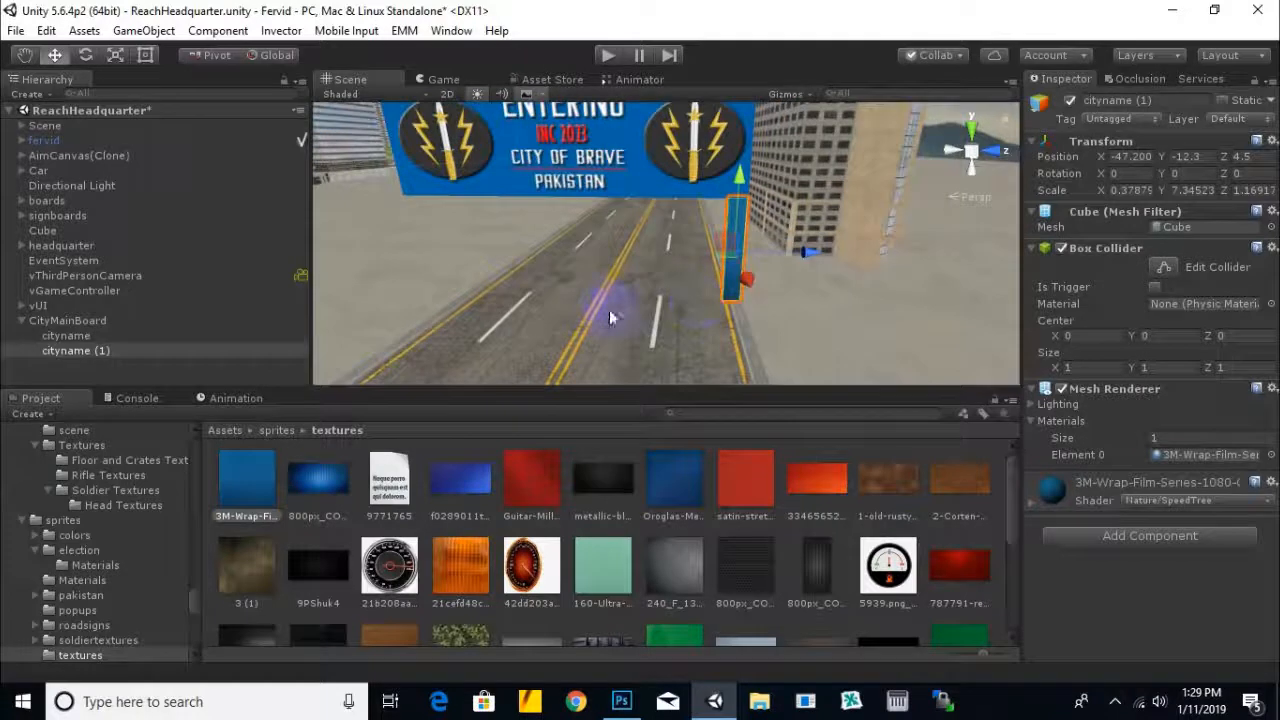
Apply the black-rubber-car-mat texture to the post and change that material's shader to Nature/SpeedTree
{"action": "scroll", "coordinate": [699, 543], "scroll_direction": "down", "scroll_amount": 5}
{"action": "left_click_drag", "start_coordinate": [737, 514], "coordinate": [736, 316]}
{"action": "scroll", "coordinate": [752, 315], "scroll_direction": "up", "scroll_amount": 2}
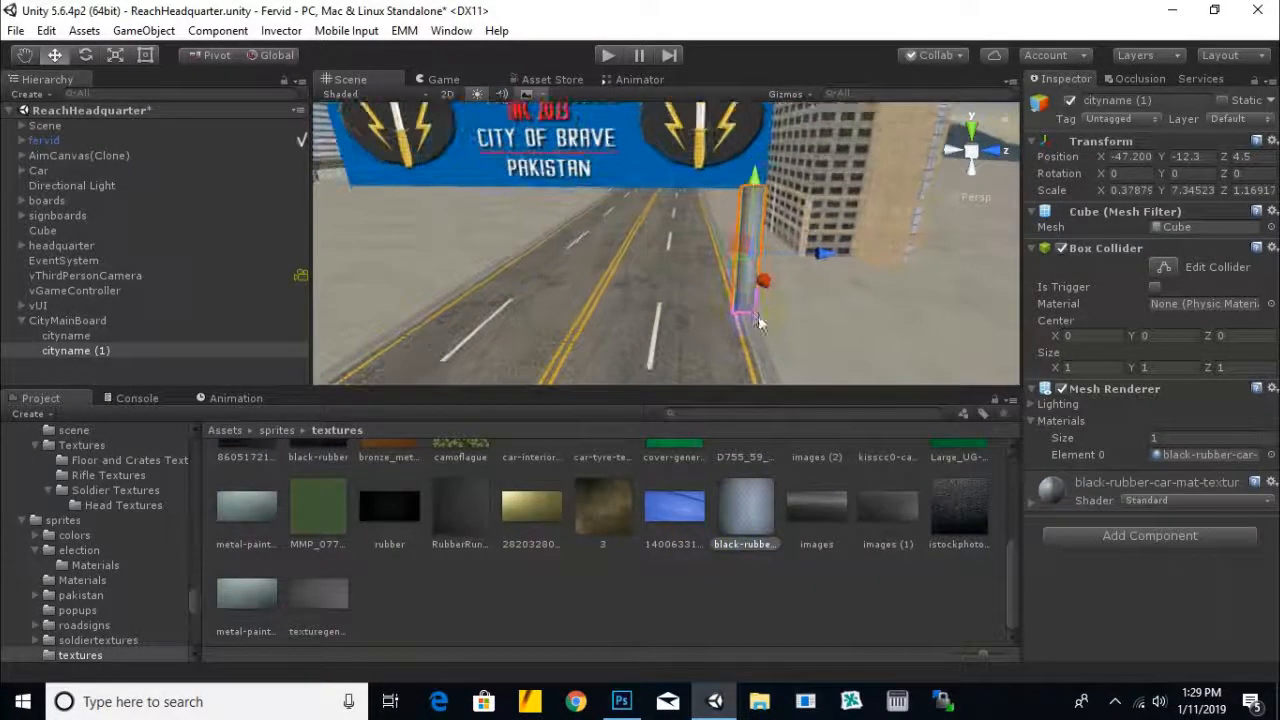
{"action": "left_click", "coordinate": [1146, 500]}
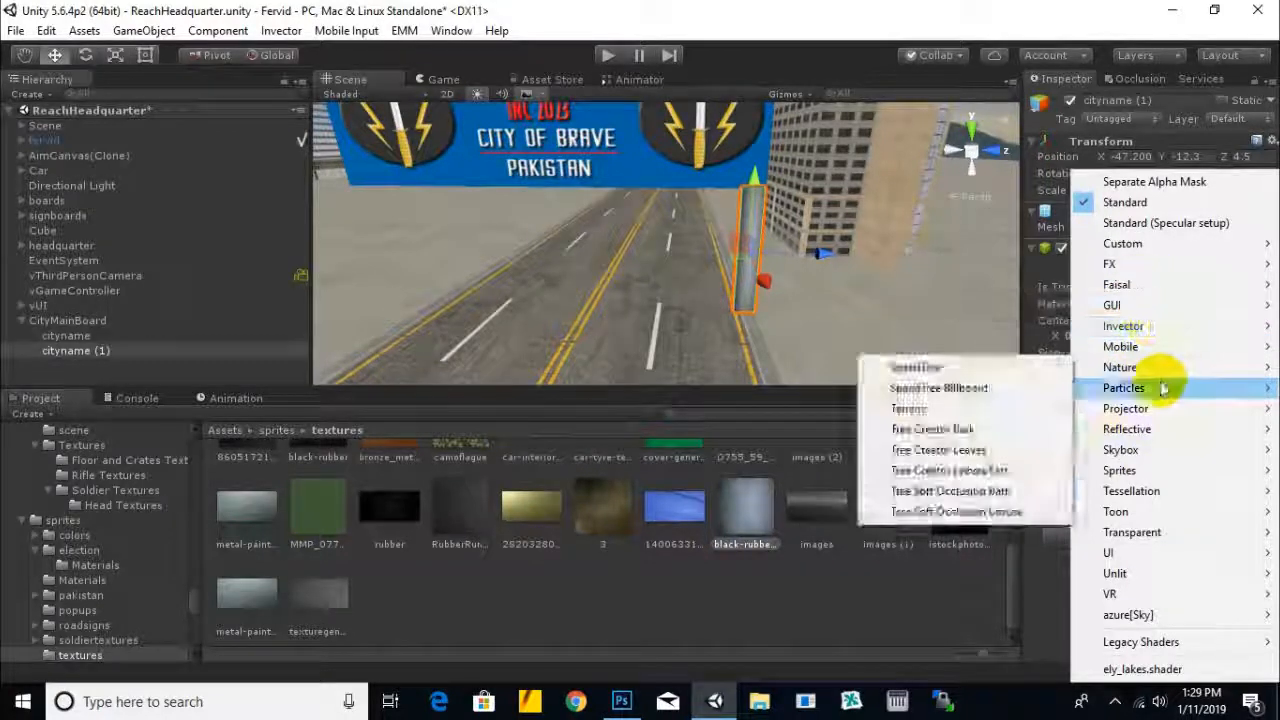
{"action": "mouse_move", "coordinate": [1153, 429]}
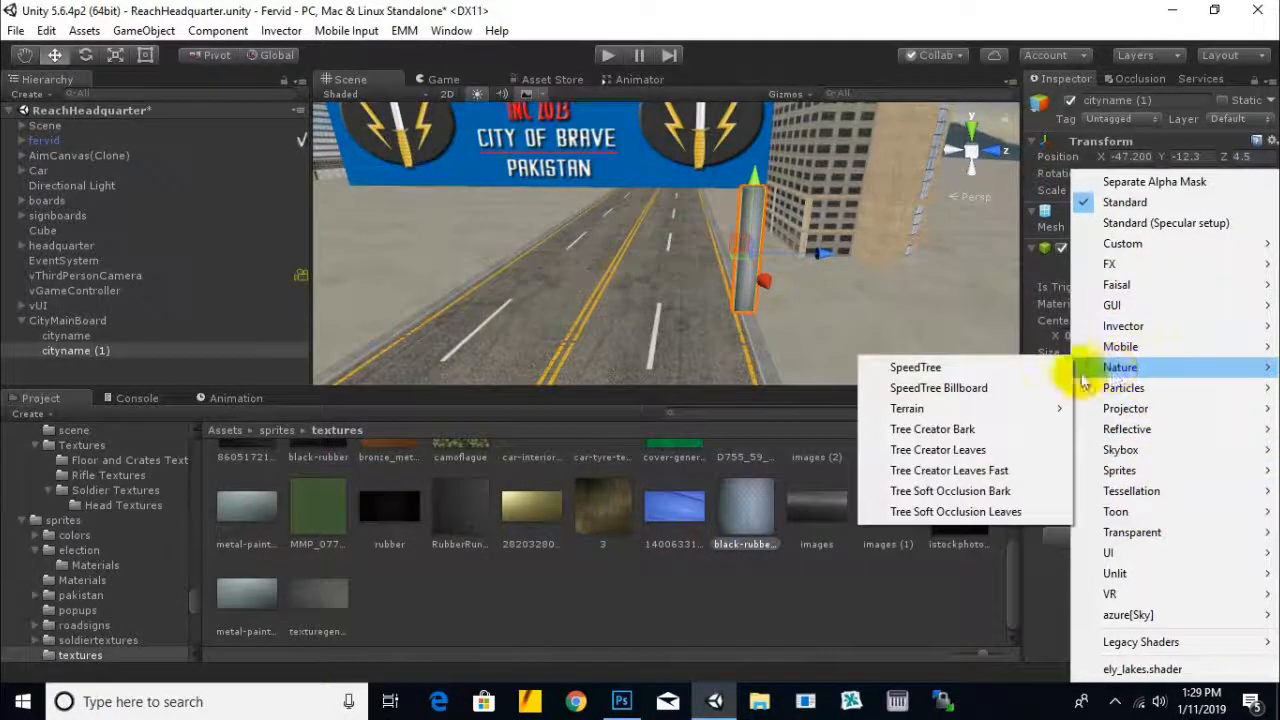
{"action": "left_click", "coordinate": [925, 366]}
{"action": "left_click_drag", "start_coordinate": [925, 366], "coordinate": [855, 257], "text": "alt"}
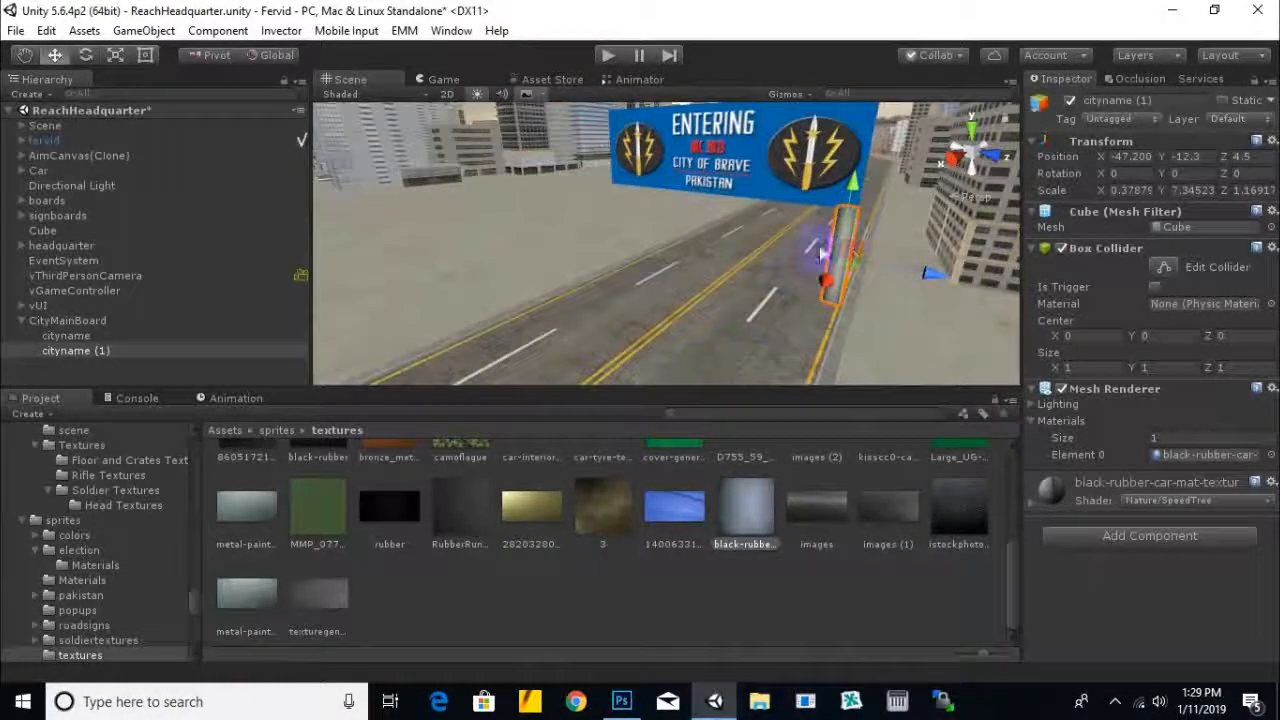
Stretch the post to a height scale of about 10.02 and lower it to about Y -14.27
{"action": "left_click", "coordinate": [145, 57]}
{"action": "left_click_drag", "start_coordinate": [838, 207], "coordinate": [852, 167]}
{"action": "left_click", "coordinate": [55, 57]}
{"action": "left_click_drag", "start_coordinate": [852, 170], "coordinate": [866, 270]}
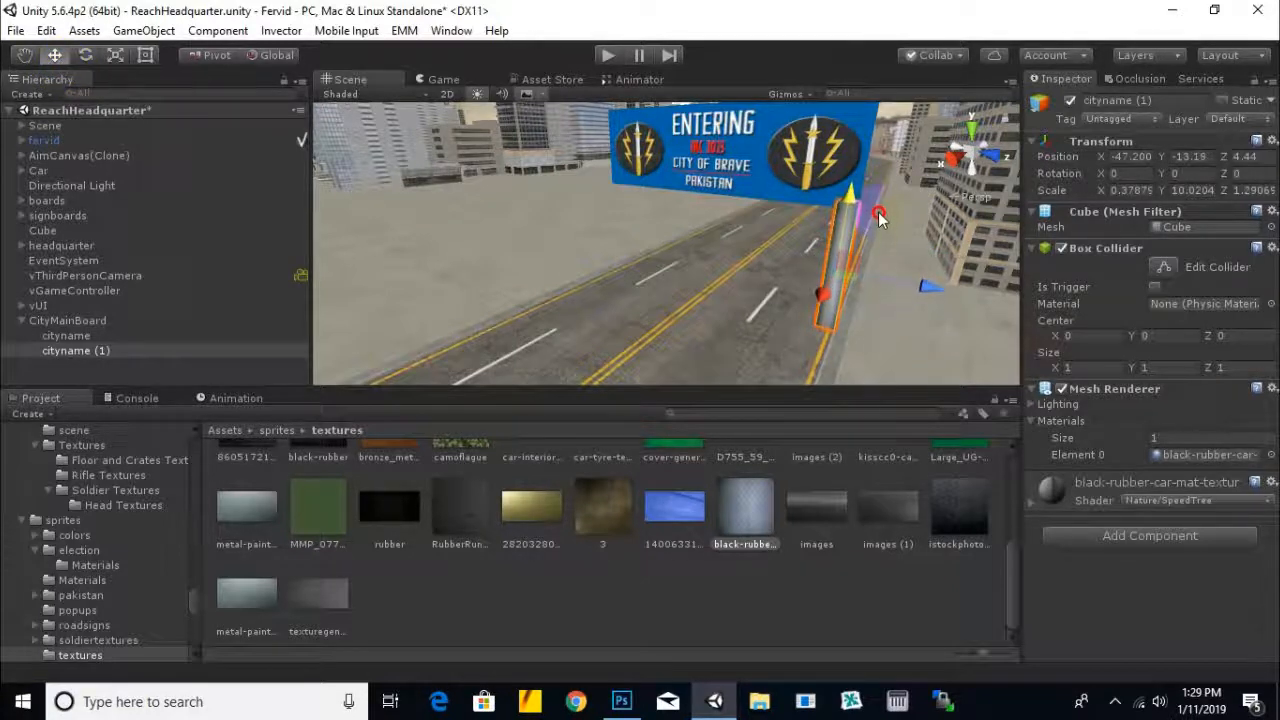
Lower the cityname board onto the top of the post, to about Y -5.9
{"action": "left_click", "coordinate": [818, 147]}
{"action": "left_click_drag", "start_coordinate": [712, 120], "coordinate": [712, 133]}
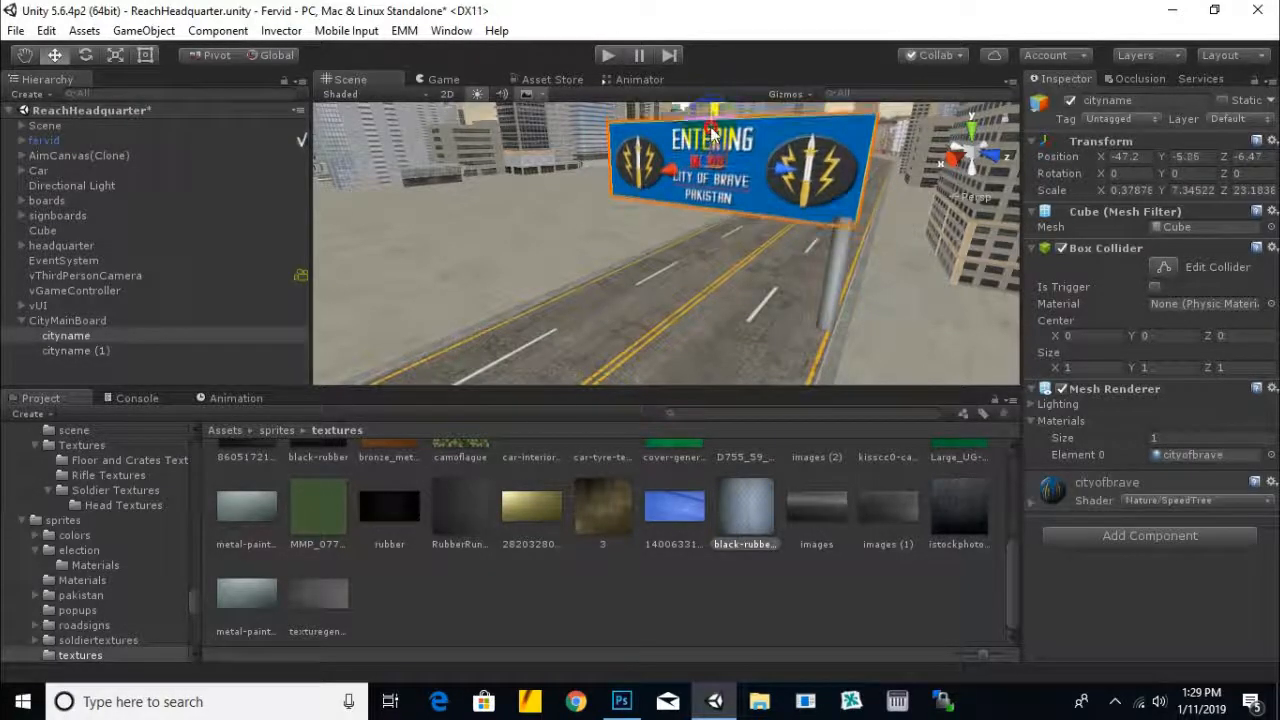
Duplicate the post and move the copy across the road under the board's other end, at about Z -17.2
{"action": "left_click", "coordinate": [828, 312]}
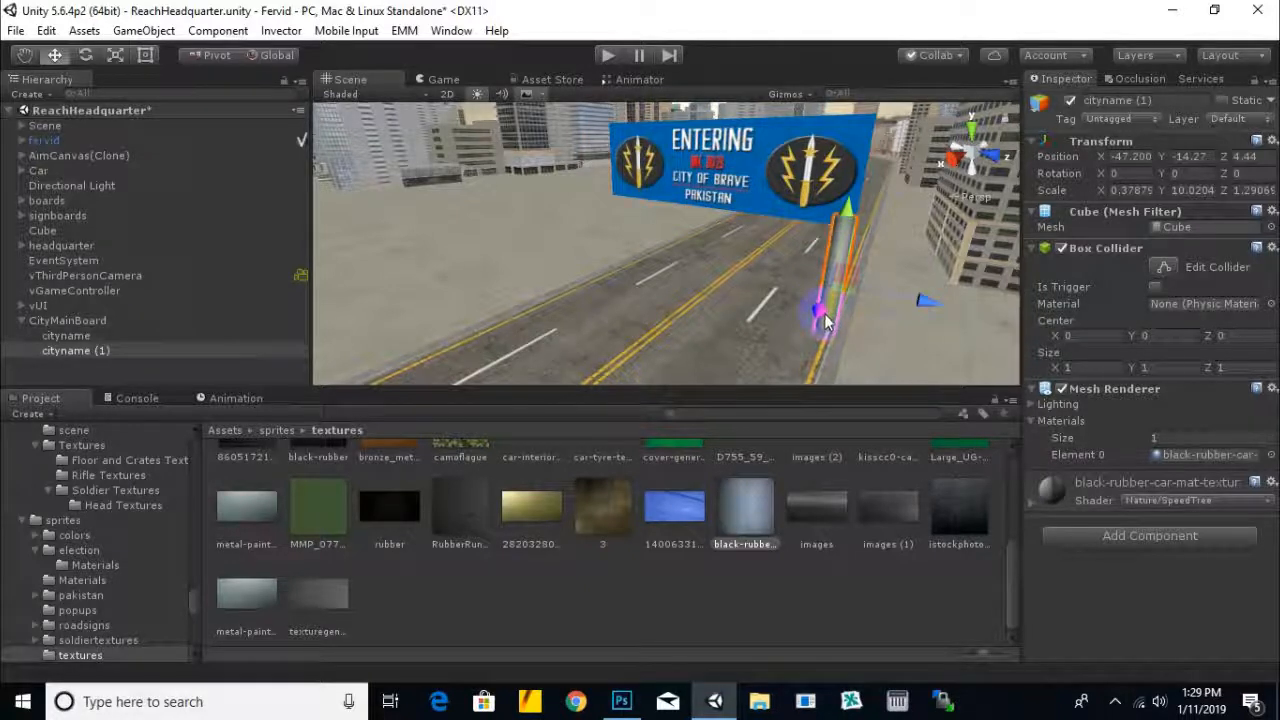
{"action": "key", "text": "ctrl+d"}
{"action": "left_click_drag", "start_coordinate": [925, 303], "coordinate": [712, 247]}
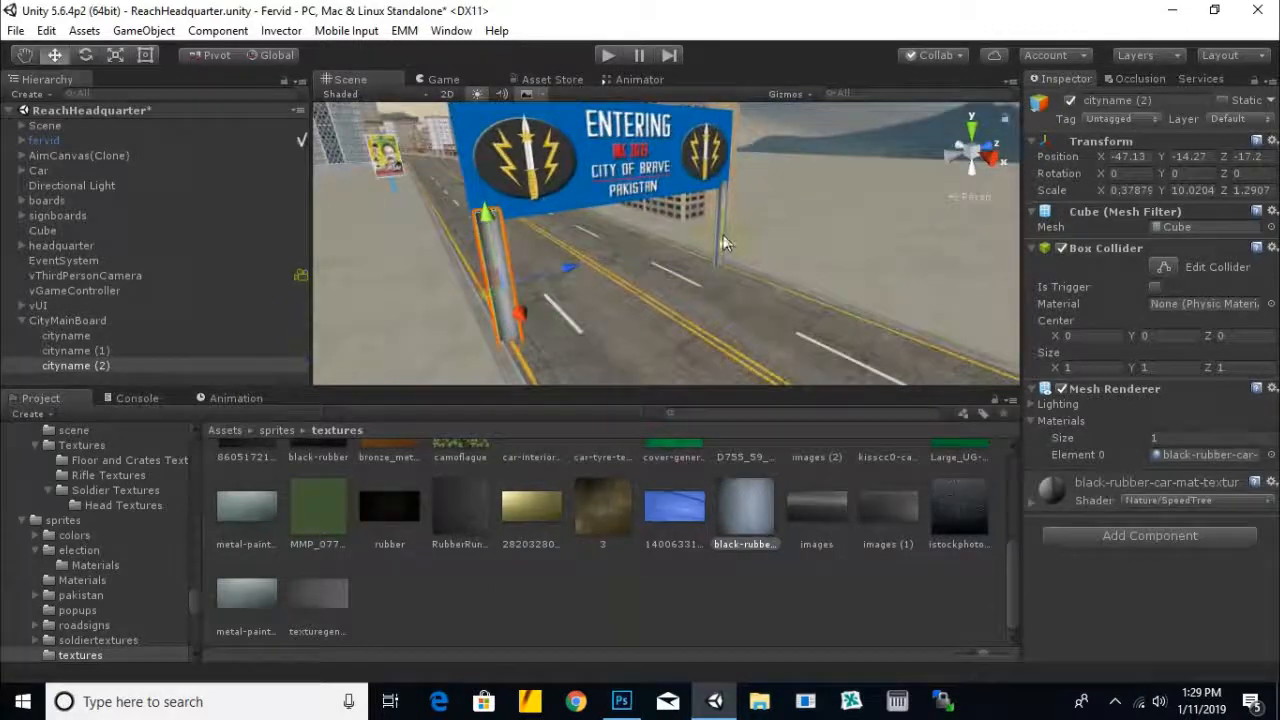
Delete both box-shaped posts from under the cityname board
{"action": "key", "text": "Delete"}
{"action": "left_click", "coordinate": [719, 231]}
{"action": "key", "text": "Delete"}
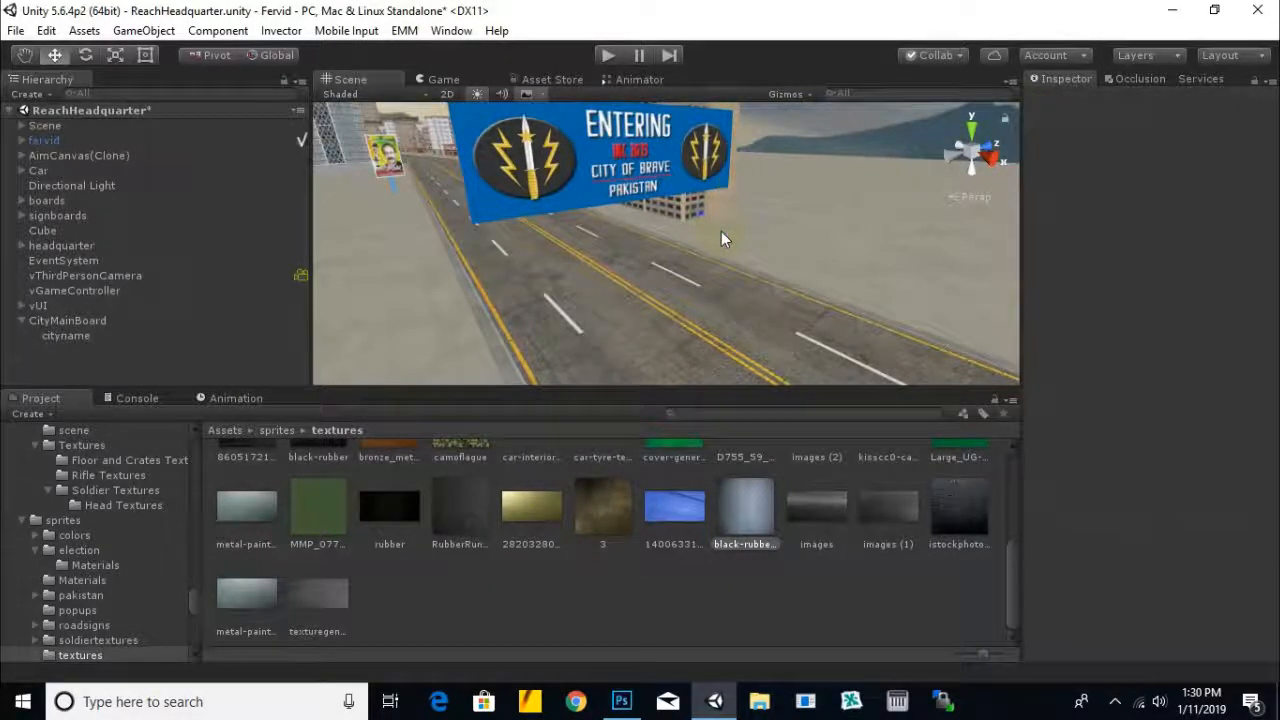
Add a cylinder scaled uniformly to about 2.43 and apply the black-rubber-car-mat texture to it
{"action": "left_click", "coordinate": [27, 94]}
{"action": "mouse_move", "coordinate": [100, 185]}
{"action": "mouse_move", "coordinate": [157, 156]}
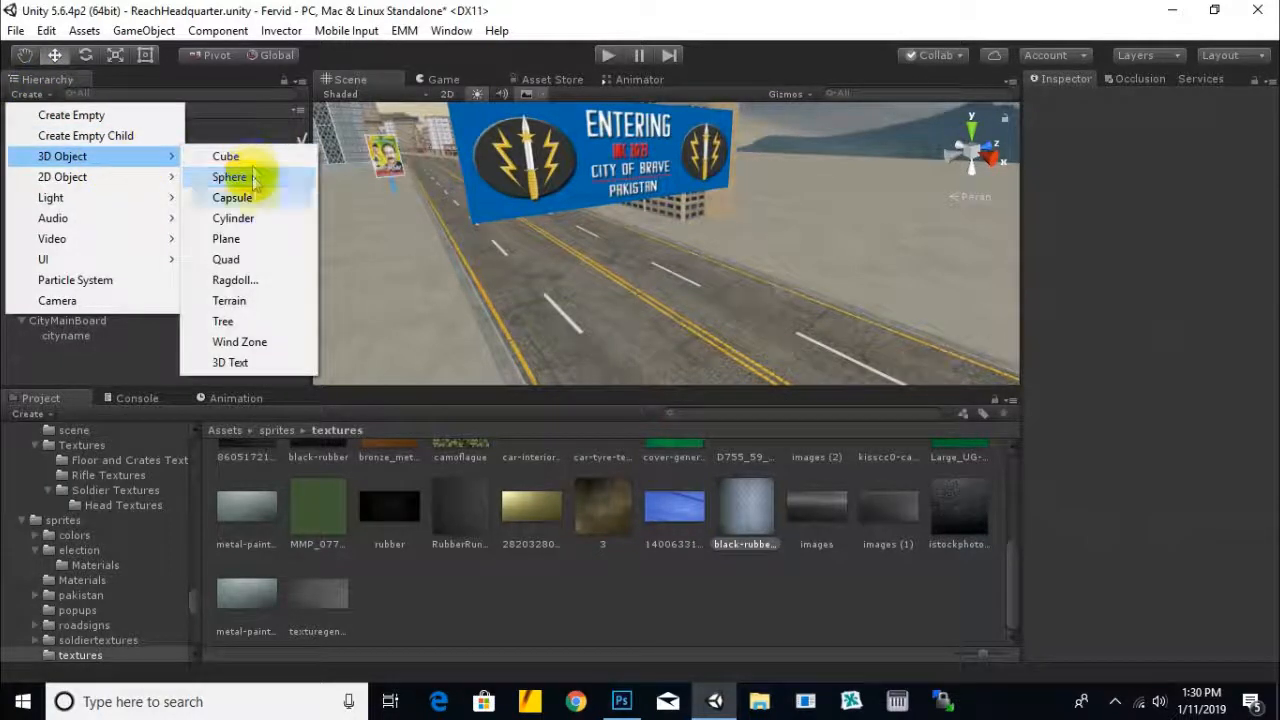
{"action": "left_click", "coordinate": [250, 218]}
{"action": "left_click", "coordinate": [115, 55]}
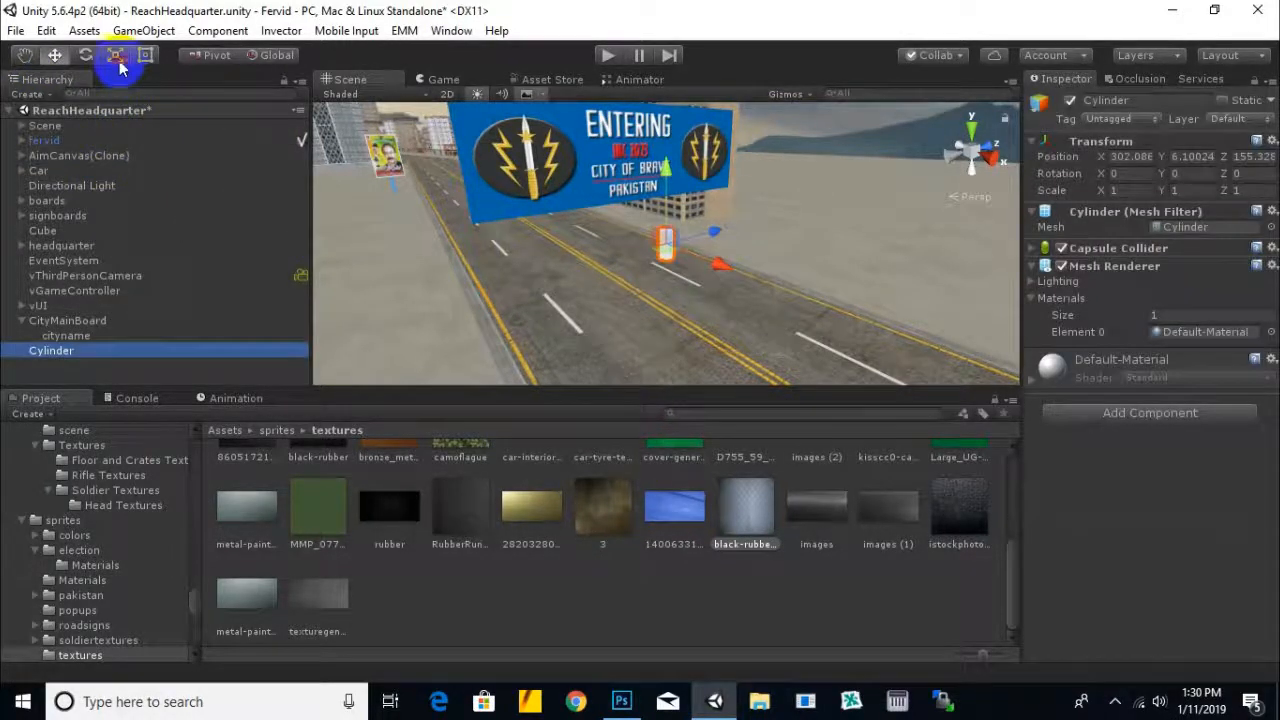
{"action": "left_click_drag", "start_coordinate": [683, 212], "coordinate": [700, 240]}
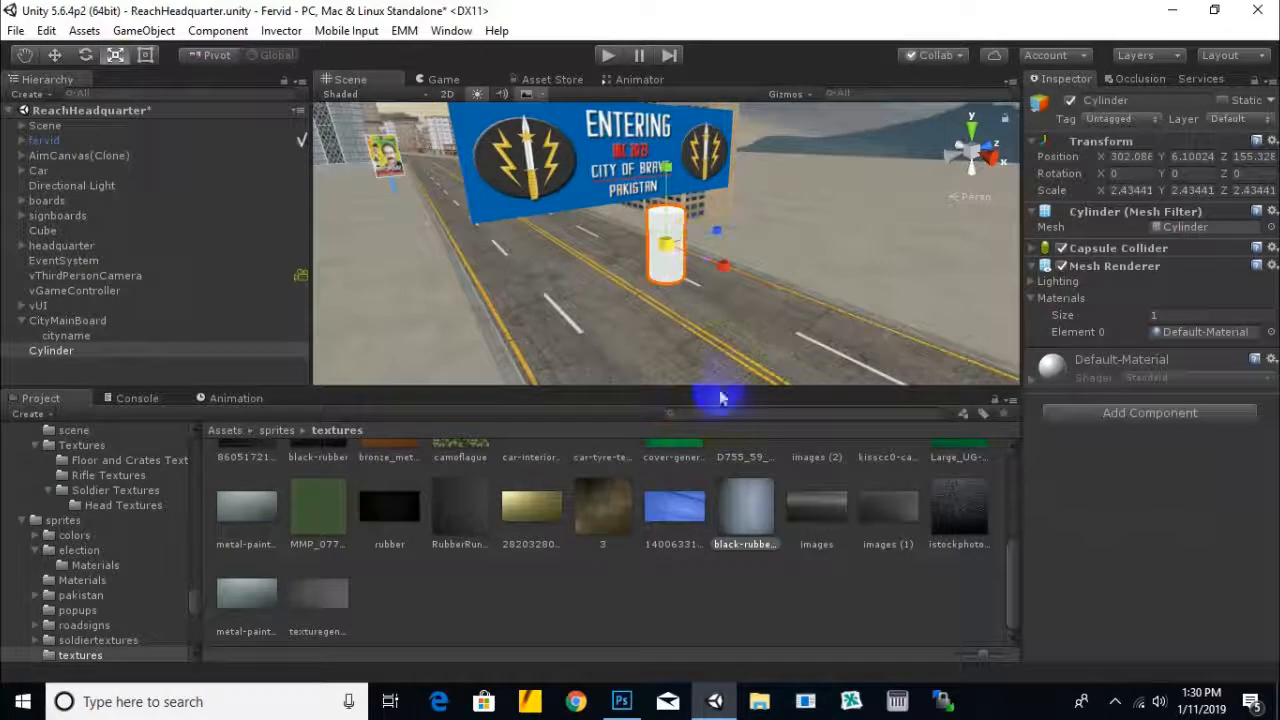
{"action": "left_click_drag", "start_coordinate": [753, 500], "coordinate": [666, 242]}
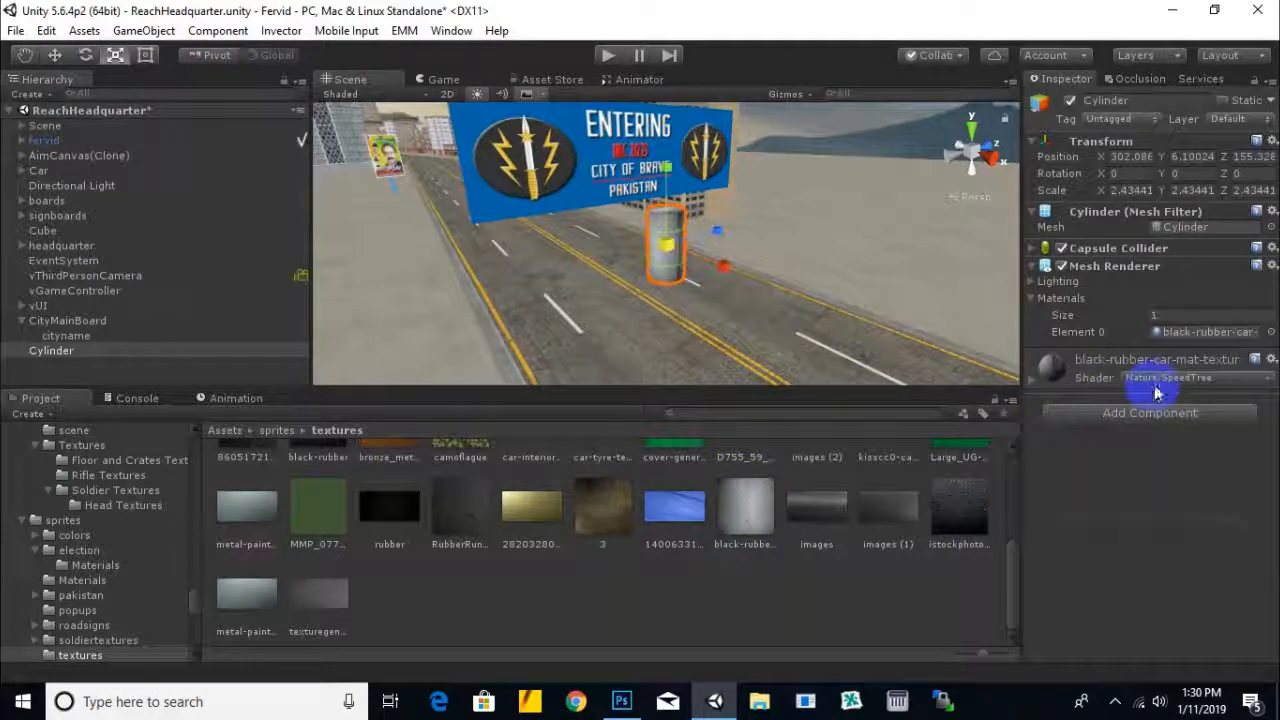
Stretch the cylinder to a Y scale of about 3.93 and place it under the board's roadside end at about X 297.24, Y 4.85, Z 166.27
{"action": "left_click_drag", "start_coordinate": [664, 177], "coordinate": [664, 128]}
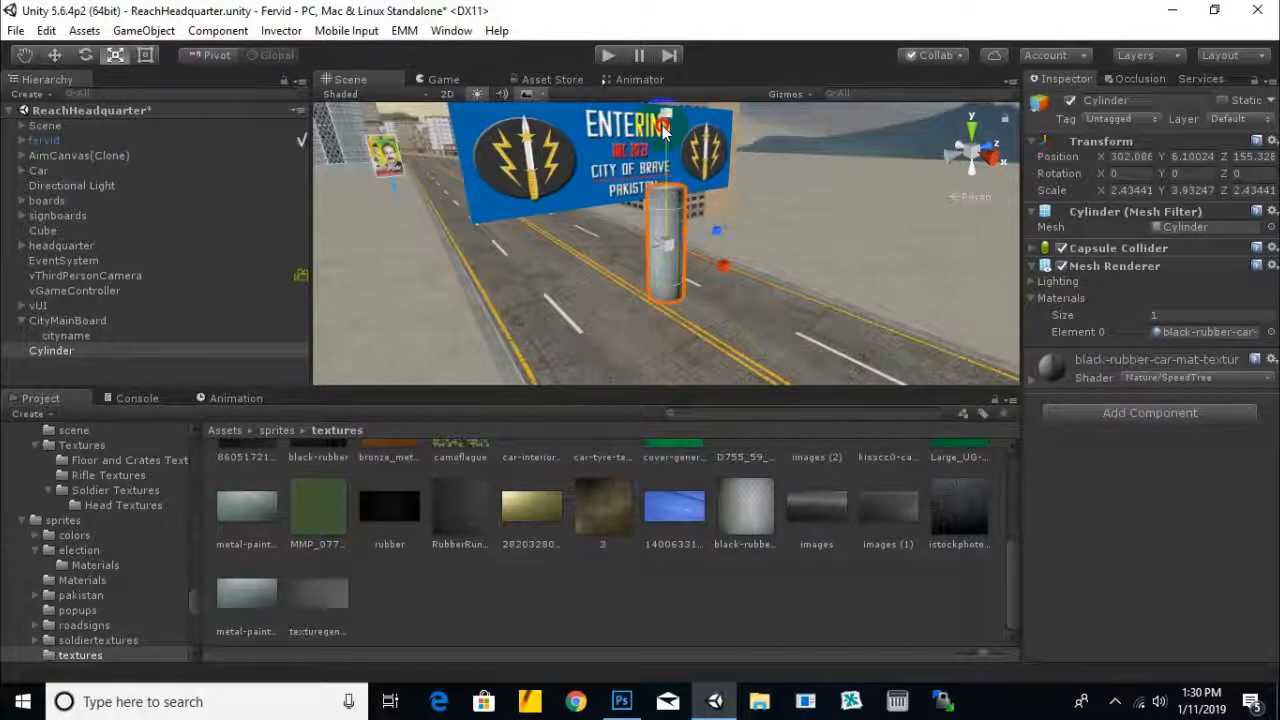
{"action": "left_click", "coordinate": [56, 57]}
{"action": "scroll", "coordinate": [803, 277], "scroll_direction": "up", "scroll_amount": 3}
{"action": "middle_click_drag", "start_coordinate": [800, 275], "coordinate": [691, 308]}
{"action": "left_click_drag", "start_coordinate": [632, 291], "coordinate": [741, 258]}
{"action": "left_click_drag", "start_coordinate": [583, 279], "coordinate": [862, 370], "text": "alt"}
{"action": "left_click_drag", "start_coordinate": [694, 269], "coordinate": [616, 283]}
{"action": "left_click_drag", "start_coordinate": [698, 254], "coordinate": [755, 195], "text": "alt"}
{"action": "left_click_drag", "start_coordinate": [705, 133], "coordinate": [708, 137]}
{"action": "left_click_drag", "start_coordinate": [680, 205], "coordinate": [664, 94], "text": "alt"}
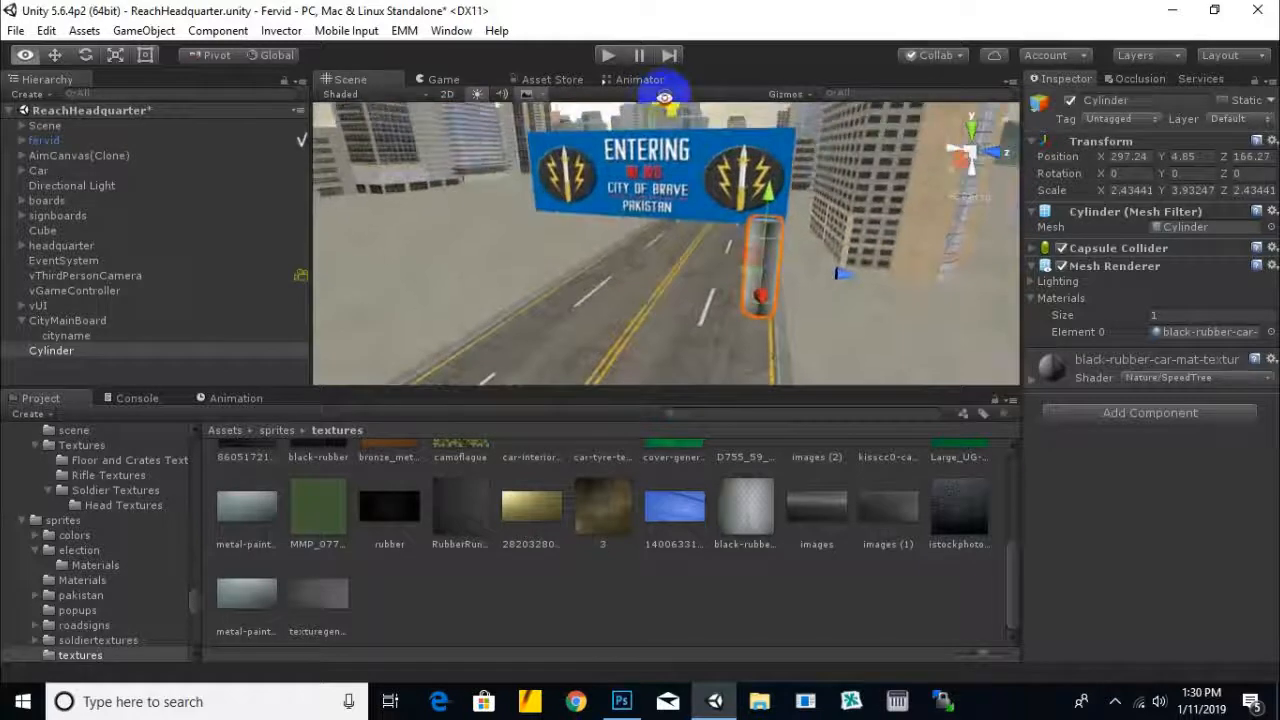
Shrink the cylinder uniformly to about 1.0 and stretch its Y scale to about 4.2 to make a slim pole
{"action": "left_click", "coordinate": [119, 58]}
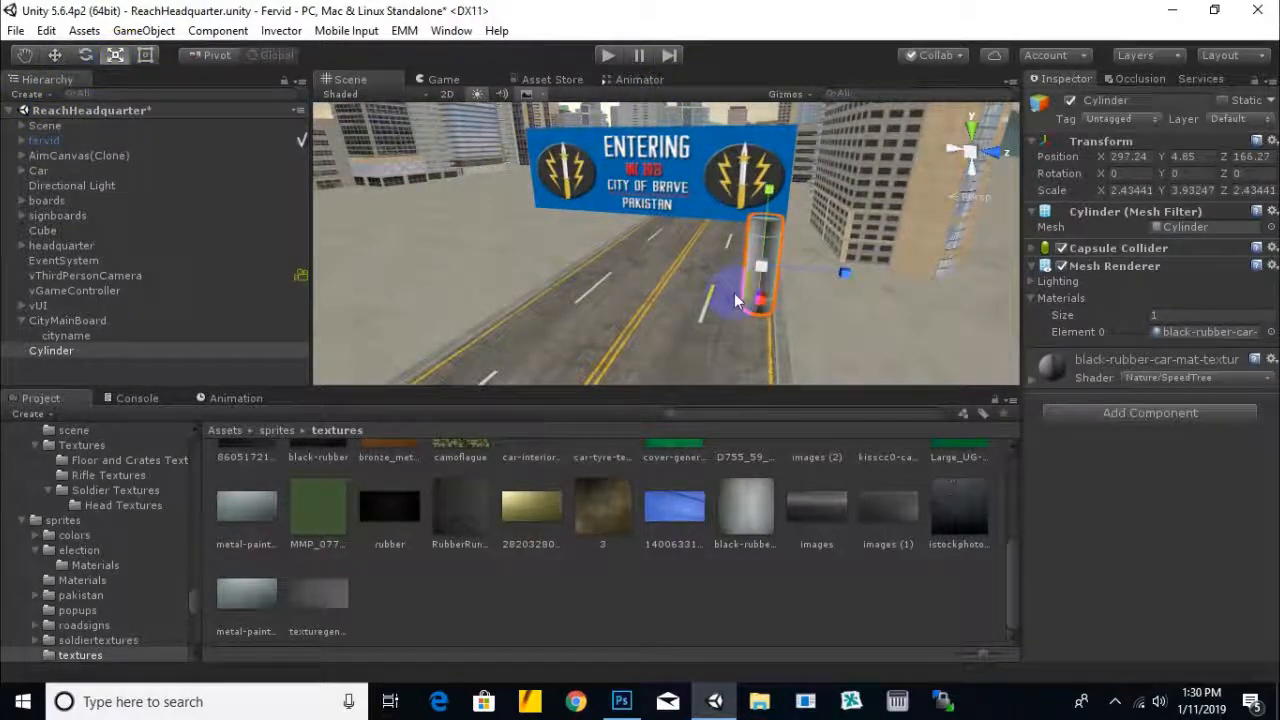
{"action": "left_click_drag", "start_coordinate": [761, 267], "coordinate": [742, 299]}
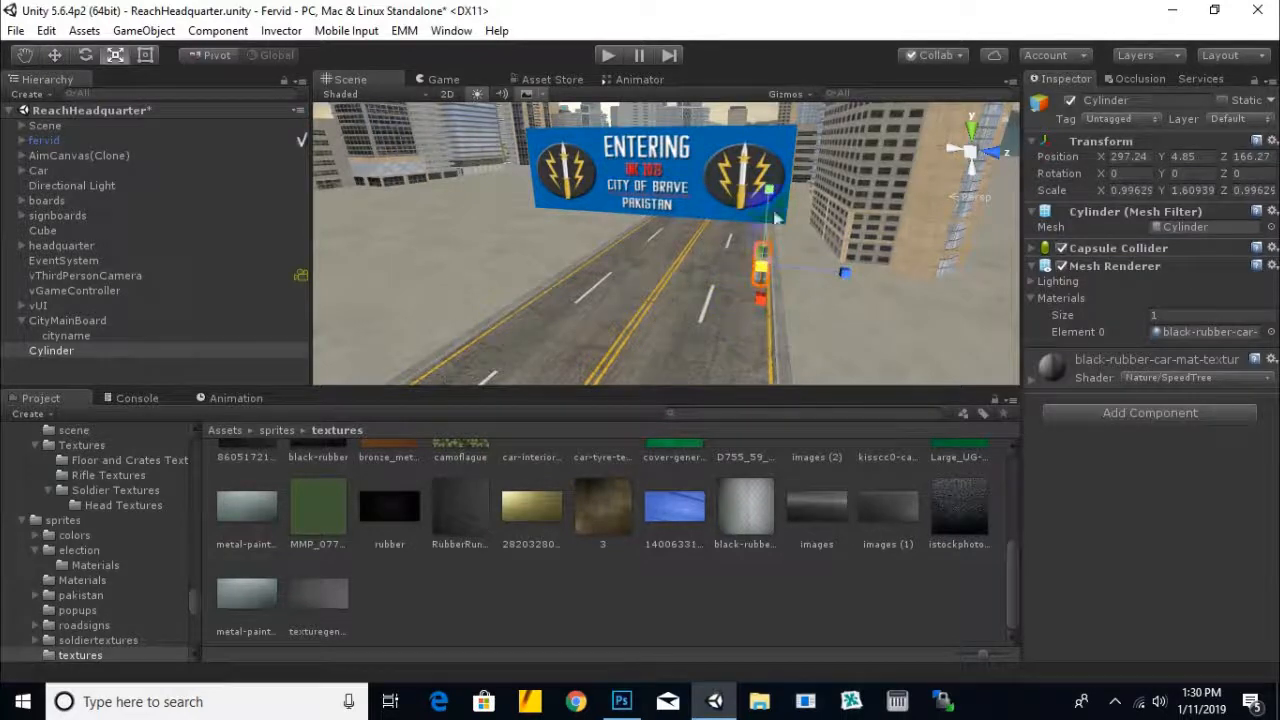
{"action": "left_click_drag", "start_coordinate": [771, 131], "coordinate": [769, 76]}
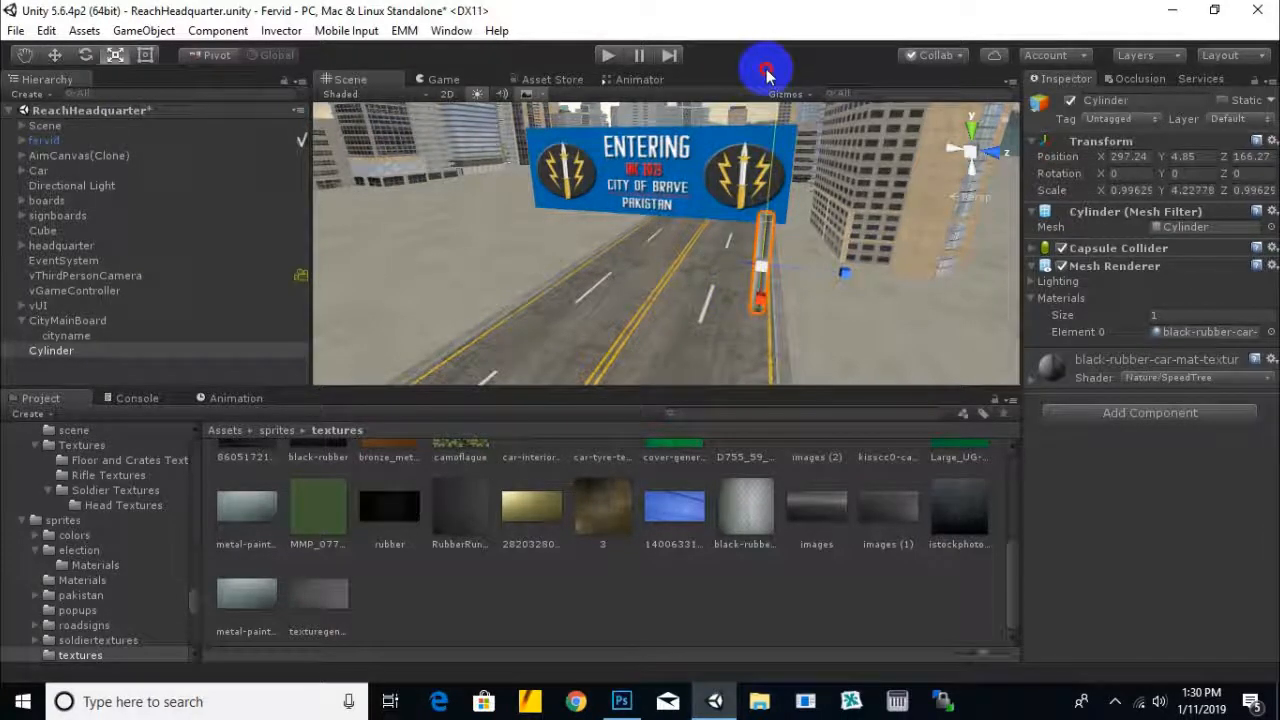
Lower the cylinder pole to Y 3.79 and lengthen it to a Y scale of about 5.16
{"action": "left_click", "coordinate": [55, 55]}
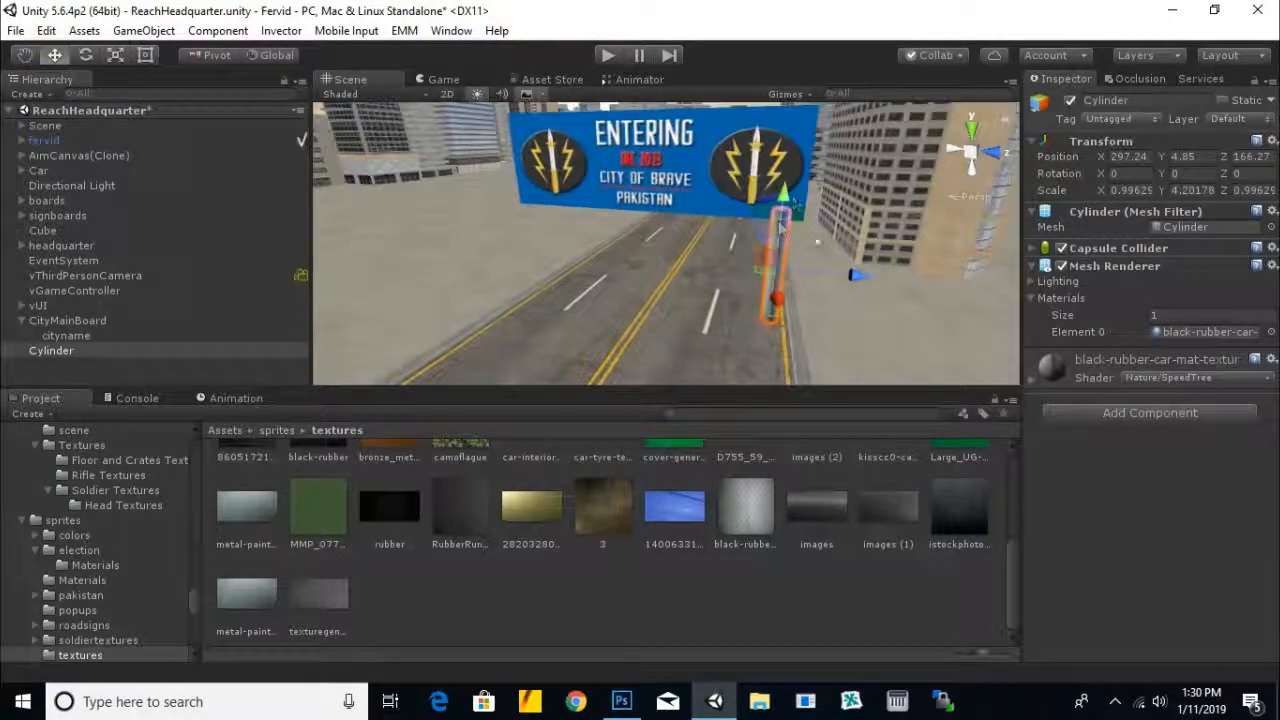
{"action": "left_click_drag", "start_coordinate": [789, 204], "coordinate": [791, 226]}
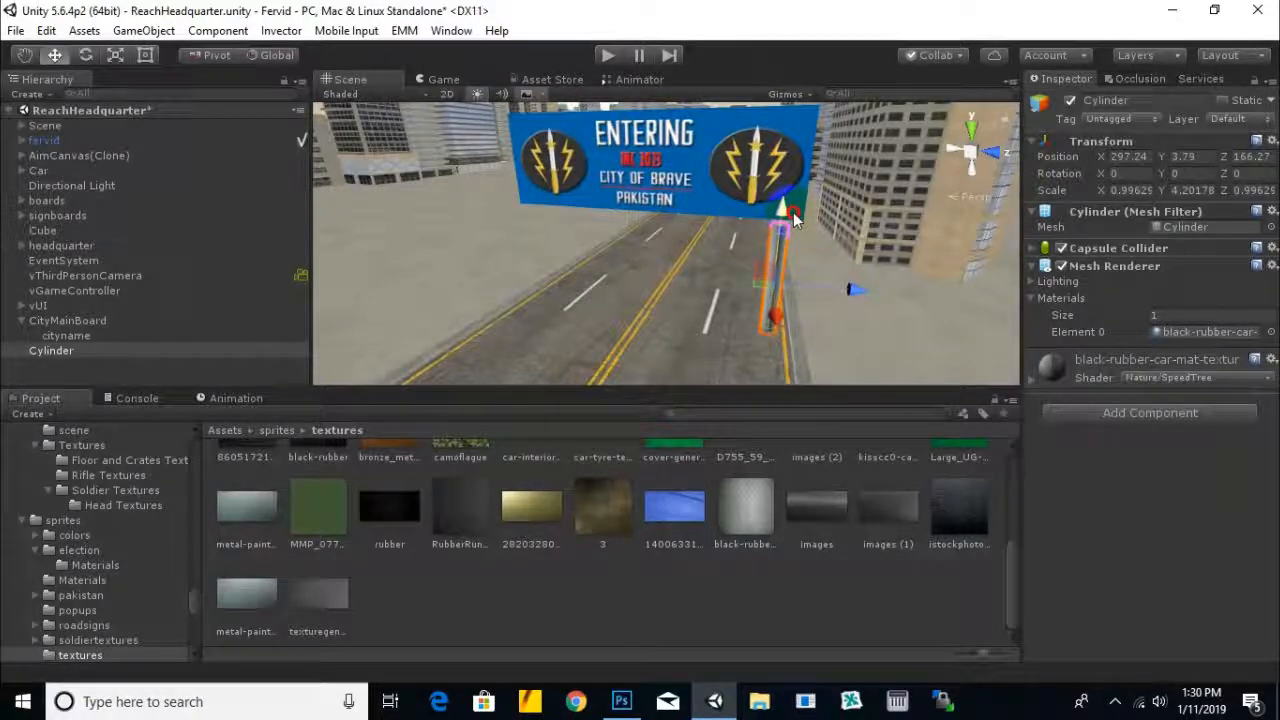
{"action": "left_click", "coordinate": [115, 55]}
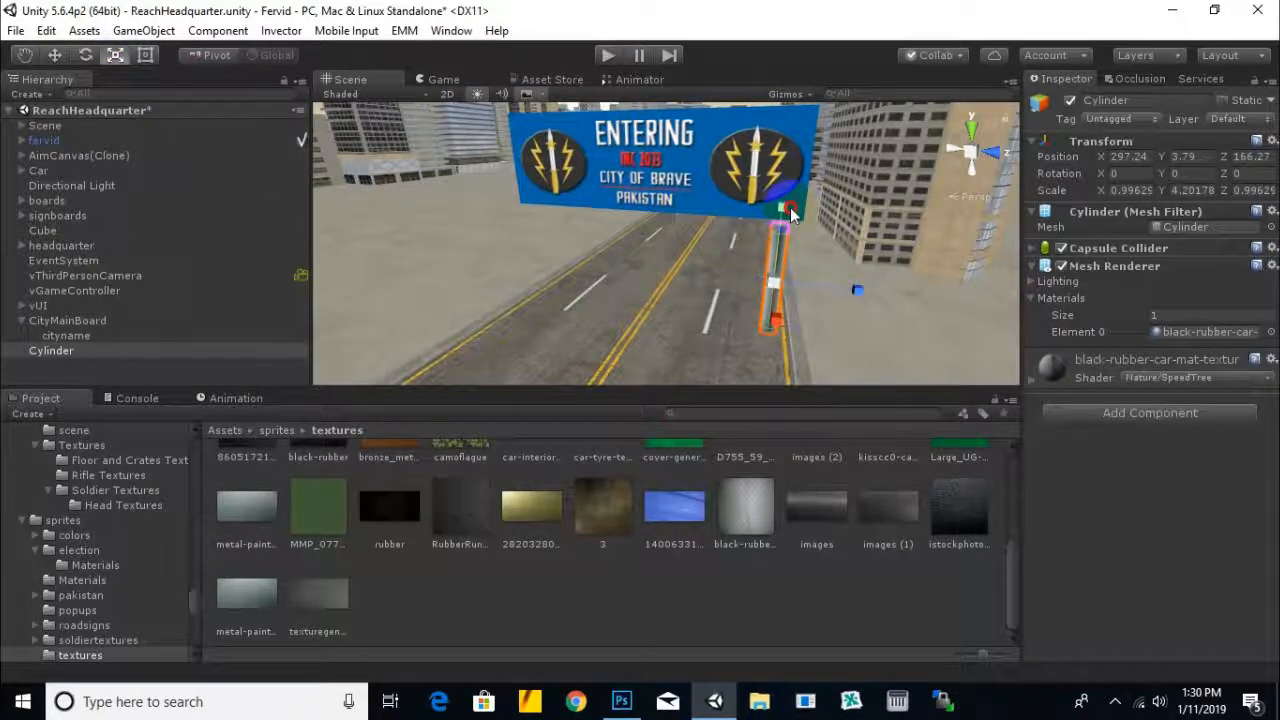
Duplicate the cylinder pole and move the copy under the board's opposite end, at about Z 145.63
{"action": "left_click", "coordinate": [55, 55]}
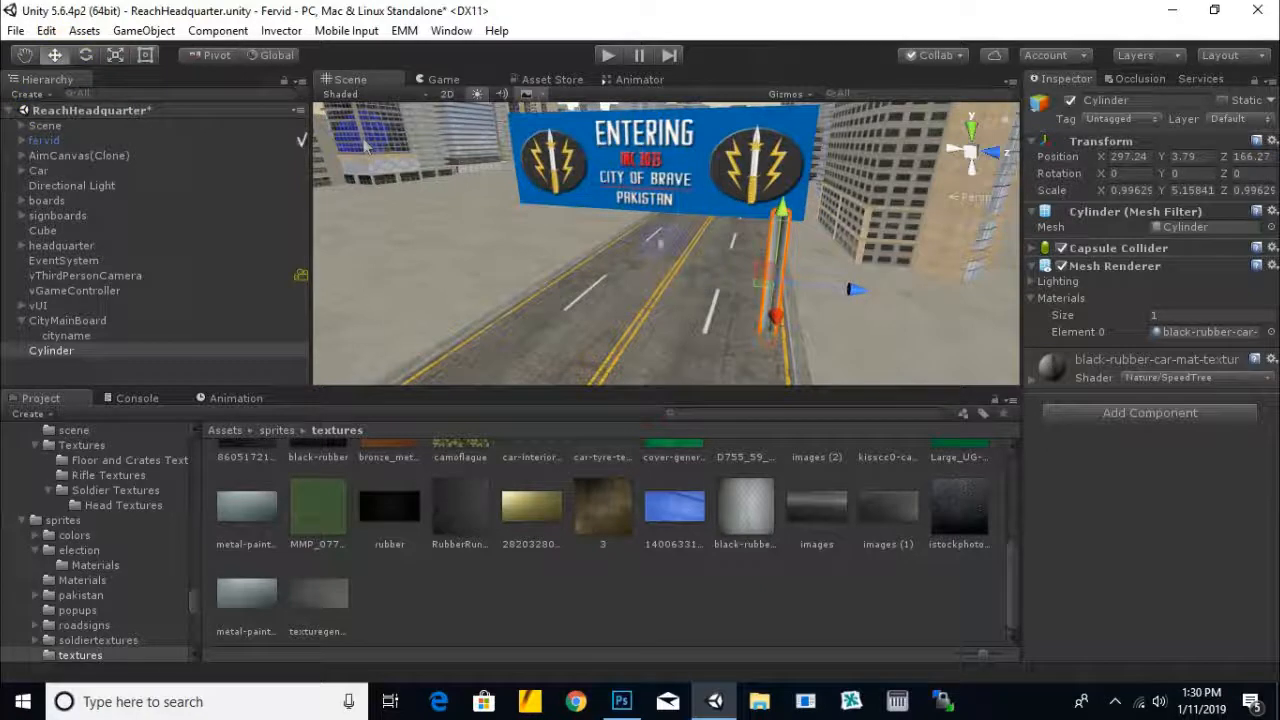
{"action": "left_click_drag", "start_coordinate": [851, 294], "coordinate": [741, 311]}
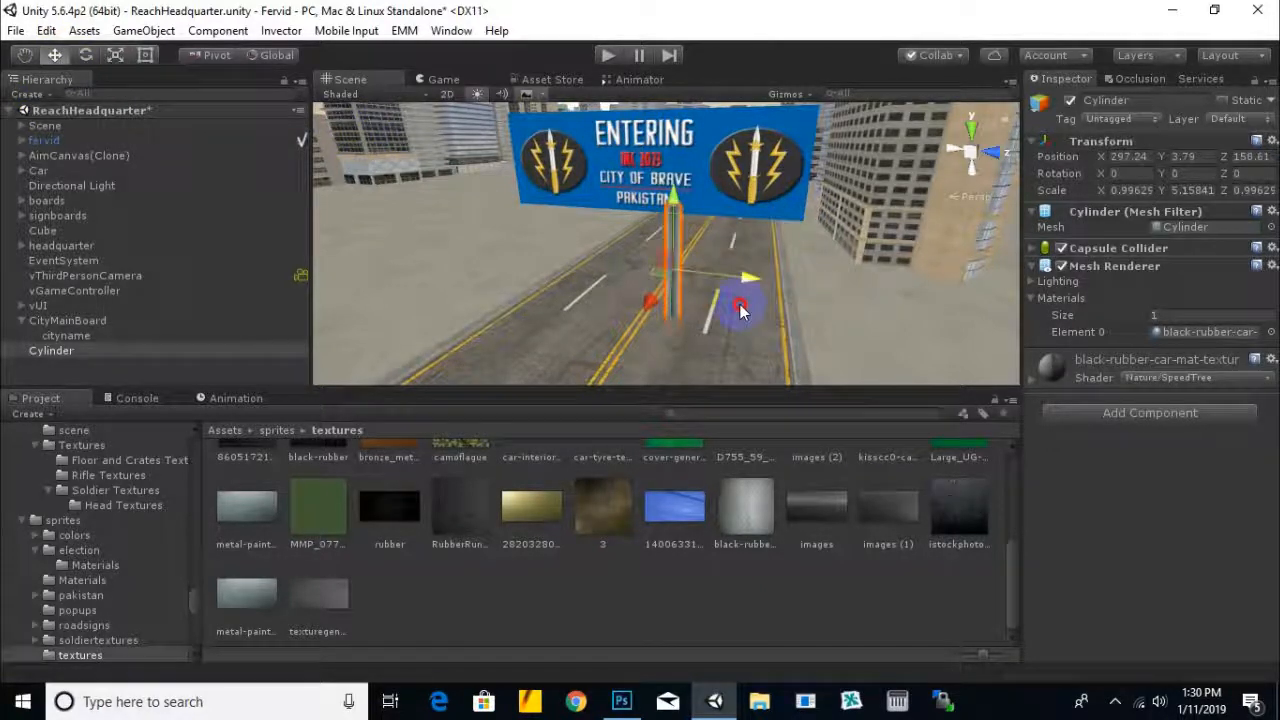
{"action": "key", "text": "ctrl+d"}
{"action": "left_click_drag", "start_coordinate": [843, 297], "coordinate": [849, 337]}
{"action": "scroll", "coordinate": [849, 337], "scroll_direction": "down", "scroll_amount": 3}
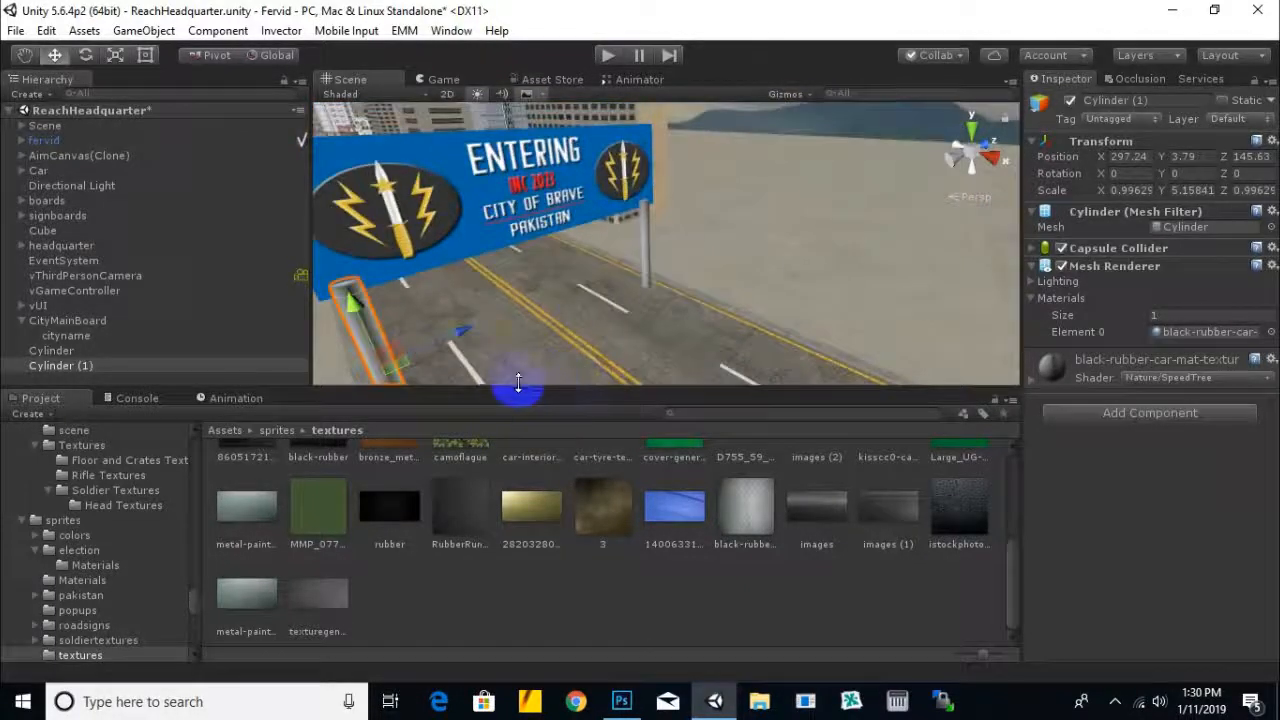
{"action": "left_click_drag", "start_coordinate": [582, 385], "coordinate": [813, 370]}
{"action": "scroll", "coordinate": [640, 257], "scroll_direction": "down", "scroll_amount": 3}
{"action": "mouse_move", "coordinate": [509, 314]}
{"action": "left_mouse_down", "text": "alt"}
{"action": "mouse_move", "coordinate": [749, 294]}
{"action": "mouse_move", "coordinate": [818, 266]}
{"action": "mouse_move", "coordinate": [520, 305]}
{"action": "left_mouse_up", "text": "alt"}
Make both cylinder poles children of CityMainBoard and collapse the group
{"action": "left_click", "coordinate": [72, 321]}
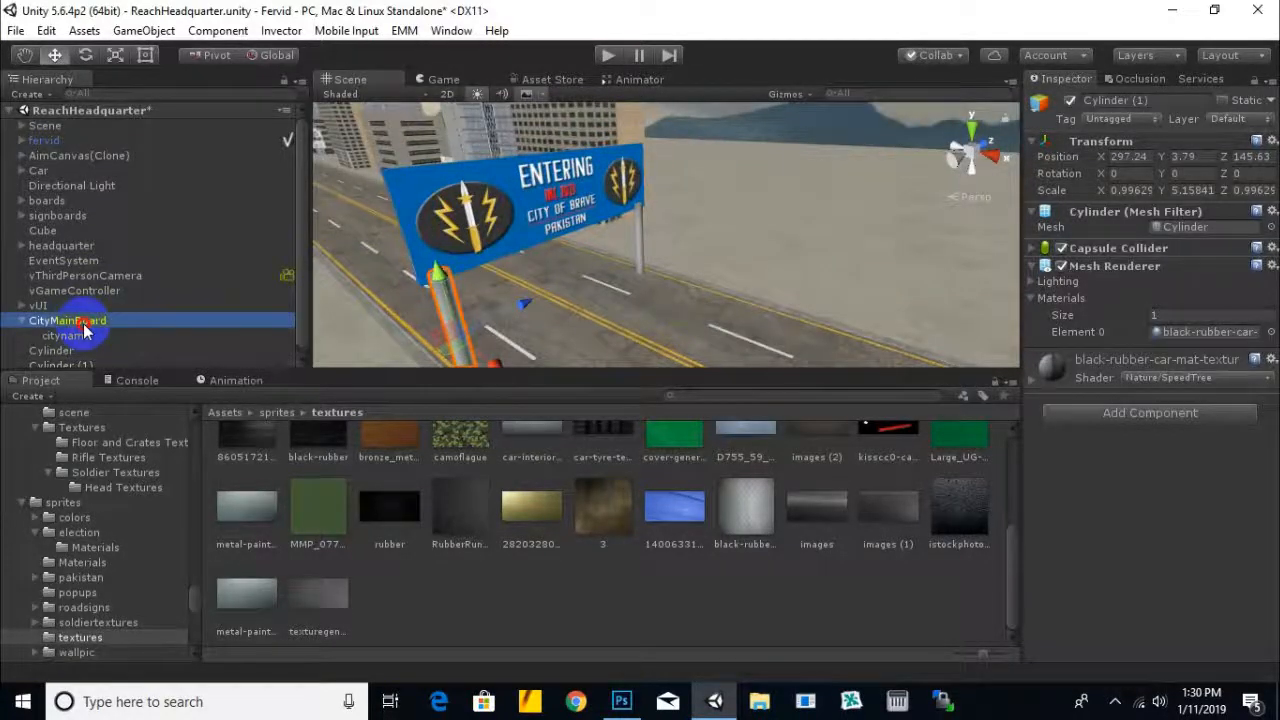
{"action": "left_click_drag", "start_coordinate": [568, 213], "coordinate": [380, 235], "text": "alt"}
{"action": "left_click", "coordinate": [52, 351]}
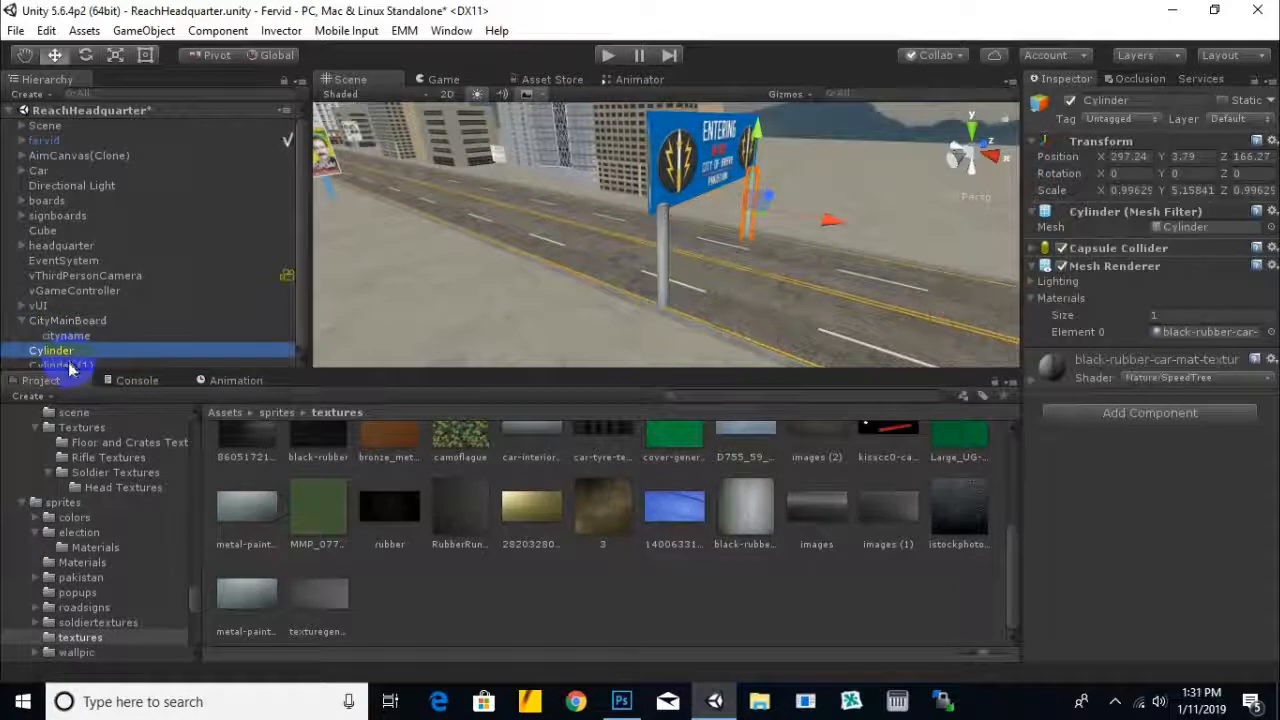
{"action": "left_click", "coordinate": [70, 366], "text": "ctrl"}
{"action": "left_click_drag", "start_coordinate": [64, 360], "coordinate": [74, 322]}
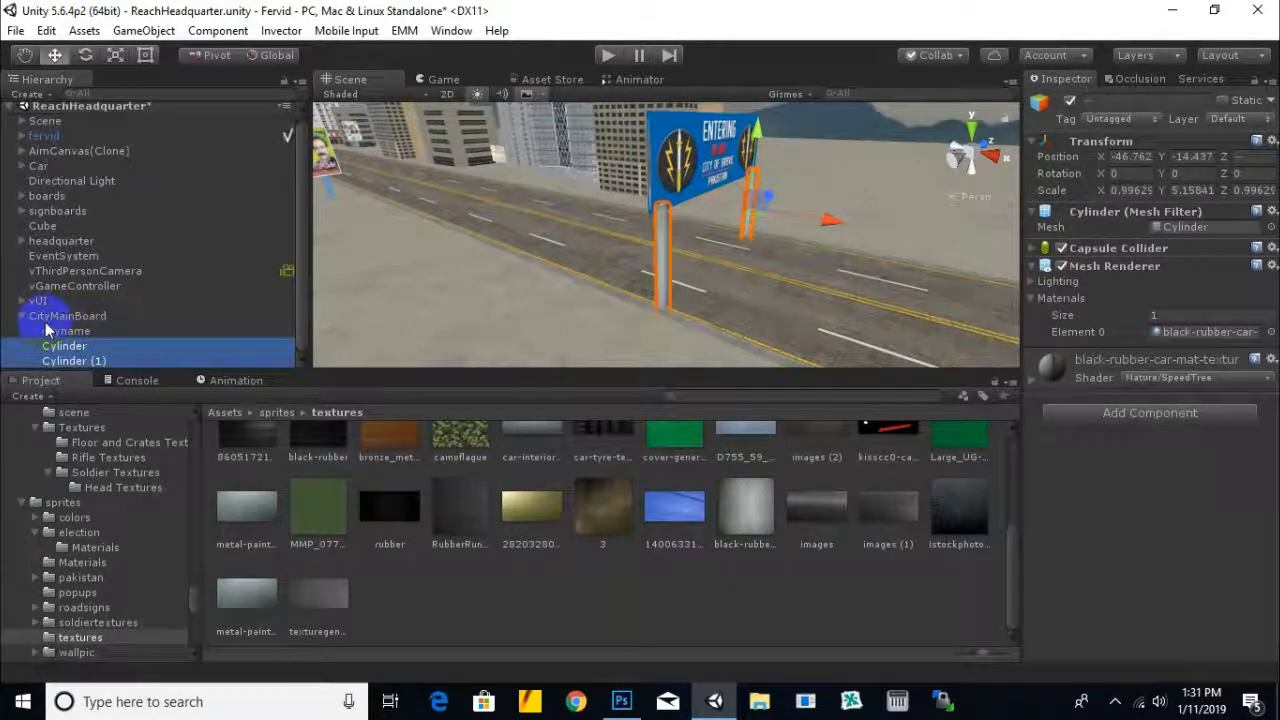
{"action": "left_click", "coordinate": [45, 318]}
{"action": "left_click", "coordinate": [21, 316]}
{"action": "key", "text": "f"}
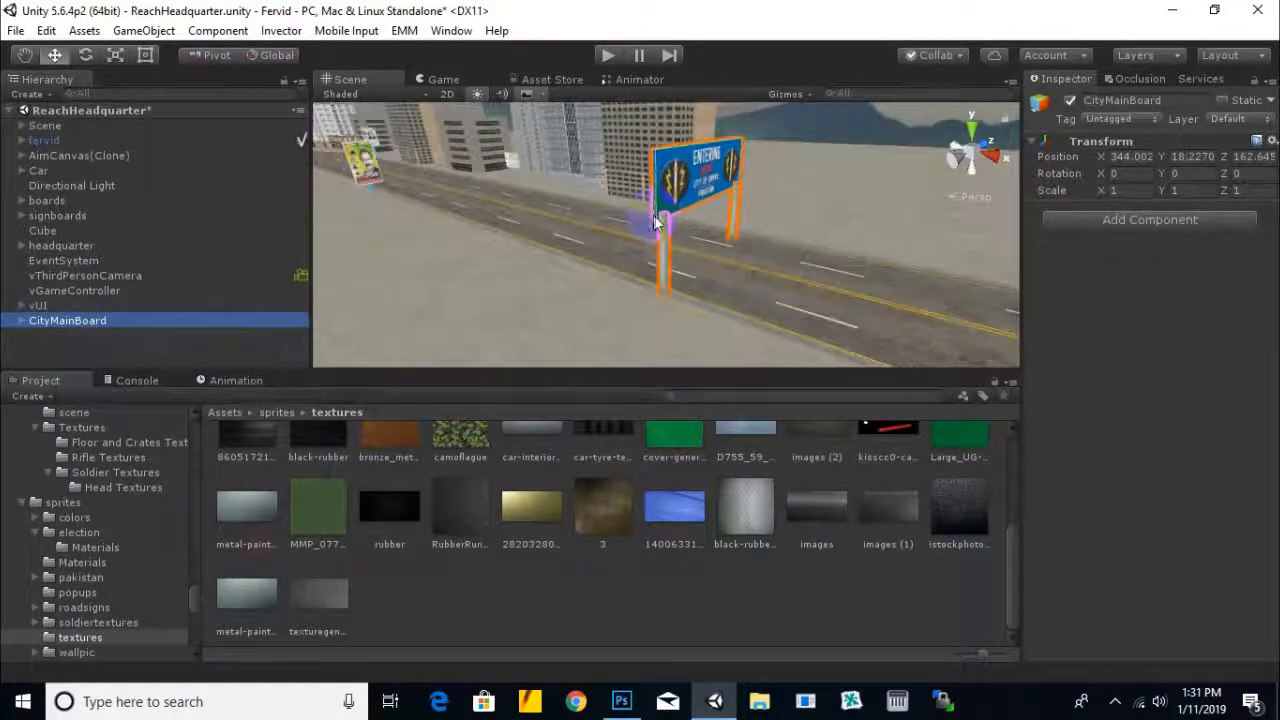
Unparent cityname and both cylinder poles from CityMainBoard, leaving it as an empty parent object
{"action": "scroll", "coordinate": [798, 243], "scroll_direction": "down", "scroll_amount": 5}
{"action": "left_click_drag", "start_coordinate": [801, 250], "coordinate": [686, 208], "text": "alt"}
{"action": "left_click_drag", "start_coordinate": [615, 249], "coordinate": [768, 224], "text": "alt"}
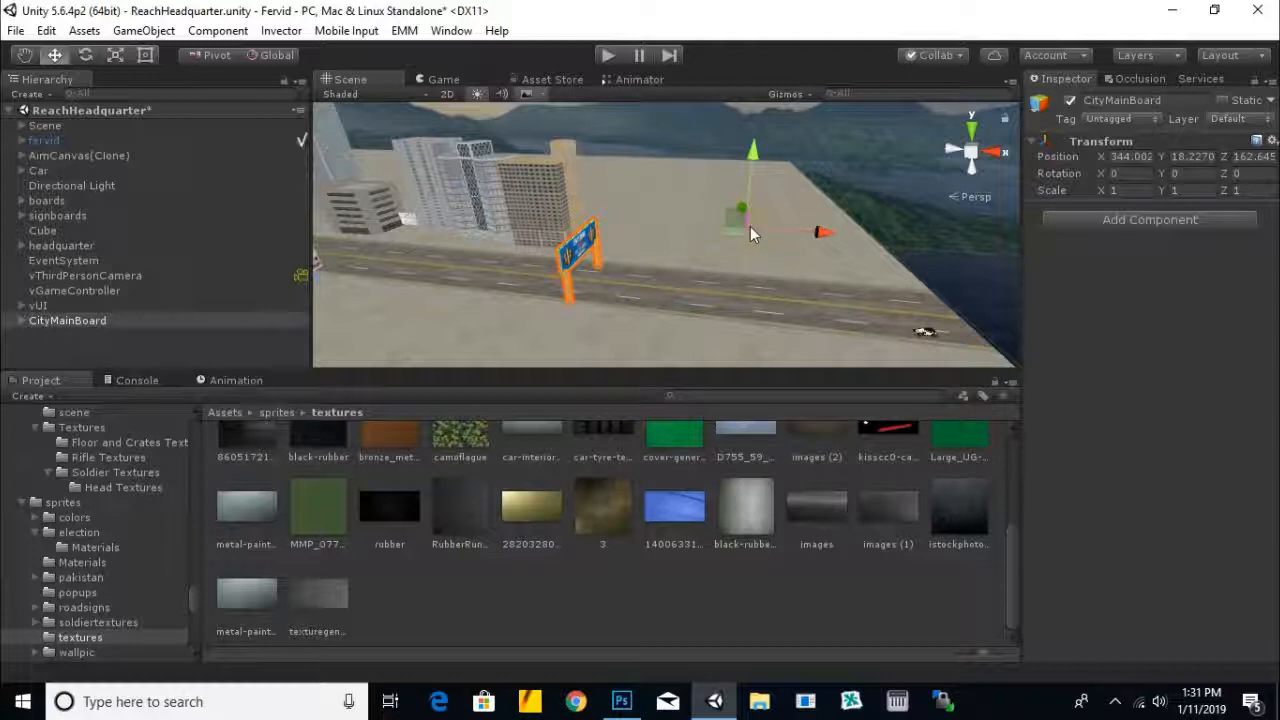
{"action": "left_click", "coordinate": [22, 320]}
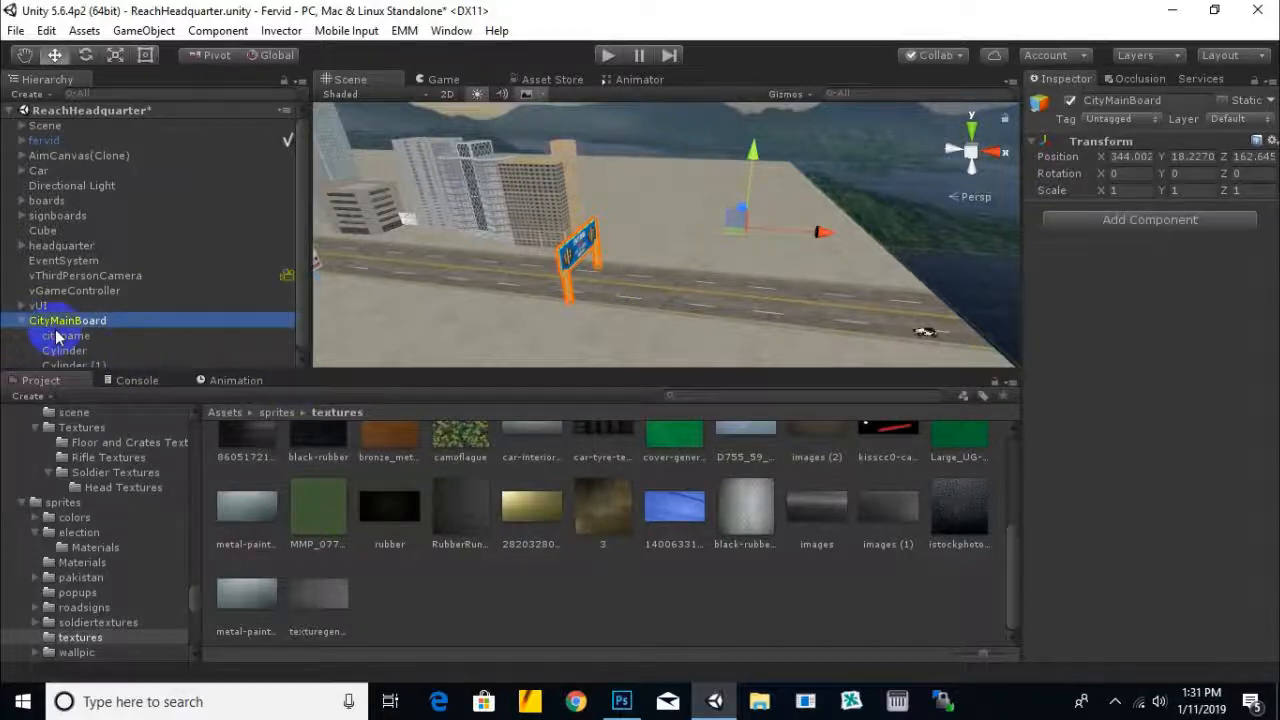
{"action": "left_click", "coordinate": [120, 337]}
{"action": "left_click", "coordinate": [105, 362], "text": "shift"}
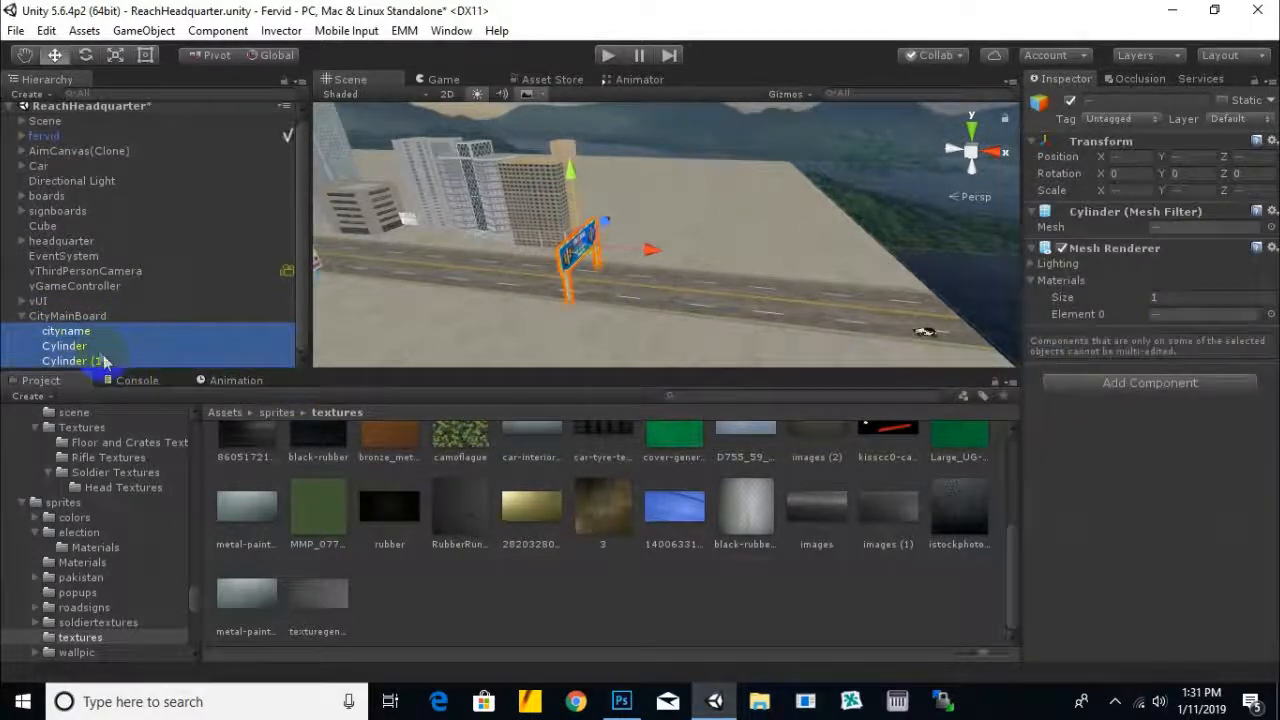
{"action": "left_click_drag", "start_coordinate": [90, 315], "coordinate": [92, 311]}
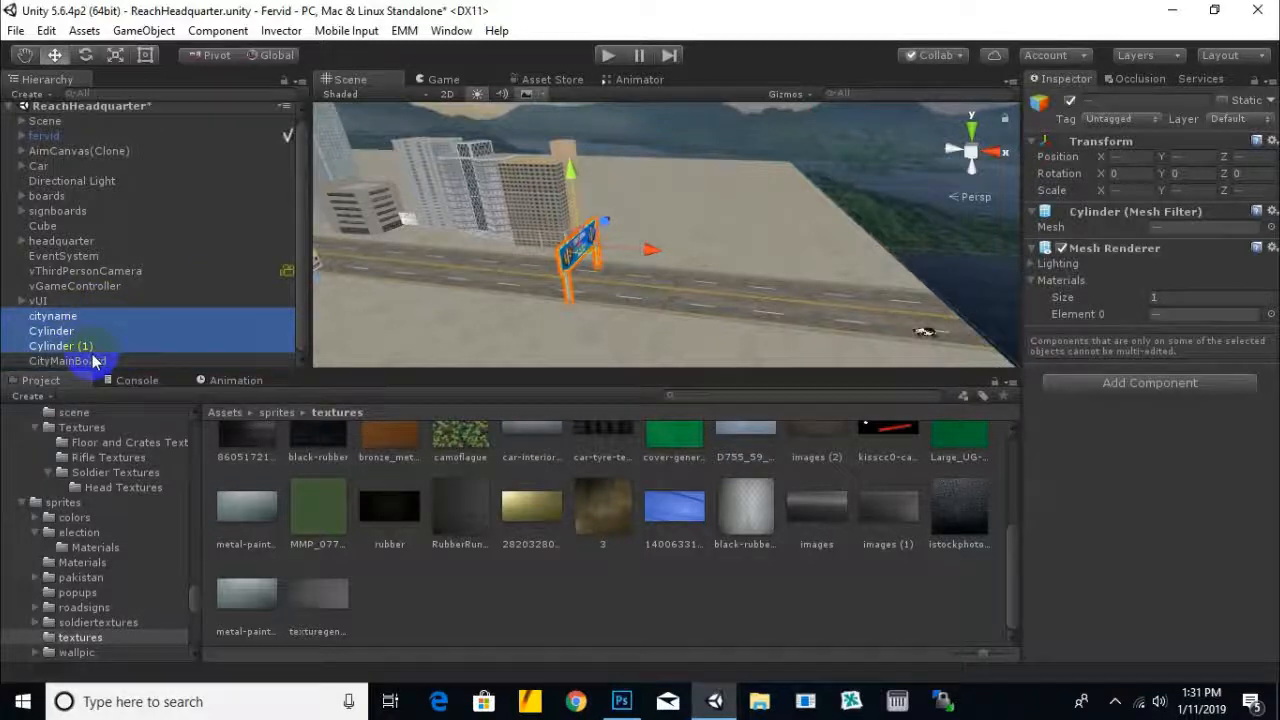
Move the empty CityMainBoard object onto the centre of the sign at about X 295.6, Y 13.5, Z 155.1
{"action": "left_click", "coordinate": [96, 361]}
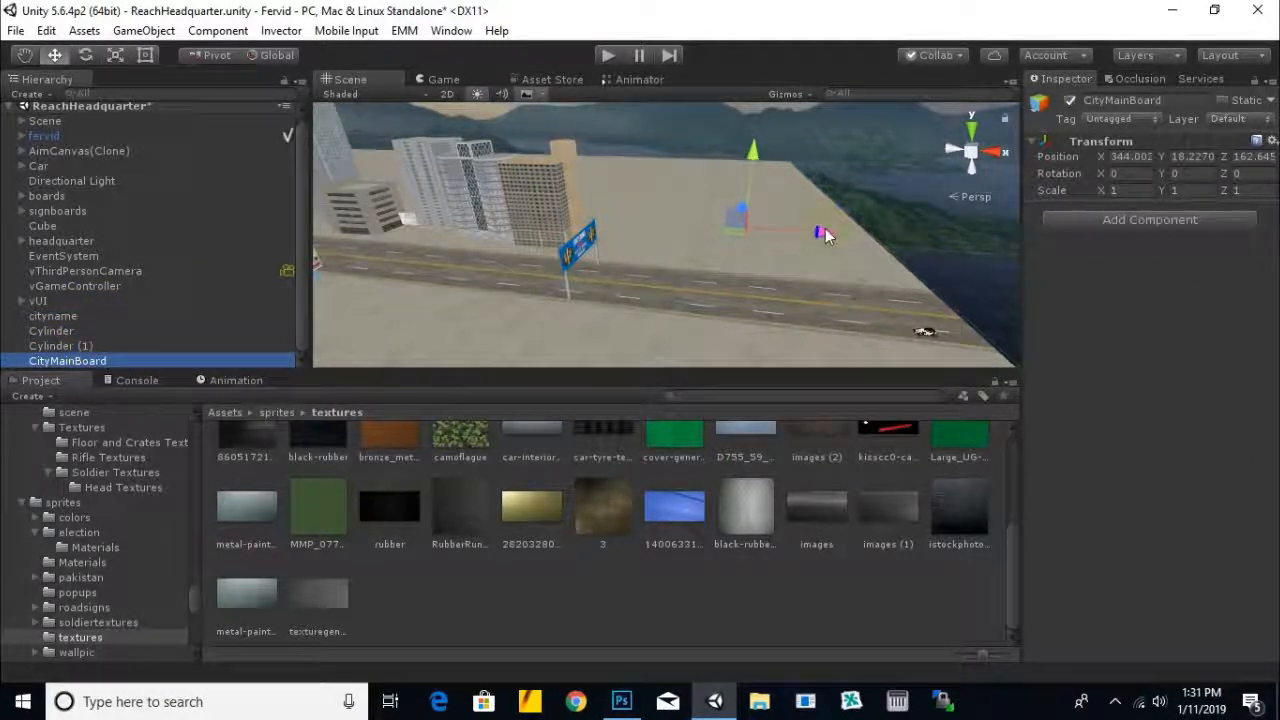
{"action": "left_click_drag", "start_coordinate": [826, 234], "coordinate": [695, 245]}
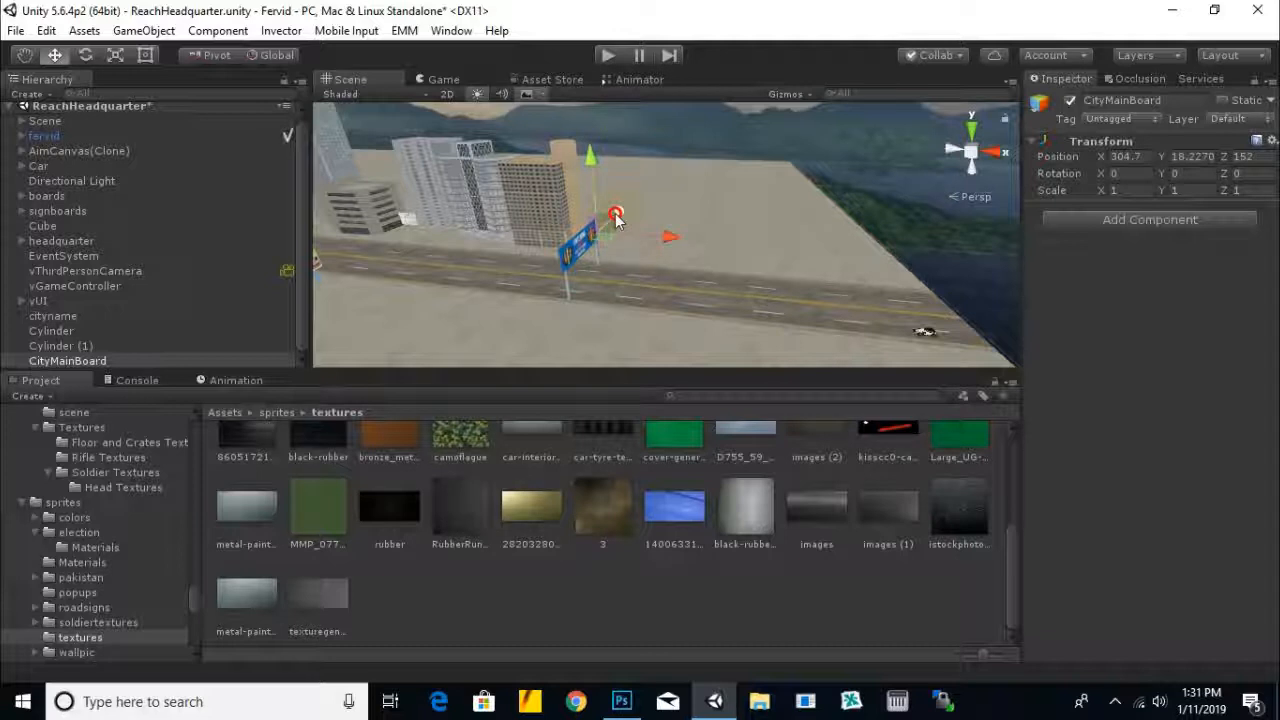
{"action": "left_click_drag", "start_coordinate": [590, 300], "coordinate": [264, 388], "text": "alt"}
{"action": "left_click_drag", "start_coordinate": [368, 374], "coordinate": [414, 329], "text": "alt"}
{"action": "scroll", "coordinate": [611, 216], "scroll_direction": "up", "scroll_amount": 4}
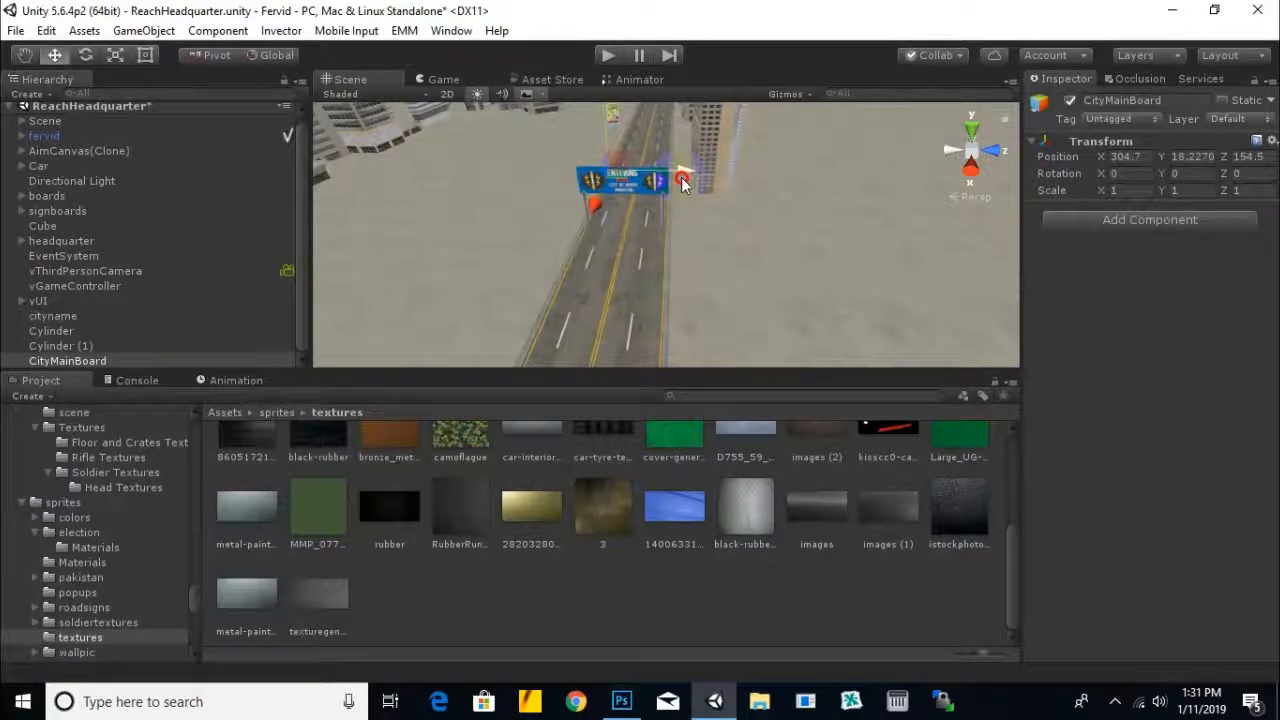
{"action": "left_click_drag", "start_coordinate": [688, 192], "coordinate": [1194, 146], "text": "alt"}
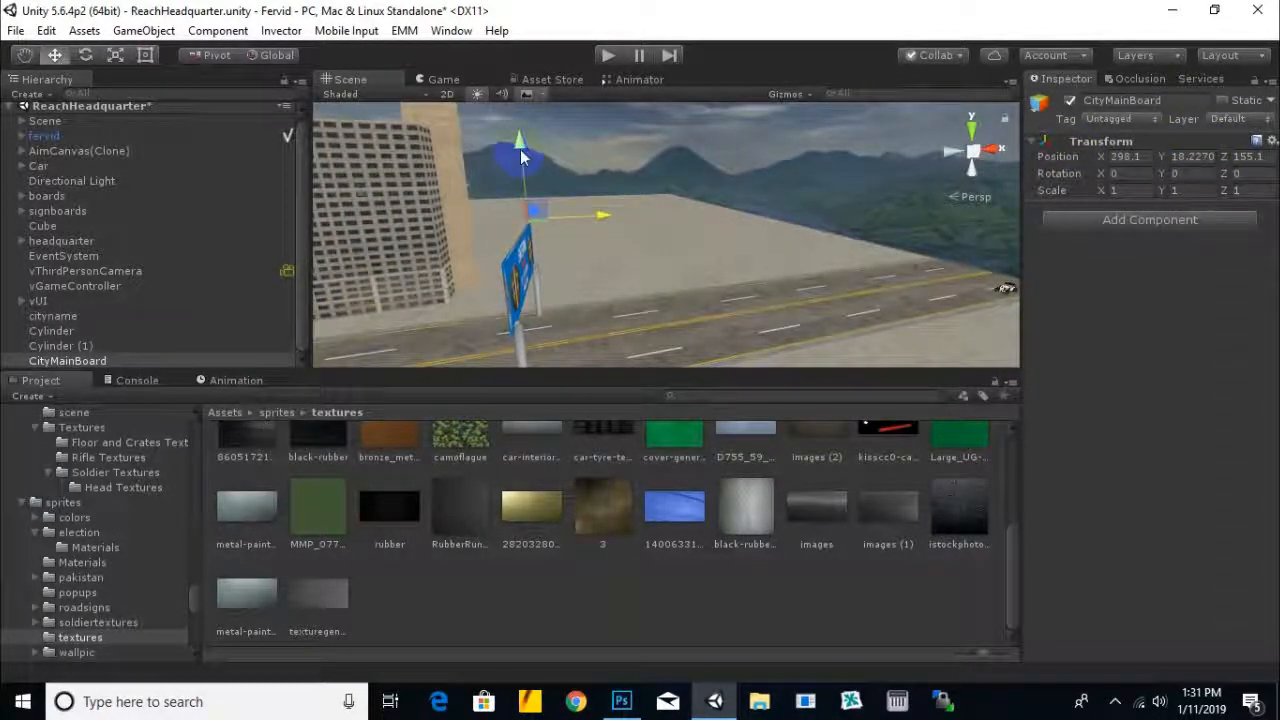
{"action": "left_click_drag", "start_coordinate": [715, 237], "coordinate": [575, 265], "text": "alt"}
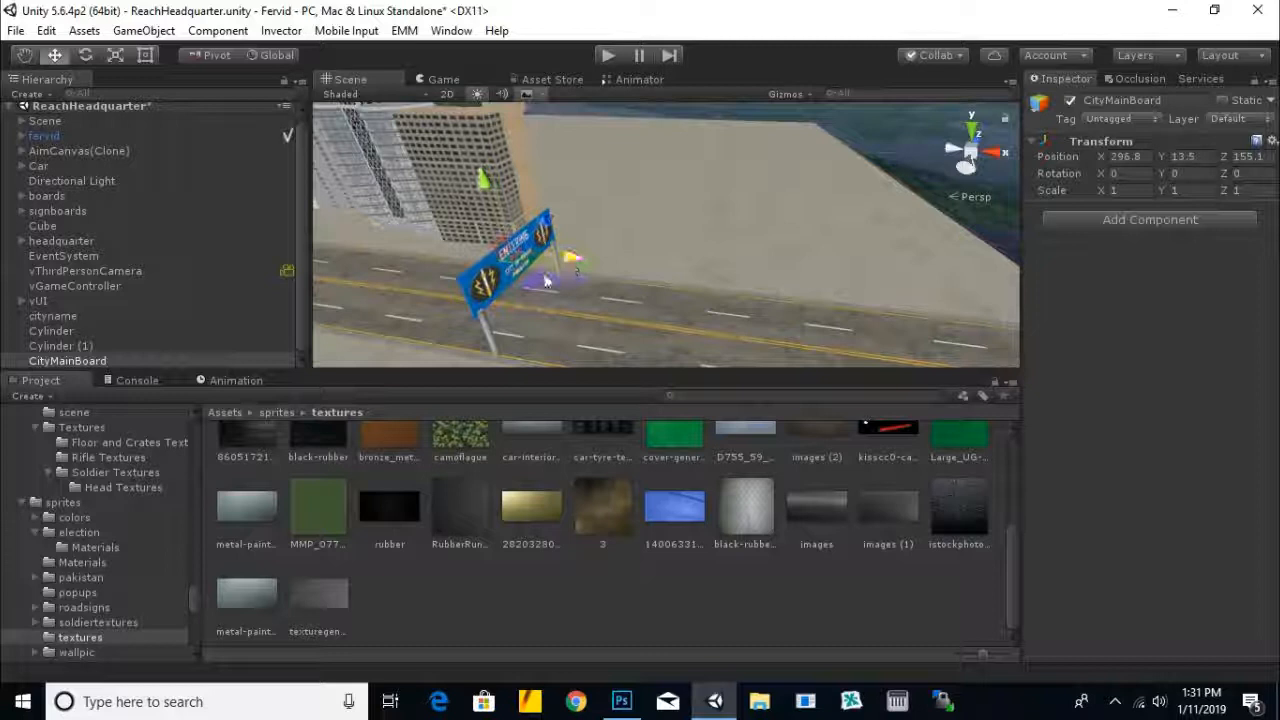
Parent cityname and both cylinder poles under the recentred CityMainBoard, collapse the group and save the scene
{"action": "left_click", "coordinate": [68, 318]}
{"action": "left_click", "coordinate": [80, 347], "text": "shift"}
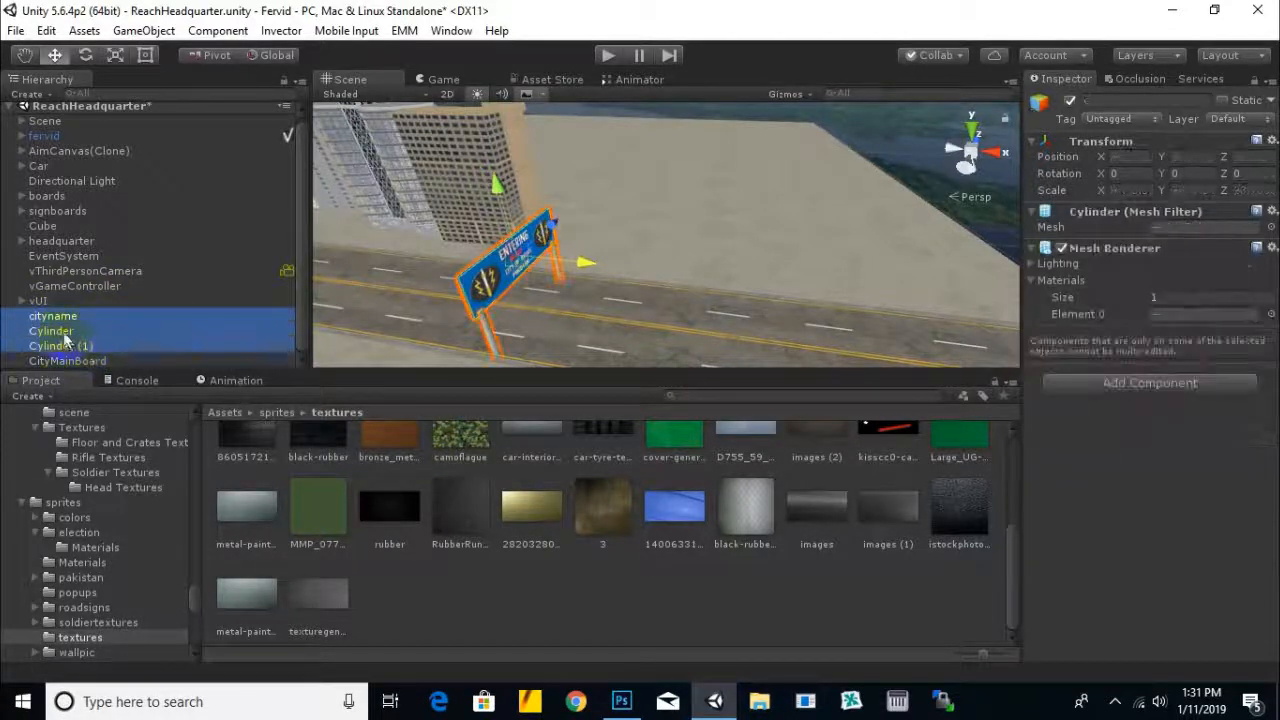
{"action": "left_click_drag", "start_coordinate": [92, 356], "coordinate": [91, 361]}
{"action": "left_click", "coordinate": [88, 317]}
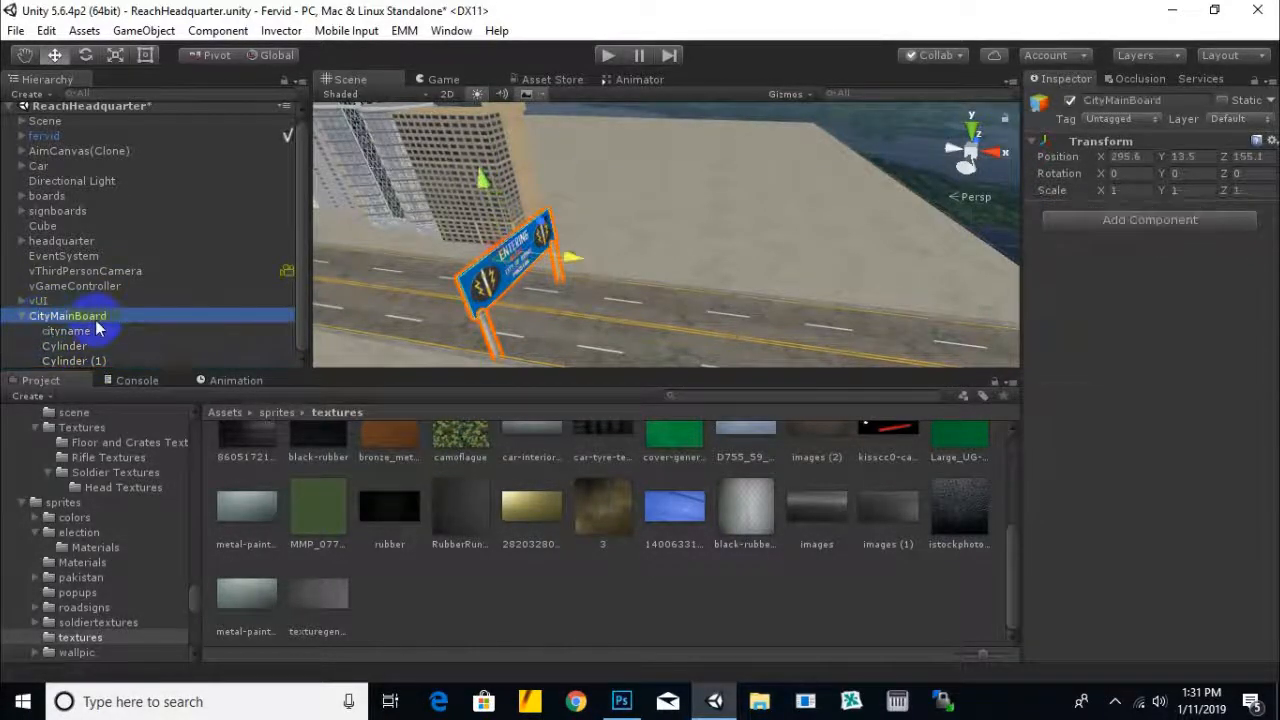
{"action": "scroll", "coordinate": [660, 231], "scroll_direction": "down", "scroll_amount": 2}
{"action": "middle_click_drag", "start_coordinate": [645, 234], "coordinate": [675, 264]}
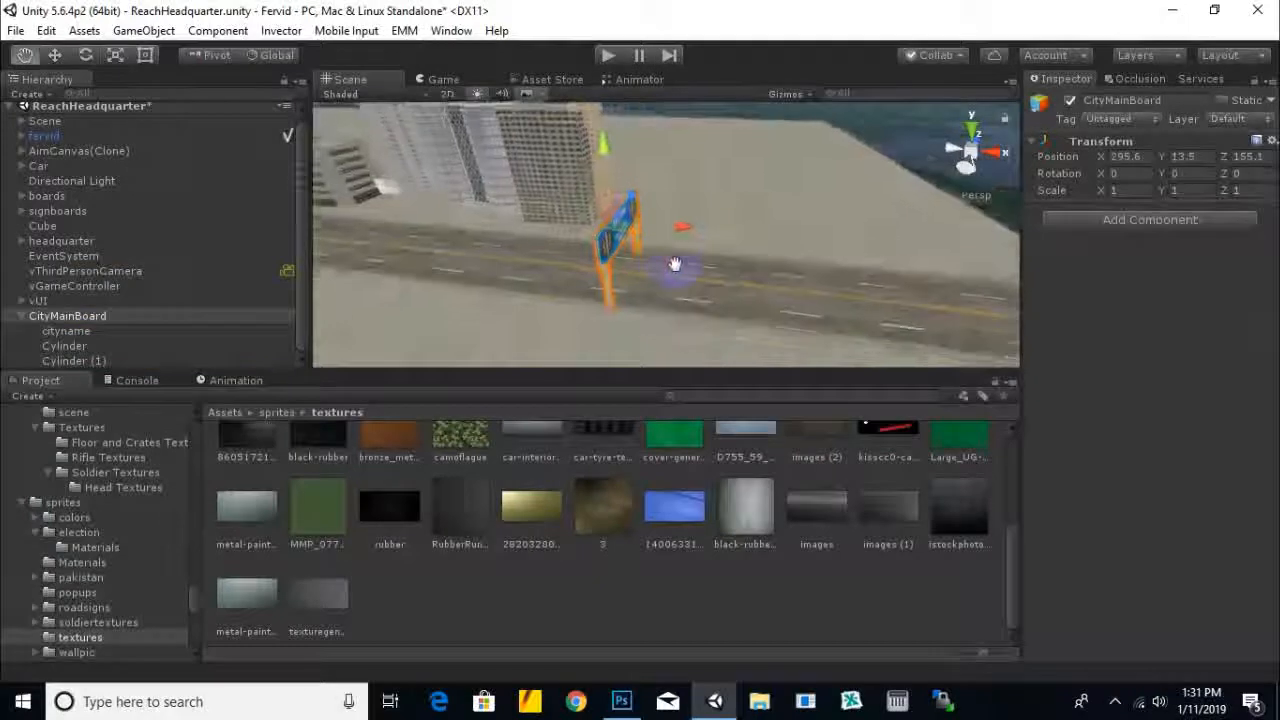
{"action": "left_click", "coordinate": [22, 316]}
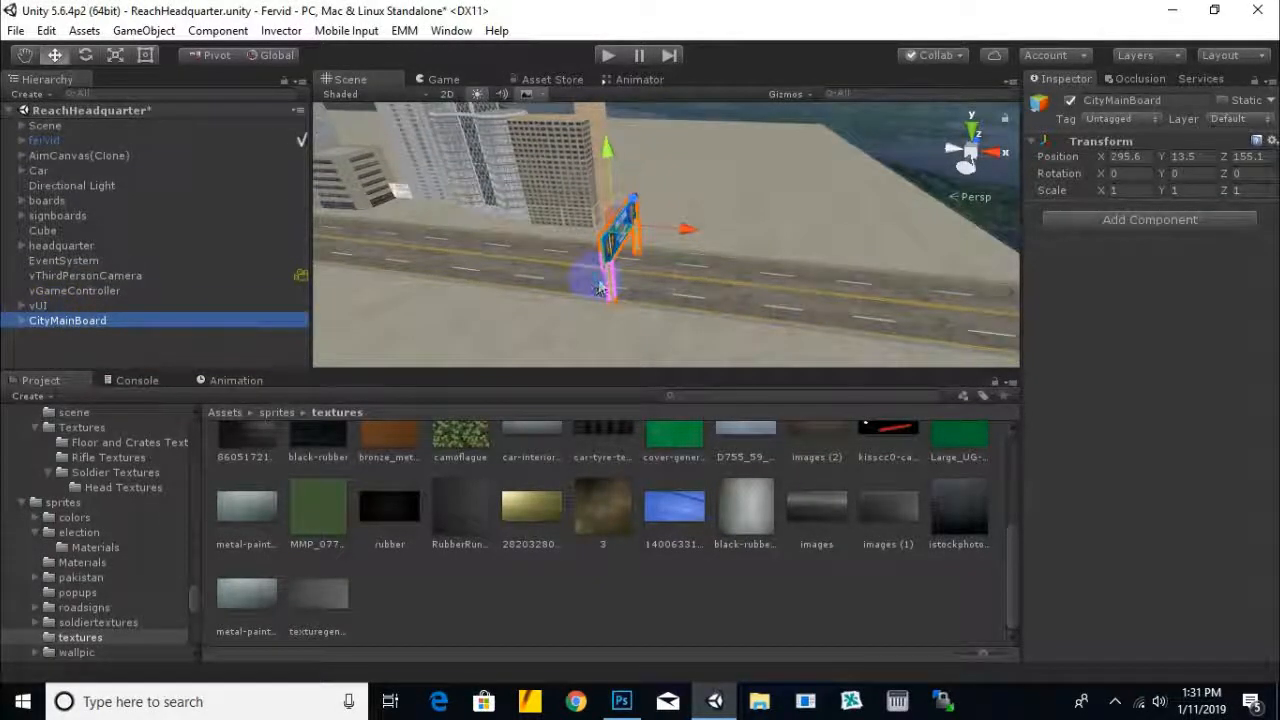
{"action": "key", "text": "ctrl+s"}
Inspect the entrance board head-on along the road and return the asset browser to the root Assets folder
{"action": "scroll", "coordinate": [603, 274], "scroll_direction": "down", "scroll_amount": 2}
{"action": "left_click_drag", "start_coordinate": [790, 294], "coordinate": [406, 271], "text": "alt"}
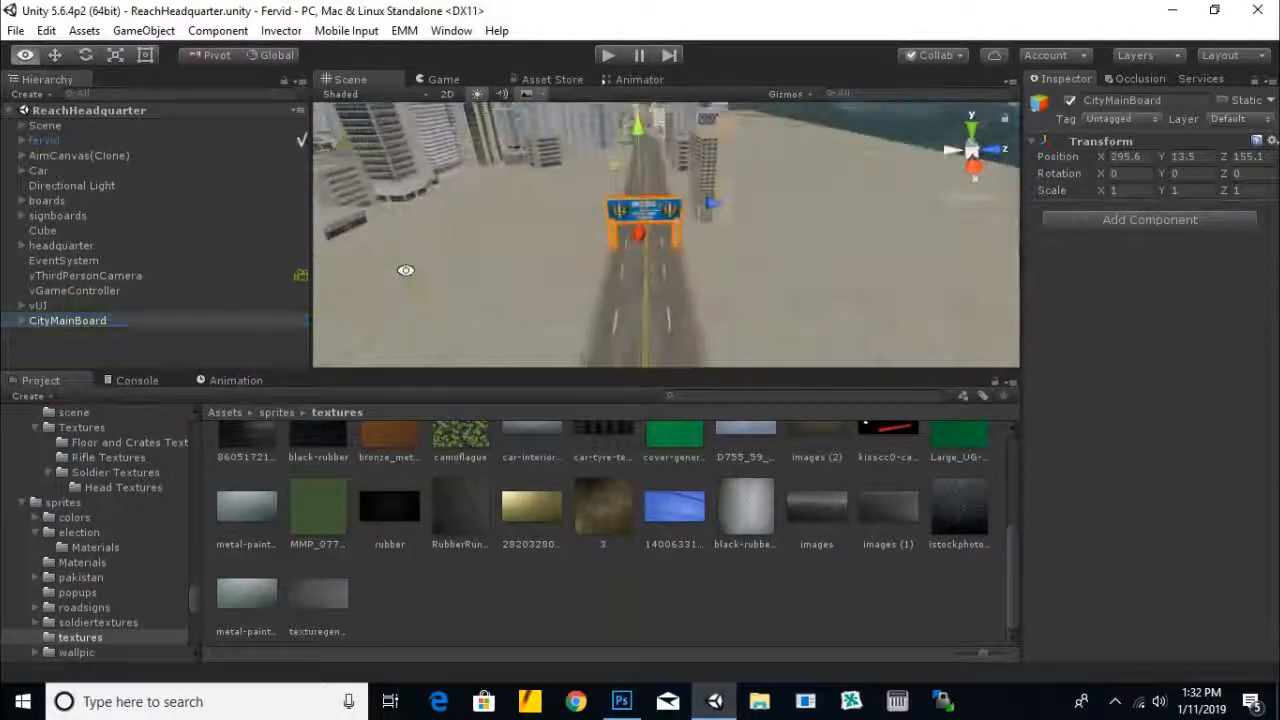
{"action": "scroll", "coordinate": [688, 224], "scroll_direction": "up", "scroll_amount": 2}
{"action": "middle_click_drag", "start_coordinate": [686, 225], "coordinate": [683, 263]}
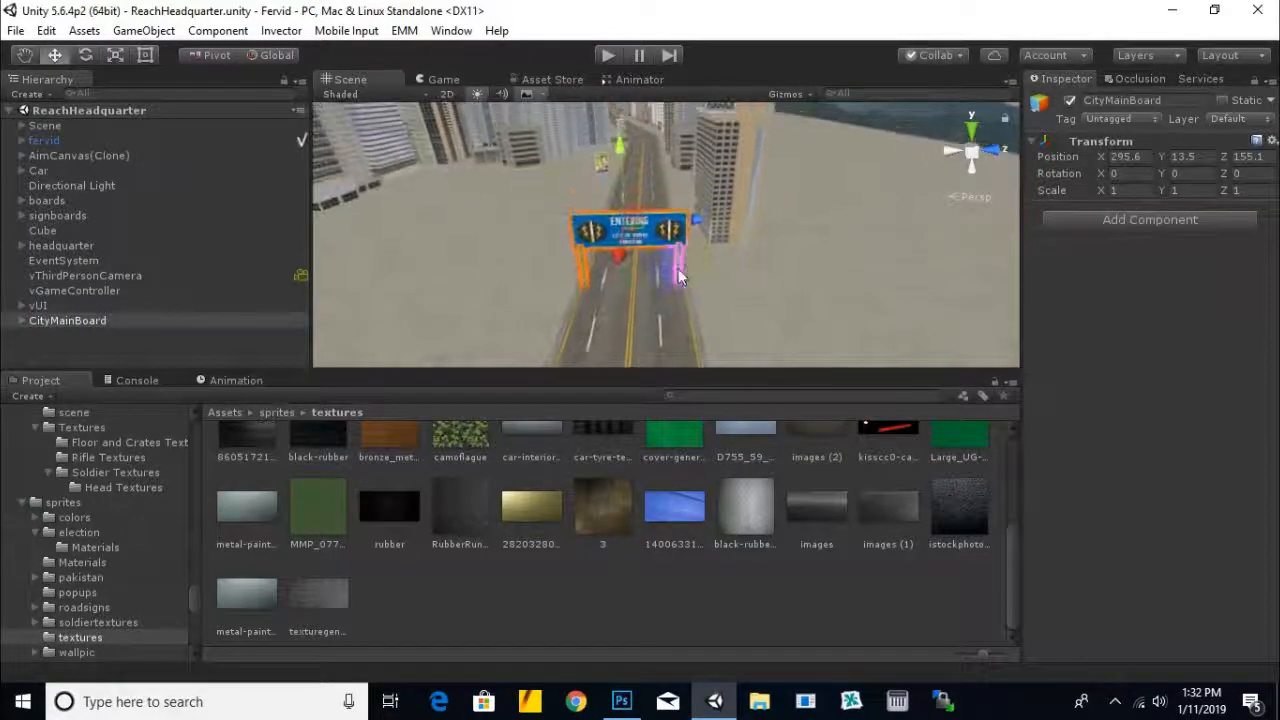
{"action": "scroll", "coordinate": [680, 275], "scroll_direction": "up", "scroll_amount": 2}
{"action": "left_click", "coordinate": [288, 413]}
{"action": "left_click", "coordinate": [218, 413]}
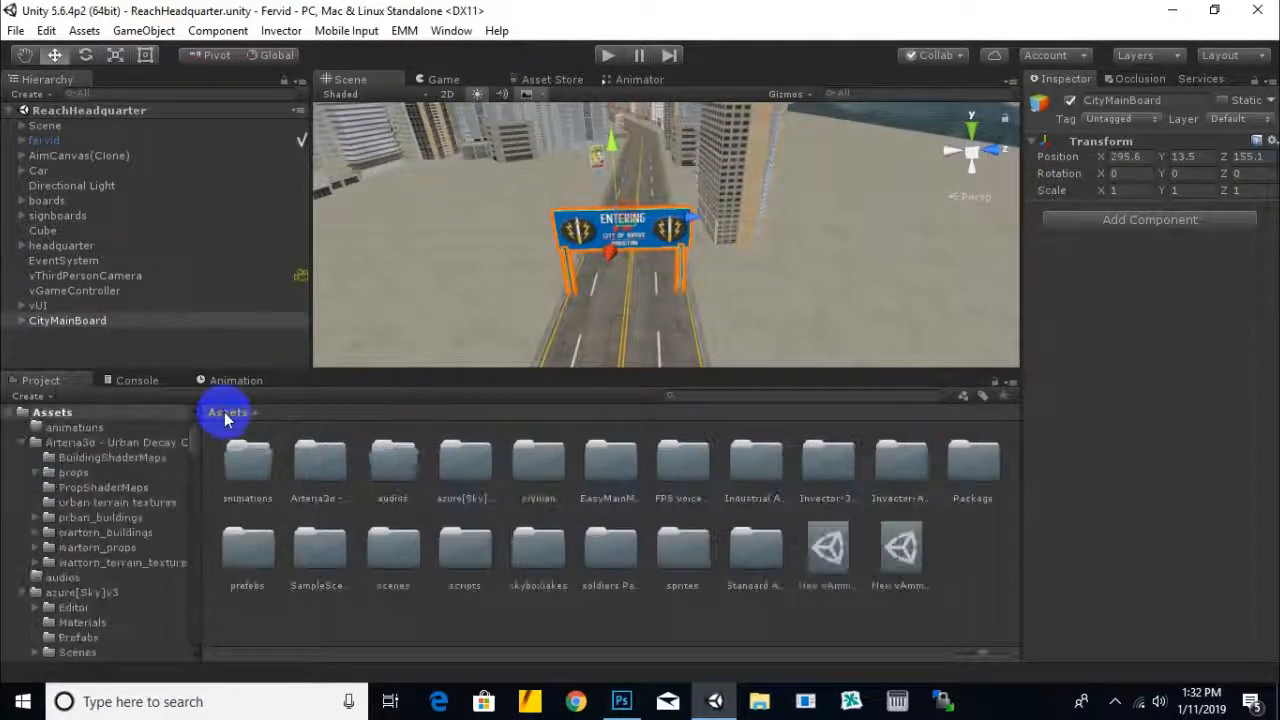
Select the election poster signboard beside the road and bring its pole into close view
{"action": "middle_click_drag", "start_coordinate": [753, 250], "coordinate": [689, 326]}
{"action": "middle_click_drag", "start_coordinate": [604, 233], "coordinate": [656, 255]}
{"action": "scroll", "coordinate": [648, 242], "scroll_direction": "up", "scroll_amount": 3}
{"action": "scroll", "coordinate": [648, 242], "scroll_direction": "up", "scroll_amount": 5}
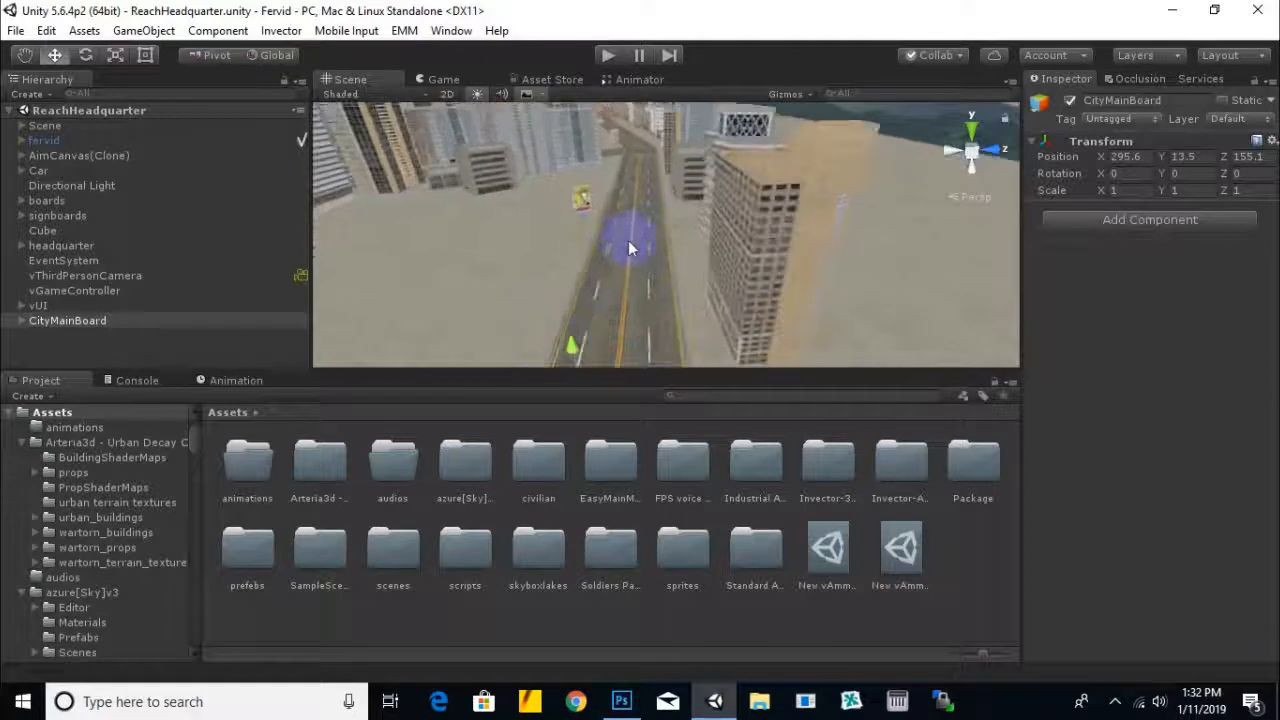
{"action": "middle_click_drag", "start_coordinate": [580, 227], "coordinate": [589, 241]}
{"action": "left_click", "coordinate": [588, 204]}
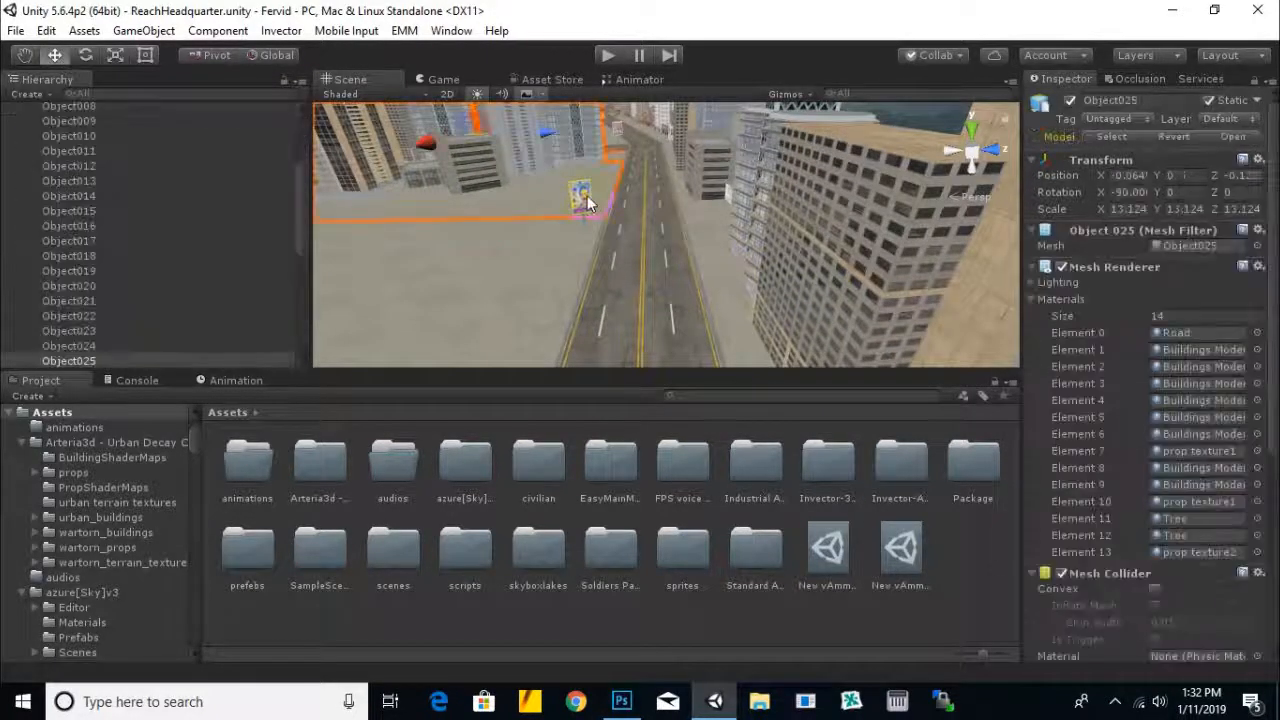
{"action": "left_click", "coordinate": [581, 206]}
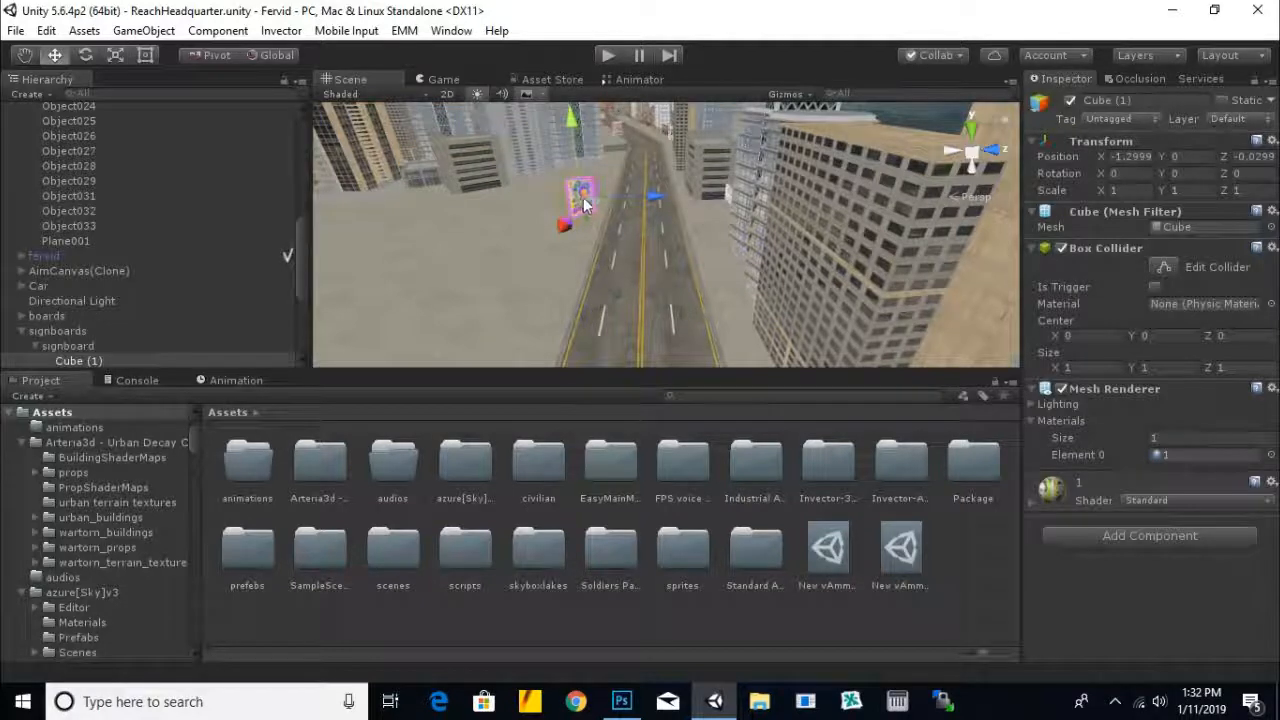
{"action": "key", "text": "f"}
{"action": "middle_click_drag", "start_coordinate": [709, 292], "coordinate": [578, 226]}
{"action": "scroll", "coordinate": [690, 317], "scroll_direction": "down", "scroll_amount": 2}
{"action": "middle_click_drag", "start_coordinate": [676, 318], "coordinate": [697, 286]}
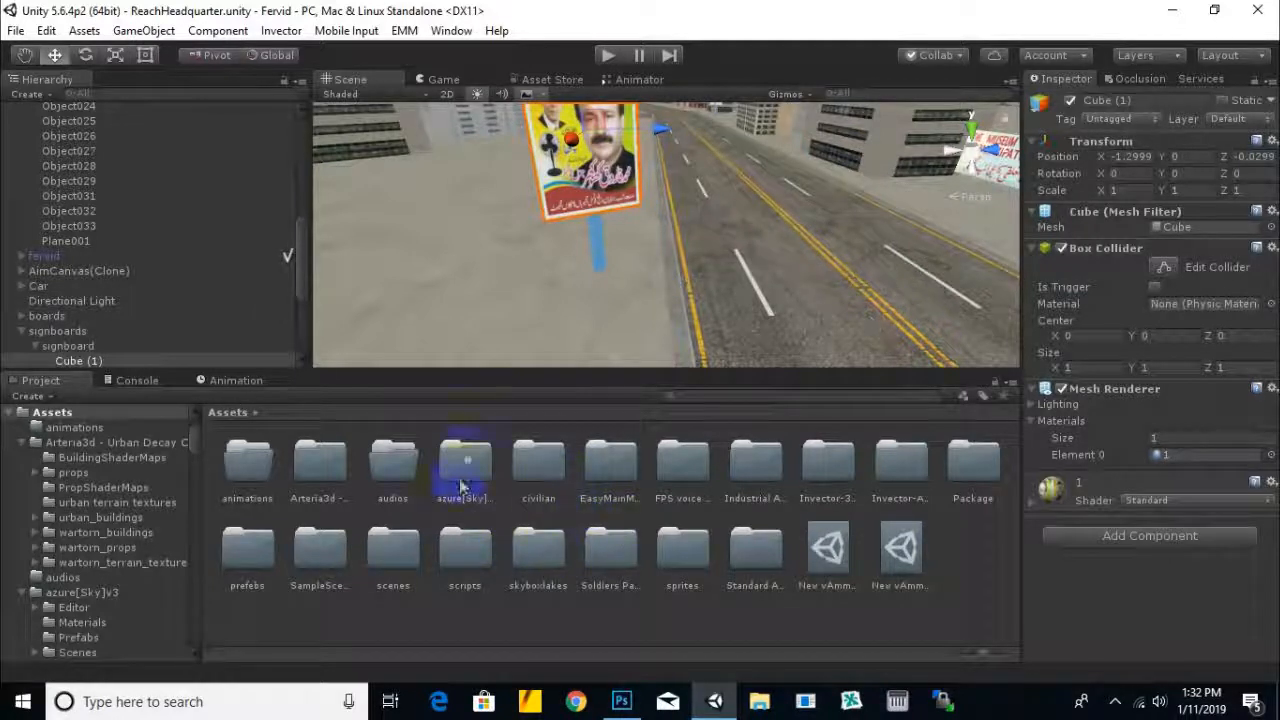
Apply the grey 240_F_13 texture from the sprites/textures folder to the poster signboard's pole
{"action": "double_click", "coordinate": [680, 546]}
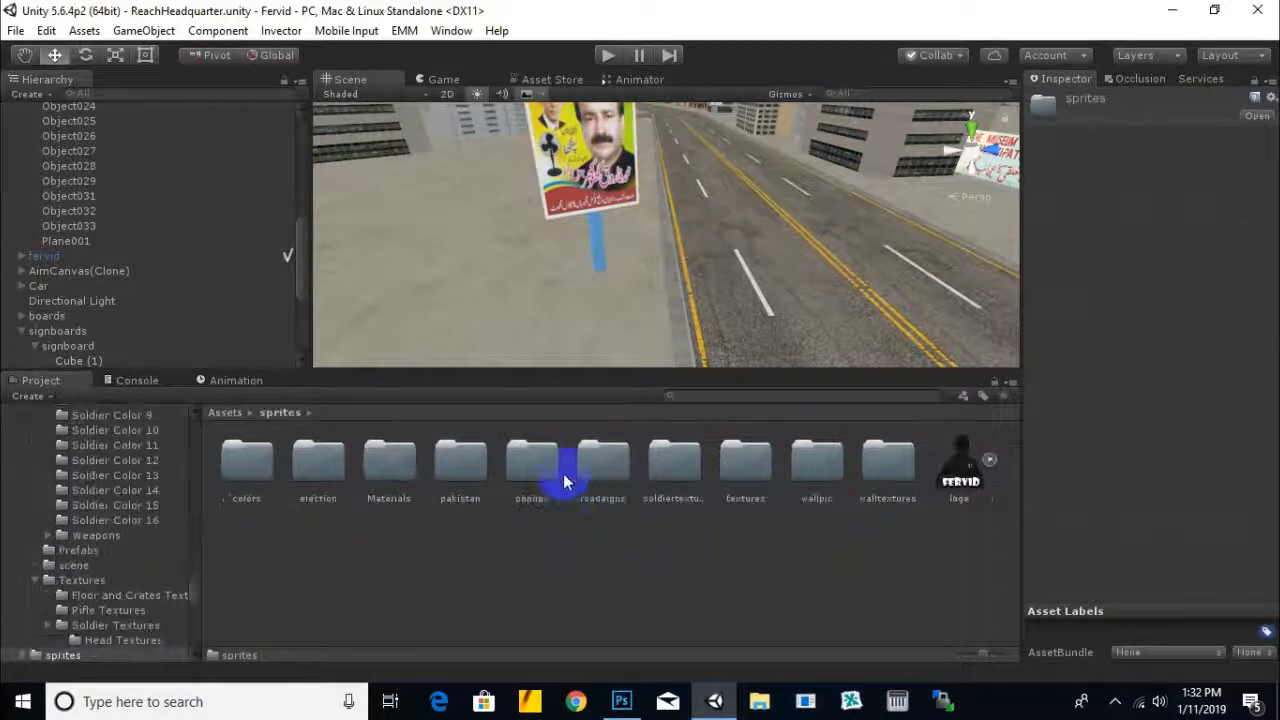
{"action": "double_click", "coordinate": [722, 465]}
{"action": "scroll", "coordinate": [450, 490], "scroll_direction": "down", "scroll_amount": 1}
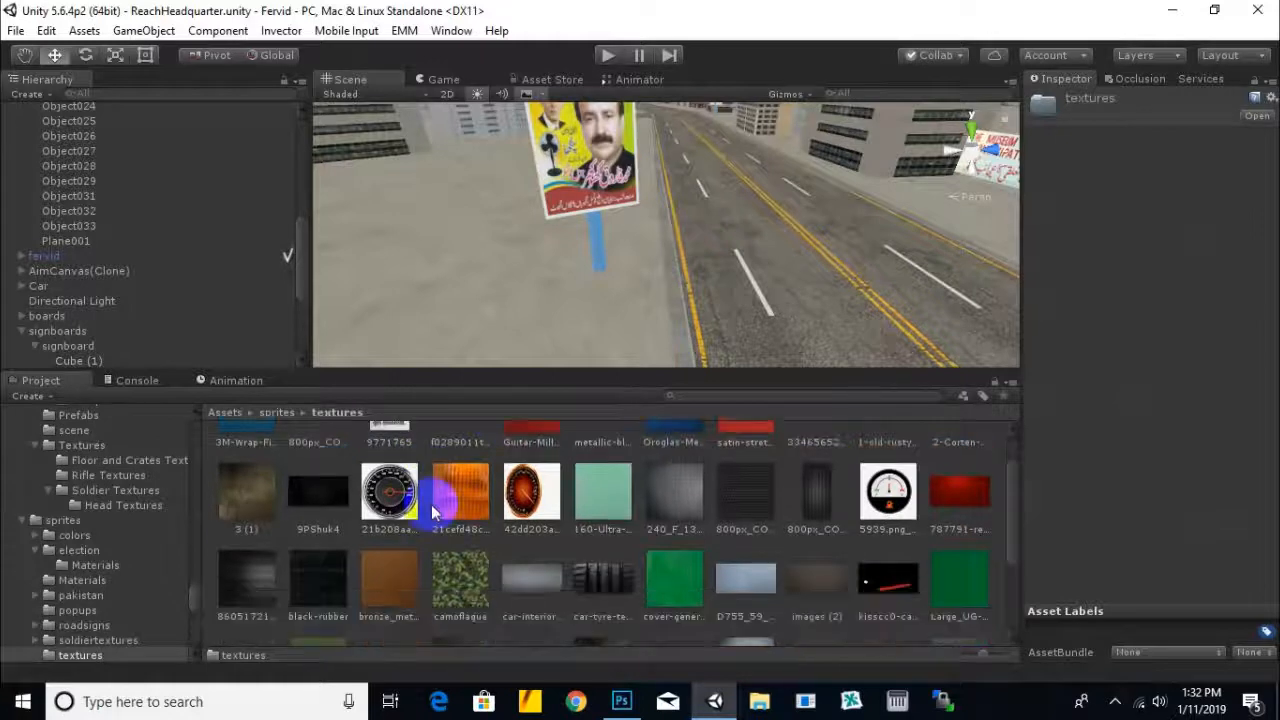
{"action": "left_click_drag", "start_coordinate": [688, 510], "coordinate": [600, 244]}
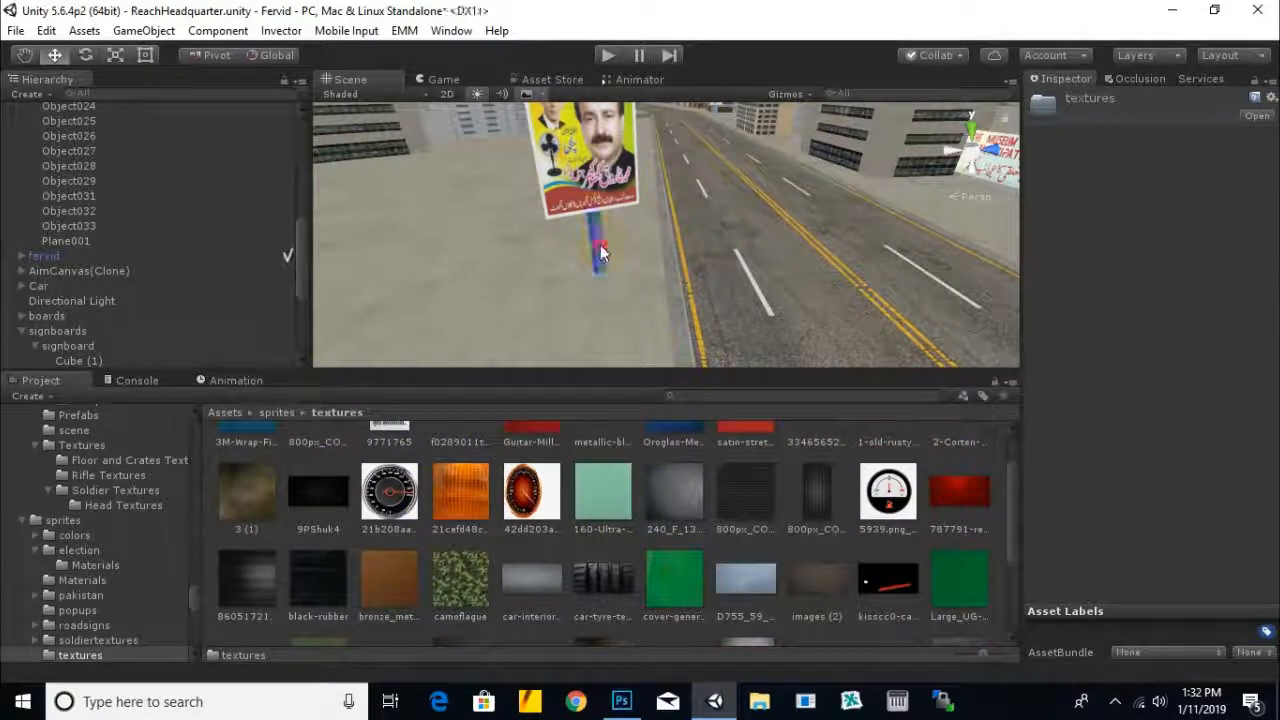
{"action": "left_click", "coordinate": [600, 244]}
{"action": "left_click", "coordinate": [1178, 507]}
{"action": "left_click", "coordinate": [757, 291]}
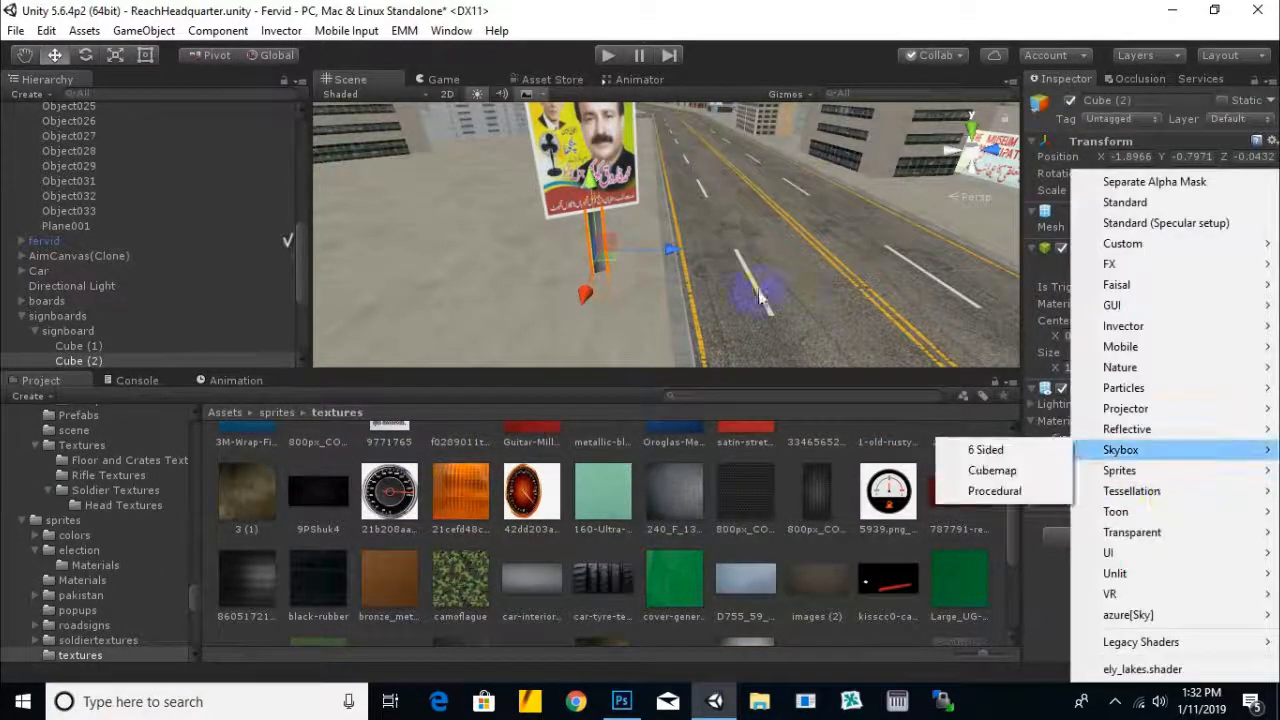
Select the whole poster signboard and raise it slightly to about Y -10.28
{"action": "left_click", "coordinate": [600, 190]}
{"action": "left_click", "coordinate": [75, 331]}
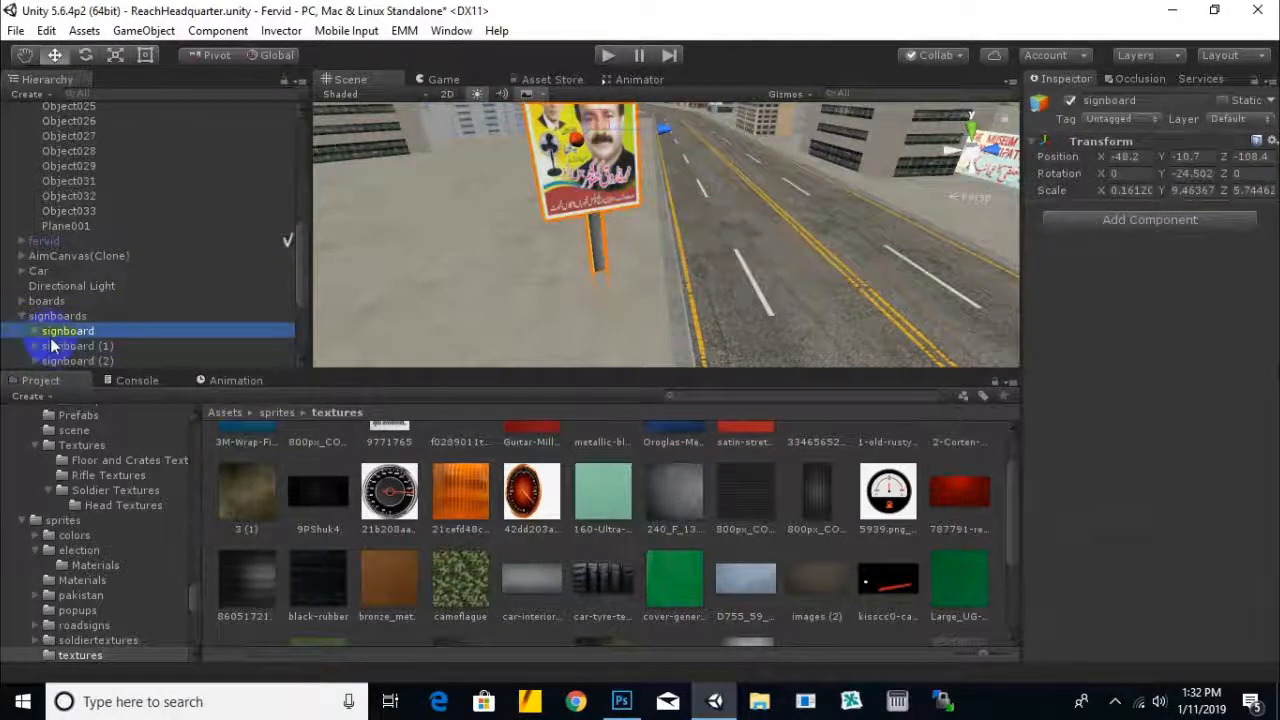
{"action": "left_click", "coordinate": [225, 412]}
{"action": "middle_click_drag", "start_coordinate": [572, 140], "coordinate": [540, 235]}
{"action": "left_click_drag", "start_coordinate": [530, 135], "coordinate": [528, 126]}
{"action": "scroll", "coordinate": [640, 202], "scroll_direction": "down", "scroll_amount": 2}
Duplicate the poster signboard and move the copy along the road to about X -87.9
{"action": "middle_click_drag", "start_coordinate": [648, 208], "coordinate": [568, 217]}
{"action": "left_click_drag", "start_coordinate": [600, 216], "coordinate": [1143, 205], "text": "alt"}
{"action": "middle_click_drag", "start_coordinate": [620, 250], "coordinate": [860, 276]}
{"action": "left_click", "coordinate": [680, 192]}
{"action": "scroll", "coordinate": [686, 232], "scroll_direction": "down", "scroll_amount": 2}
{"action": "middle_click_drag", "start_coordinate": [486, 271], "coordinate": [670, 235]}
{"action": "left_click_drag", "start_coordinate": [670, 232], "coordinate": [602, 248], "text": "alt"}
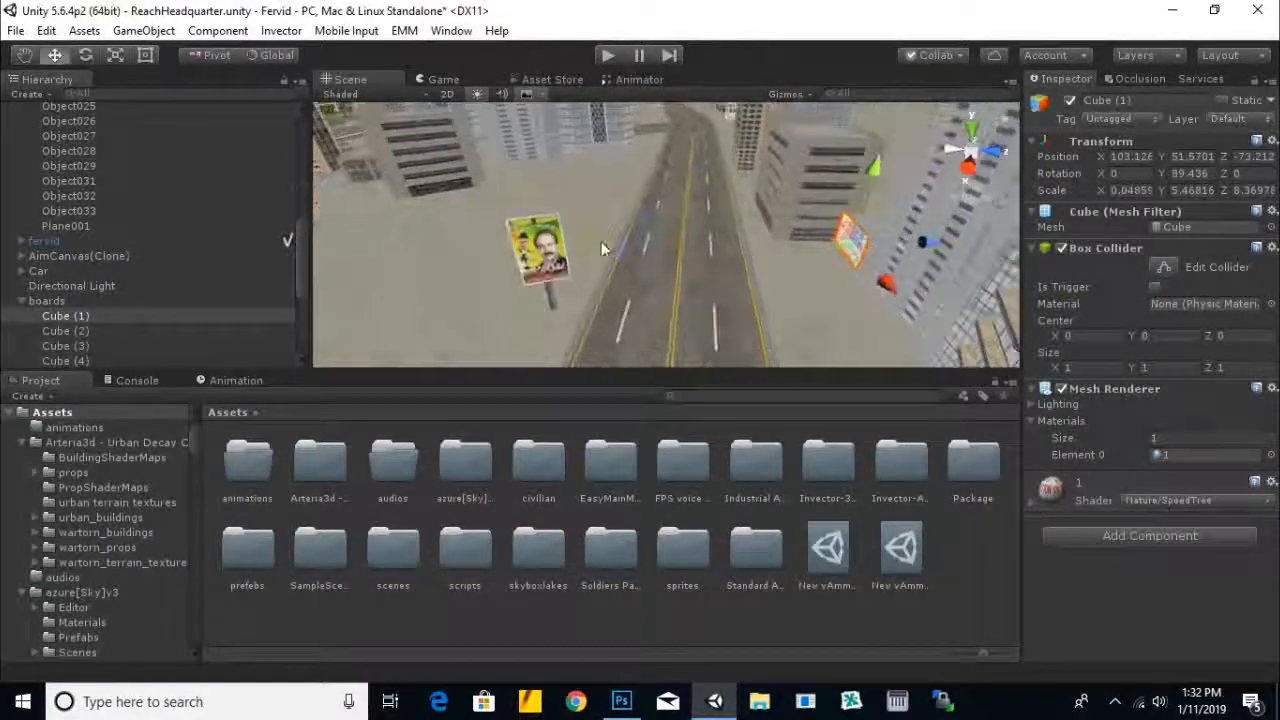
{"action": "left_click", "coordinate": [548, 260]}
{"action": "left_click", "coordinate": [551, 298], "text": "ctrl"}
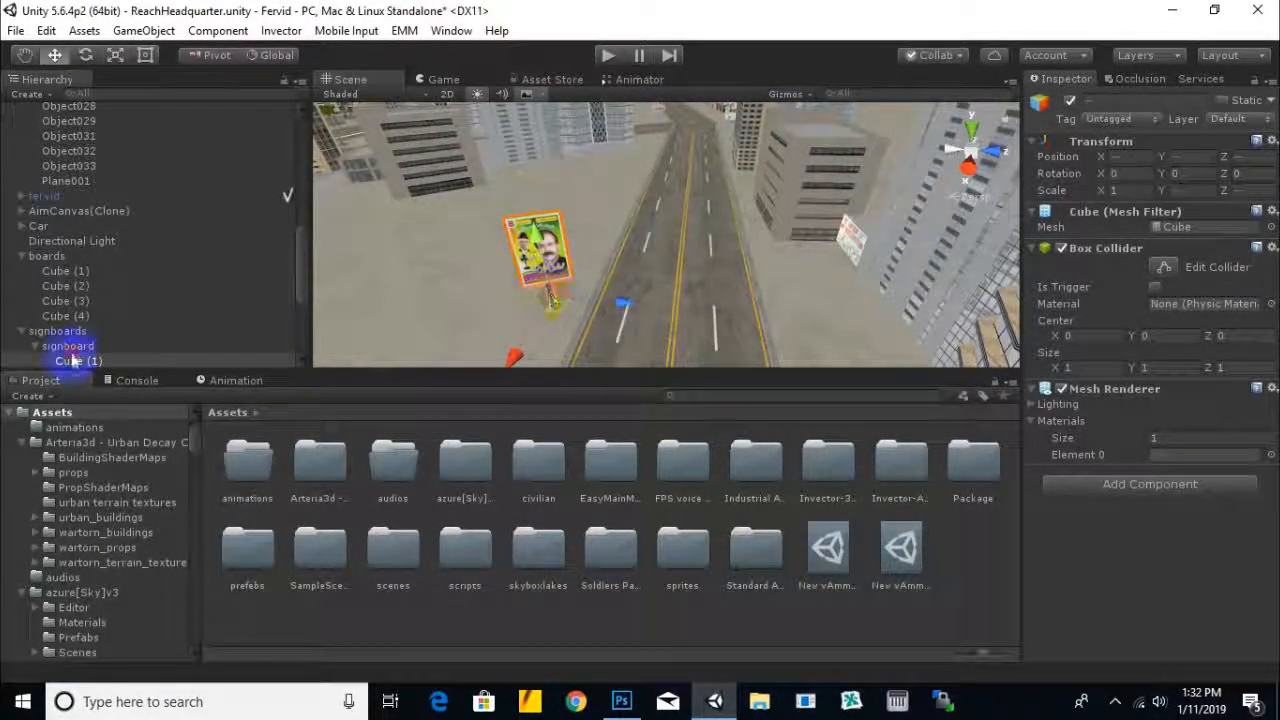
{"action": "left_click", "coordinate": [255, 348]}
{"action": "key", "text": "ctrl+d"}
{"action": "left_click_drag", "start_coordinate": [497, 302], "coordinate": [675, 162]}
Move the signboard copy farther along the roadside to about X -122.6 and Z -106.8
{"action": "middle_click_drag", "start_coordinate": [675, 162], "coordinate": [572, 238]}
{"action": "scroll", "coordinate": [600, 286], "scroll_direction": "up", "scroll_amount": 4}
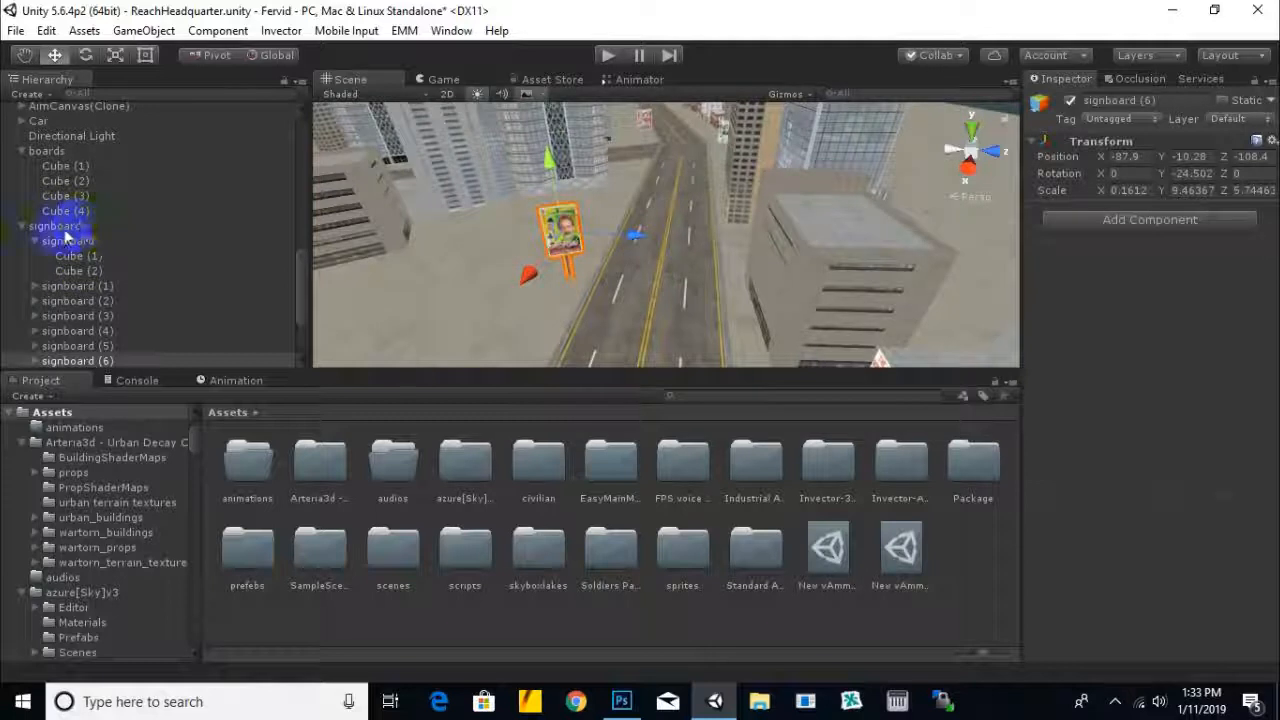
{"action": "left_click_drag", "start_coordinate": [526, 286], "coordinate": [626, 204]}
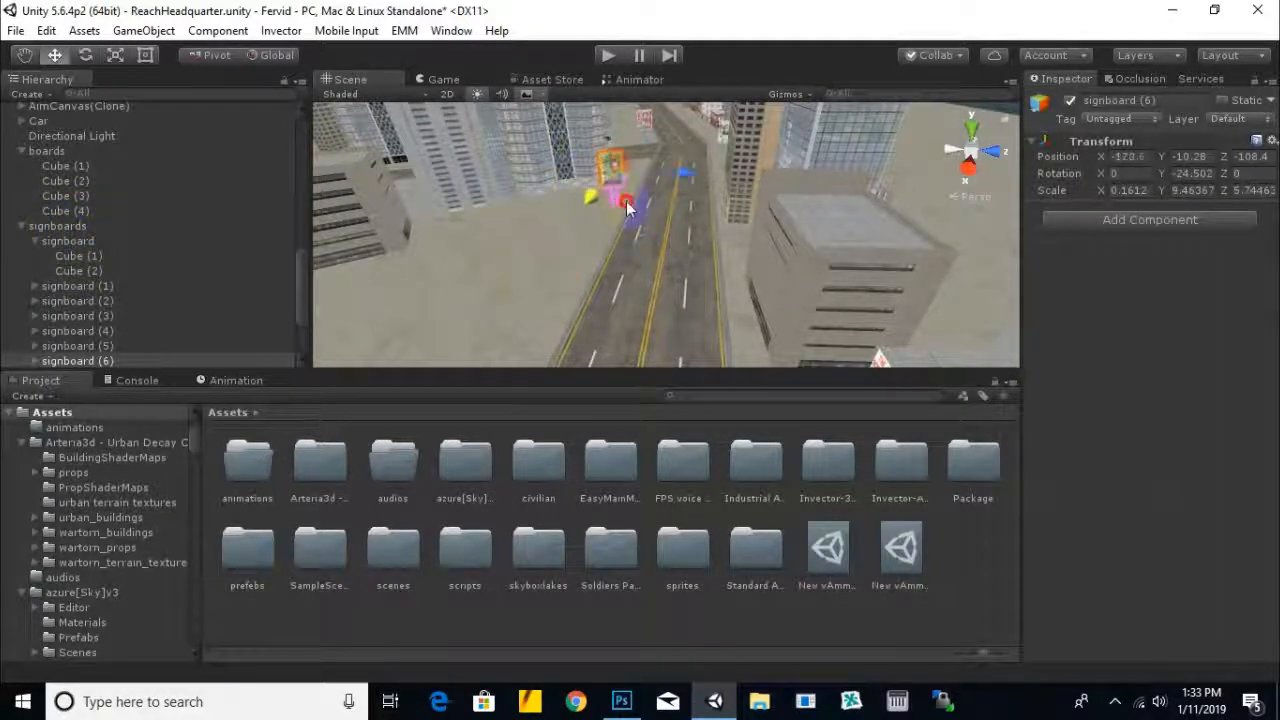
{"action": "middle_click_drag", "start_coordinate": [630, 212], "coordinate": [651, 276]}
{"action": "scroll", "coordinate": [650, 260], "scroll_direction": "up", "scroll_amount": 4}
{"action": "scroll", "coordinate": [650, 265], "scroll_direction": "up", "scroll_amount": 2}
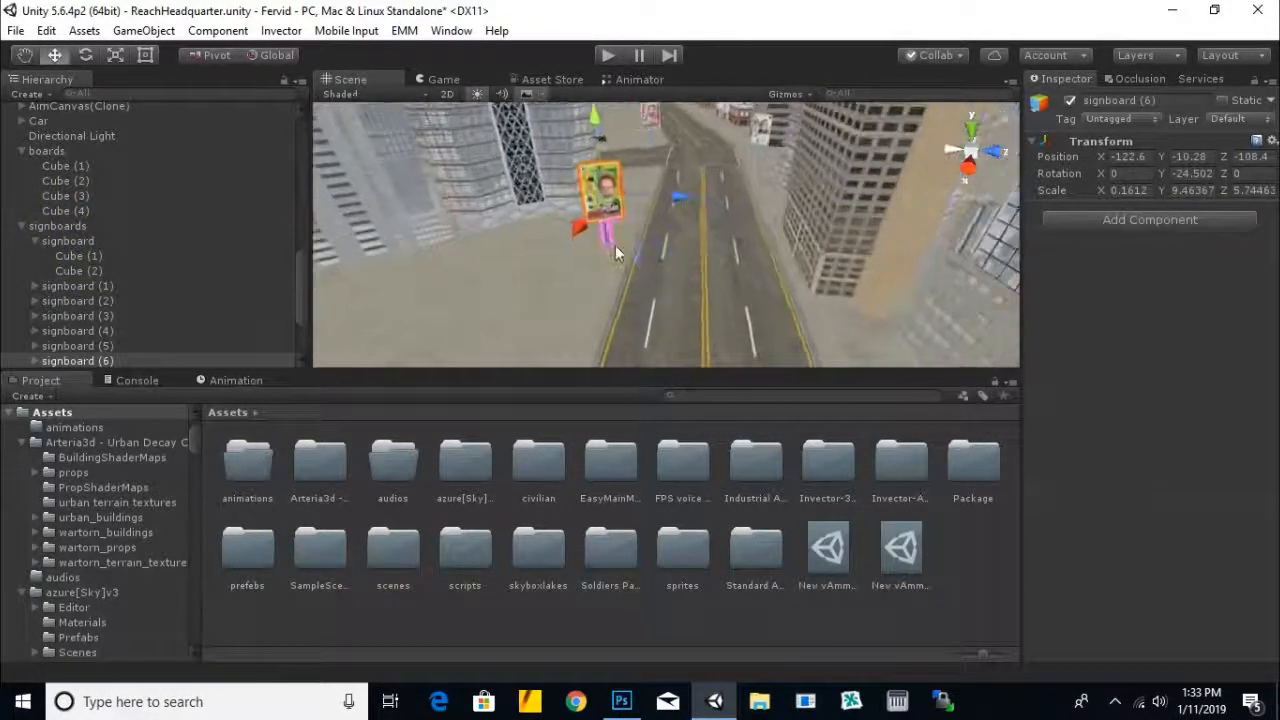
{"action": "scroll", "coordinate": [614, 243], "scroll_direction": "up", "scroll_amount": 2}
{"action": "left_click_drag", "start_coordinate": [669, 189], "coordinate": [680, 192]}
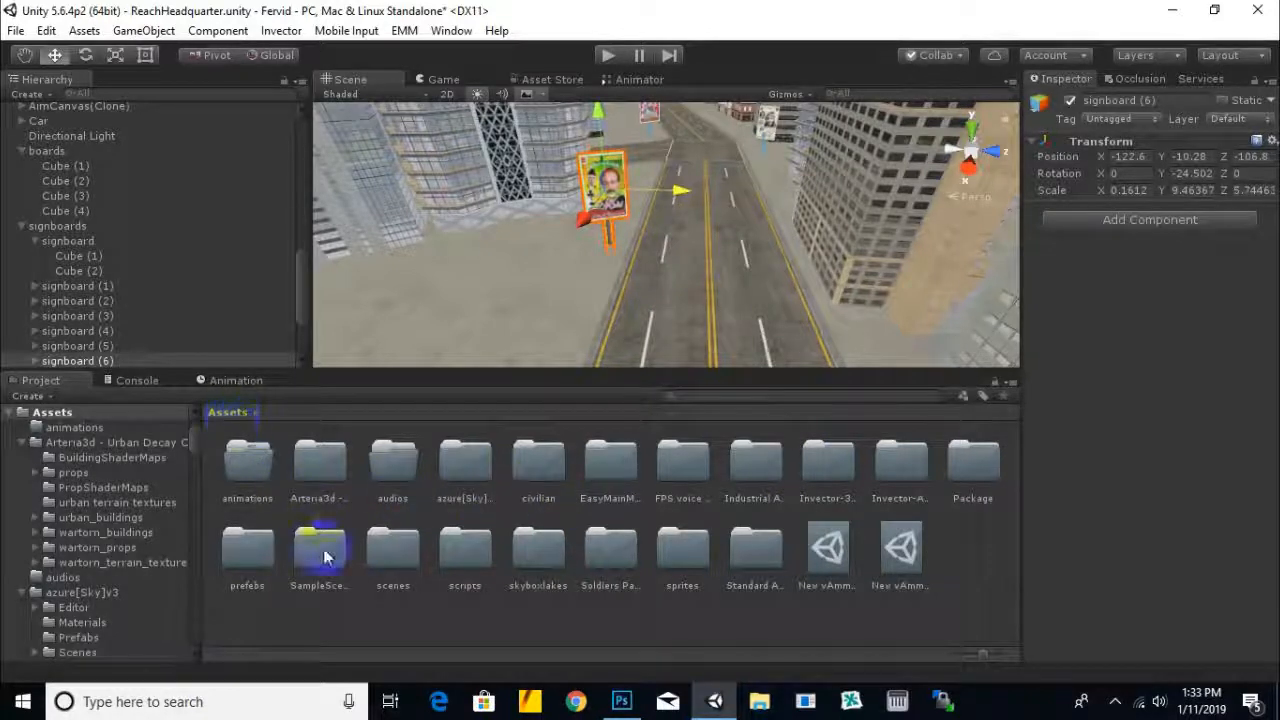
Apply poster 2 from the sprites/election folder to the newest signboard copy's panel and set its shader to Nature/SpeedTree
{"action": "double_click", "coordinate": [680, 548]}
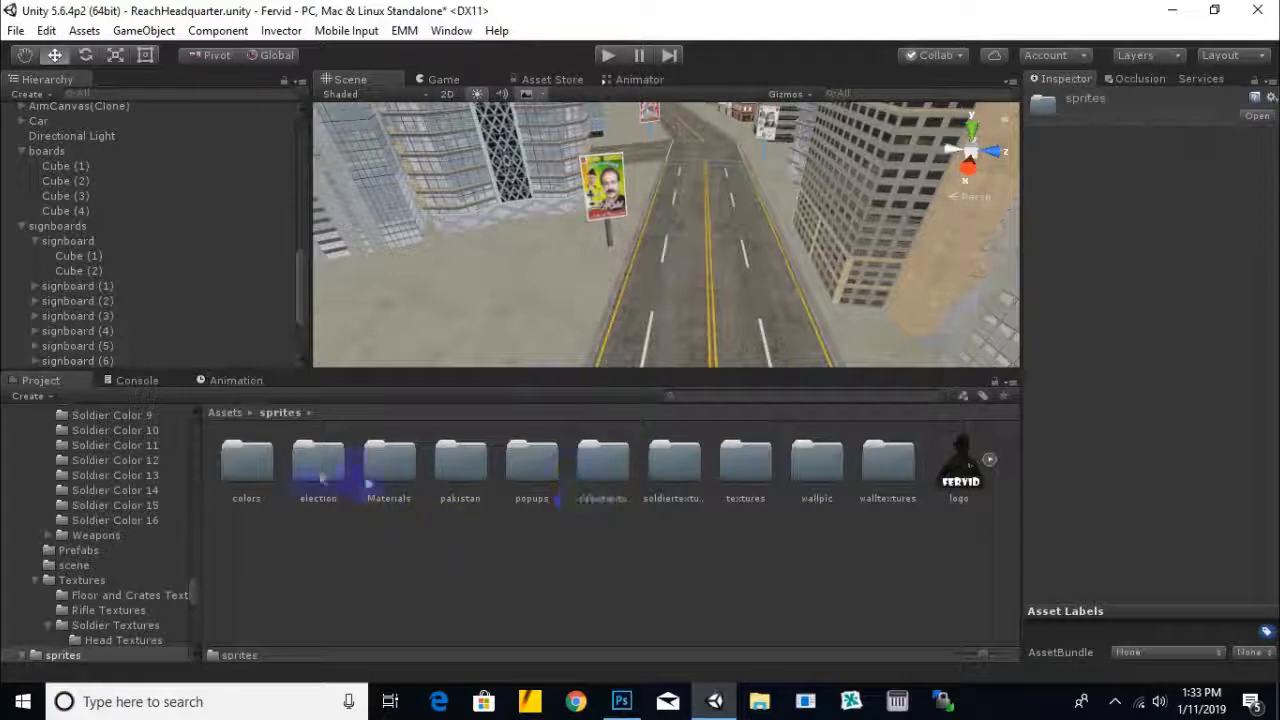
{"action": "double_click", "coordinate": [316, 464]}
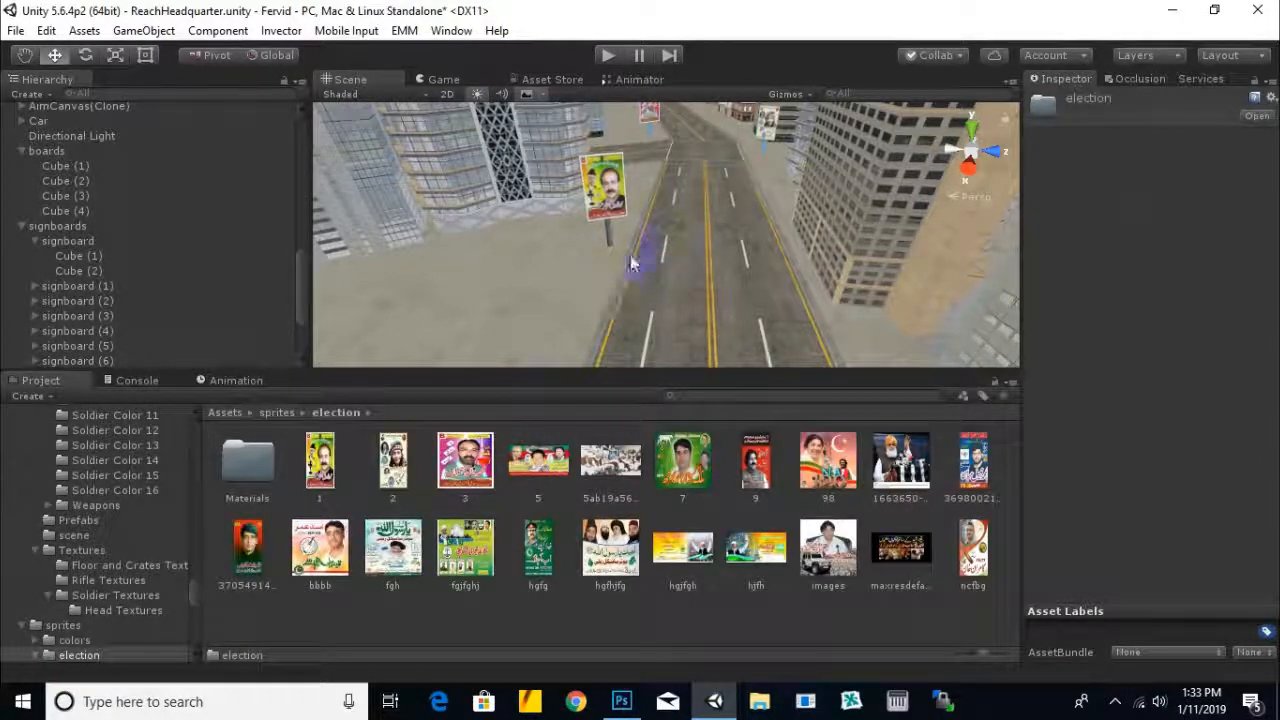
{"action": "key", "text": "Up"}
{"action": "left_click", "coordinate": [602, 203]}
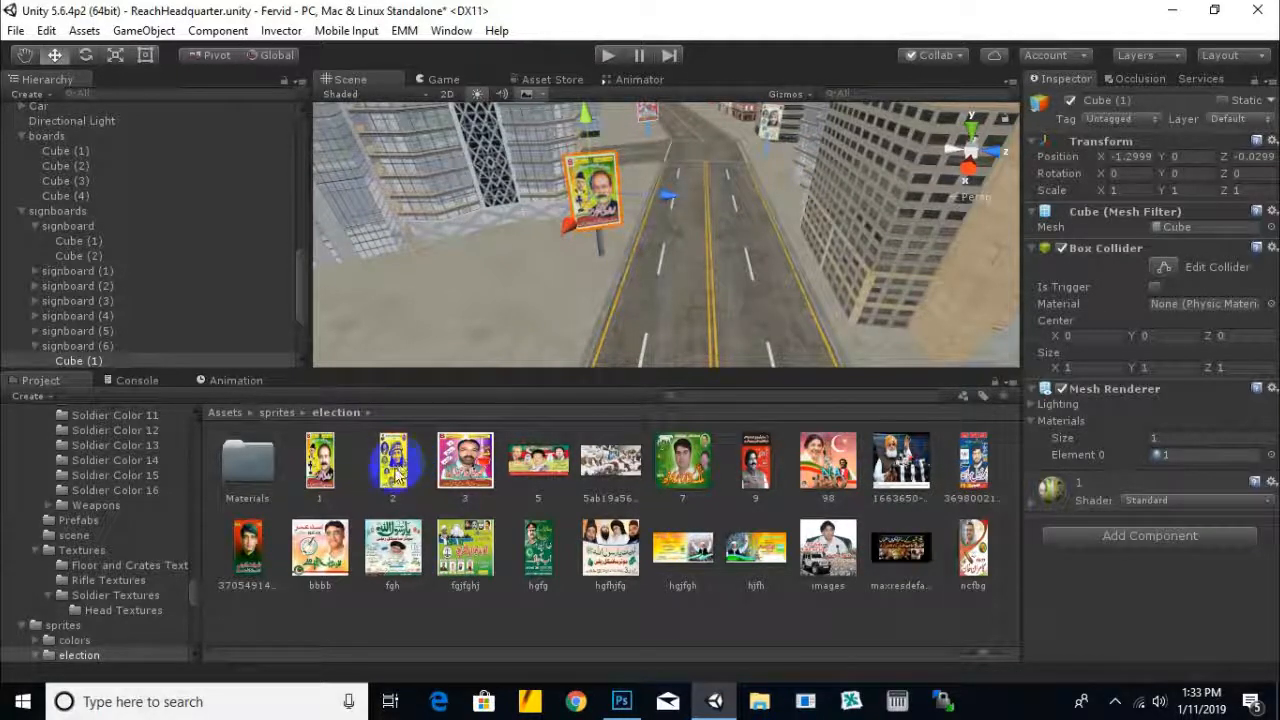
{"action": "left_click_drag", "start_coordinate": [395, 478], "coordinate": [595, 205]}
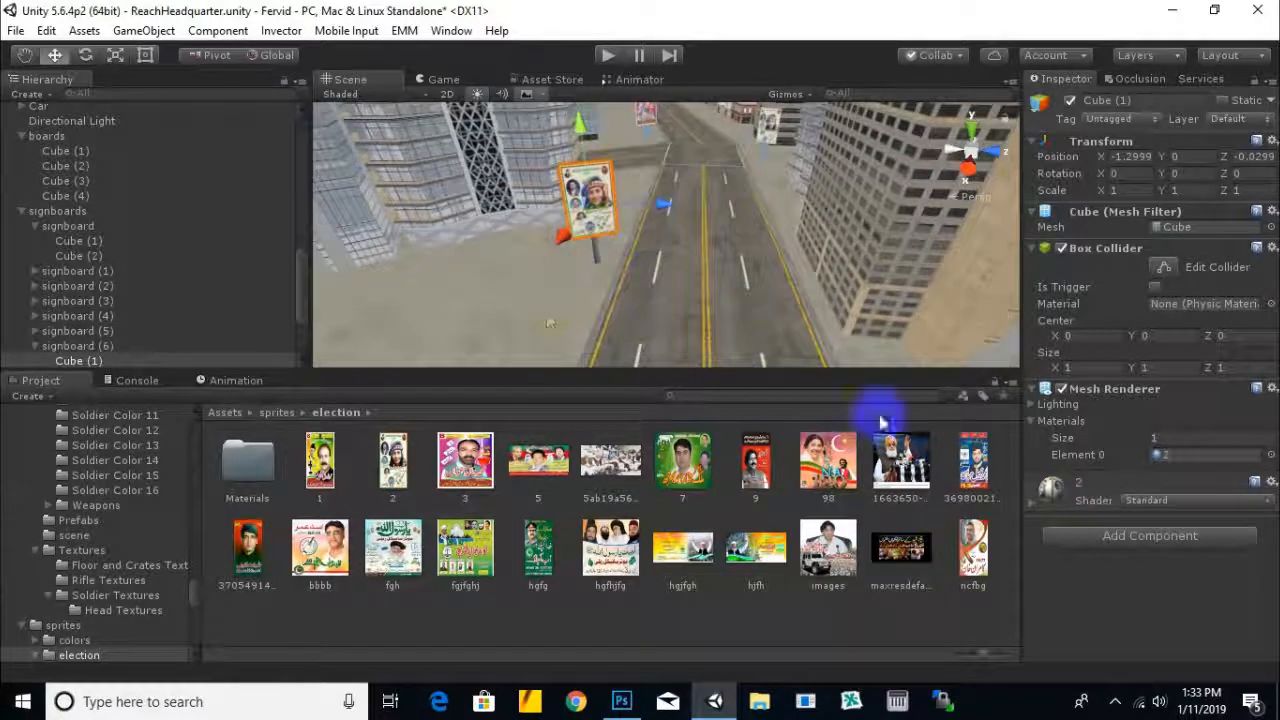
{"action": "left_click", "coordinate": [1150, 500]}
{"action": "mouse_move", "coordinate": [1110, 367]}
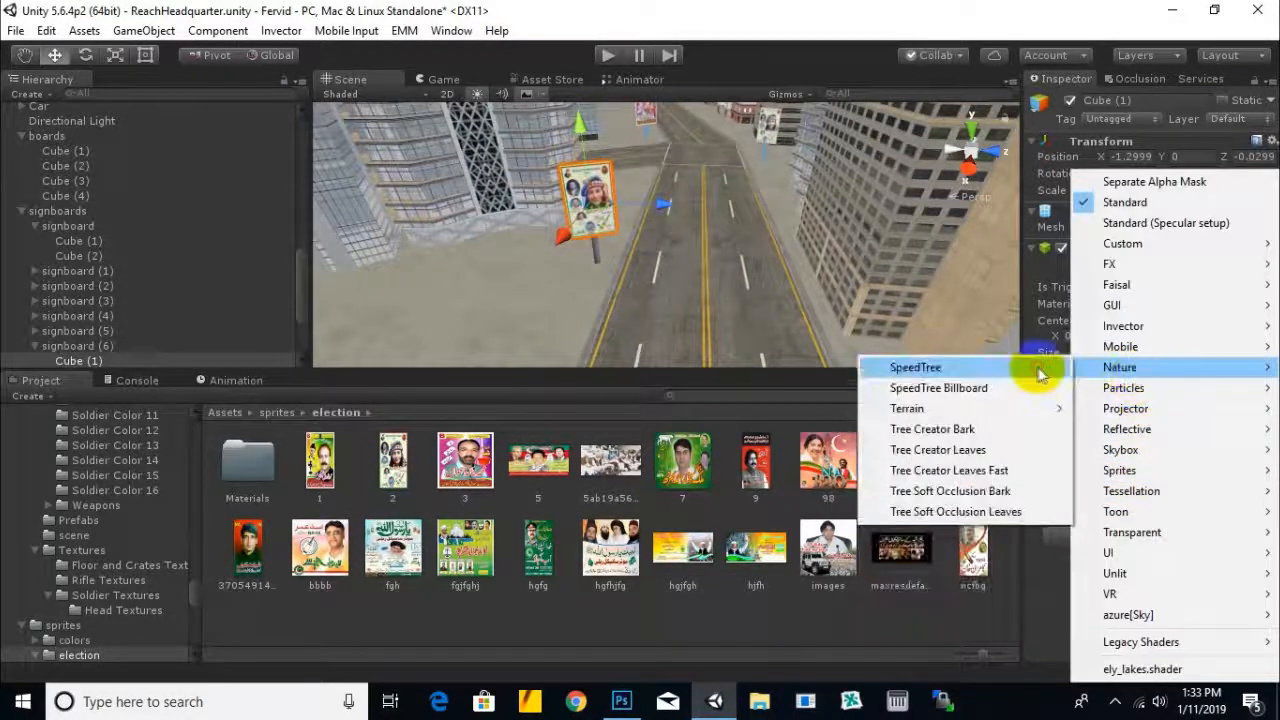
{"action": "left_click", "coordinate": [1040, 369]}
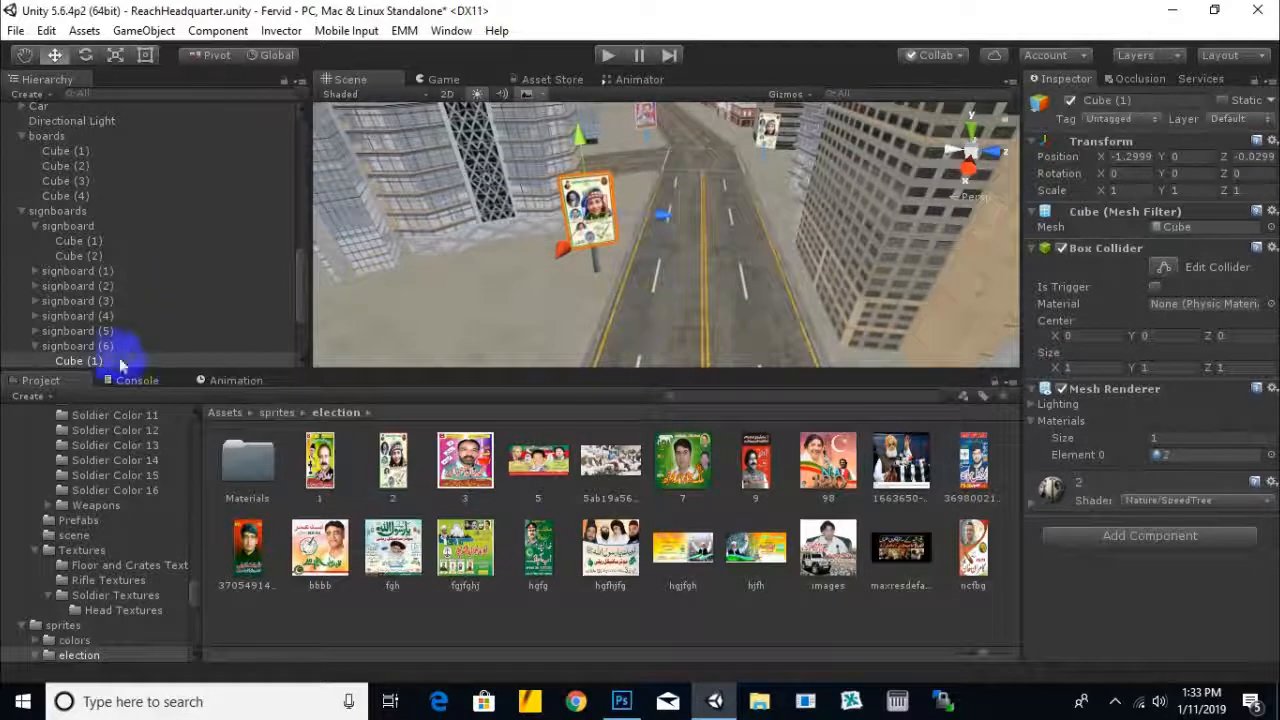
{"action": "left_click", "coordinate": [92, 345]}
Replace the poster on signboard (1) with election image 7 and set its shader to Nature/SpeedTree
{"action": "left_click", "coordinate": [768, 140]}
{"action": "key", "text": "f"}
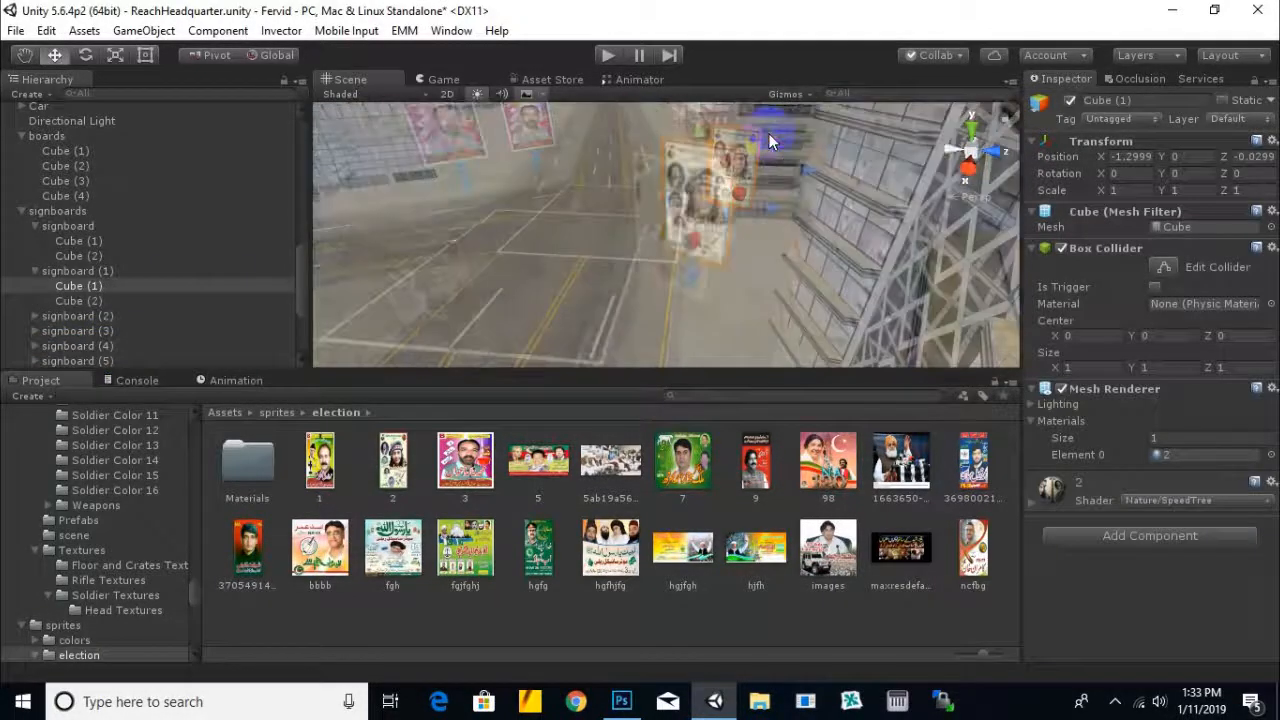
{"action": "middle_click_drag", "start_coordinate": [742, 252], "coordinate": [828, 215]}
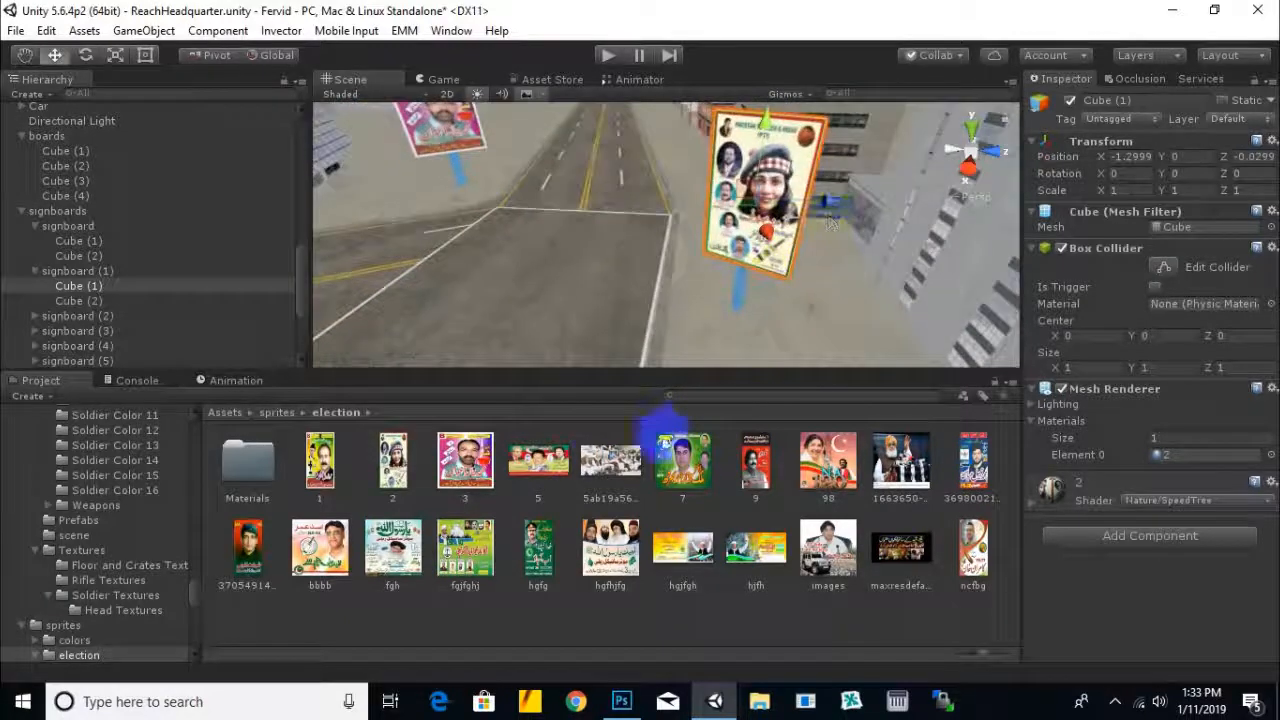
{"action": "left_click_drag", "start_coordinate": [683, 458], "coordinate": [753, 280]}
{"action": "middle_click_drag", "start_coordinate": [753, 280], "coordinate": [813, 335]}
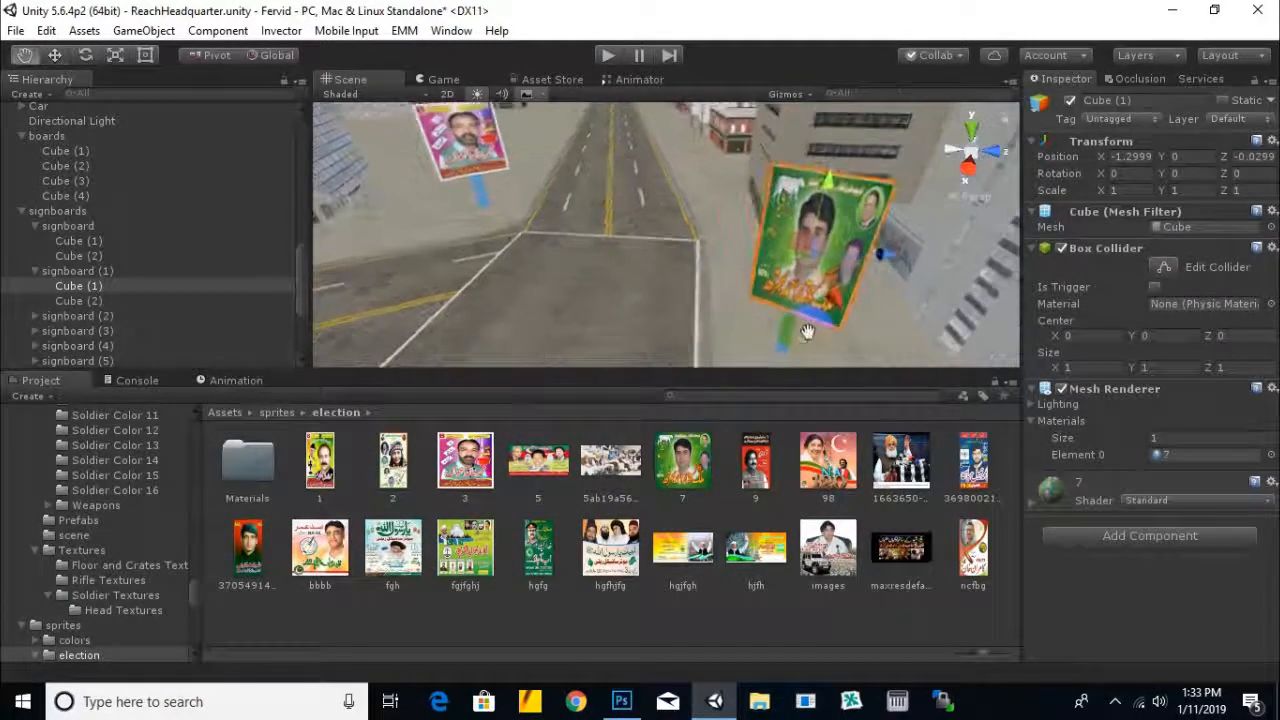
{"action": "left_click", "coordinate": [1197, 500]}
{"action": "mouse_move", "coordinate": [1143, 388]}
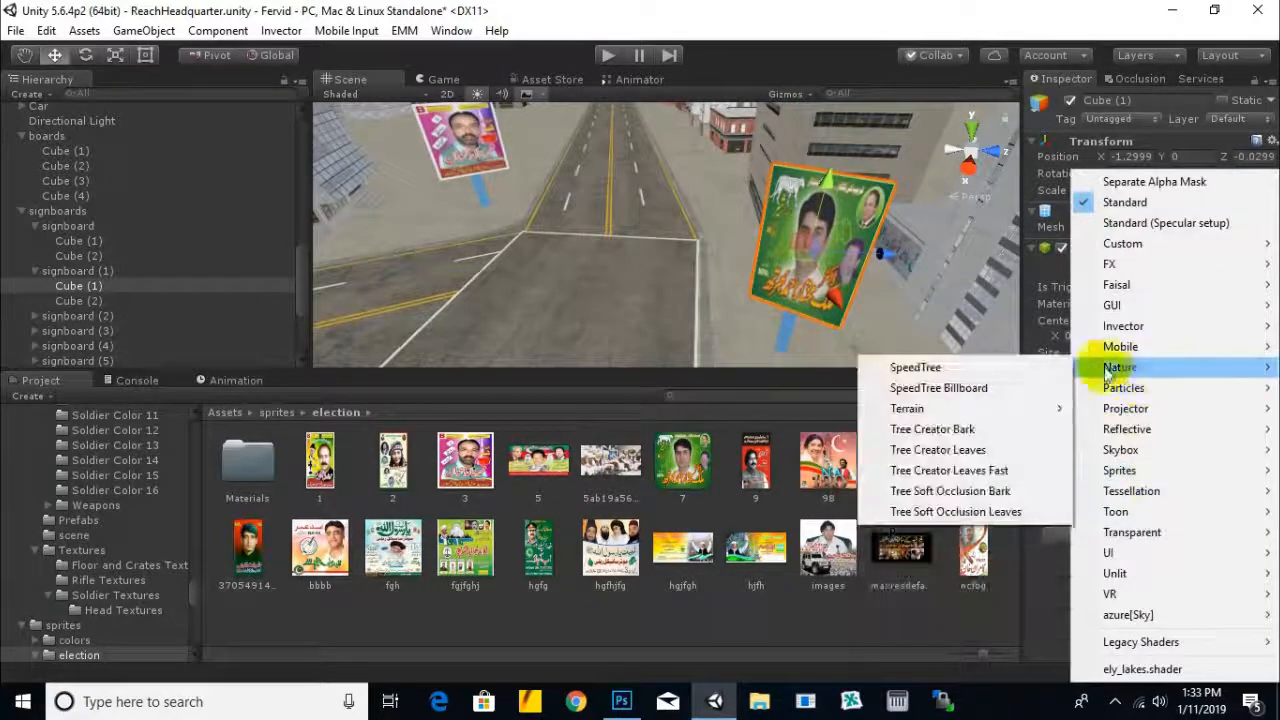
{"action": "left_click", "coordinate": [1020, 371]}
Duplicate signboard (2) and move the copy to the other roadside at about X -118.2 and Z -184.4
{"action": "middle_click_drag", "start_coordinate": [632, 230], "coordinate": [886, 390]}
{"action": "middle_click_drag", "start_coordinate": [716, 288], "coordinate": [731, 343]}
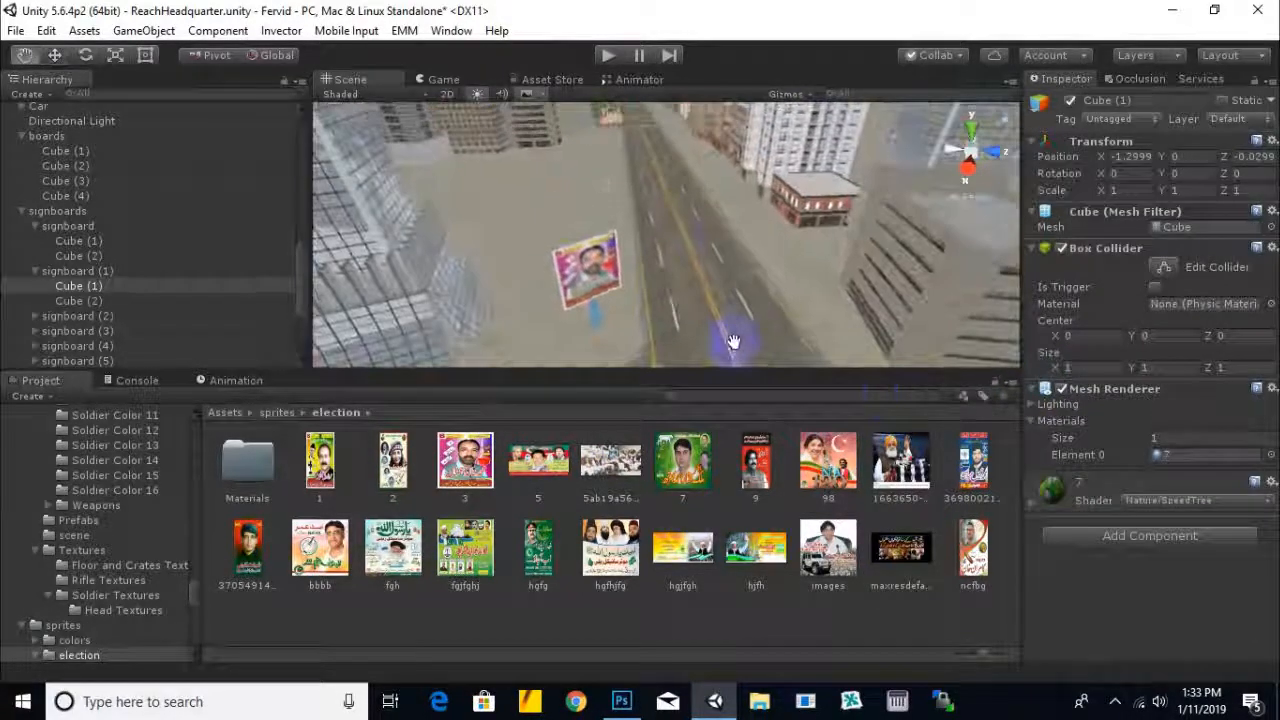
{"action": "left_click", "coordinate": [590, 274]}
{"action": "scroll", "coordinate": [702, 283], "scroll_direction": "down", "scroll_amount": 1}
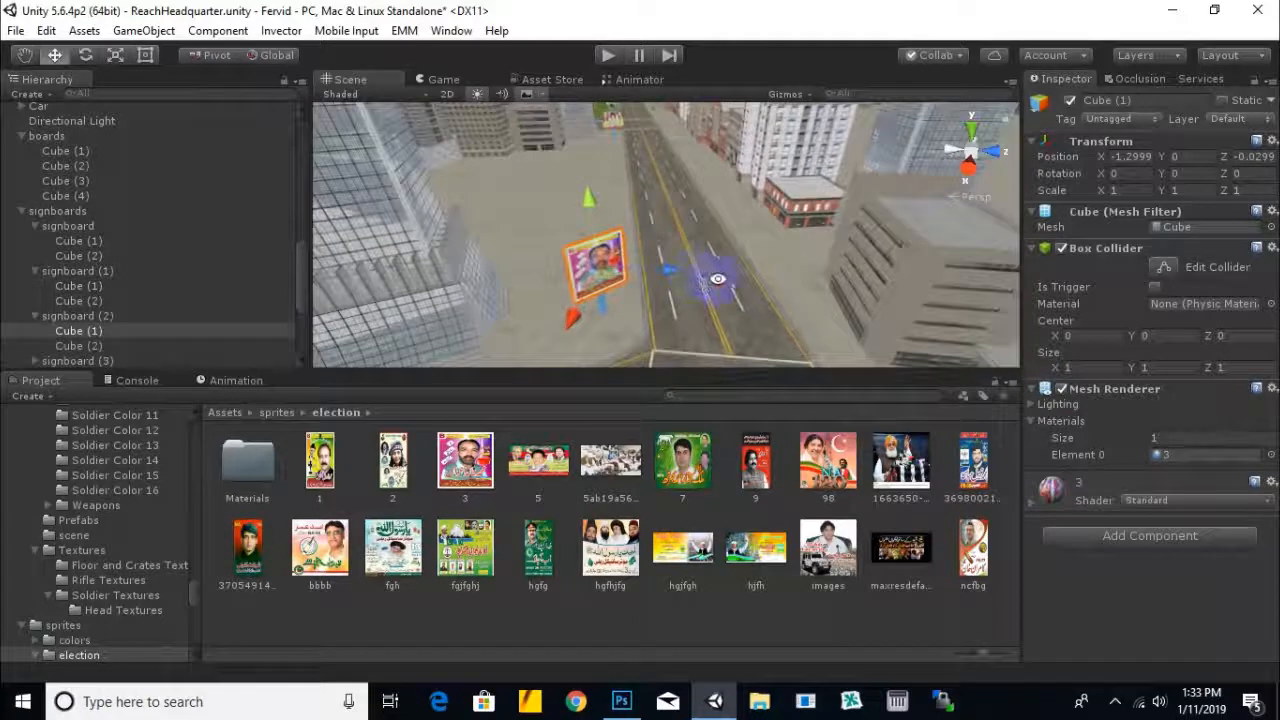
{"action": "left_click_drag", "start_coordinate": [717, 280], "coordinate": [455, 280], "text": "alt"}
{"action": "middle_click_drag", "start_coordinate": [455, 280], "coordinate": [490, 272]}
{"action": "right_click_drag", "start_coordinate": [569, 266], "coordinate": [430, 275]}
{"action": "left_click", "coordinate": [105, 316]}
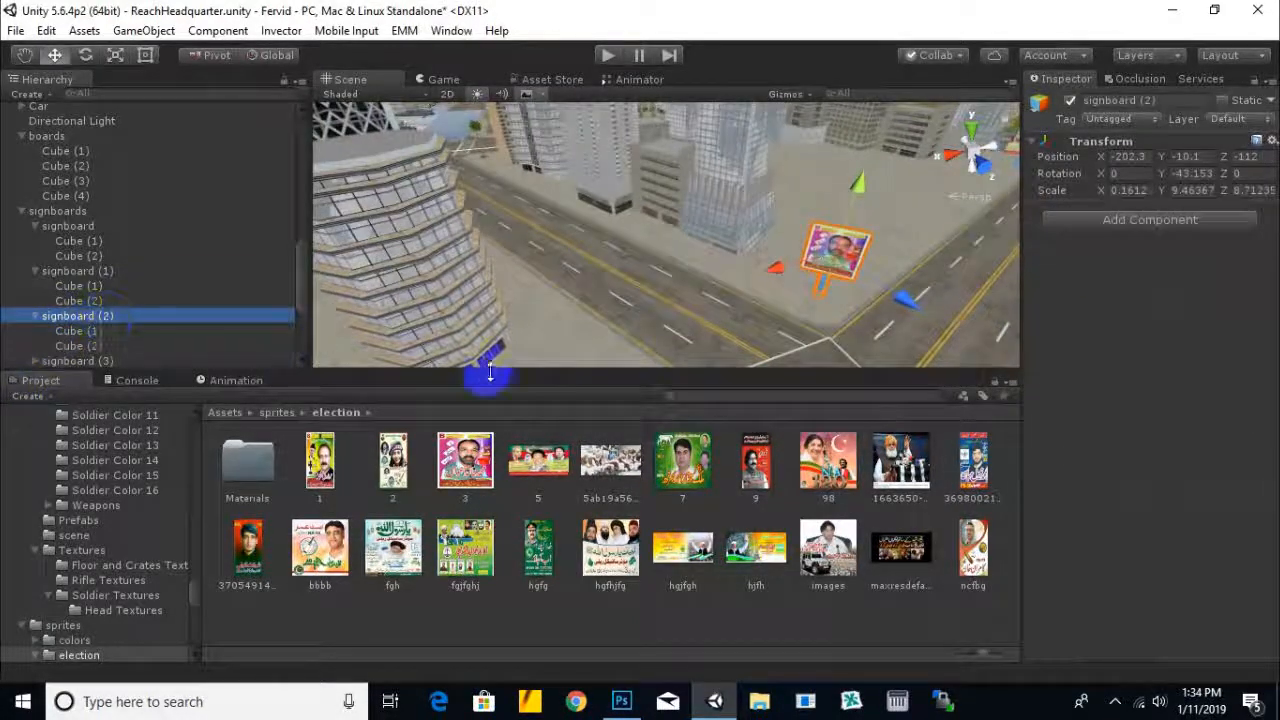
{"action": "key", "text": "ctrl+d"}
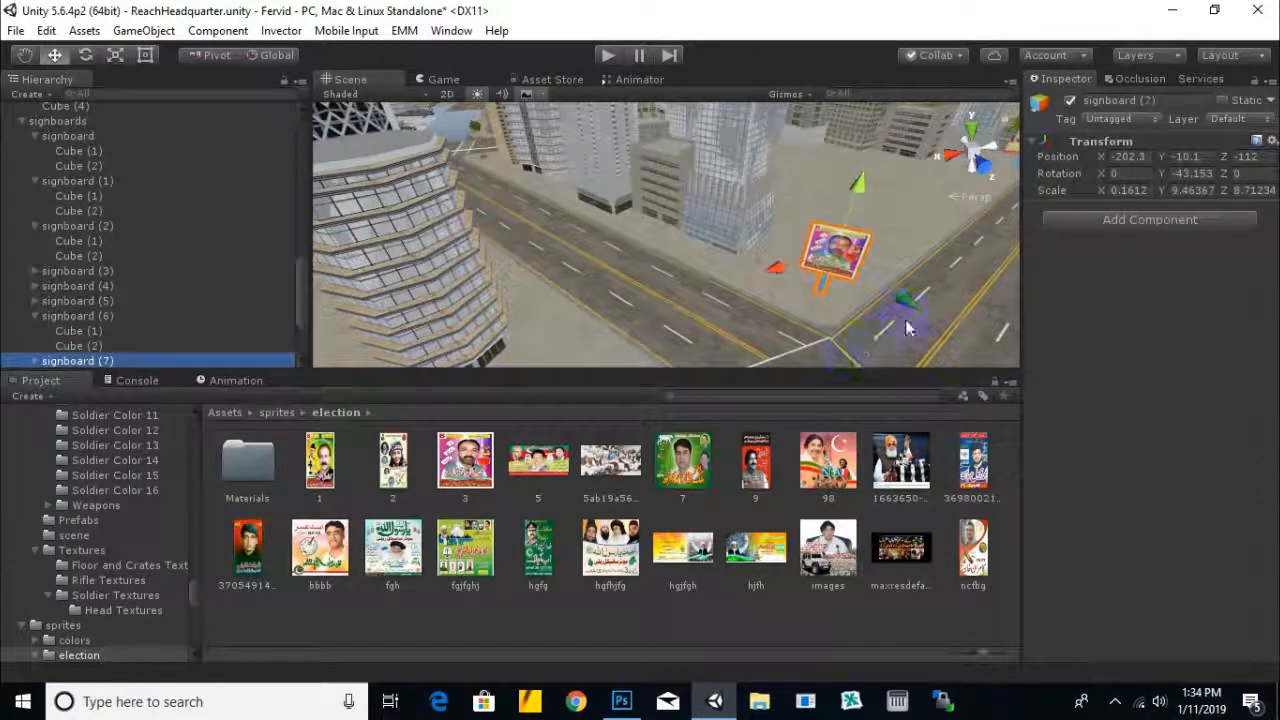
{"action": "left_click_drag", "start_coordinate": [911, 294], "coordinate": [912, 292]}
{"action": "right_click_drag", "start_coordinate": [531, 255], "coordinate": [785, 250]}
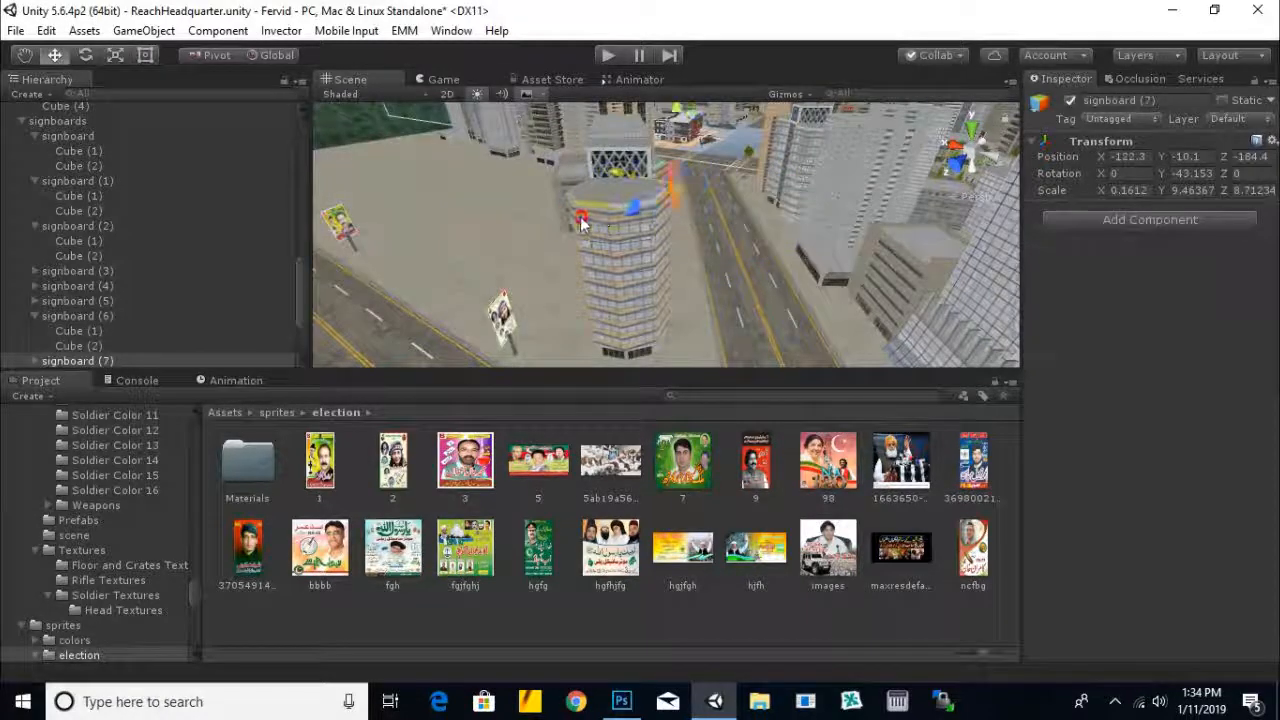
{"action": "right_click_drag", "start_coordinate": [683, 120], "coordinate": [430, 200]}
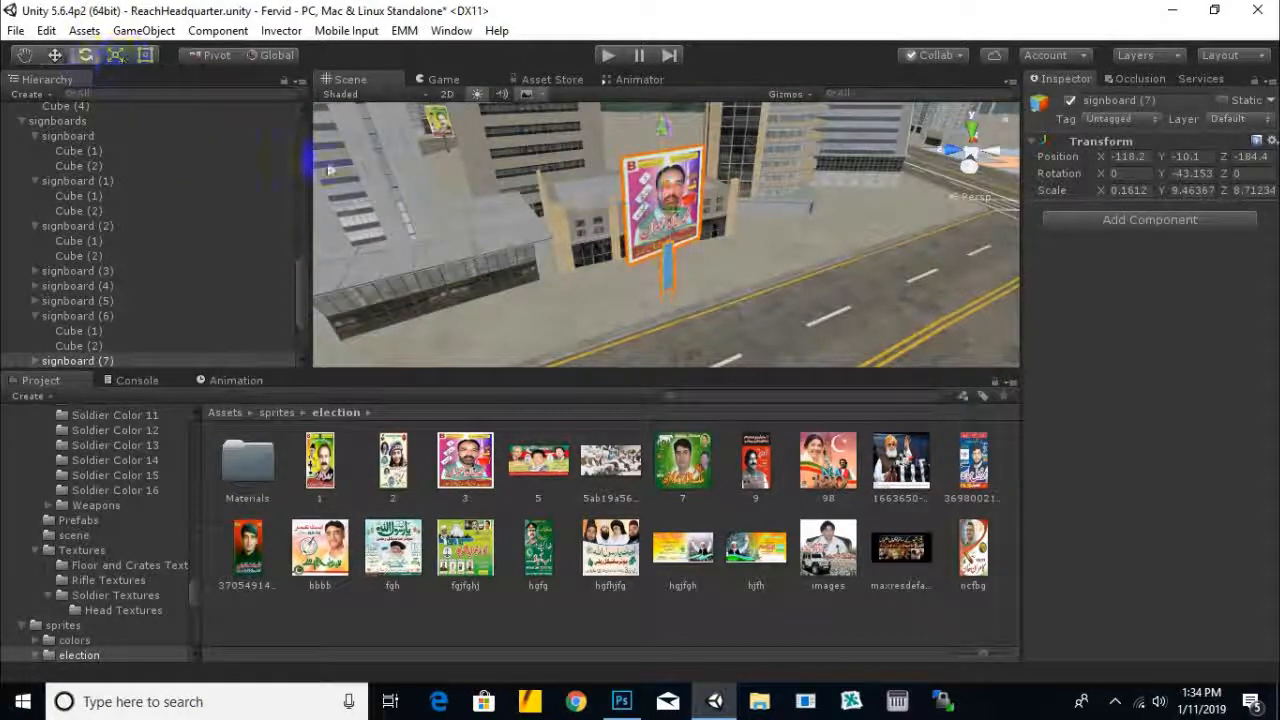
Rotate the signboard copy to about -167 degrees around Y and apply election poster 9 to its panel
{"action": "left_click_drag", "start_coordinate": [683, 250], "coordinate": [1060, 168]}
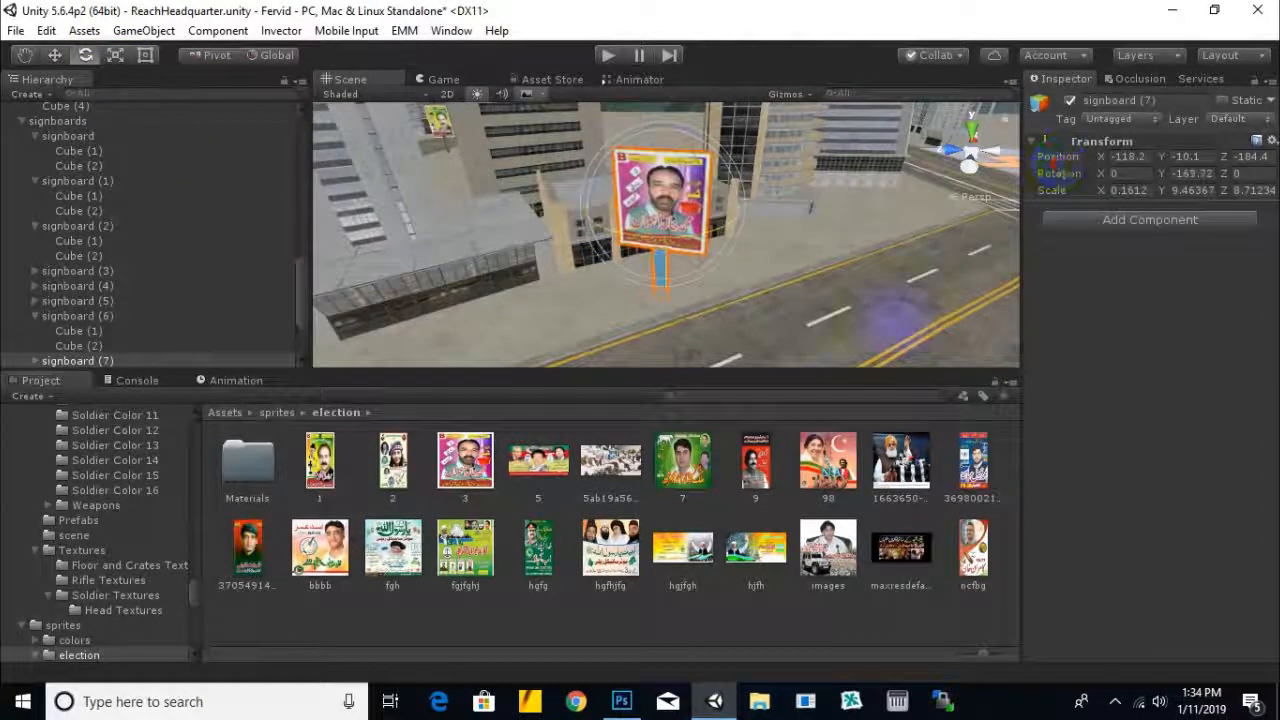
{"action": "left_click_drag", "start_coordinate": [700, 232], "coordinate": [743, 373]}
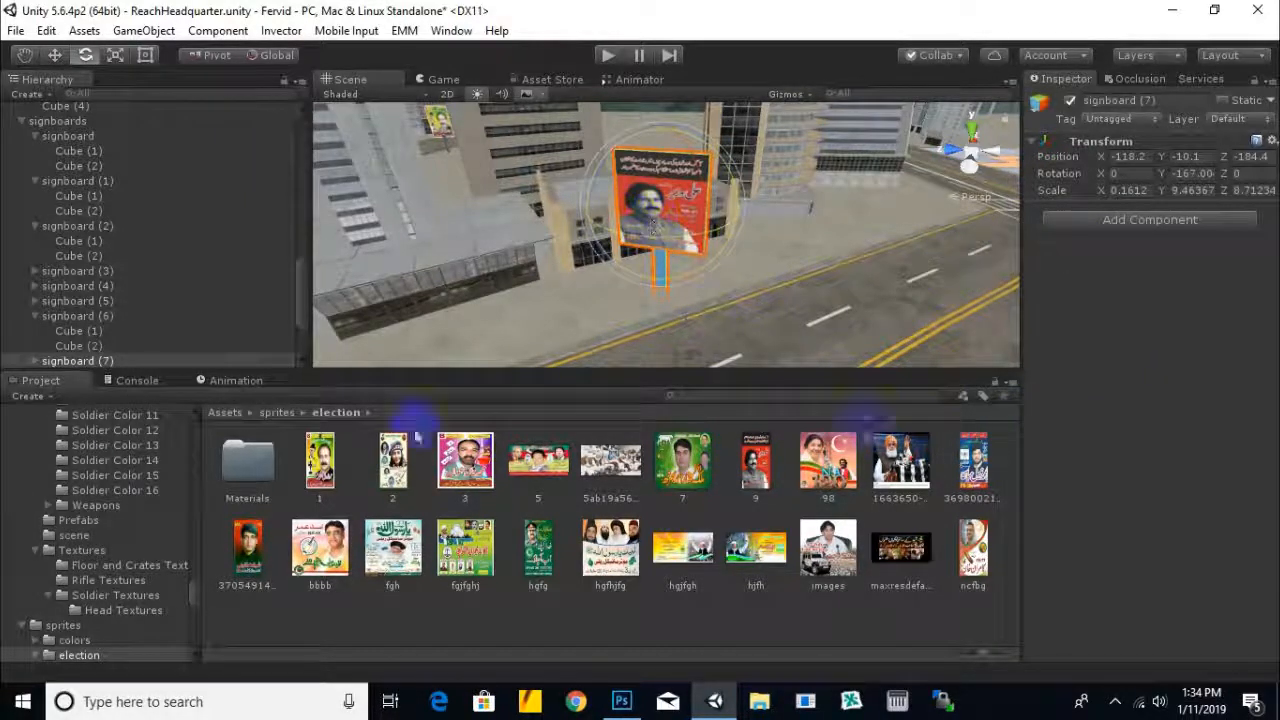
Set the shader of signboard (7)'s poster panel, Cube (1), to Nature/SpeedTree
{"action": "left_click", "coordinate": [34, 361]}
{"action": "scroll", "coordinate": [95, 290], "scroll_direction": "down", "scroll_amount": 3}
{"action": "left_click", "coordinate": [82, 264]}
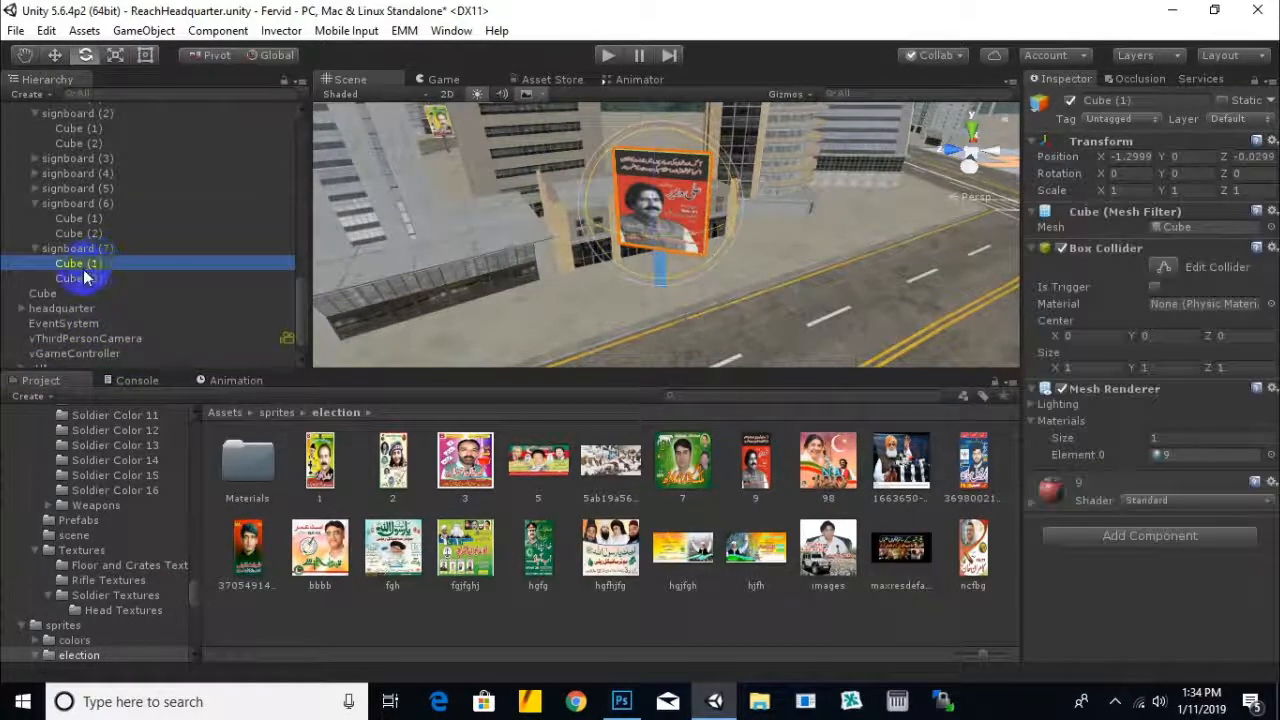
{"action": "left_click", "coordinate": [1200, 500]}
{"action": "mouse_move", "coordinate": [1108, 363]}
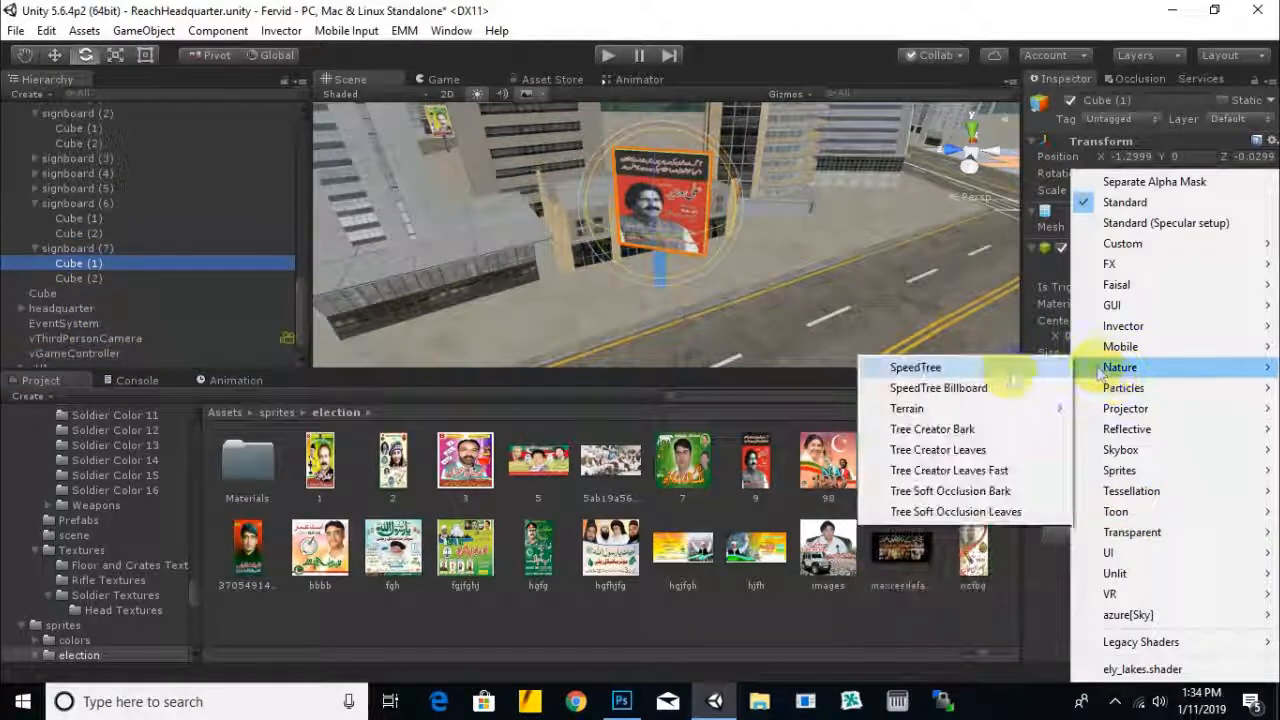
{"action": "left_click", "coordinate": [908, 368]}
Duplicate the whole red-poster signboard and move the copy along the road toward the crossroads near the headquarters
{"action": "scroll", "coordinate": [702, 276], "scroll_direction": "down", "scroll_amount": 3}
{"action": "double_click", "coordinate": [80, 248]}
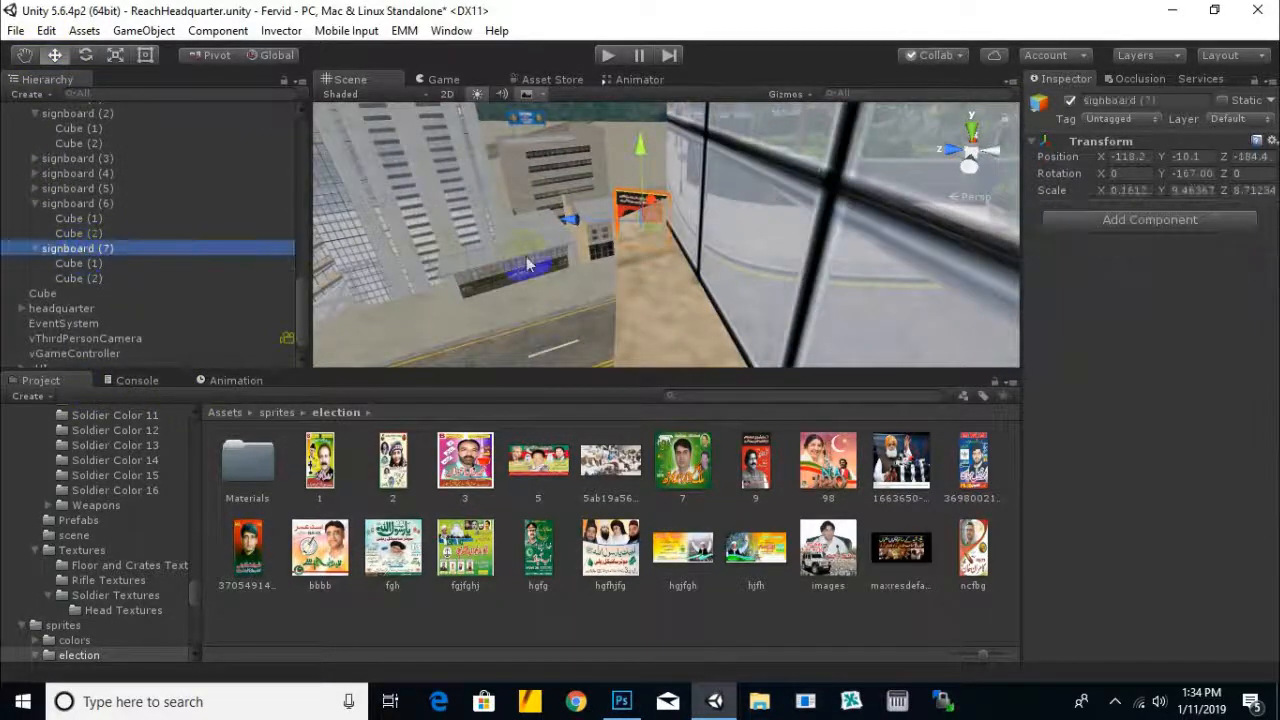
{"action": "key", "text": "w"}
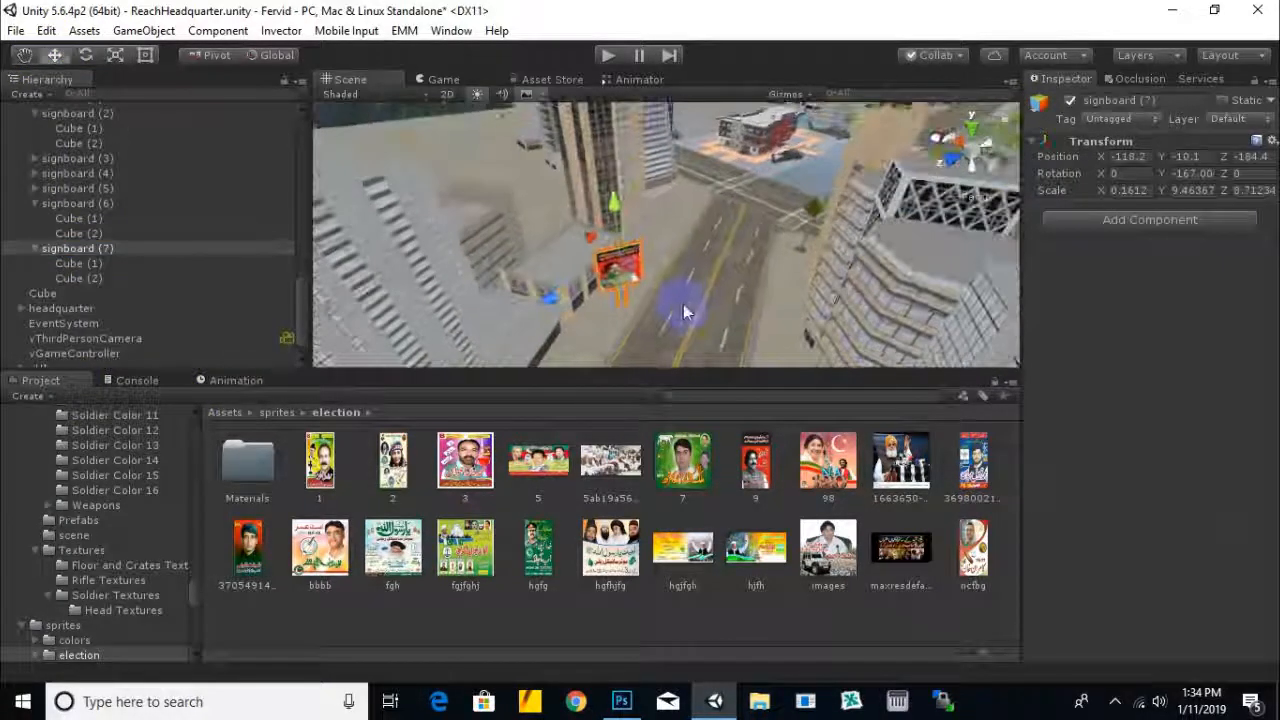
{"action": "key", "text": "ctrl+d"}
{"action": "left_click_drag", "start_coordinate": [548, 304], "coordinate": [757, 215]}
{"action": "middle_click_drag", "start_coordinate": [740, 240], "coordinate": [423, 386]}
{"action": "middle_click_drag", "start_coordinate": [556, 262], "coordinate": [592, 222]}
{"action": "scroll", "coordinate": [498, 305], "scroll_direction": "up", "scroll_amount": 1}
{"action": "left_click_drag", "start_coordinate": [447, 321], "coordinate": [645, 277]}
Fine-tune the new signboard's placement beside the pedestrian crossing to about X -122, Y -10.6 and Z -269.8
{"action": "scroll", "coordinate": [672, 258], "scroll_direction": "up", "scroll_amount": 2}
{"action": "middle_click_drag", "start_coordinate": [672, 254], "coordinate": [642, 243]}
{"action": "scroll", "coordinate": [600, 214], "scroll_direction": "up", "scroll_amount": 1}
{"action": "mouse_move", "coordinate": [575, 188]}
{"action": "left_mouse_down"}
{"action": "mouse_move", "coordinate": [600, 209]}
{"action": "mouse_move", "coordinate": [588, 200]}
{"action": "left_mouse_up"}
{"action": "left_click_drag", "start_coordinate": [530, 254], "coordinate": [515, 263]}
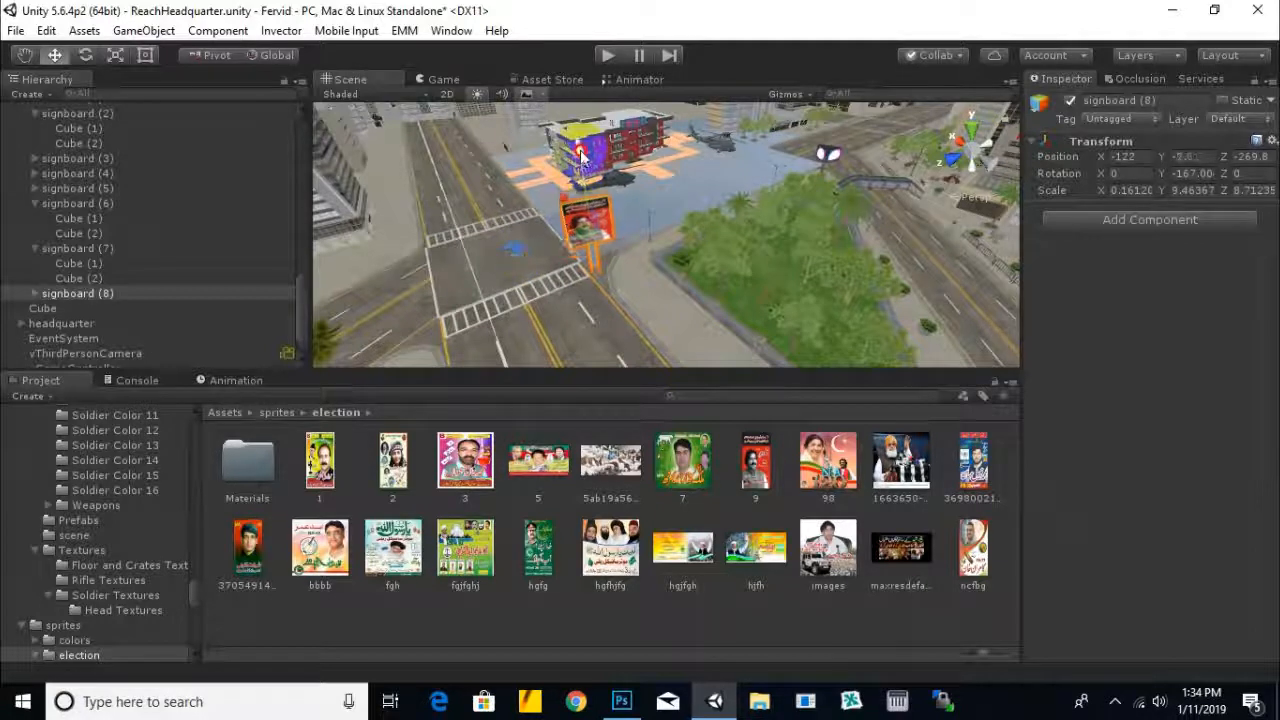
{"action": "middle_click_drag", "start_coordinate": [619, 139], "coordinate": [684, 151]}
{"action": "left_click_drag", "start_coordinate": [624, 287], "coordinate": [313, 282], "text": "alt"}
{"action": "mouse_move", "coordinate": [560, 280]}
{"action": "middle_mouse_down"}
{"action": "mouse_move", "coordinate": [706, 300]}
{"action": "mouse_move", "coordinate": [510, 232]}
{"action": "middle_mouse_up"}
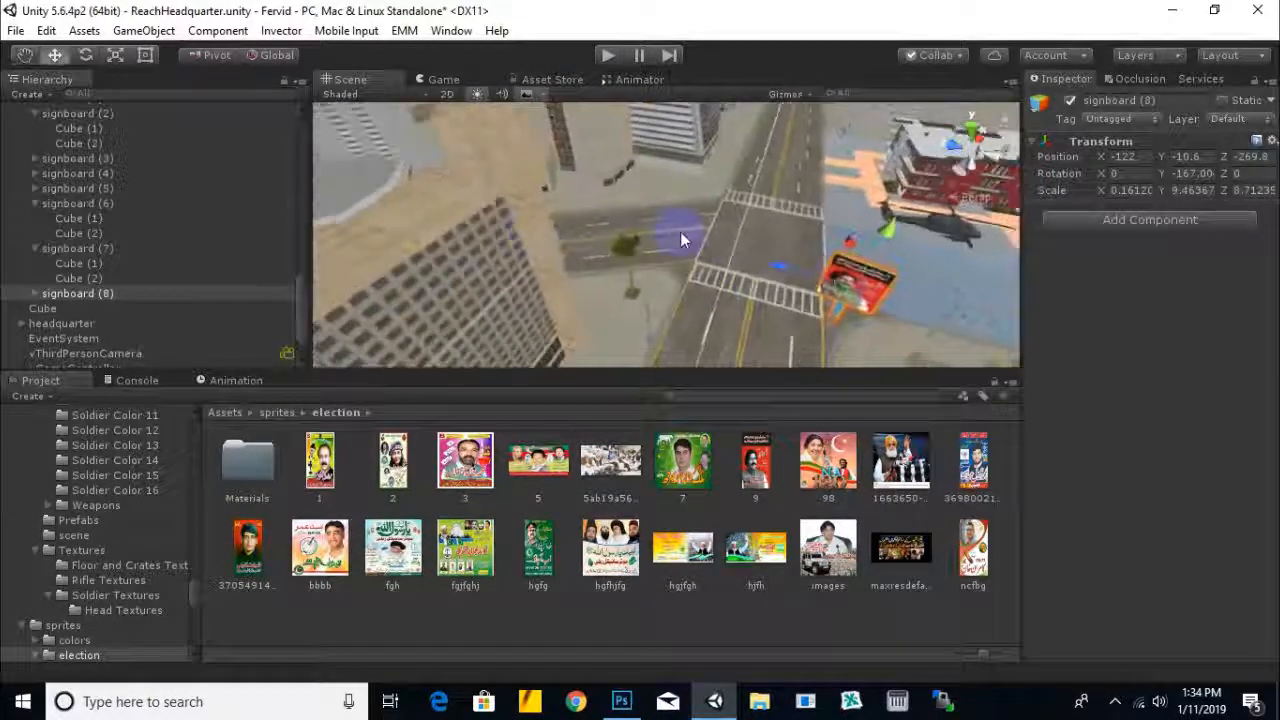
{"action": "middle_click_drag", "start_coordinate": [692, 236], "coordinate": [627, 229]}
{"action": "middle_click_drag", "start_coordinate": [722, 222], "coordinate": [588, 245]}
{"action": "left_click_drag", "start_coordinate": [588, 246], "coordinate": [704, 312], "text": "alt"}
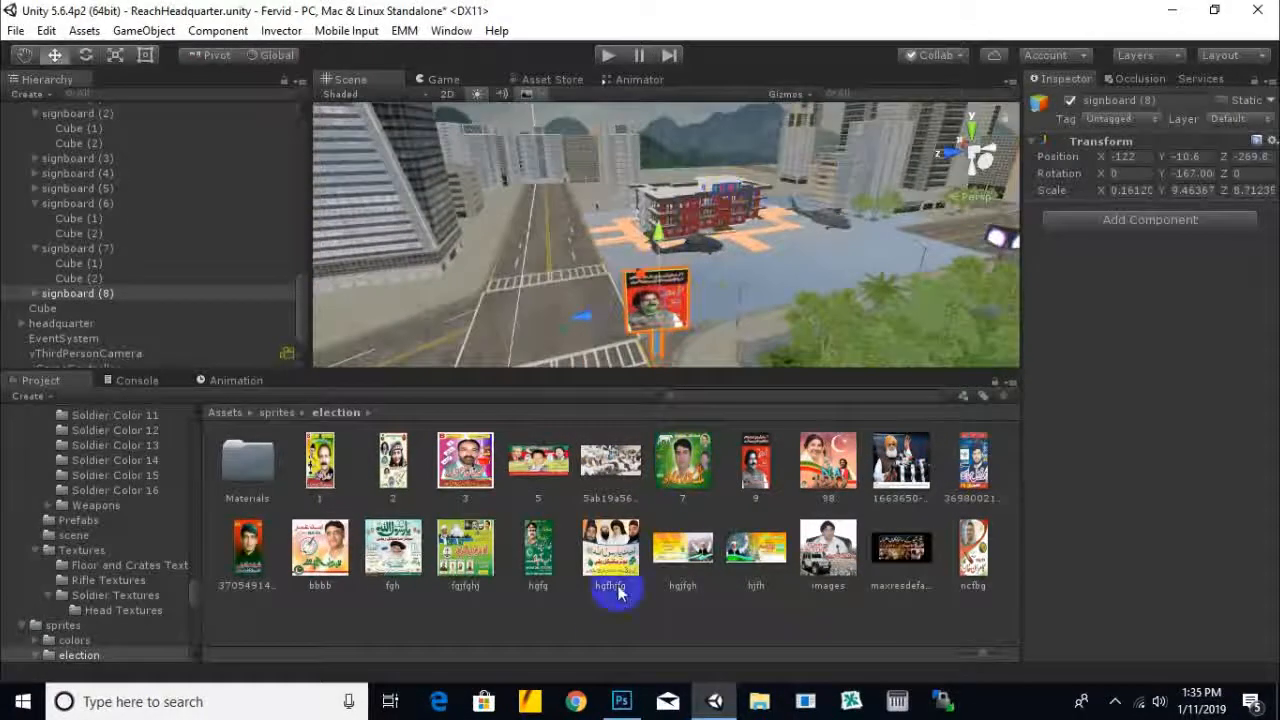
Switch to Chrome and open cgtrader.com
{"action": "left_click", "coordinate": [576, 701]}
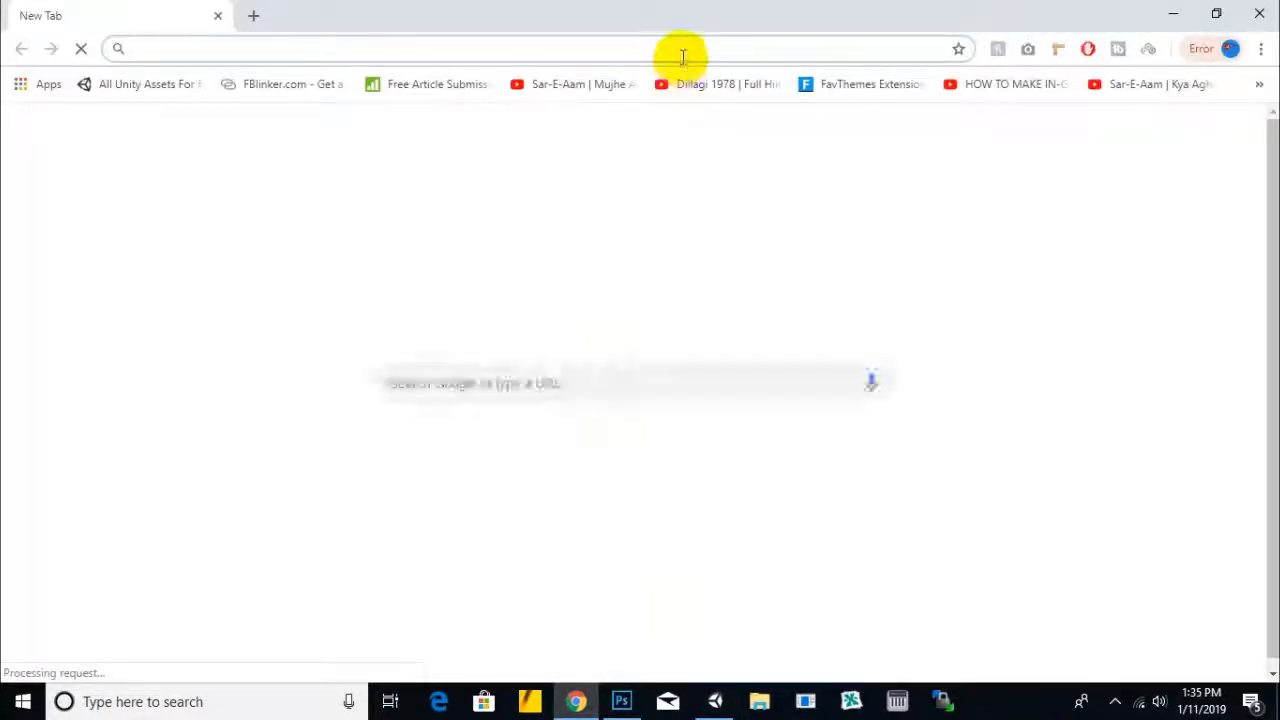
{"action": "type", "text": "c"}
{"action": "key", "text": "Return"}
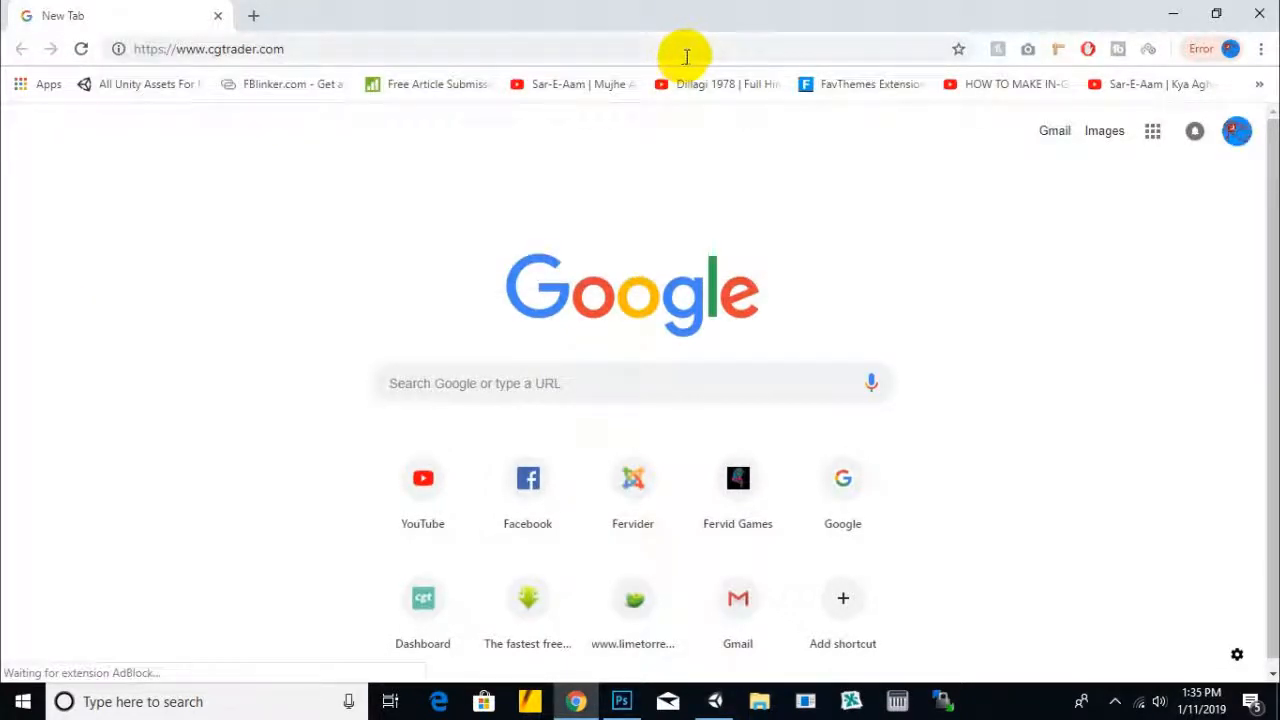
{"action": "left_click", "coordinate": [715, 701]}
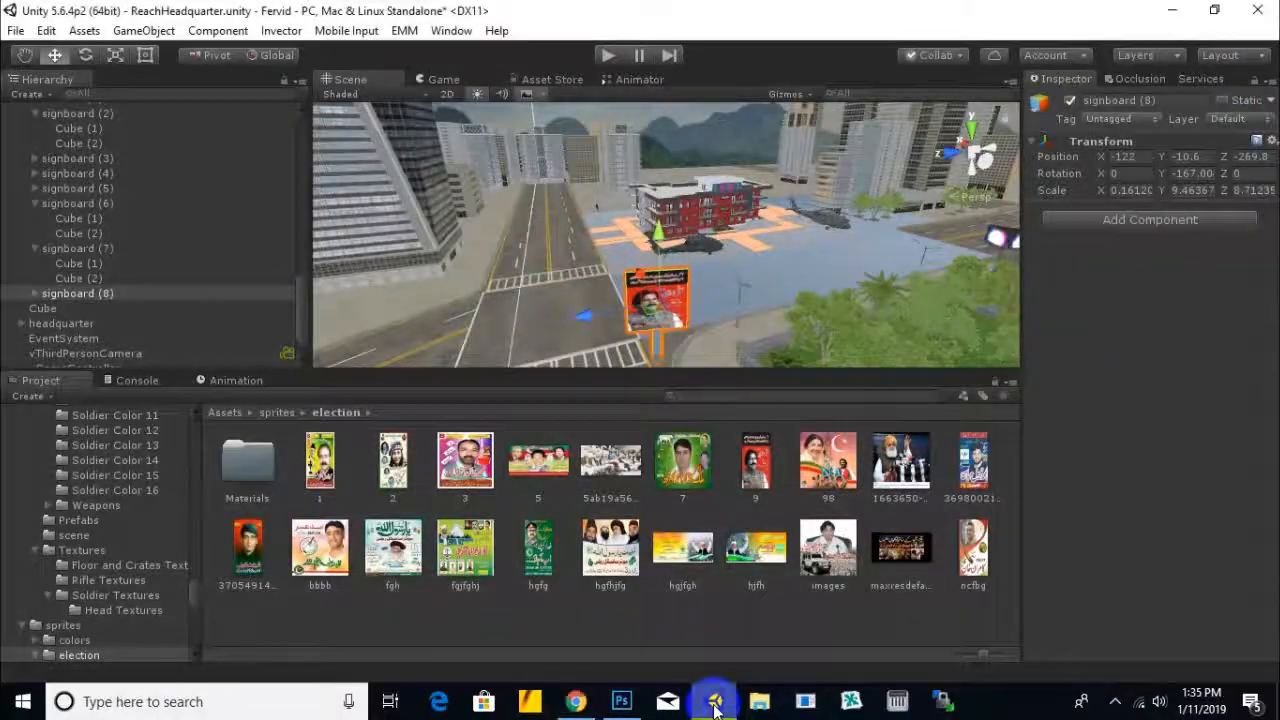
{"action": "left_click", "coordinate": [715, 704]}
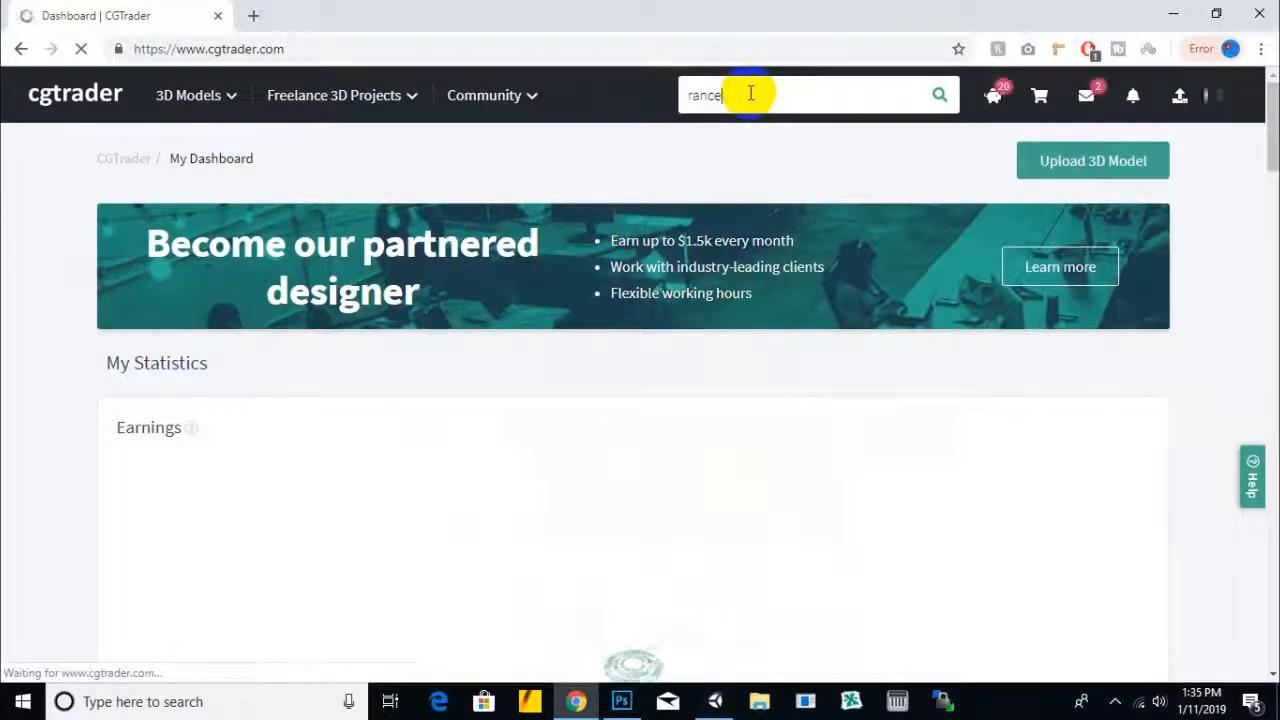
Search CGTrader's 3D models for "rance" and for "rance entrance"
{"action": "key", "text": "Return"}
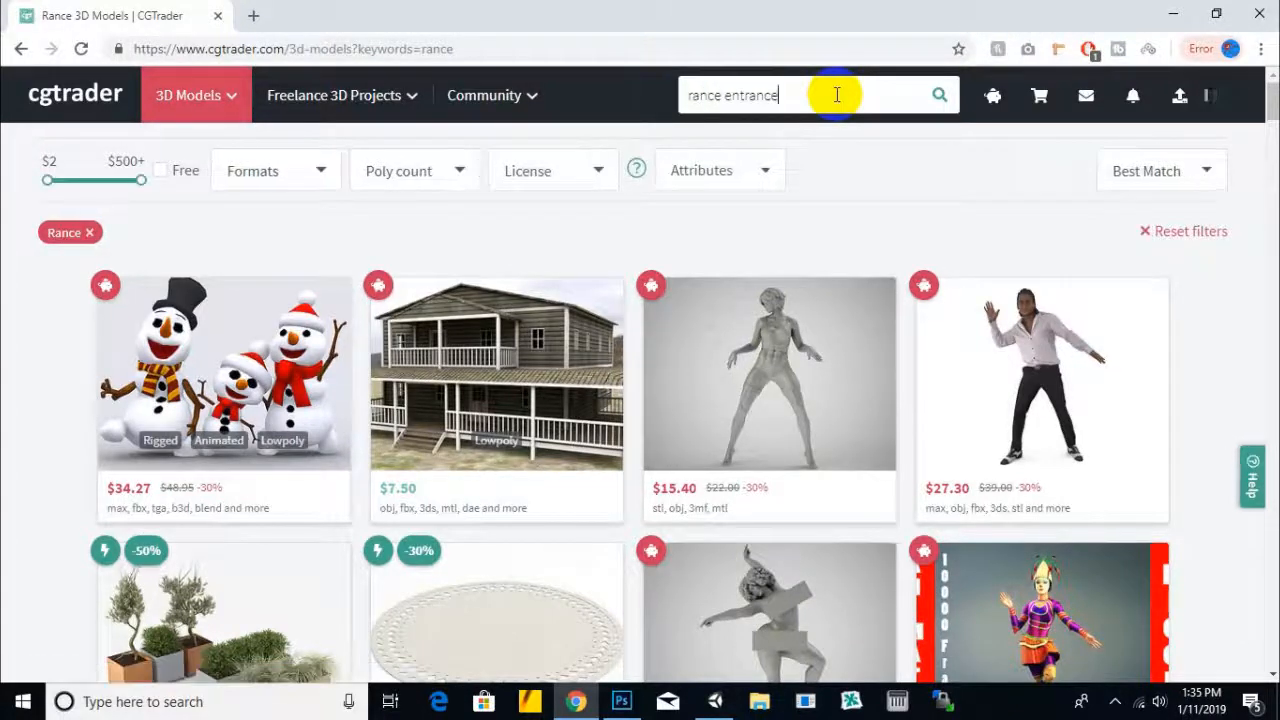
{"action": "key", "text": "Return"}
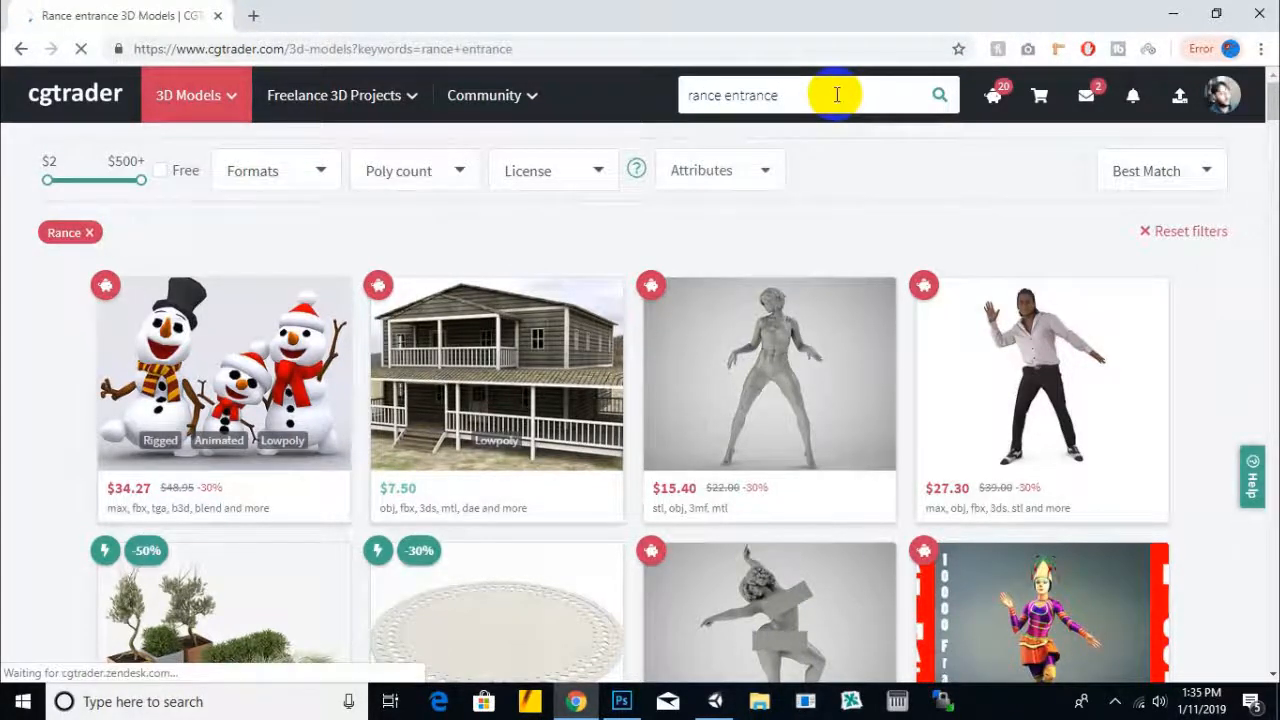
Change the model search to "no entrance" and look through the results
{"action": "left_click", "coordinate": [795, 92]}
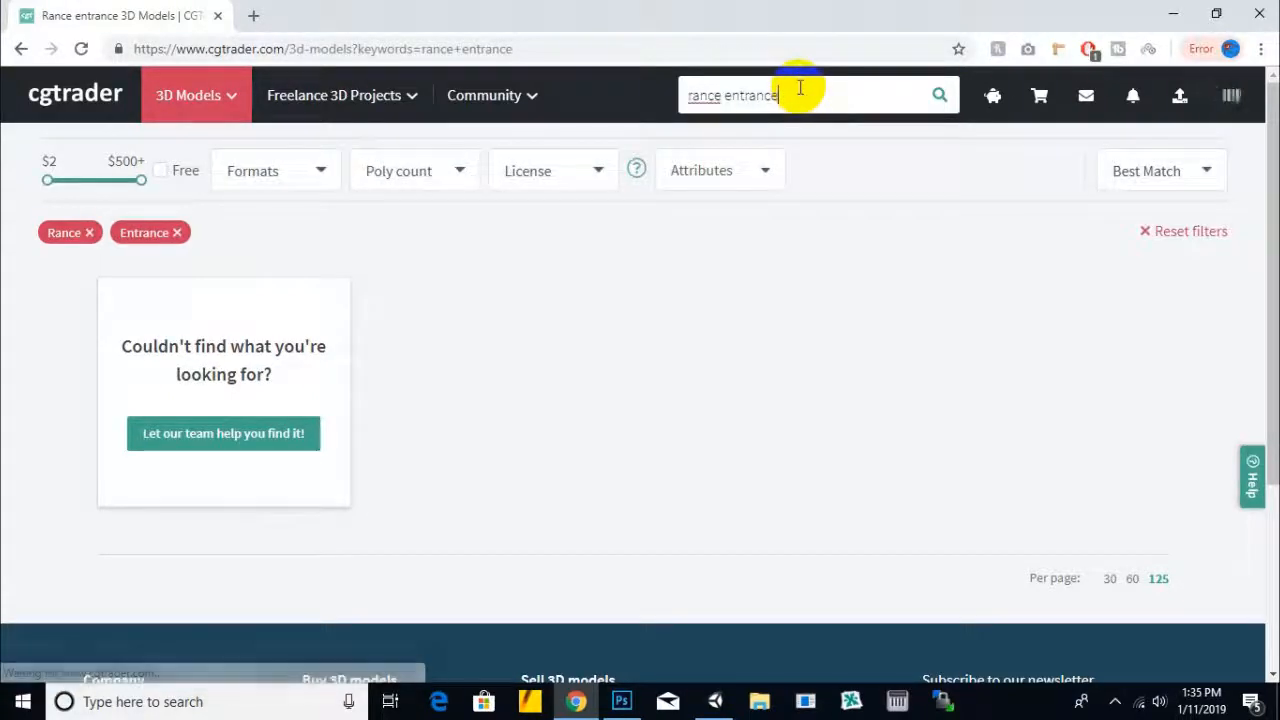
{"action": "left_click", "coordinate": [722, 98]}
{"action": "key", "text": "shift+Home"}
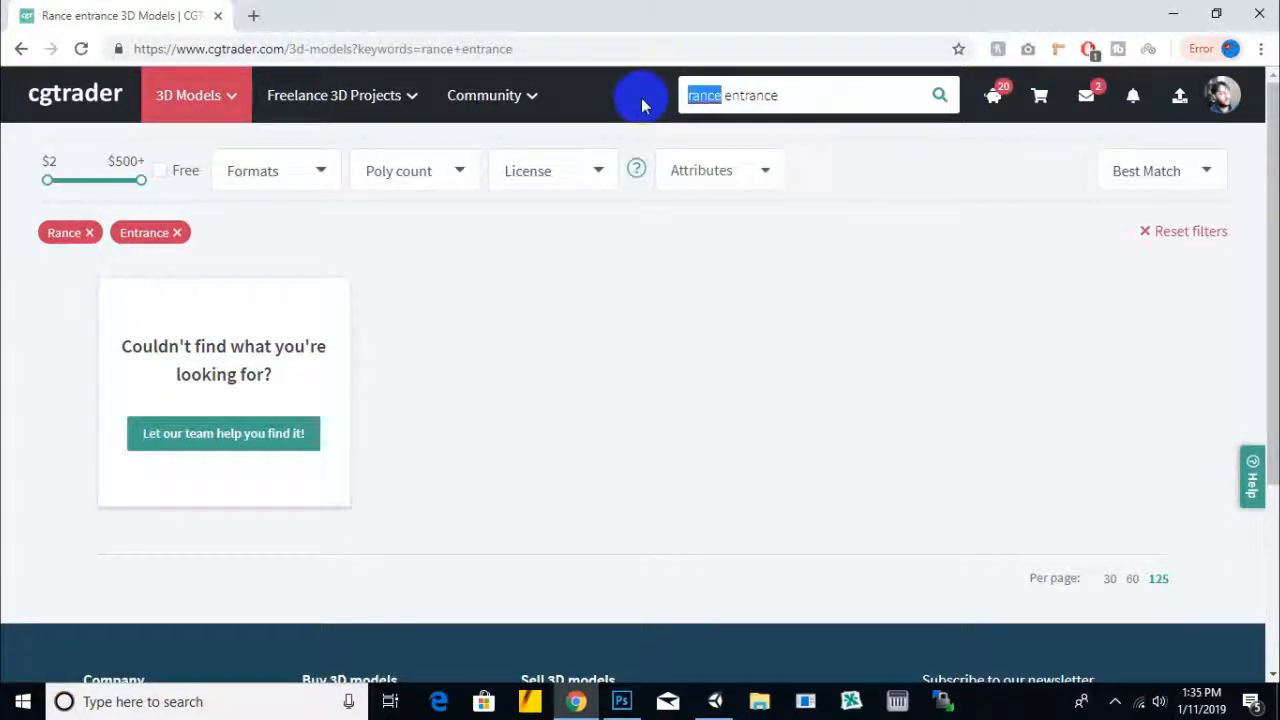
{"action": "type", "text": "no"}
{"action": "key", "text": "Return"}
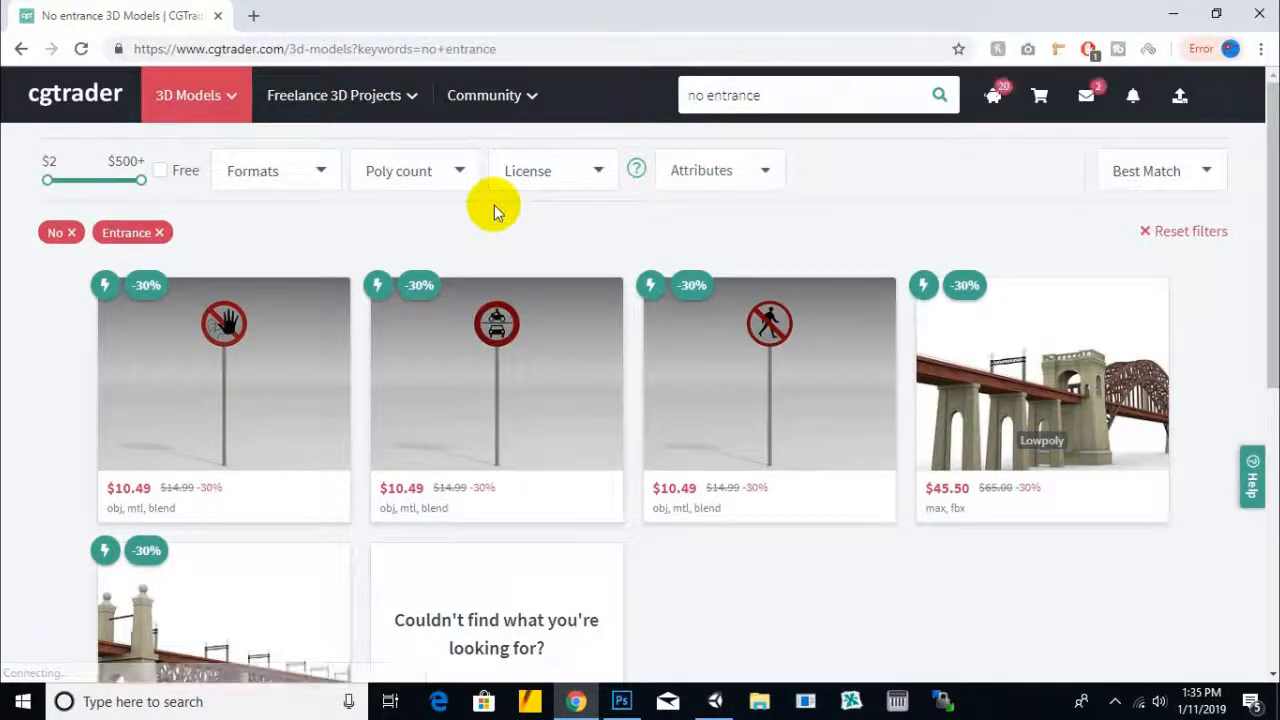
{"action": "scroll", "coordinate": [497, 212], "scroll_direction": "down", "scroll_amount": 3}
{"action": "scroll", "coordinate": [497, 212], "scroll_direction": "up", "scroll_amount": 3}
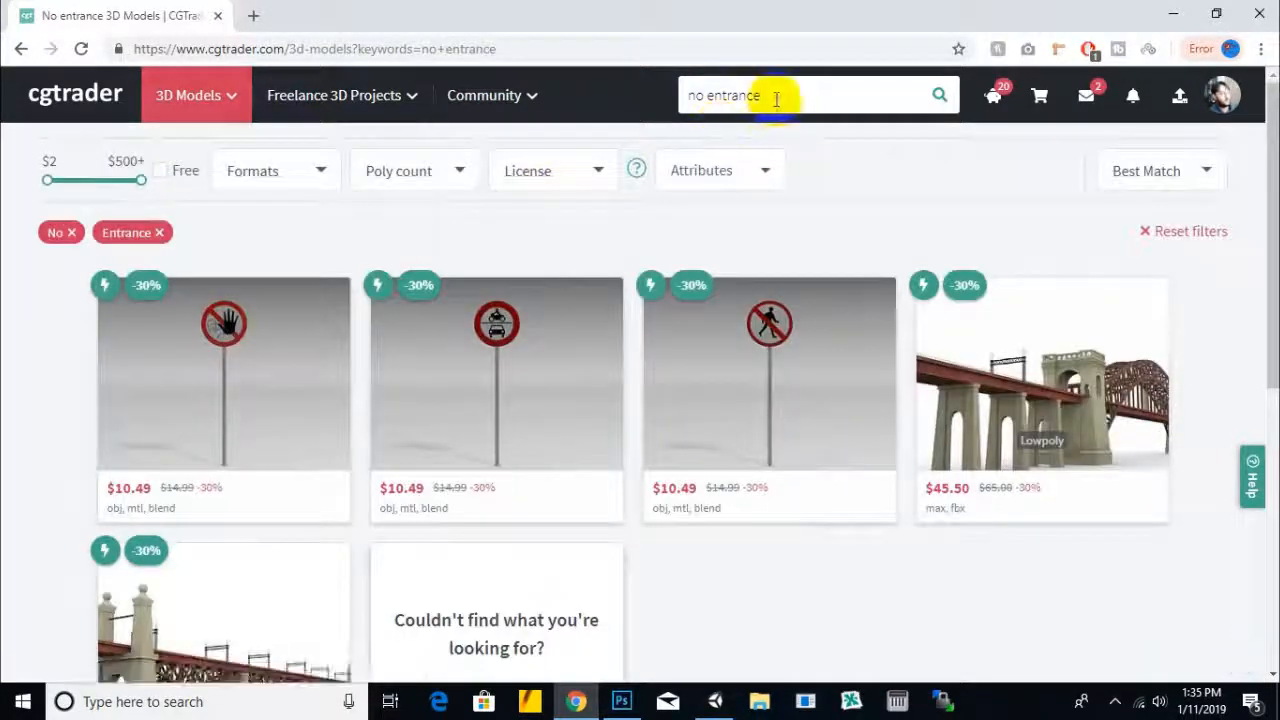
Search CGTrader's models for "military" and limit the results to free models
{"action": "left_click_drag", "start_coordinate": [777, 94], "coordinate": [598, 103]}
{"action": "type", "text": "m"}
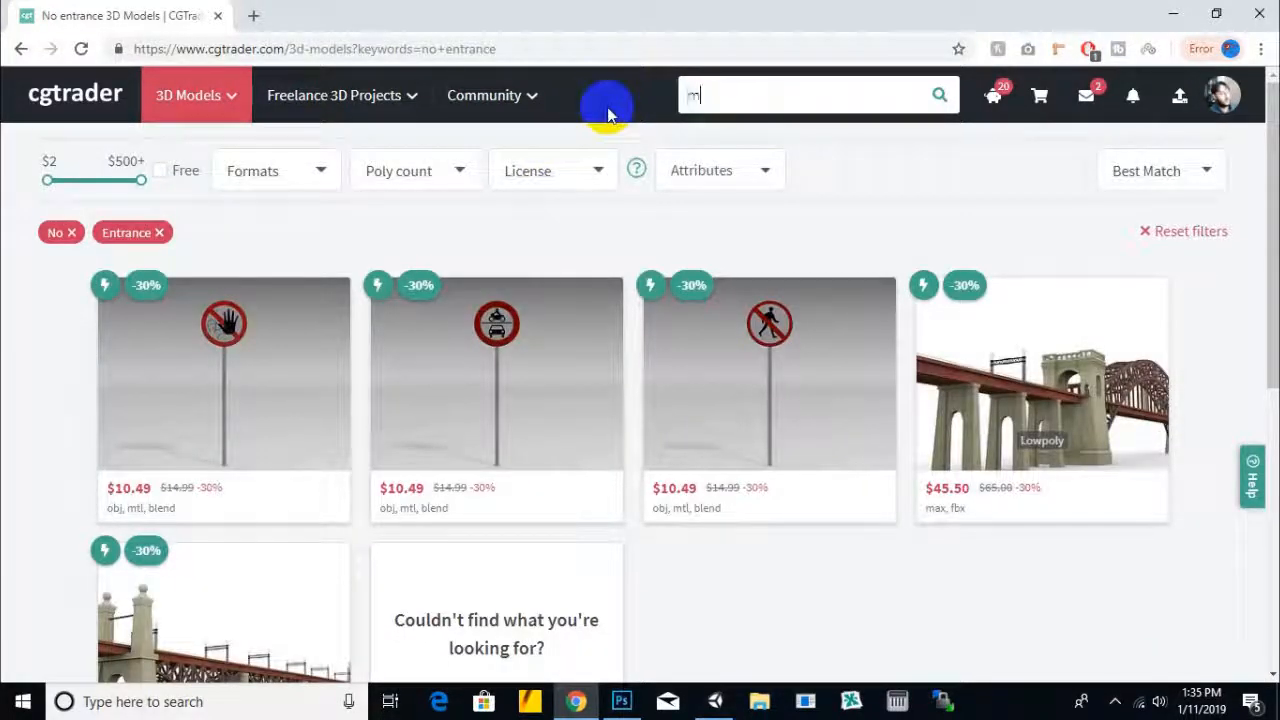
{"action": "type", "text": "ilit"}
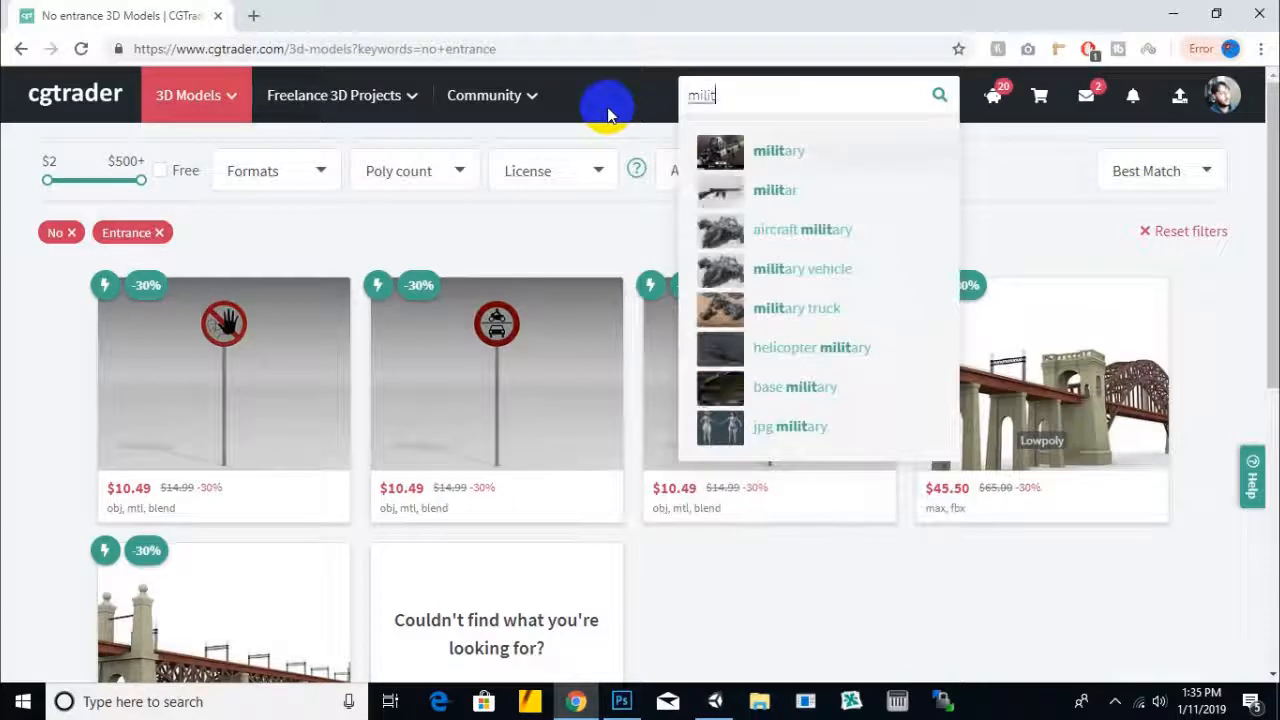
{"action": "left_click", "coordinate": [855, 150]}
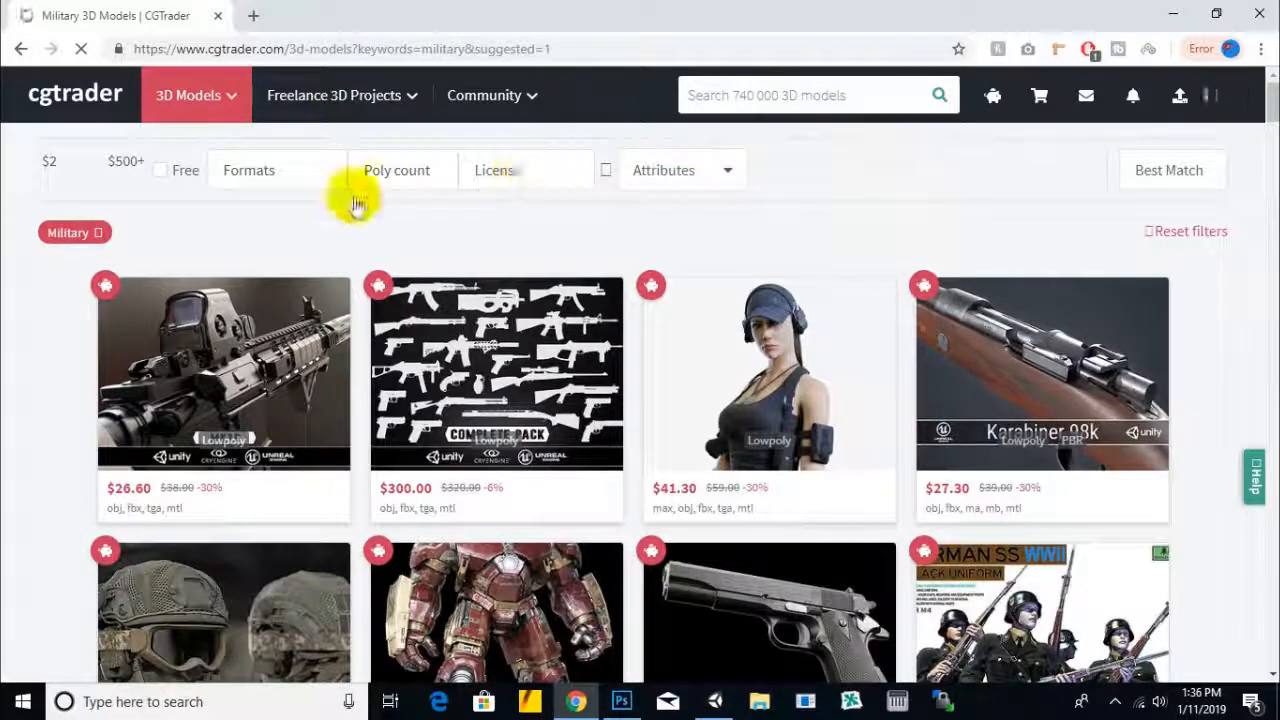
{"action": "left_click", "coordinate": [160, 170]}
{"action": "scroll", "coordinate": [252, 214], "scroll_direction": "down", "scroll_amount": 2}
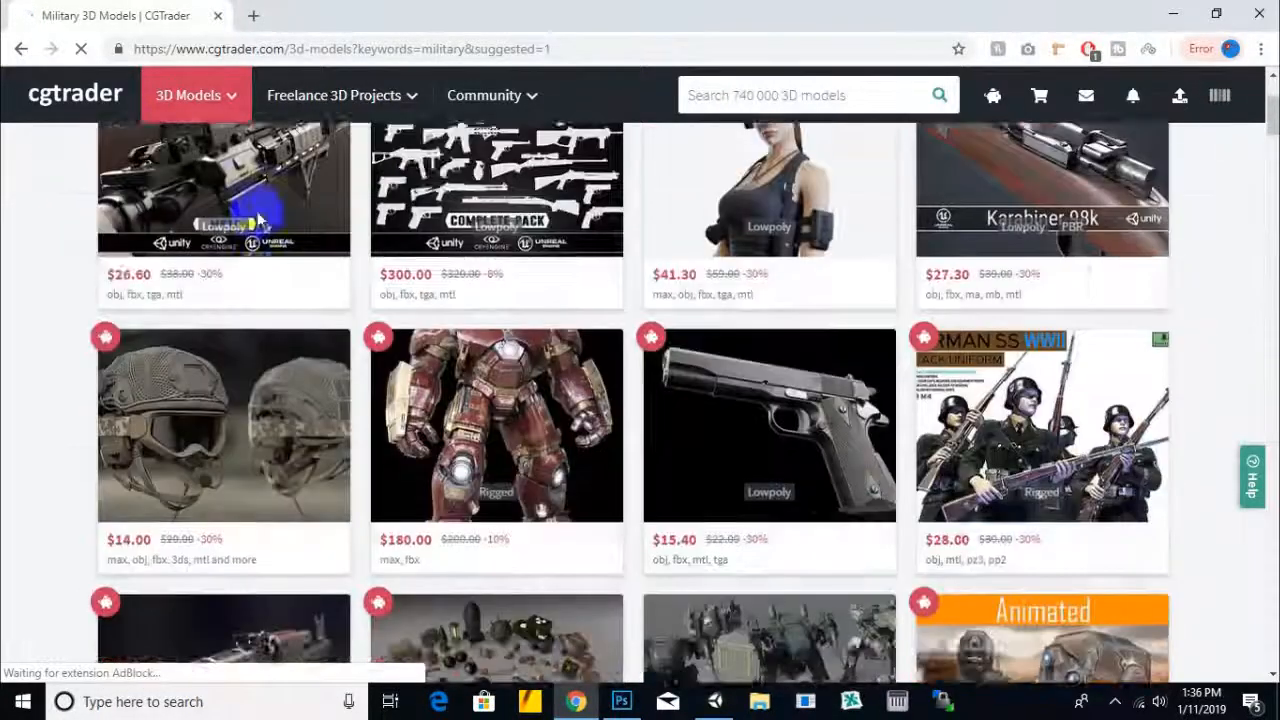
{"action": "scroll", "coordinate": [257, 219], "scroll_direction": "down", "scroll_amount": 1}
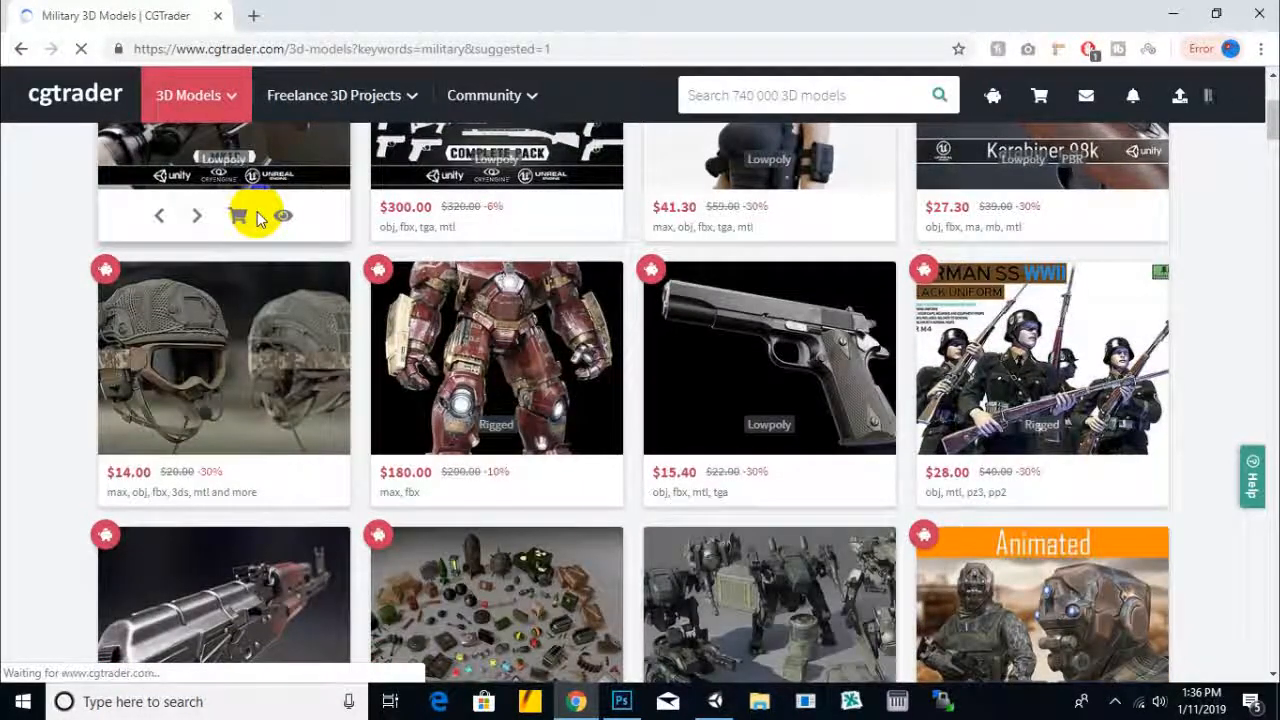
{"action": "scroll", "coordinate": [230, 224], "scroll_direction": "down", "scroll_amount": 1}
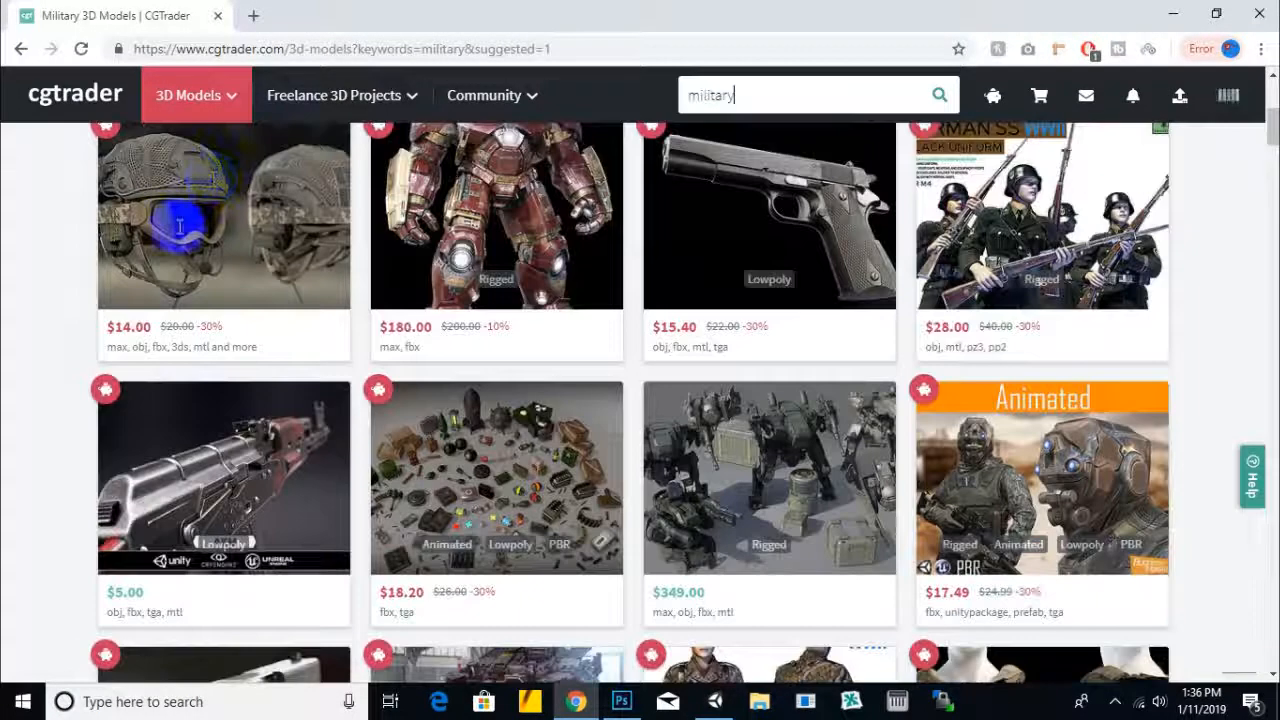
{"action": "scroll", "coordinate": [193, 228], "scroll_direction": "down", "scroll_amount": 3}
{"action": "left_click", "coordinate": [160, 170]}
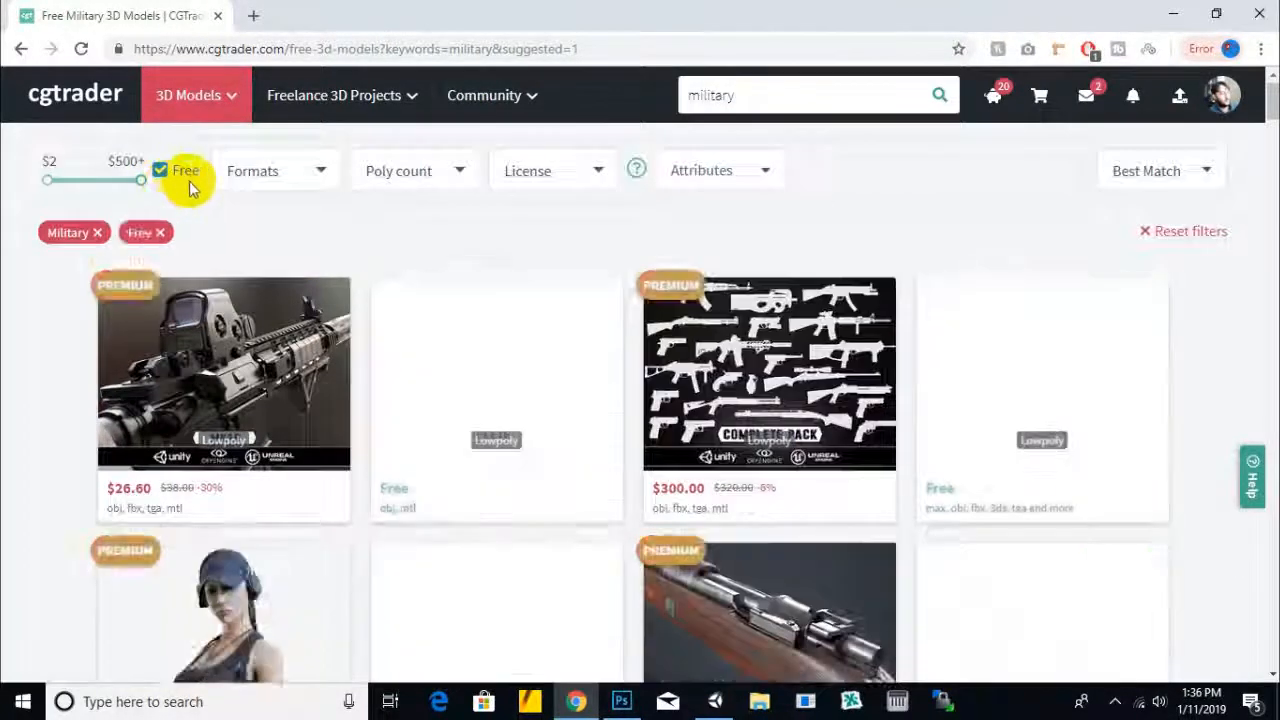
Look through the free military models for props suited to the headquarters scene
{"action": "scroll", "coordinate": [190, 182], "scroll_direction": "down", "scroll_amount": 1}
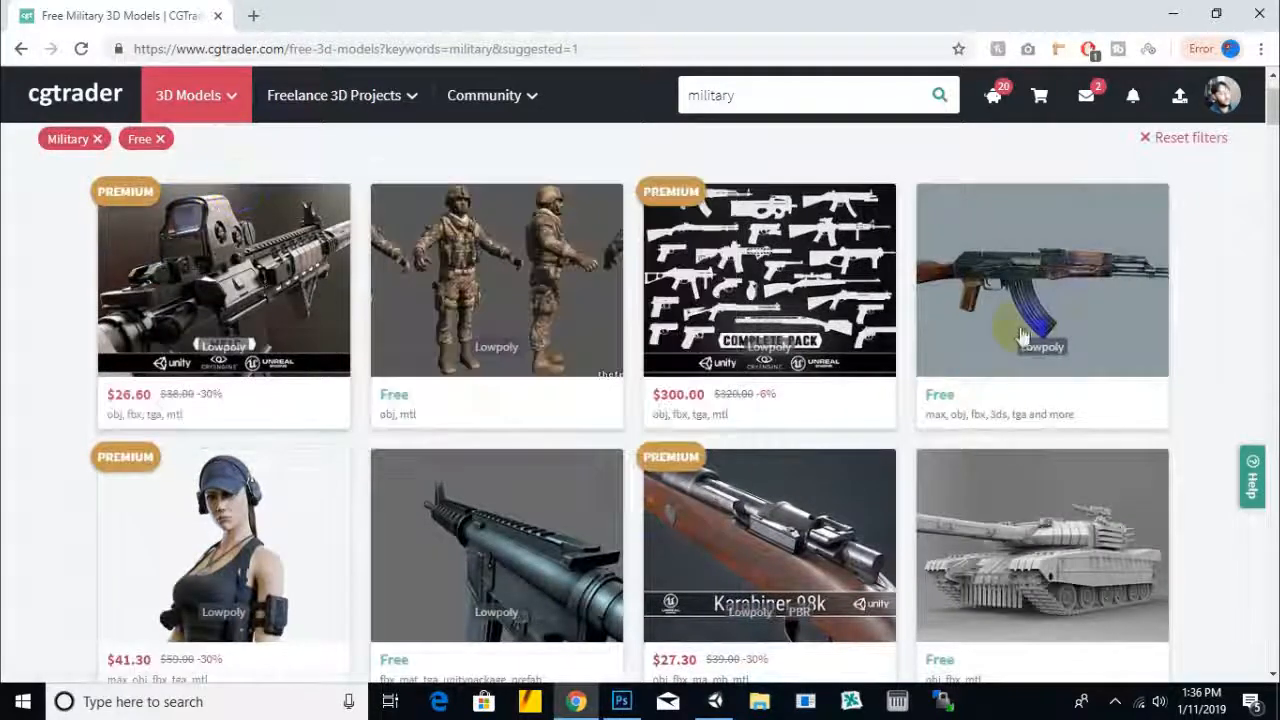
{"action": "scroll", "coordinate": [1017, 331], "scroll_direction": "down", "scroll_amount": 4}
{"action": "scroll", "coordinate": [800, 350], "scroll_direction": "down", "scroll_amount": 7}
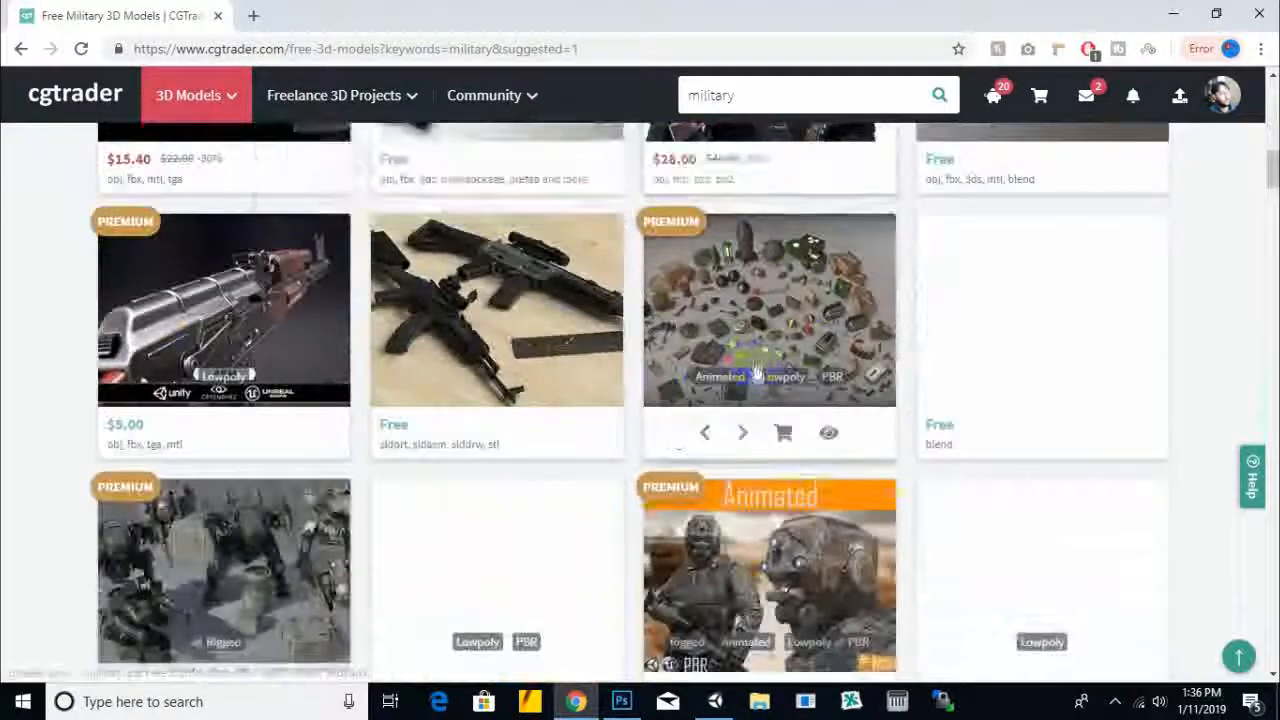
{"action": "scroll", "coordinate": [760, 365], "scroll_direction": "down", "scroll_amount": 3}
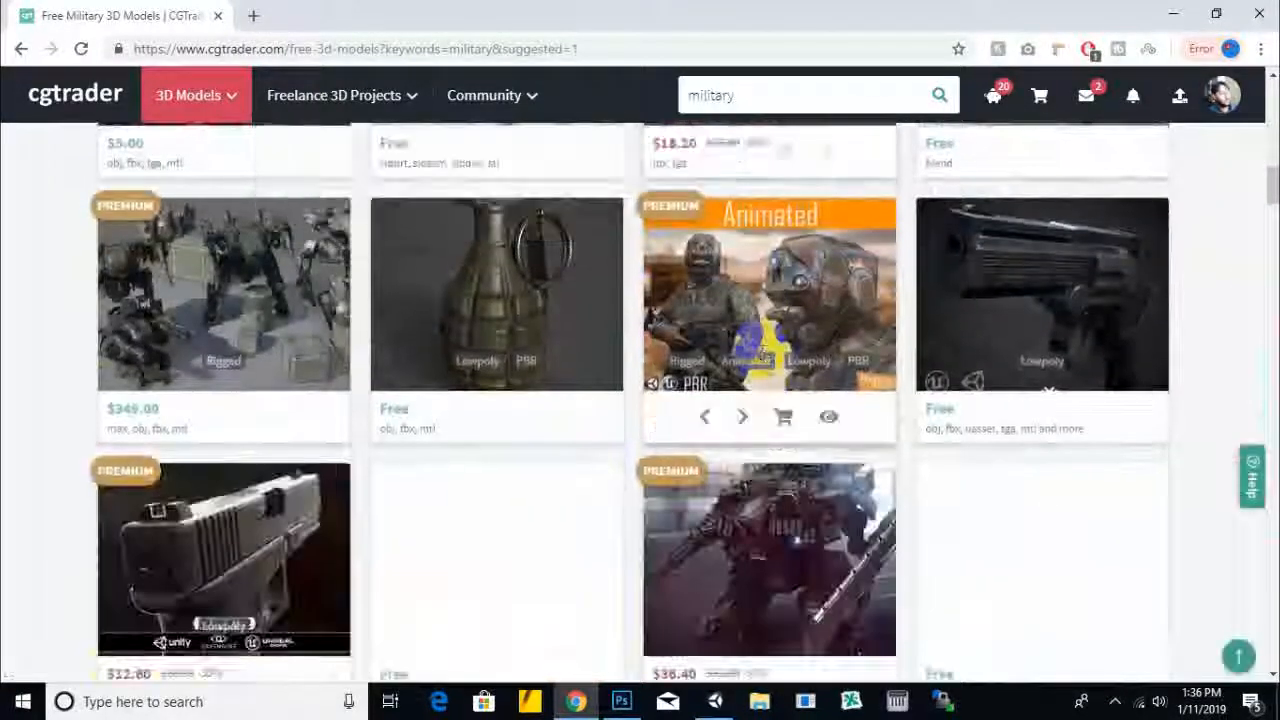
{"action": "scroll", "coordinate": [760, 355], "scroll_direction": "down", "scroll_amount": 5}
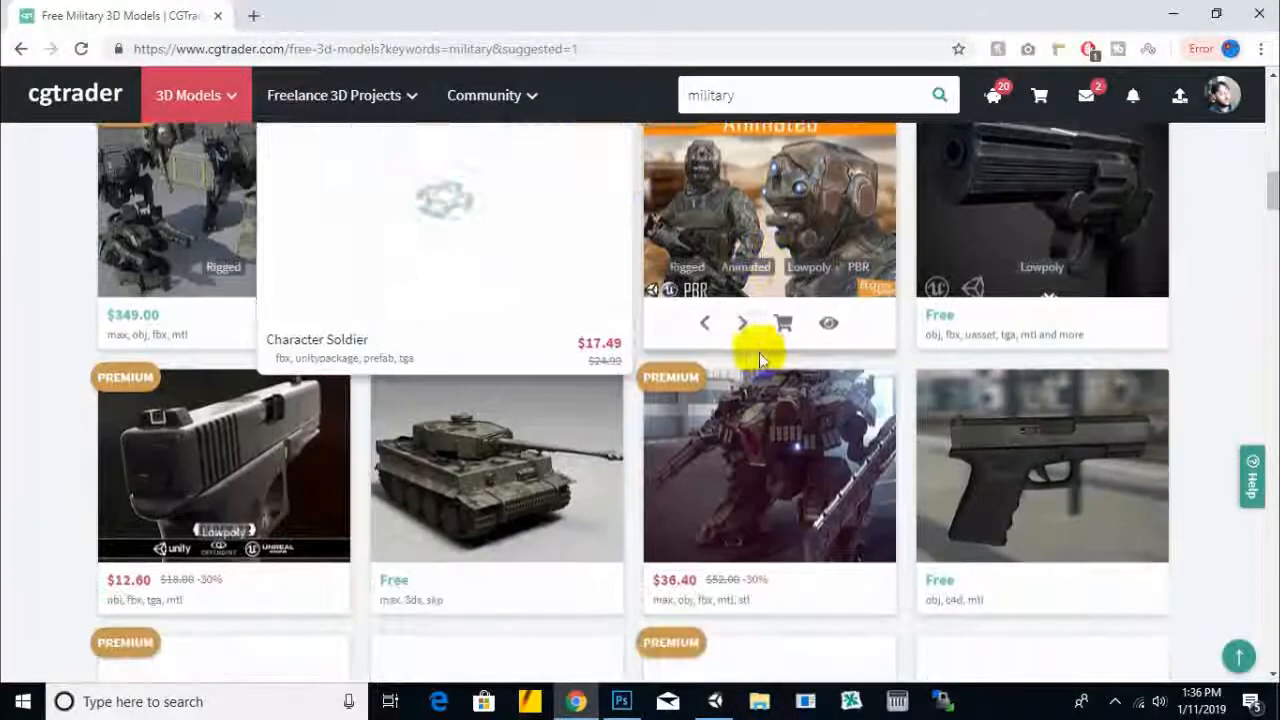
{"action": "scroll", "coordinate": [760, 360], "scroll_direction": "down", "scroll_amount": 1}
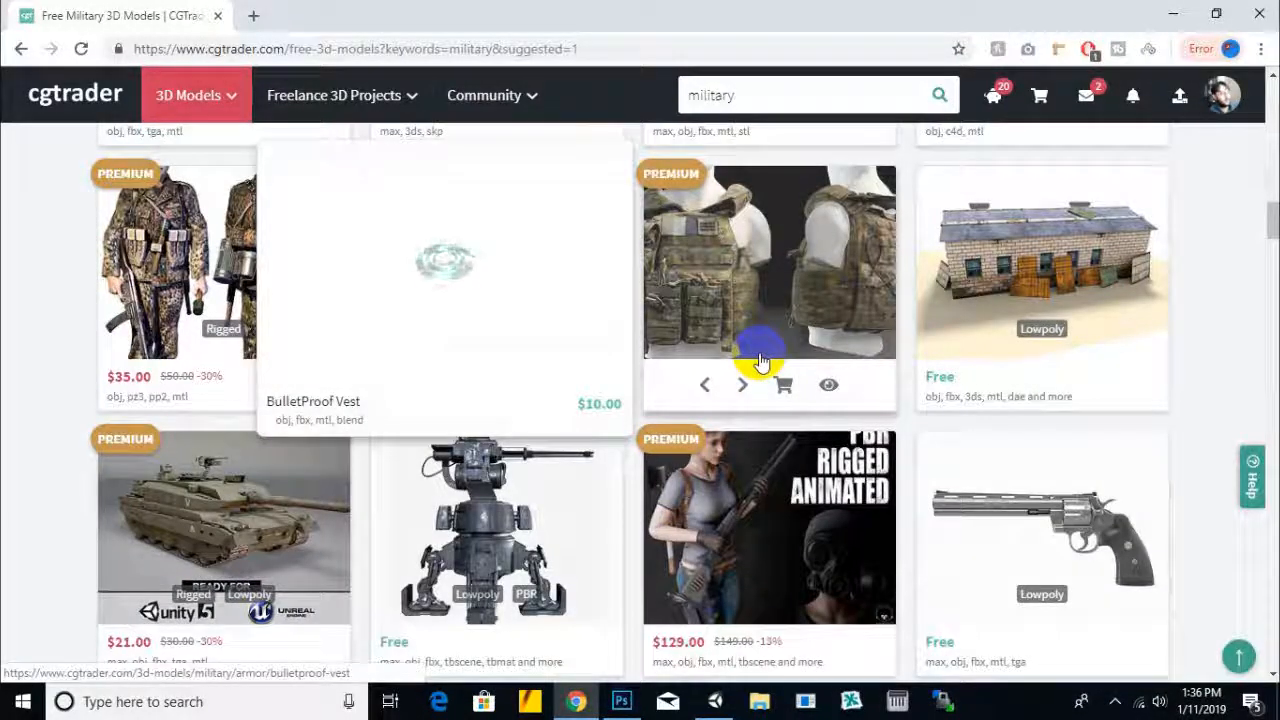
{"action": "scroll", "coordinate": [760, 360], "scroll_direction": "down", "scroll_amount": 2}
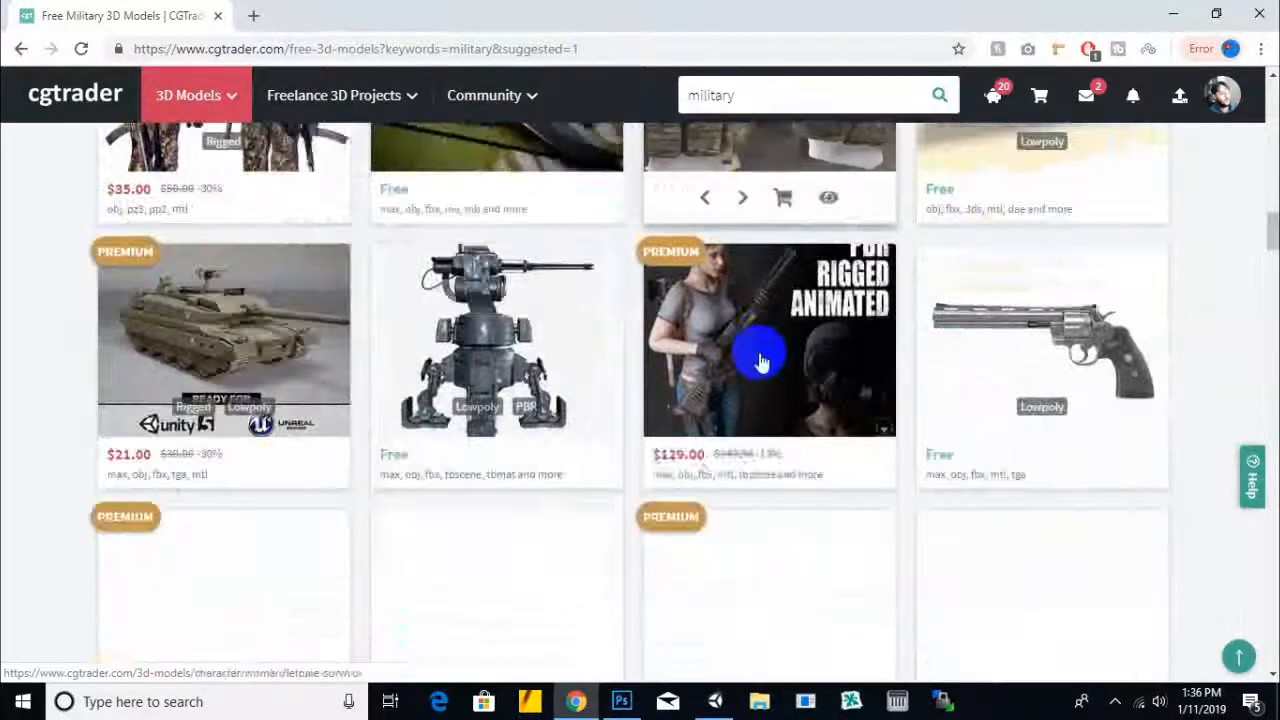
{"action": "scroll", "coordinate": [757, 352], "scroll_direction": "down", "scroll_amount": 1}
{"action": "scroll", "coordinate": [757, 350], "scroll_direction": "down", "scroll_amount": 3}
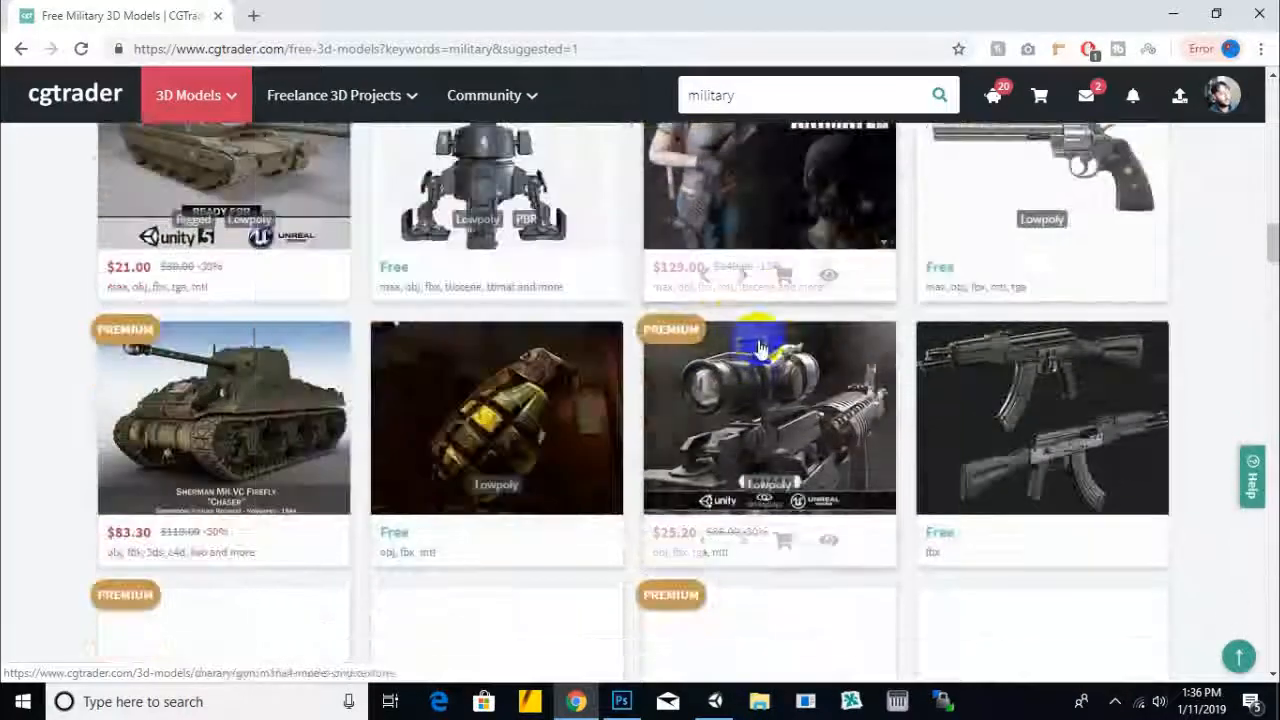
{"action": "scroll", "coordinate": [752, 349], "scroll_direction": "up", "scroll_amount": 4}
{"action": "scroll", "coordinate": [763, 355], "scroll_direction": "up", "scroll_amount": 1}
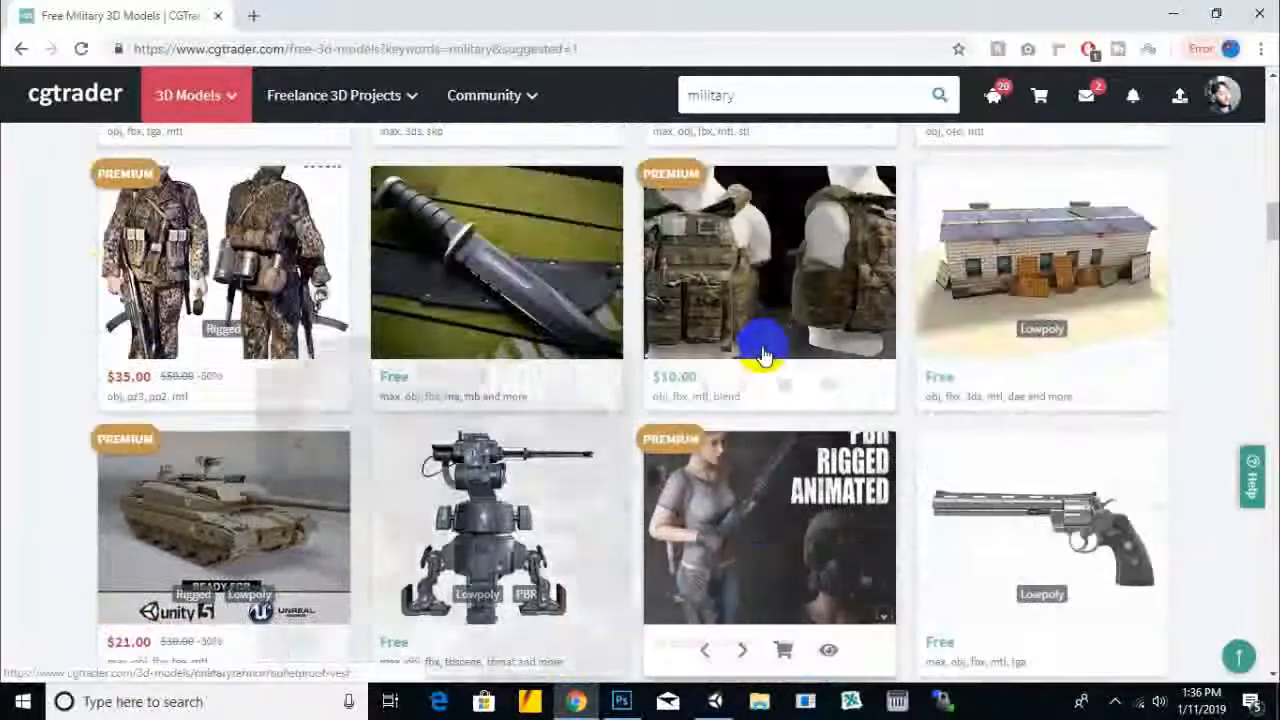
{"action": "scroll", "coordinate": [763, 355], "scroll_direction": "down", "scroll_amount": 10}
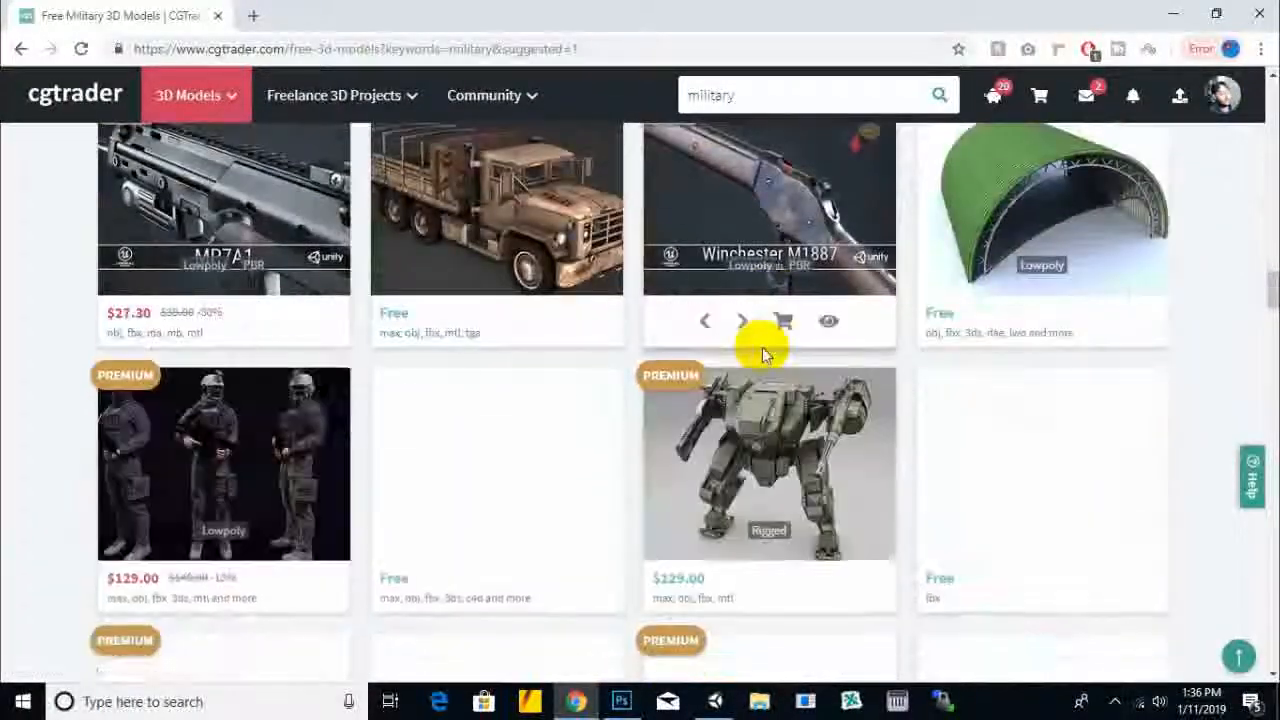
{"action": "scroll", "coordinate": [762, 355], "scroll_direction": "down", "scroll_amount": 3}
{"action": "scroll", "coordinate": [762, 352], "scroll_direction": "down", "scroll_amount": 4}
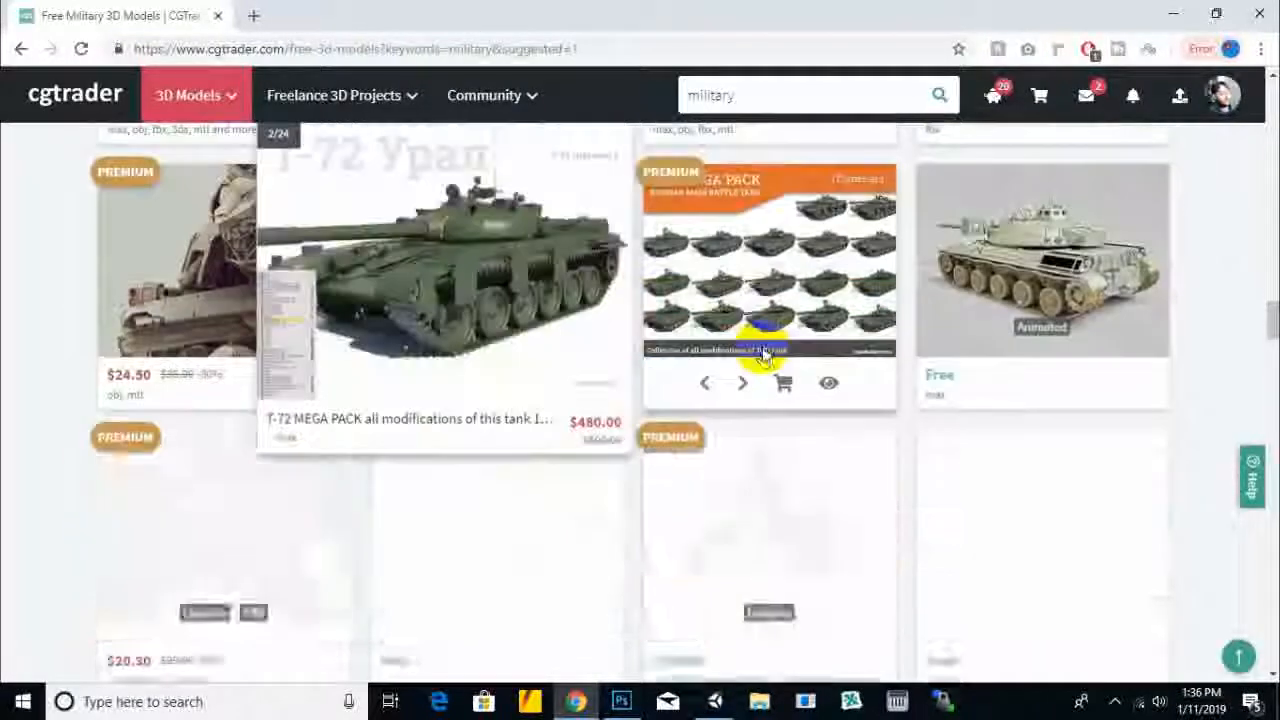
{"action": "scroll", "coordinate": [764, 357], "scroll_direction": "down", "scroll_amount": 2}
{"action": "scroll", "coordinate": [763, 355], "scroll_direction": "down", "scroll_amount": 8}
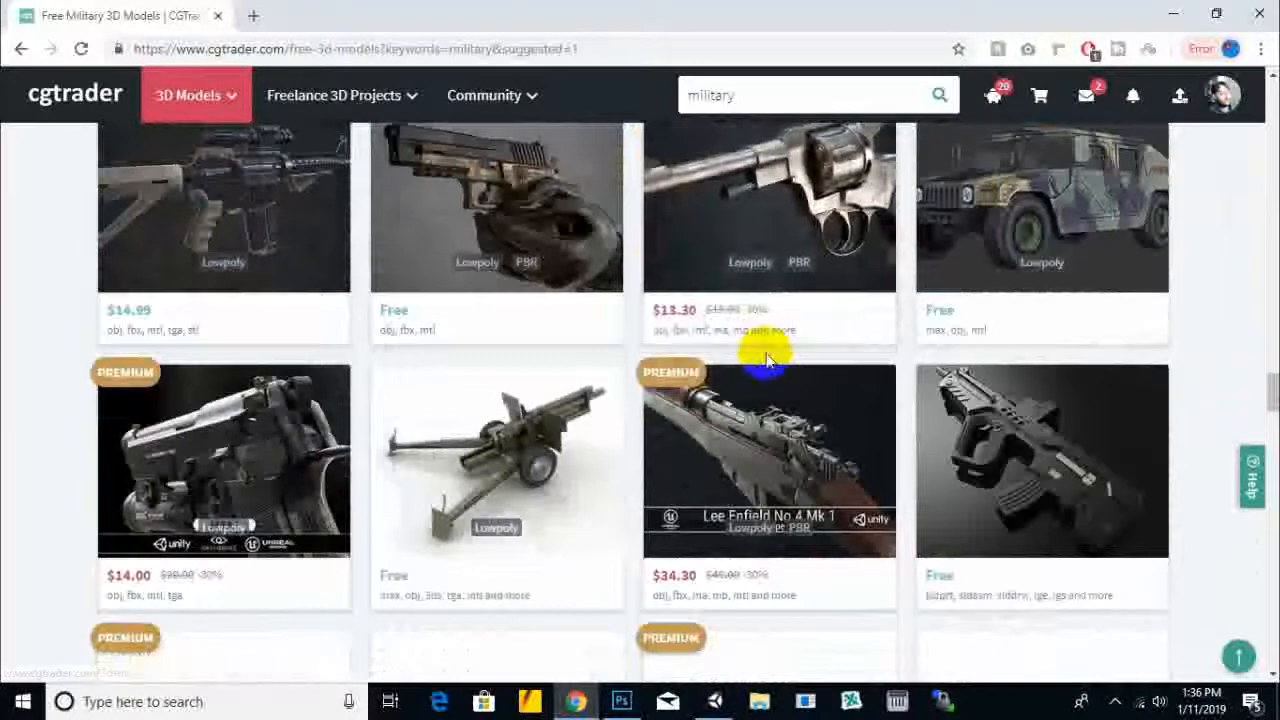
{"action": "scroll", "coordinate": [766, 361], "scroll_direction": "down", "scroll_amount": 1}
{"action": "scroll", "coordinate": [766, 361], "scroll_direction": "up", "scroll_amount": 1}
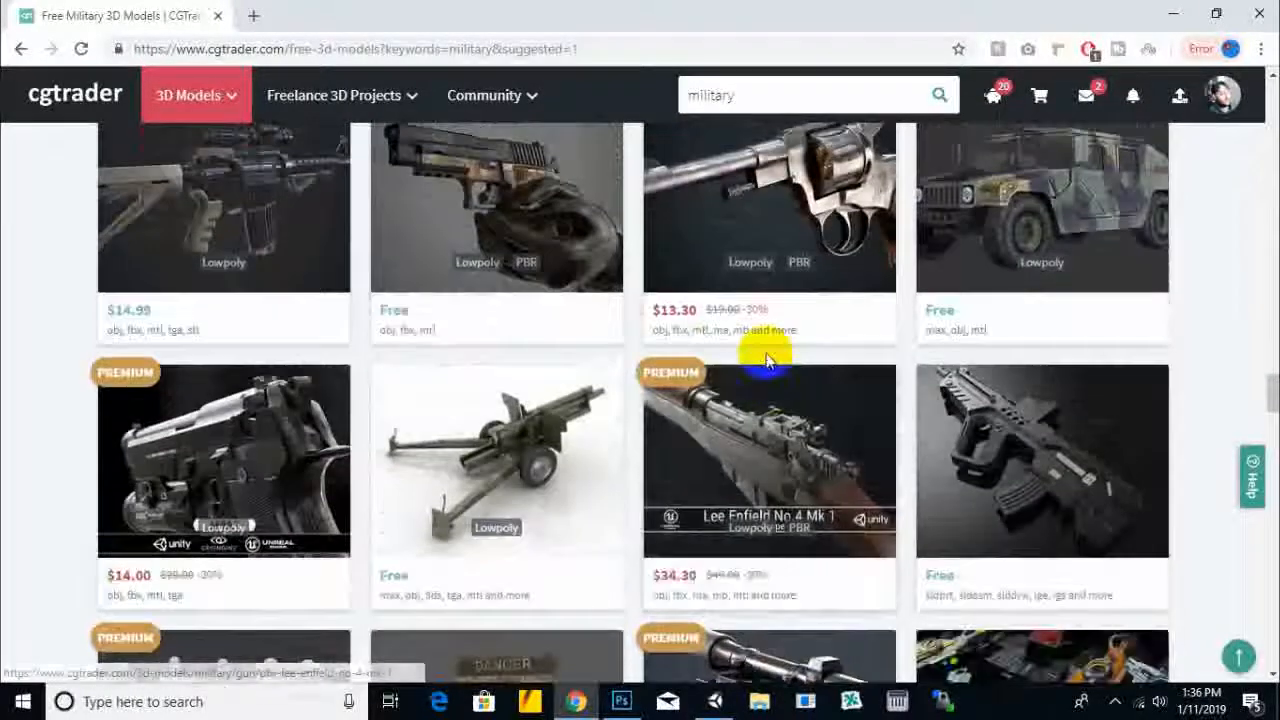
{"action": "scroll", "coordinate": [766, 361], "scroll_direction": "down", "scroll_amount": 1}
{"action": "scroll", "coordinate": [767, 360], "scroll_direction": "down", "scroll_amount": 3}
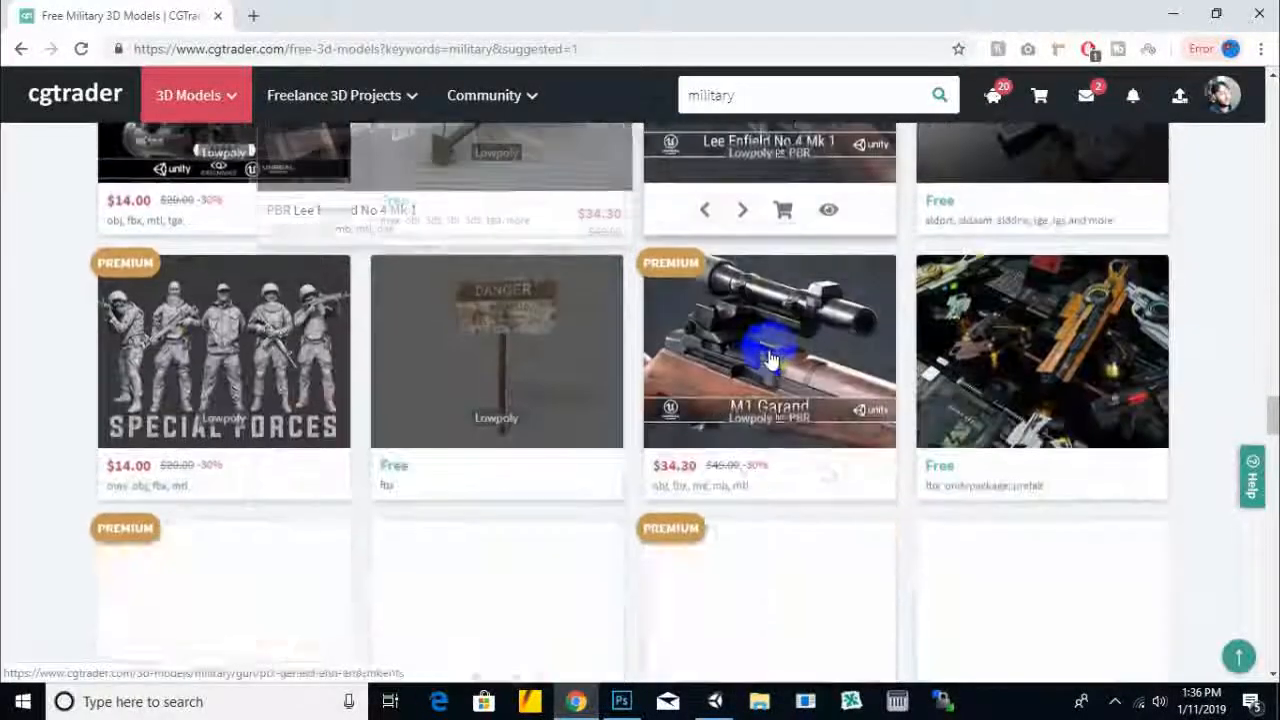
{"action": "mouse_move", "coordinate": [770, 358]}
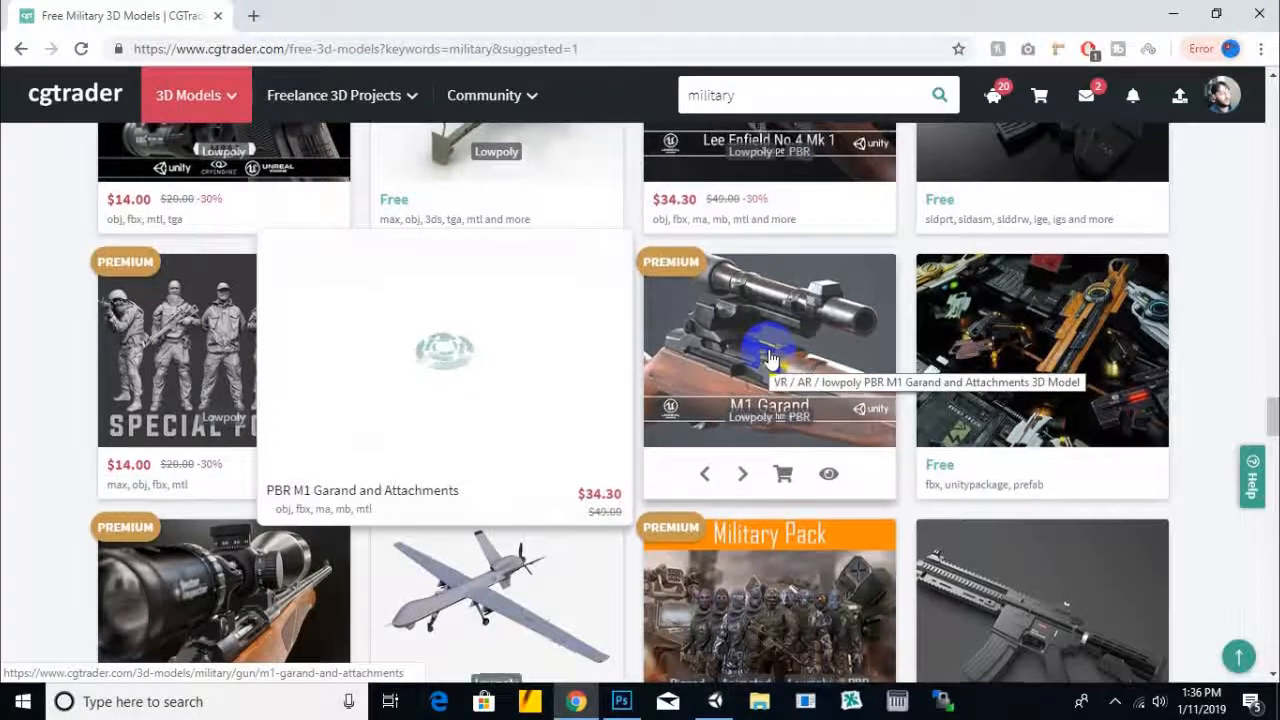
{"action": "scroll", "coordinate": [770, 358], "scroll_direction": "down", "scroll_amount": 3}
{"action": "scroll", "coordinate": [770, 360], "scroll_direction": "down", "scroll_amount": 10}
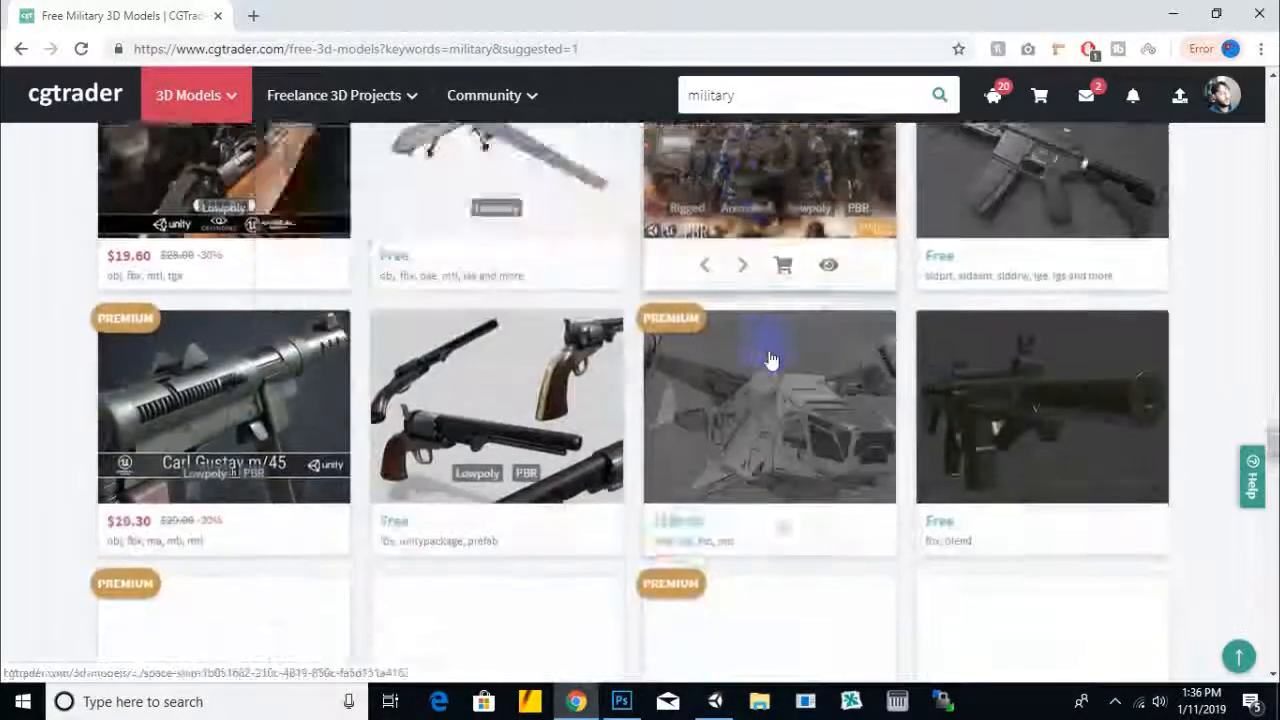
{"action": "scroll", "coordinate": [770, 360], "scroll_direction": "up", "scroll_amount": 4}
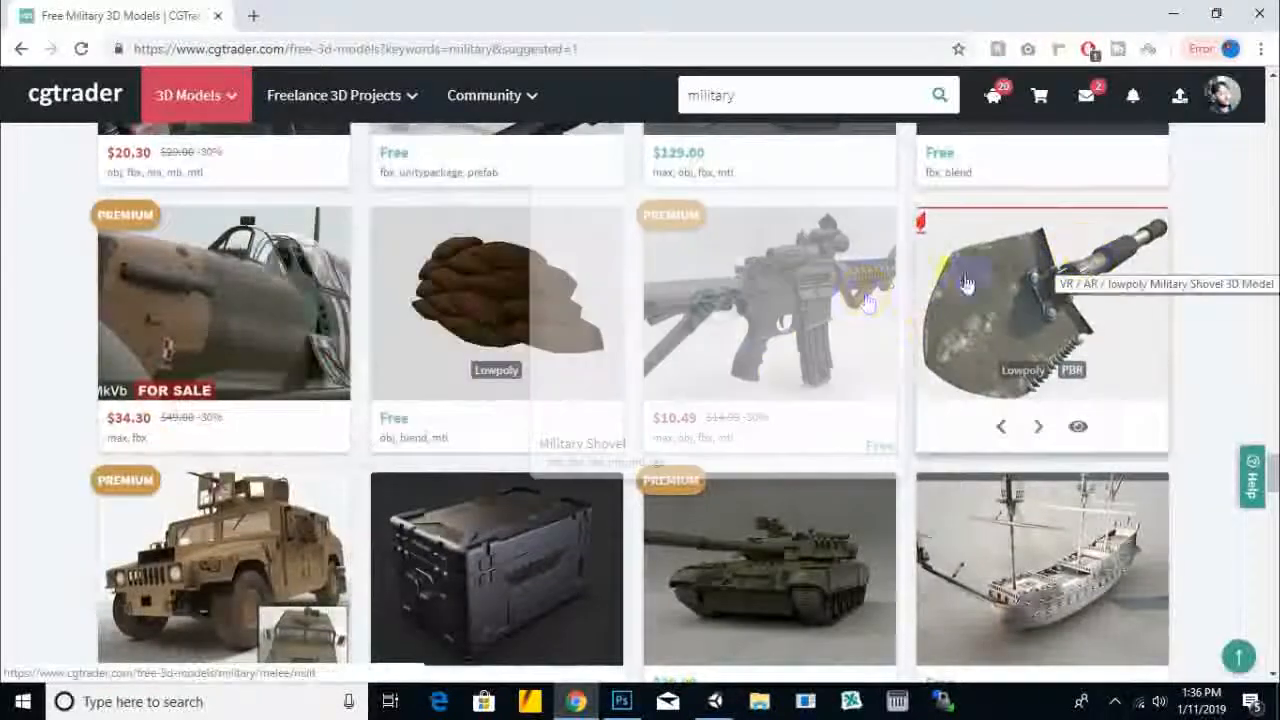
{"action": "scroll", "coordinate": [857, 305], "scroll_direction": "down", "scroll_amount": 5}
{"action": "scroll", "coordinate": [860, 303], "scroll_direction": "down", "scroll_amount": 3}
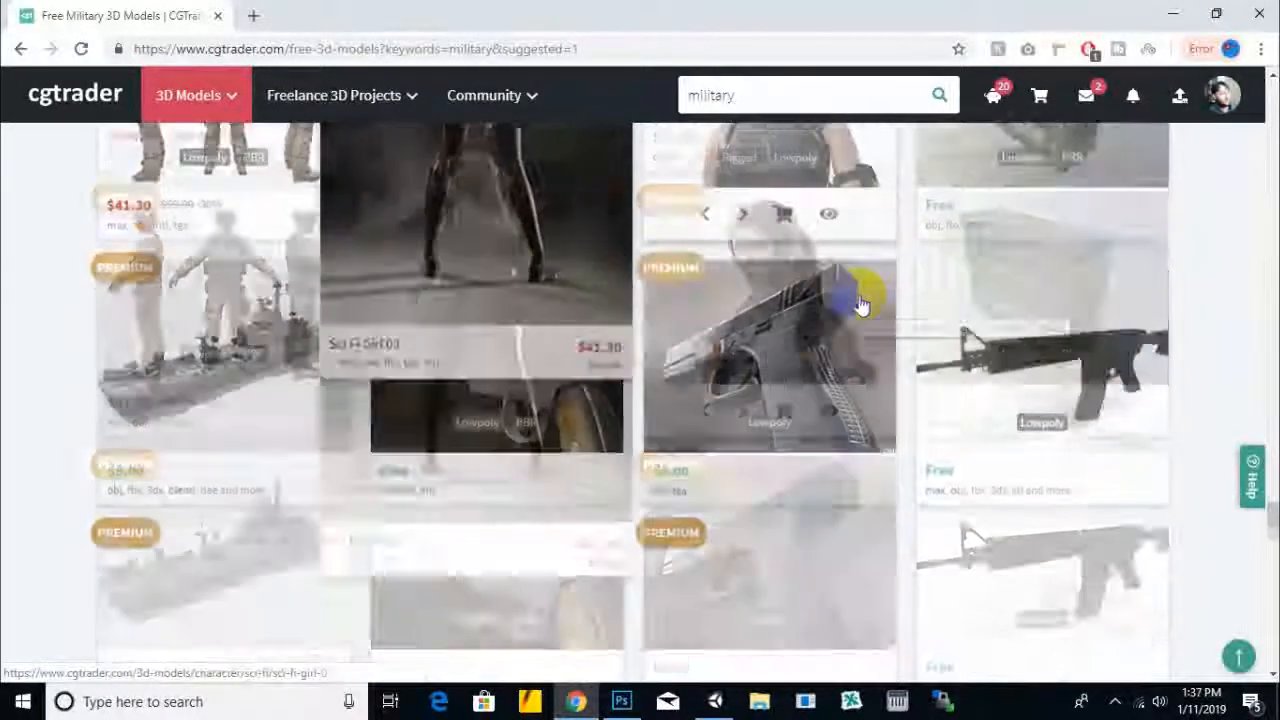
{"action": "scroll", "coordinate": [860, 303], "scroll_direction": "up", "scroll_amount": 3}
{"action": "scroll", "coordinate": [862, 300], "scroll_direction": "down", "scroll_amount": 4}
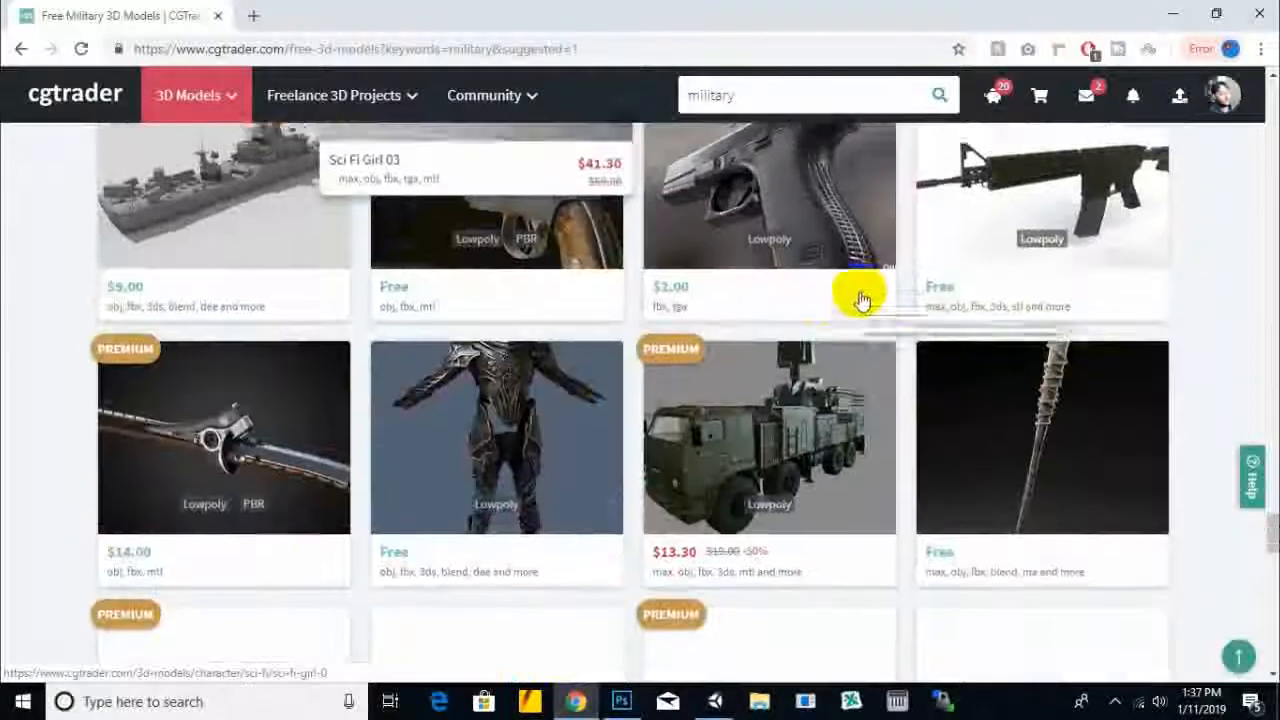
{"action": "scroll", "coordinate": [862, 300], "scroll_direction": "down", "scroll_amount": 7}
{"action": "scroll", "coordinate": [862, 300], "scroll_direction": "up", "scroll_amount": 2}
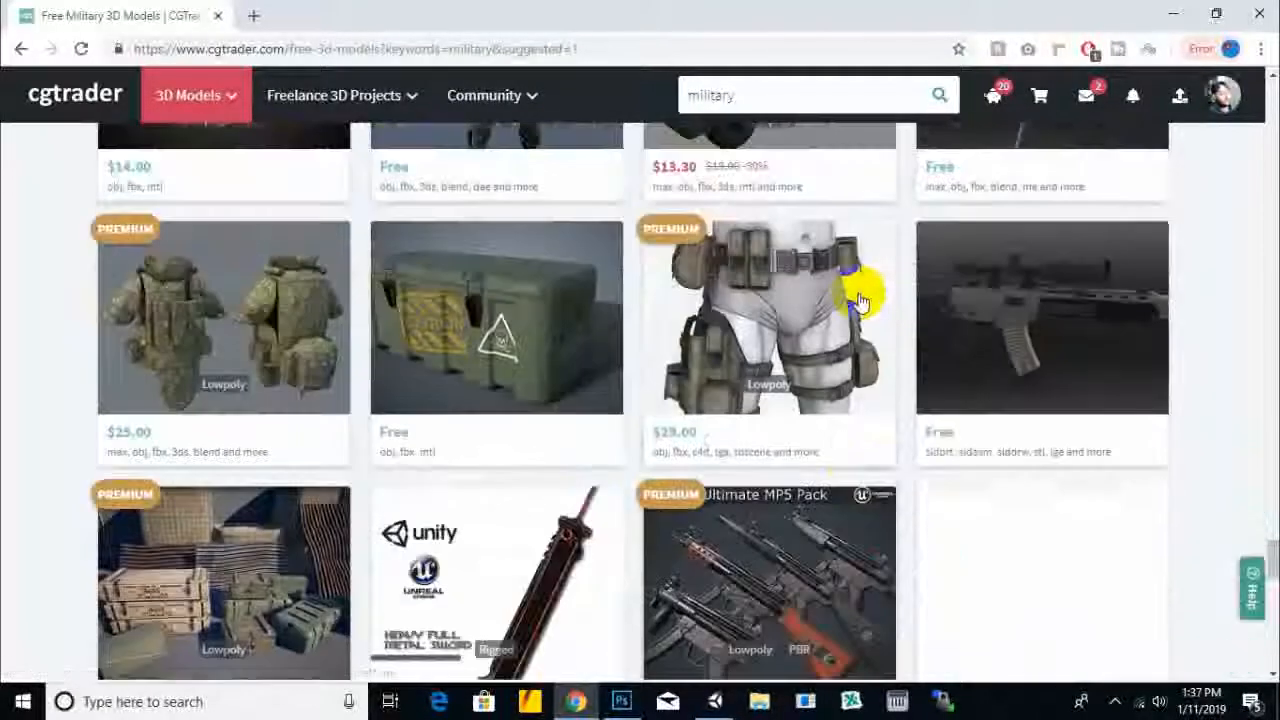
{"action": "scroll", "coordinate": [860, 302], "scroll_direction": "down", "scroll_amount": 1}
{"action": "scroll", "coordinate": [1023, 271], "scroll_direction": "up", "scroll_amount": 3}
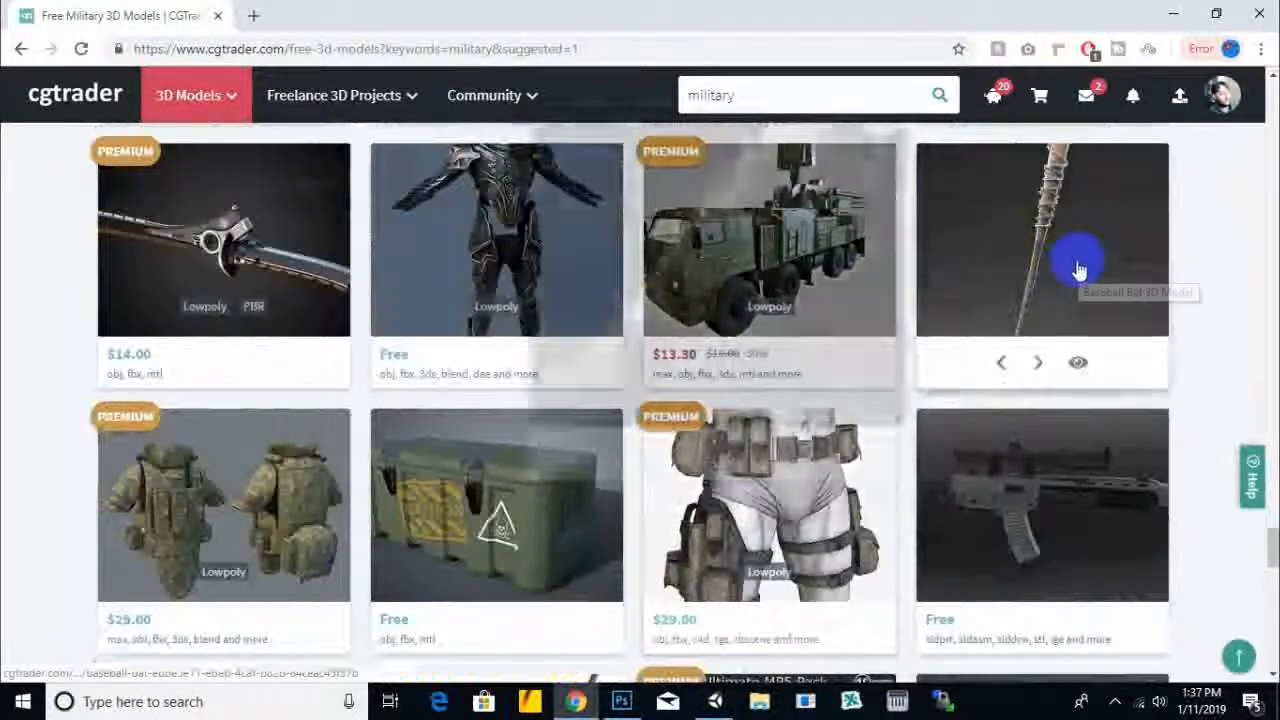
{"action": "scroll", "coordinate": [1078, 270], "scroll_direction": "down", "scroll_amount": 1}
{"action": "scroll", "coordinate": [1000, 285], "scroll_direction": "down", "scroll_amount": 1}
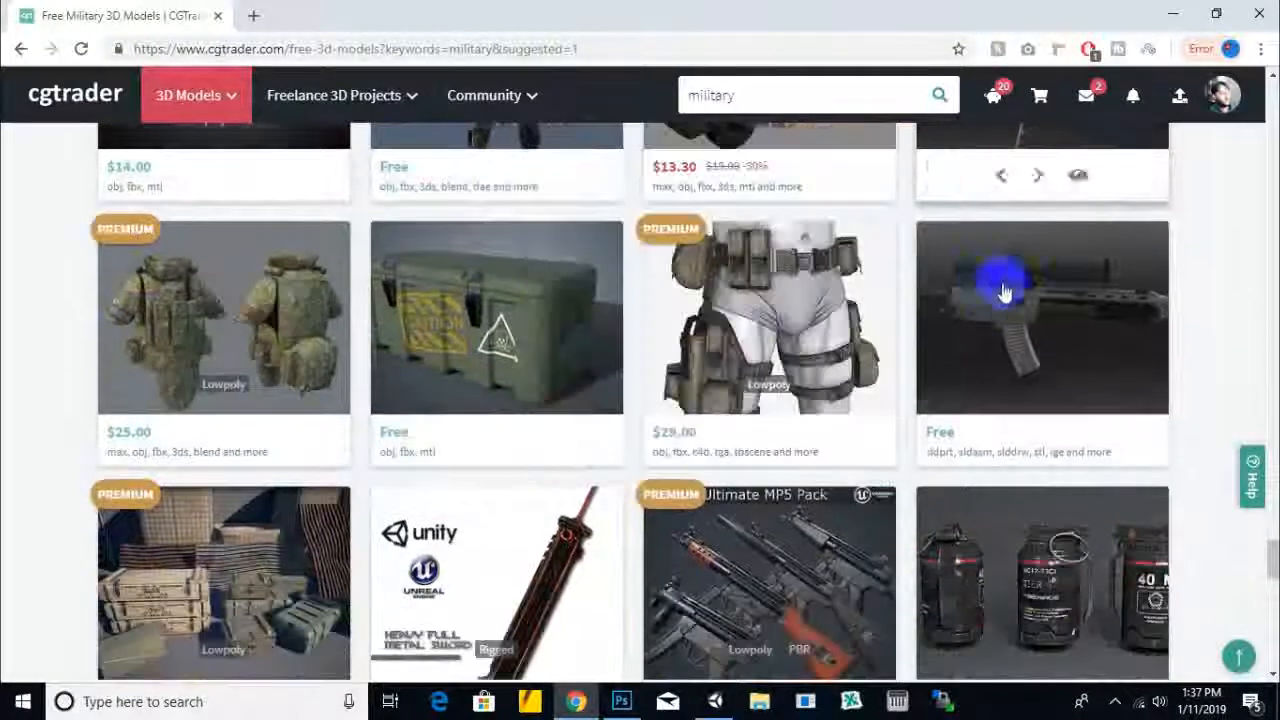
{"action": "scroll", "coordinate": [605, 320], "scroll_direction": "down", "scroll_amount": 3}
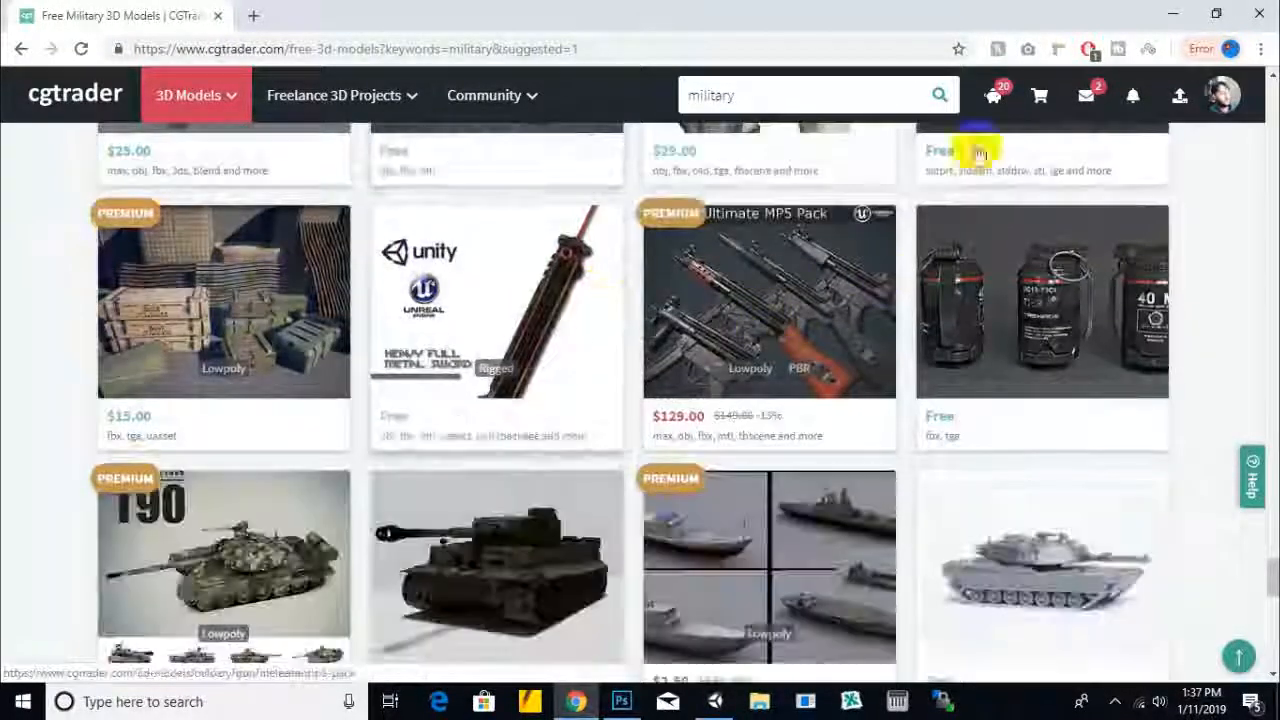
Switch to Unity and examine the road and pedestrian crossing around the newest signboard
{"action": "left_click", "coordinate": [1178, 13]}
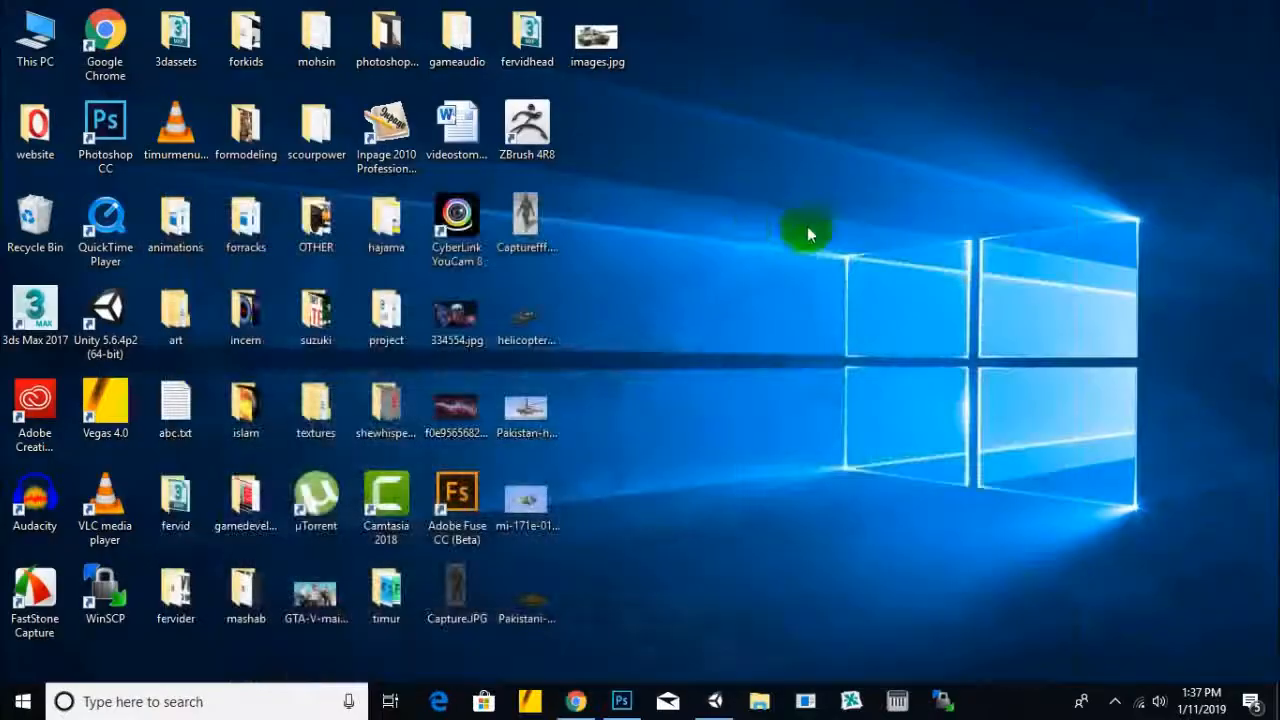
{"action": "left_click", "coordinate": [727, 708]}
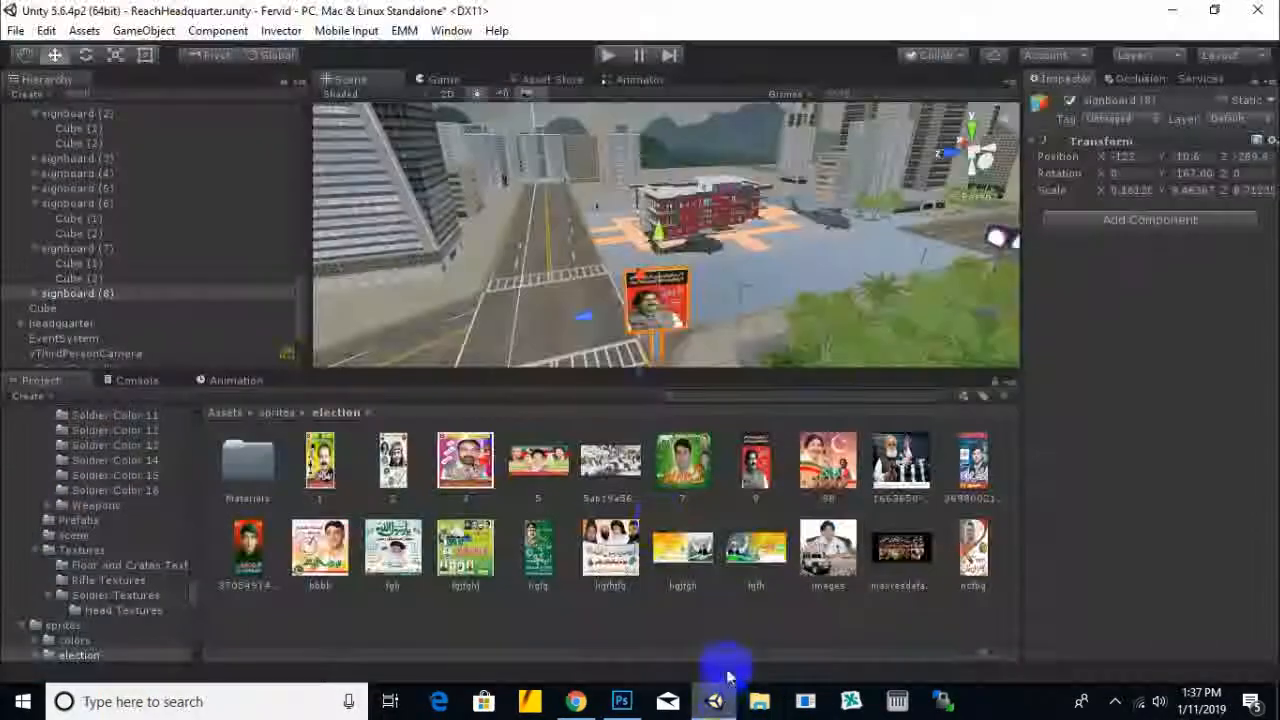
{"action": "middle_click_drag", "start_coordinate": [690, 313], "coordinate": [838, 292]}
{"action": "scroll", "coordinate": [754, 303], "scroll_direction": "up", "scroll_amount": 3}
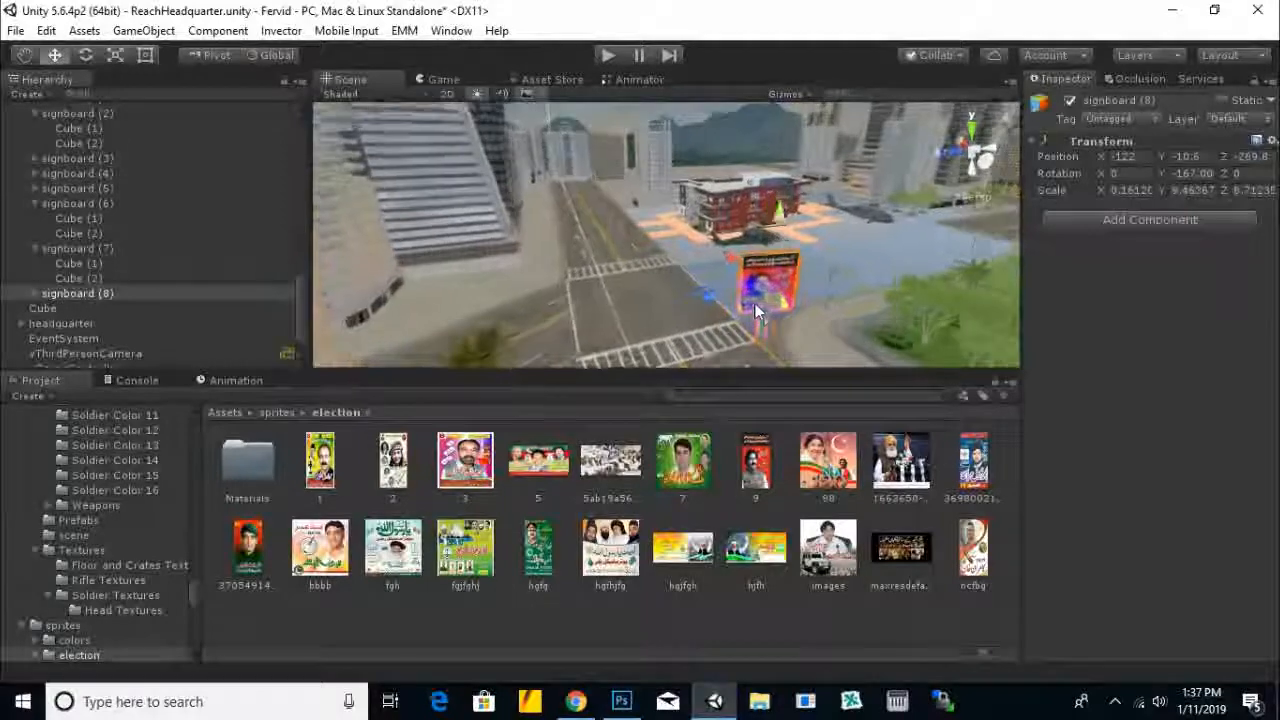
Switch to Chrome and search Google Images for "no entrance board"
{"action": "left_click", "coordinate": [580, 700]}
{"action": "left_click", "coordinate": [450, 49]}
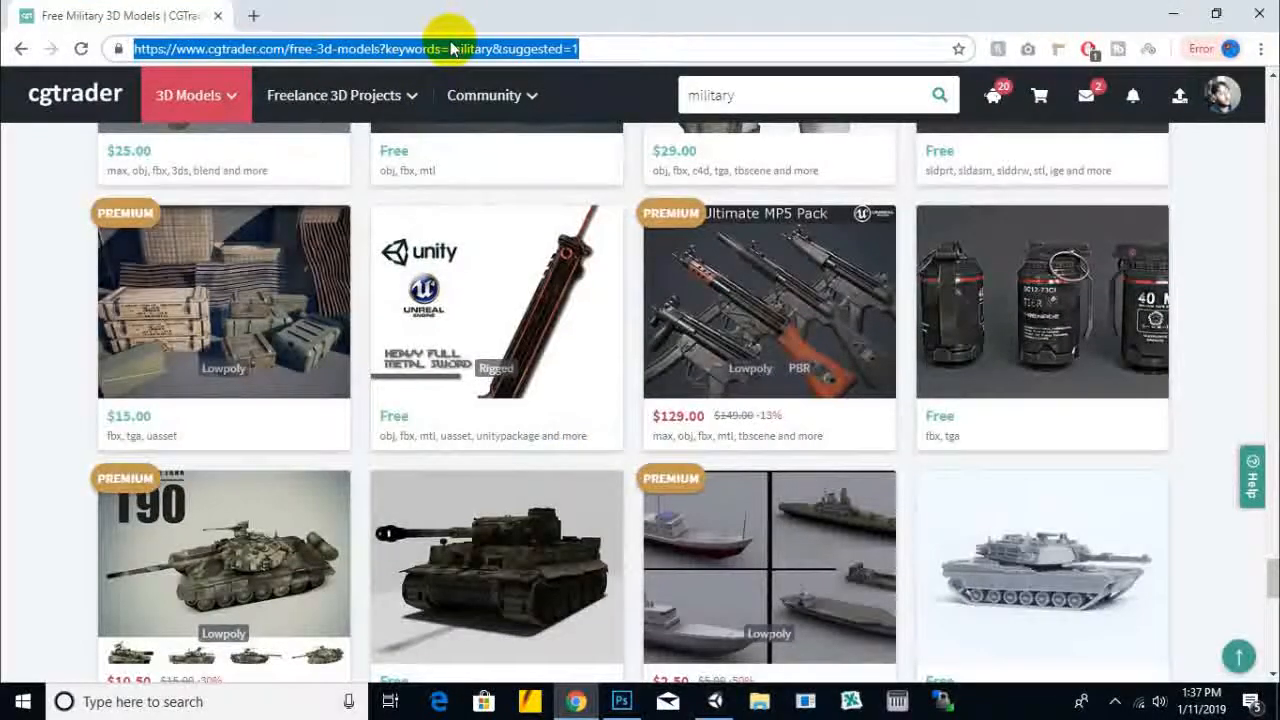
{"action": "type", "text": "n e"}
{"action": "key", "text": "BackSpace"}
{"action": "key", "text": "BackSpace"}
{"action": "type", "text": "o e"}
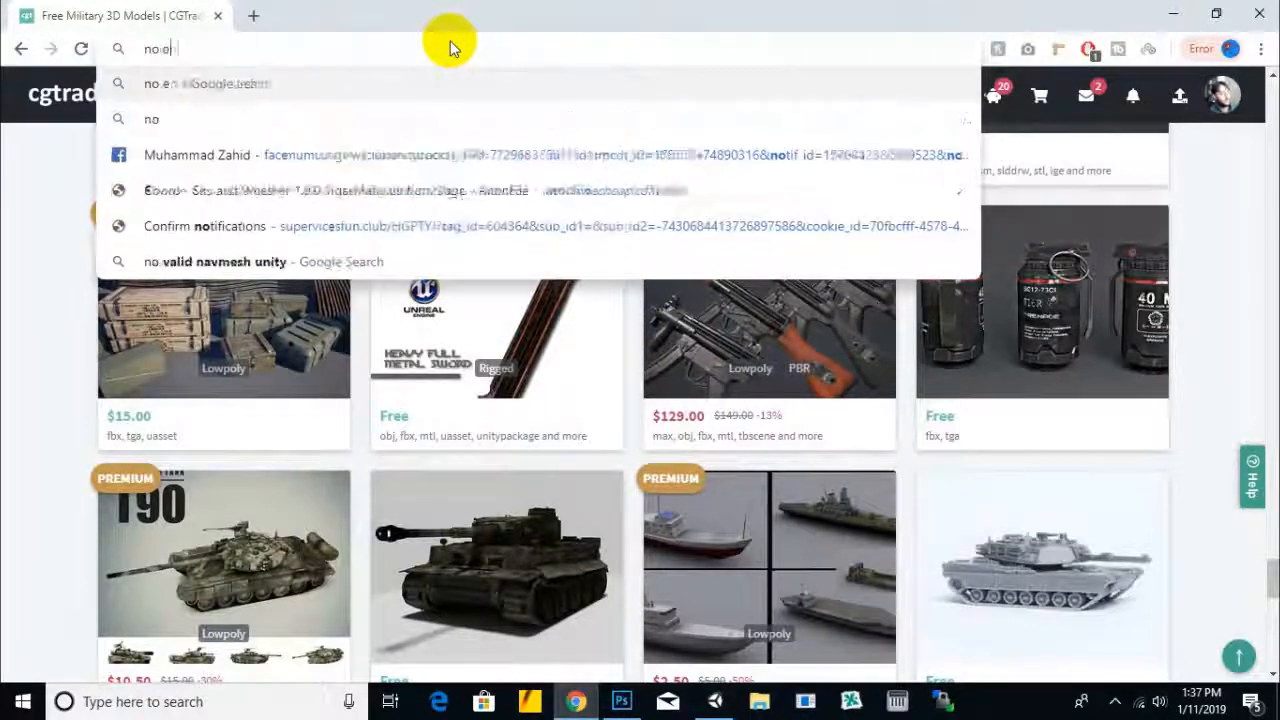
{"action": "type", "text": "ntrance "}
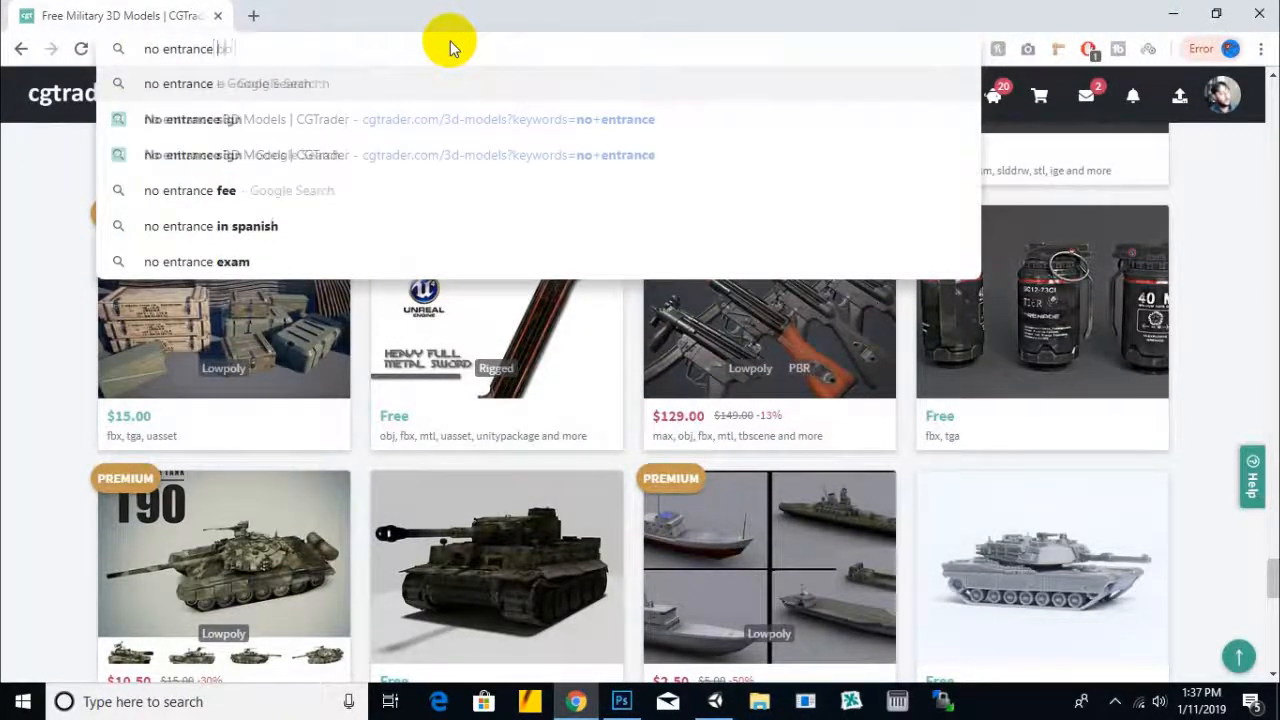
{"action": "type", "text": "boad"}
{"action": "type", "text": "d"}
{"action": "key", "text": "Return"}
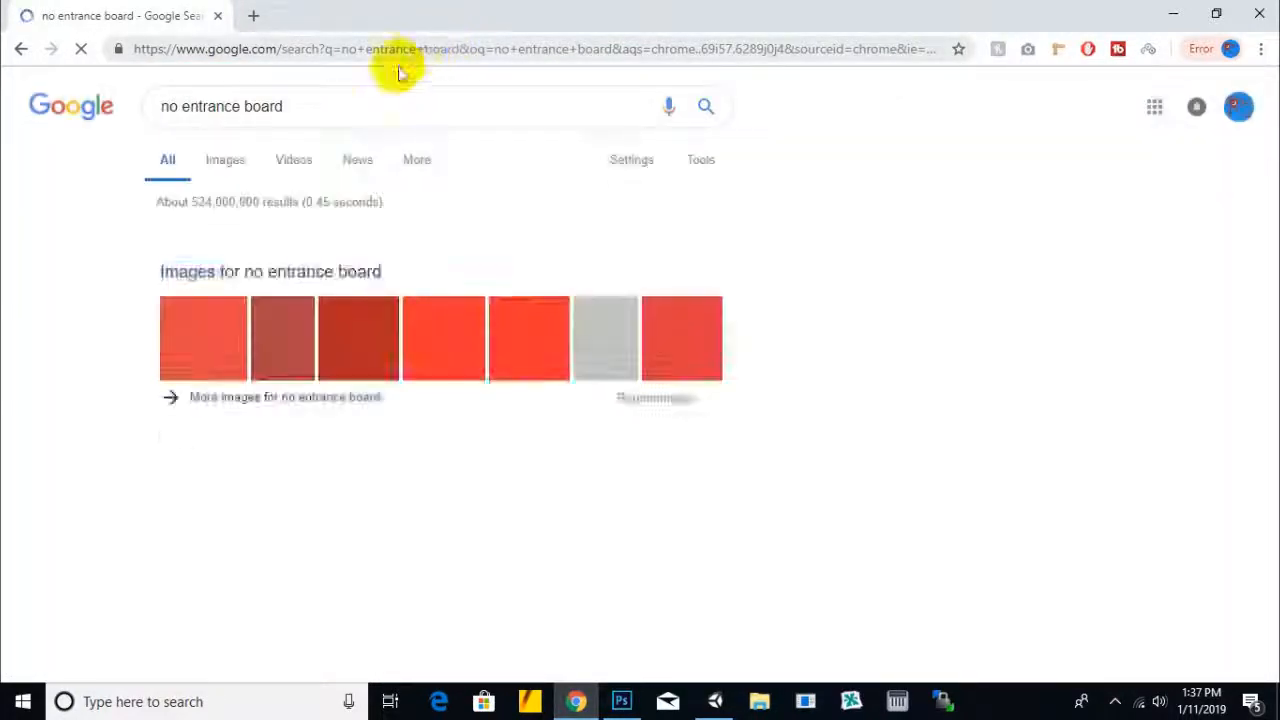
{"action": "left_click", "coordinate": [240, 164]}
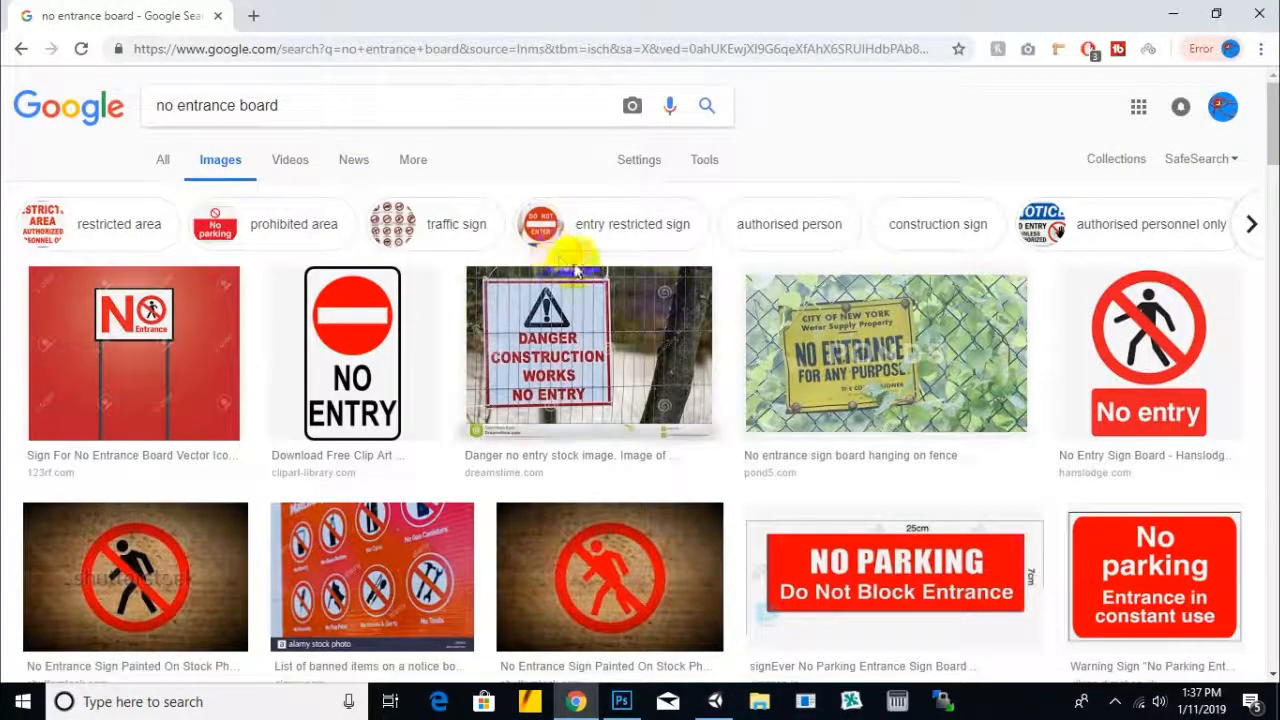
Look through the image results for a no-entrance sign suited to the headquarters signboard
{"action": "right_click", "coordinate": [830, 343]}
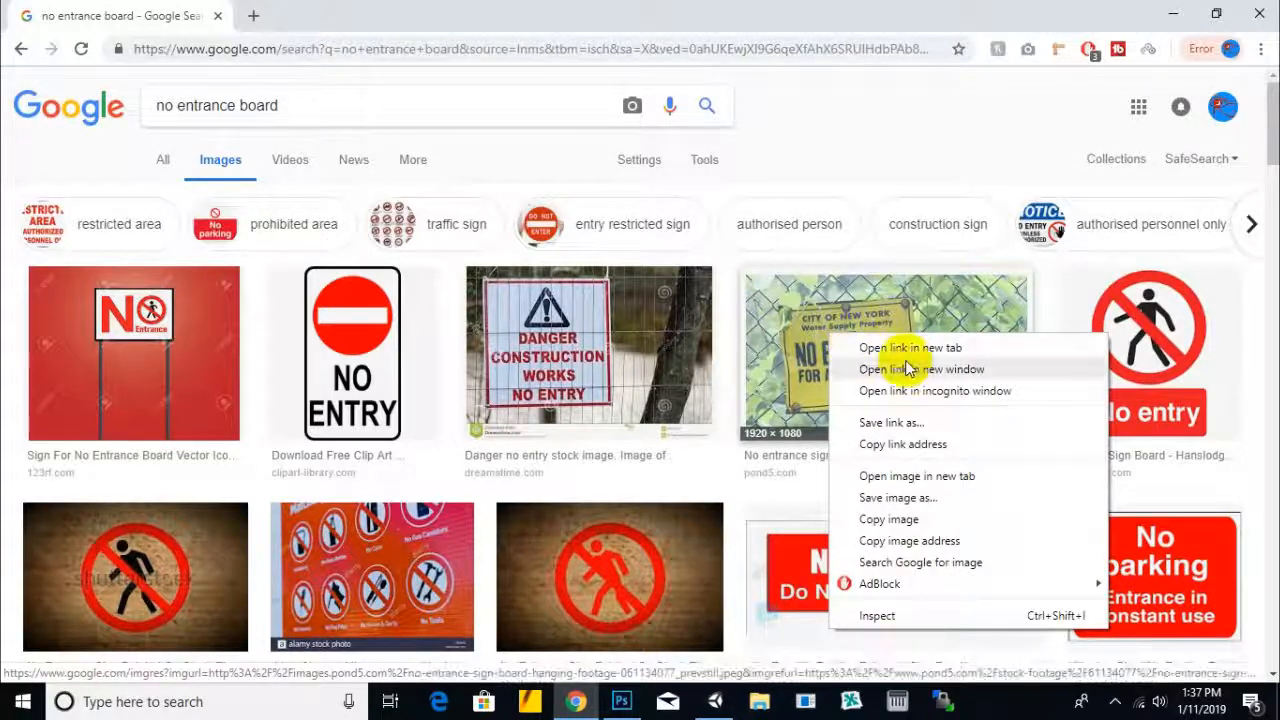
{"action": "left_click", "coordinate": [909, 134]}
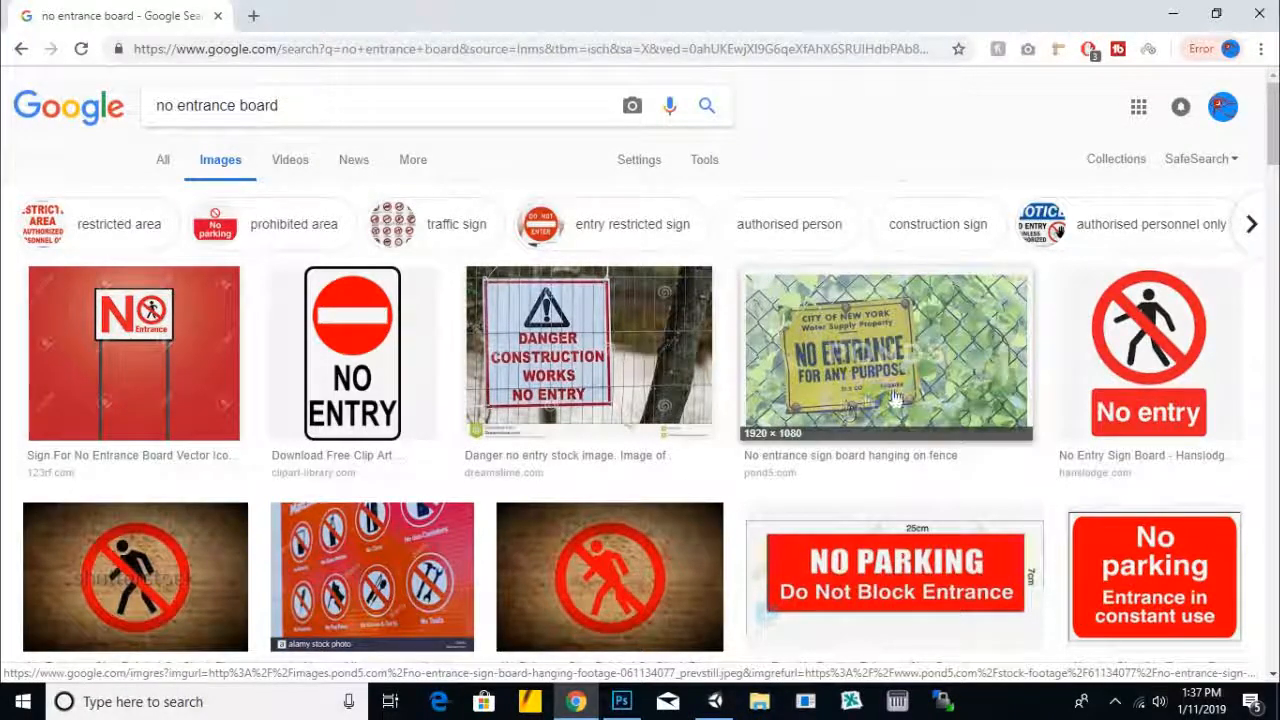
{"action": "scroll", "coordinate": [909, 390], "scroll_direction": "down", "scroll_amount": 1}
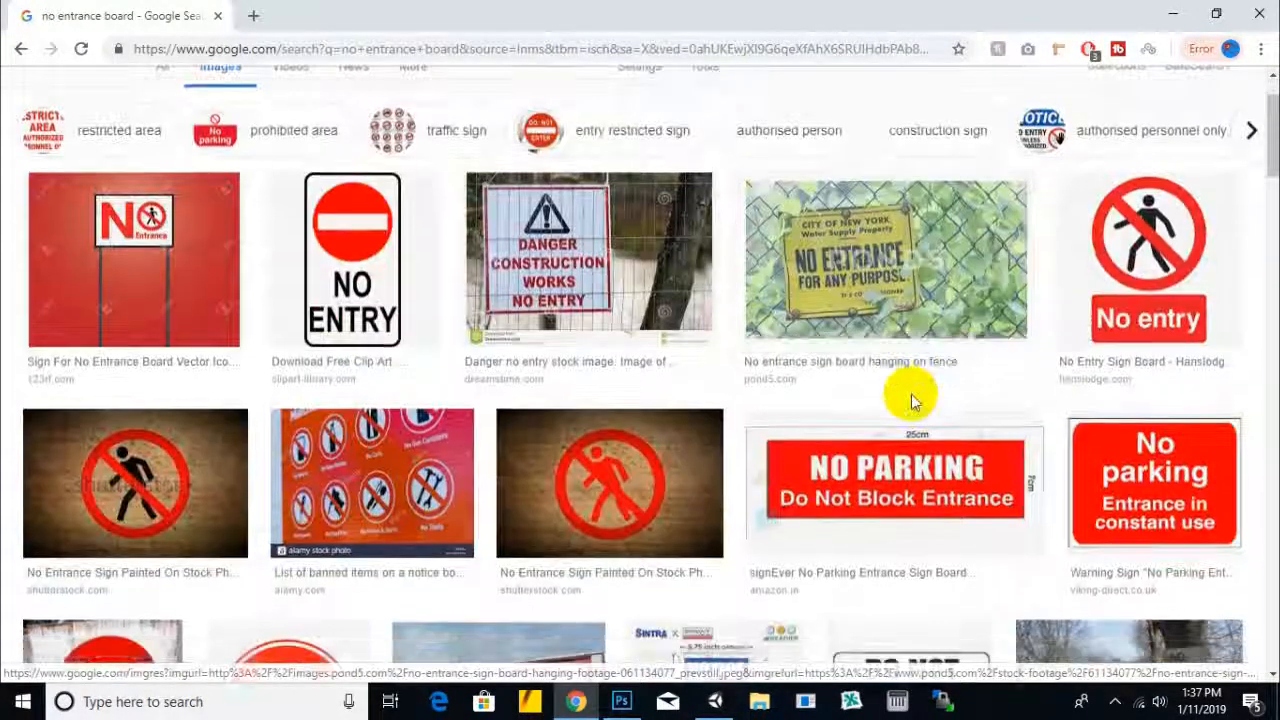
{"action": "scroll", "coordinate": [909, 390], "scroll_direction": "down", "scroll_amount": 2}
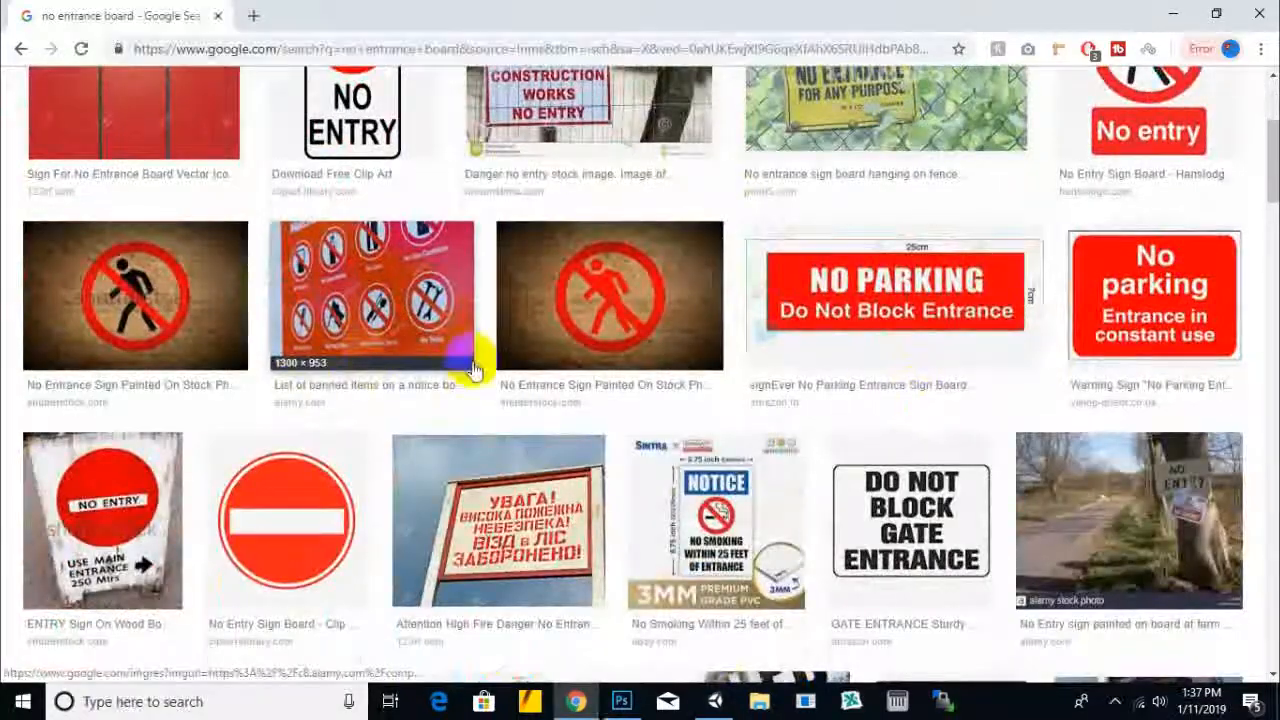
{"action": "scroll", "coordinate": [468, 362], "scroll_direction": "down", "scroll_amount": 4}
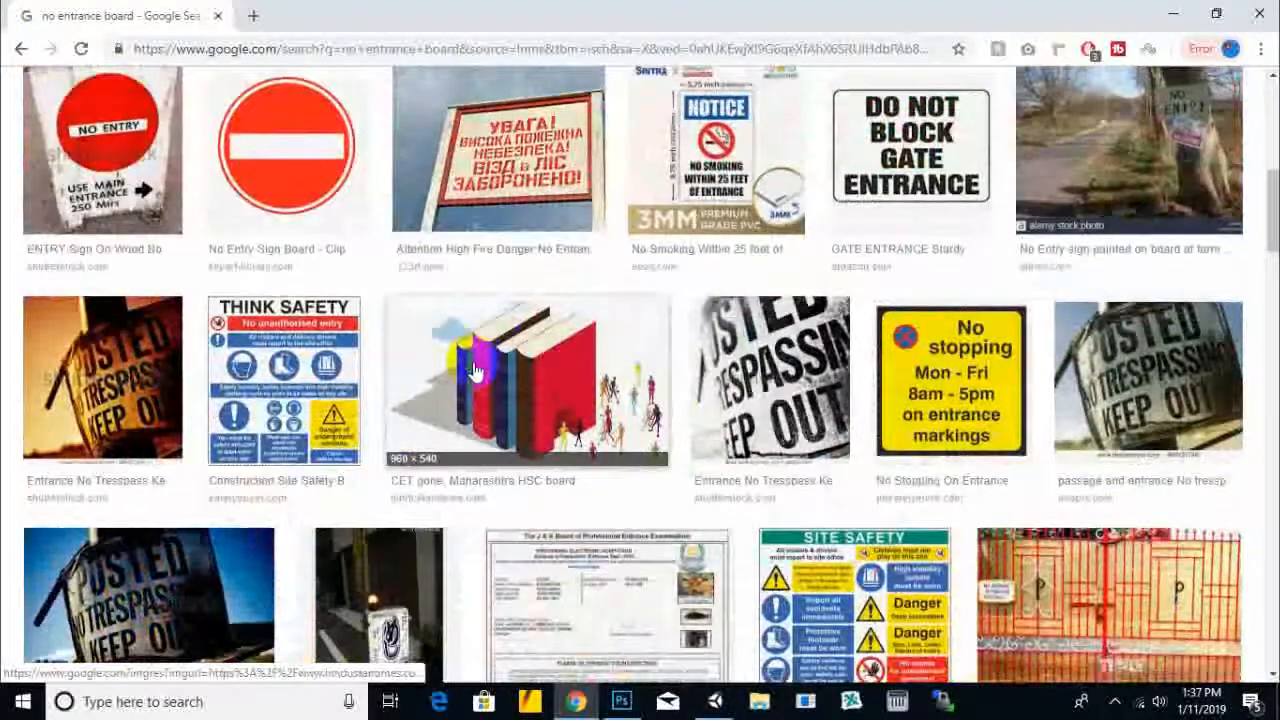
{"action": "scroll", "coordinate": [475, 372], "scroll_direction": "down", "scroll_amount": 5}
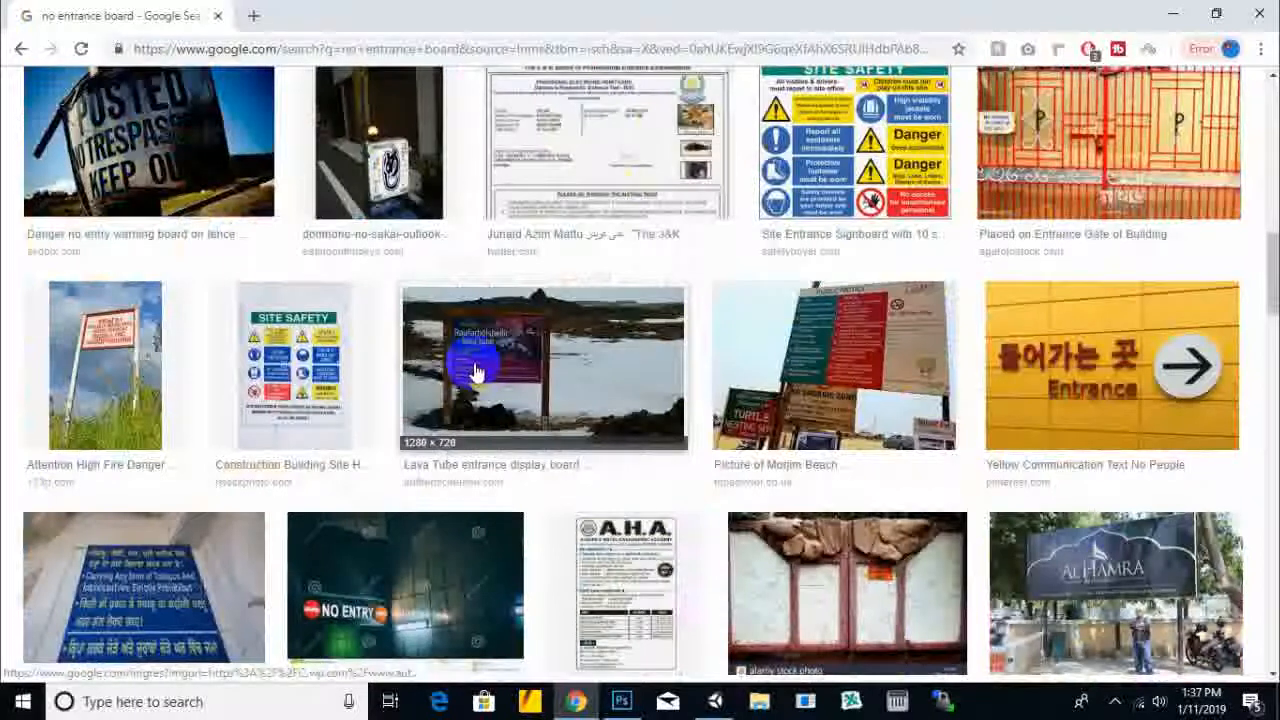
{"action": "scroll", "coordinate": [475, 372], "scroll_direction": "down", "scroll_amount": 3}
{"action": "scroll", "coordinate": [475, 370], "scroll_direction": "up", "scroll_amount": 10}
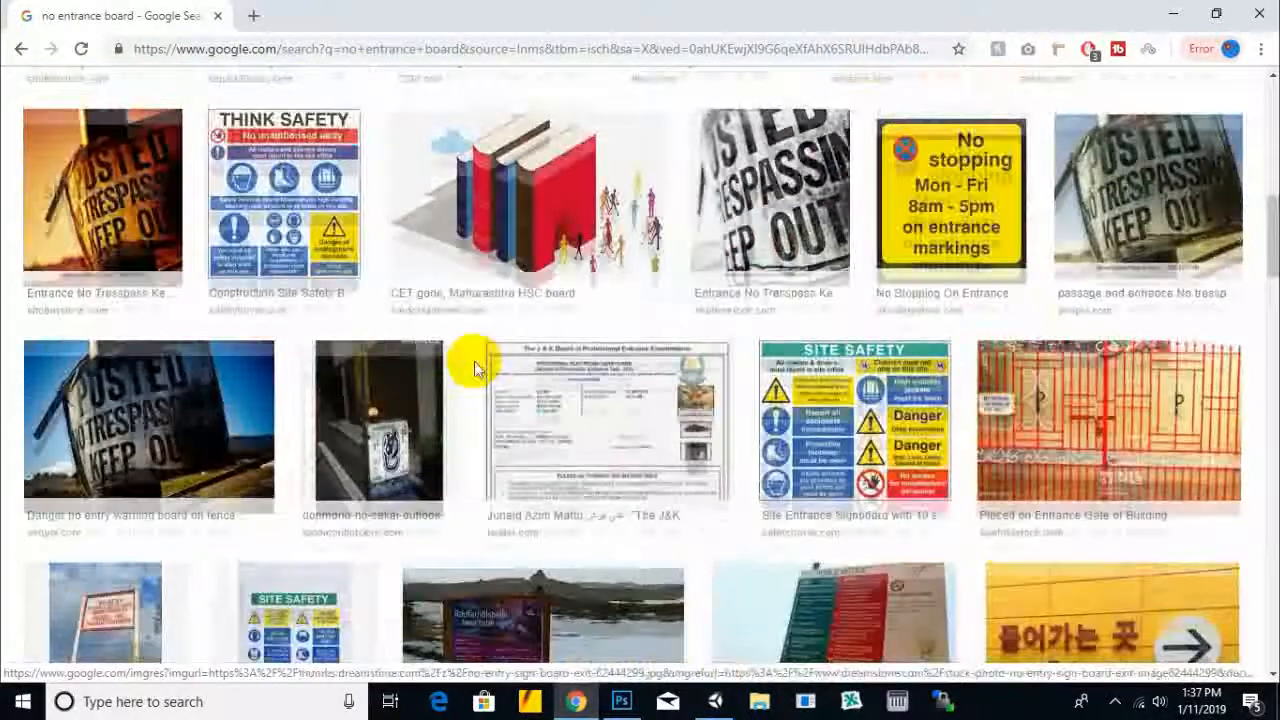
{"action": "scroll", "coordinate": [475, 370], "scroll_direction": "up", "scroll_amount": 3}
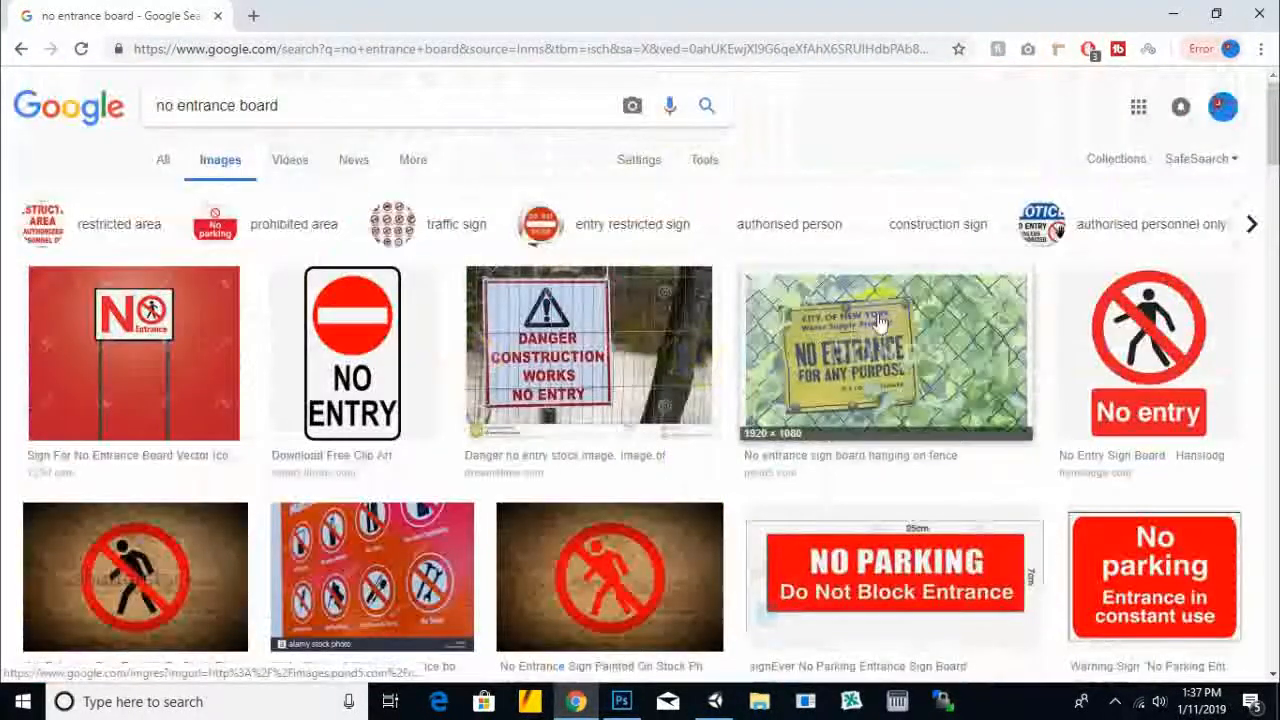
Switch to Photoshop and maximize its window
{"action": "left_click", "coordinate": [645, 697]}
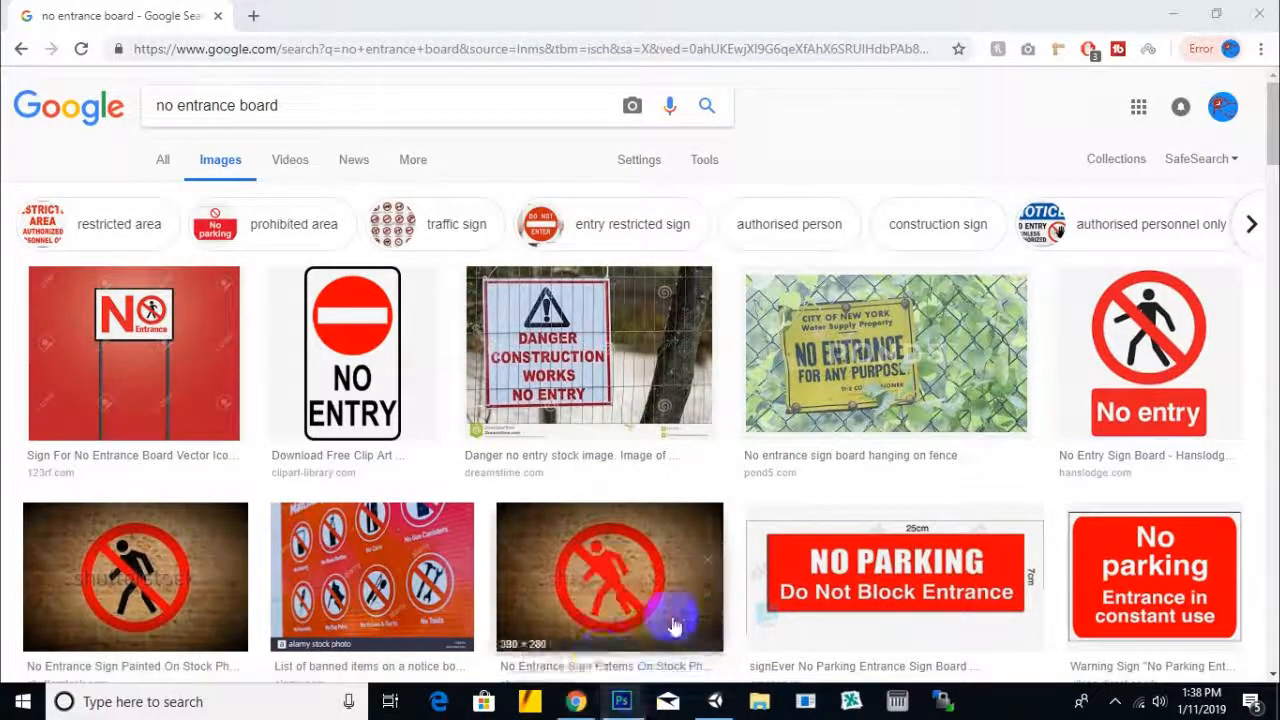
{"action": "left_click", "coordinate": [1180, 14]}
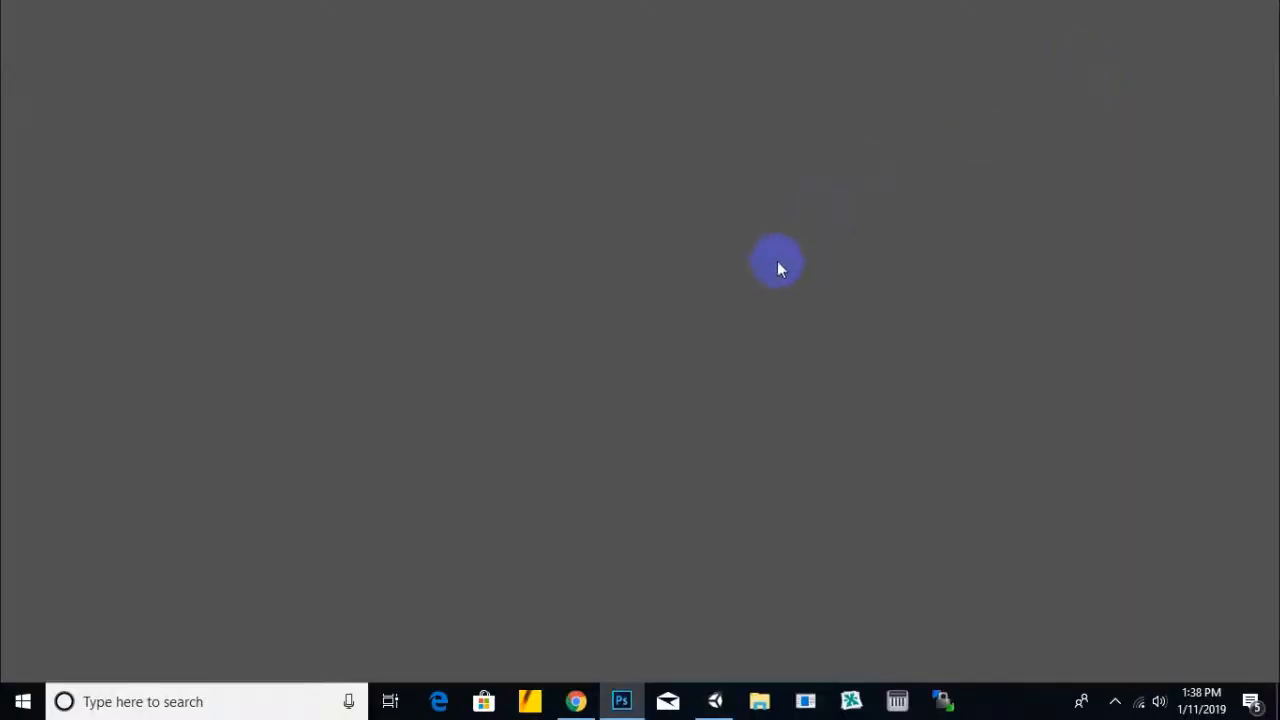
{"action": "left_click_drag", "start_coordinate": [777, 261], "coordinate": [782, 248]}
{"action": "left_click_drag", "start_coordinate": [741, 49], "coordinate": [742, 53]}
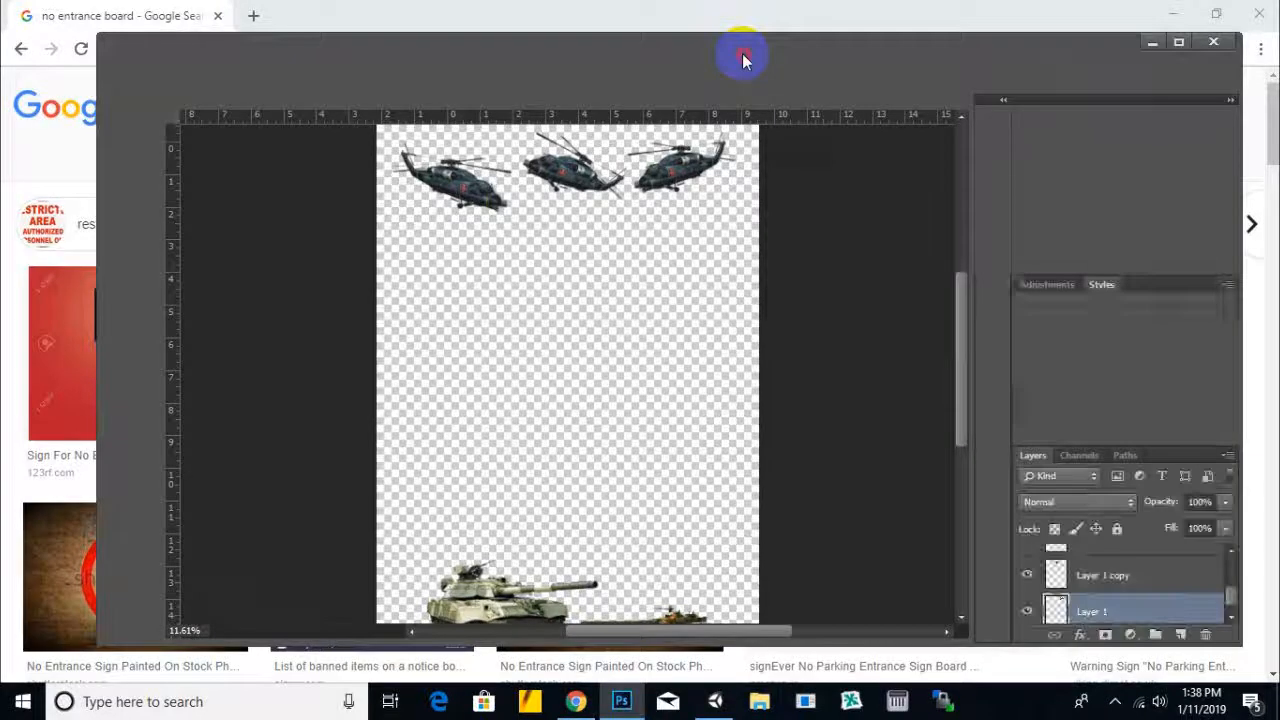
{"action": "double_click", "coordinate": [742, 54]}
{"action": "left_click", "coordinate": [52, 12]}
{"action": "left_click", "coordinate": [52, 12]}
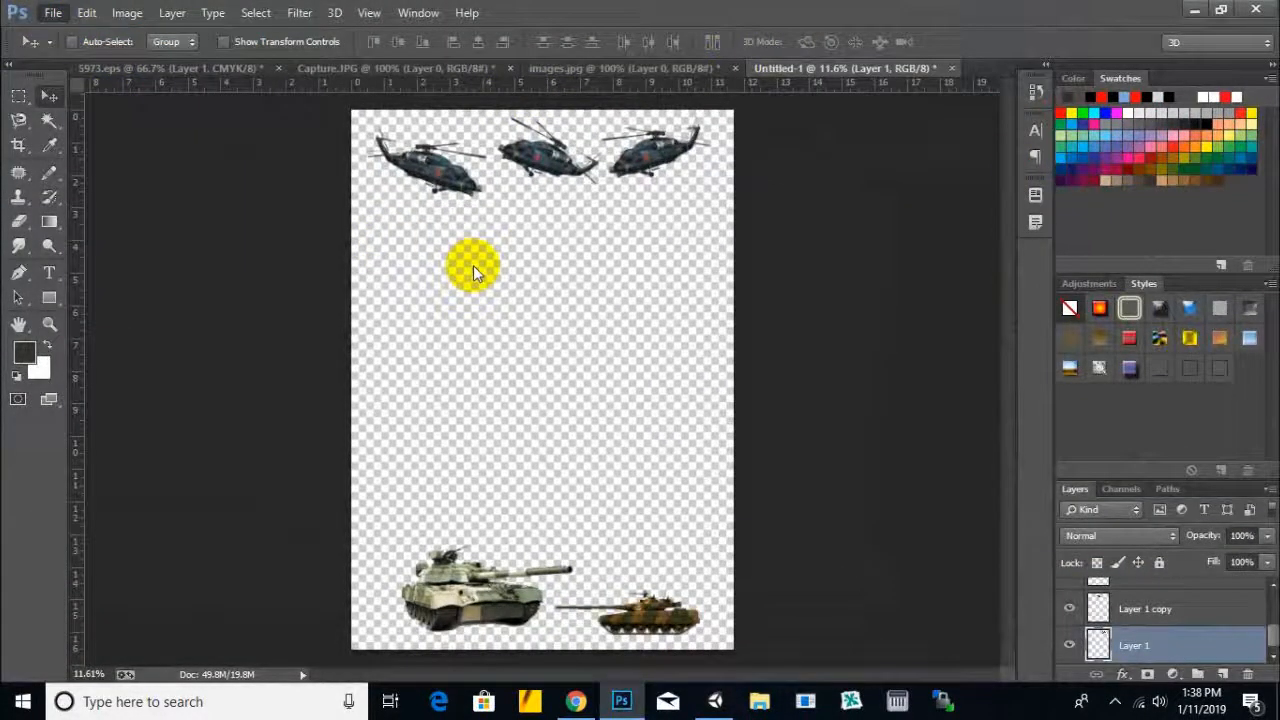
Create a new white document 1000 mm wide and 600 mm high
{"action": "key", "text": "ctrl+n"}
{"action": "left_click", "coordinate": [815, 270]}
{"action": "left_click_drag", "start_coordinate": [815, 271], "coordinate": [751, 275]}
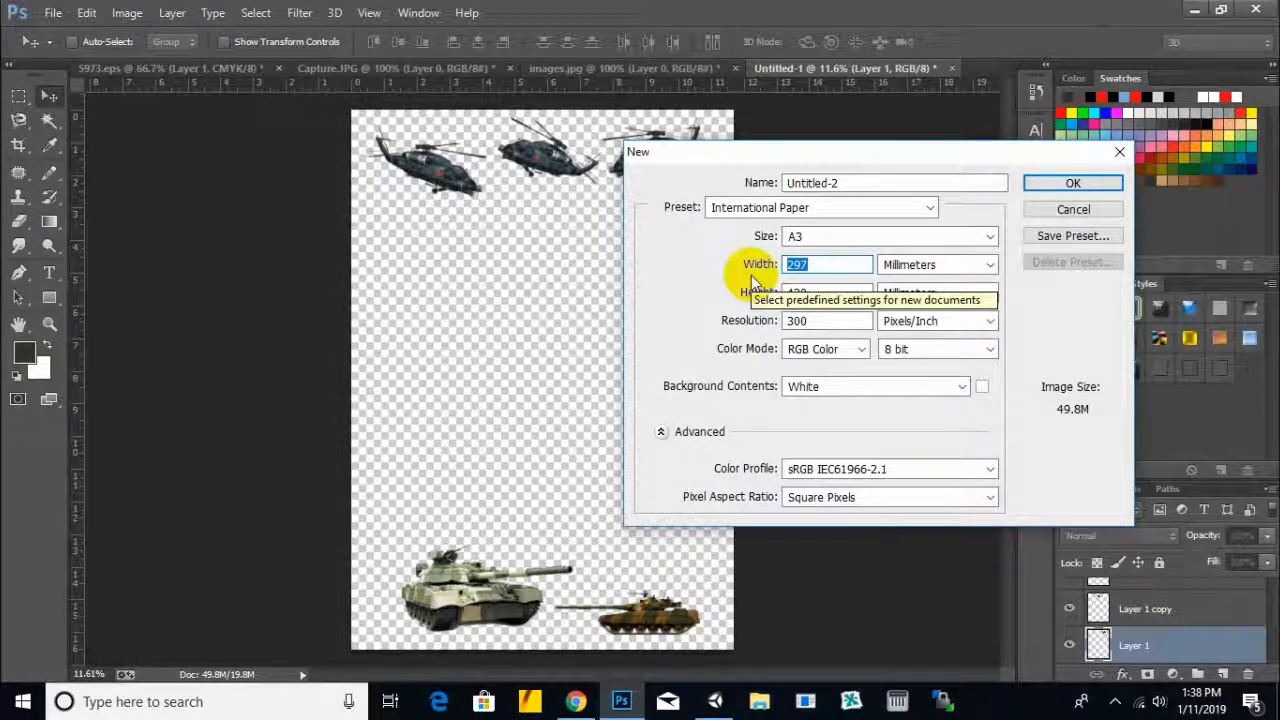
{"action": "type", "text": "1000"}
{"action": "key", "text": "Tab"}
{"action": "key", "text": "Tab"}
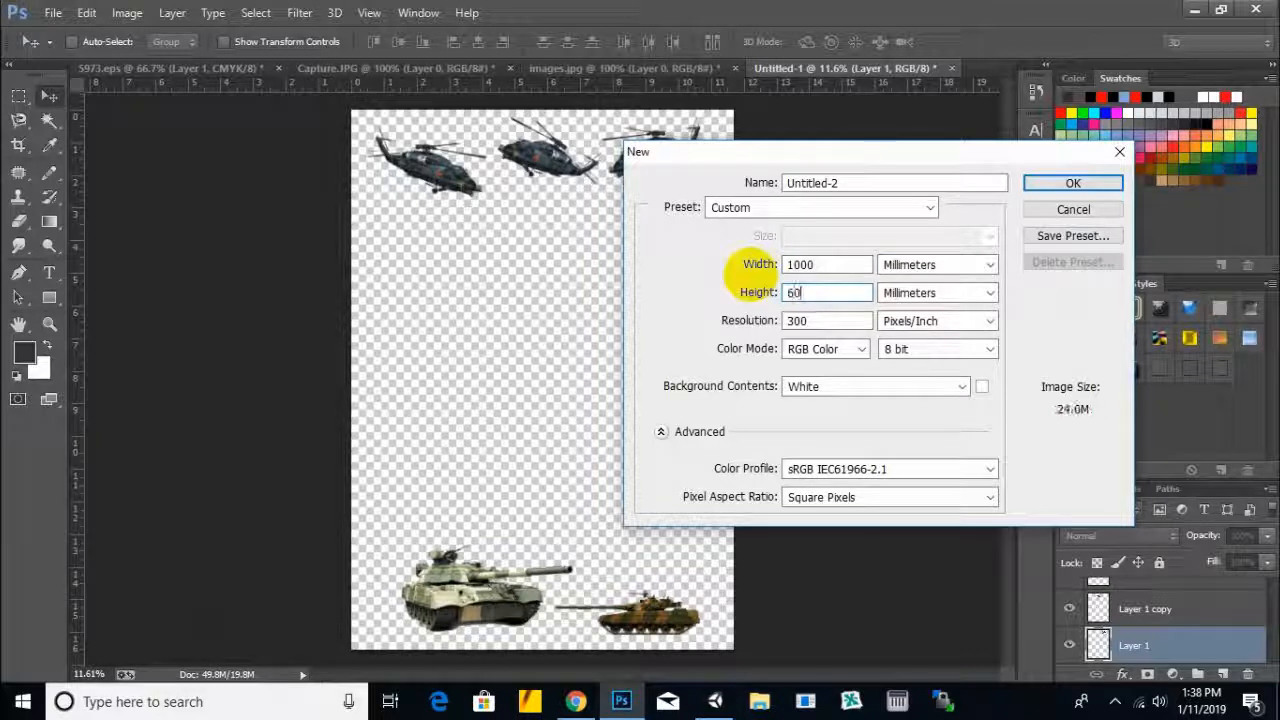
{"action": "key", "text": "Return"}
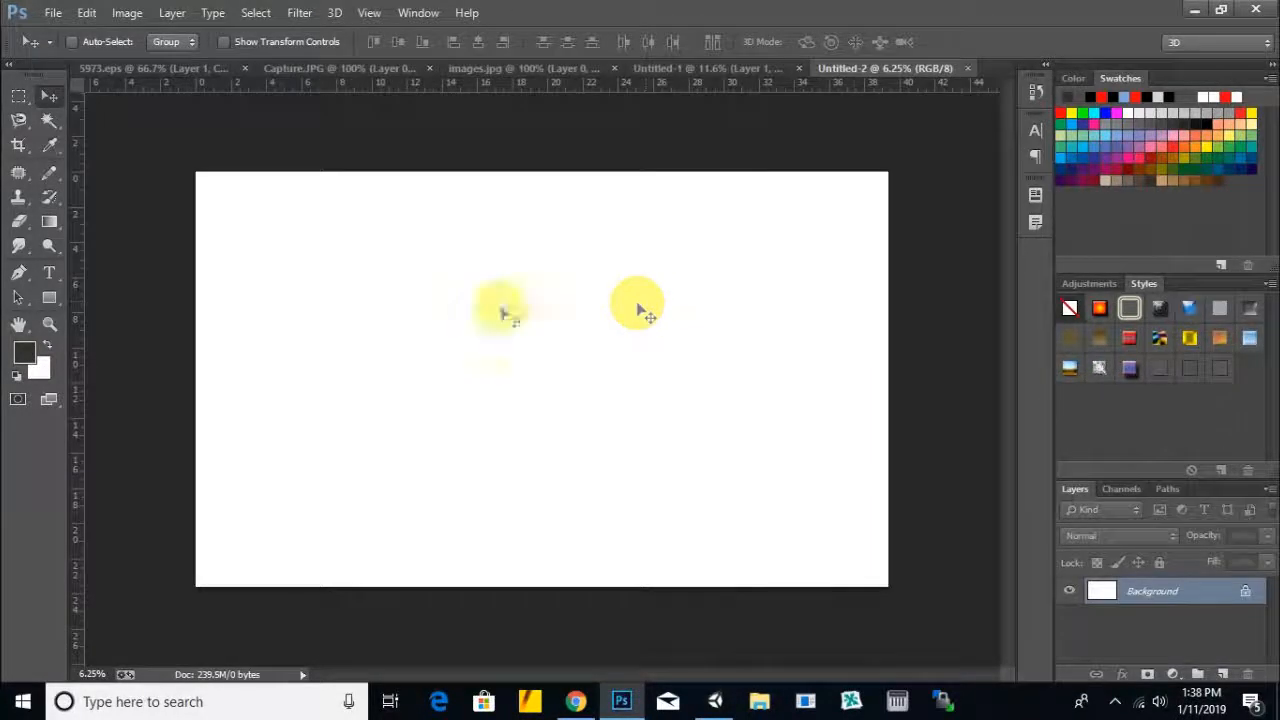
Convert the background into a regular layer and add the three-line text "STAY AWAY / DANGER / SPECIAL FORCES AREA"
{"action": "double_click", "coordinate": [1224, 600]}
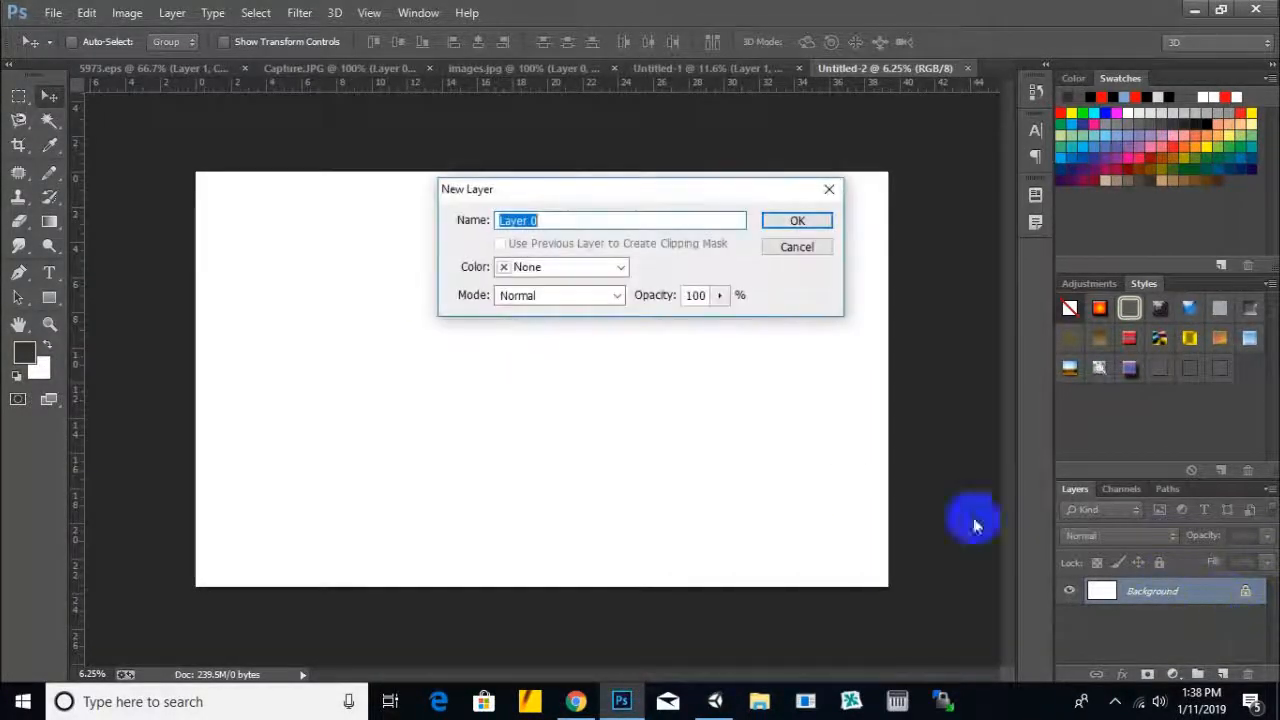
{"action": "left_click", "coordinate": [800, 220]}
{"action": "left_click", "coordinate": [49, 272]}
{"action": "left_click", "coordinate": [361, 311]}
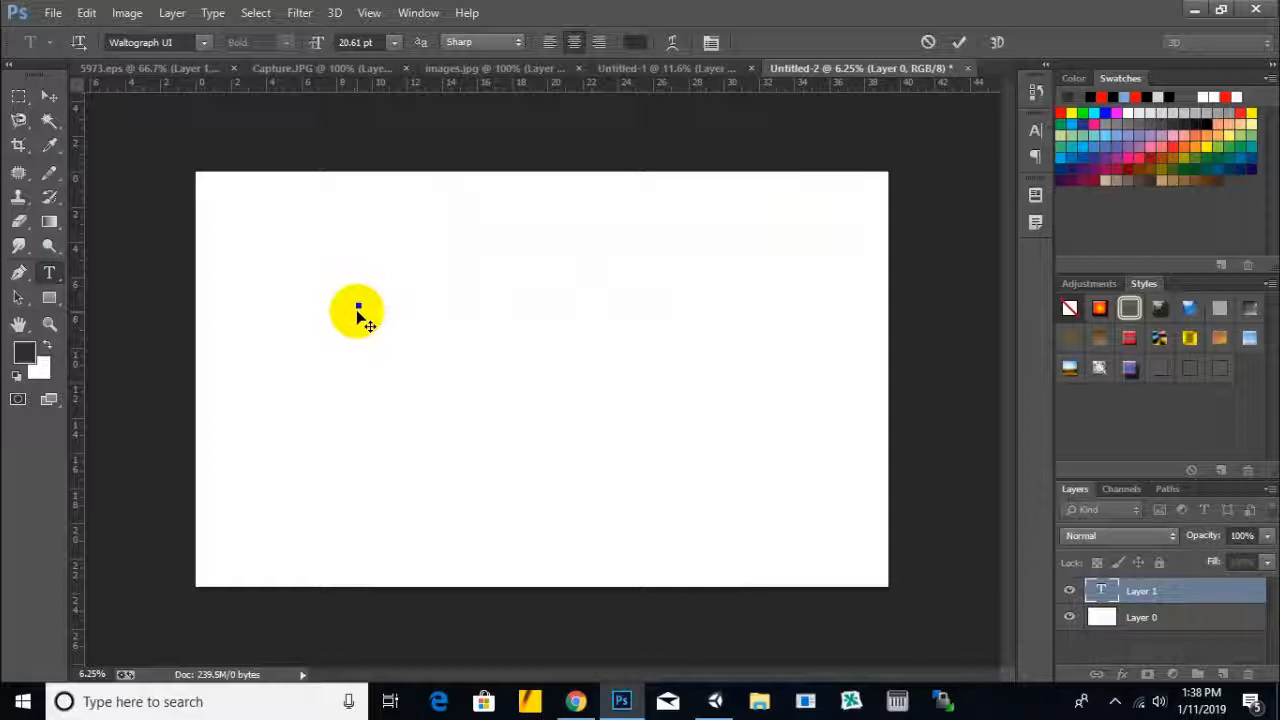
{"action": "type", "text": "a"}
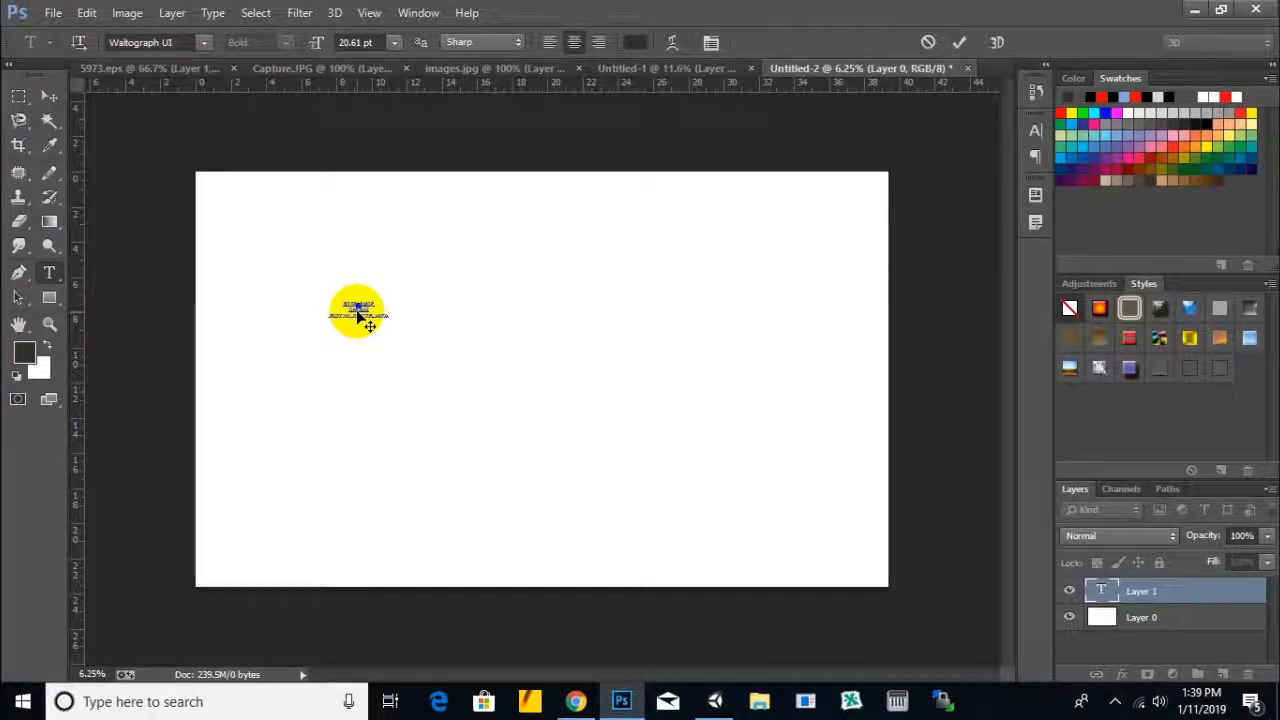
{"action": "left_click", "coordinate": [49, 95]}
{"action": "left_click", "coordinate": [289, 258]}
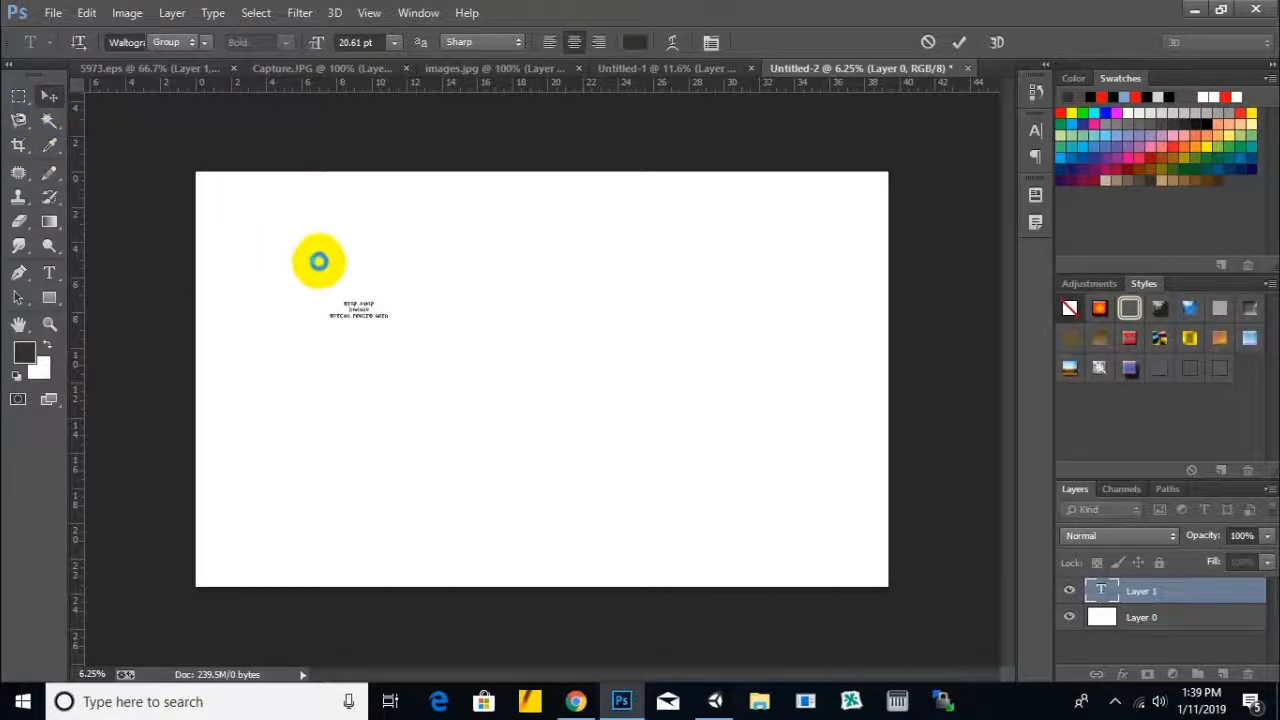
Scale the warning text up proportionally so that it spans most of the canvas width
{"action": "key", "text": "ctrl+r"}
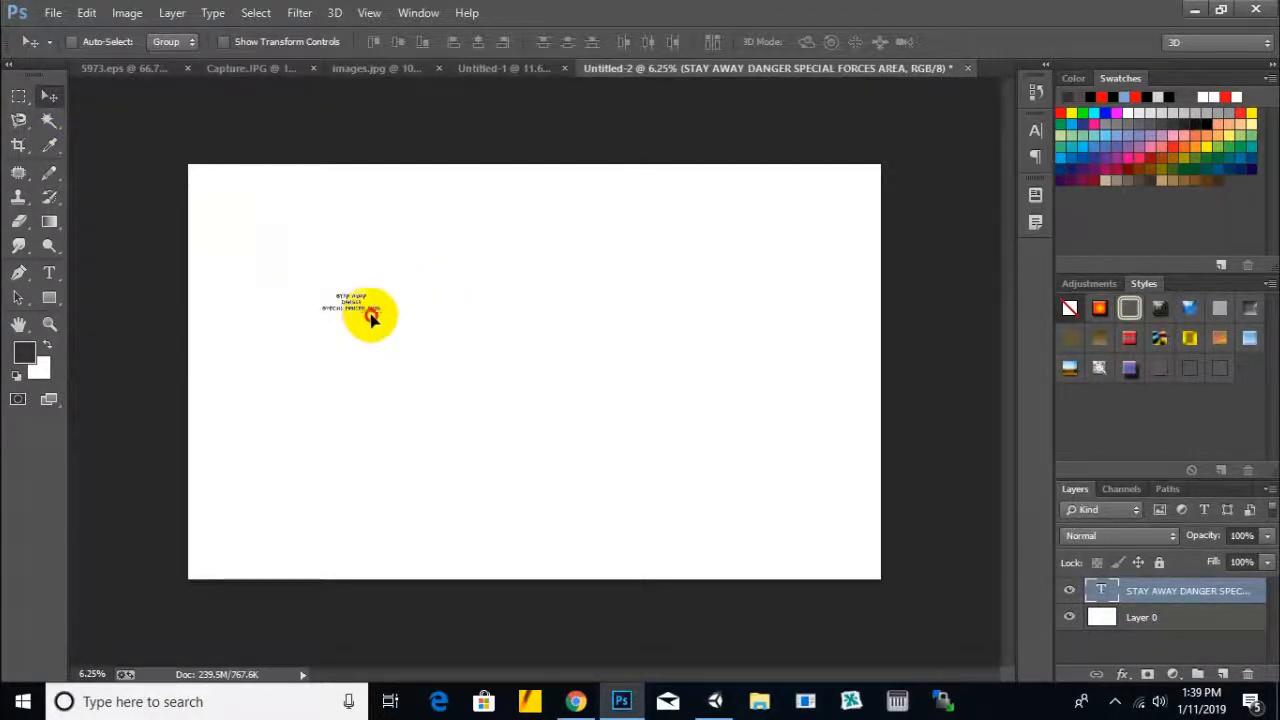
{"action": "key", "text": "ctrl+r"}
{"action": "key", "text": "ctrl+t"}
{"action": "left_click_drag", "start_coordinate": [396, 322], "coordinate": [818, 565], "text": "shift"}
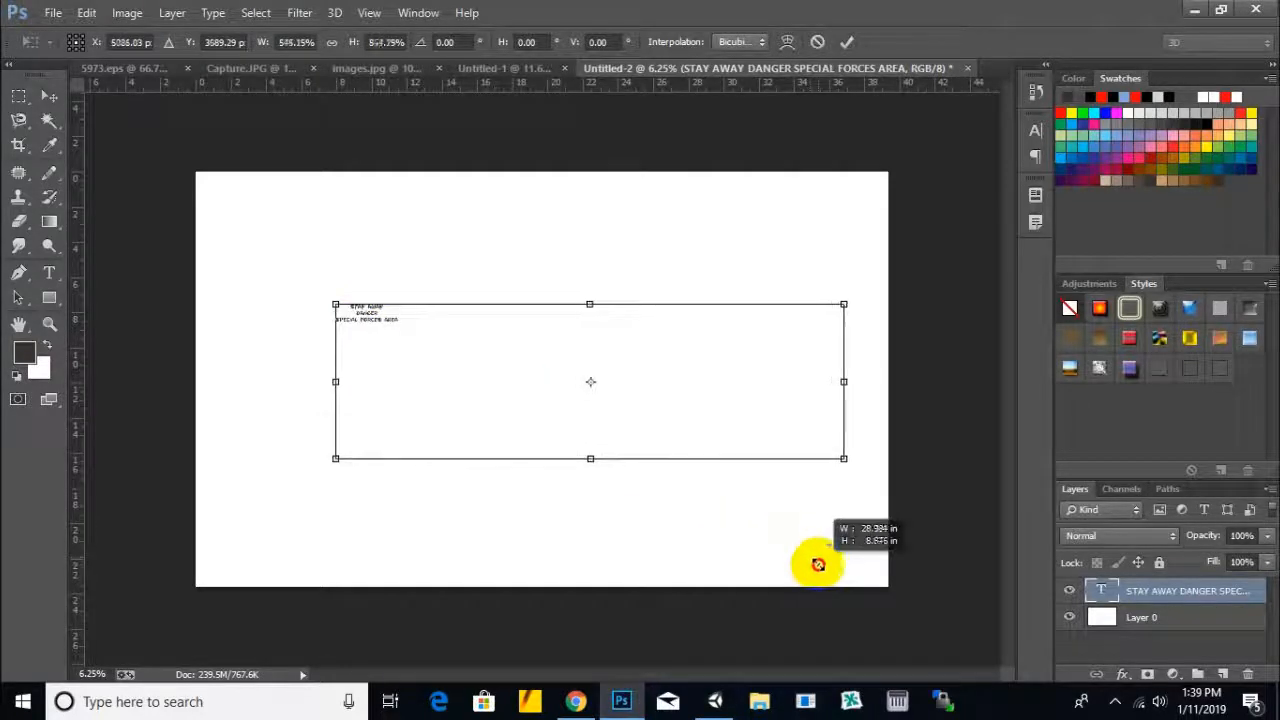
{"action": "left_click_drag", "start_coordinate": [334, 303], "coordinate": [223, 250], "text": "shift"}
{"action": "key", "text": "Return"}
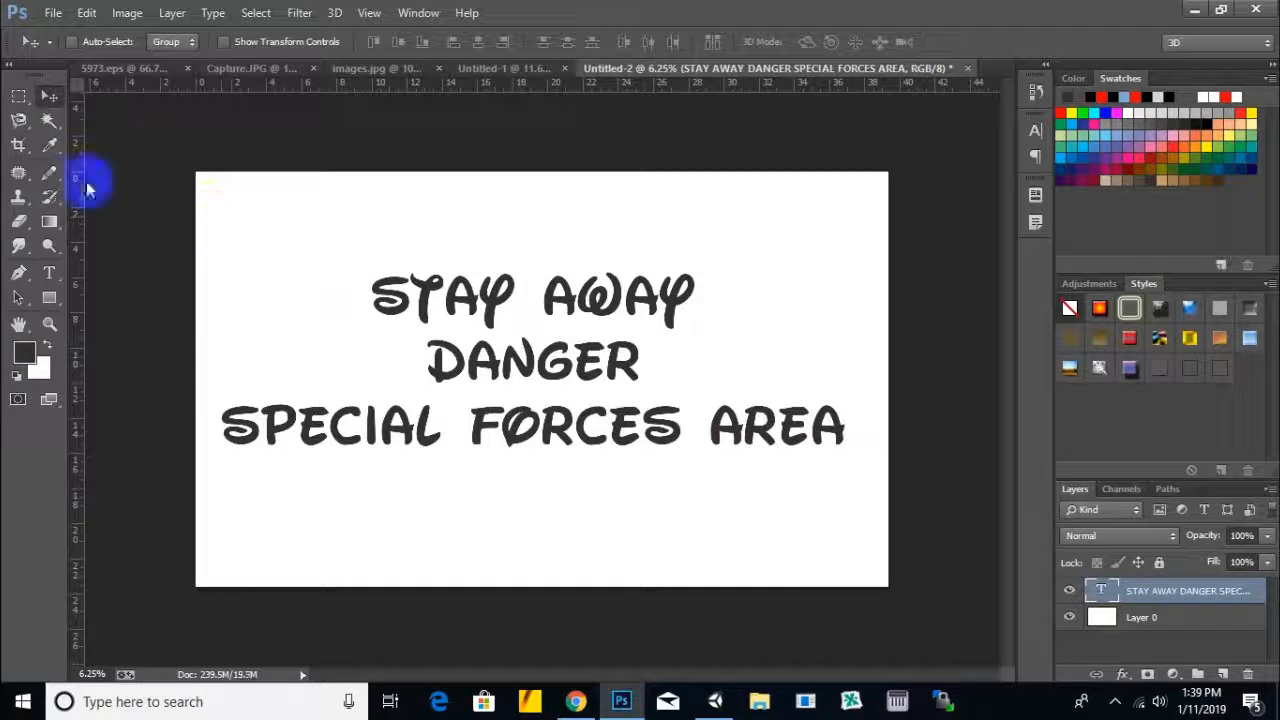
Try the Toe the Lineless and Showcard Gothic fonts on all of the warning text
{"action": "left_click", "coordinate": [49, 272]}
{"action": "left_click", "coordinate": [457, 295]}
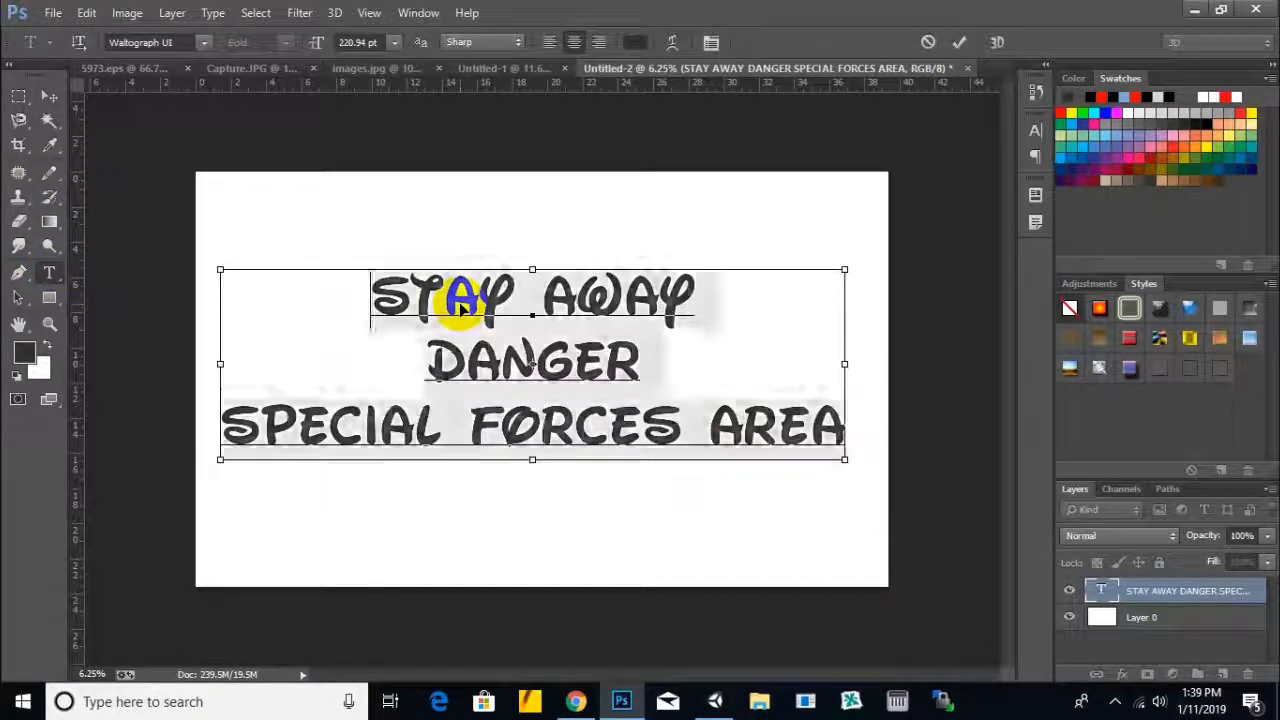
{"action": "key", "text": "ctrl+a"}
{"action": "left_click", "coordinate": [204, 42]}
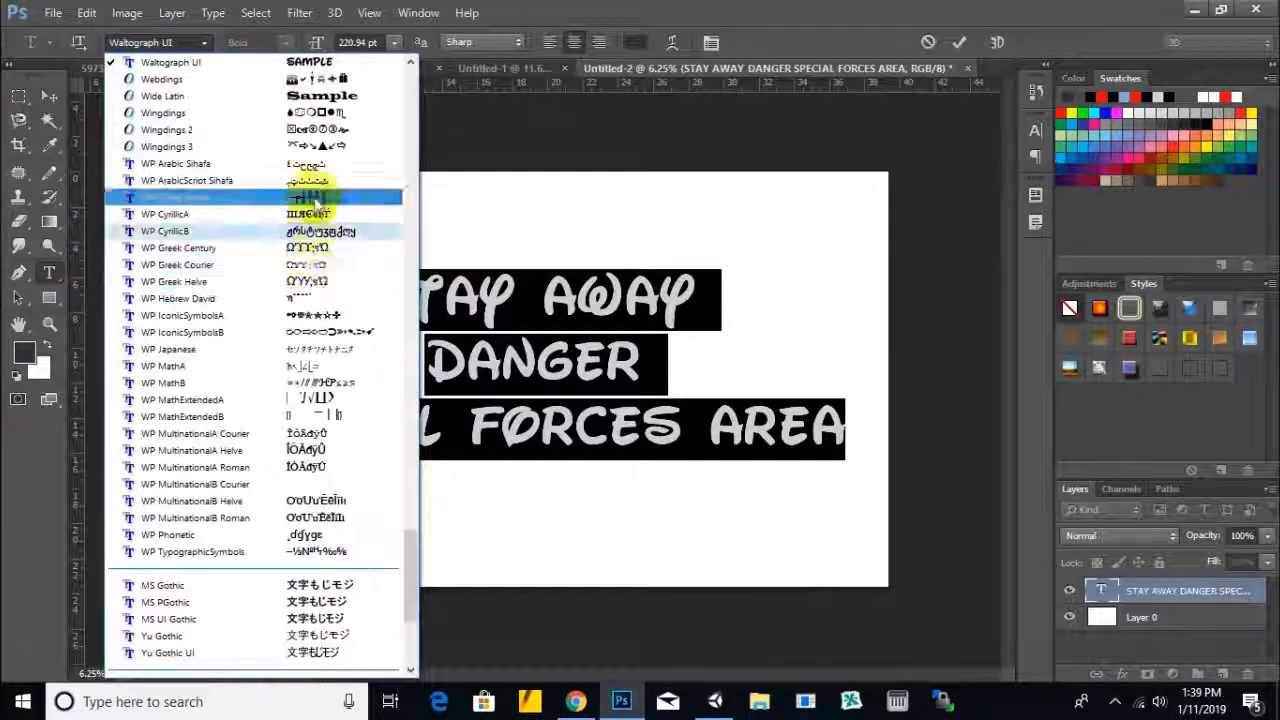
{"action": "scroll", "coordinate": [315, 200], "scroll_direction": "up", "scroll_amount": 6}
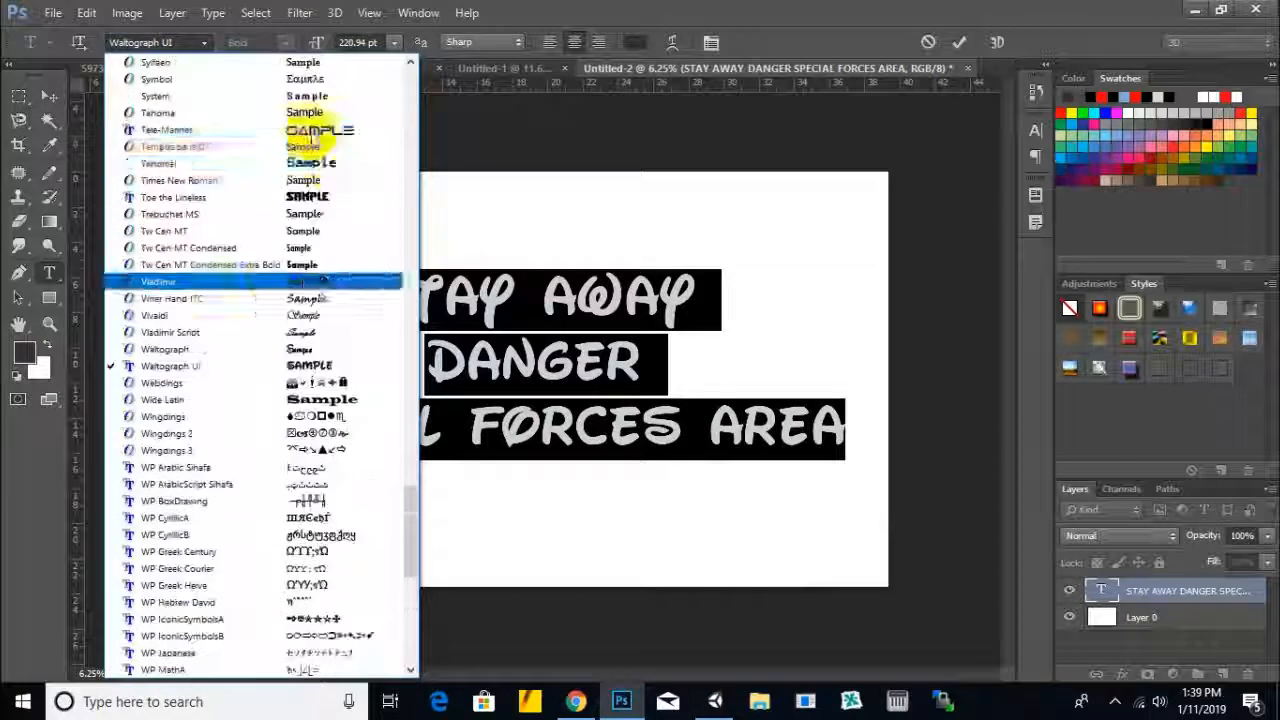
{"action": "left_click", "coordinate": [318, 196]}
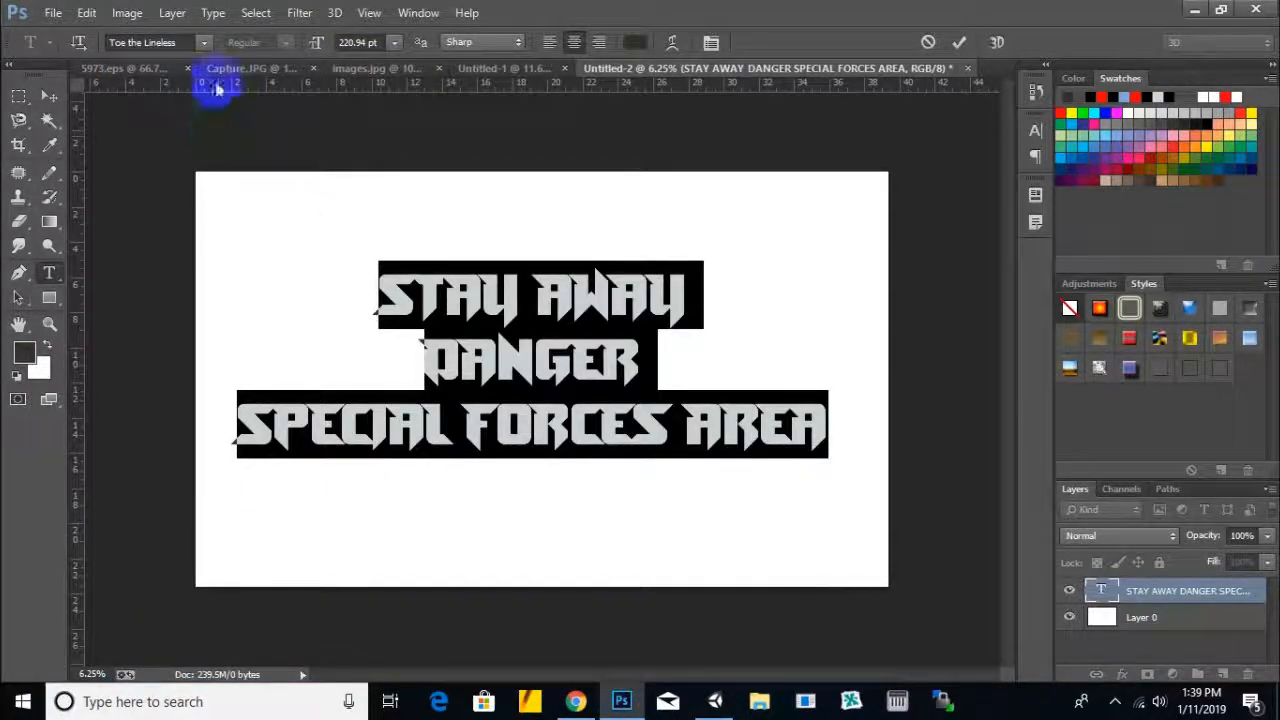
{"action": "left_click", "coordinate": [204, 42]}
{"action": "scroll", "coordinate": [243, 120], "scroll_direction": "up", "scroll_amount": 5}
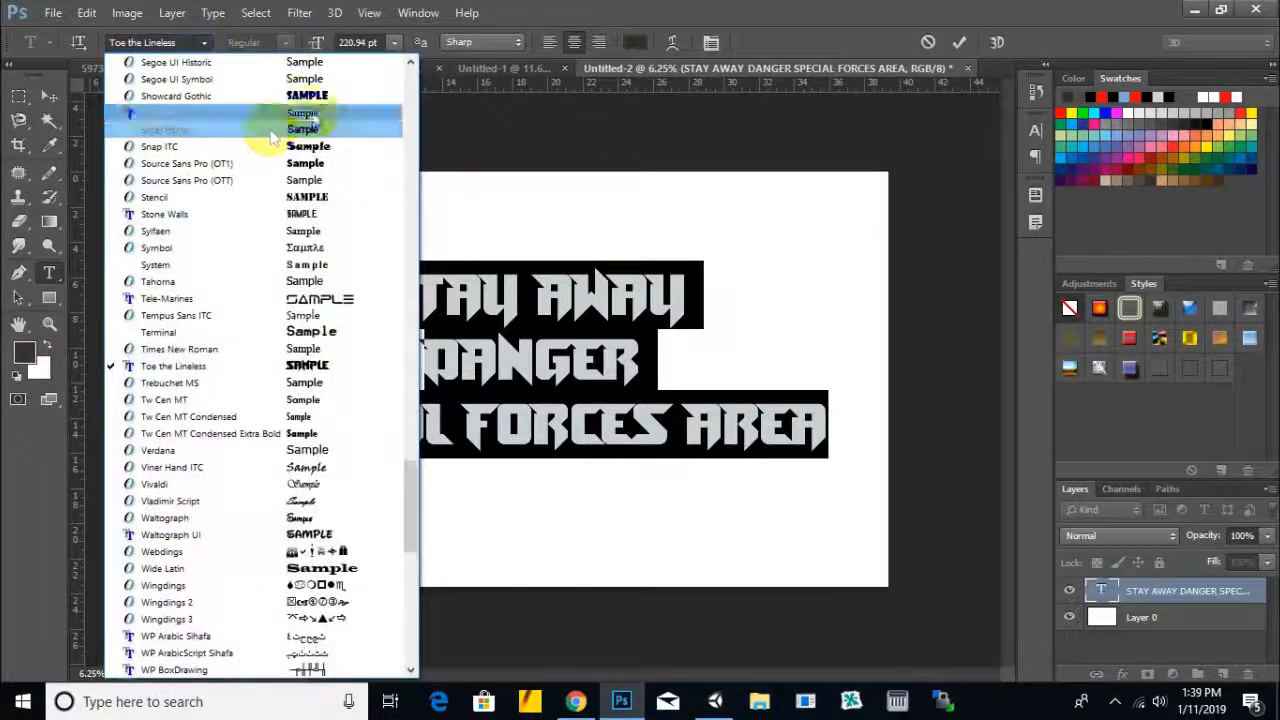
{"action": "left_click", "coordinate": [272, 132]}
Set the warning text's font to Bernard MT Condensed
{"action": "left_click", "coordinate": [204, 42]}
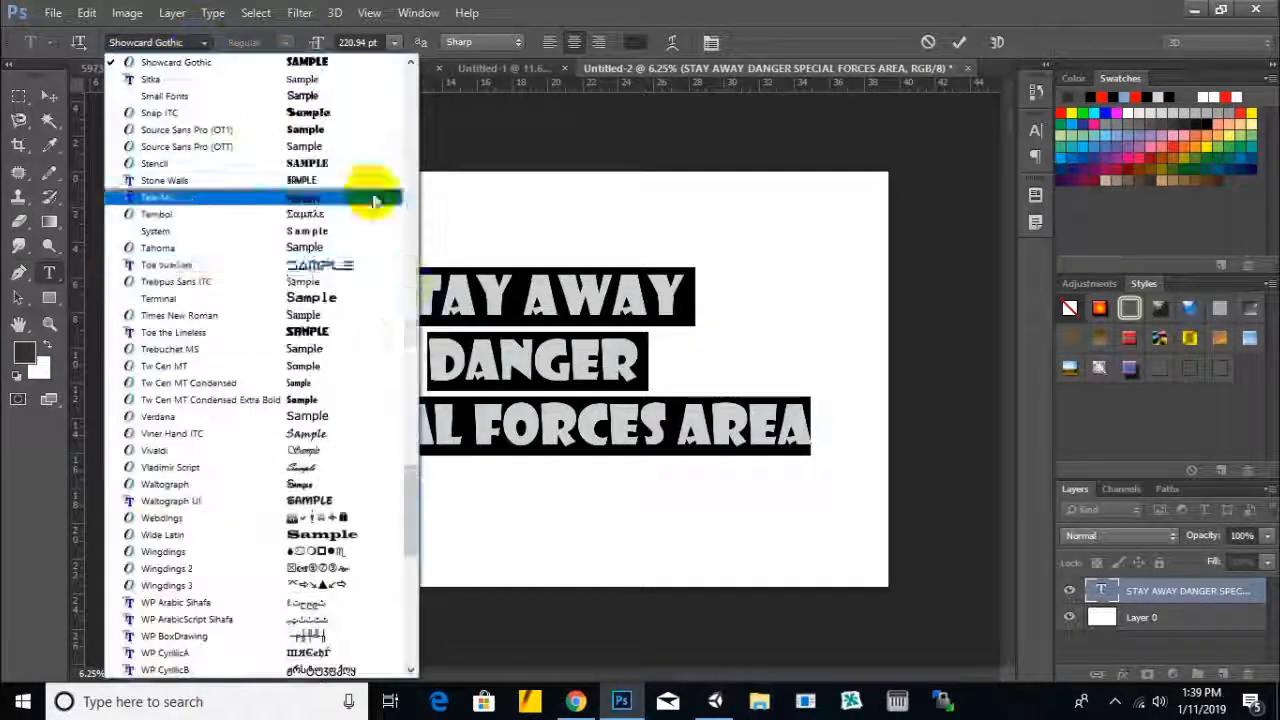
{"action": "left_click_drag", "start_coordinate": [408, 480], "coordinate": [386, 114]}
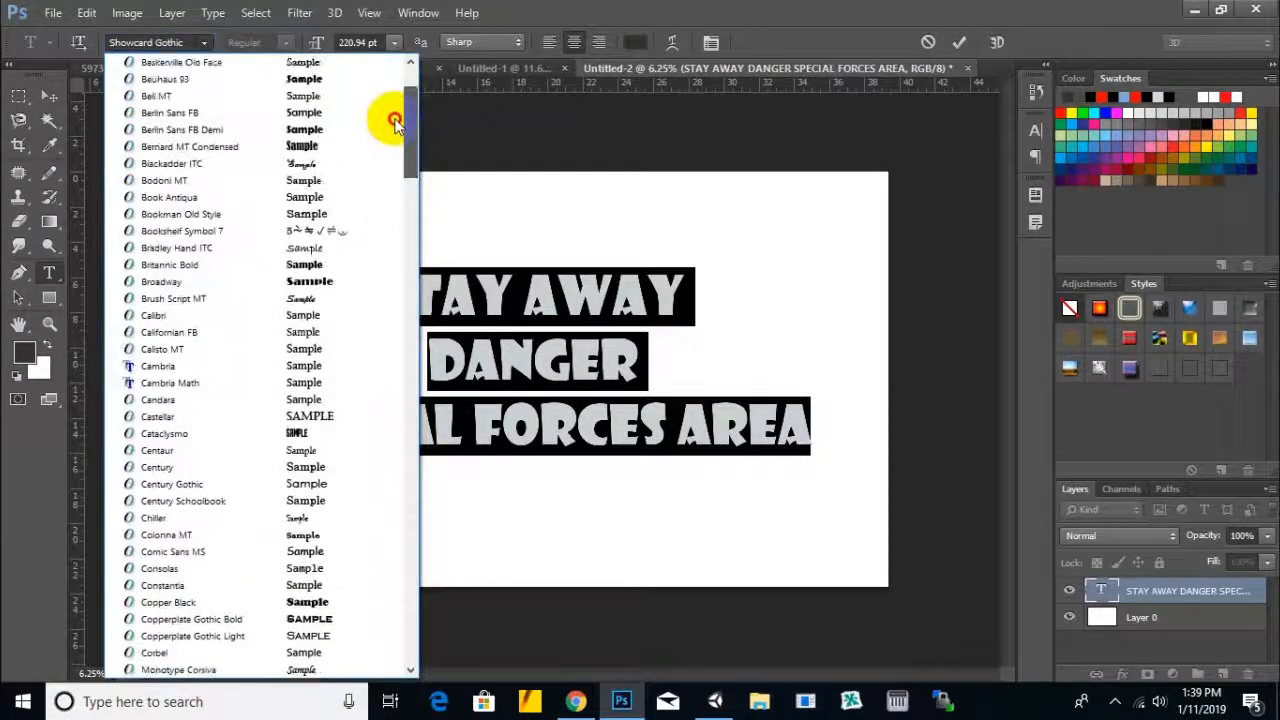
{"action": "left_click", "coordinate": [341, 150]}
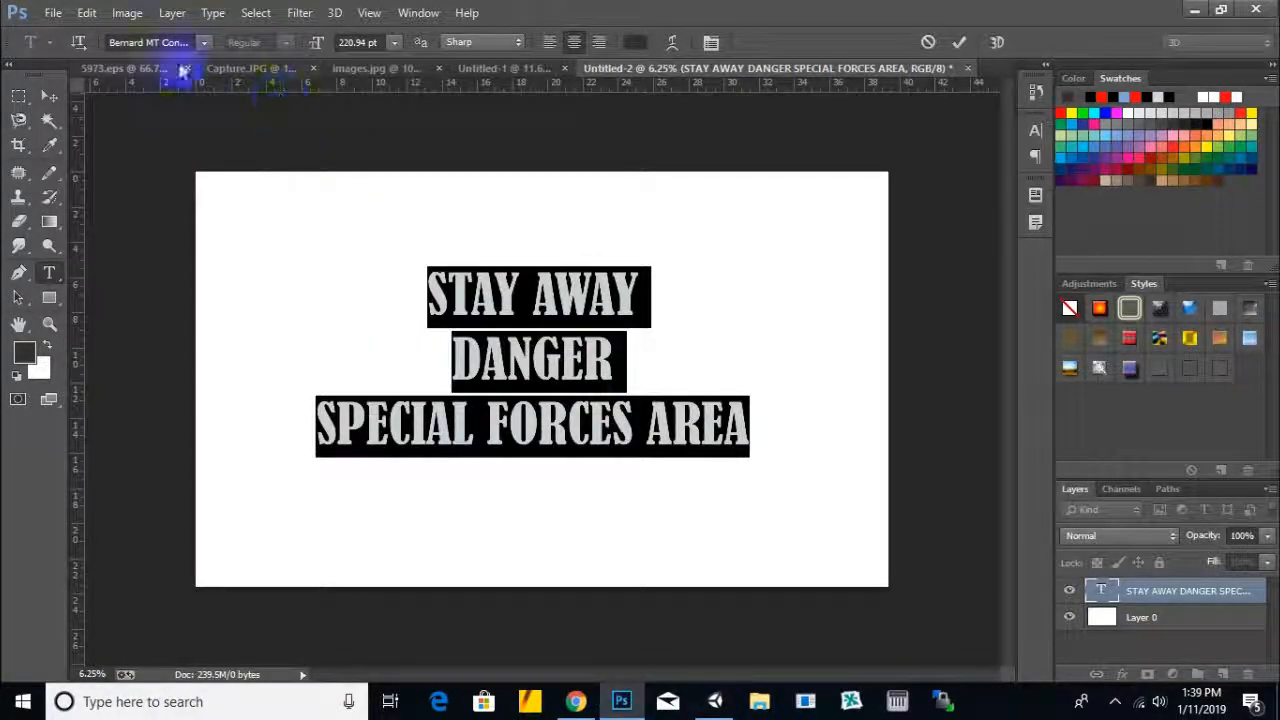
Try the Cooper Black font on all of the warning text
{"action": "left_click", "coordinate": [203, 42]}
{"action": "scroll", "coordinate": [330, 305], "scroll_direction": "down", "scroll_amount": 4}
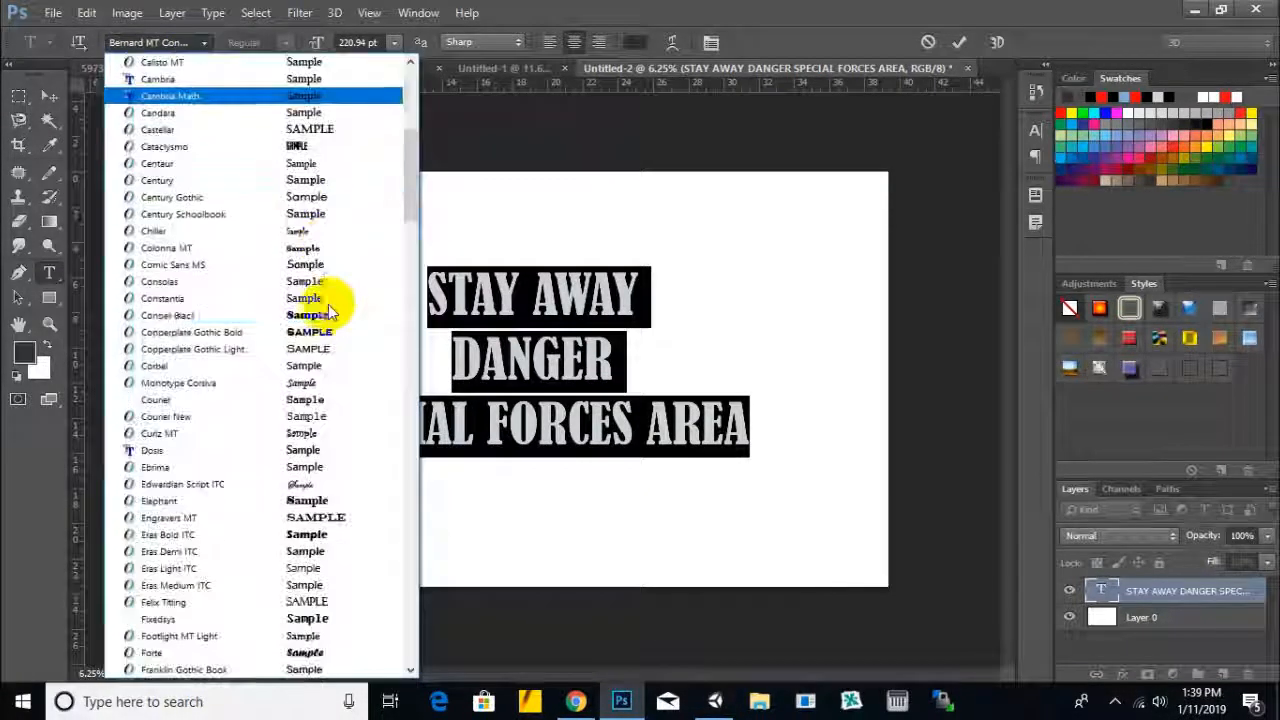
{"action": "left_click", "coordinate": [325, 315]}
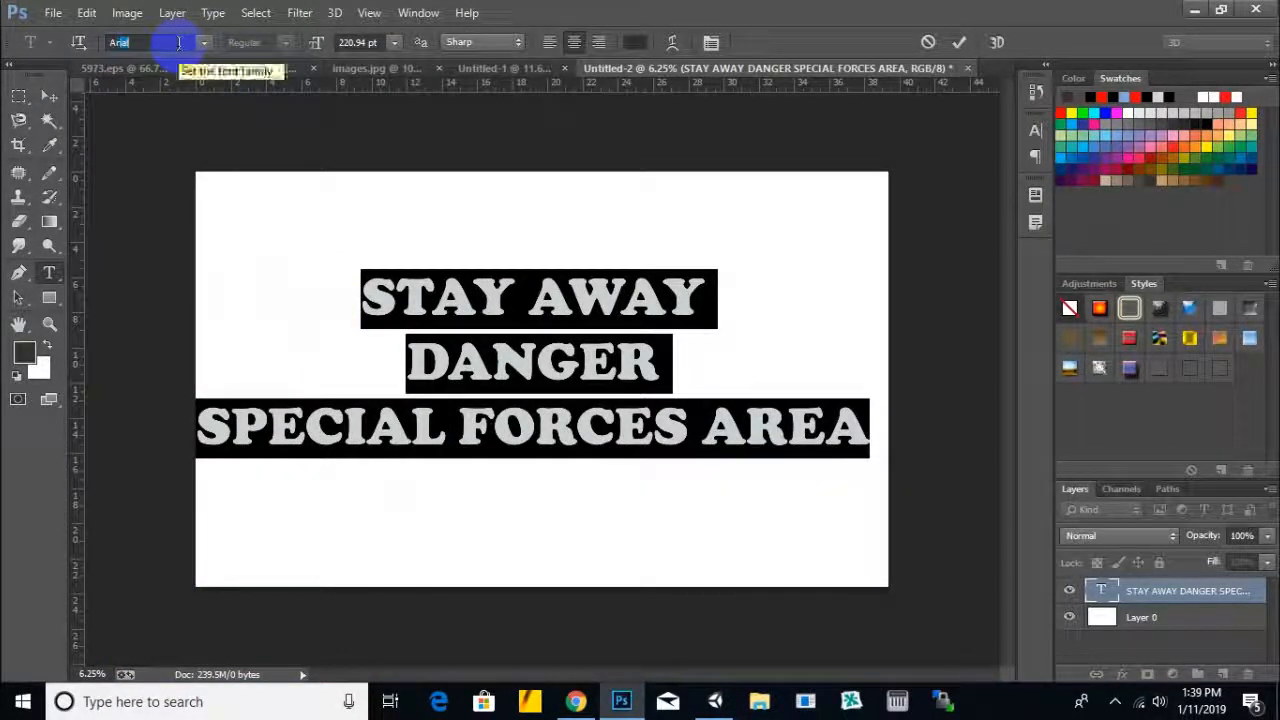
Set the warning text to Arial Bold and move it slightly upward on the canvas
{"action": "key", "text": "Return"}
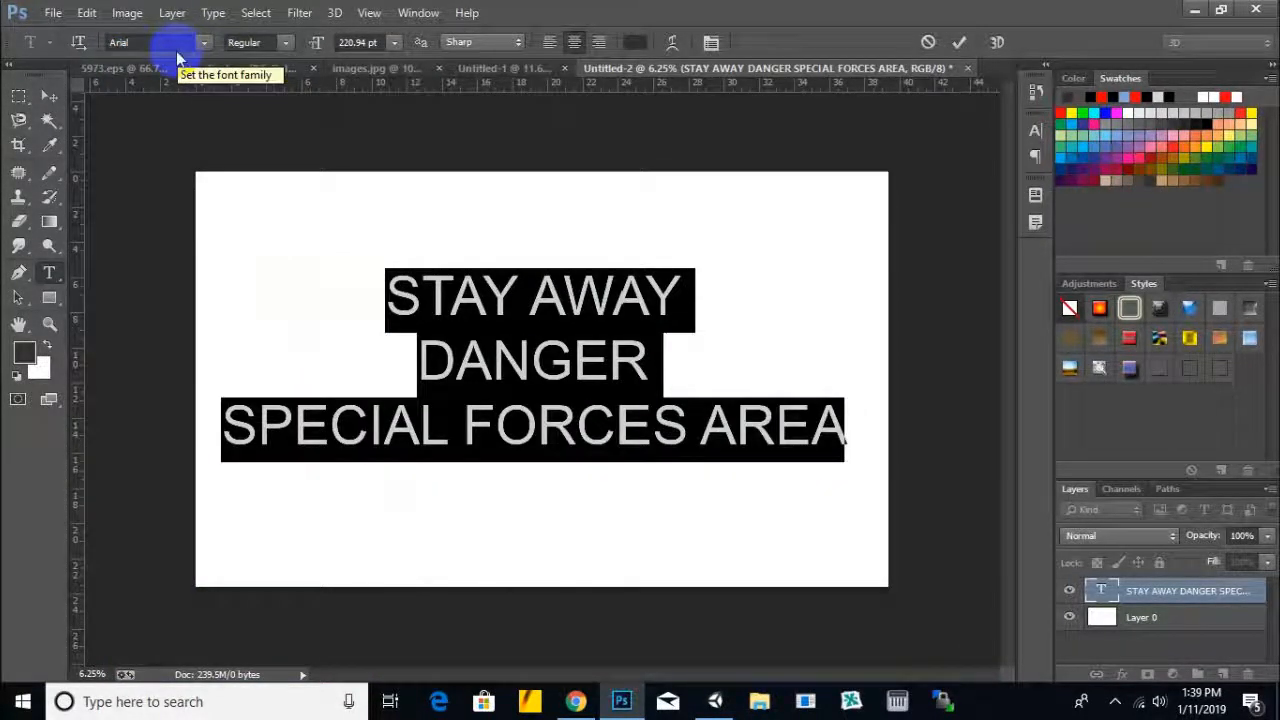
{"action": "left_click", "coordinate": [285, 42]}
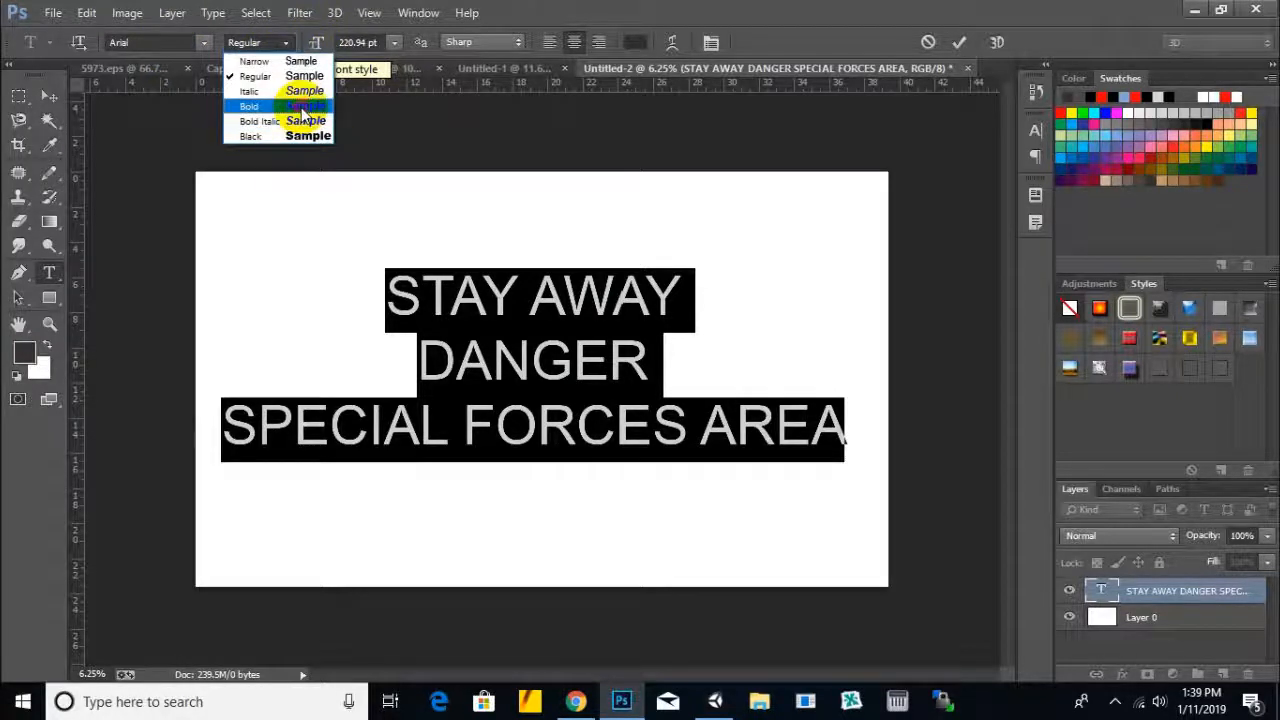
{"action": "left_click", "coordinate": [302, 118]}
{"action": "left_click", "coordinate": [47, 96]}
{"action": "left_click_drag", "start_coordinate": [563, 372], "coordinate": [568, 362]}
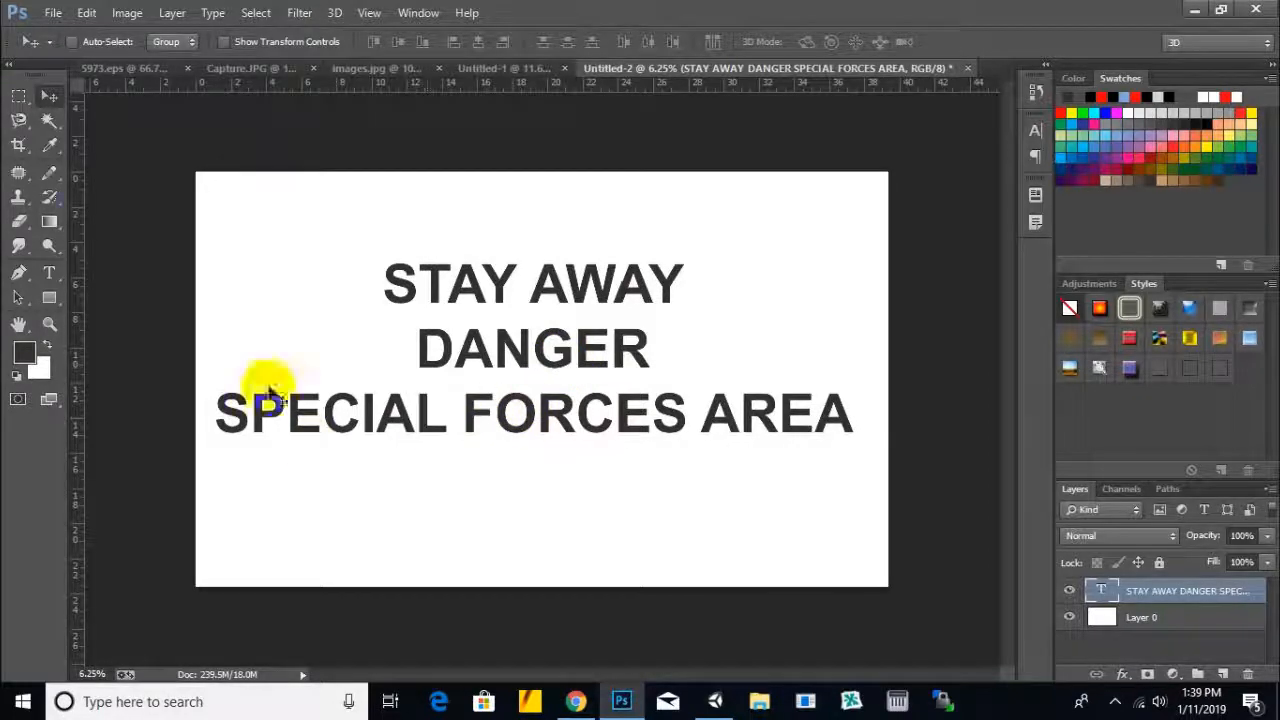
{"action": "left_click", "coordinate": [49, 272]}
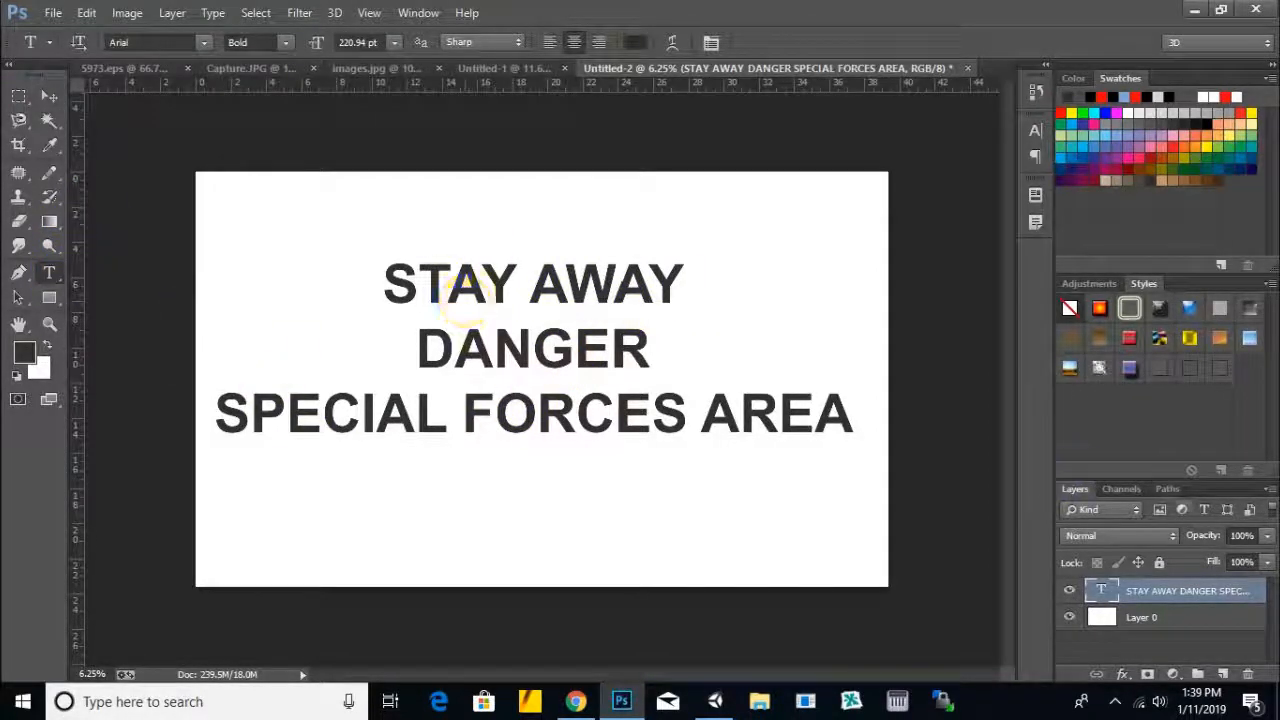
{"action": "left_click", "coordinate": [49, 96]}
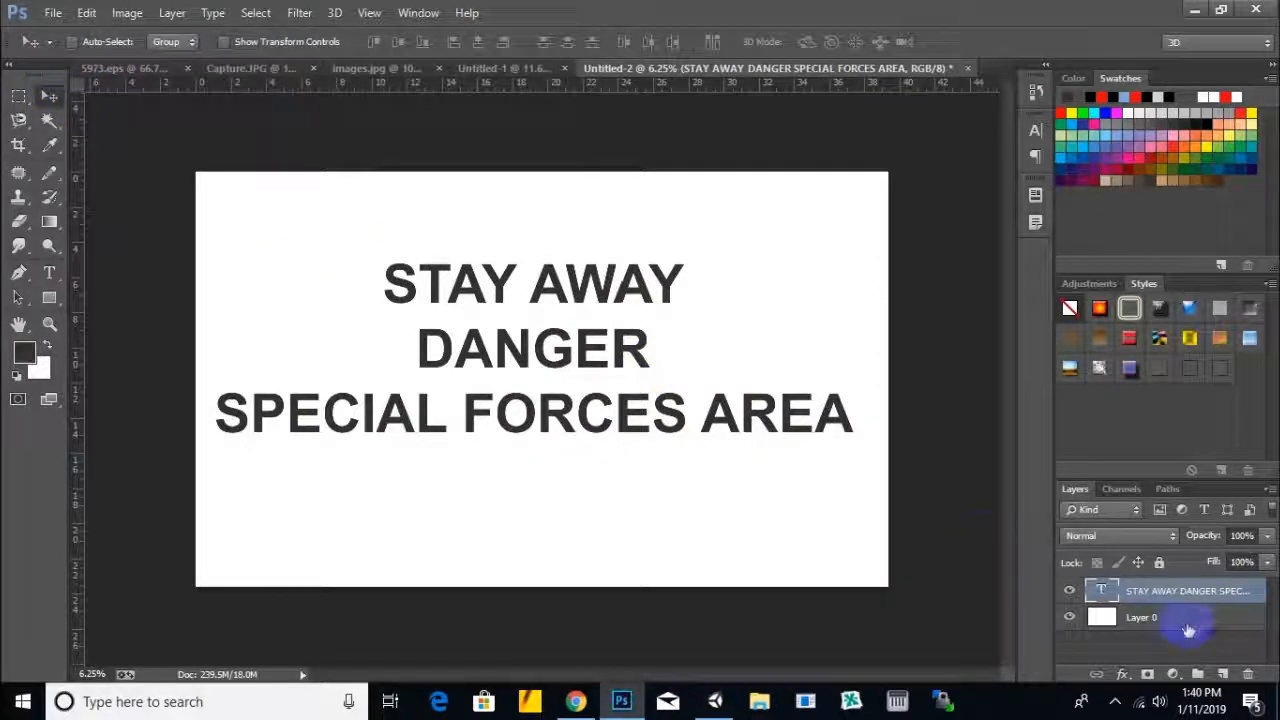
Fill the background layer, Layer 0, with yellow #ffd800 as the foreground color
{"action": "left_click", "coordinate": [1188, 622]}
{"action": "left_click", "coordinate": [24, 350]}
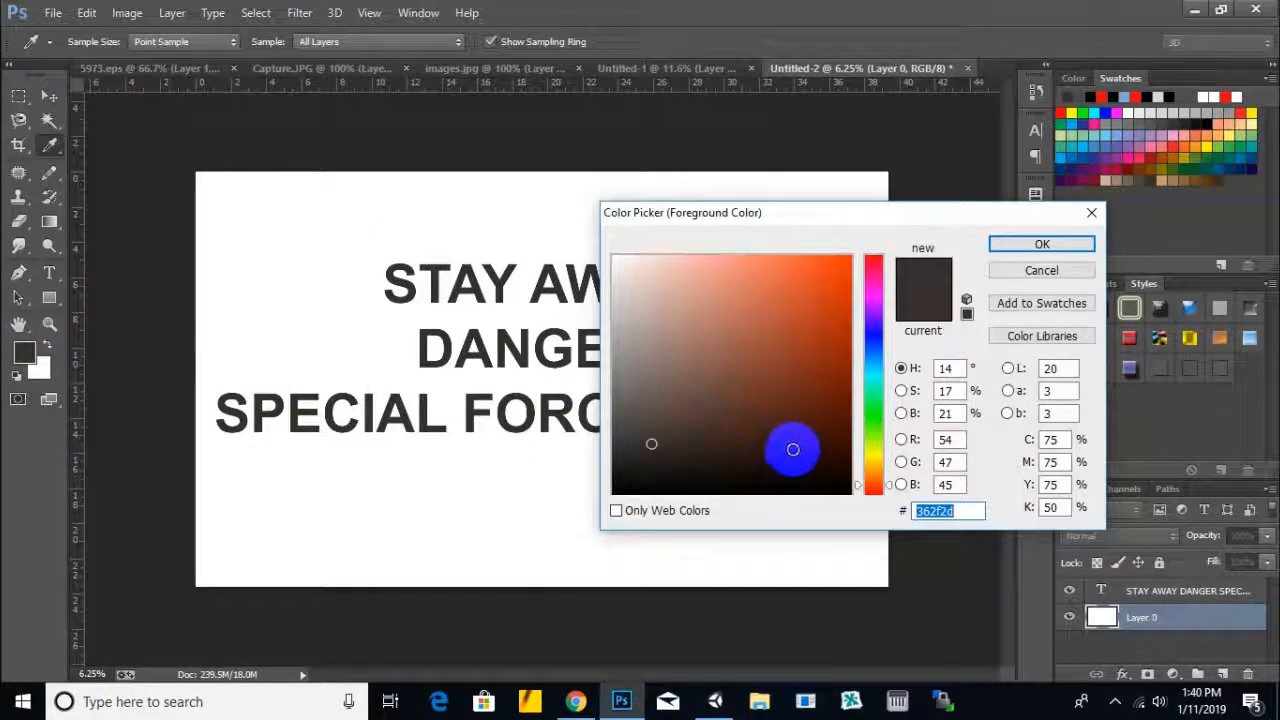
{"action": "type", "text": "ffd800"}
{"action": "left_click", "coordinate": [1045, 243]}
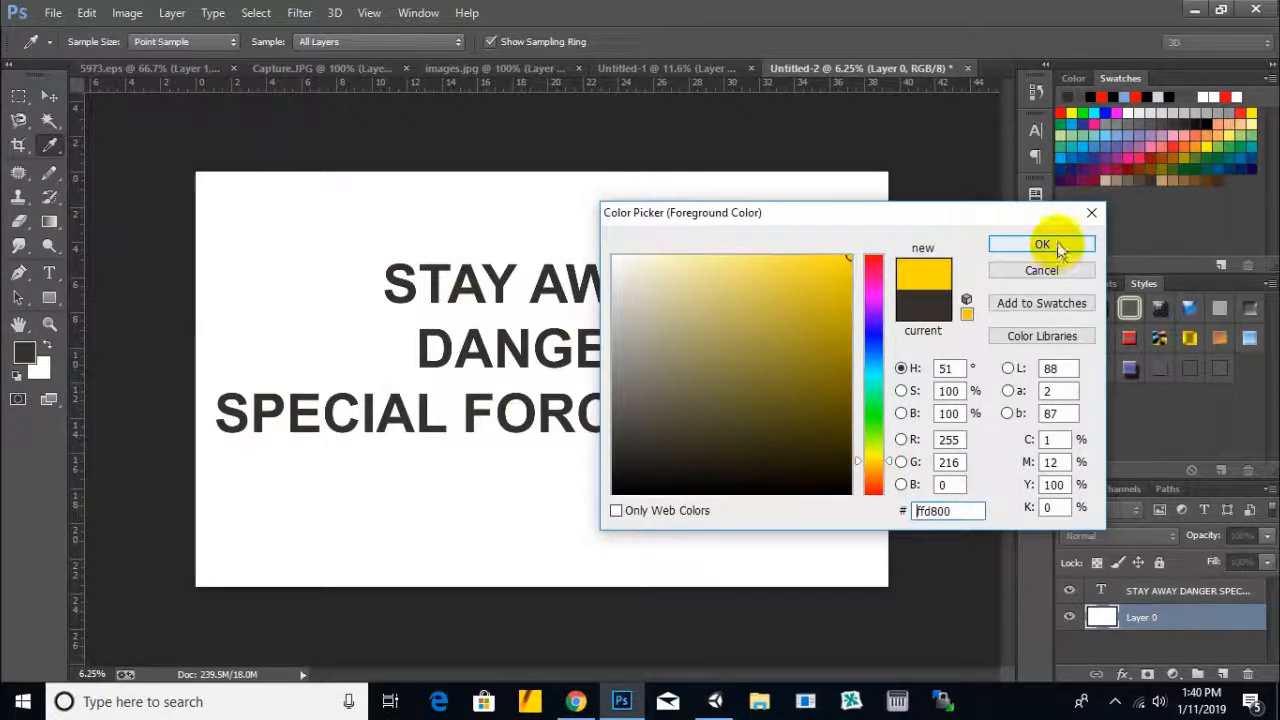
{"action": "key", "text": "alt+BackSpace"}
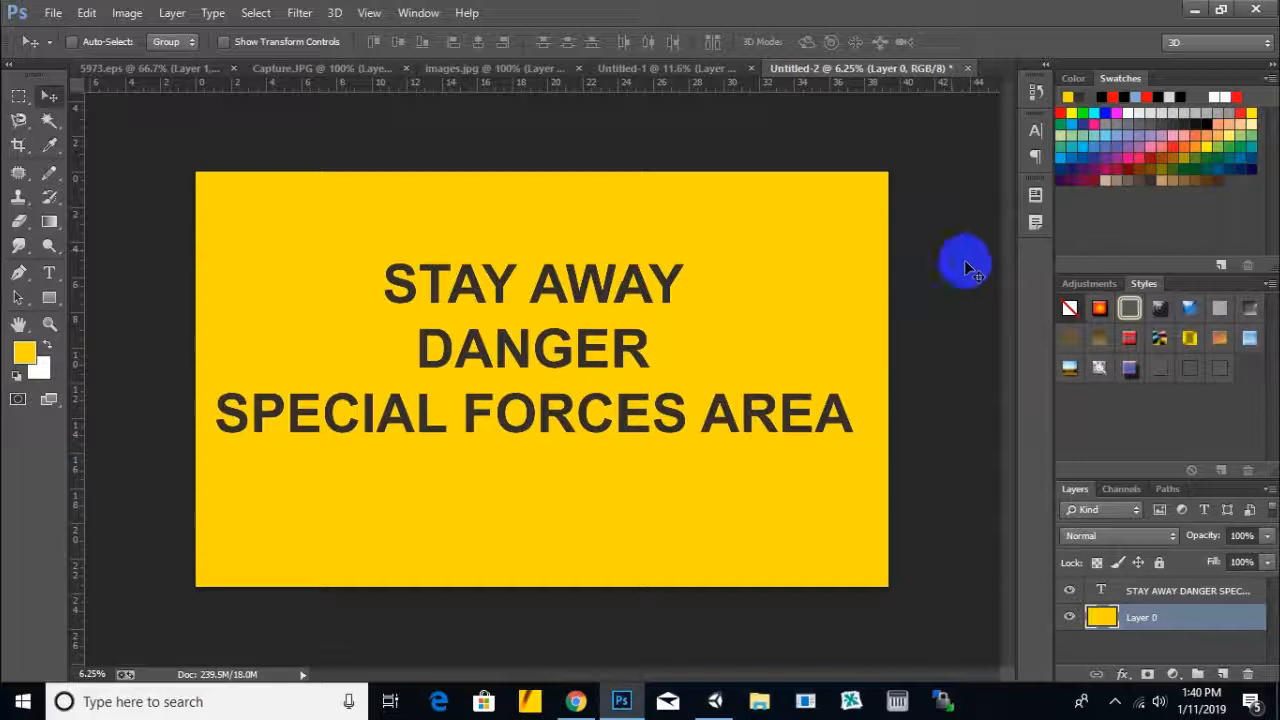
Pick a darker shade of the yellow foreground color and refill the background layer with it
{"action": "left_click", "coordinate": [27, 352]}
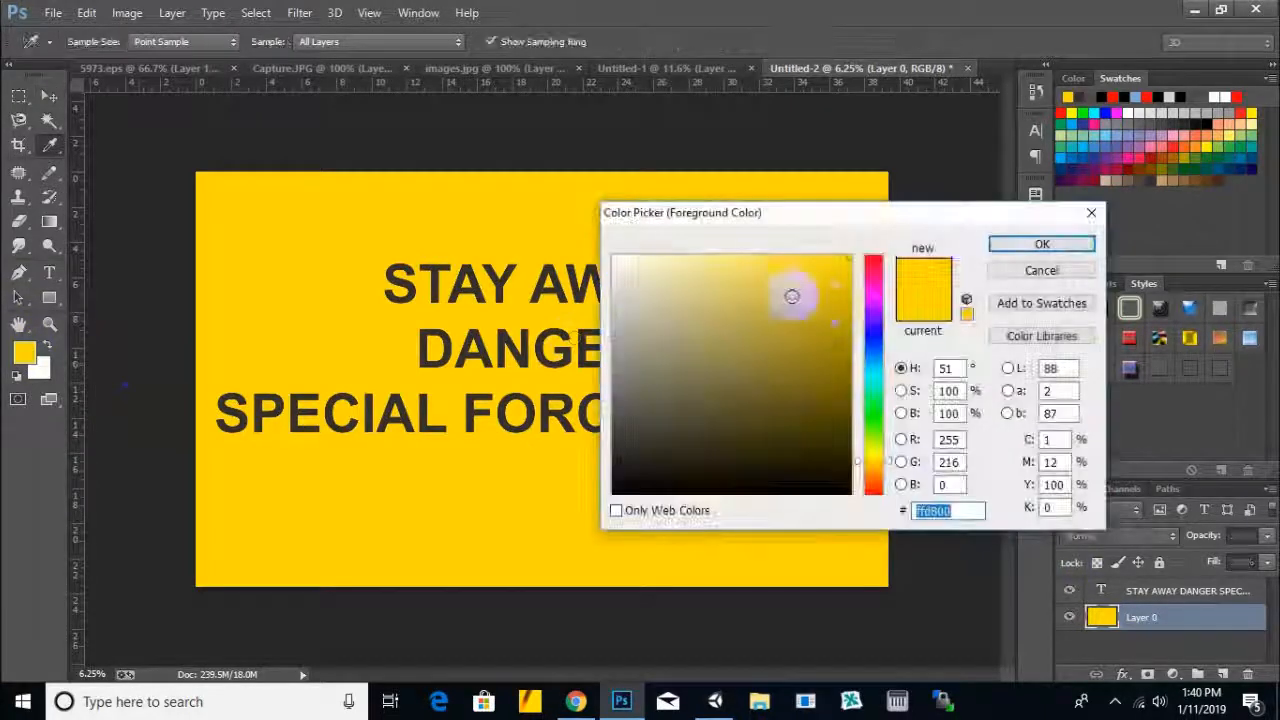
{"action": "left_click", "coordinate": [849, 348]}
{"action": "left_click", "coordinate": [1033, 248]}
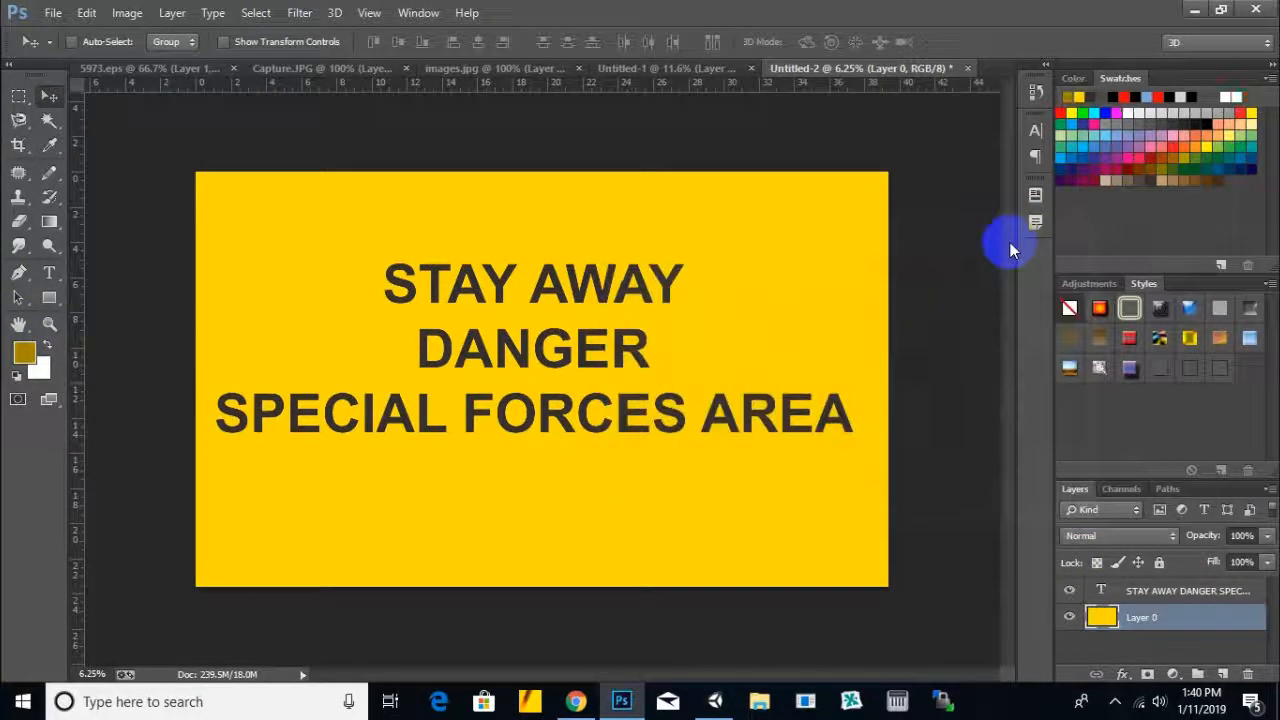
{"action": "key", "text": "alt+BackSpace"}
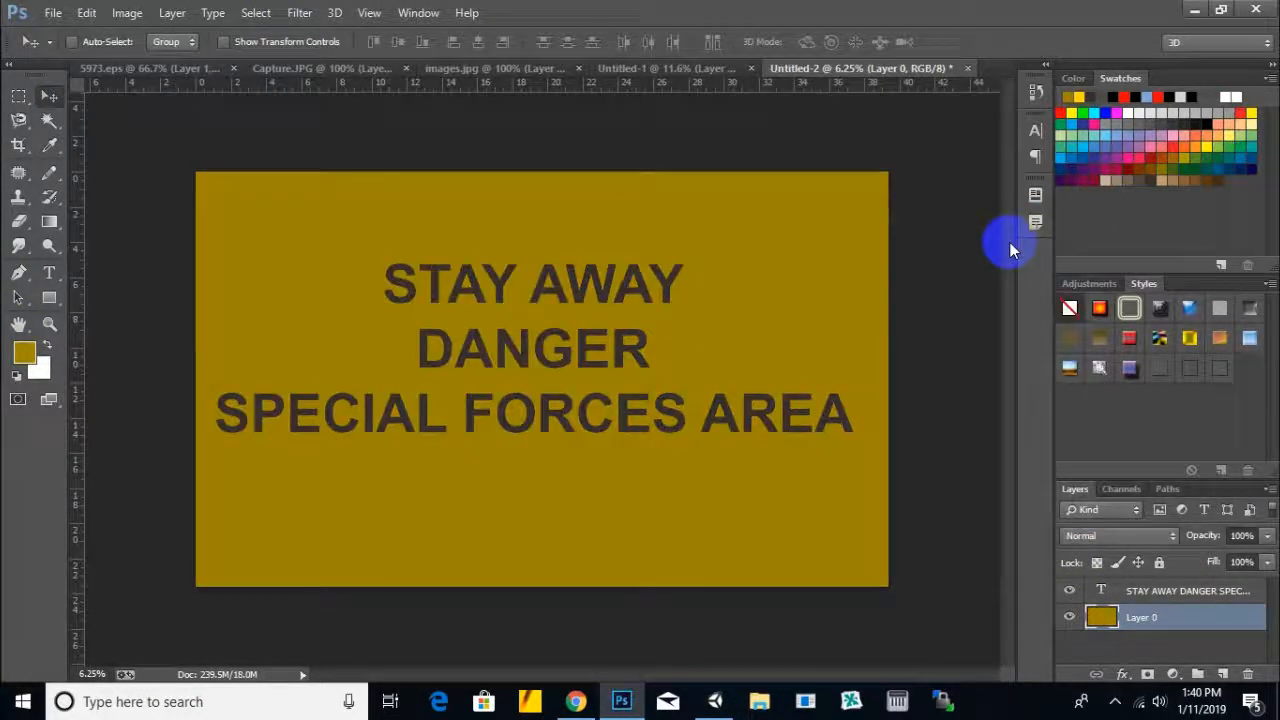
Select the warning text layer and center the text horizontally on the canvas
{"action": "right_click", "coordinate": [648, 302]}
{"action": "left_click", "coordinate": [660, 303]}
{"action": "left_click_drag", "start_coordinate": [586, 302], "coordinate": [595, 312]}
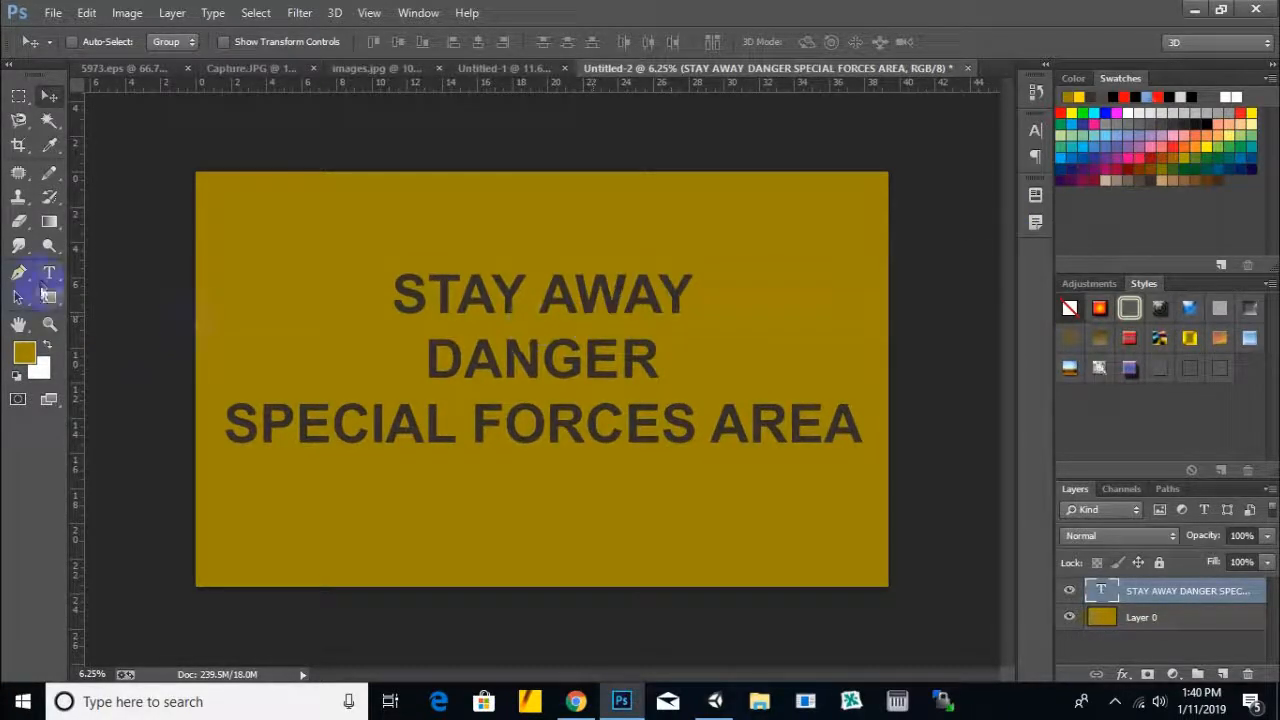
Draw a rectangle shape of about 10901 × 6337 px, inset slightly from the canvas edges
{"action": "left_click", "coordinate": [48, 294]}
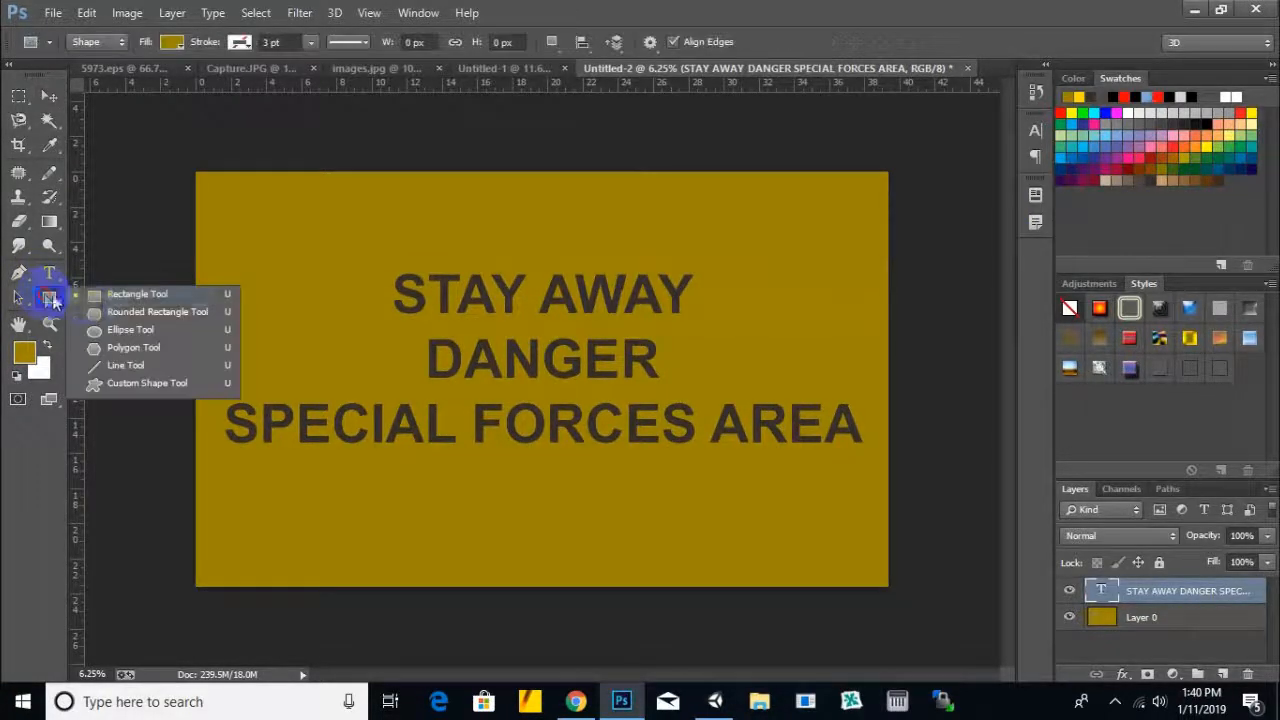
{"action": "left_click", "coordinate": [102, 297]}
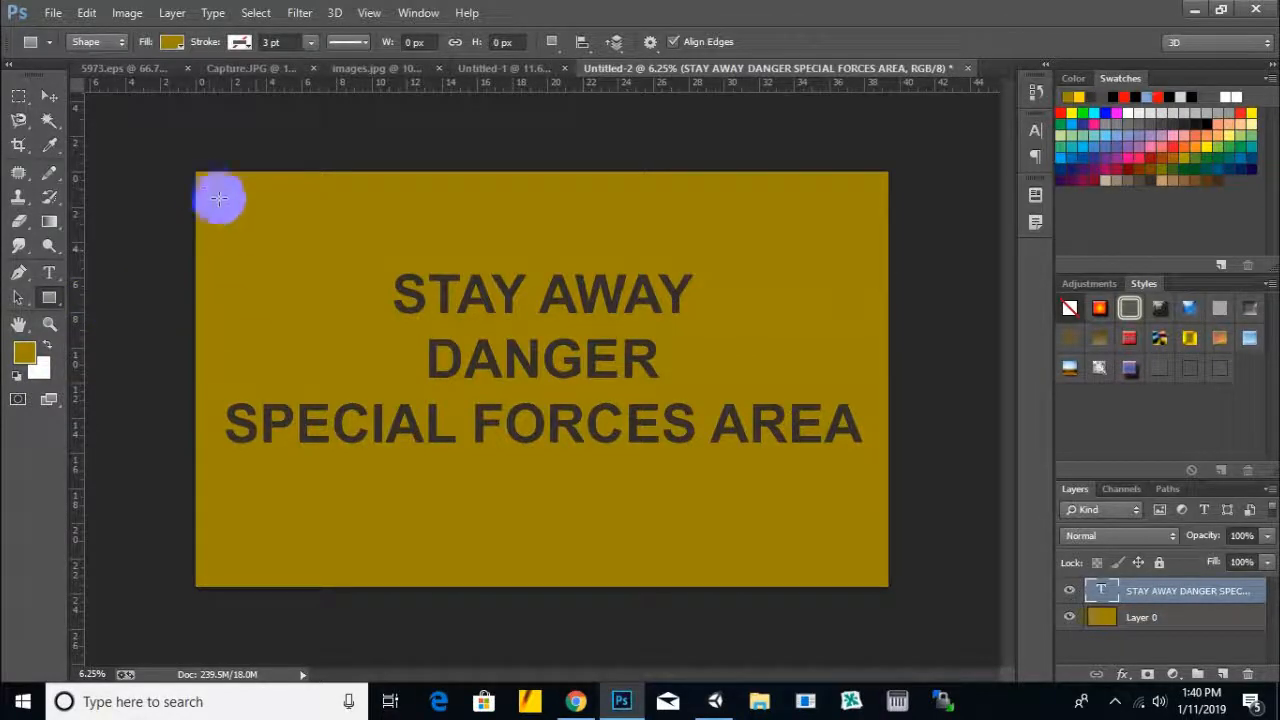
{"action": "left_click_drag", "start_coordinate": [226, 194], "coordinate": [863, 563]}
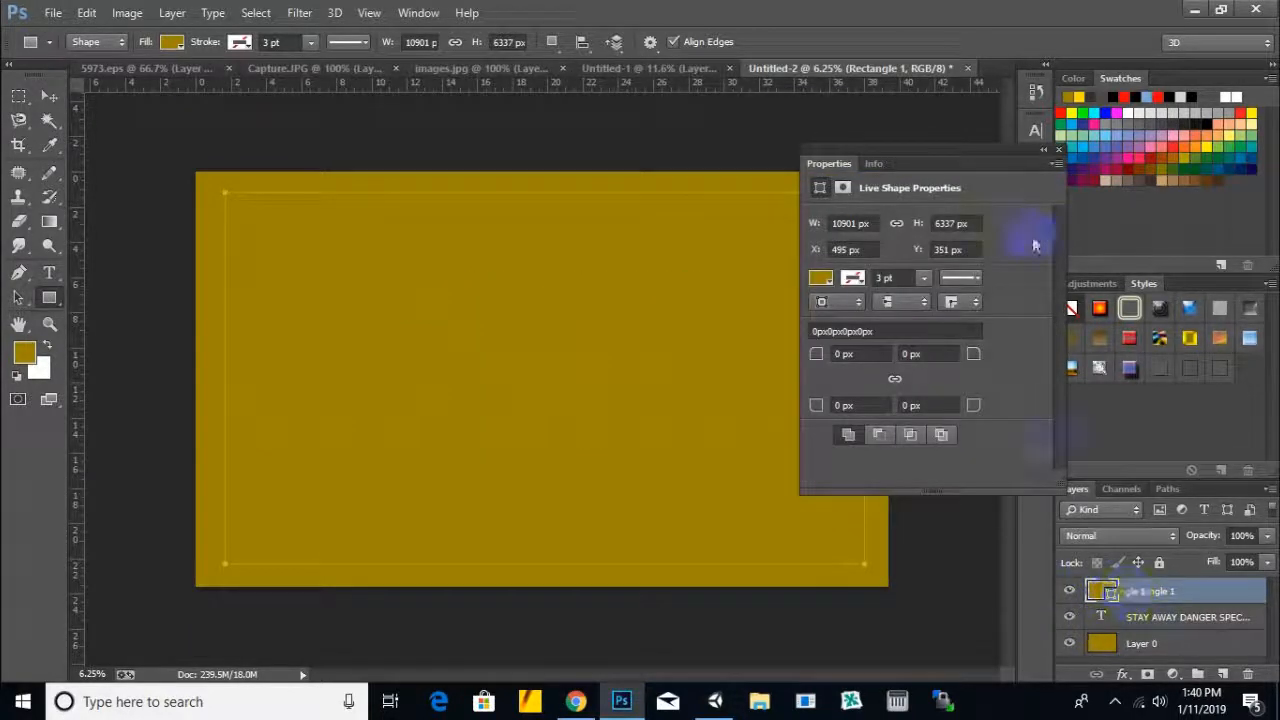
Give the rectangle a black stroke about 58.45 pt wide to form the sign's border
{"action": "left_click", "coordinate": [853, 279]}
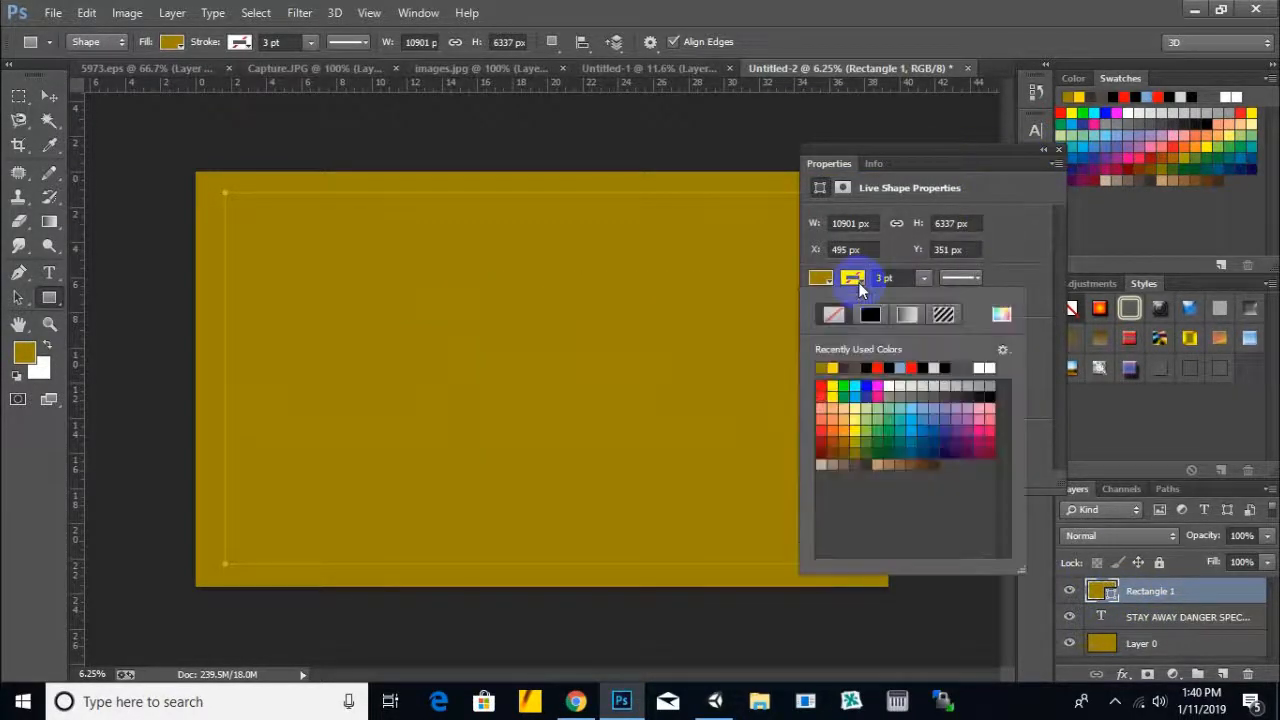
{"action": "left_click", "coordinate": [866, 386]}
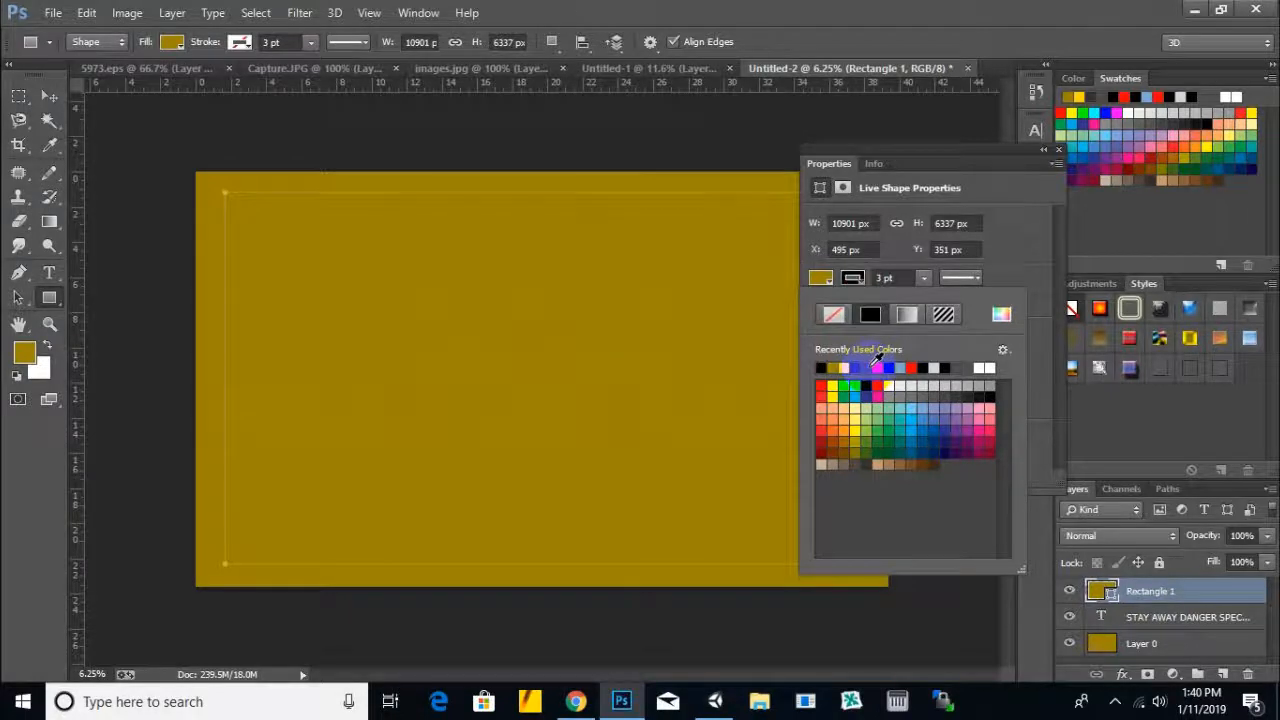
{"action": "left_click", "coordinate": [920, 279]}
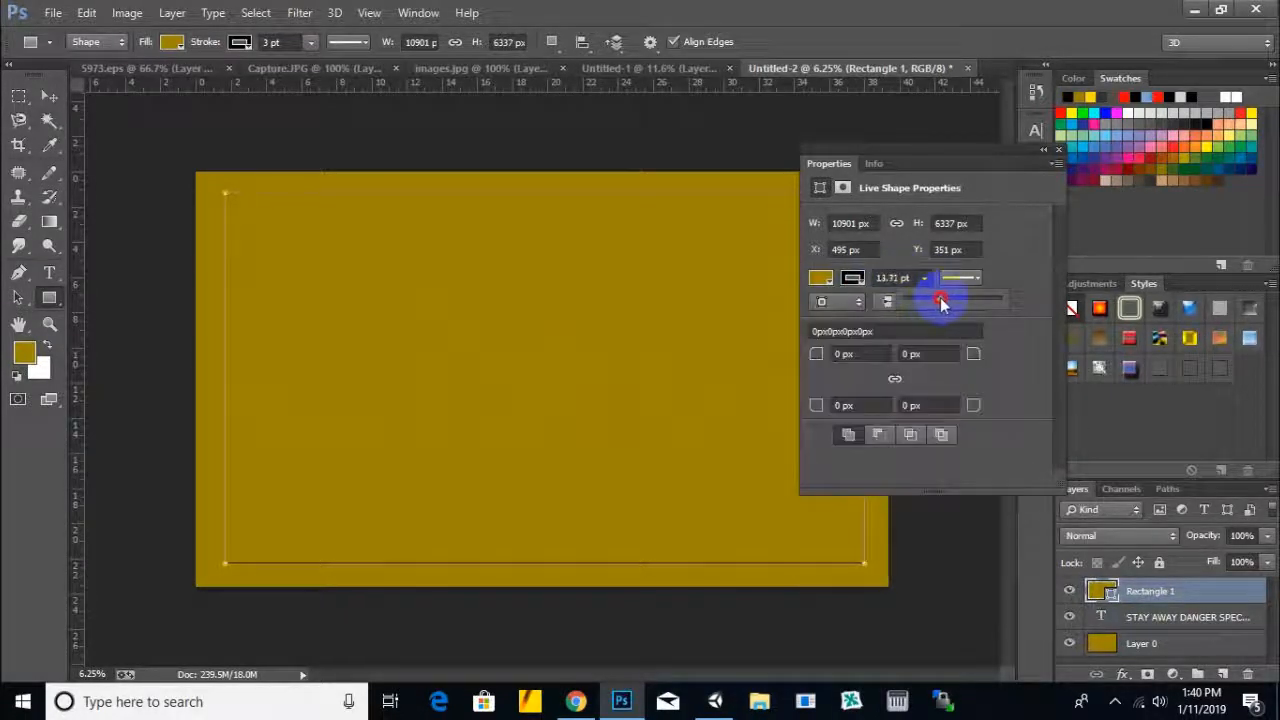
{"action": "left_click_drag", "start_coordinate": [934, 295], "coordinate": [978, 298]}
{"action": "left_click", "coordinate": [1059, 150]}
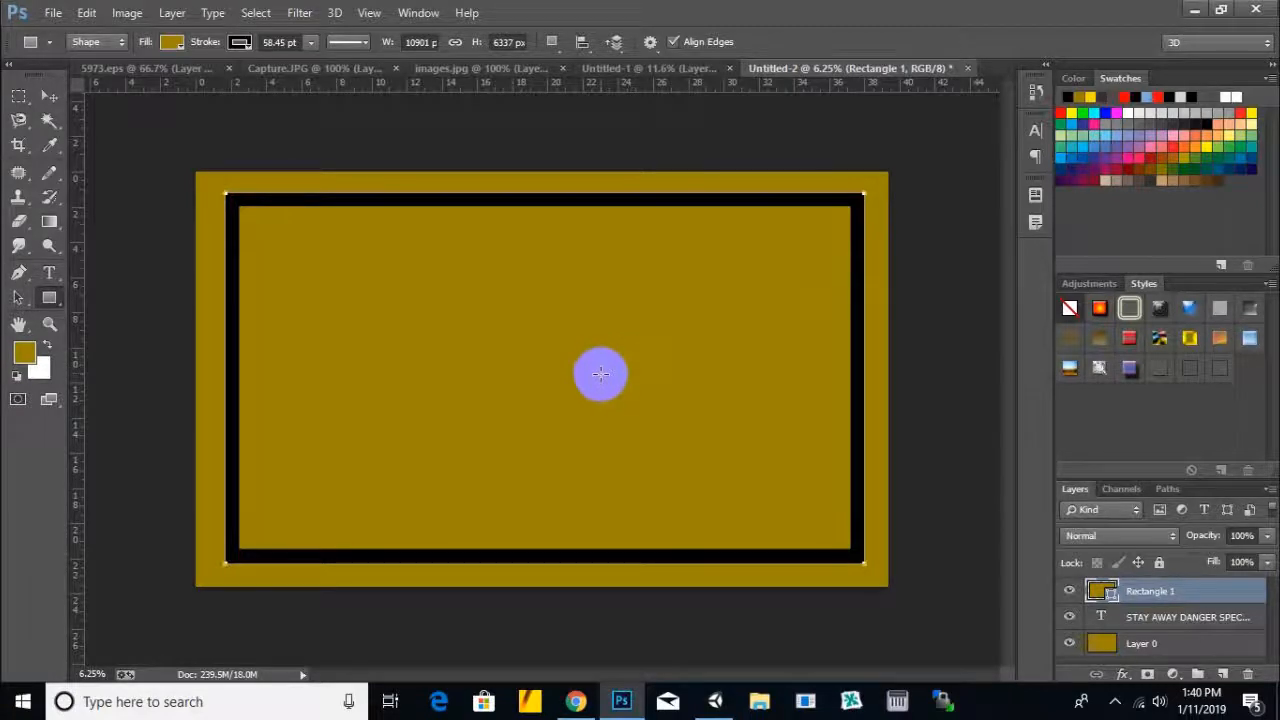
Move the warning text layer above the rectangle layer and recolor the text black
{"action": "left_click_drag", "start_coordinate": [1183, 617], "coordinate": [1176, 590]}
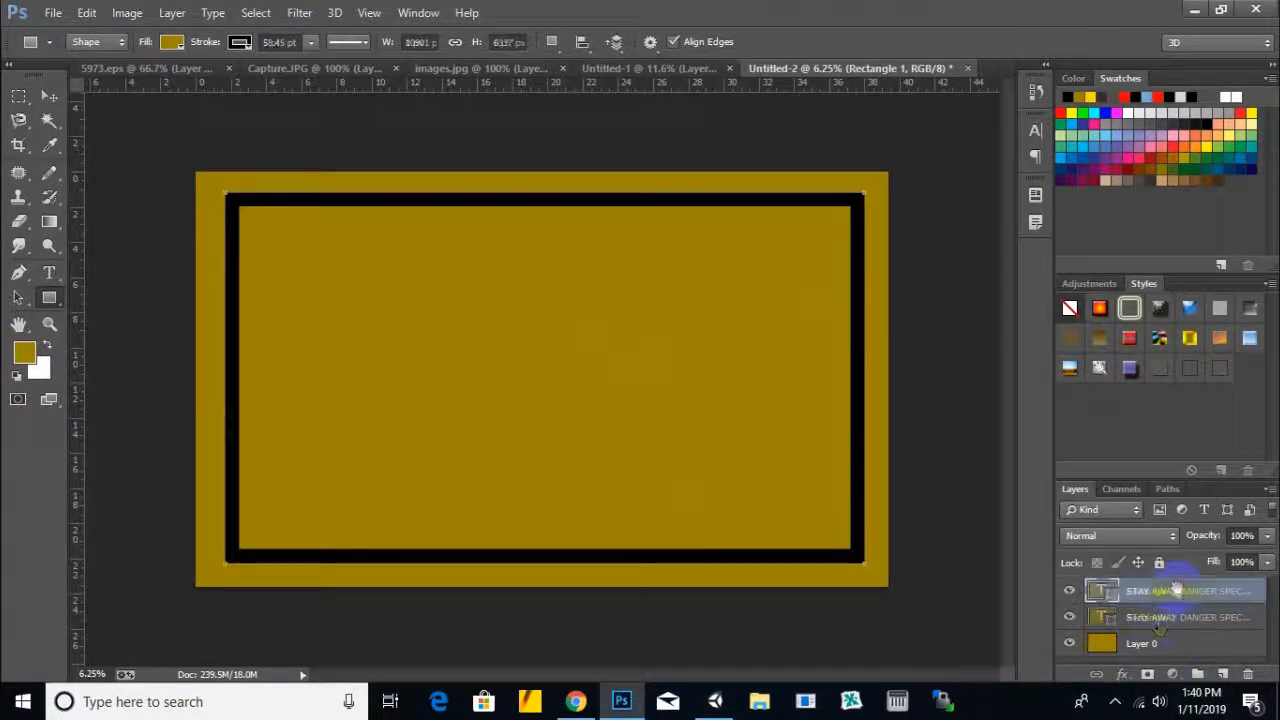
{"action": "left_click", "coordinate": [33, 353]}
{"action": "left_click_drag", "start_coordinate": [716, 418], "coordinate": [586, 510]}
{"action": "left_click", "coordinate": [1009, 249]}
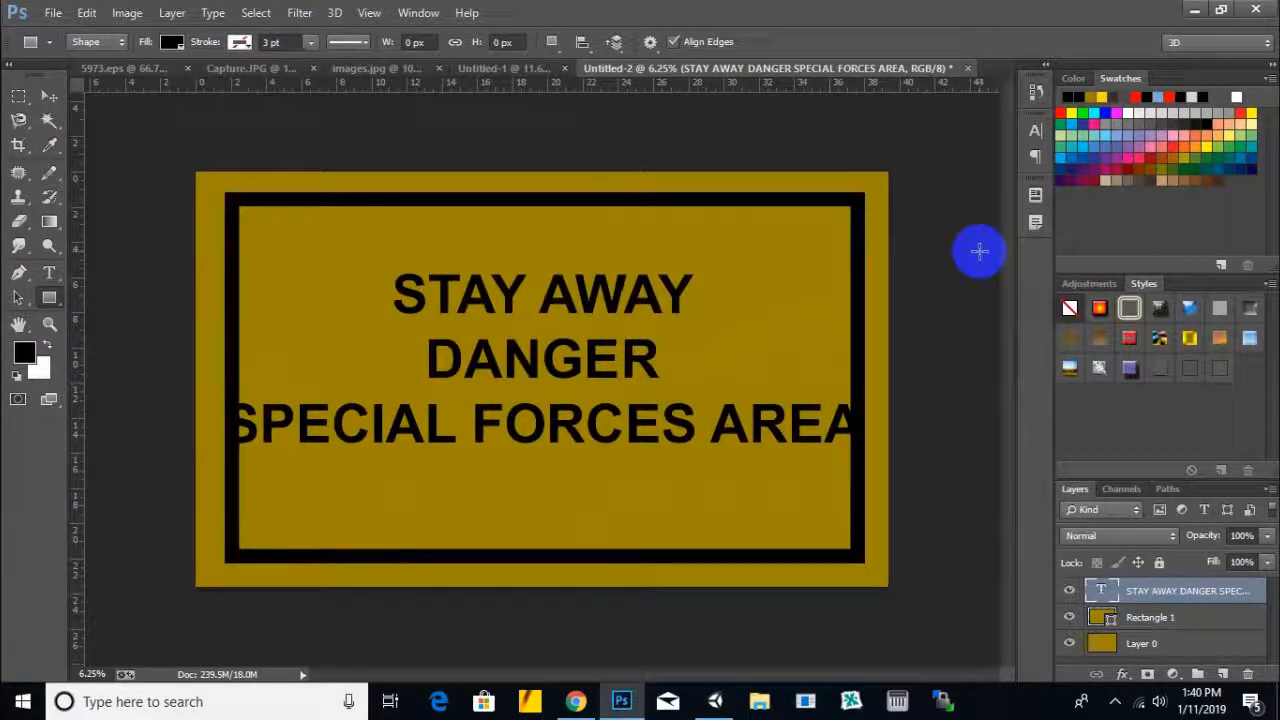
{"action": "left_click", "coordinate": [48, 94]}
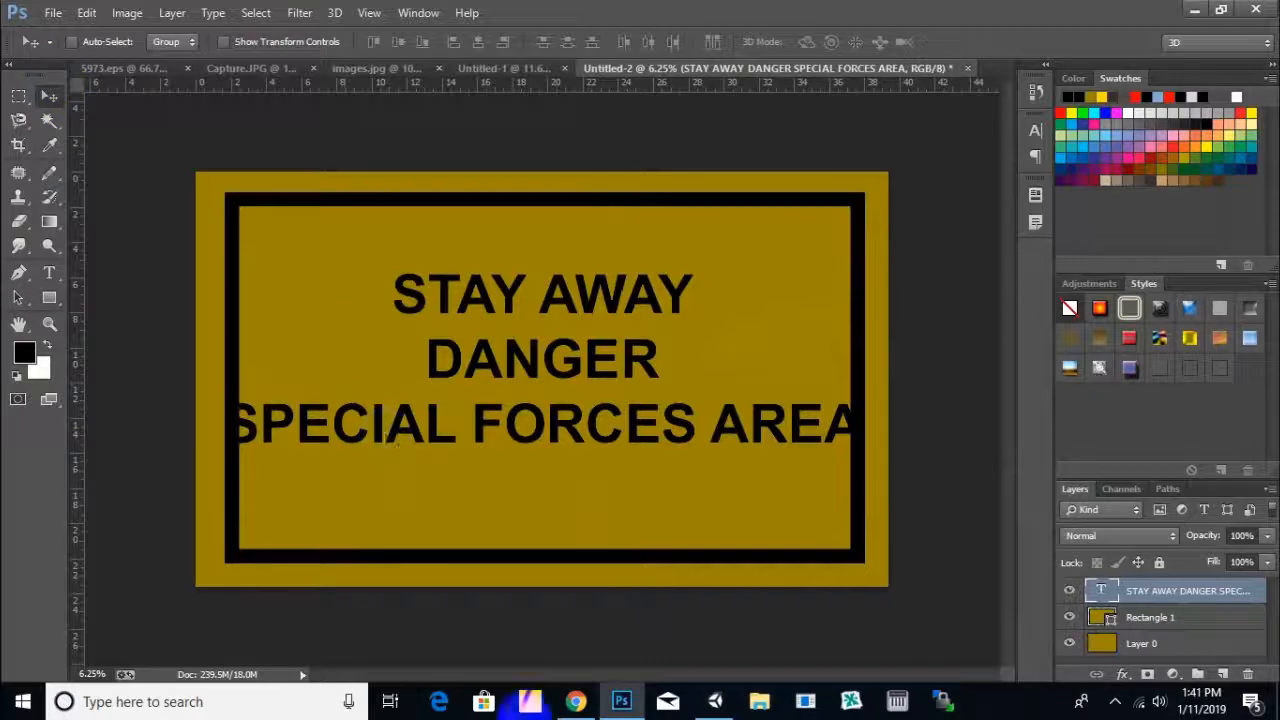
Switch to Chrome and search Google Images for "danger sign png"
{"action": "left_click", "coordinate": [575, 701]}
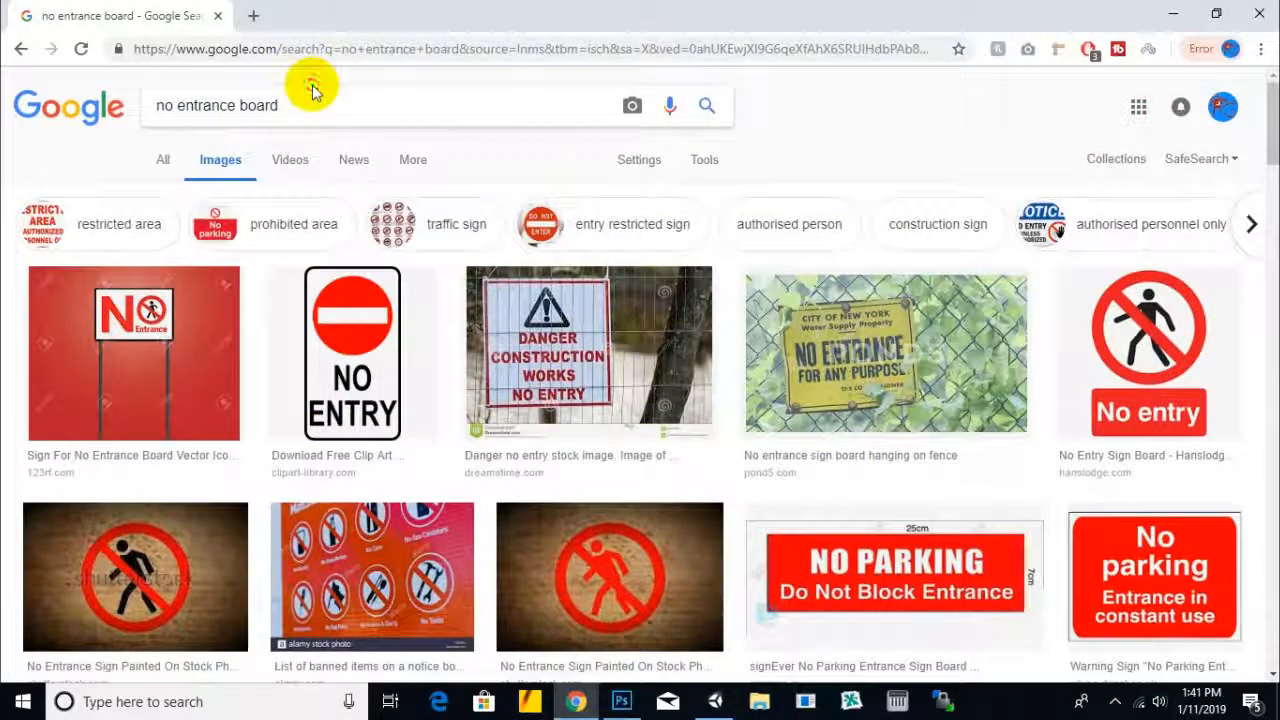
{"action": "left_click_drag", "start_coordinate": [310, 95], "coordinate": [30, 148]}
{"action": "type", "text": "dangerj"}
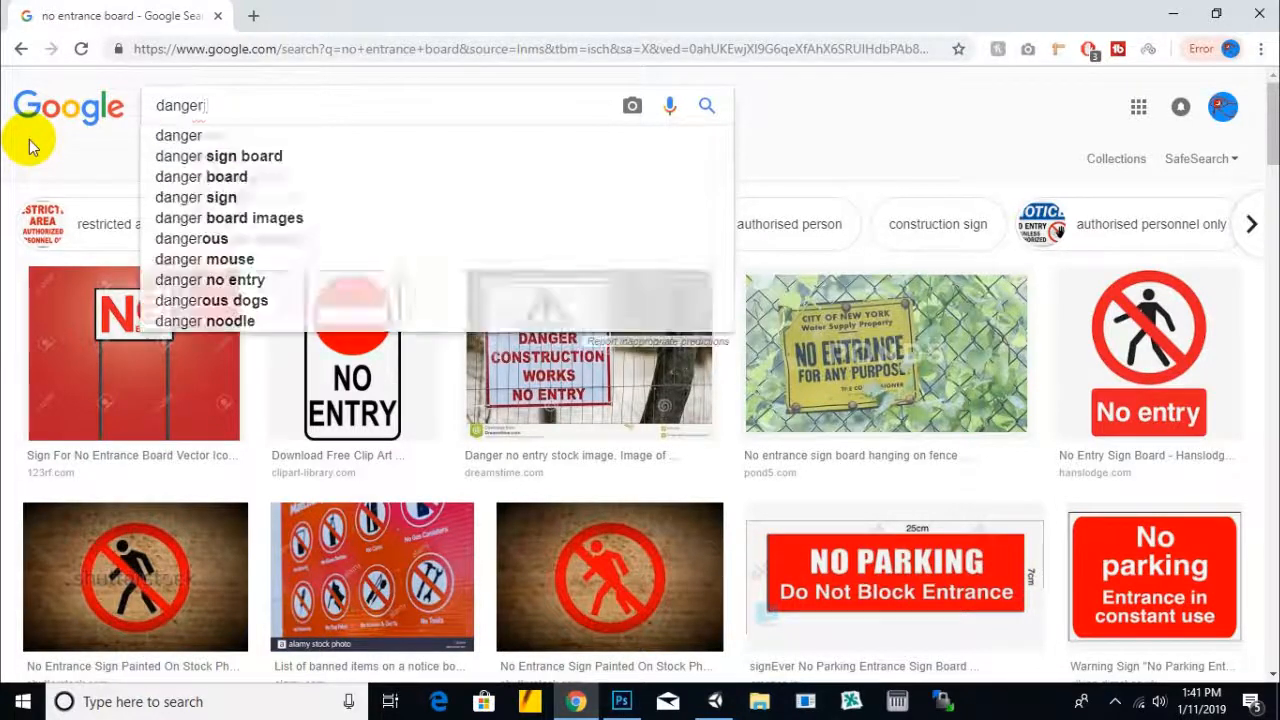
{"action": "key", "text": "BackSpace"}
{"action": "key", "text": "Down"}
{"action": "key", "text": "Down"}
{"action": "key", "text": "Down"}
{"action": "type", "text": "png"}
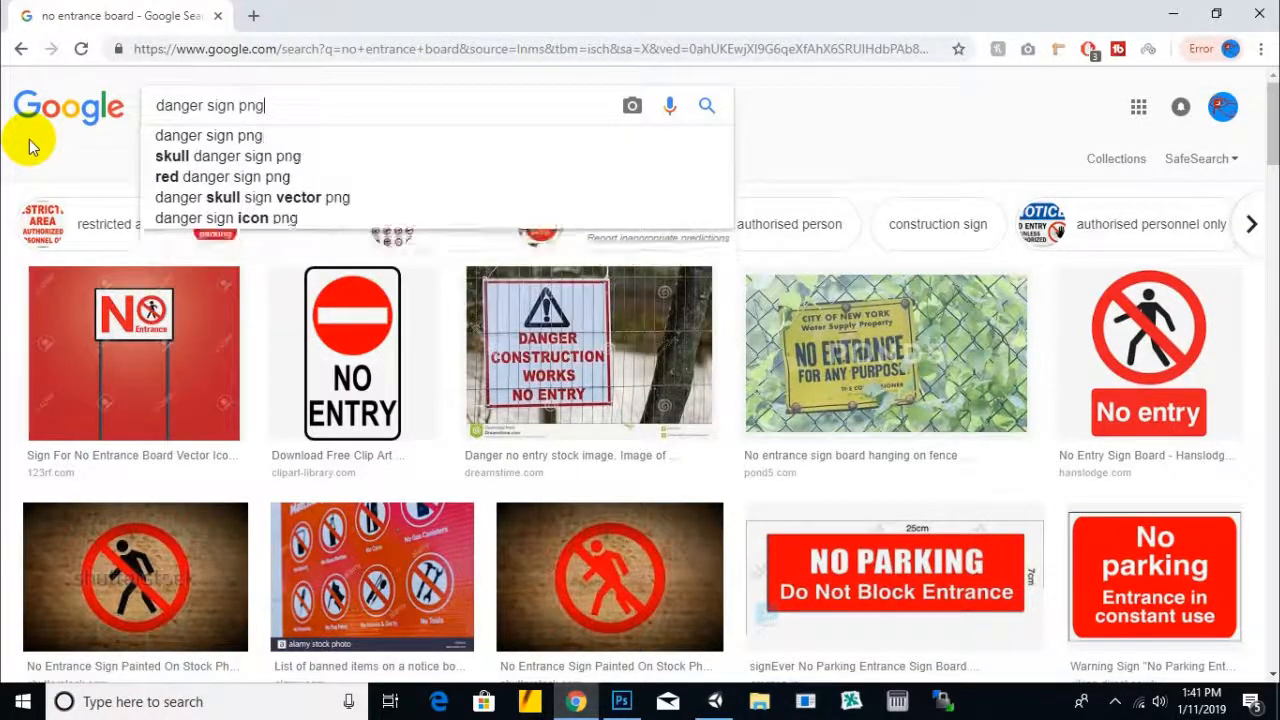
{"action": "key", "text": "Return"}
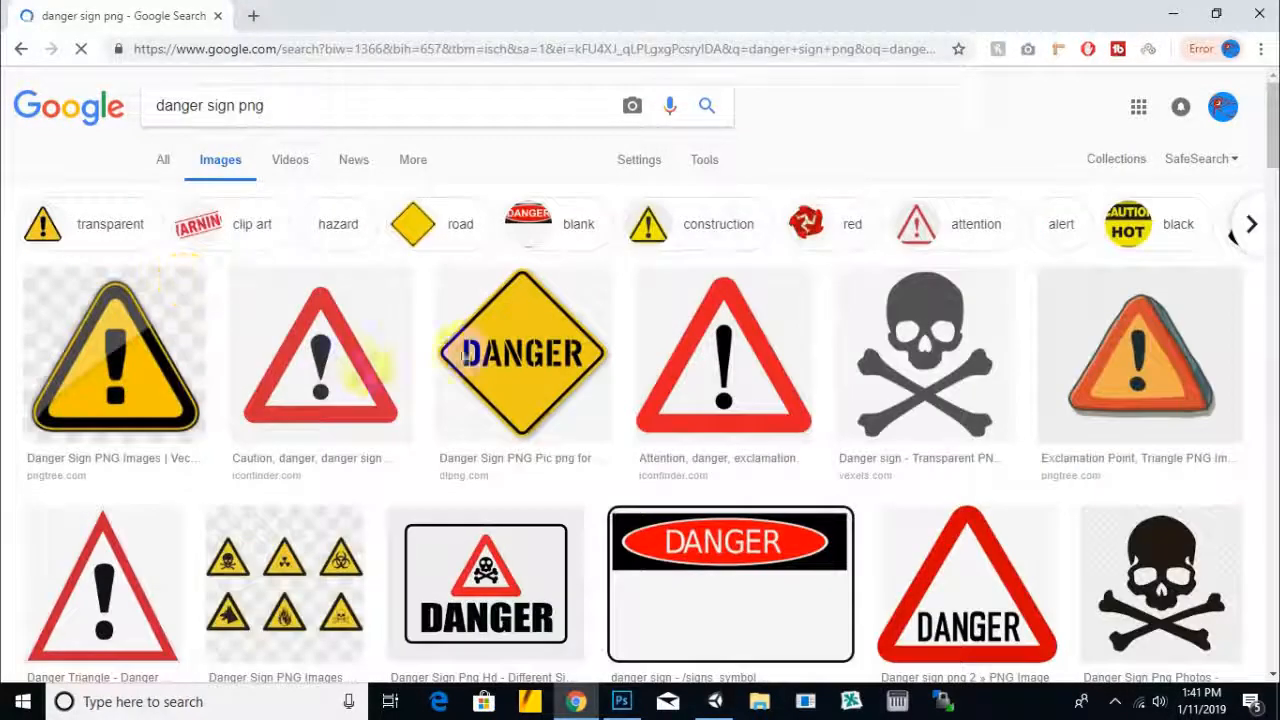
Open the red caution triangle with the exclamation mark in a new tab and look through the other danger sign results
{"action": "right_click", "coordinate": [308, 360]}
{"action": "left_click", "coordinate": [337, 371]}
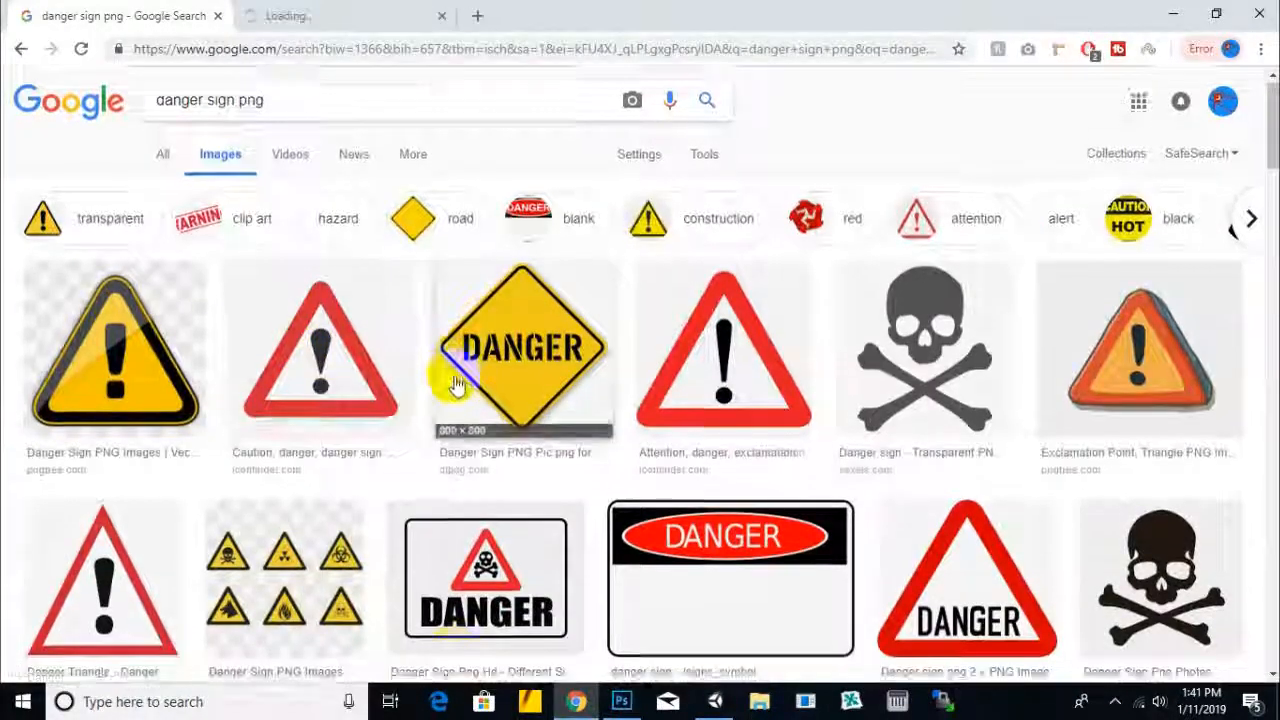
{"action": "scroll", "coordinate": [450, 375], "scroll_direction": "down", "scroll_amount": 3}
{"action": "scroll", "coordinate": [455, 385], "scroll_direction": "down", "scroll_amount": 3}
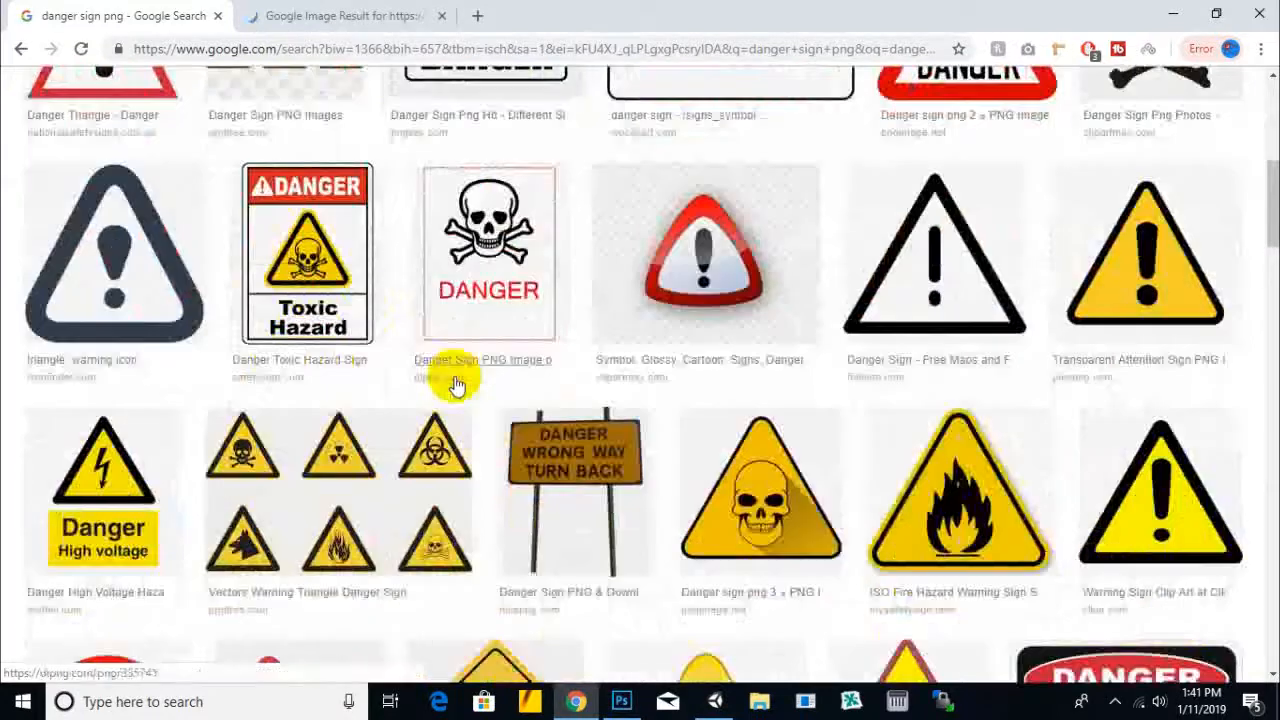
{"action": "scroll", "coordinate": [455, 385], "scroll_direction": "up", "scroll_amount": 6}
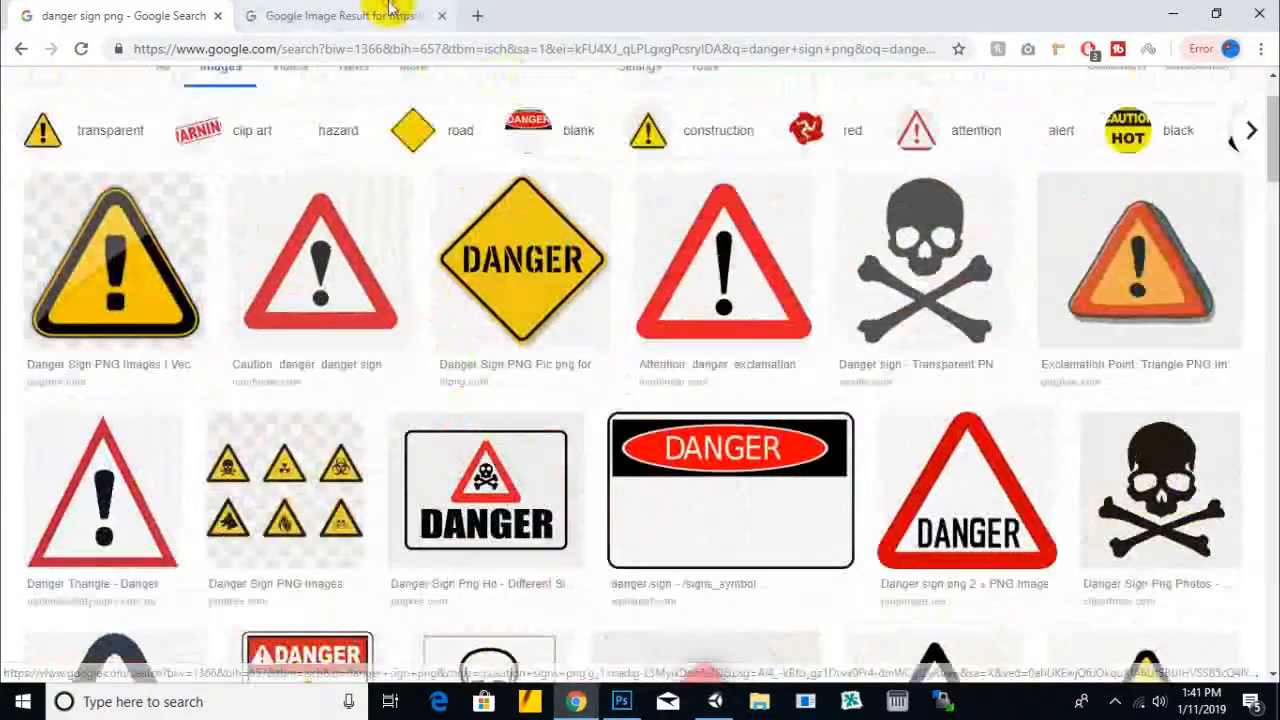
Save the caution triangle as Traffic_Signs___Triangle_Series_Artboard_11-512.png and place it in the Photoshop sign document
{"action": "left_click", "coordinate": [366, 14]}
{"action": "right_click", "coordinate": [441, 274]}
{"action": "left_click", "coordinate": [498, 445]}
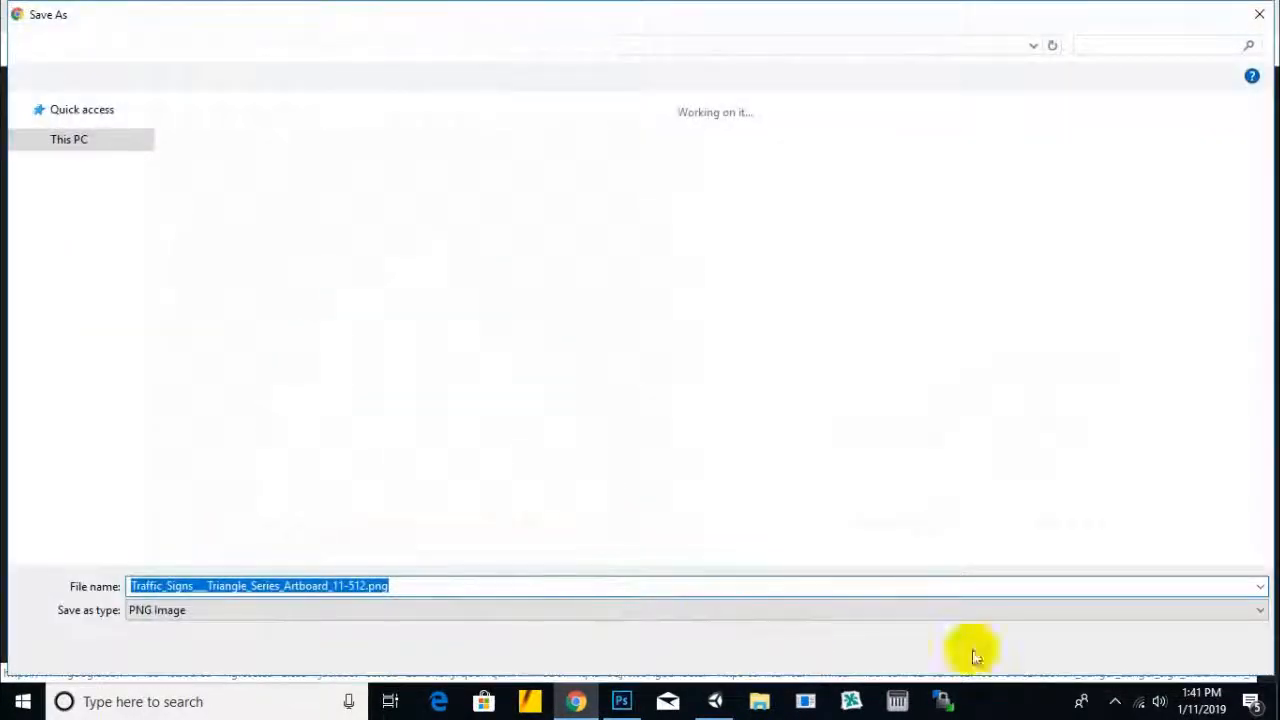
{"action": "left_click", "coordinate": [1120, 651]}
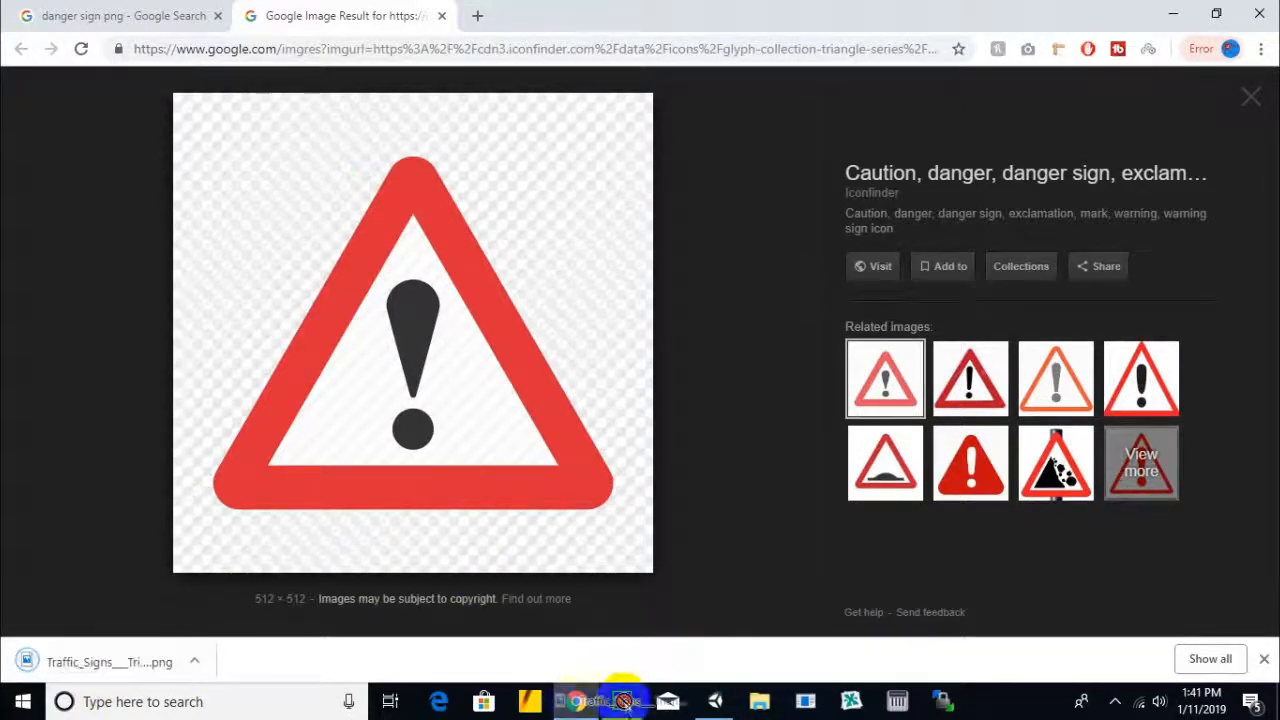
{"action": "left_click_drag", "start_coordinate": [88, 662], "coordinate": [600, 486]}
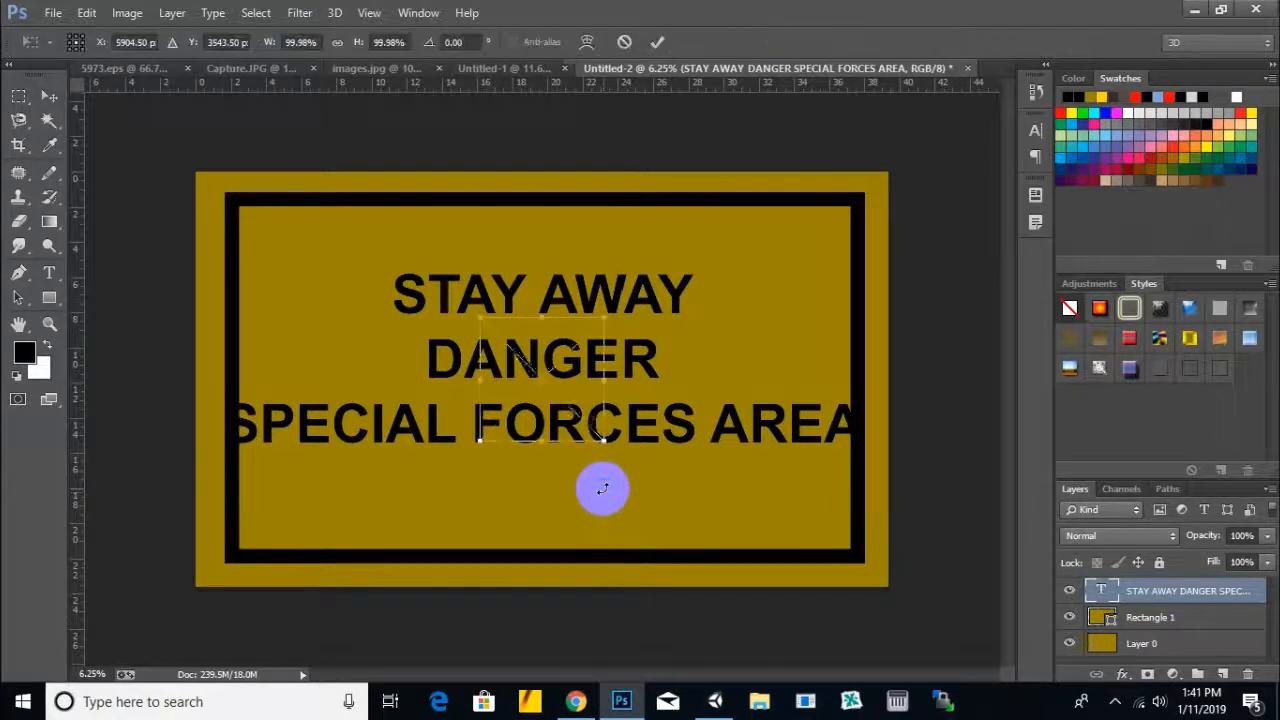
{"action": "double_click", "coordinate": [586, 392]}
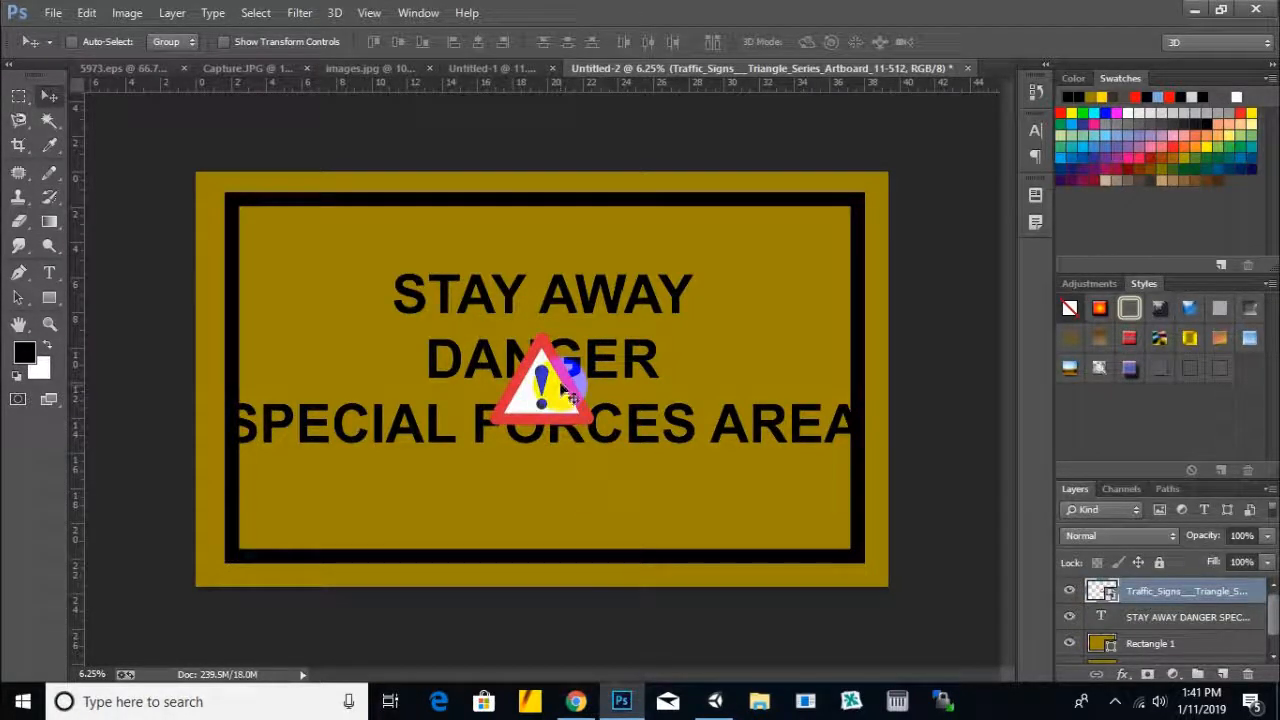
Enlarge the caution triangle to about 147% and move it to the left of the STAY AWAY and DANGER lines
{"action": "key", "text": "ctrl+t"}
{"action": "left_click_drag", "start_coordinate": [591, 323], "coordinate": [663, 262]}
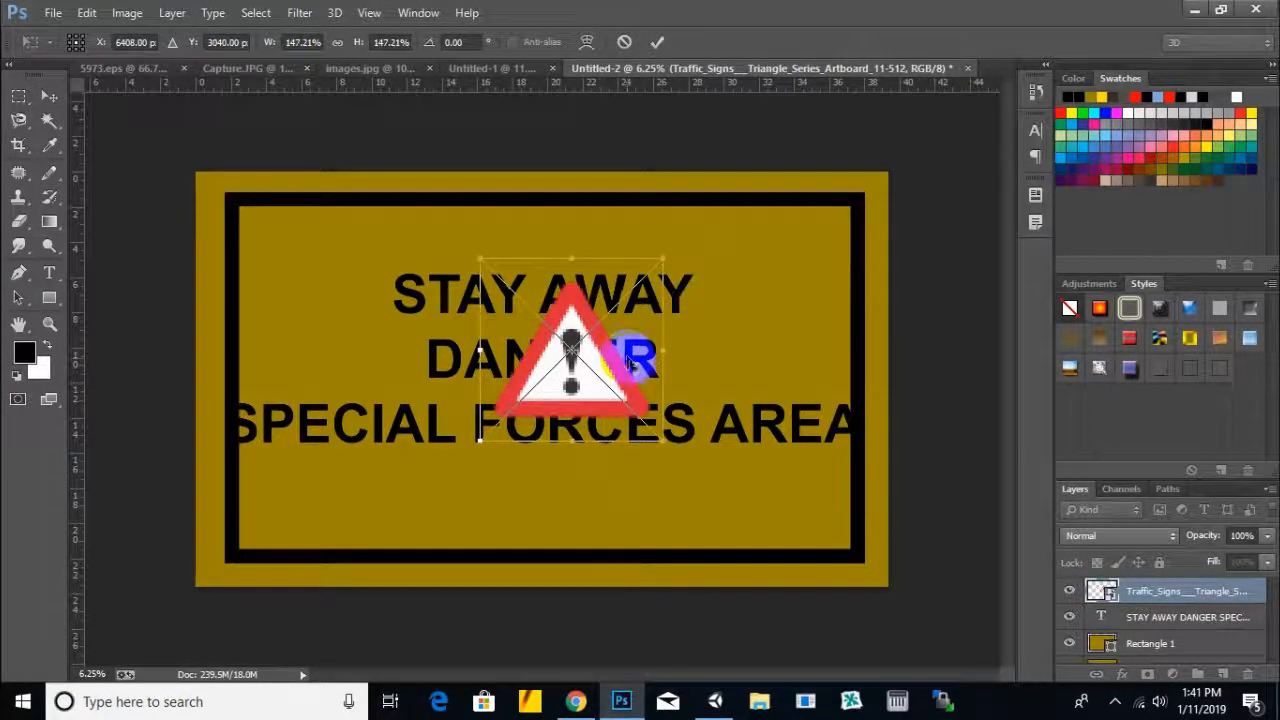
{"action": "left_click_drag", "start_coordinate": [622, 366], "coordinate": [357, 335]}
{"action": "double_click", "coordinate": [355, 333]}
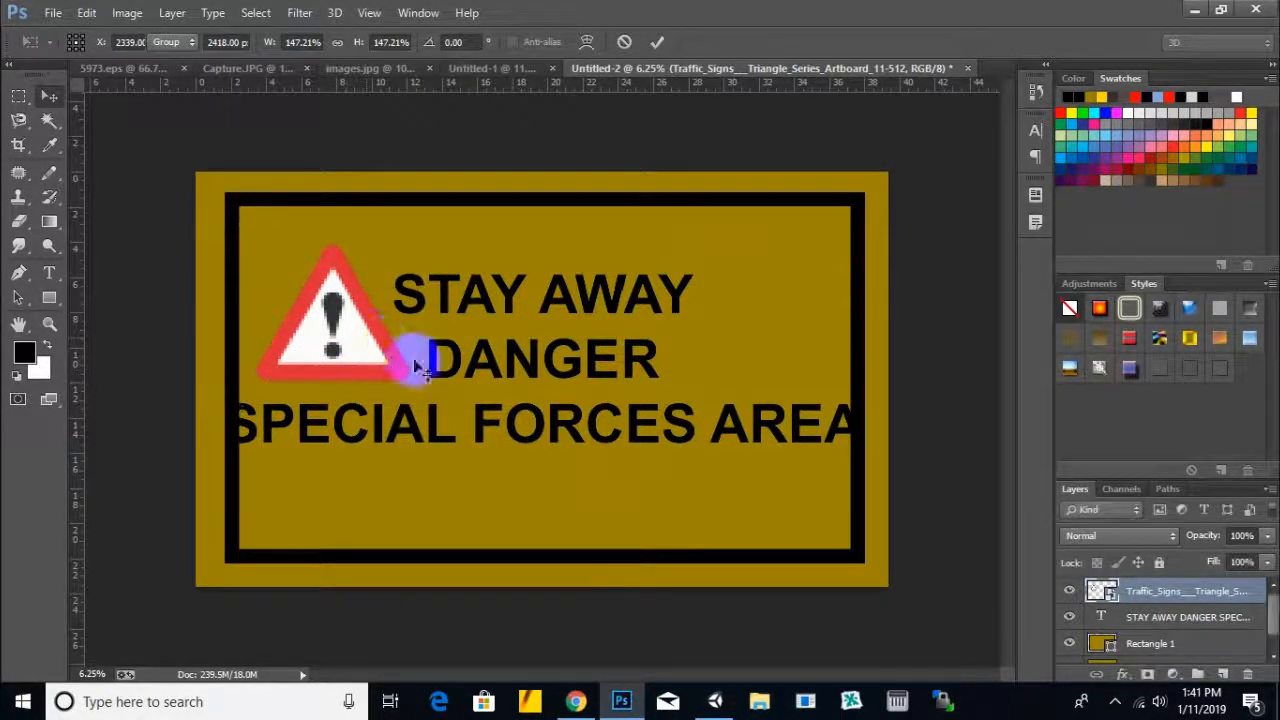
{"action": "left_click_drag", "start_coordinate": [352, 338], "coordinate": [352, 337]}
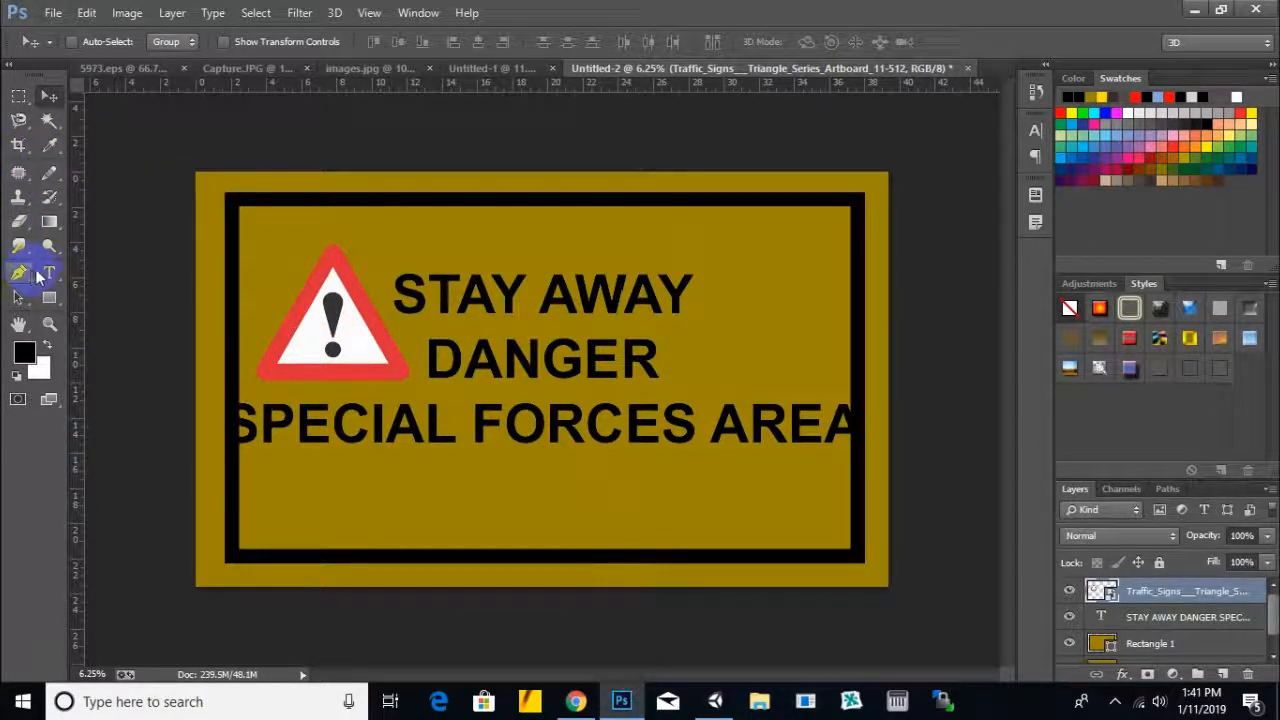
Scale the caution triangle up to about 266% and position it in the left half of the sign, inside the black border
{"action": "left_click", "coordinate": [48, 274]}
{"action": "left_click", "coordinate": [405, 297]}
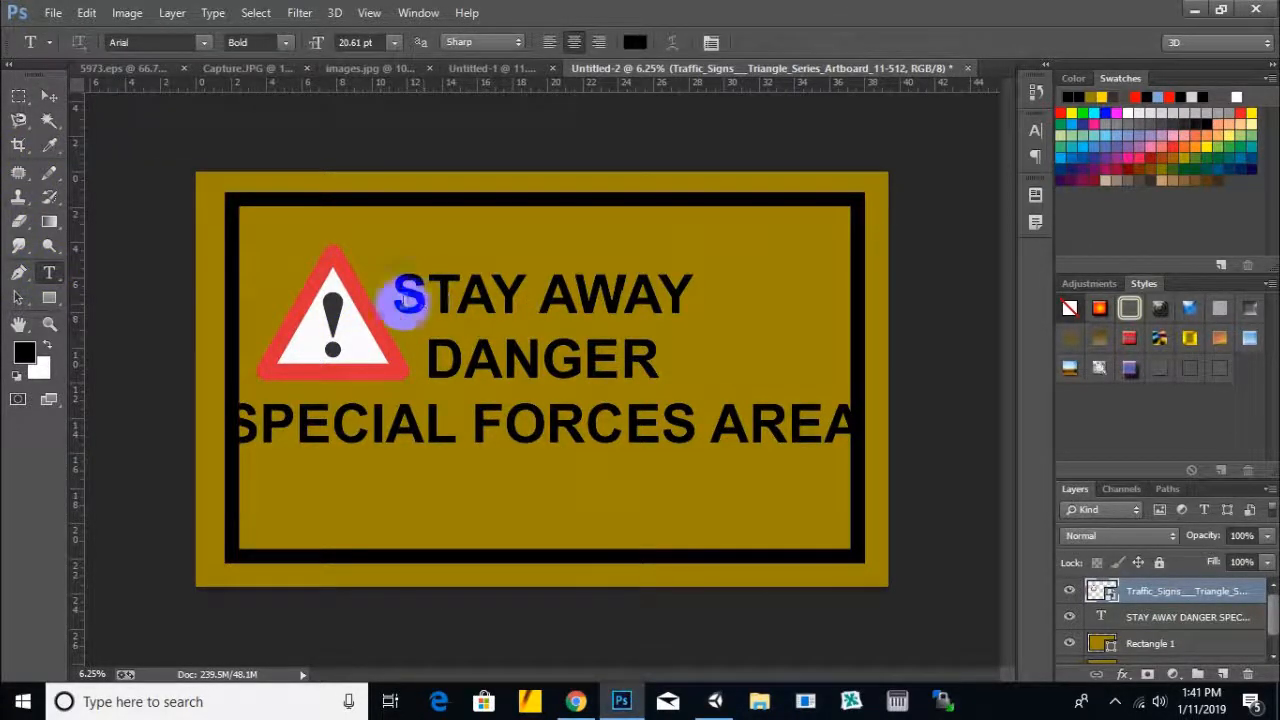
{"action": "left_click", "coordinate": [48, 96]}
{"action": "right_click", "coordinate": [347, 322]}
{"action": "left_click", "coordinate": [378, 336]}
{"action": "key", "text": "ctrl+t"}
{"action": "left_click_drag", "start_coordinate": [423, 389], "coordinate": [594, 530]}
{"action": "left_click_drag", "start_coordinate": [500, 440], "coordinate": [494, 431]}
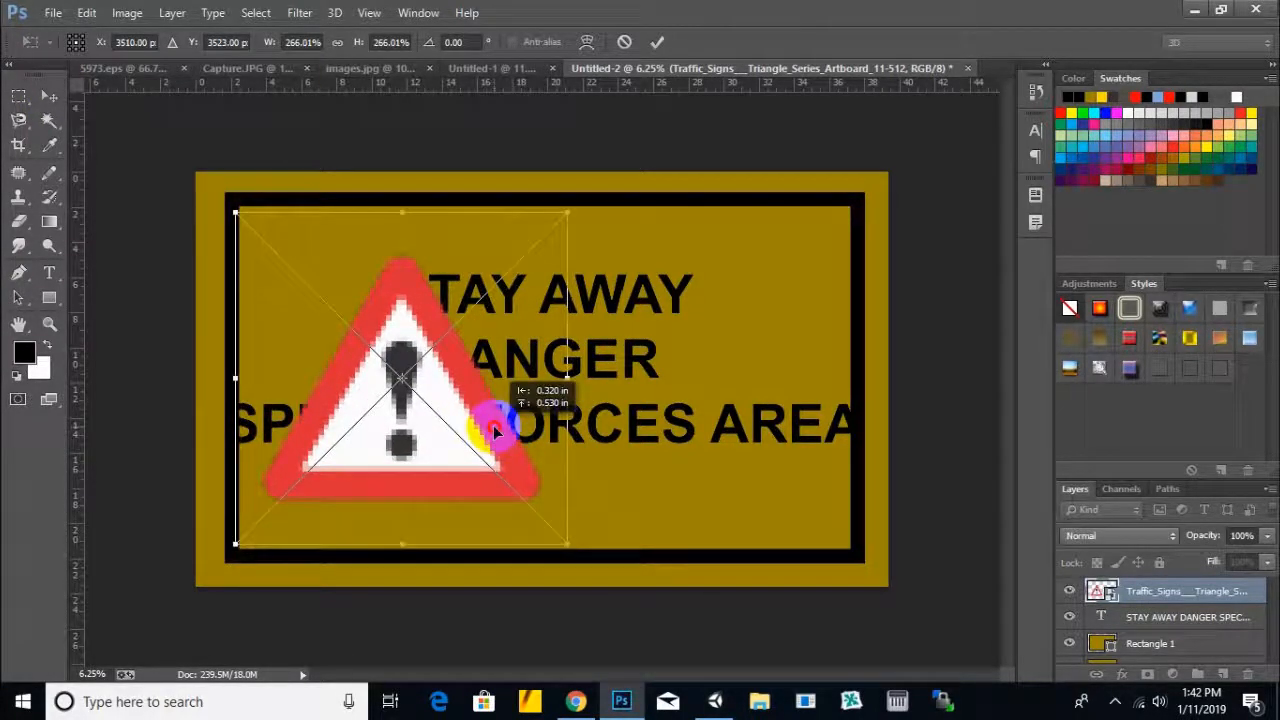
{"action": "key", "text": "Return"}
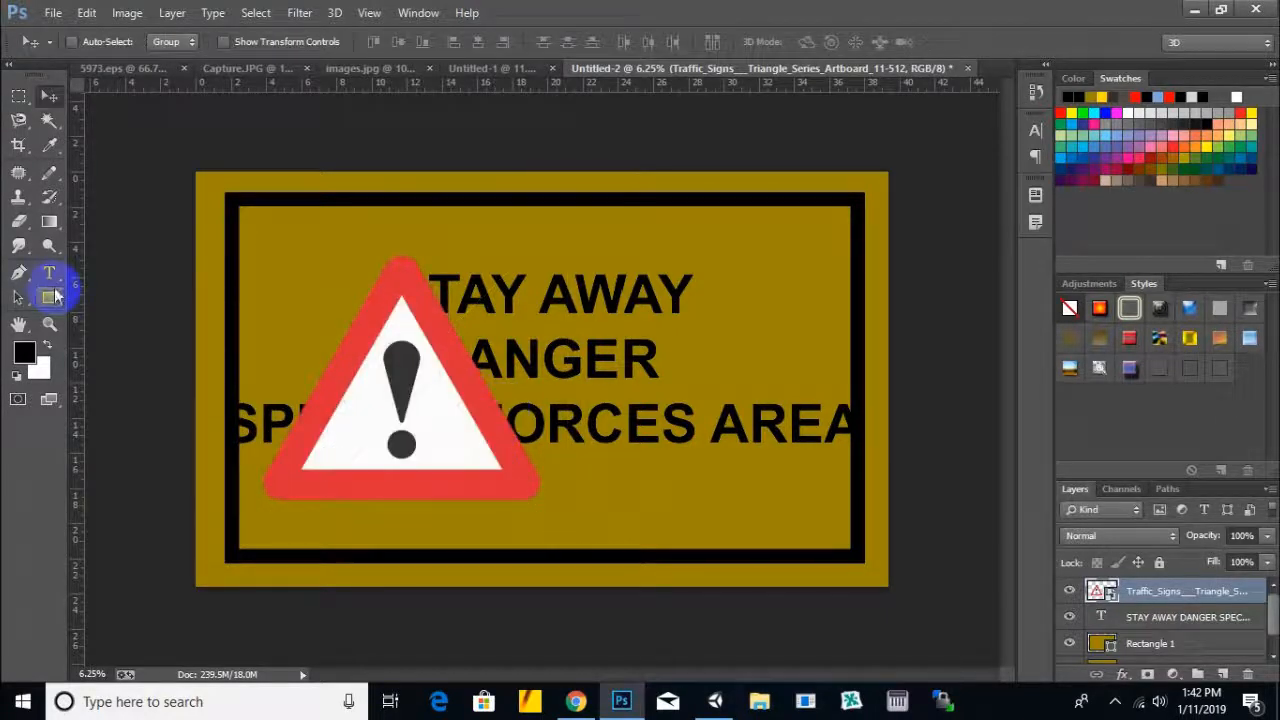
Try Bernard MT Condensed on the whole warning text, then set its font to Cataclysmo
{"action": "left_click", "coordinate": [49, 272]}
{"action": "left_click", "coordinate": [585, 313]}
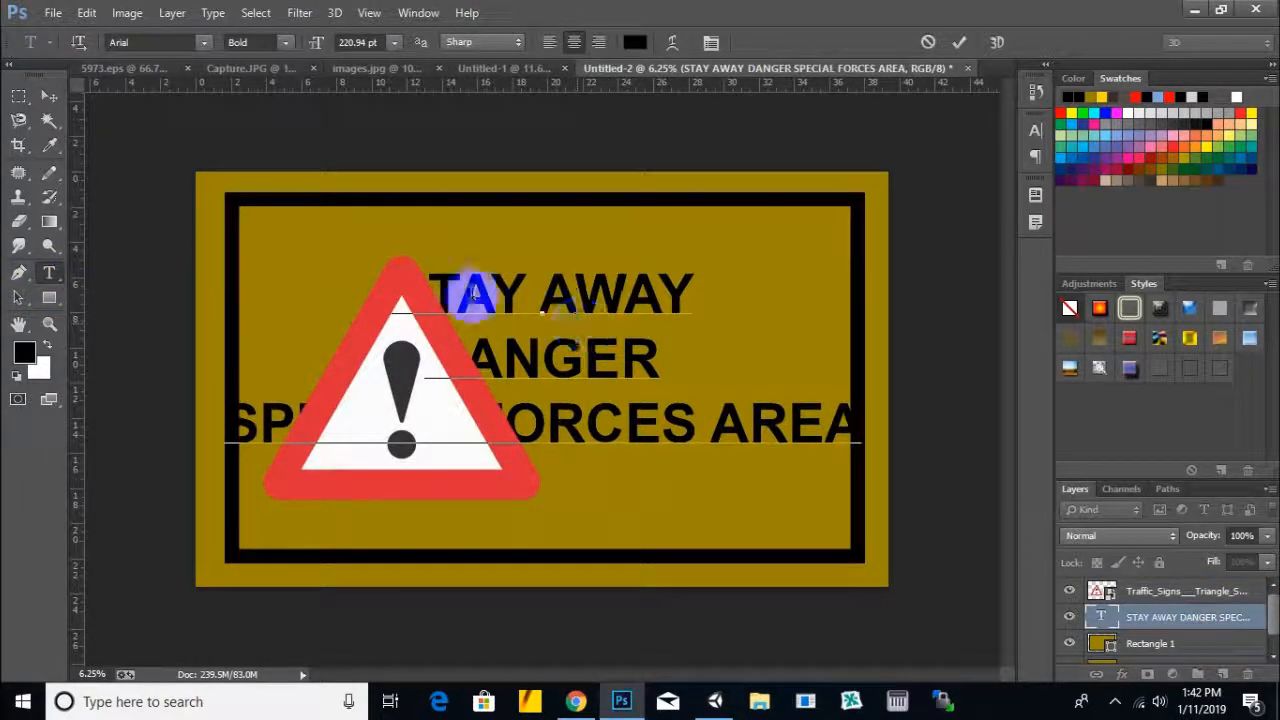
{"action": "key", "text": "ctrl+a"}
{"action": "left_click", "coordinate": [204, 42]}
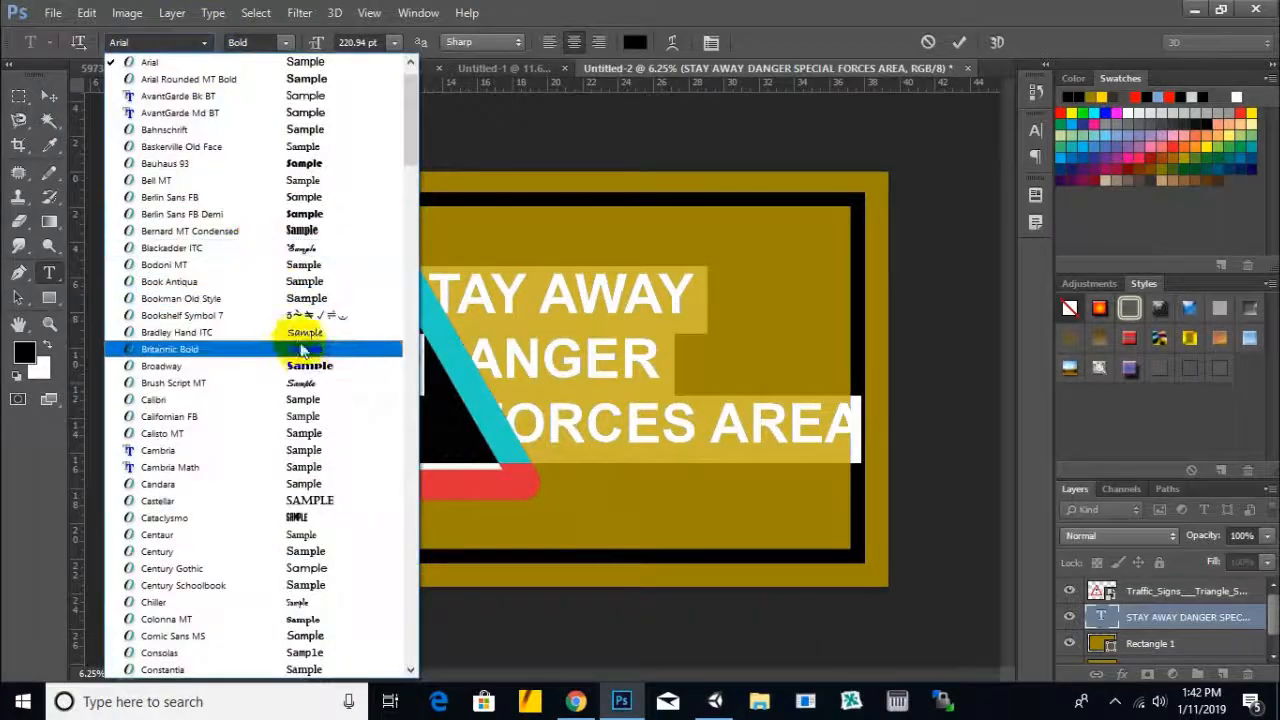
{"action": "left_click", "coordinate": [336, 231]}
{"action": "left_click", "coordinate": [190, 43]}
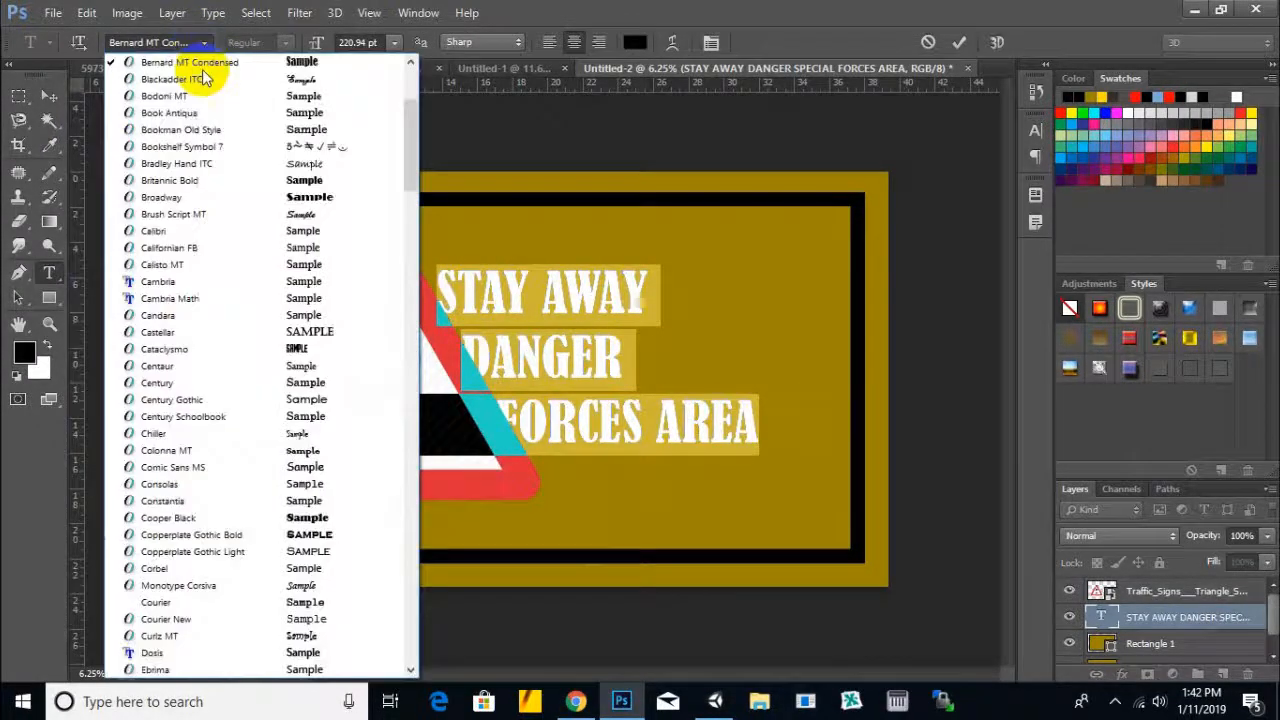
{"action": "left_click", "coordinate": [289, 349]}
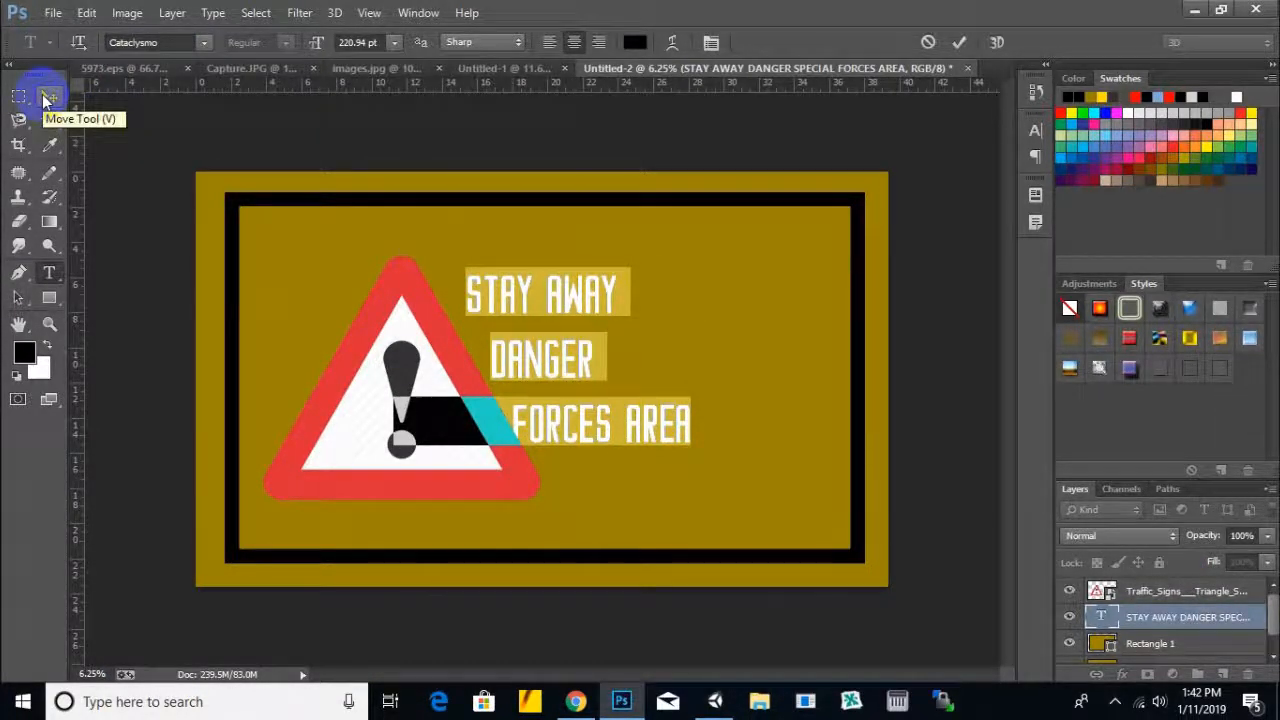
Break the last text line before FORCES AREA and move the warning text clear of the triangle into the sign's right half
{"action": "left_click", "coordinate": [510, 426]}
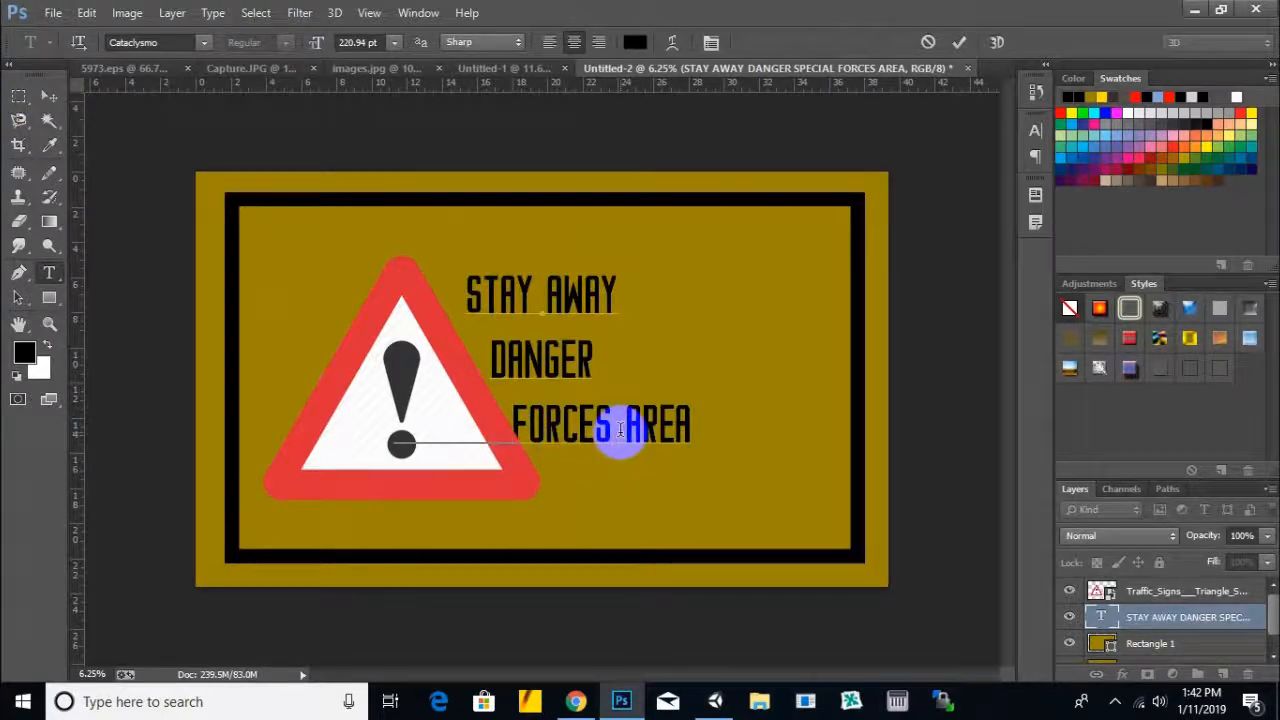
{"action": "key", "text": "Return"}
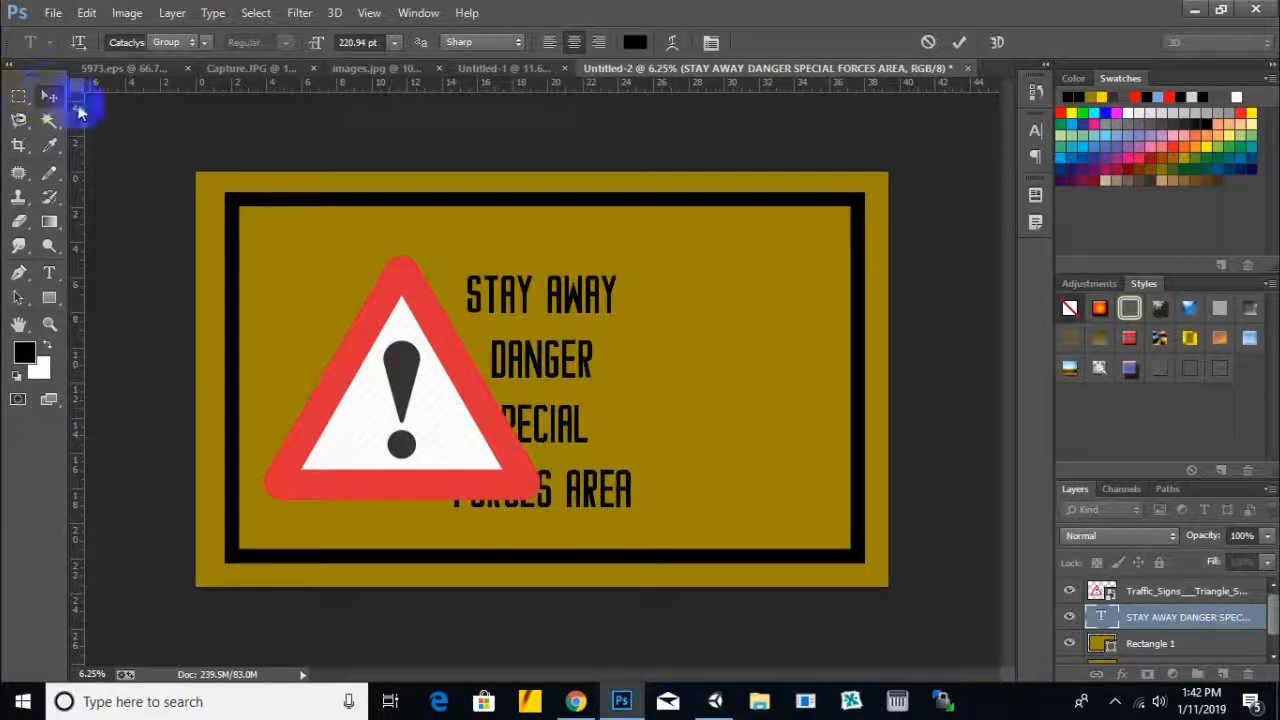
{"action": "left_click", "coordinate": [52, 97]}
{"action": "left_click_drag", "start_coordinate": [586, 386], "coordinate": [735, 334]}
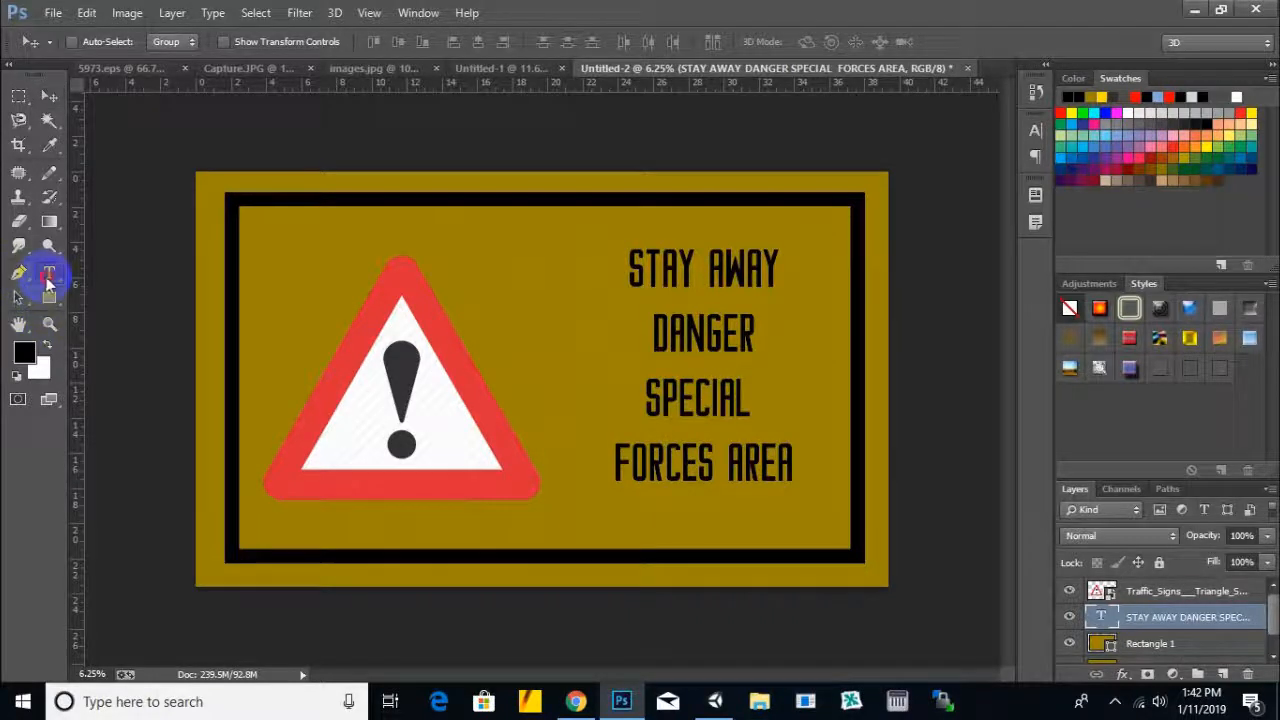
Set the font size of the word DANGER to 300 pt
{"action": "left_click", "coordinate": [48, 276]}
{"action": "left_click_drag", "start_coordinate": [652, 334], "coordinate": [808, 334]}
{"action": "left_click", "coordinate": [394, 42]}
{"action": "left_click", "coordinate": [368, 43]}
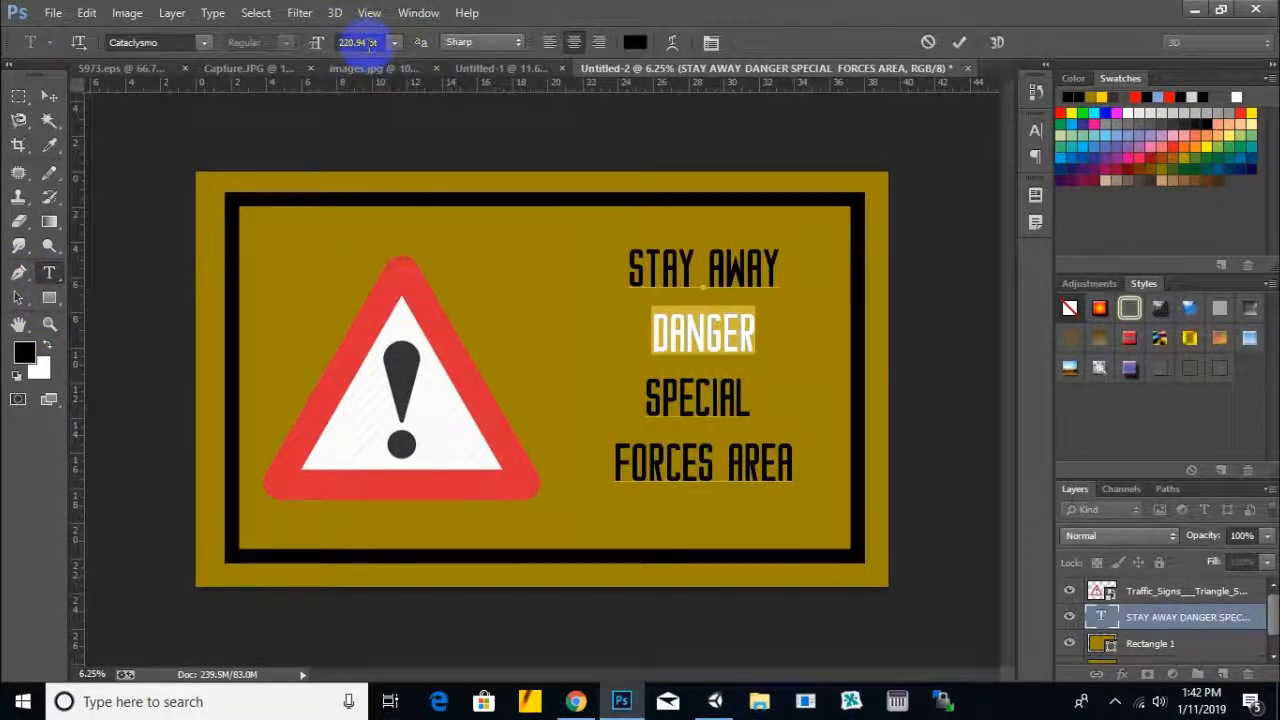
{"action": "type", "text": "300"}
{"action": "key", "text": "Return"}
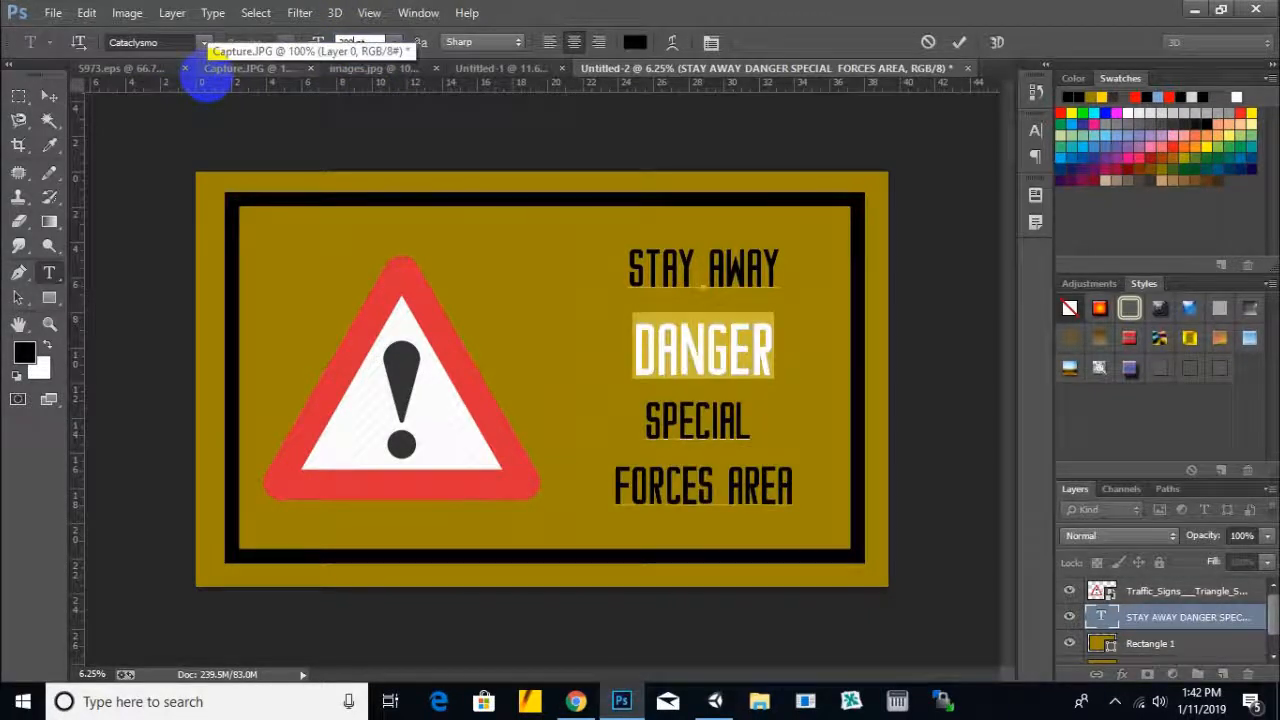
Recolor the word DANGER with the red sampled from the caution triangle's border
{"action": "left_click", "coordinate": [24, 354]}
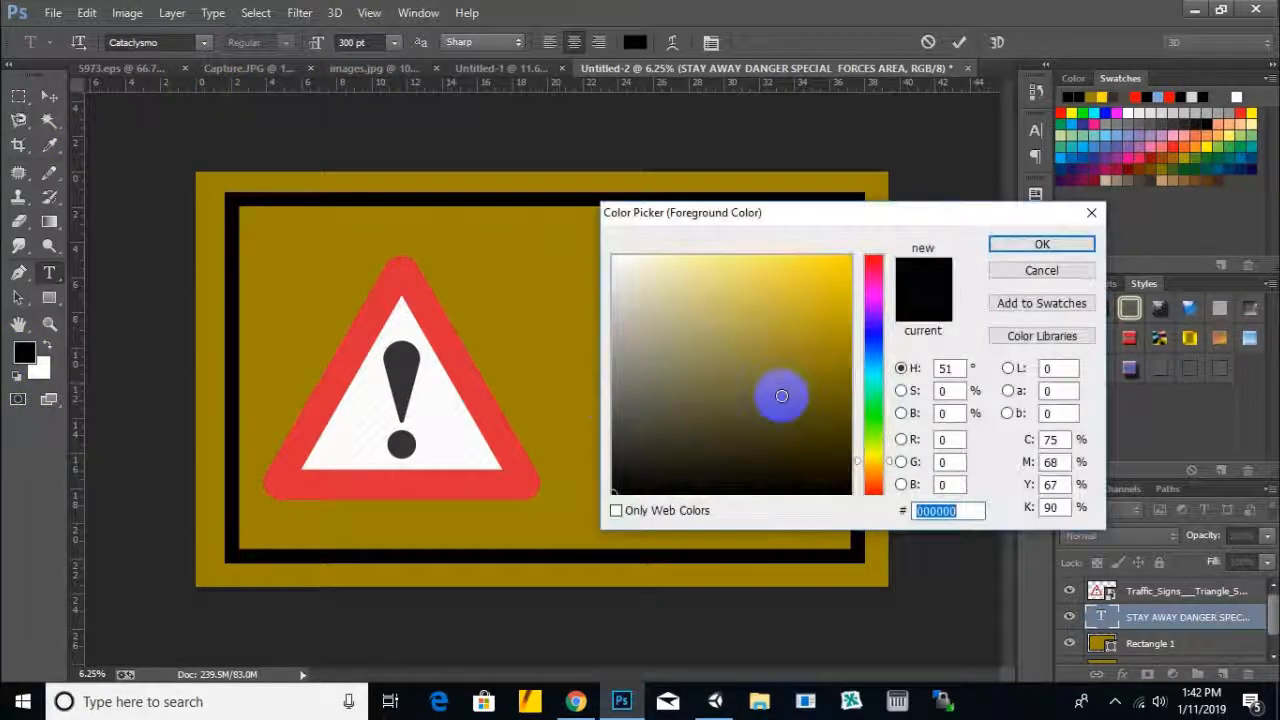
{"action": "left_click", "coordinate": [873, 488]}
{"action": "left_click", "coordinate": [496, 413]}
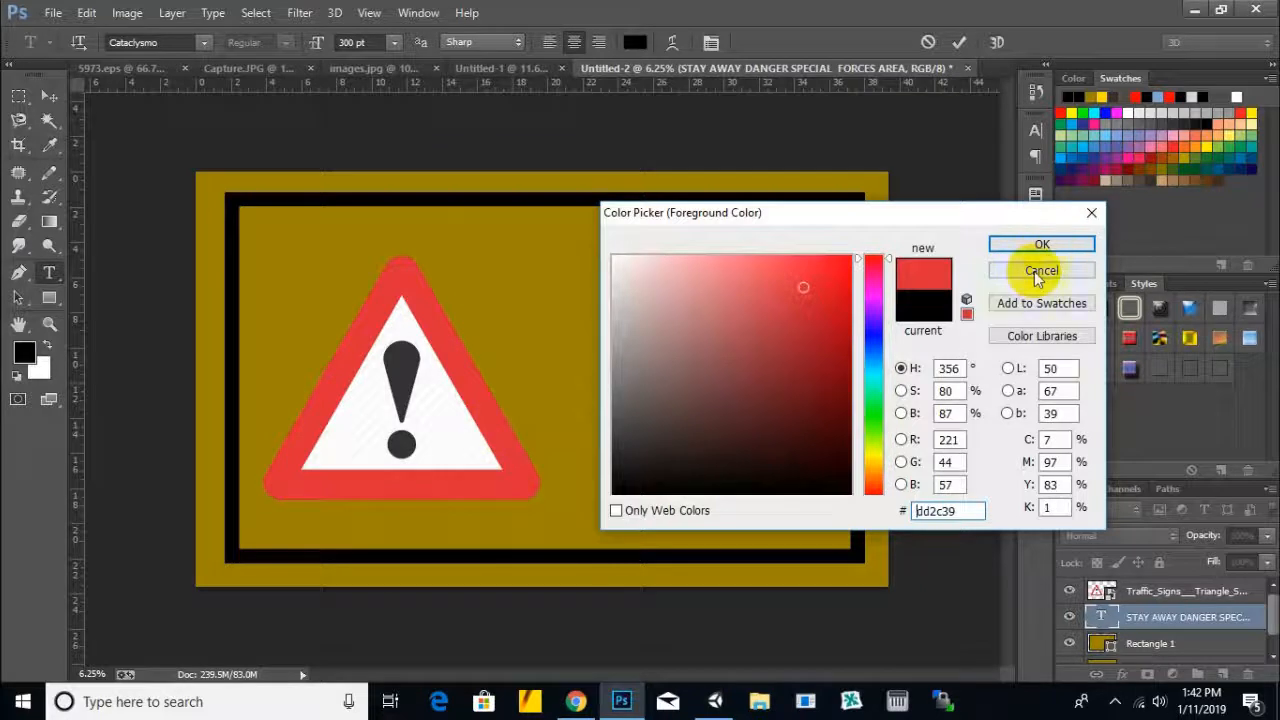
{"action": "left_click", "coordinate": [1043, 246]}
{"action": "left_click", "coordinate": [46, 98]}
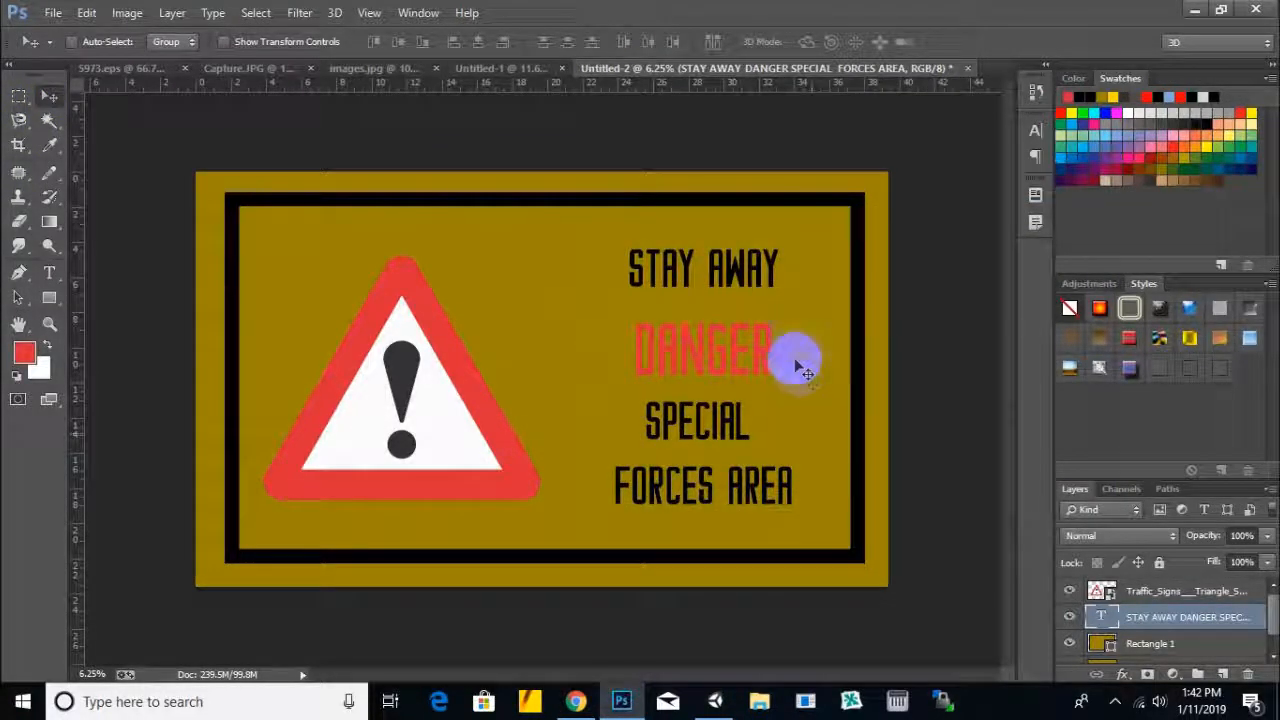
Scale the whole warning text block proportionally to about 113%
{"action": "key", "text": "ctrl+t"}
{"action": "left_click_drag", "start_coordinate": [796, 237], "coordinate": [808, 220], "text": "alt+shift"}
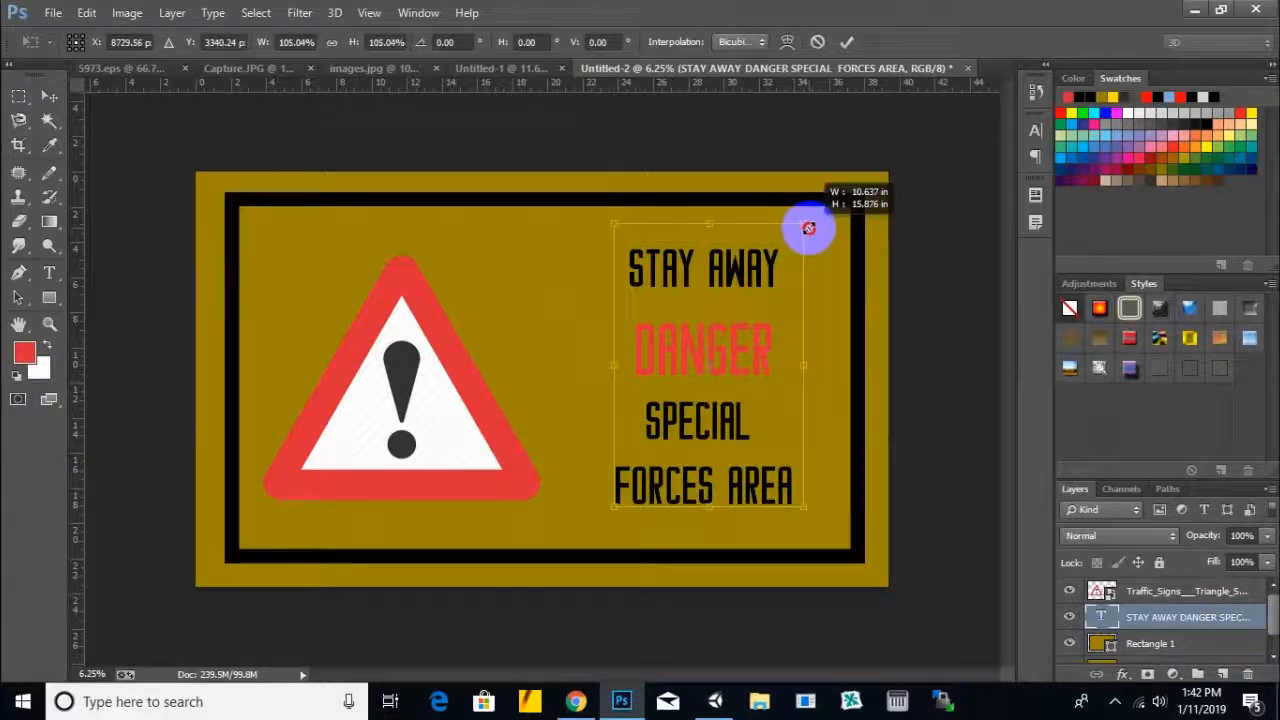
{"action": "left_click_drag", "start_coordinate": [596, 521], "coordinate": [595, 522], "text": "alt+shift"}
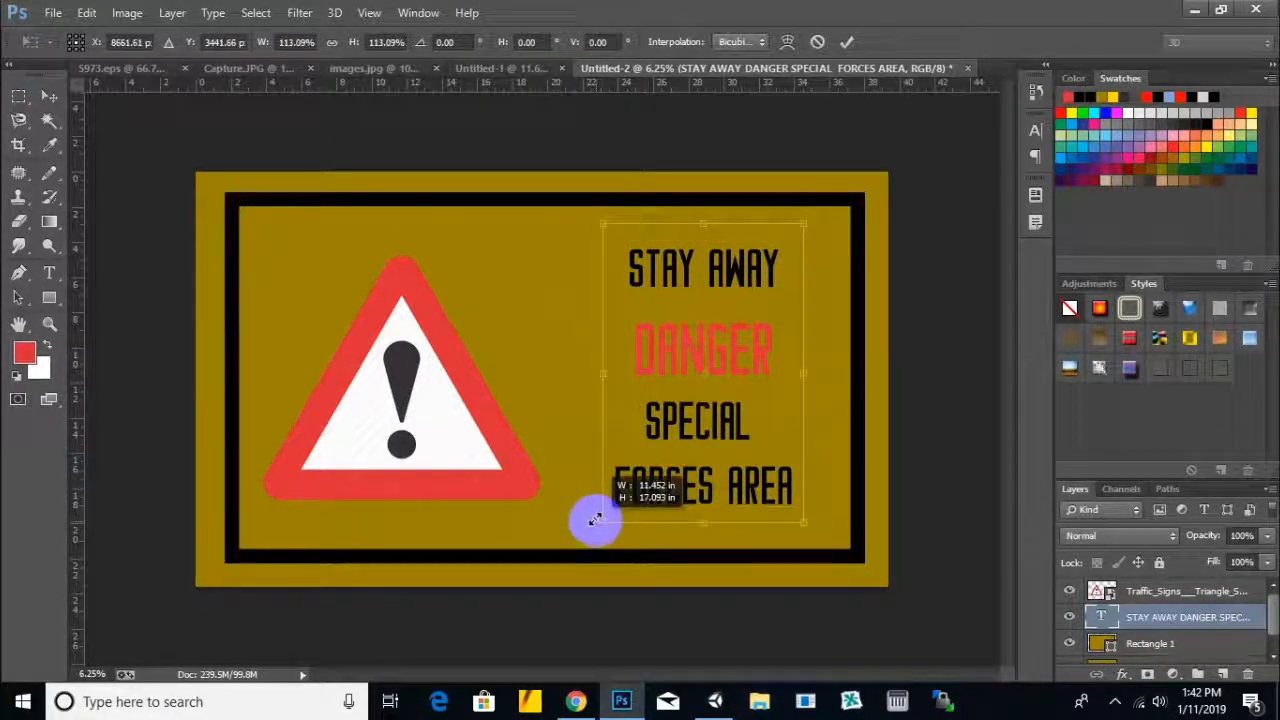
{"action": "key", "text": "Return"}
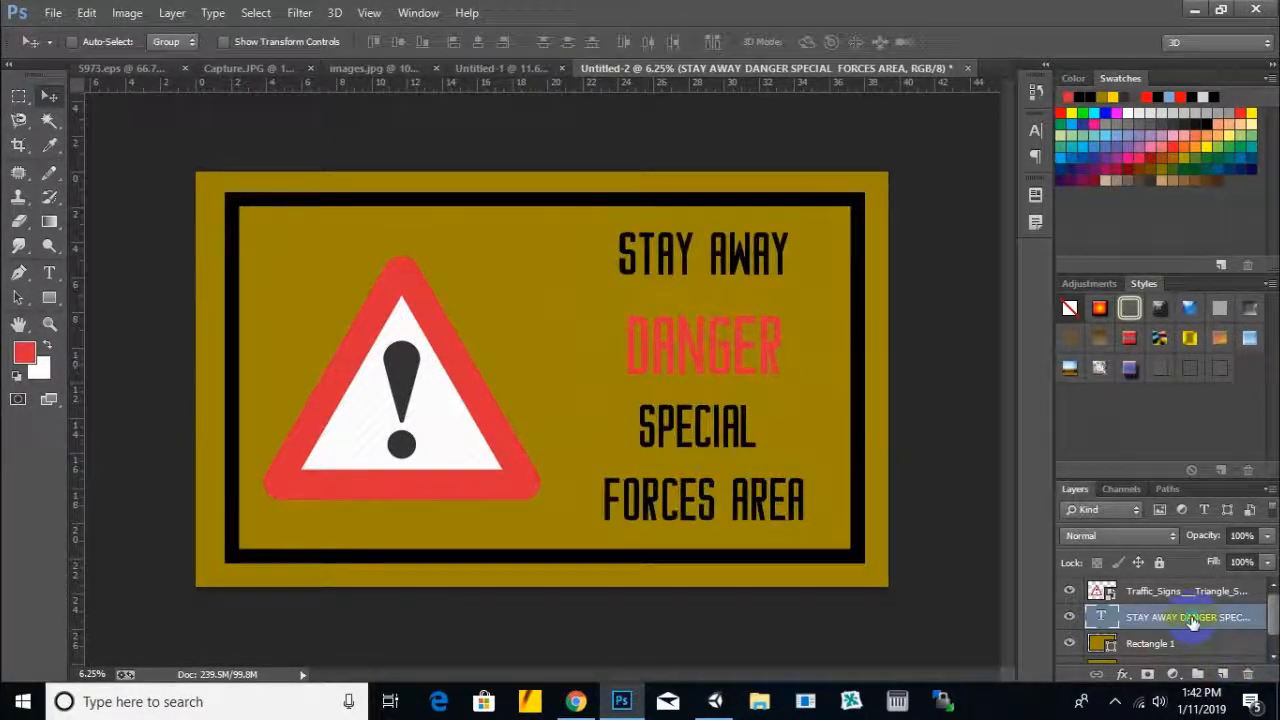
Add Bevel & Emboss and Drop Shadow effects to the warning text layer, trying Outer Glow but leaving it off
{"action": "right_click", "coordinate": [1186, 618]}
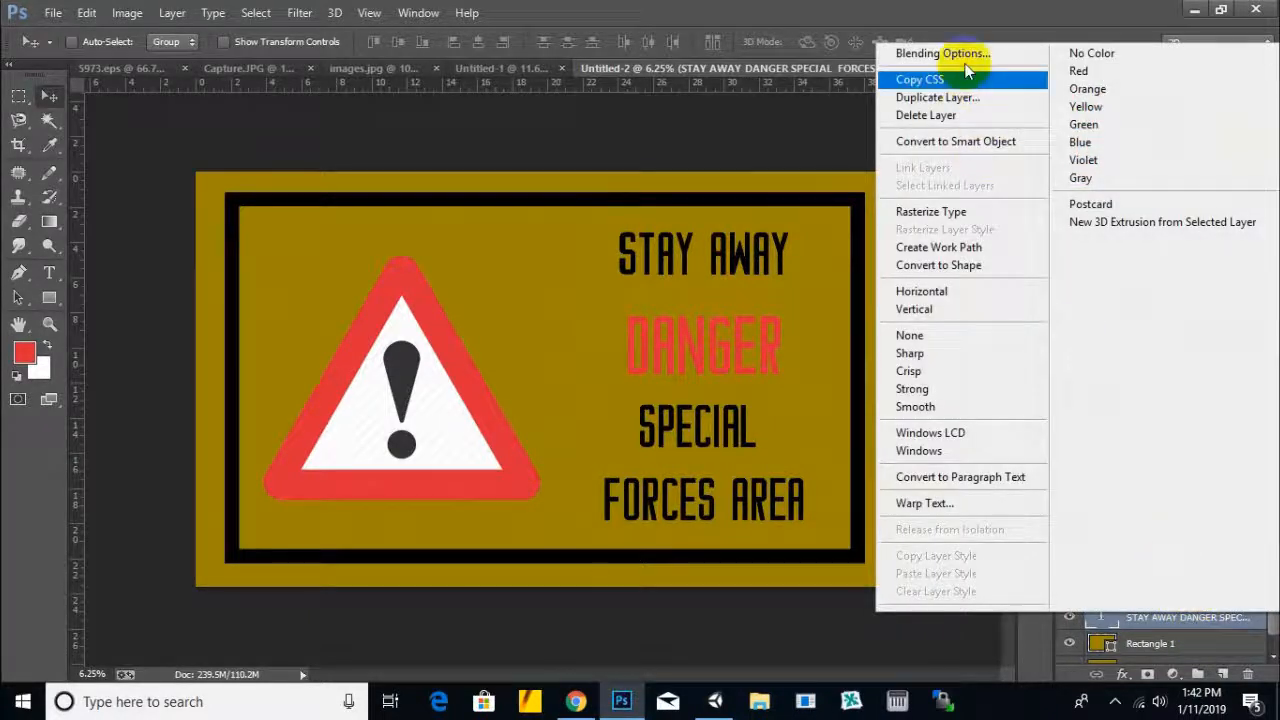
{"action": "left_click", "coordinate": [964, 55]}
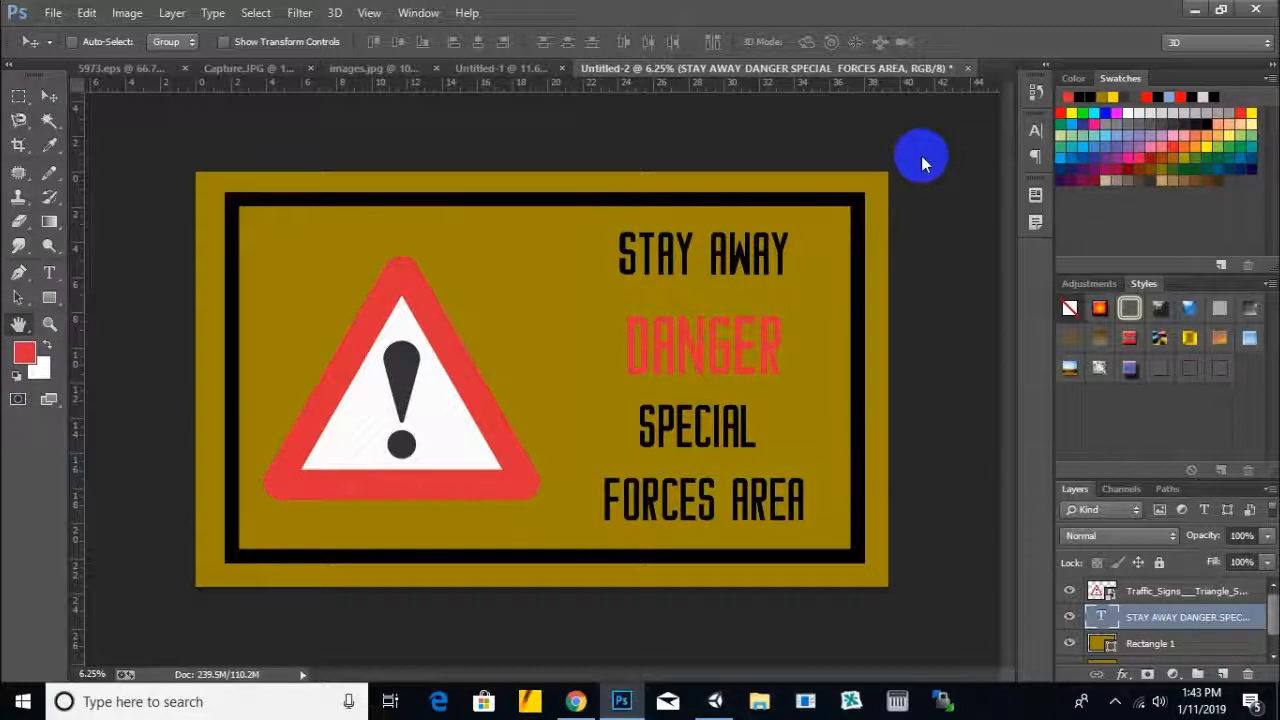
{"action": "left_click", "coordinate": [745, 192]}
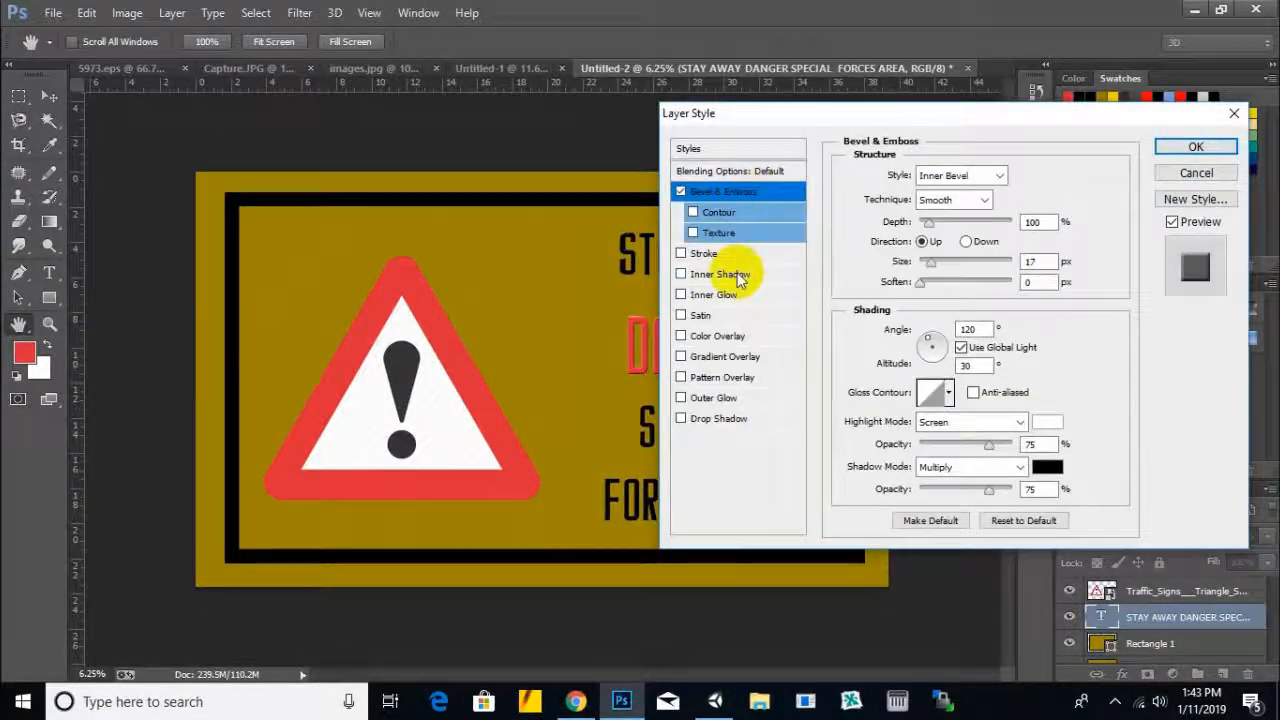
{"action": "left_click_drag", "start_coordinate": [877, 117], "coordinate": [1025, 106]}
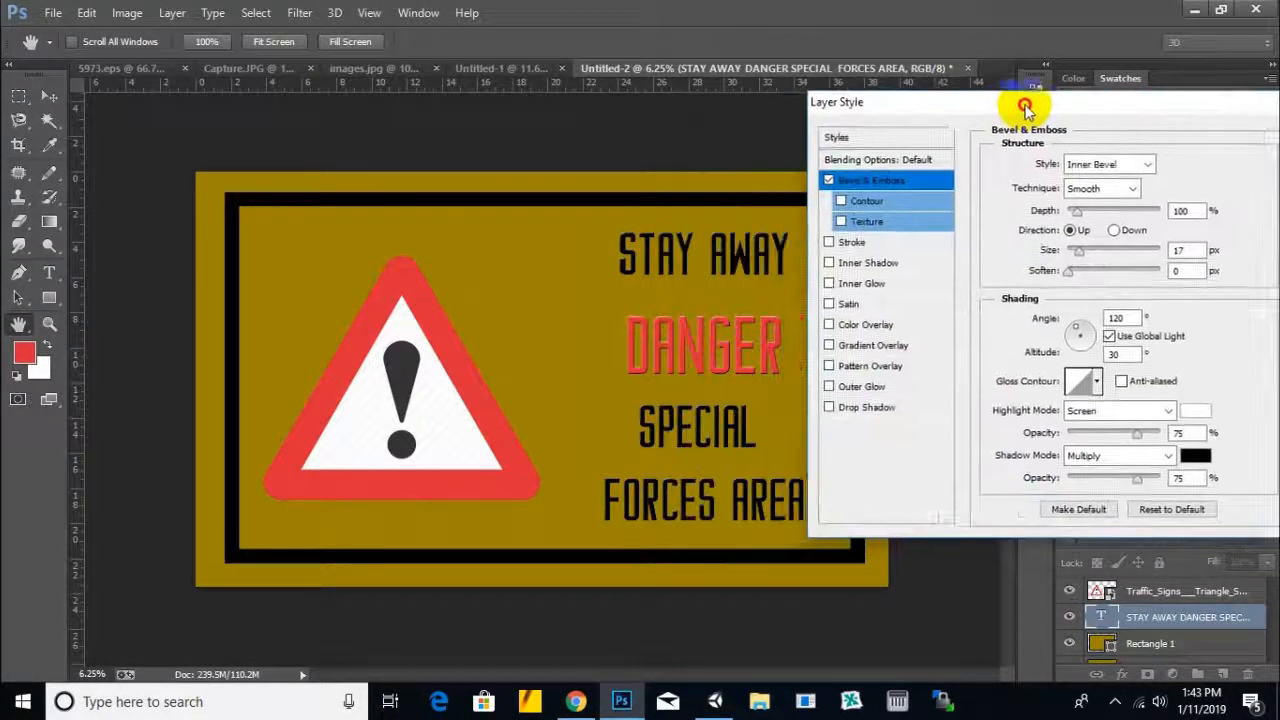
{"action": "left_click", "coordinate": [829, 408]}
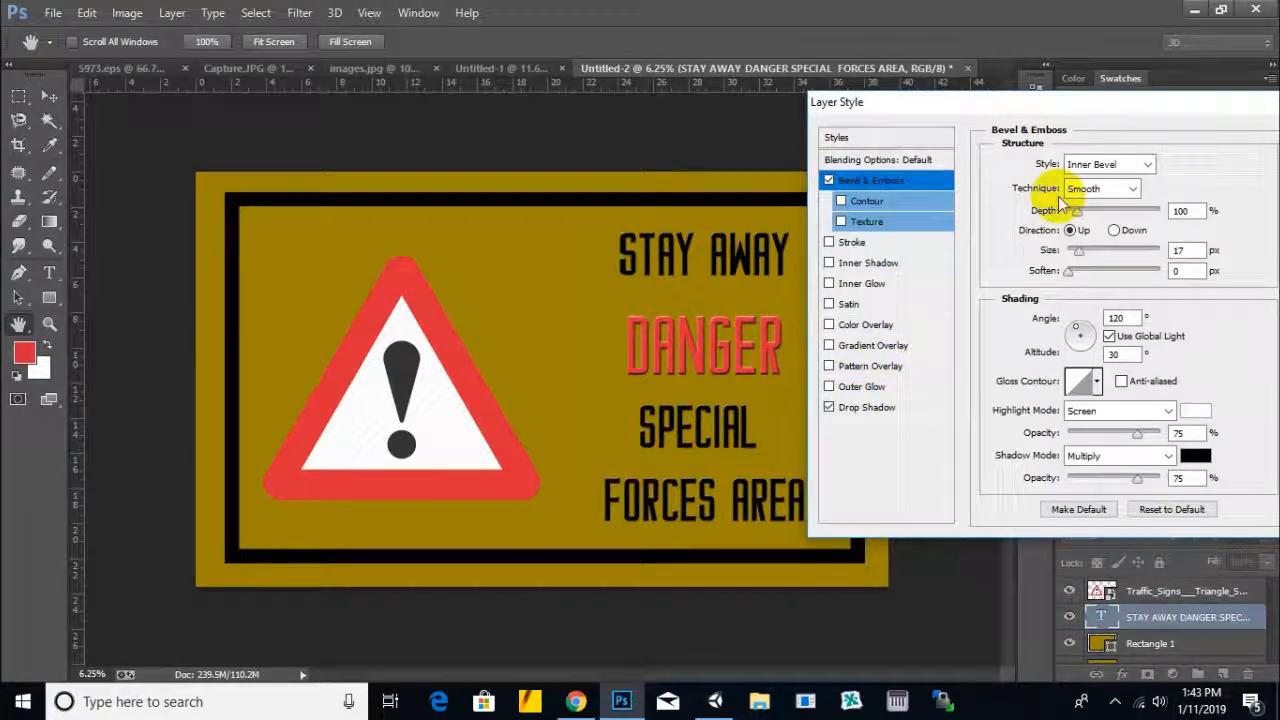
{"action": "left_click", "coordinate": [866, 389]}
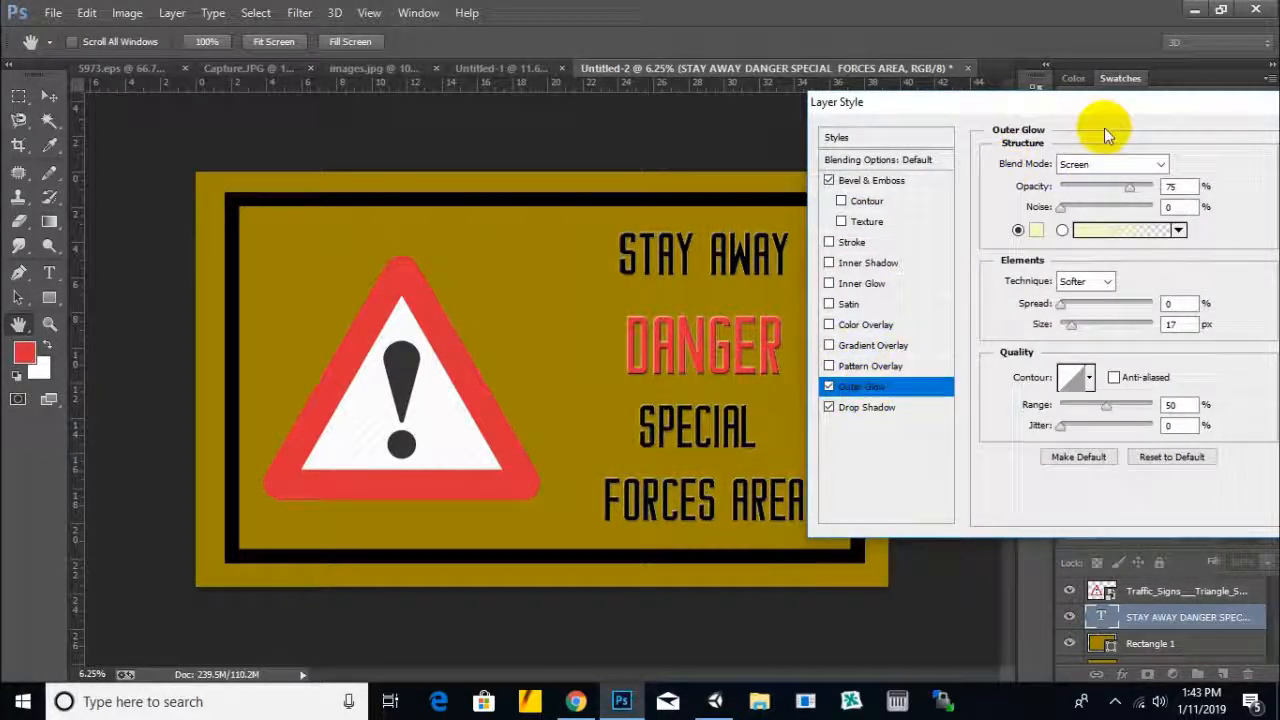
{"action": "left_click", "coordinate": [829, 387]}
{"action": "left_click_drag", "start_coordinate": [1095, 104], "coordinate": [857, 104]}
{"action": "left_click", "coordinate": [1122, 157]}
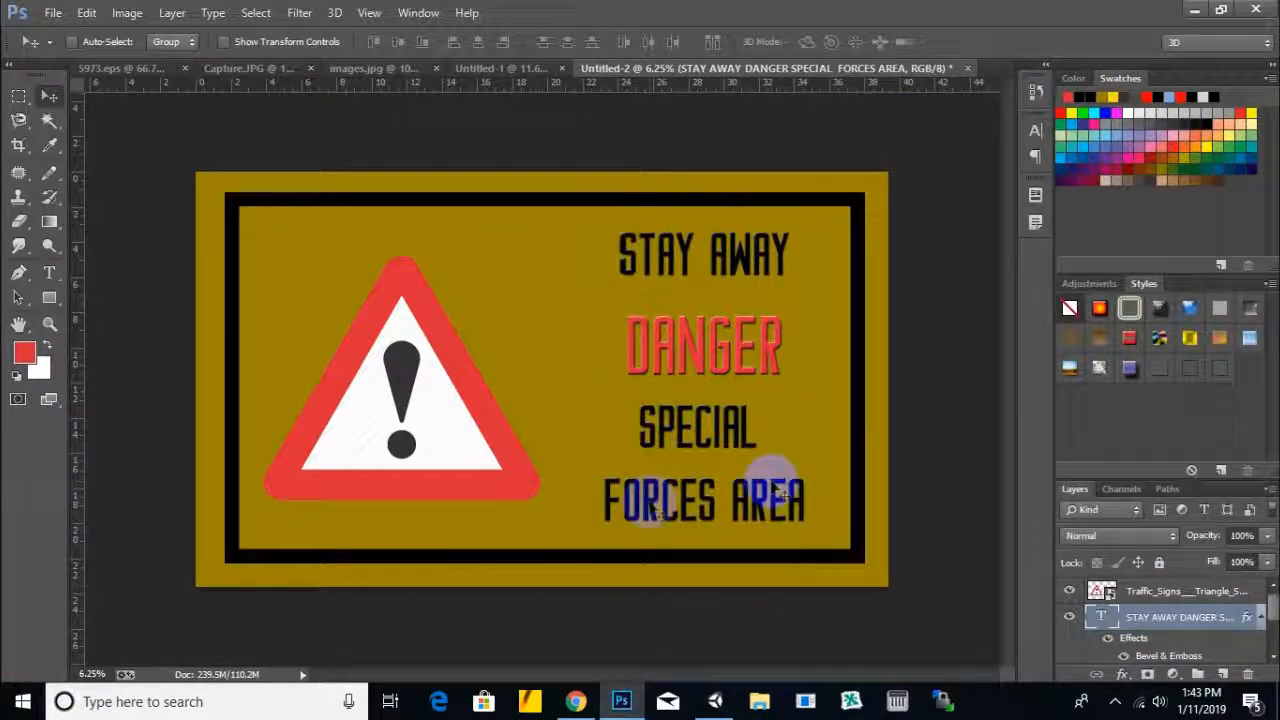
Save the finished warning sign as a JPEG named stayaway in the Assets/sprites/pakistan folder
{"action": "left_click", "coordinate": [53, 13]}
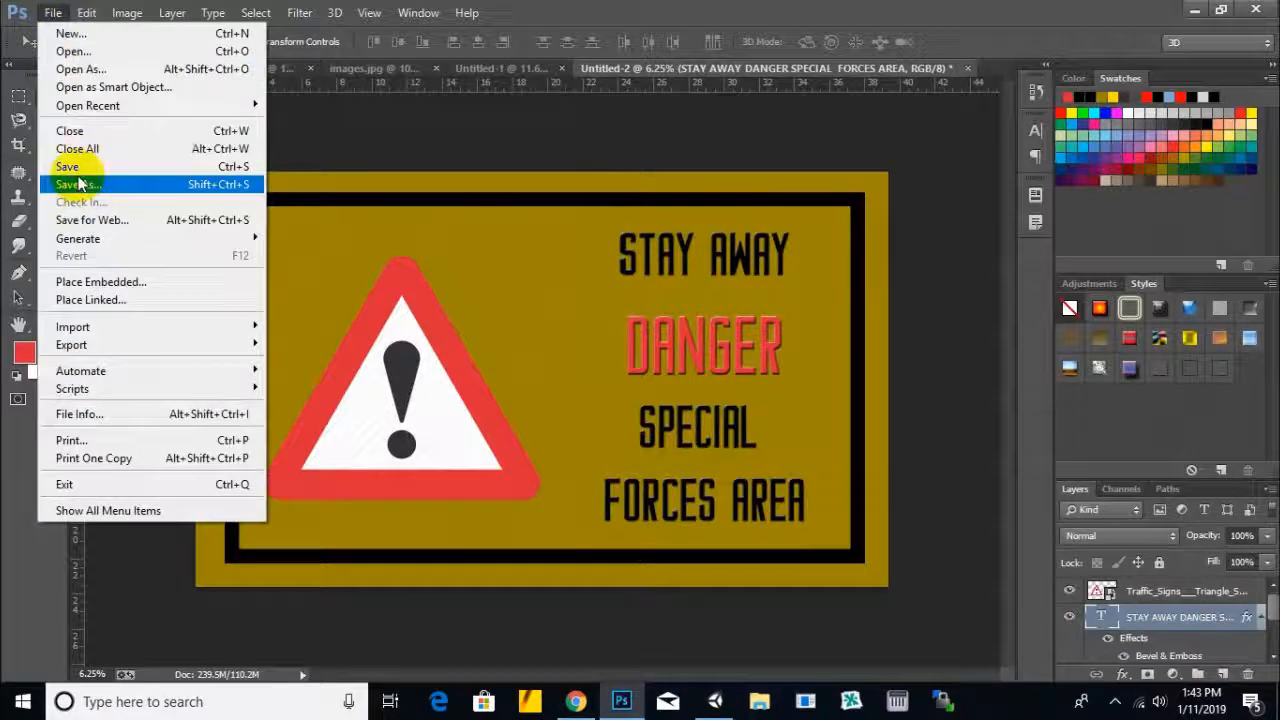
{"action": "left_click", "coordinate": [69, 183]}
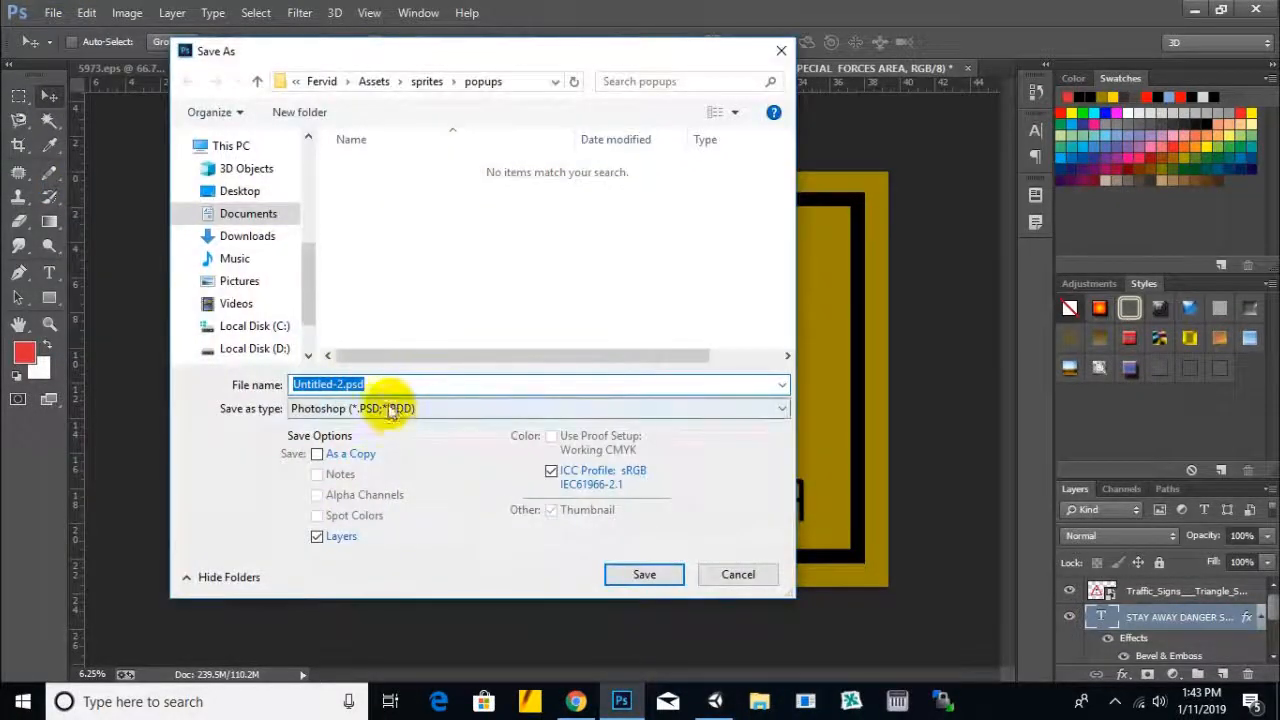
{"action": "left_click", "coordinate": [393, 414]}
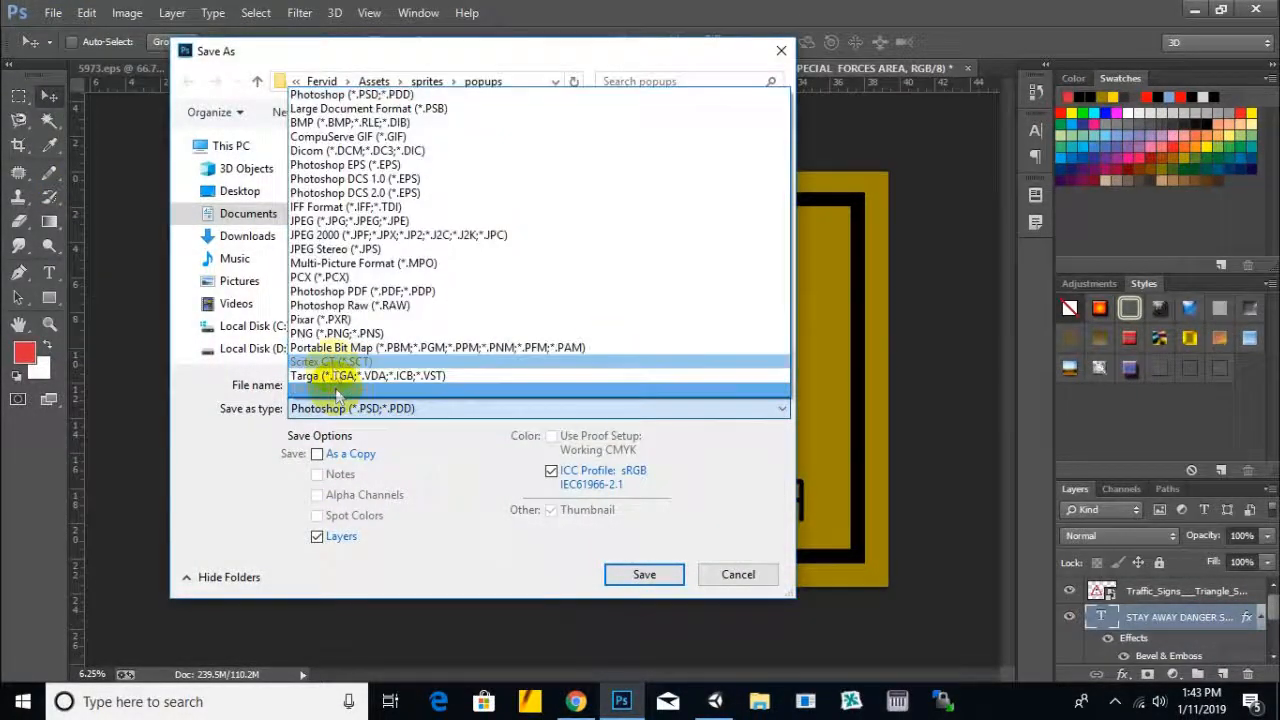
{"action": "left_click", "coordinate": [310, 221]}
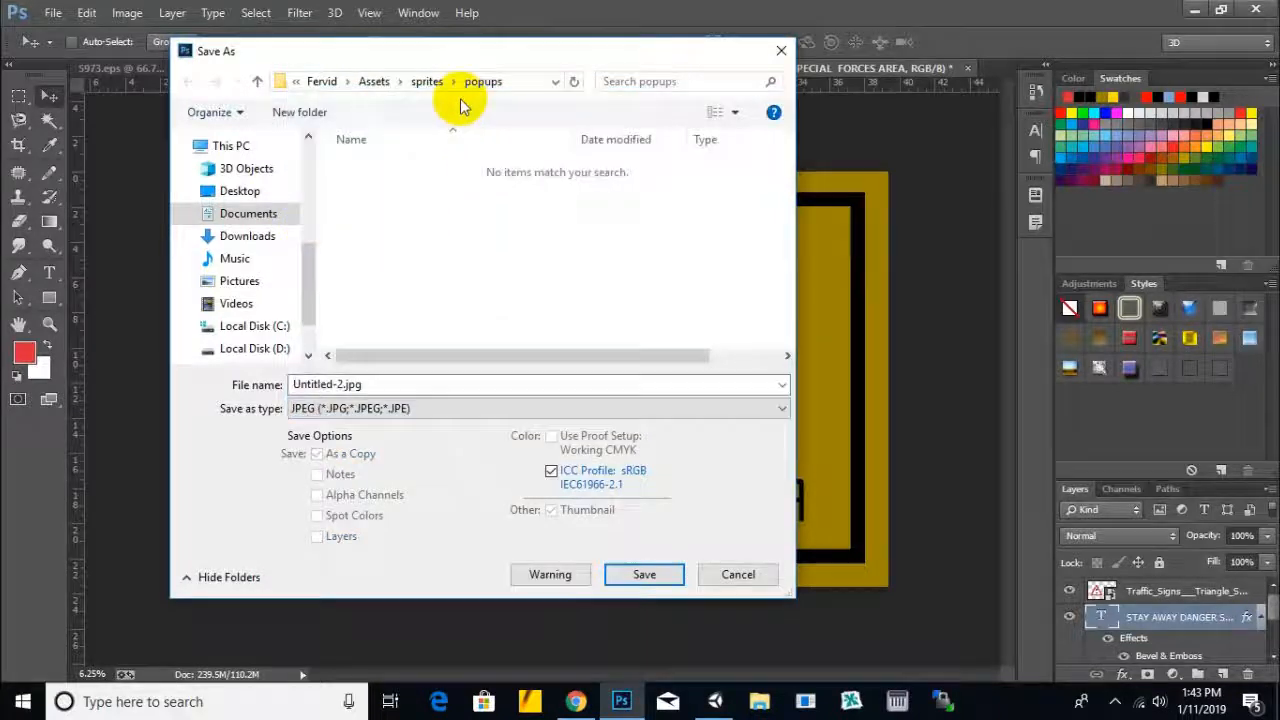
{"action": "left_click", "coordinate": [425, 81]}
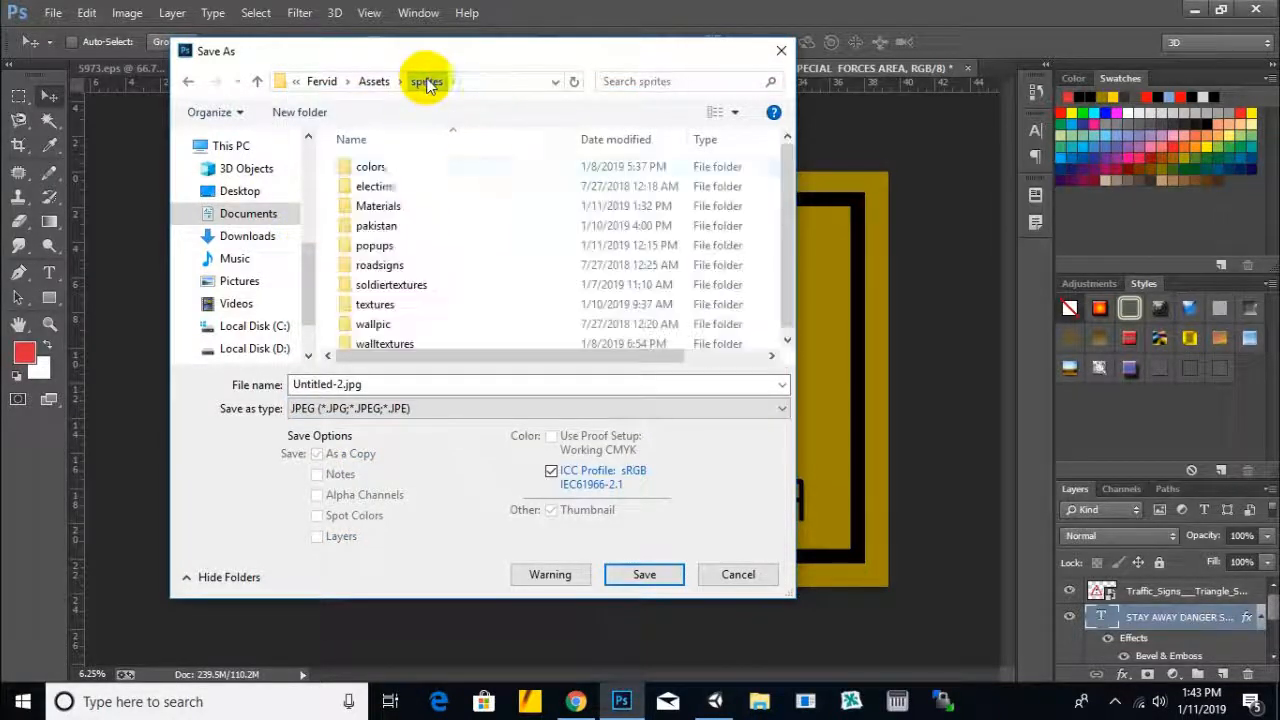
{"action": "double_click", "coordinate": [377, 225]}
{"action": "double_click", "coordinate": [410, 386]}
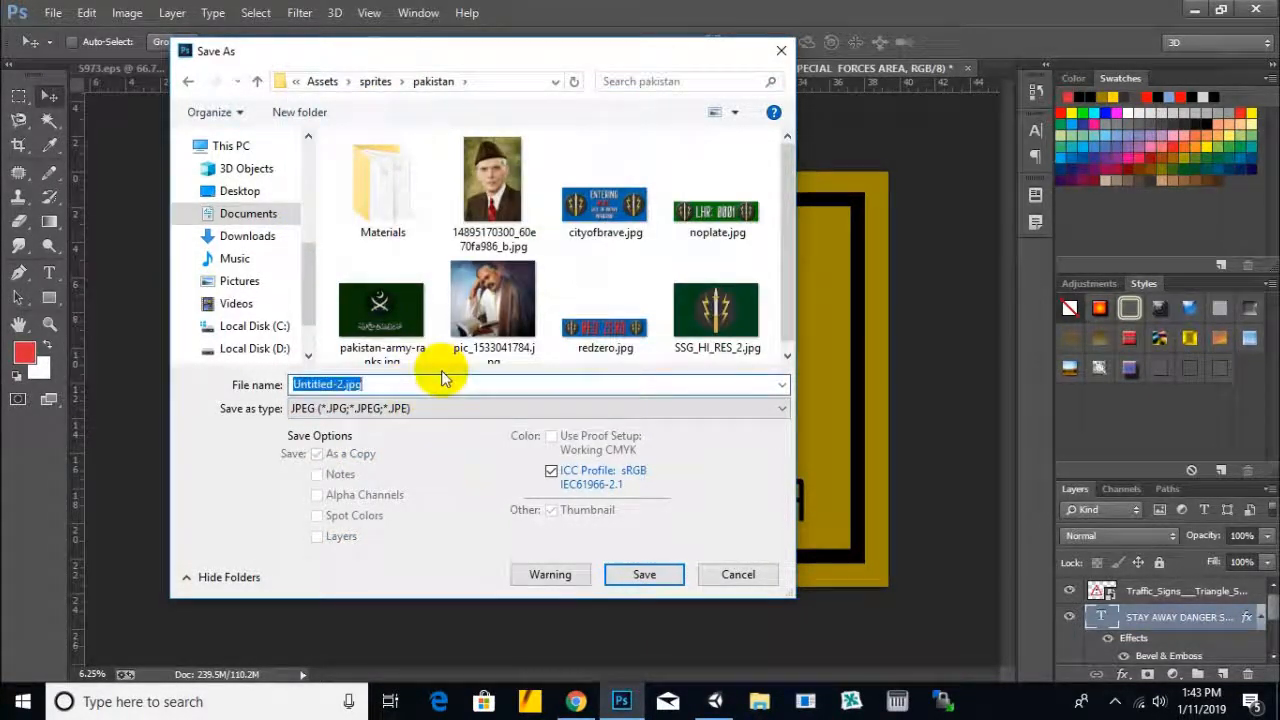
{"action": "type", "text": "stayaway"}
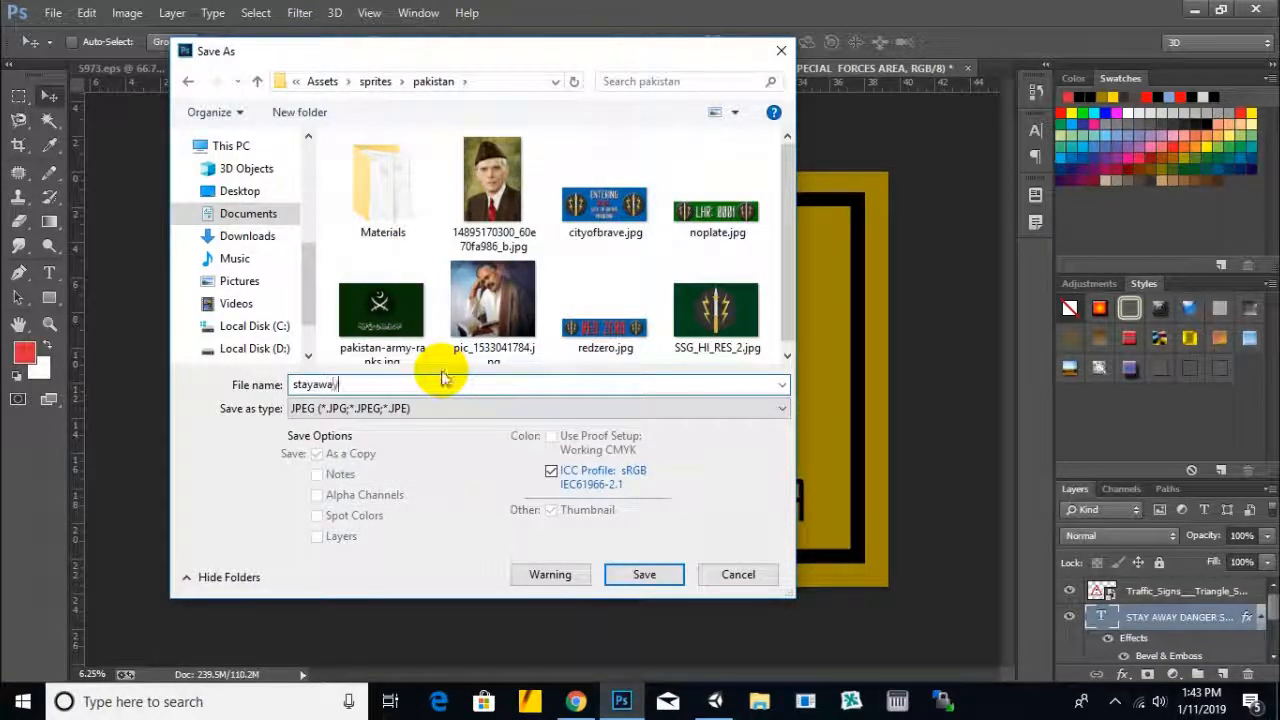
{"action": "key", "text": "Return"}
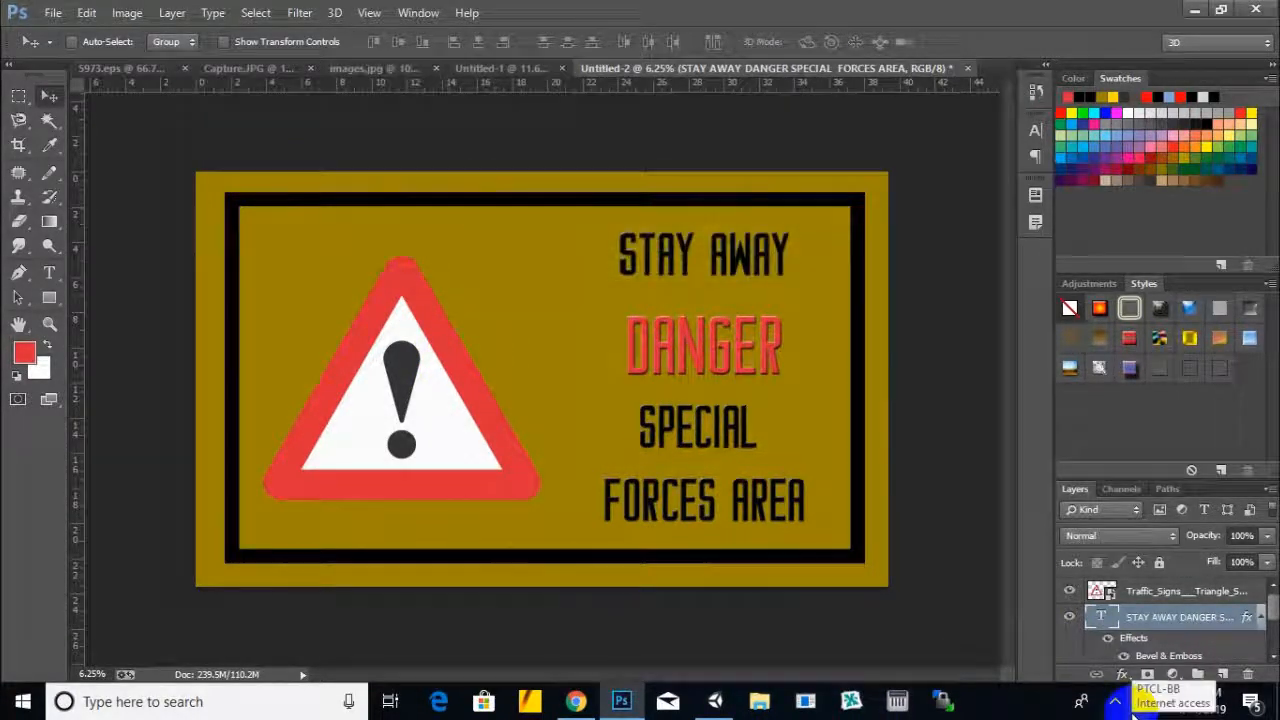
{"action": "left_click", "coordinate": [606, 196]}
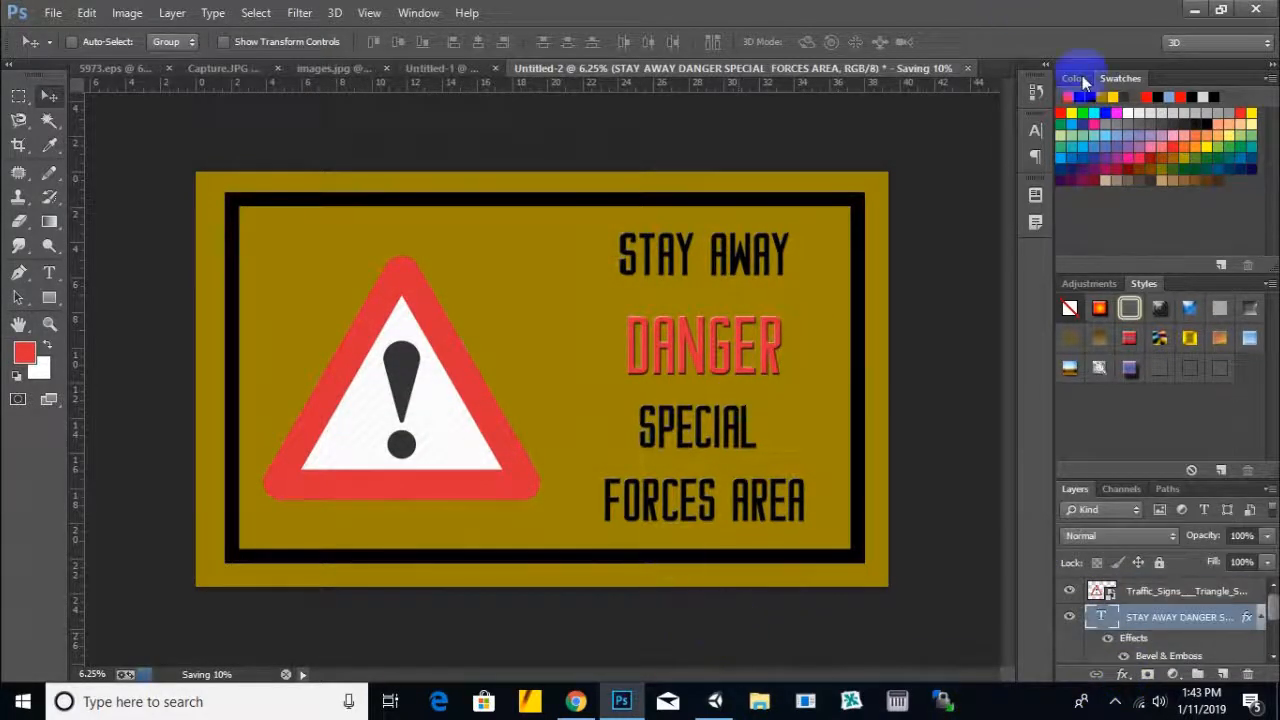
{"action": "left_click", "coordinate": [1193, 11]}
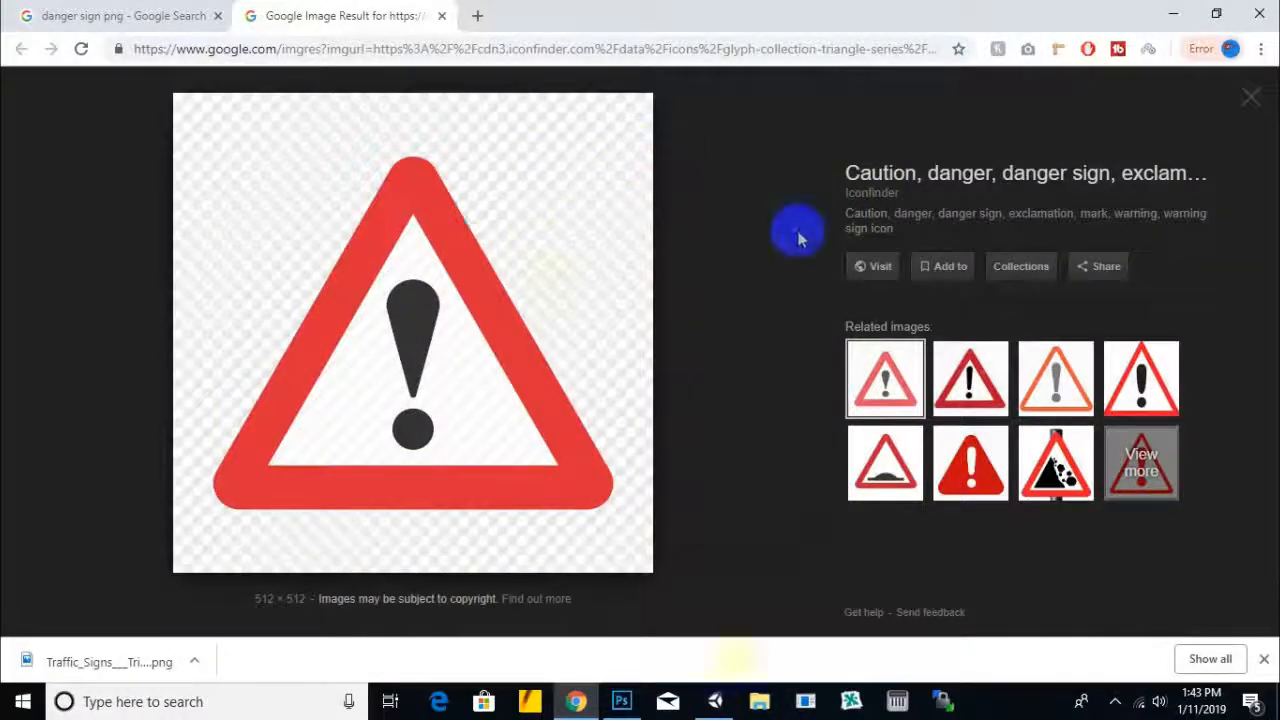
{"action": "left_click", "coordinate": [718, 702]}
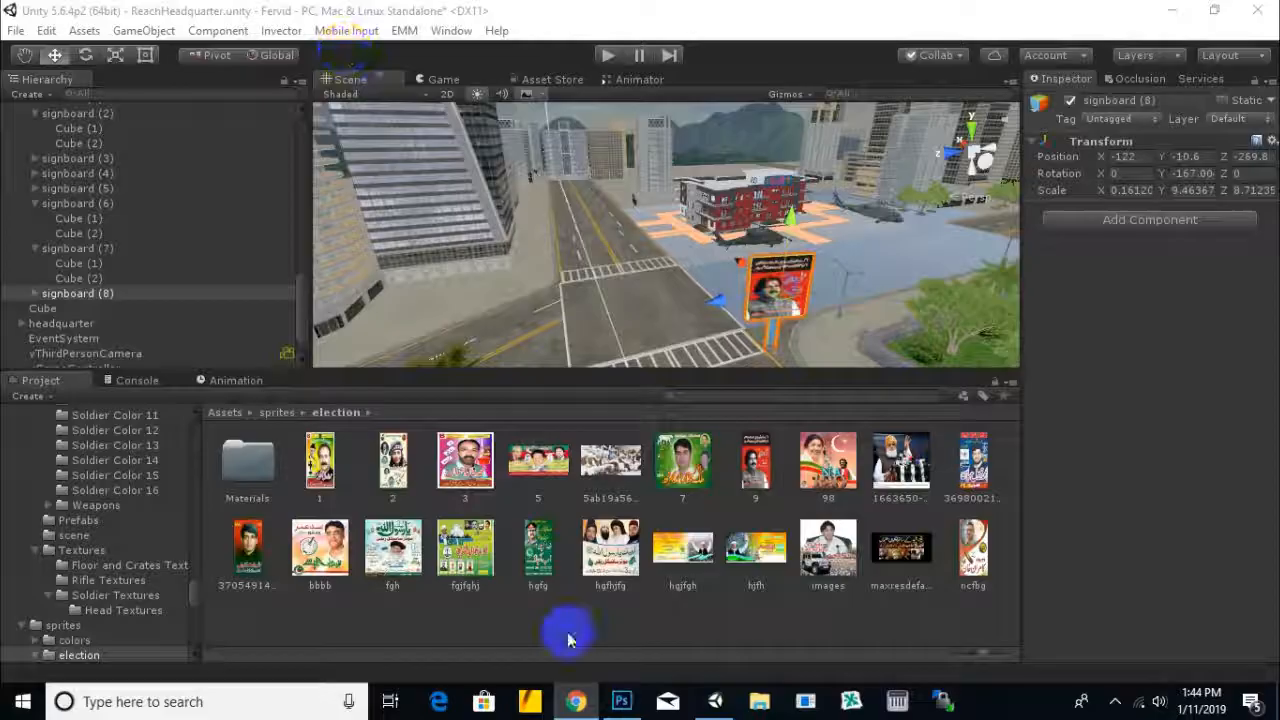
{"action": "left_click", "coordinate": [576, 701]}
{"action": "left_click", "coordinate": [420, 48]}
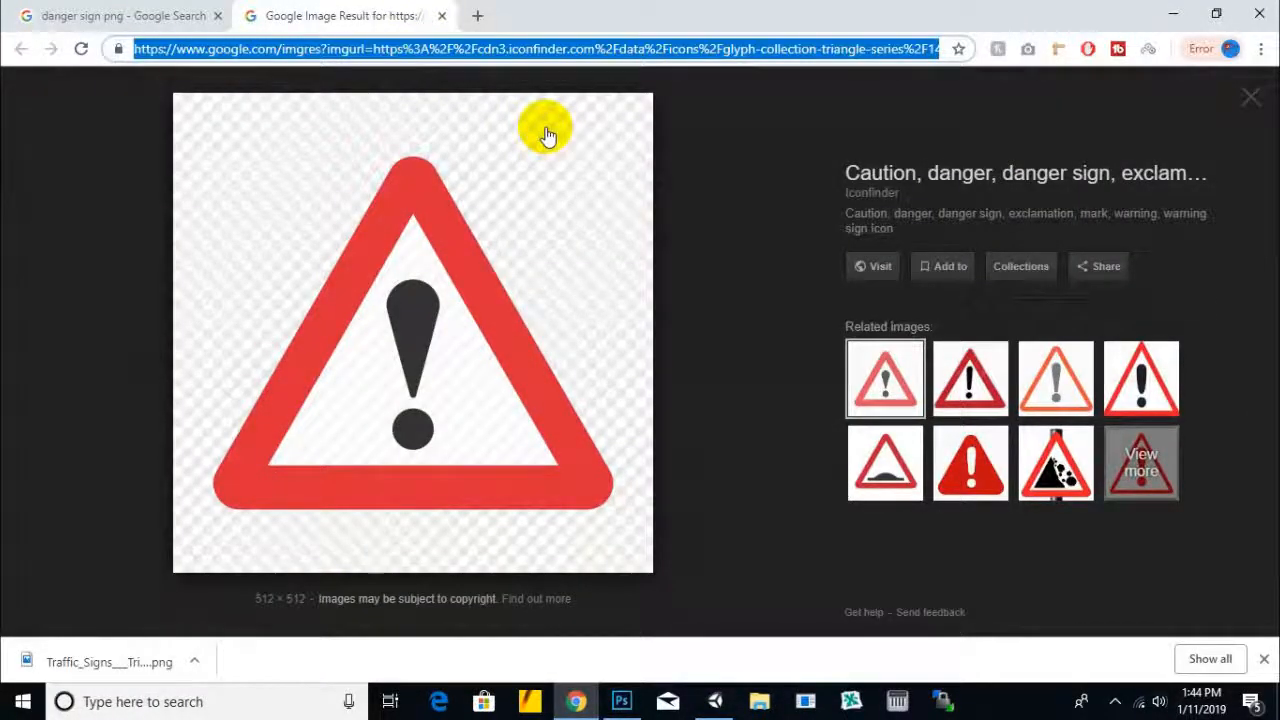
{"action": "type", "text": "cg"}
{"action": "key", "text": "Return"}
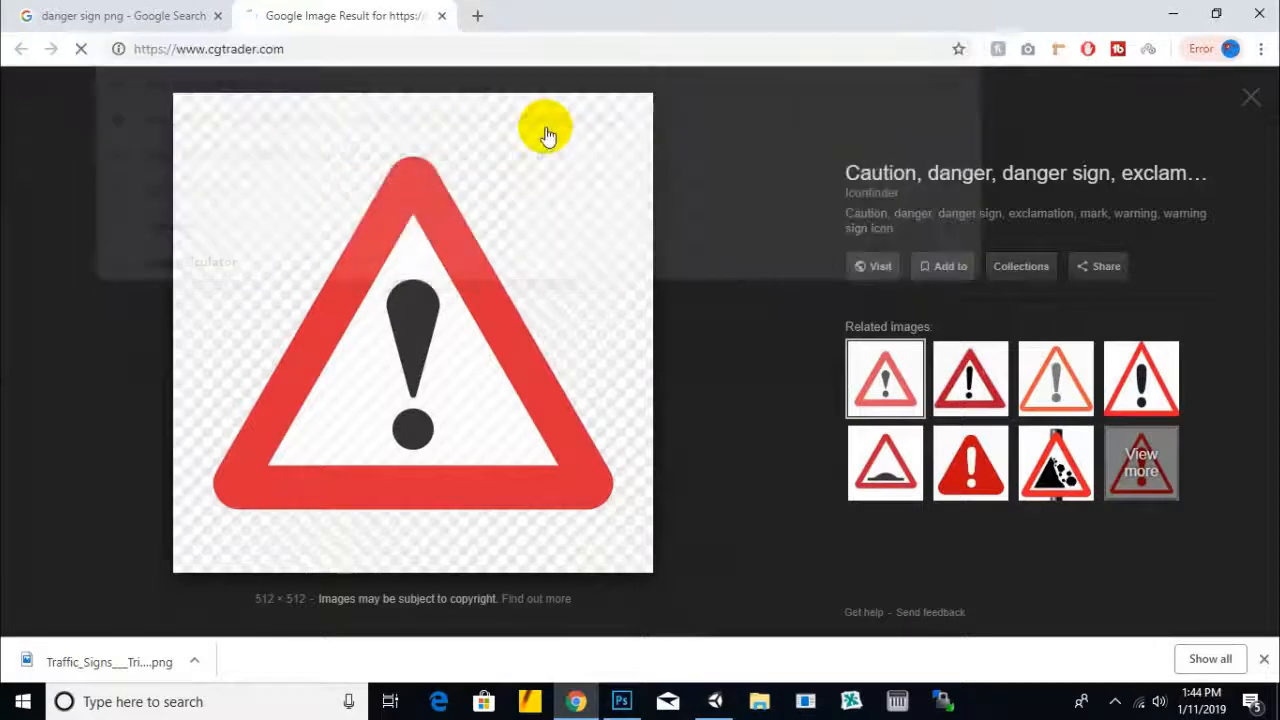
{"action": "left_click", "coordinate": [217, 17]}
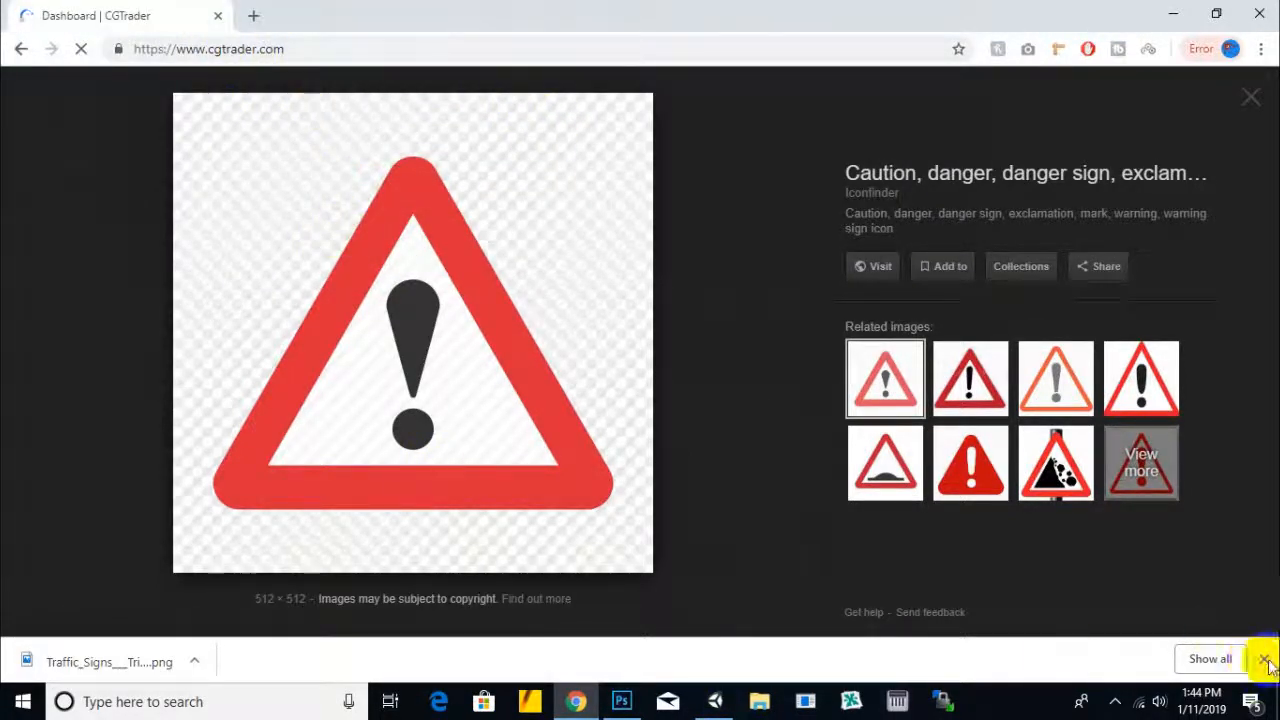
{"action": "left_click", "coordinate": [1265, 662]}
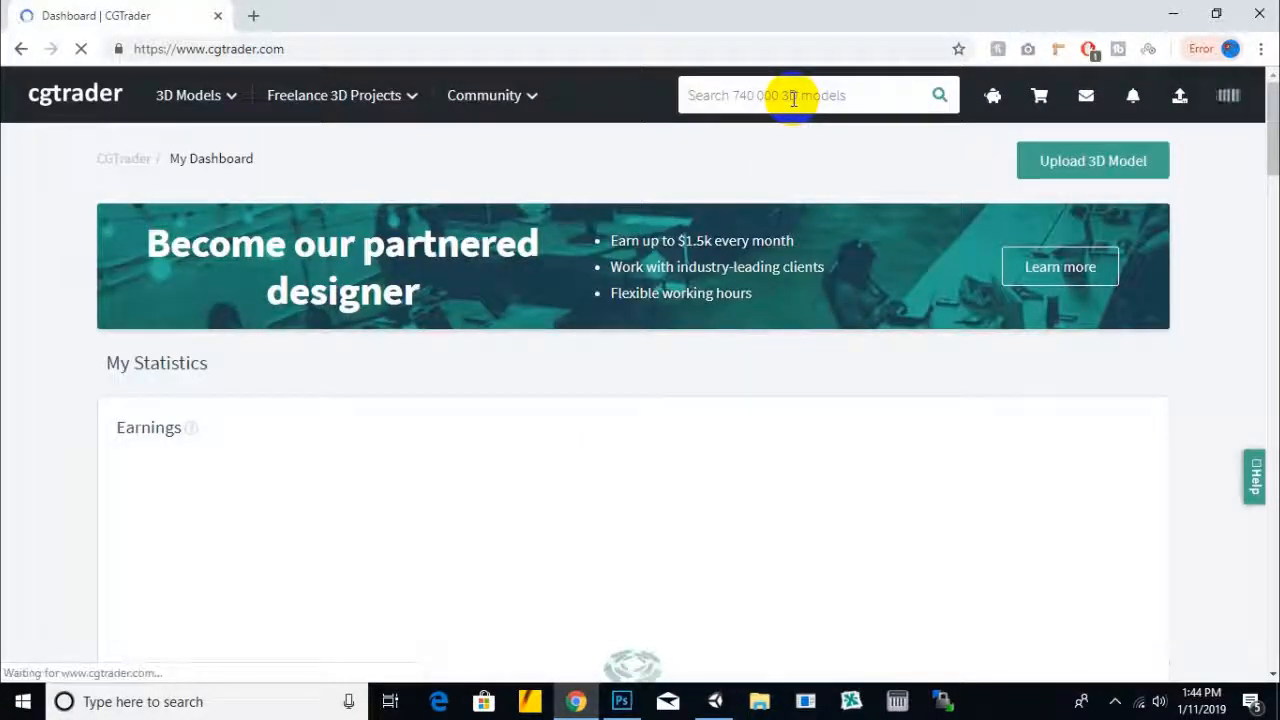
Search the CGTrader 3D model library for "army area wall"
{"action": "left_click", "coordinate": [793, 98]}
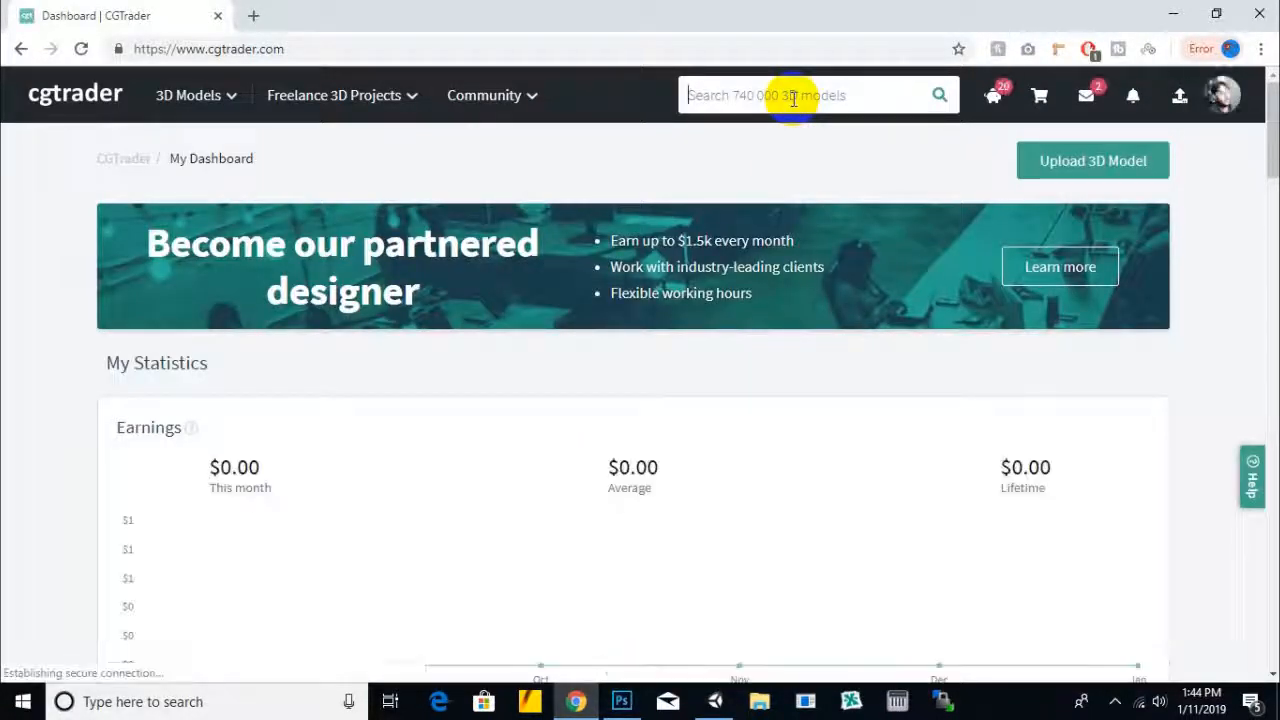
{"action": "type", "text": "army a"}
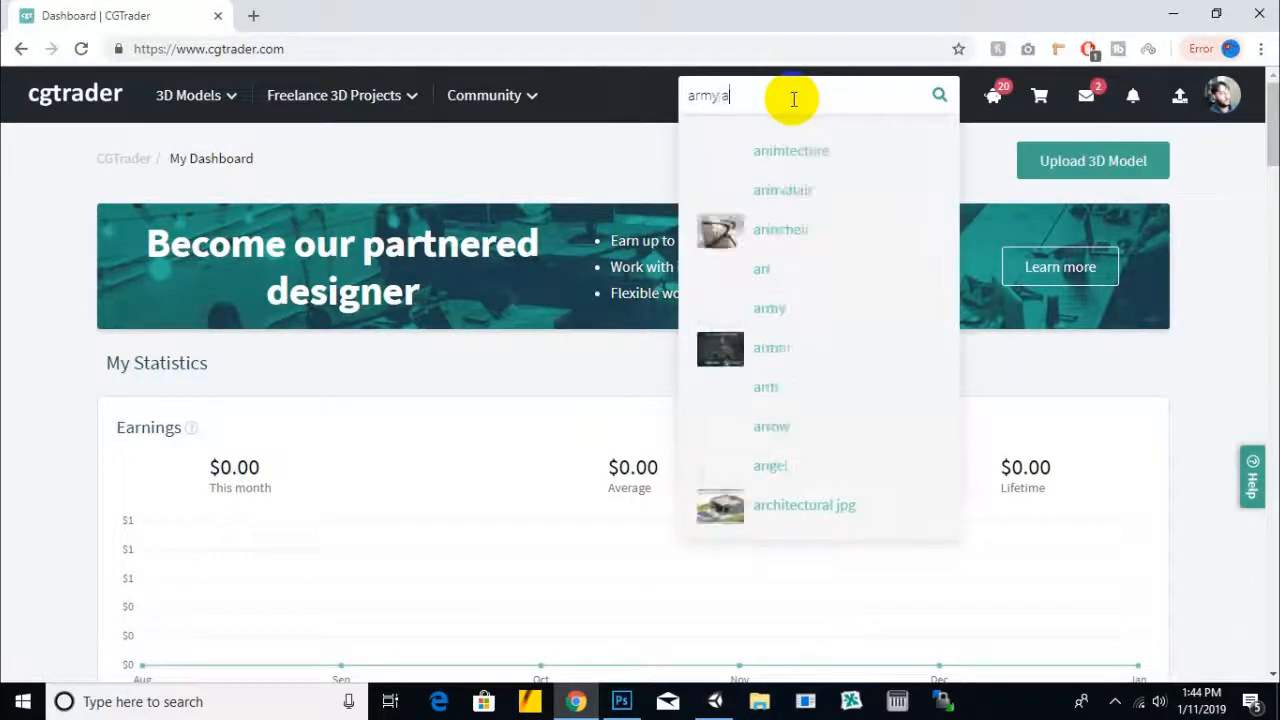
{"action": "type", "text": "rea wa"}
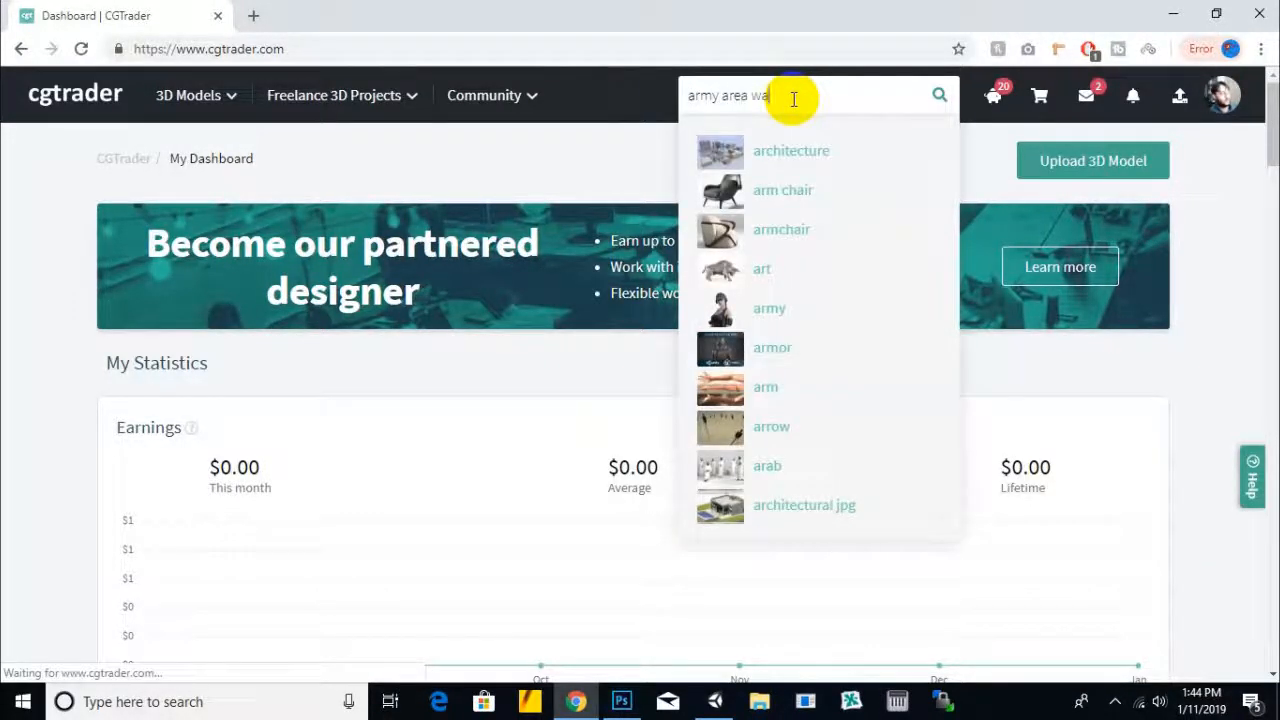
{"action": "type", "text": "ll"}
{"action": "key", "text": "Return"}
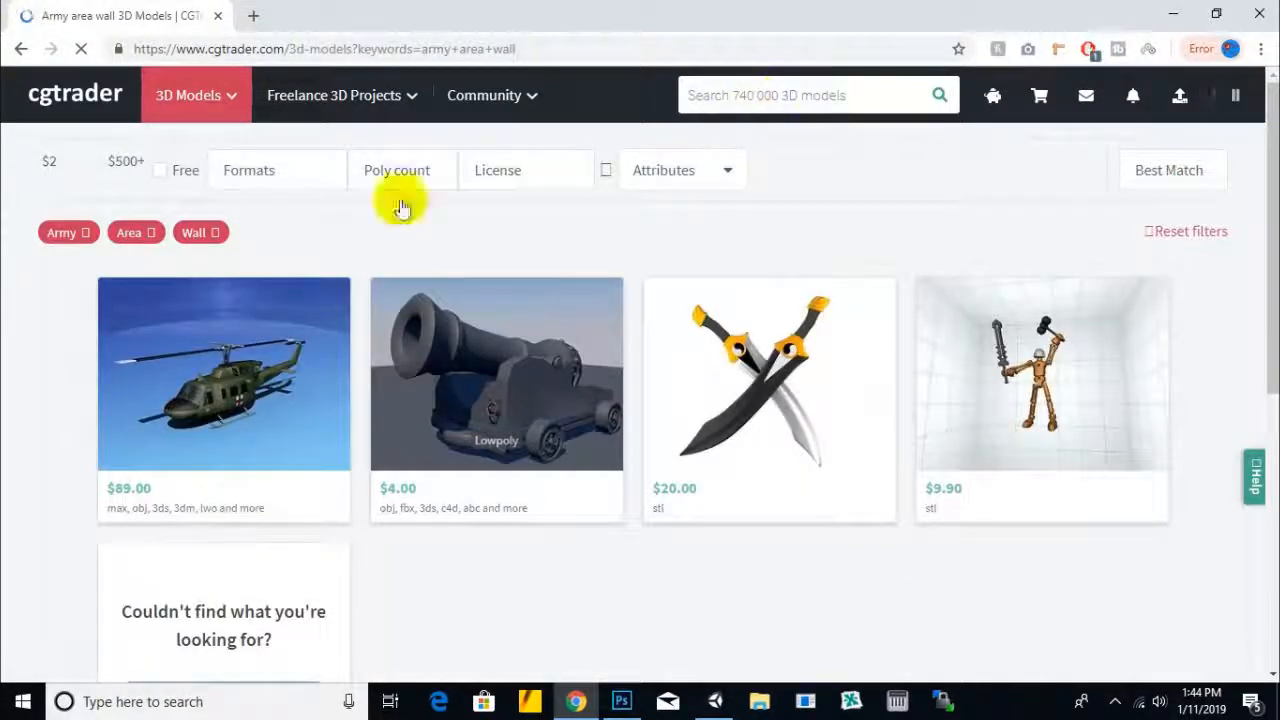
Search the 3D models for "wall" and for "wallger wall"
{"action": "left_click", "coordinate": [770, 102]}
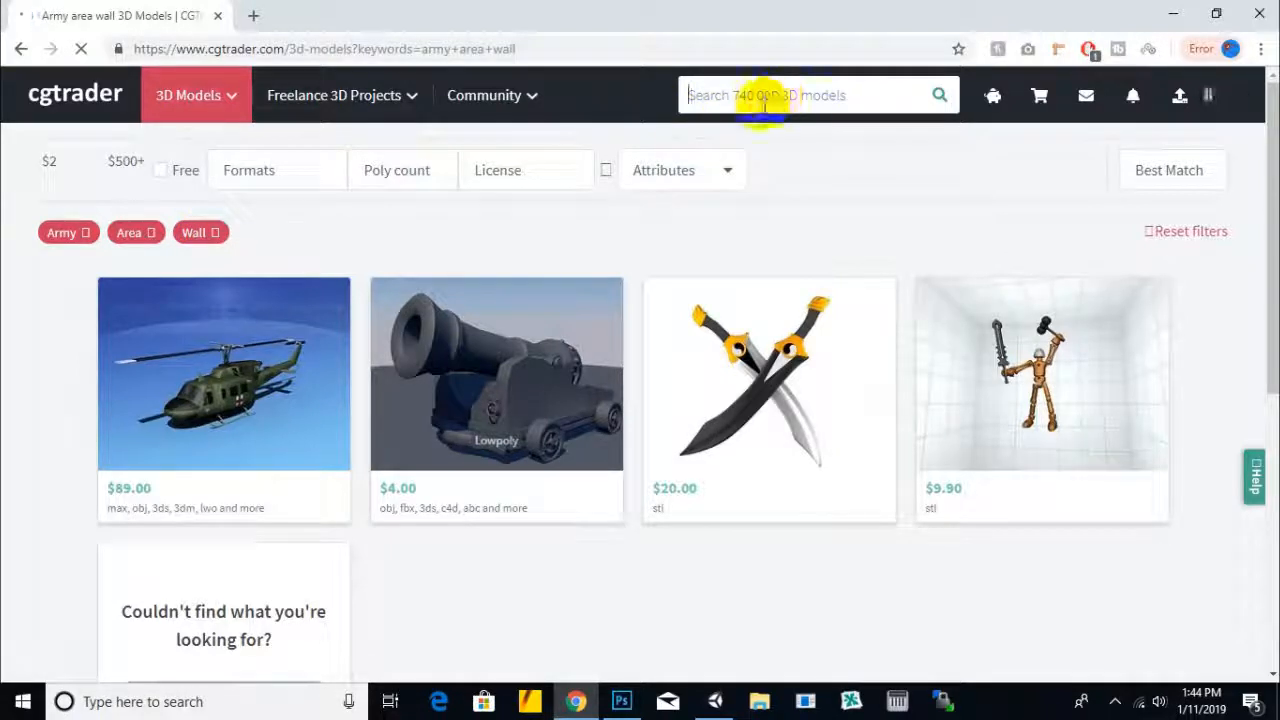
{"action": "type", "text": "wall"}
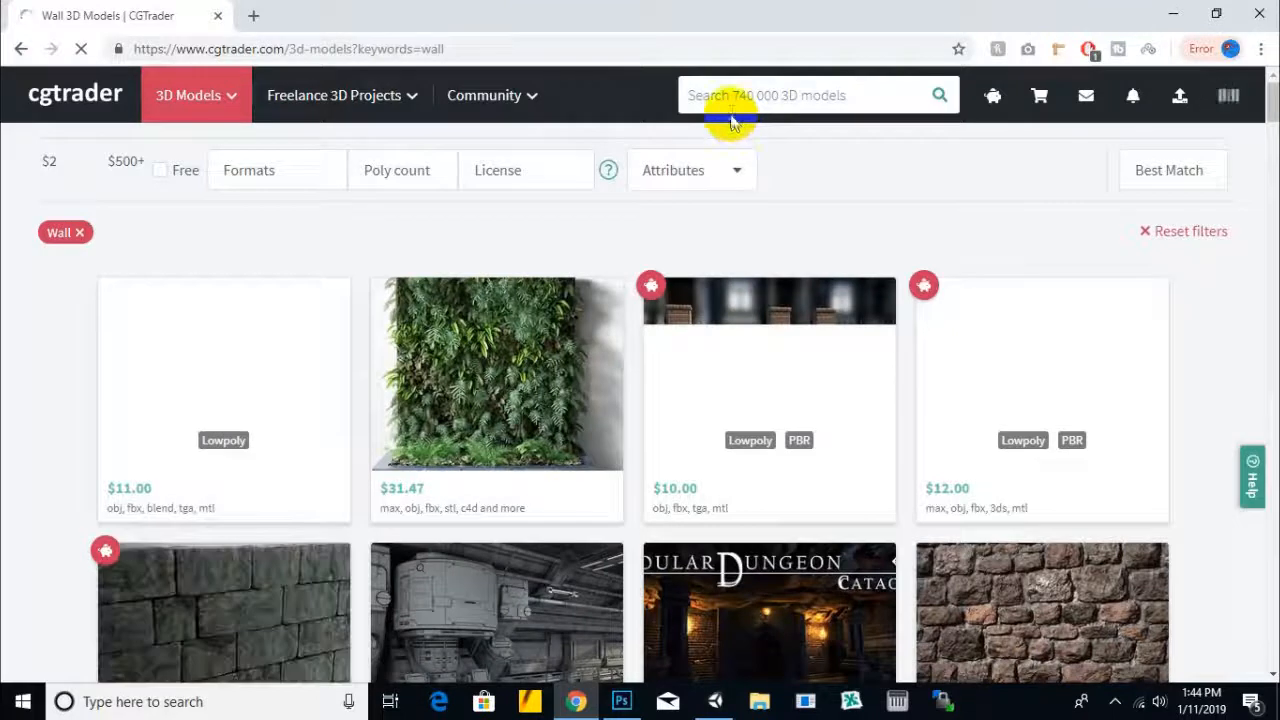
{"action": "left_click", "coordinate": [698, 96]}
{"action": "type", "text": "ceiling"}
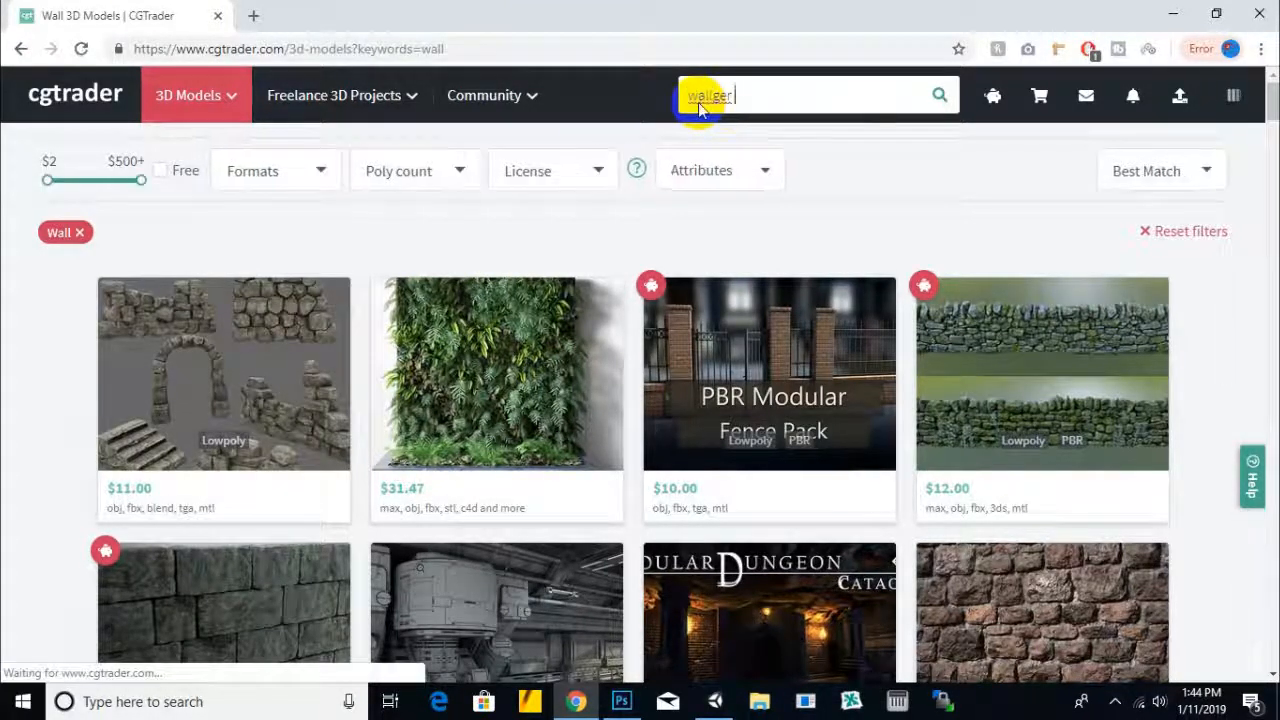
{"action": "type", "text": " wall"}
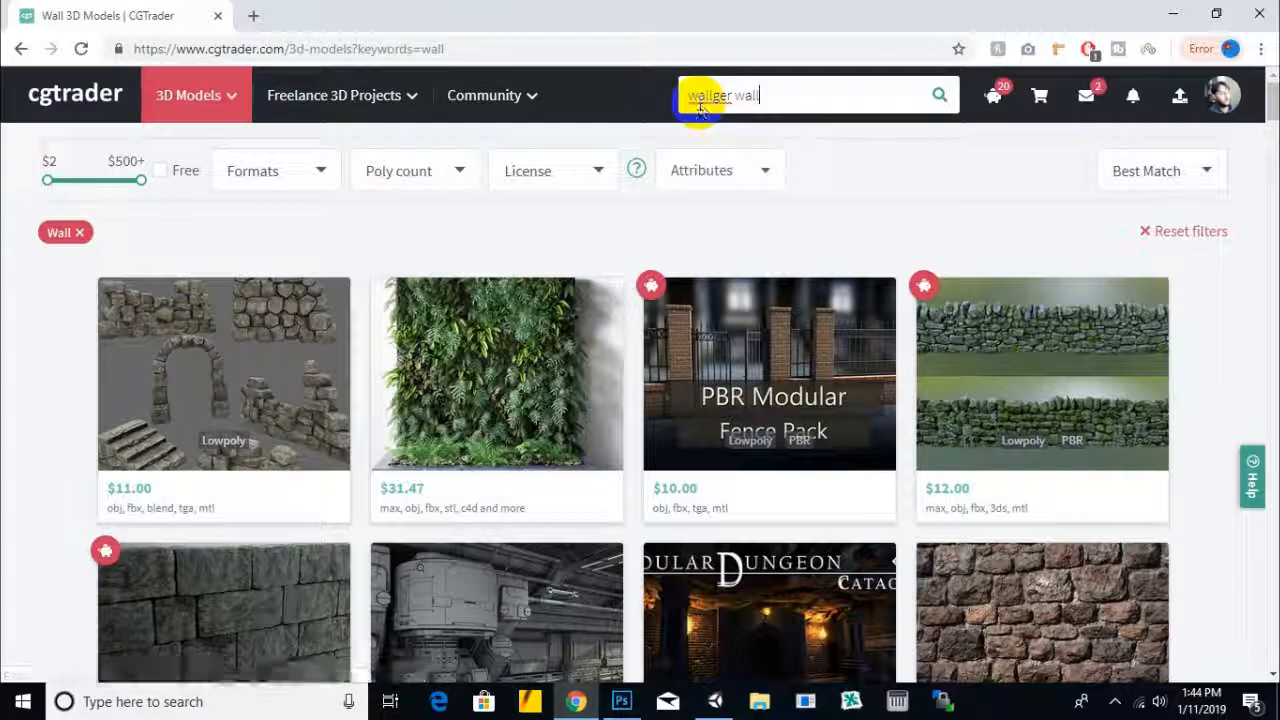
{"action": "key", "text": "Return"}
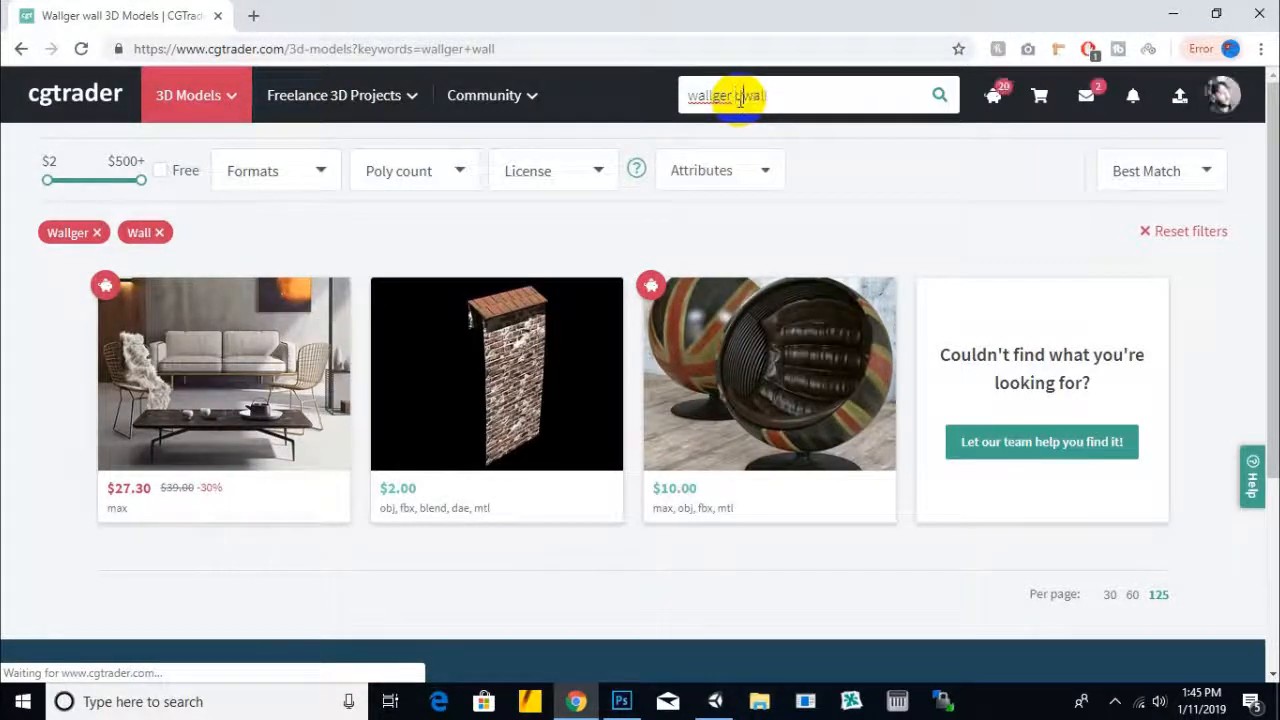
Correct the model search to "danger wall" and browse the matching models
{"action": "double_click", "coordinate": [692, 96]}
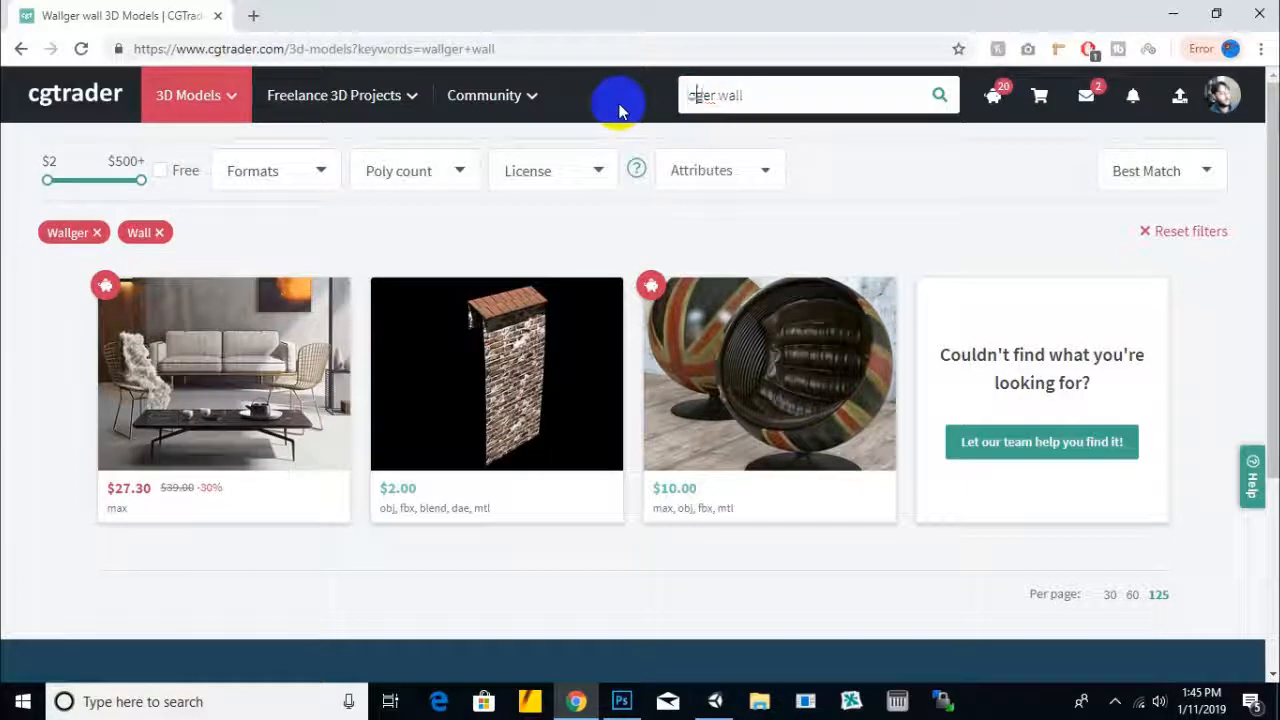
{"action": "key", "text": "Return"}
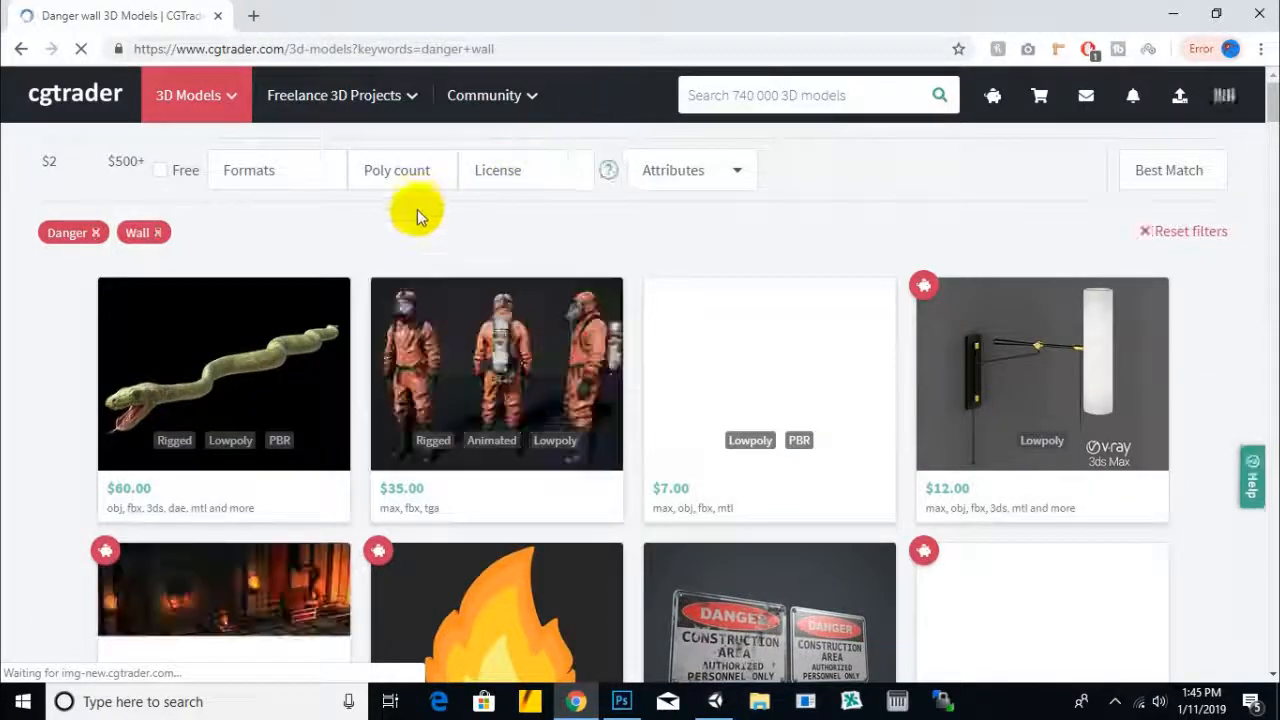
{"action": "scroll", "coordinate": [420, 214], "scroll_direction": "down", "scroll_amount": 1}
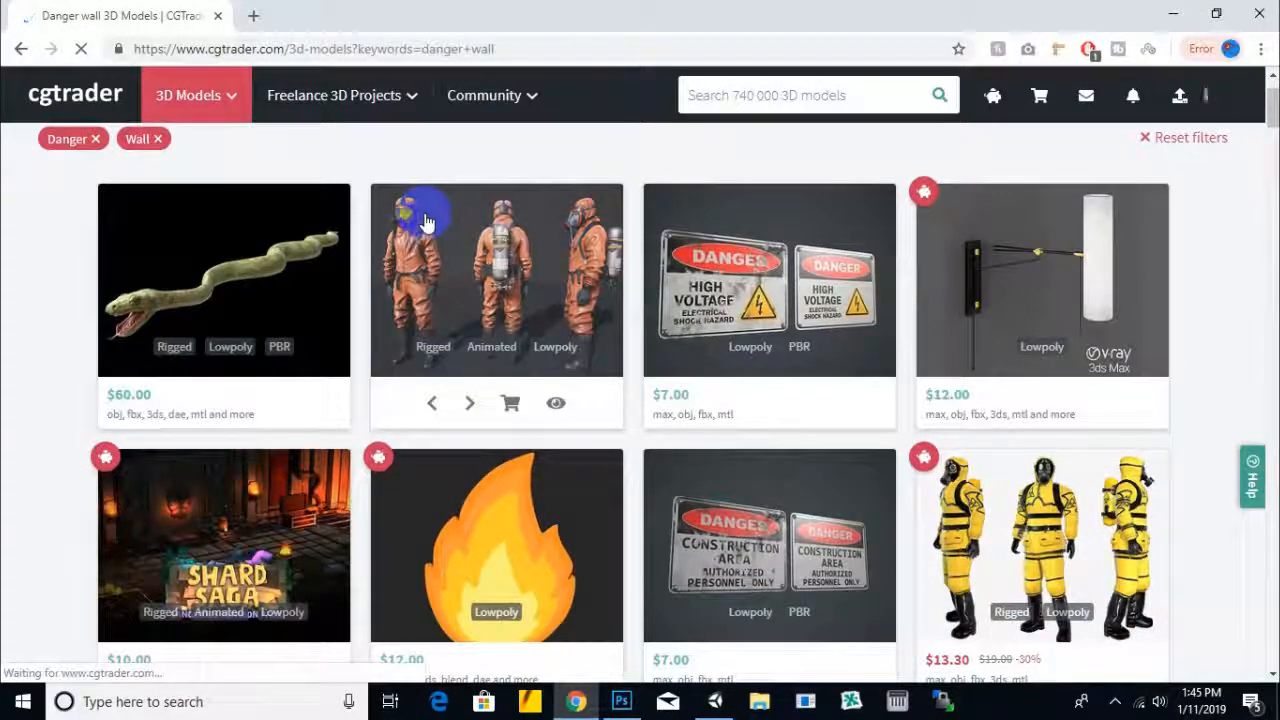
Filter the CGTrader results for "danger wall" to free models
{"action": "scroll", "coordinate": [423, 214], "scroll_direction": "down", "scroll_amount": 3}
{"action": "scroll", "coordinate": [423, 214], "scroll_direction": "up", "scroll_amount": 4}
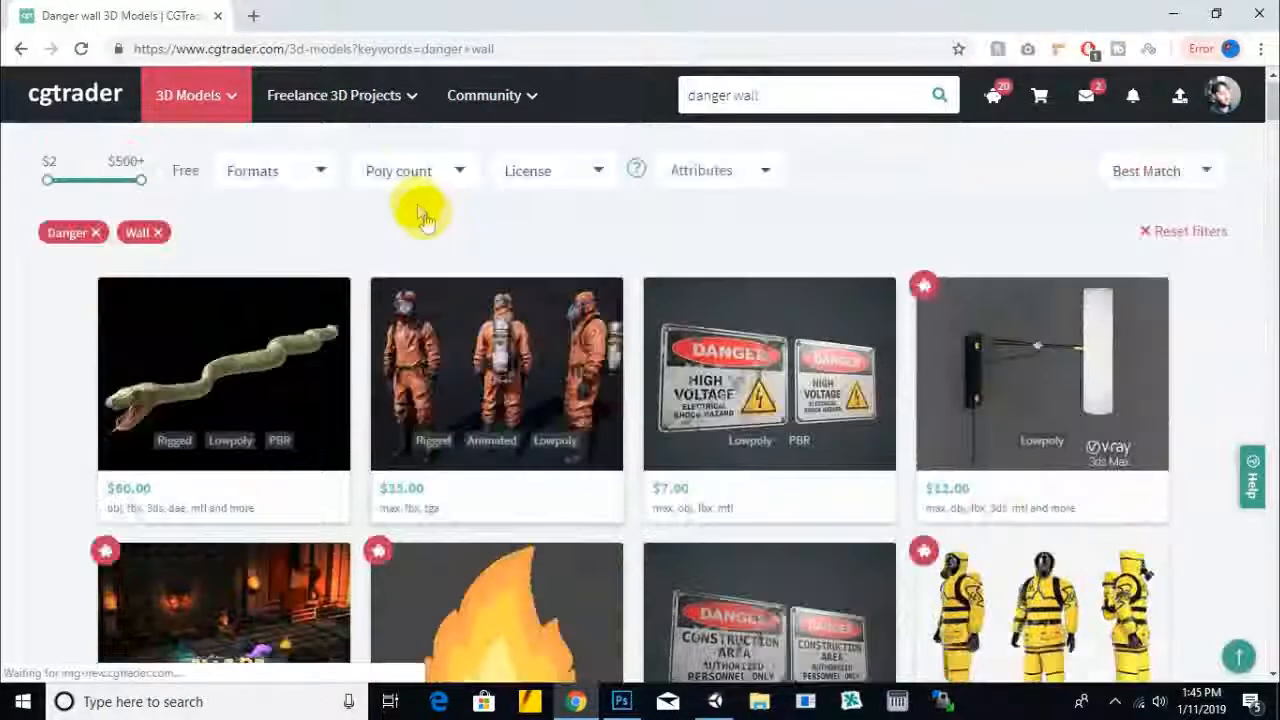
{"action": "left_click", "coordinate": [160, 170]}
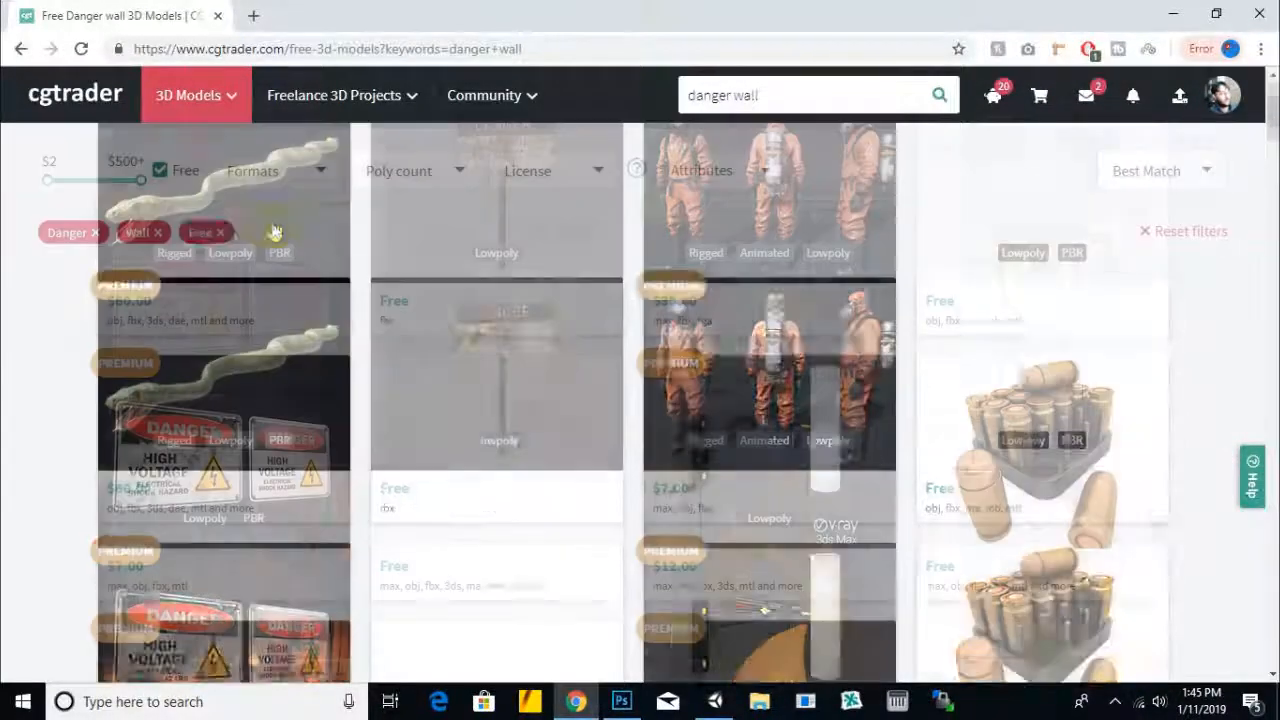
{"action": "scroll", "coordinate": [275, 230], "scroll_direction": "down", "scroll_amount": 5}
{"action": "scroll", "coordinate": [275, 218], "scroll_direction": "up", "scroll_amount": 5}
{"action": "mouse_move", "coordinate": [273, 218]}
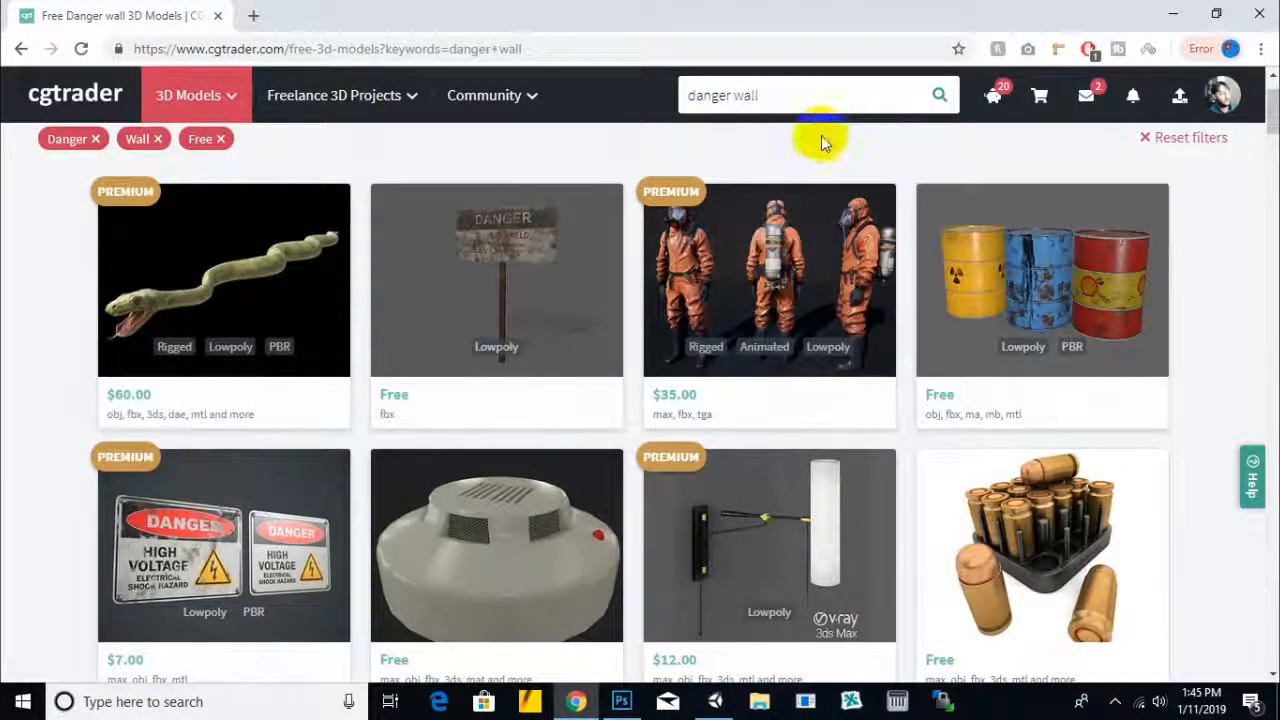
Open the free Minefield Sign model in a separate tab and browse the remaining free danger wall results
{"action": "right_click", "coordinate": [505, 208]}
{"action": "left_click", "coordinate": [560, 221]}
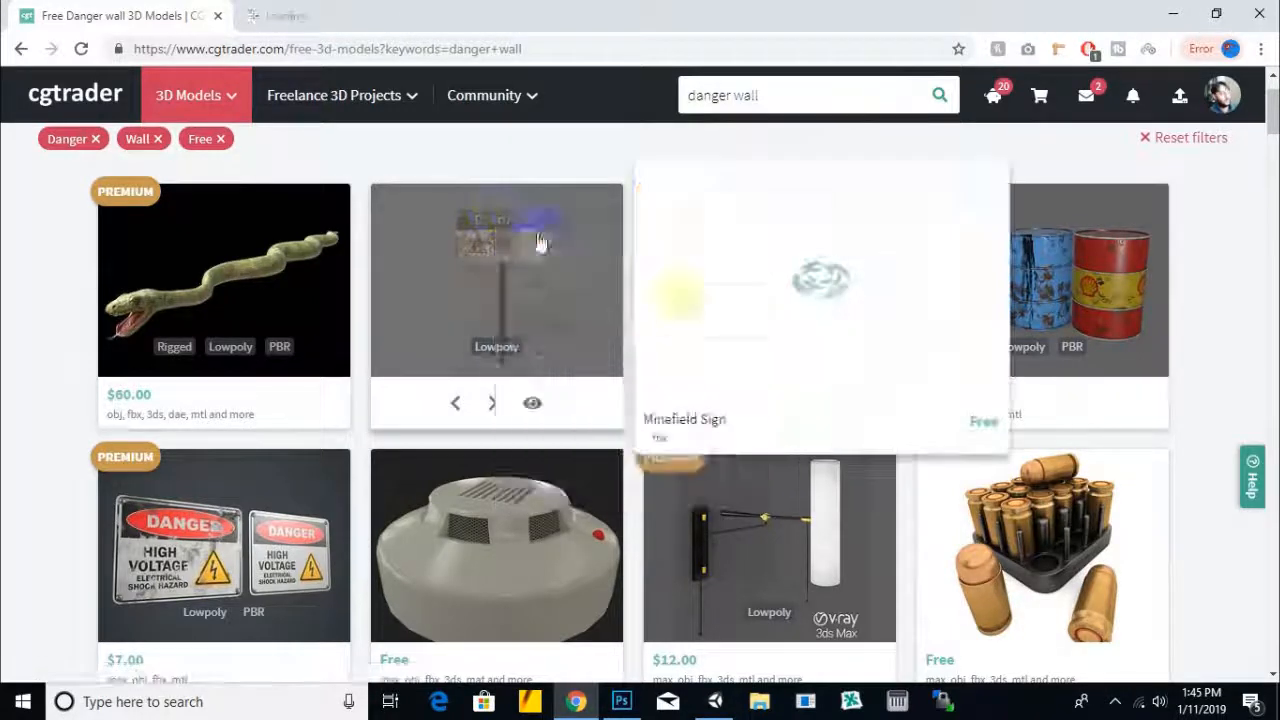
{"action": "scroll", "coordinate": [1086, 422], "scroll_direction": "down", "scroll_amount": 3}
{"action": "scroll", "coordinate": [1086, 422], "scroll_direction": "down", "scroll_amount": 4}
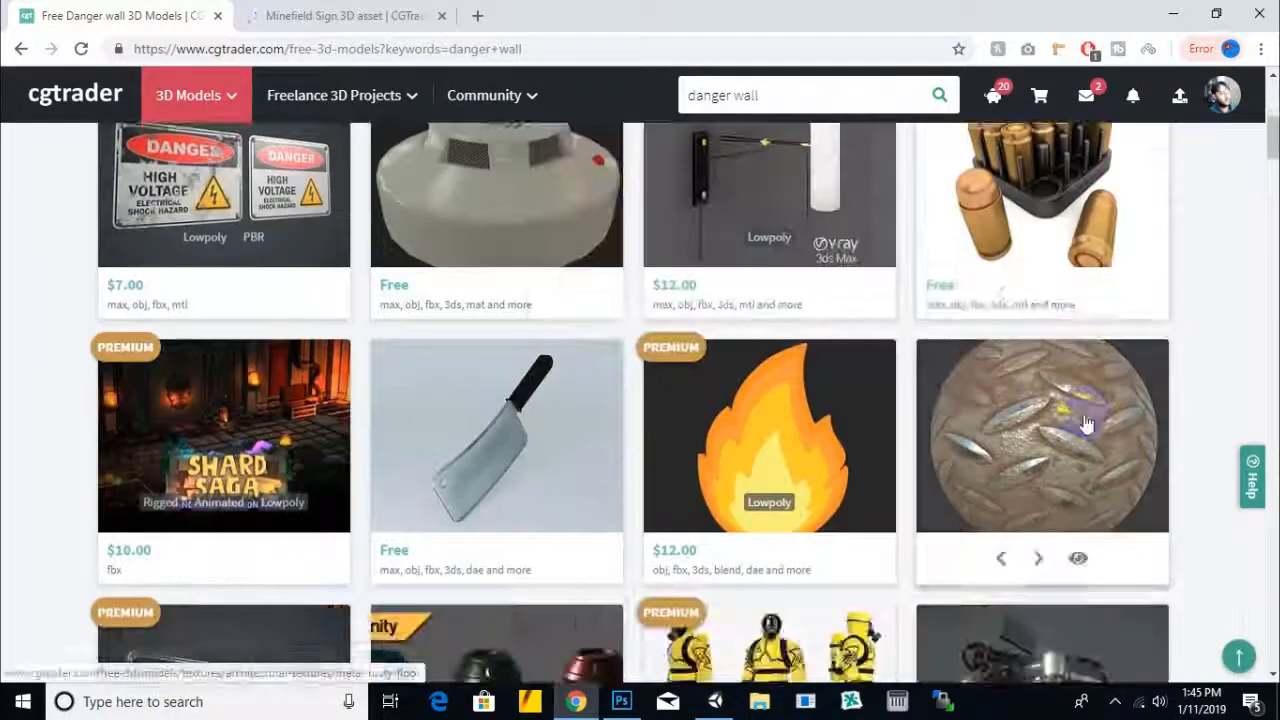
{"action": "scroll", "coordinate": [1086, 422], "scroll_direction": "down", "scroll_amount": 3}
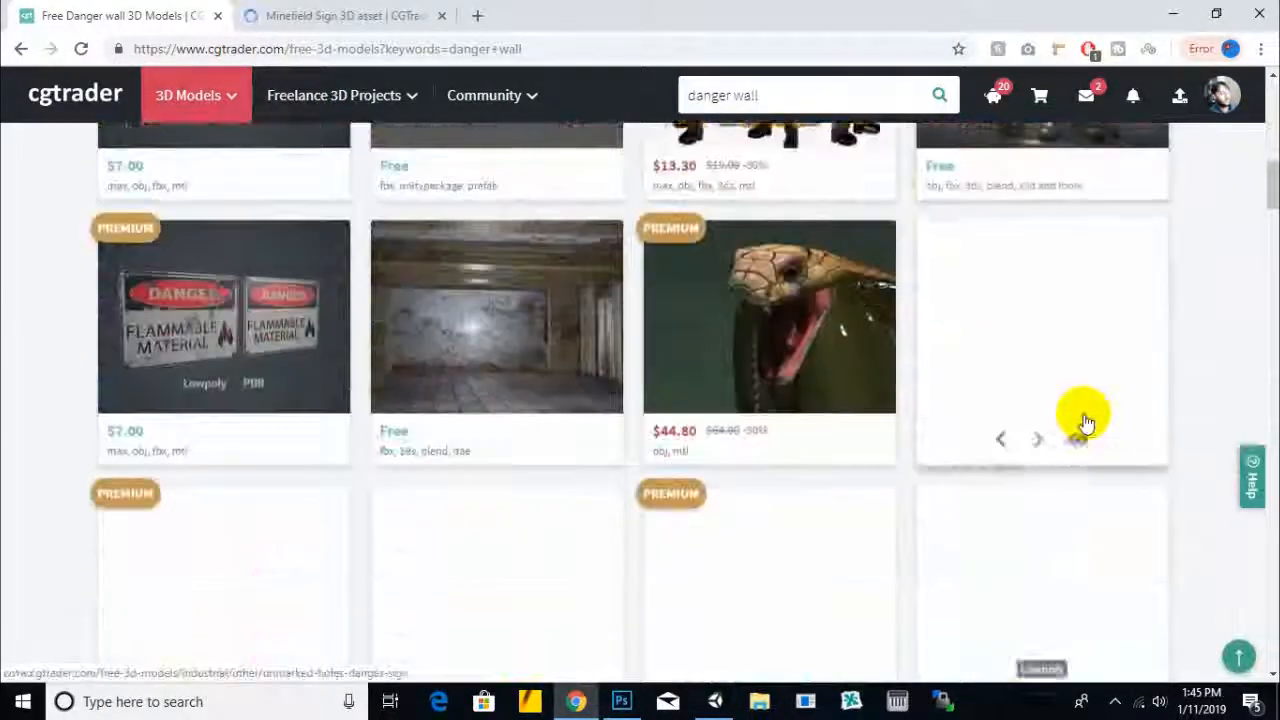
{"action": "scroll", "coordinate": [1086, 422], "scroll_direction": "down", "scroll_amount": 1}
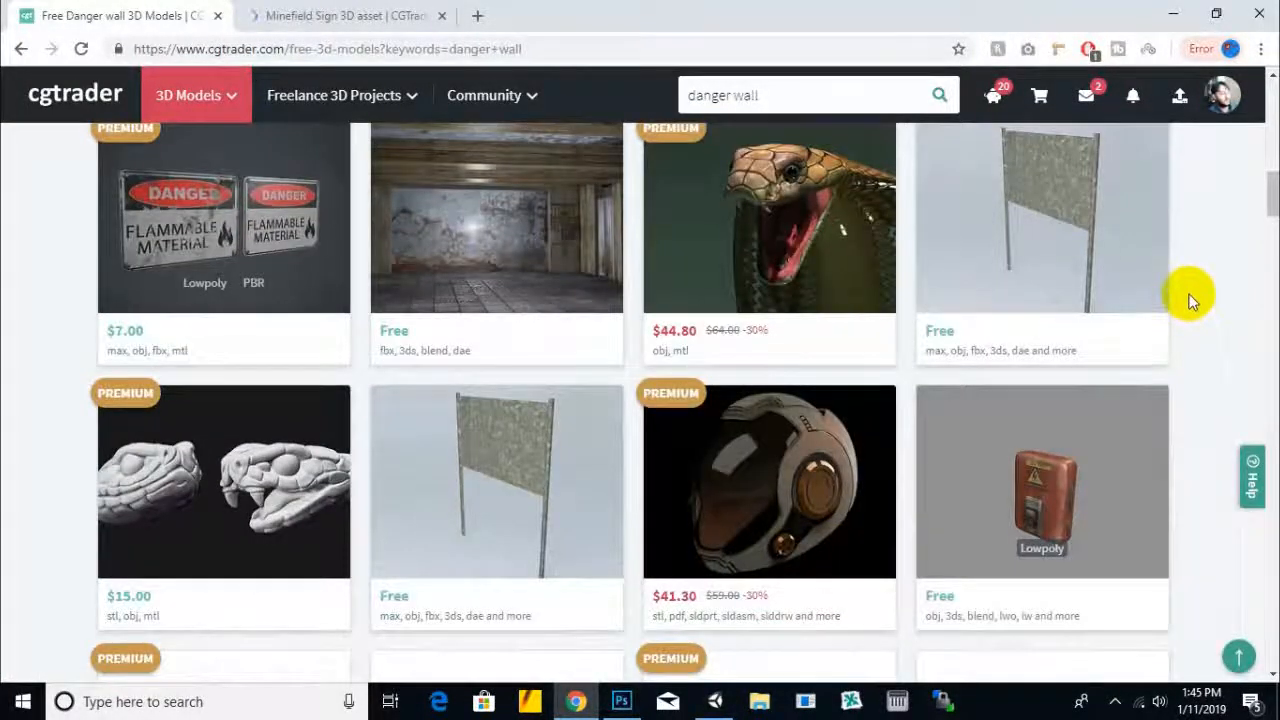
{"action": "scroll", "coordinate": [1190, 300], "scroll_direction": "down", "scroll_amount": 5}
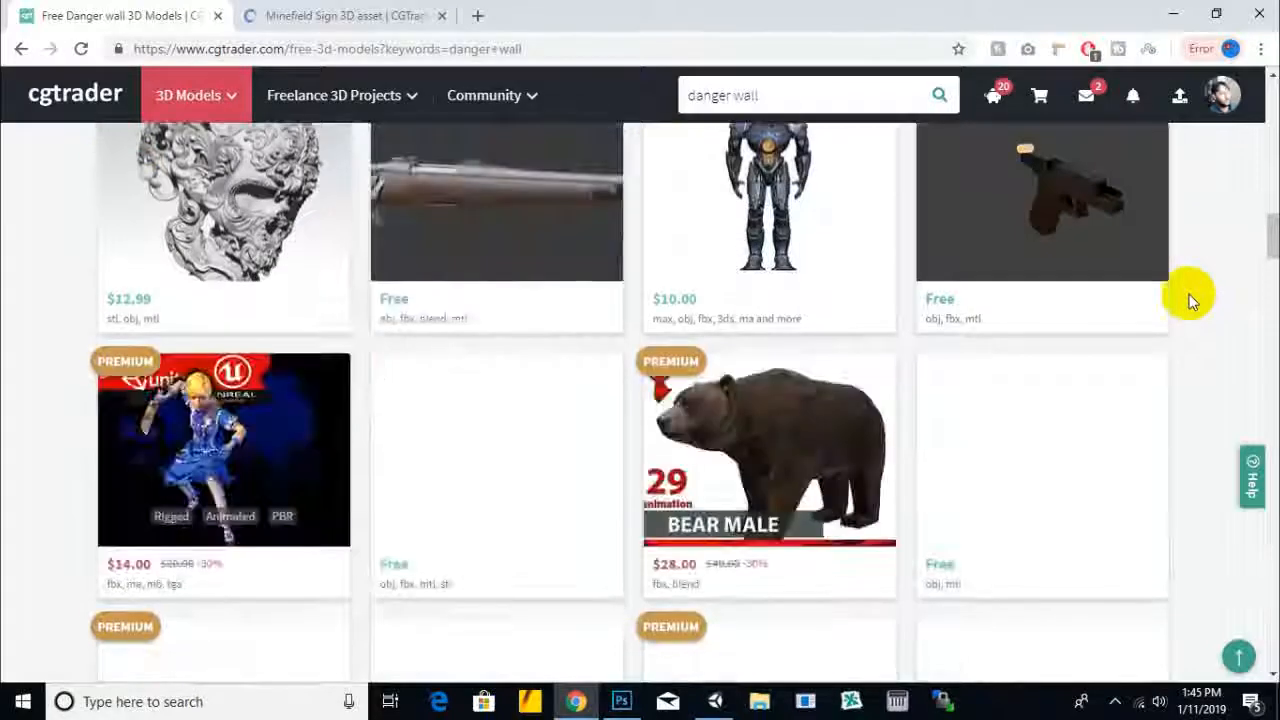
{"action": "scroll", "coordinate": [1190, 300], "scroll_direction": "down", "scroll_amount": 10}
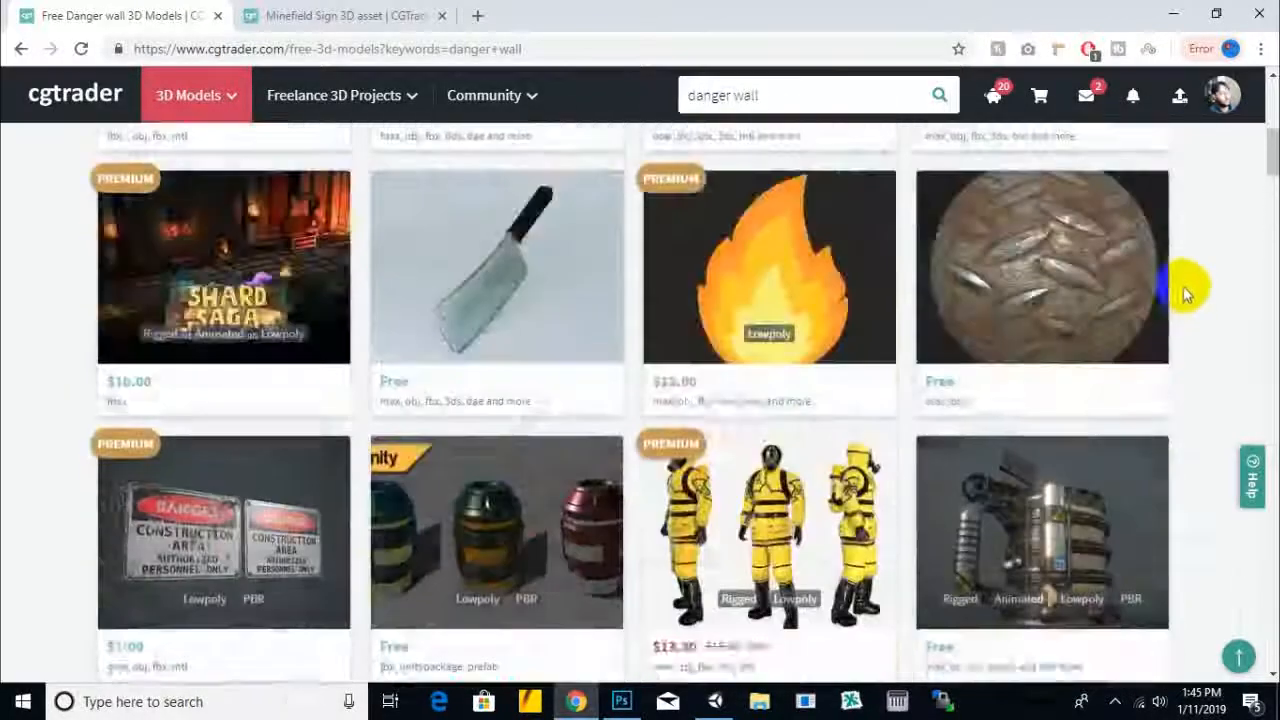
{"action": "scroll", "coordinate": [1183, 286], "scroll_direction": "up", "scroll_amount": 3}
Examine the Minefield Sign model page, close it and switch back to the ReachHeadquarter scene in Unity
{"action": "left_click", "coordinate": [340, 15]}
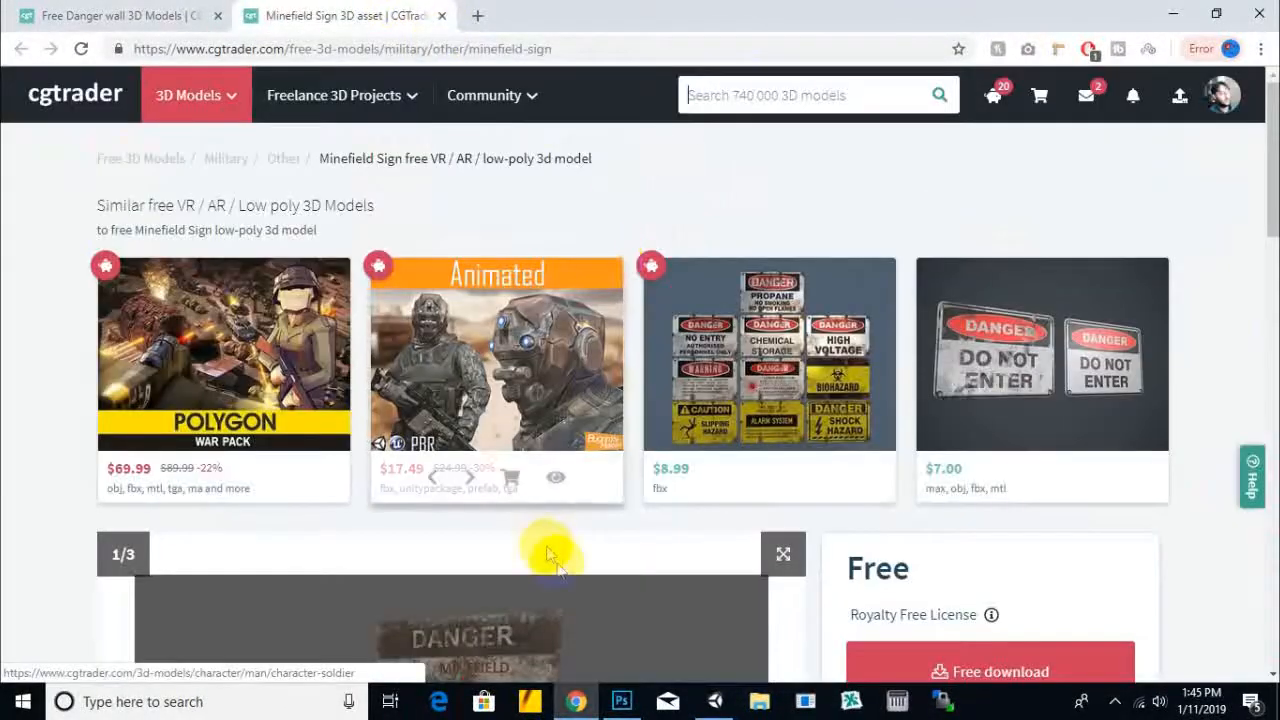
{"action": "scroll", "coordinate": [560, 560], "scroll_direction": "down", "scroll_amount": 5}
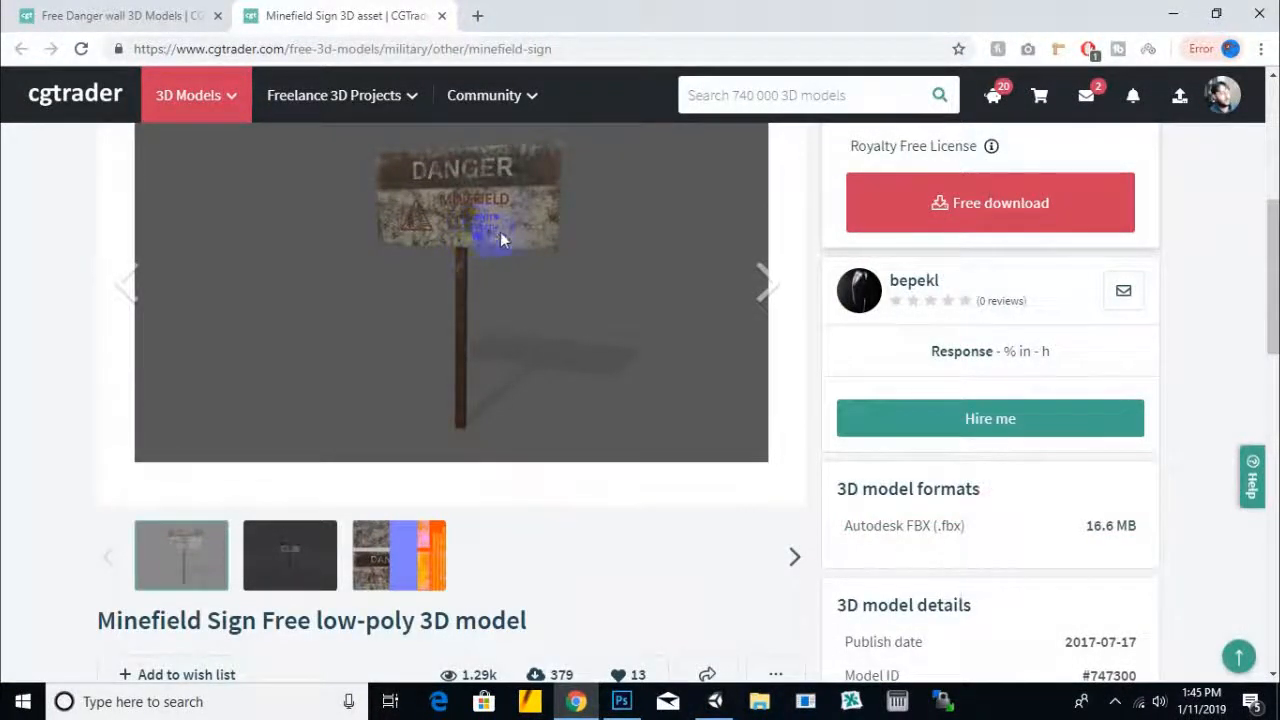
{"action": "scroll", "coordinate": [500, 231], "scroll_direction": "up", "scroll_amount": 5}
{"action": "left_click", "coordinate": [441, 15]}
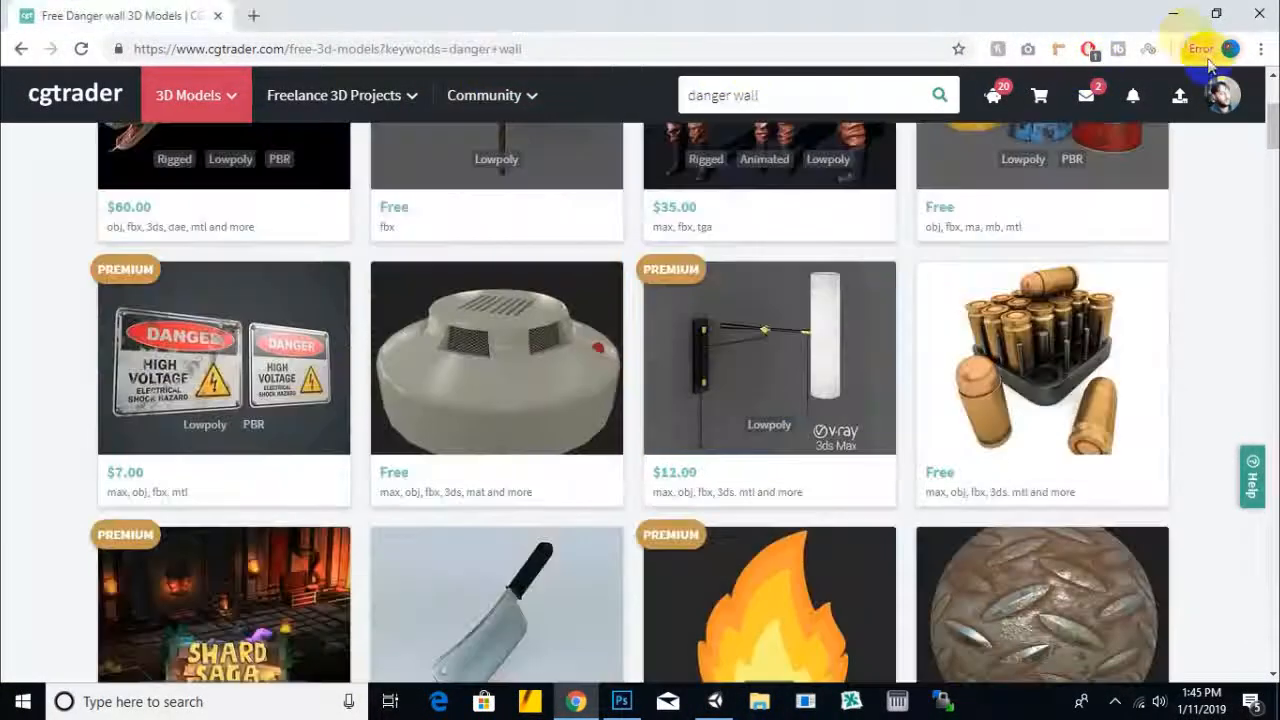
{"action": "left_click", "coordinate": [1172, 14]}
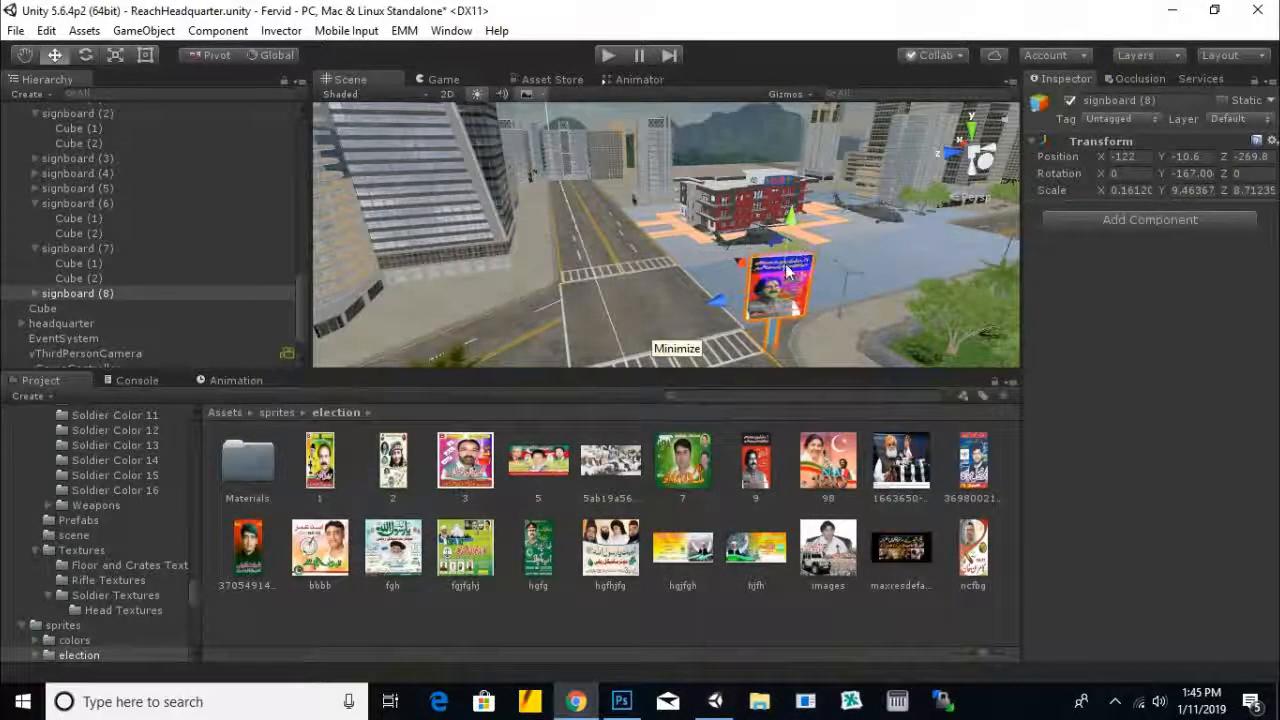
{"action": "left_click", "coordinate": [715, 297]}
{"action": "scroll", "coordinate": [719, 279], "scroll_direction": "up", "scroll_amount": 1}
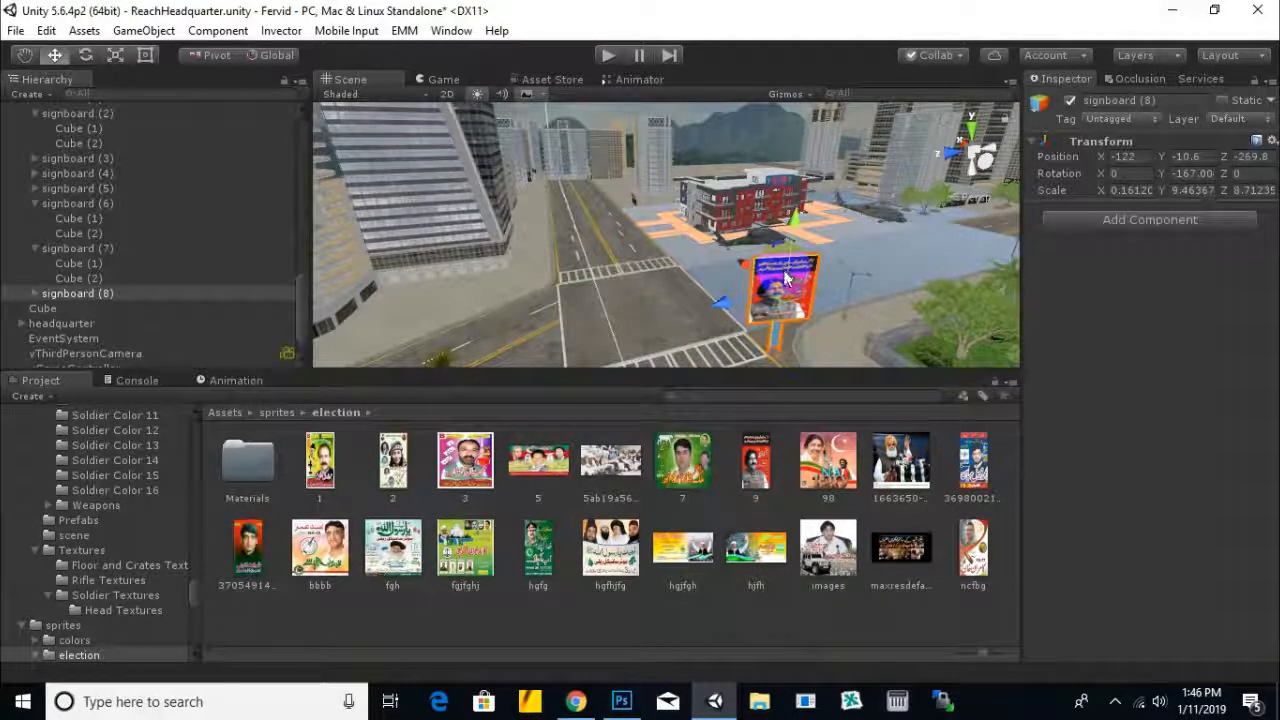
{"action": "right_click", "coordinate": [218, 18]}
{"action": "left_click", "coordinate": [196, 16]}
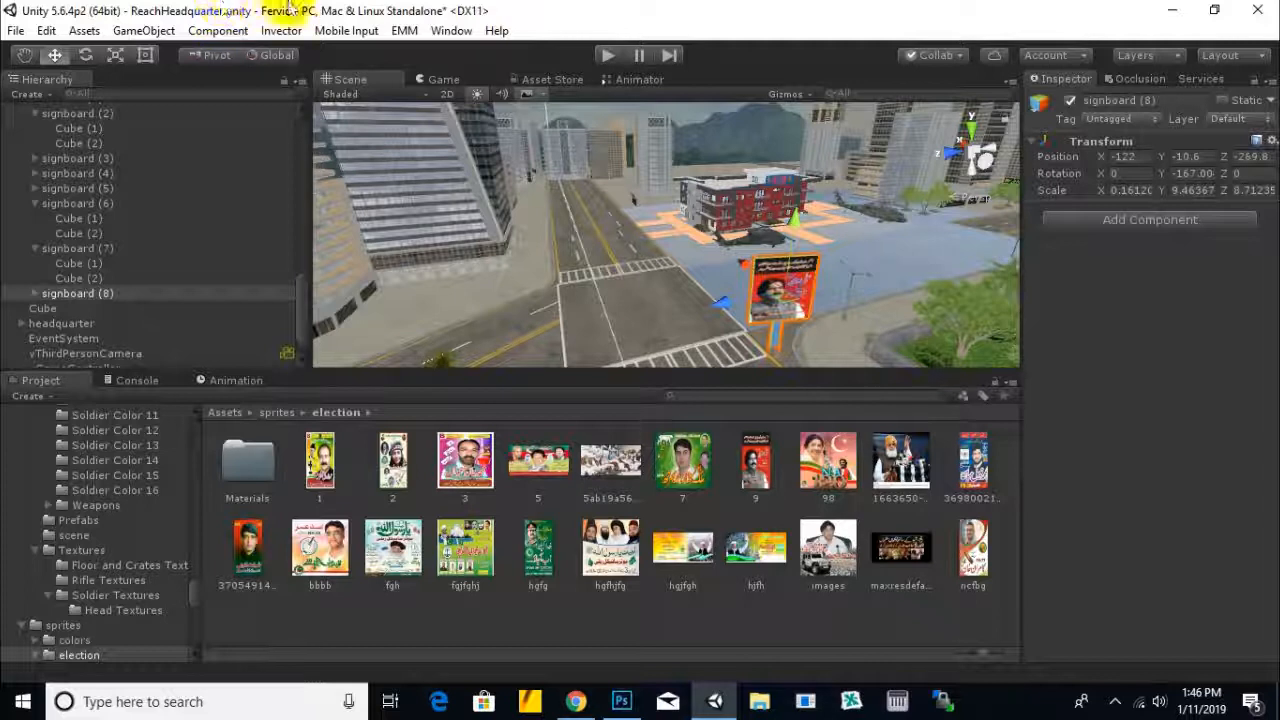
Duplicate signboard (8) and move the copy along X to about -102.9, onto the road in front of the headquarters
{"action": "scroll", "coordinate": [745, 327], "scroll_direction": "up", "scroll_amount": 2}
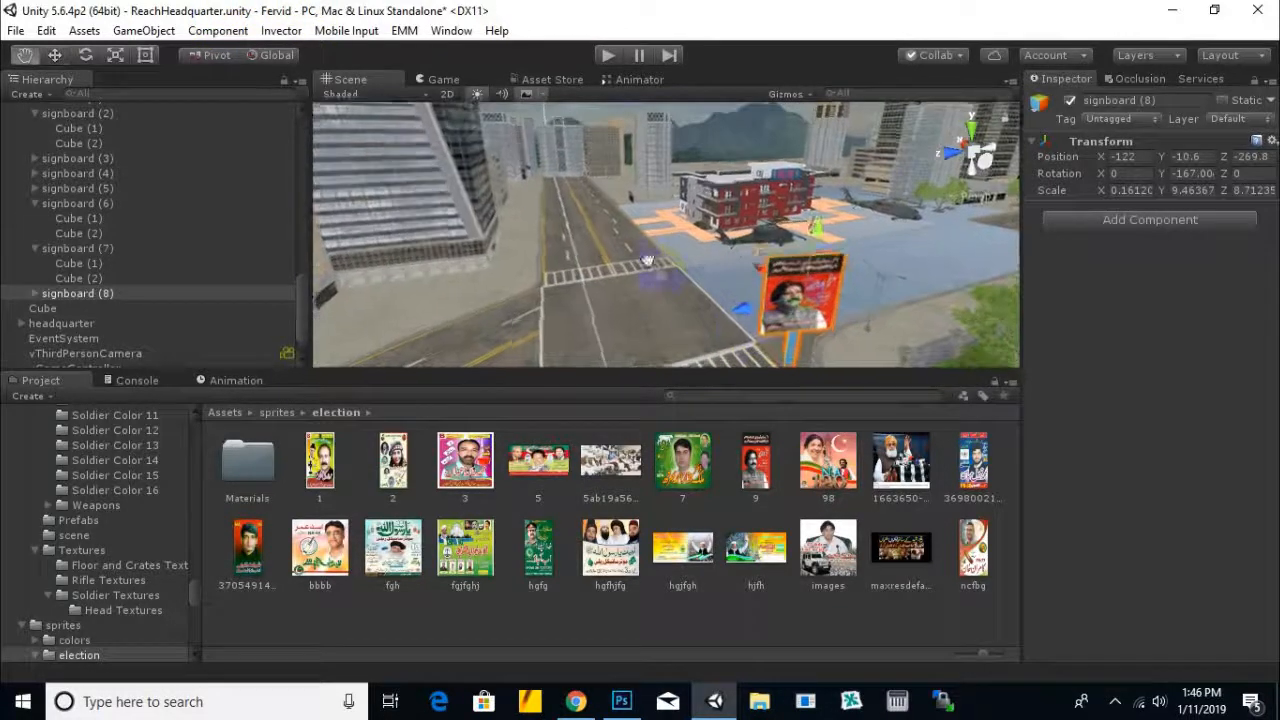
{"action": "middle_click_drag", "start_coordinate": [660, 274], "coordinate": [629, 257]}
{"action": "right_click_drag", "start_coordinate": [629, 257], "coordinate": [685, 290]}
{"action": "scroll", "coordinate": [680, 299], "scroll_direction": "down", "scroll_amount": 5}
{"action": "middle_click_drag", "start_coordinate": [679, 299], "coordinate": [735, 248]}
{"action": "scroll", "coordinate": [672, 279], "scroll_direction": "down", "scroll_amount": 5}
{"action": "scroll", "coordinate": [640, 301], "scroll_direction": "up", "scroll_amount": 4}
{"action": "scroll", "coordinate": [640, 302], "scroll_direction": "up", "scroll_amount": 3}
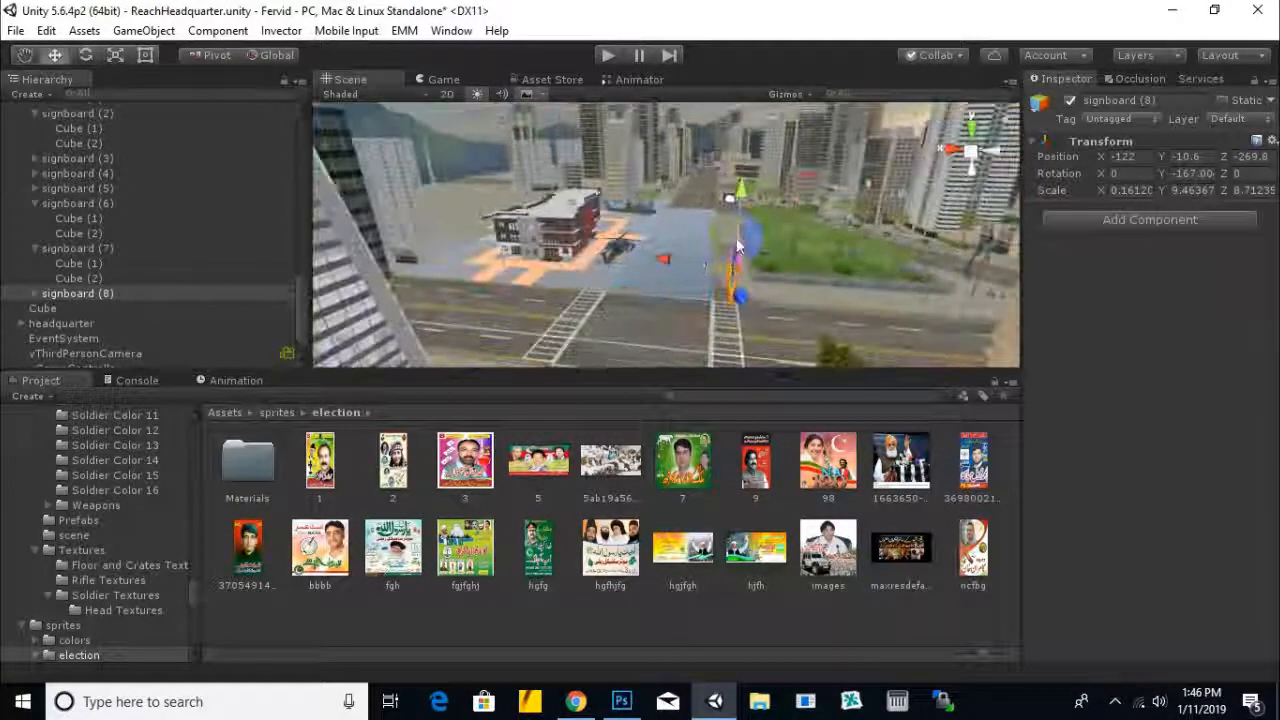
{"action": "key", "text": "ctrl+d"}
{"action": "left_click_drag", "start_coordinate": [675, 268], "coordinate": [667, 228]}
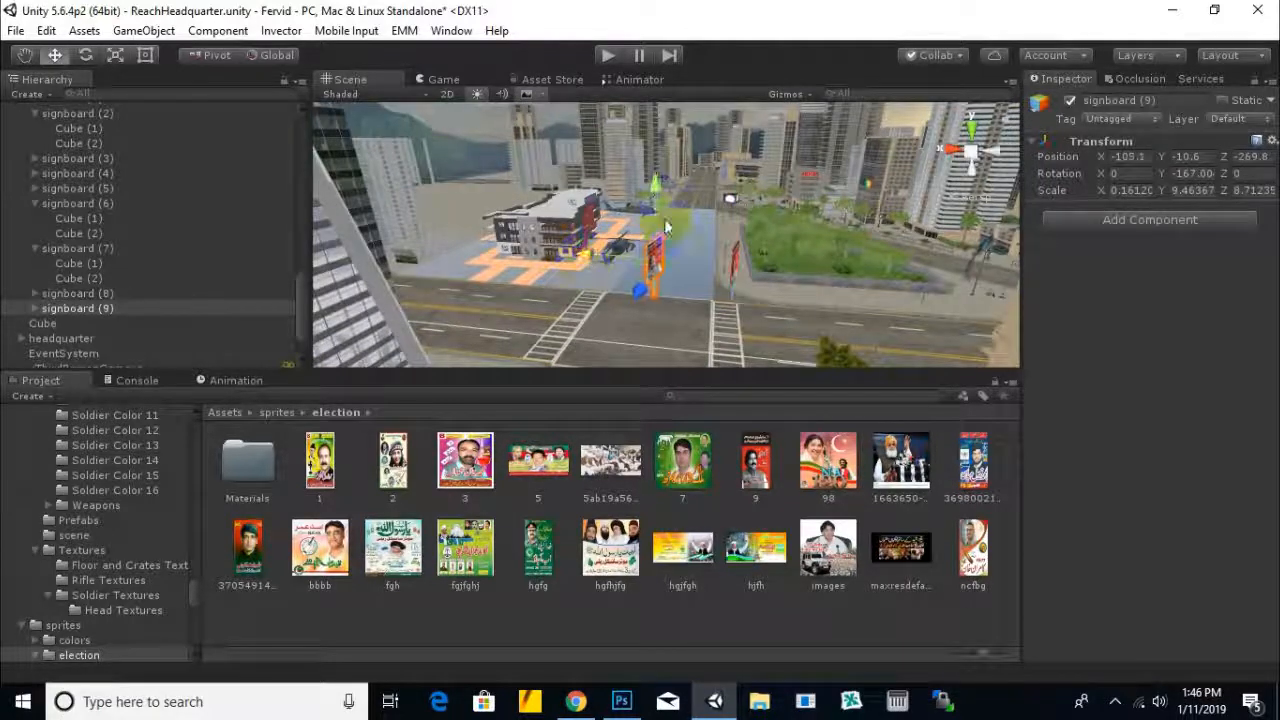
{"action": "scroll", "coordinate": [643, 258], "scroll_direction": "up", "scroll_amount": 2}
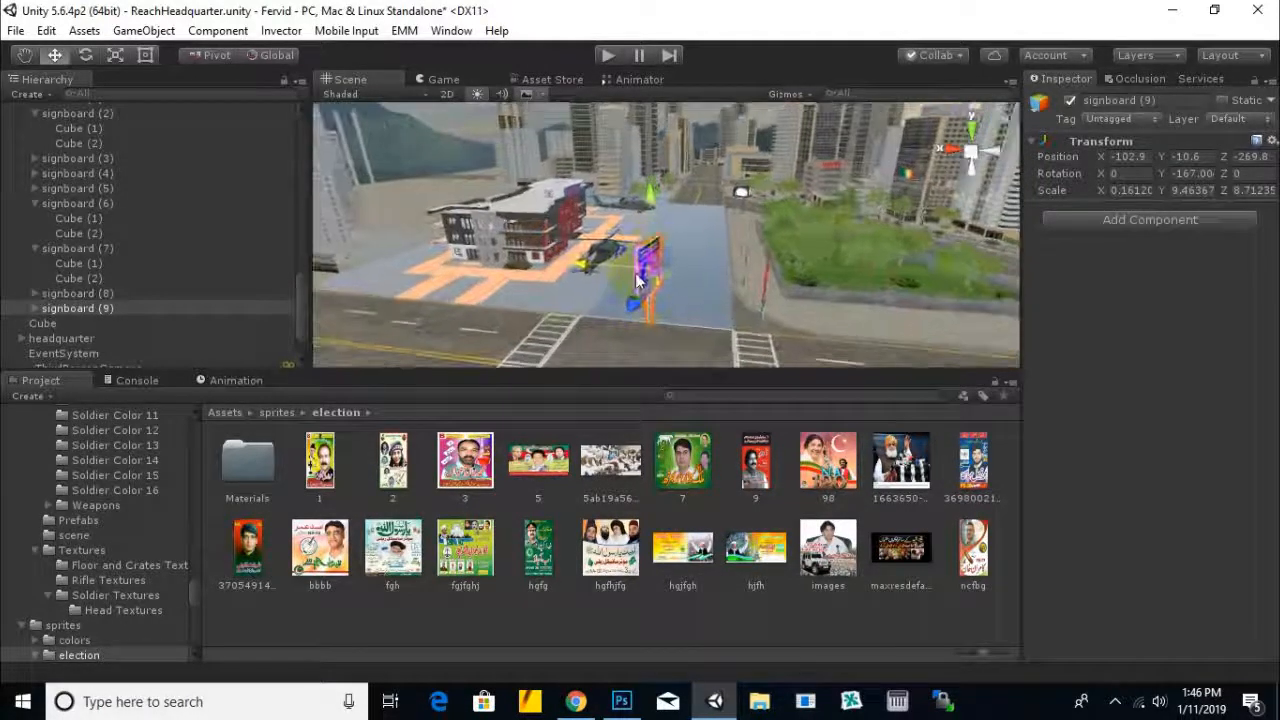
{"action": "scroll", "coordinate": [648, 310], "scroll_direction": "up", "scroll_amount": 3}
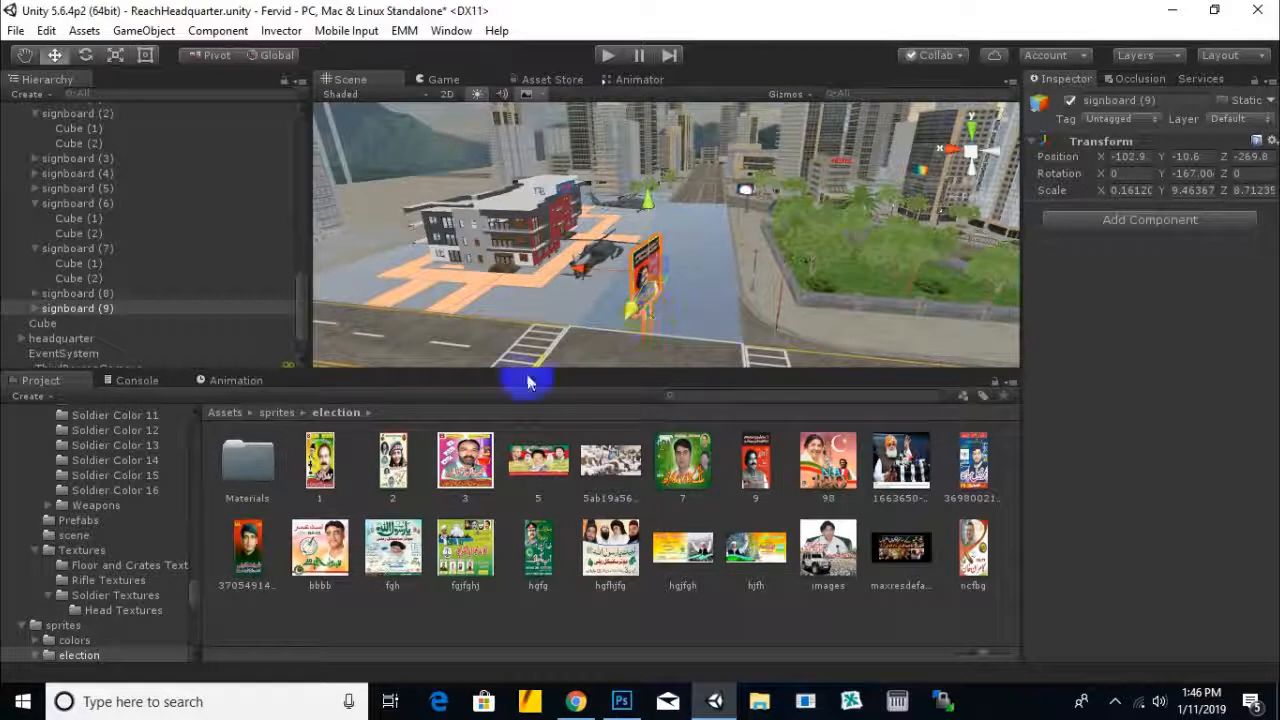
Open the pakistan folder inside sprites and try to apply the stayaway texture to the duplicated signboard
{"action": "left_click", "coordinate": [276, 413]}
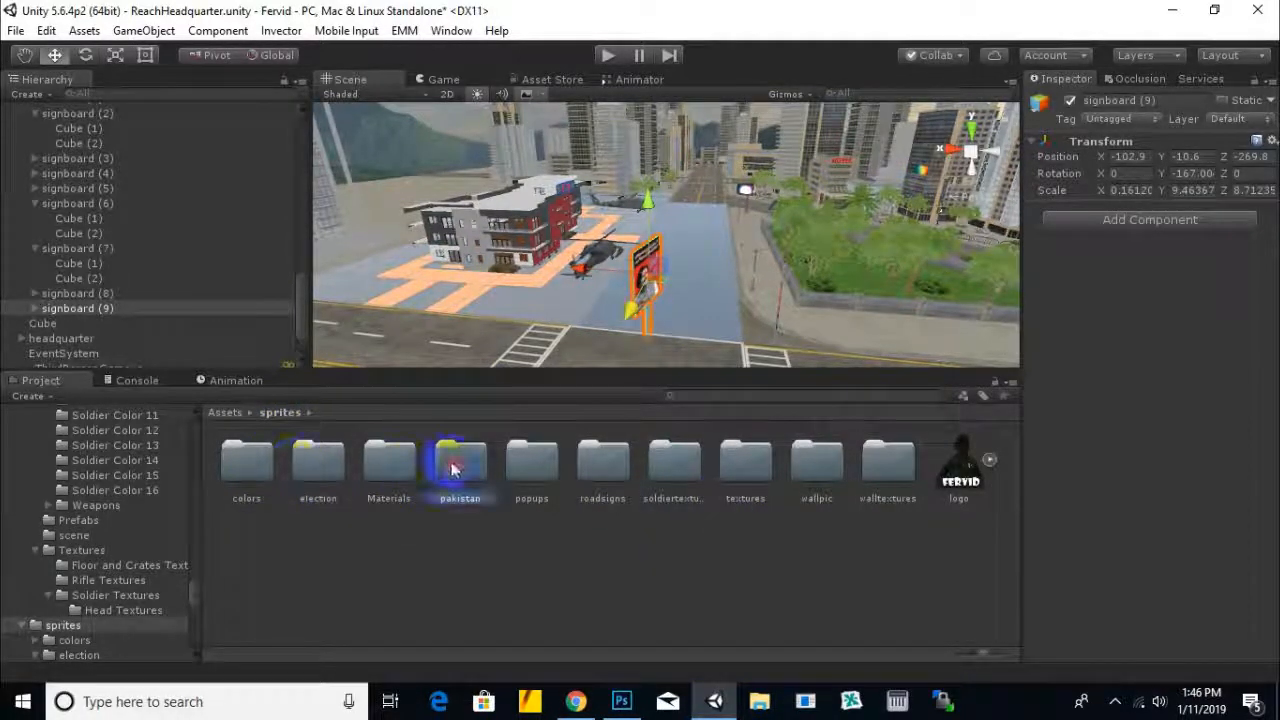
{"action": "double_click", "coordinate": [455, 460]}
{"action": "left_click_drag", "start_coordinate": [940, 467], "coordinate": [643, 273]}
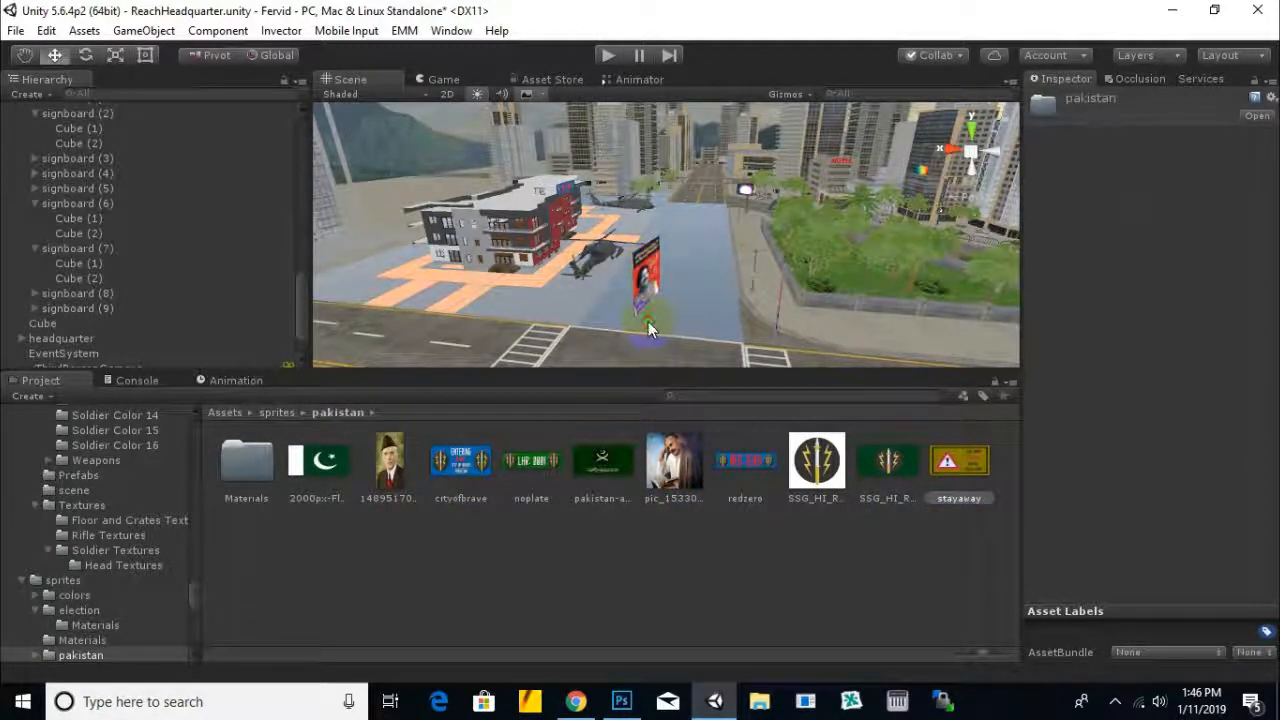
Delete the support post beneath the panel of the duplicated signboard
{"action": "left_click", "coordinate": [650, 316]}
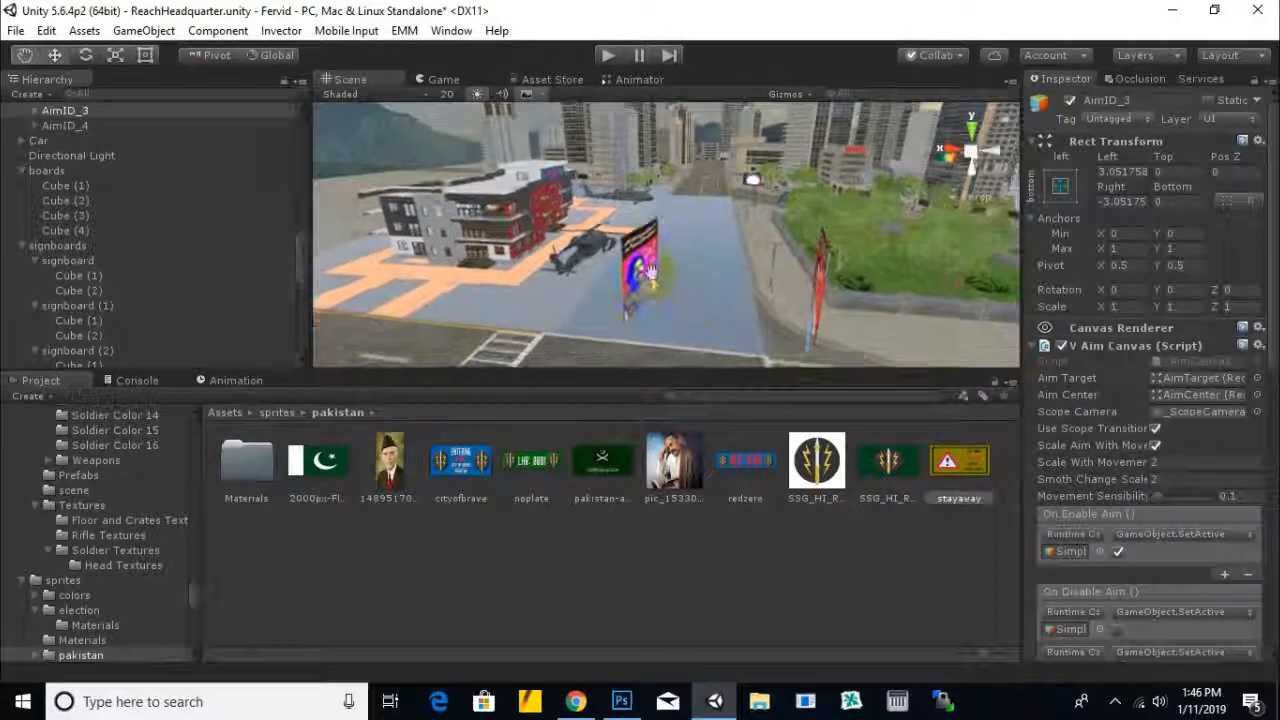
{"action": "left_click", "coordinate": [643, 318]}
{"action": "left_click", "coordinate": [643, 316]}
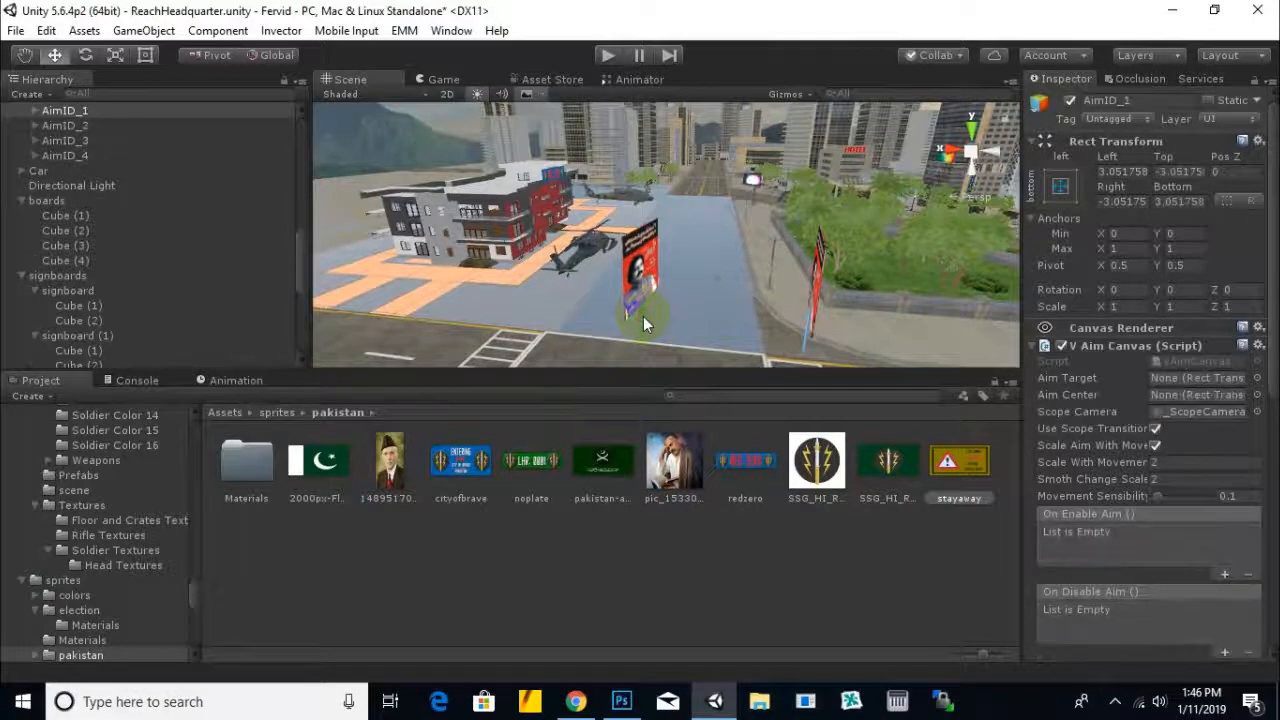
{"action": "left_click", "coordinate": [640, 317]}
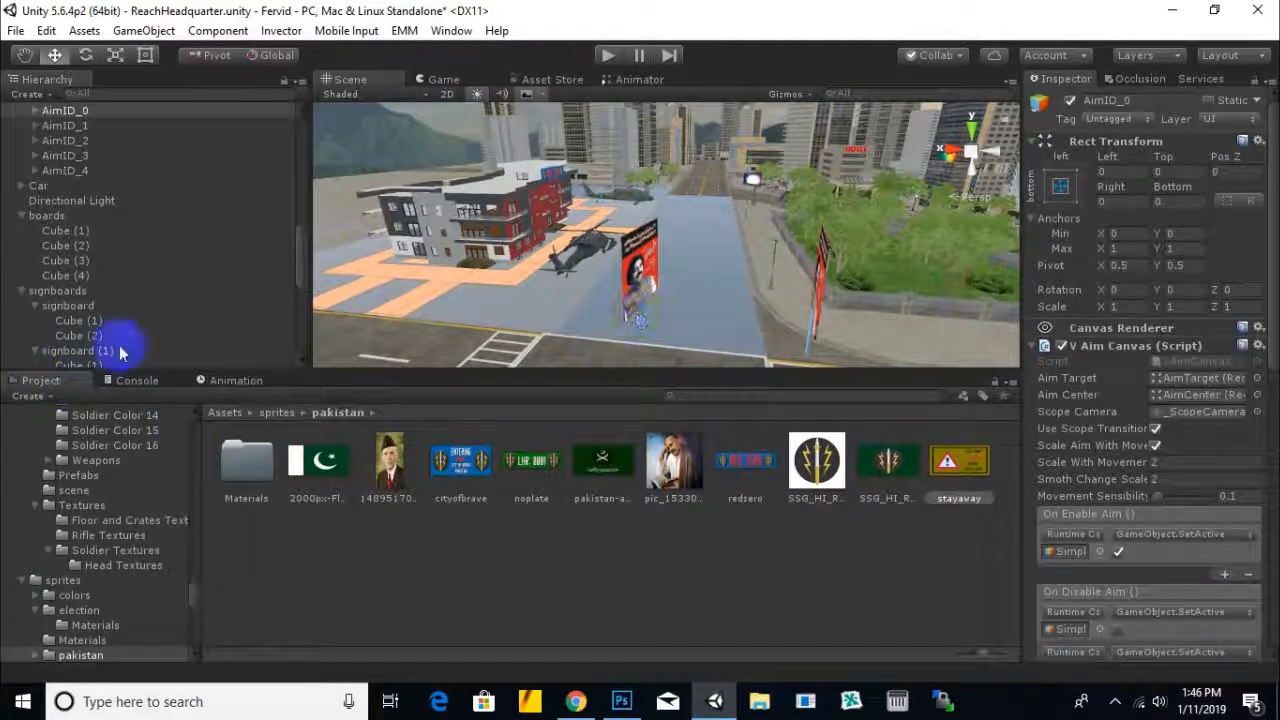
{"action": "scroll", "coordinate": [636, 318], "scroll_direction": "up", "scroll_amount": 5}
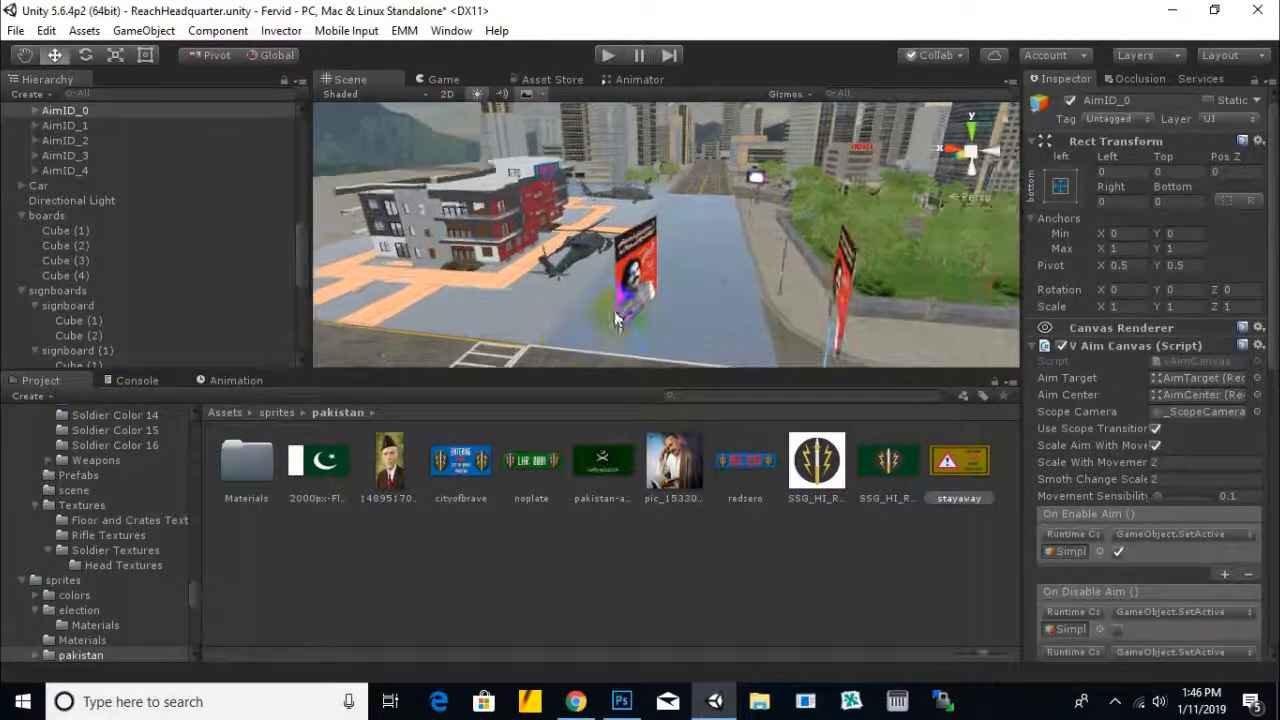
{"action": "left_click", "coordinate": [613, 252]}
{"action": "mouse_move", "coordinate": [672, 252]}
{"action": "left_mouse_down", "text": "alt"}
{"action": "mouse_move", "coordinate": [743, 257]}
{"action": "mouse_move", "coordinate": [740, 273]}
{"action": "mouse_move", "coordinate": [703, 246]}
{"action": "mouse_move", "coordinate": [774, 254]}
{"action": "mouse_move", "coordinate": [702, 286]}
{"action": "left_mouse_up", "text": "alt"}
{"action": "scroll", "coordinate": [774, 256], "scroll_direction": "down", "scroll_amount": 2}
{"action": "middle_click_drag", "start_coordinate": [702, 286], "coordinate": [690, 222]}
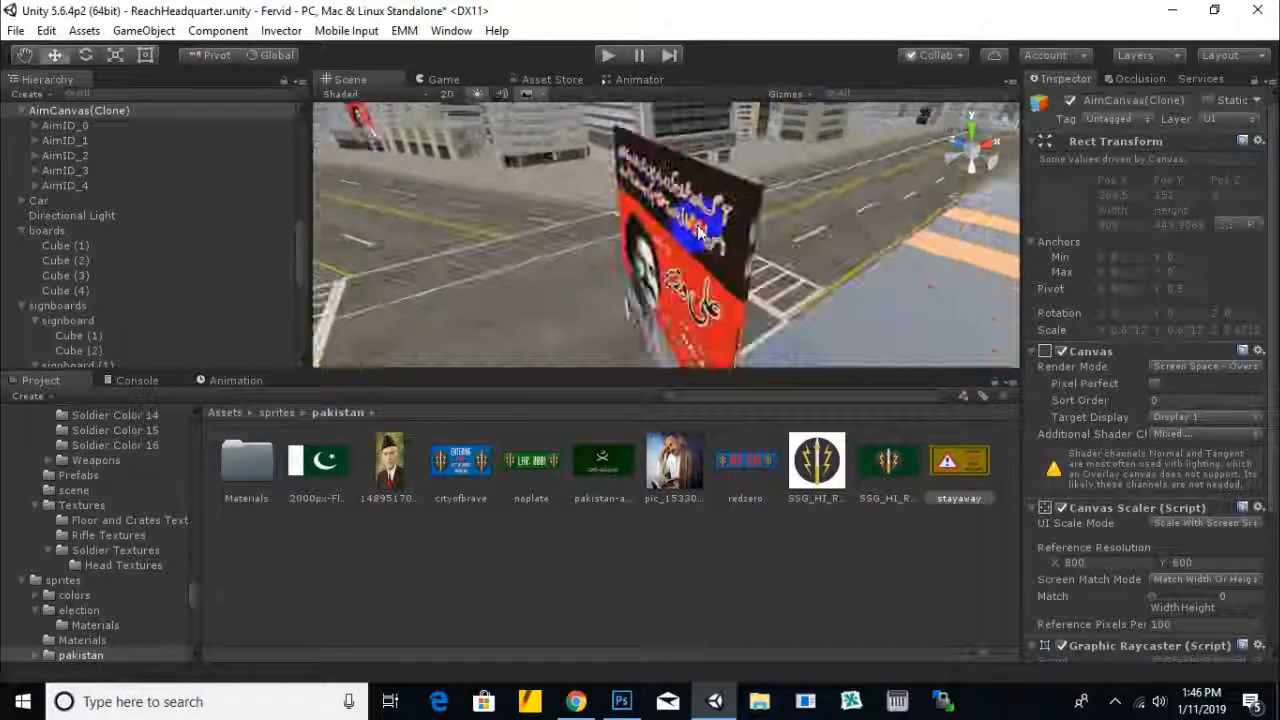
{"action": "left_click", "coordinate": [732, 285]}
{"action": "middle_click_drag", "start_coordinate": [734, 288], "coordinate": [771, 285]}
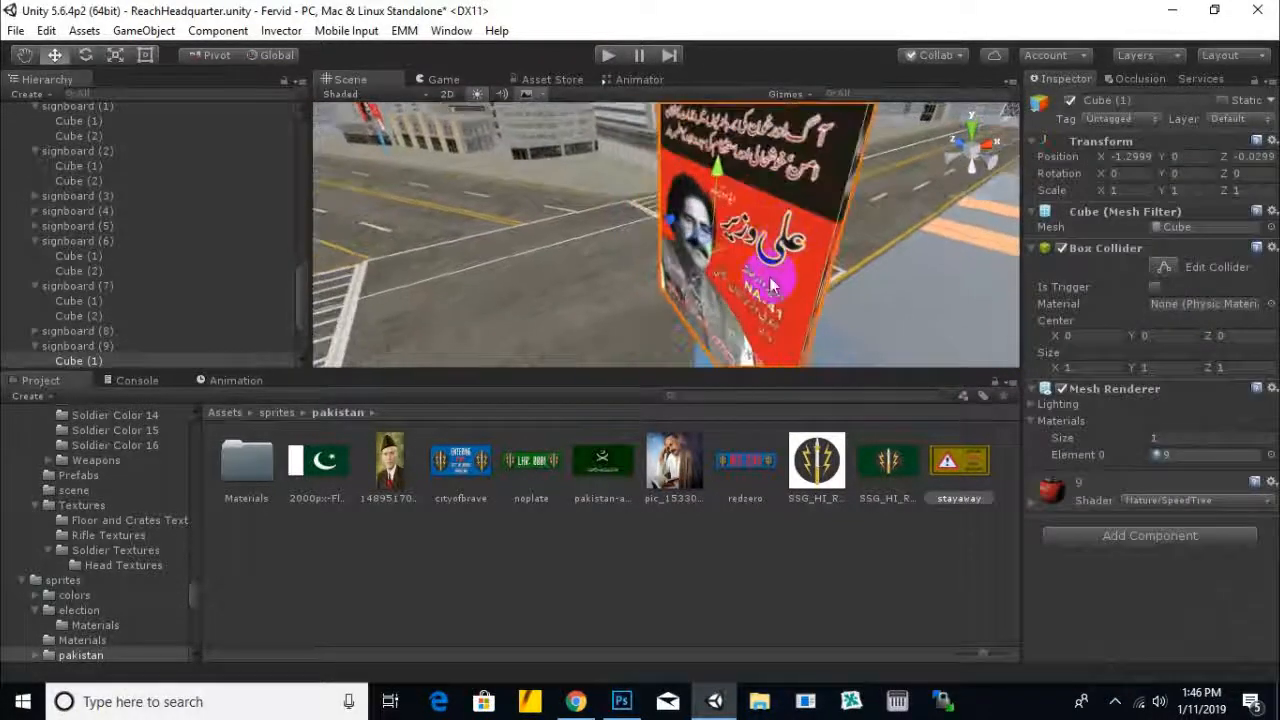
{"action": "left_click", "coordinate": [703, 365]}
{"action": "key", "text": "Delete"}
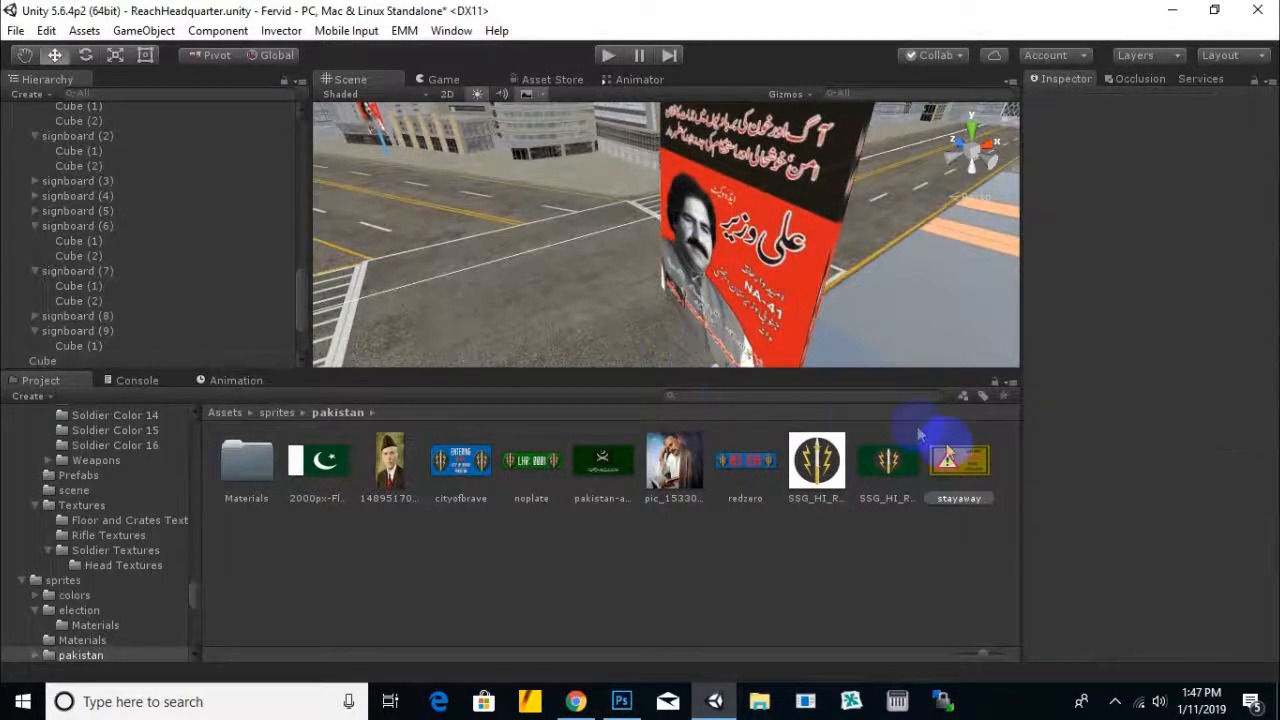
Apply the stayaway texture to the duplicated signboard's panel and widen the panel to a Z scale of about 2.09
{"action": "left_click", "coordinate": [785, 290]}
{"action": "scroll", "coordinate": [693, 243], "scroll_direction": "down", "scroll_amount": 2}
{"action": "left_click_drag", "start_coordinate": [667, 252], "coordinate": [935, 215], "text": "alt"}
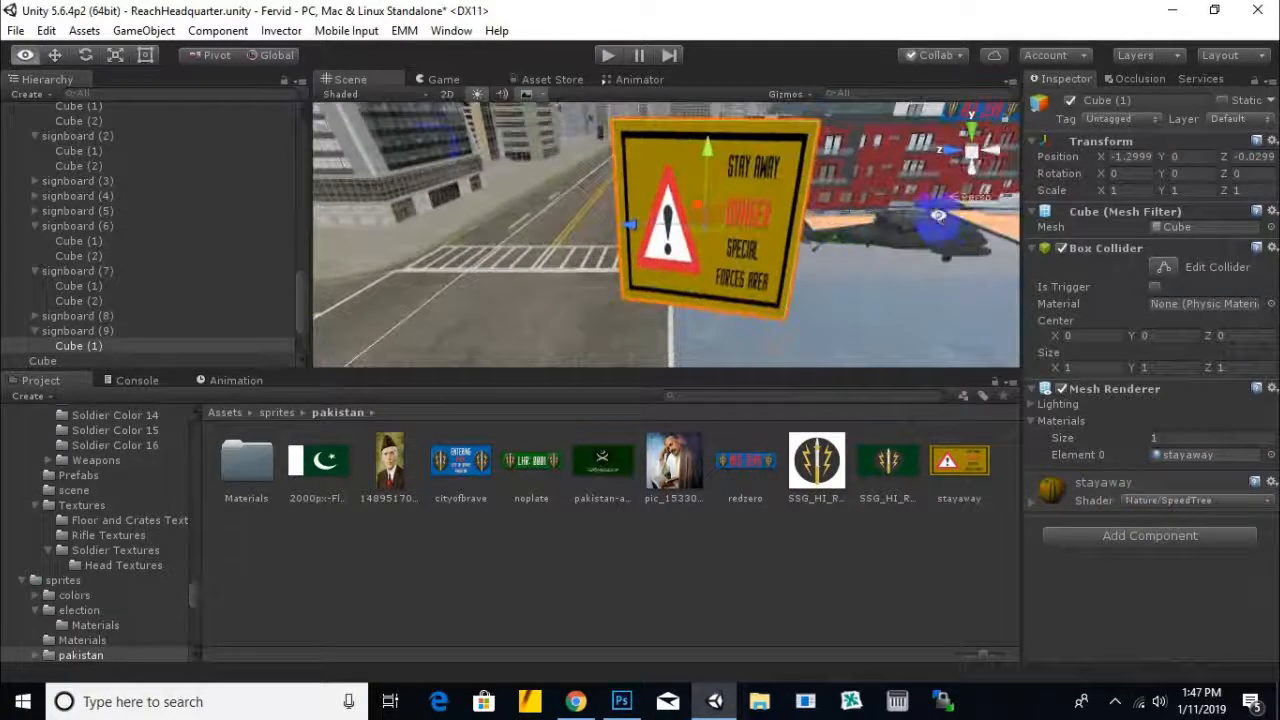
{"action": "left_click", "coordinate": [115, 55]}
{"action": "left_click_drag", "start_coordinate": [745, 258], "coordinate": [780, 232]}
Create an empty object in the scene and name it boundrywallredzero
{"action": "left_click", "coordinate": [27, 93]}
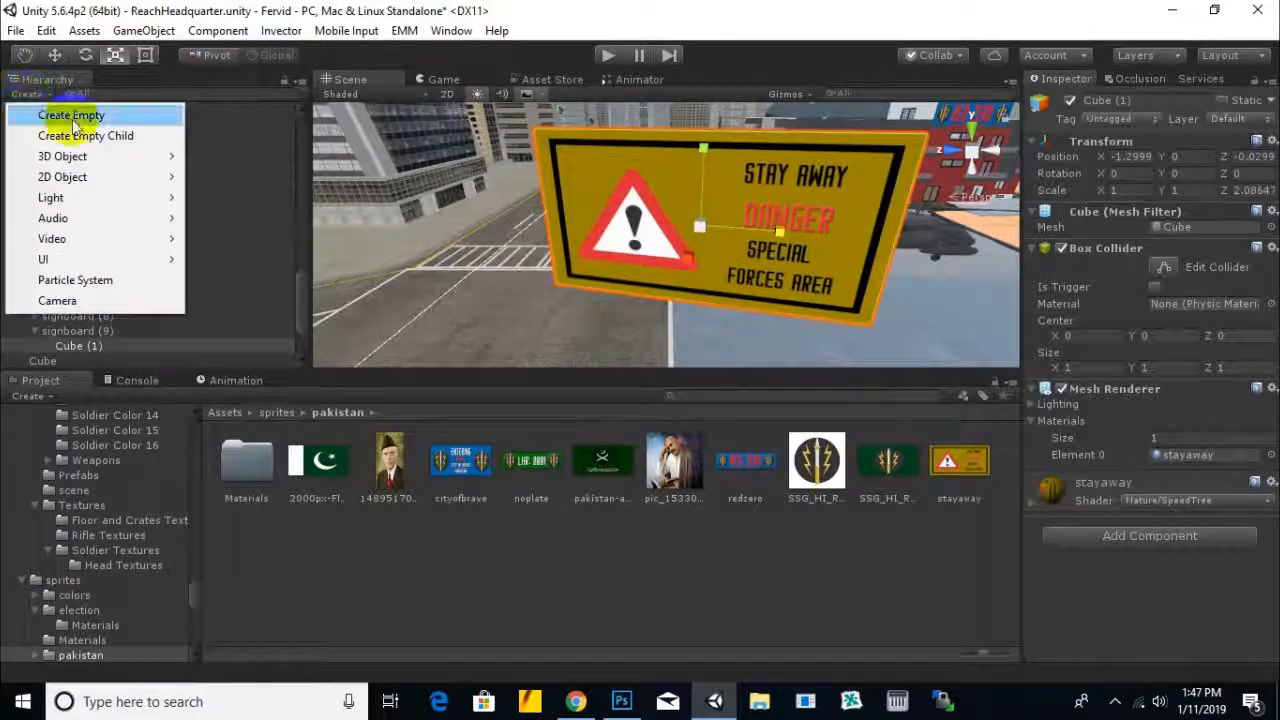
{"action": "left_click", "coordinate": [71, 117]}
{"action": "right_click", "coordinate": [116, 360]}
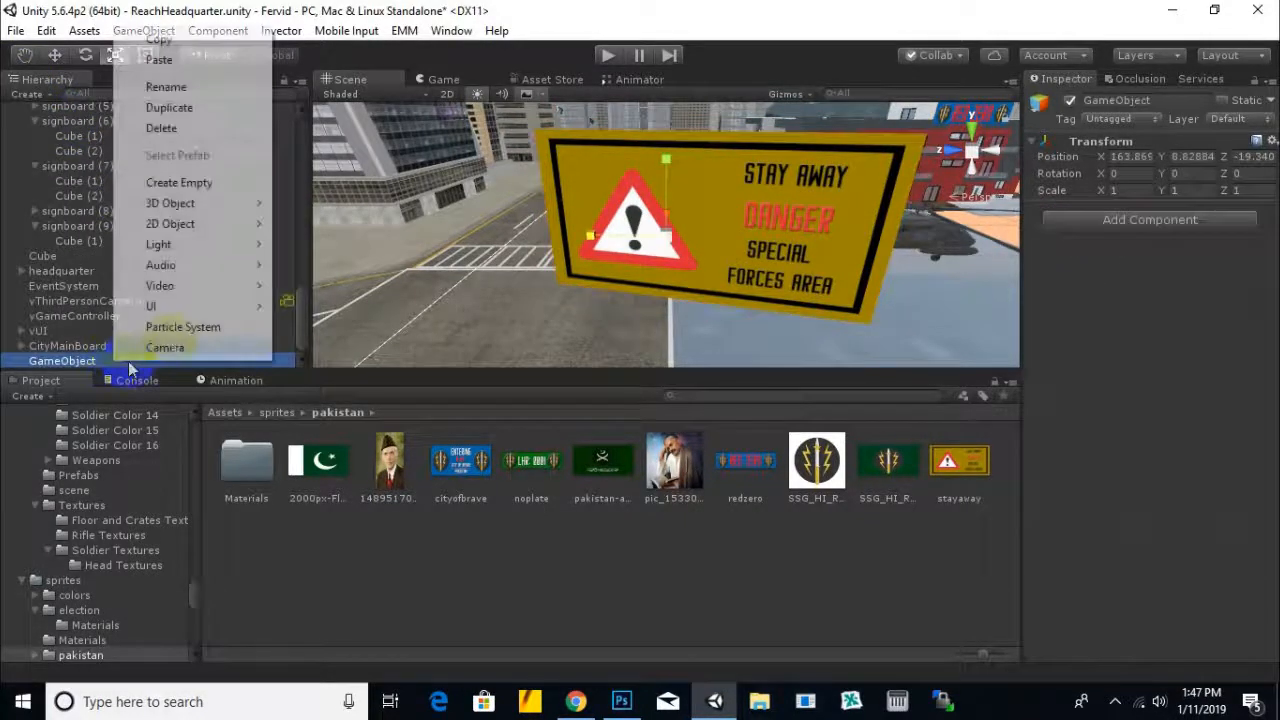
{"action": "left_click", "coordinate": [170, 88]}
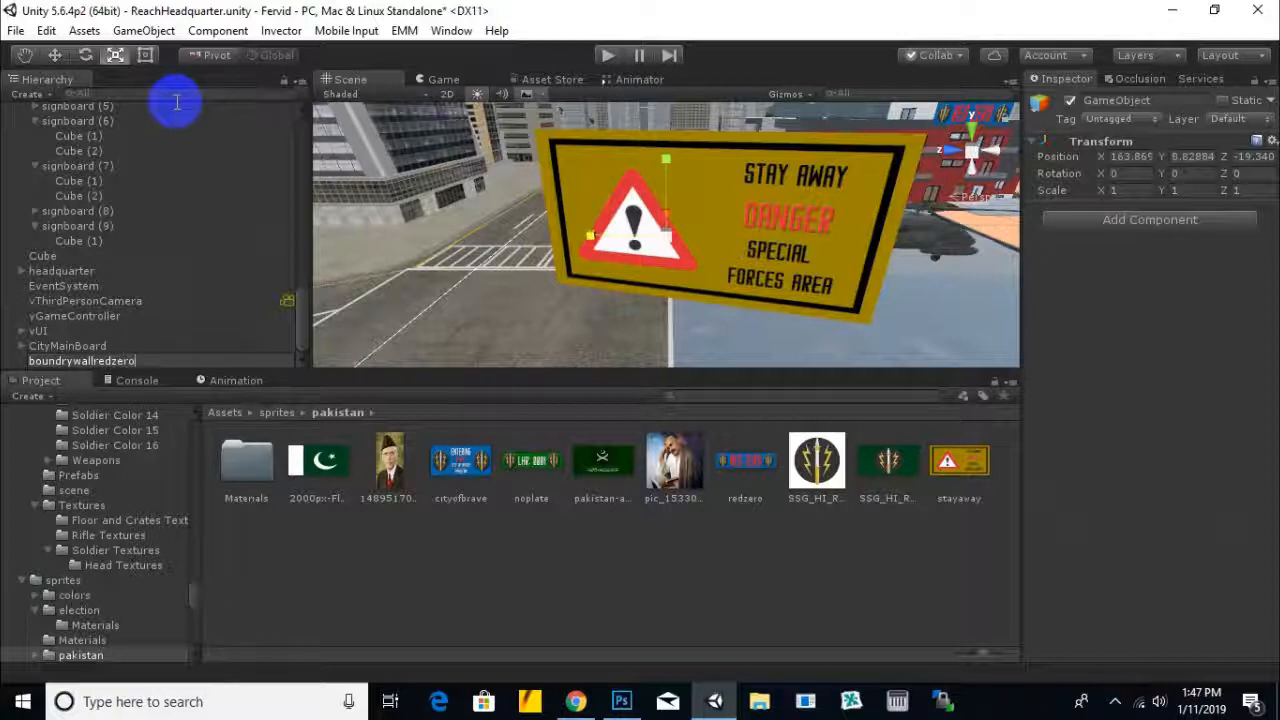
{"action": "key", "text": "Return"}
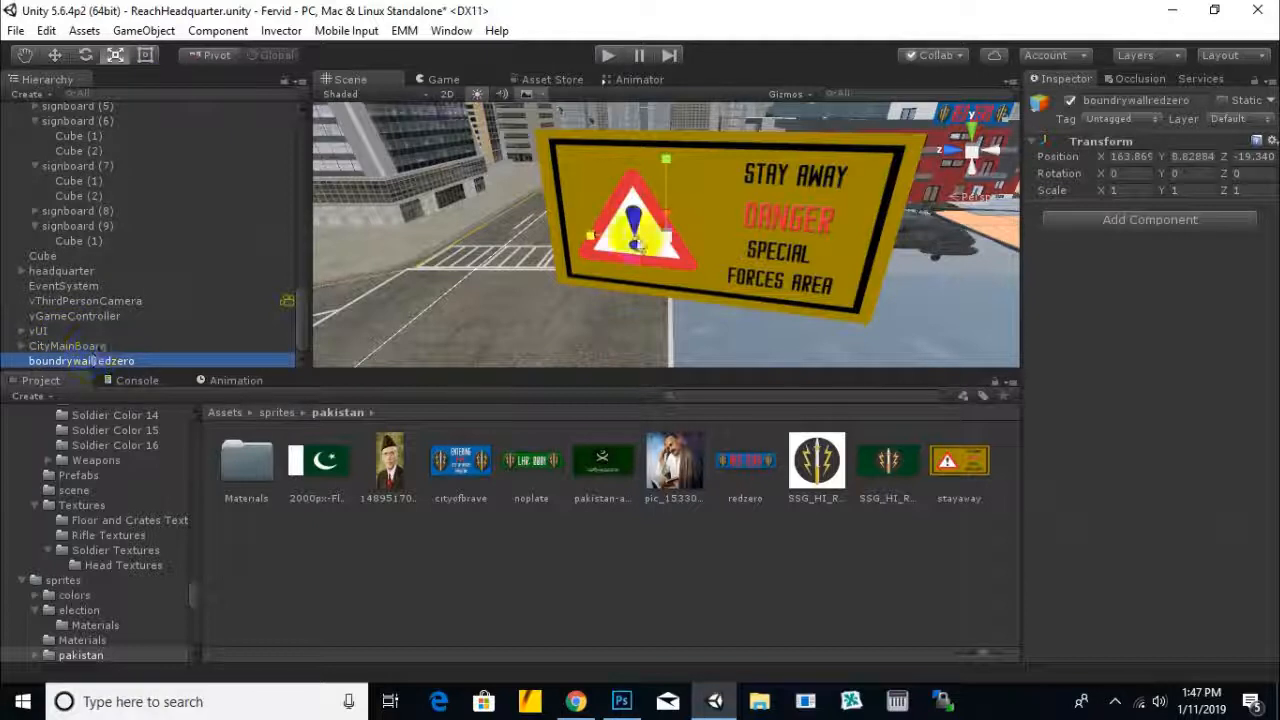
Make the stay-away panel a child of boundrywallredzero and delete the emptied signboard (9)
{"action": "left_click", "coordinate": [55, 55]}
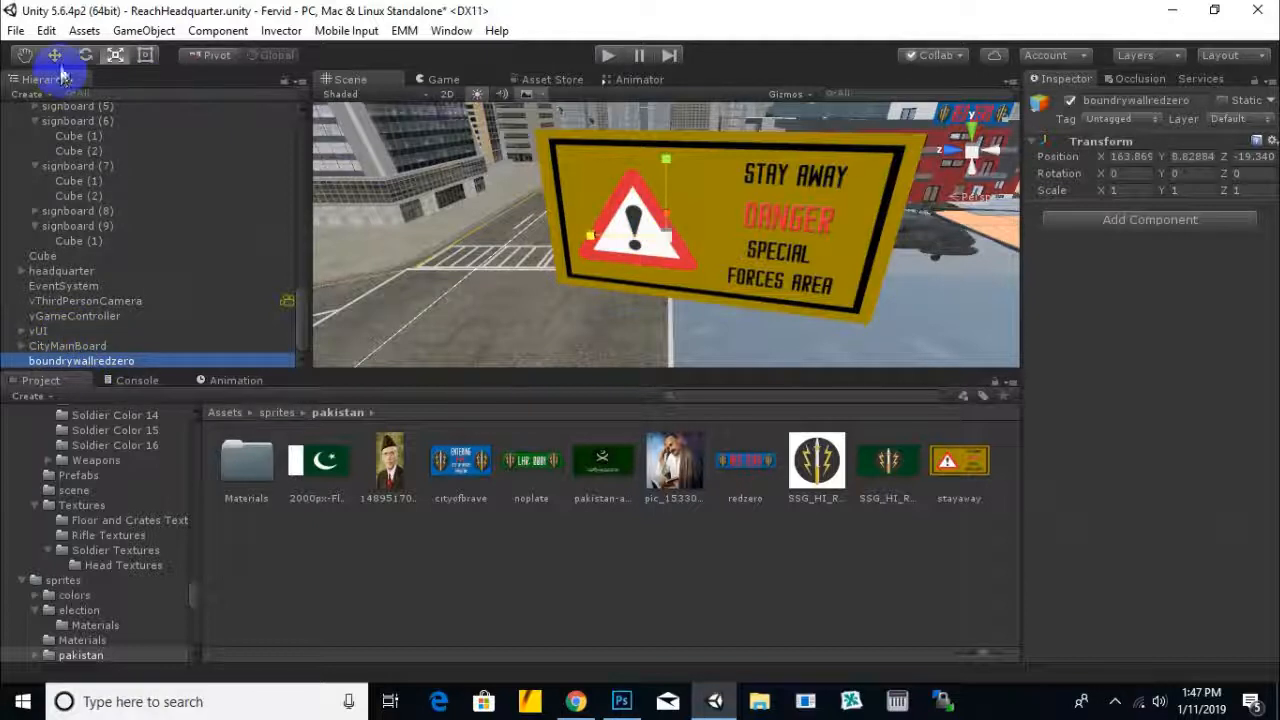
{"action": "left_click", "coordinate": [744, 228]}
{"action": "left_click_drag", "start_coordinate": [95, 241], "coordinate": [130, 360]}
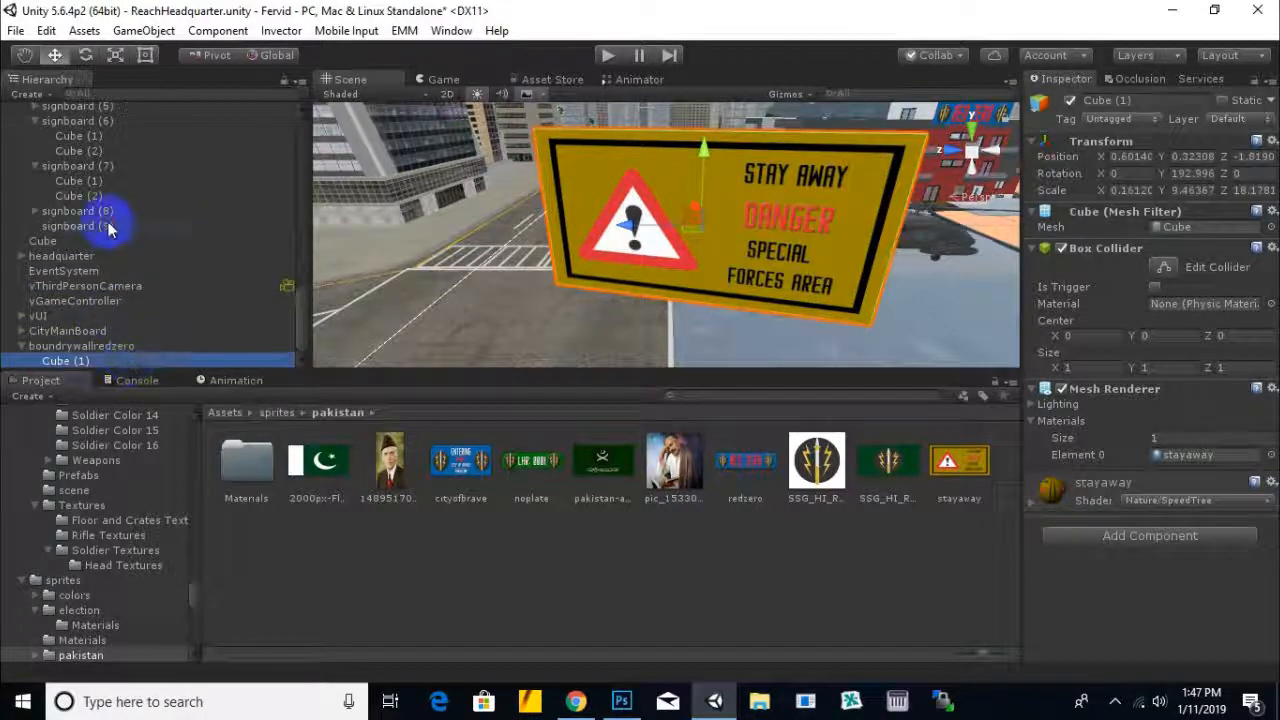
{"action": "left_click", "coordinate": [145, 226]}
{"action": "key", "text": "Delete"}
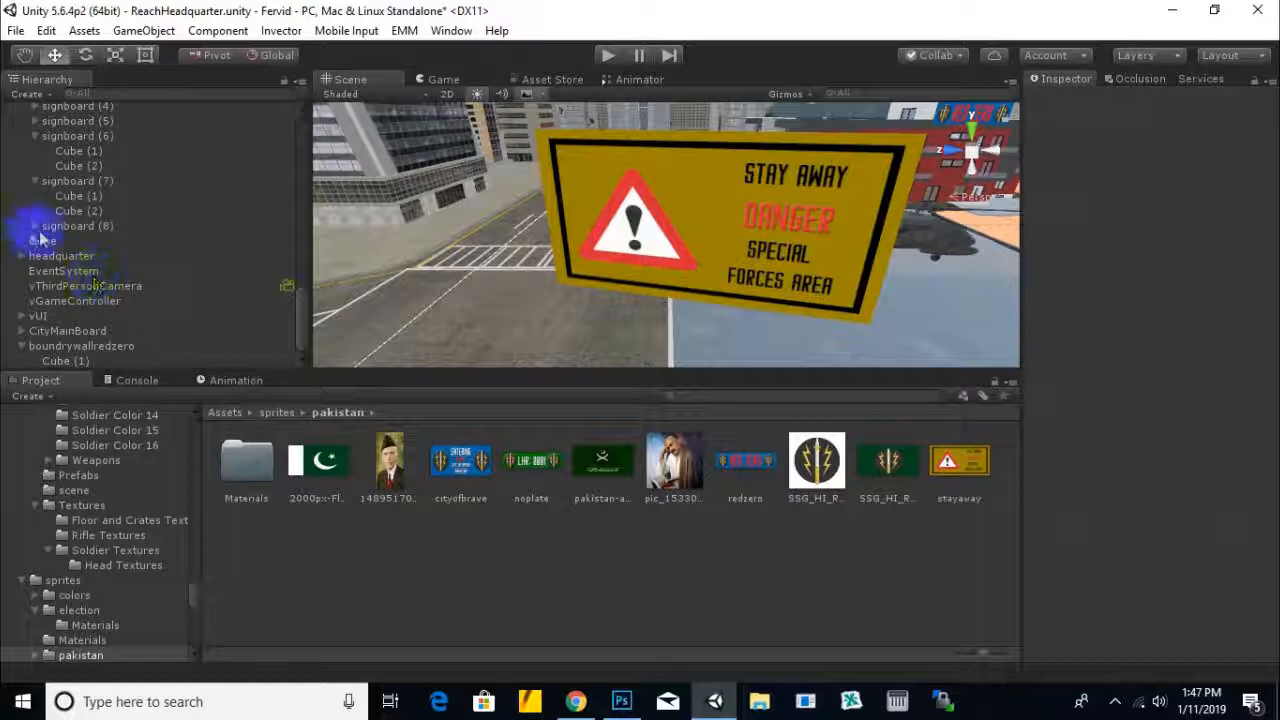
Rotate the boundrywallredzero object to about 77.4 degrees around its Y axis
{"action": "double_click", "coordinate": [84, 346]}
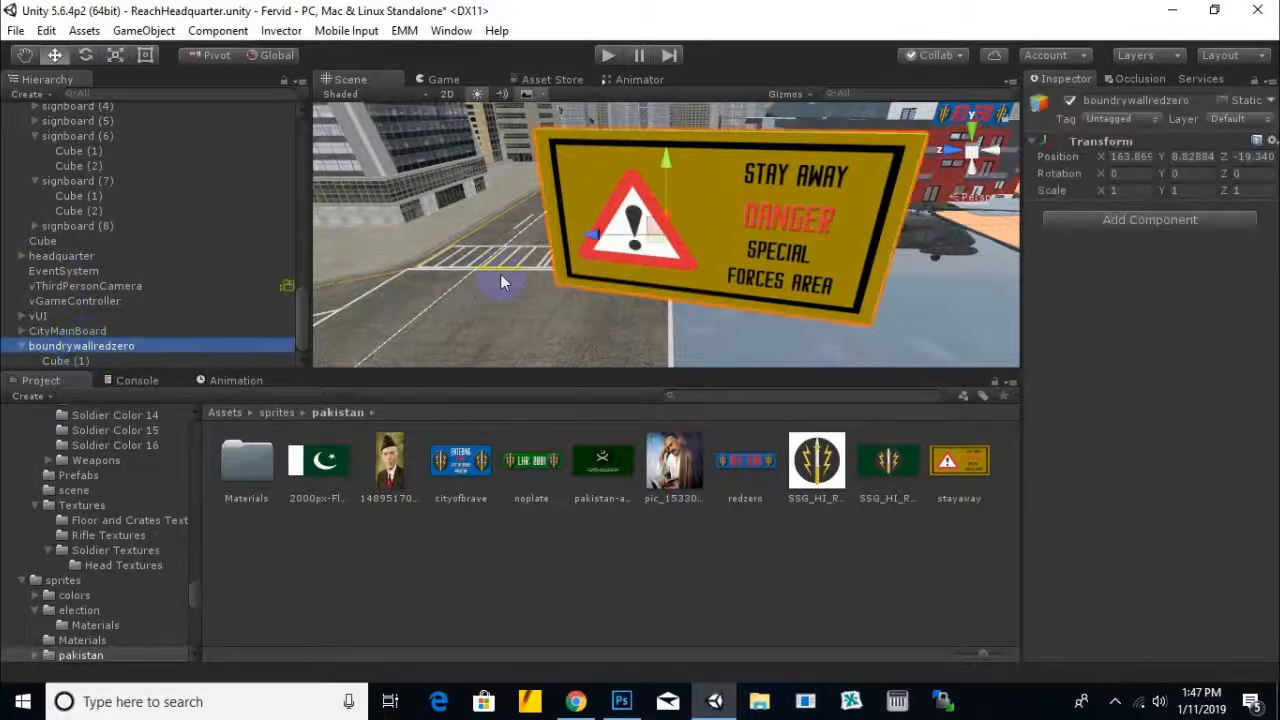
{"action": "left_click", "coordinate": [85, 55]}
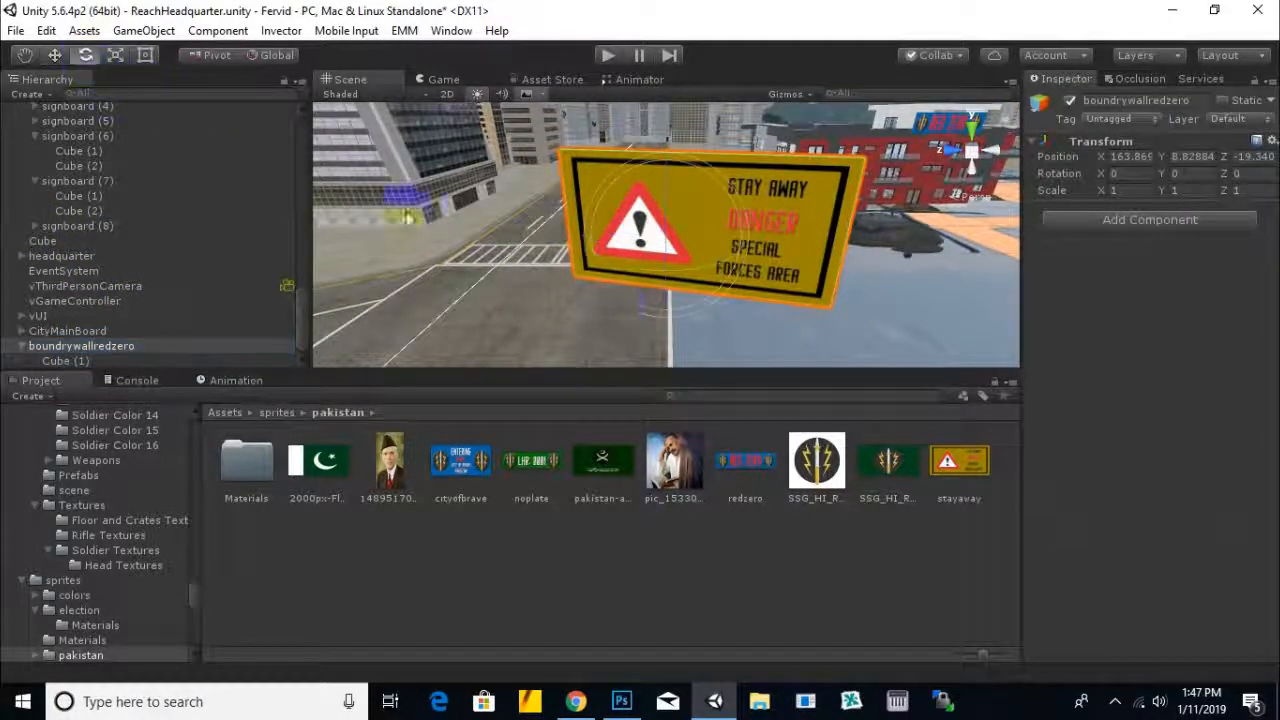
{"action": "left_click_drag", "start_coordinate": [686, 263], "coordinate": [472, 318]}
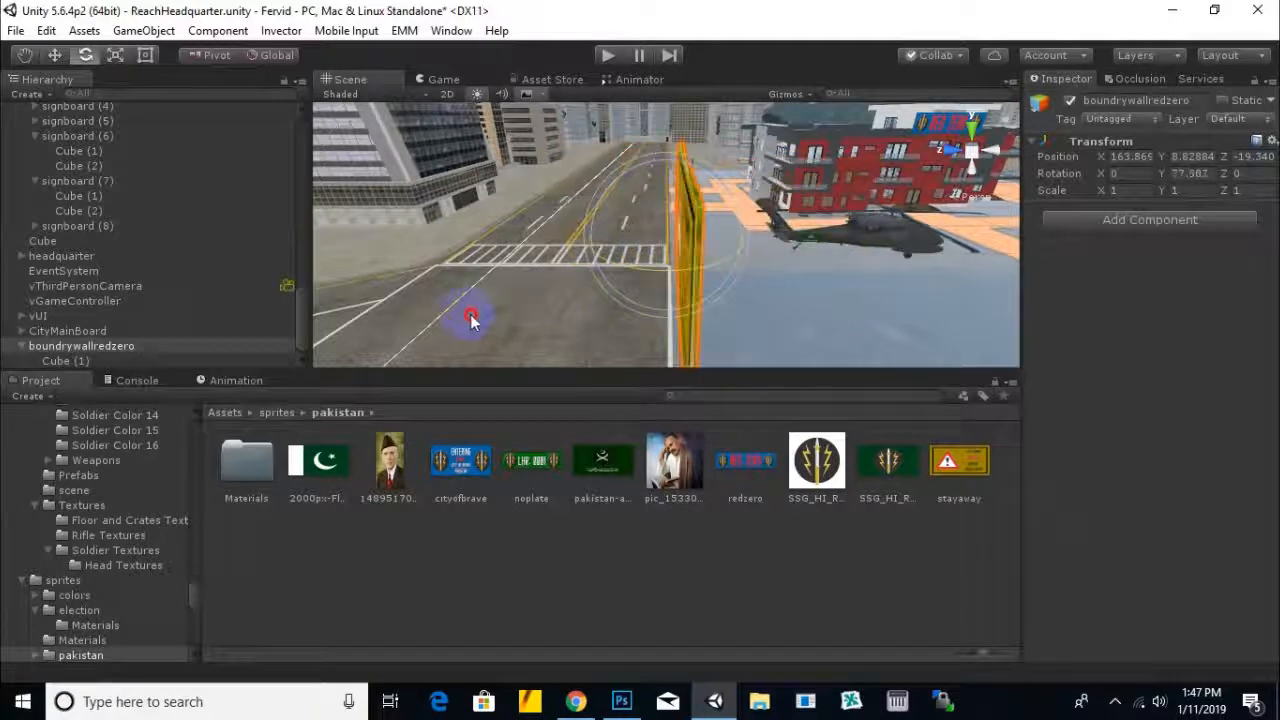
{"action": "left_click_drag", "start_coordinate": [613, 222], "coordinate": [1075, 203], "text": "alt"}
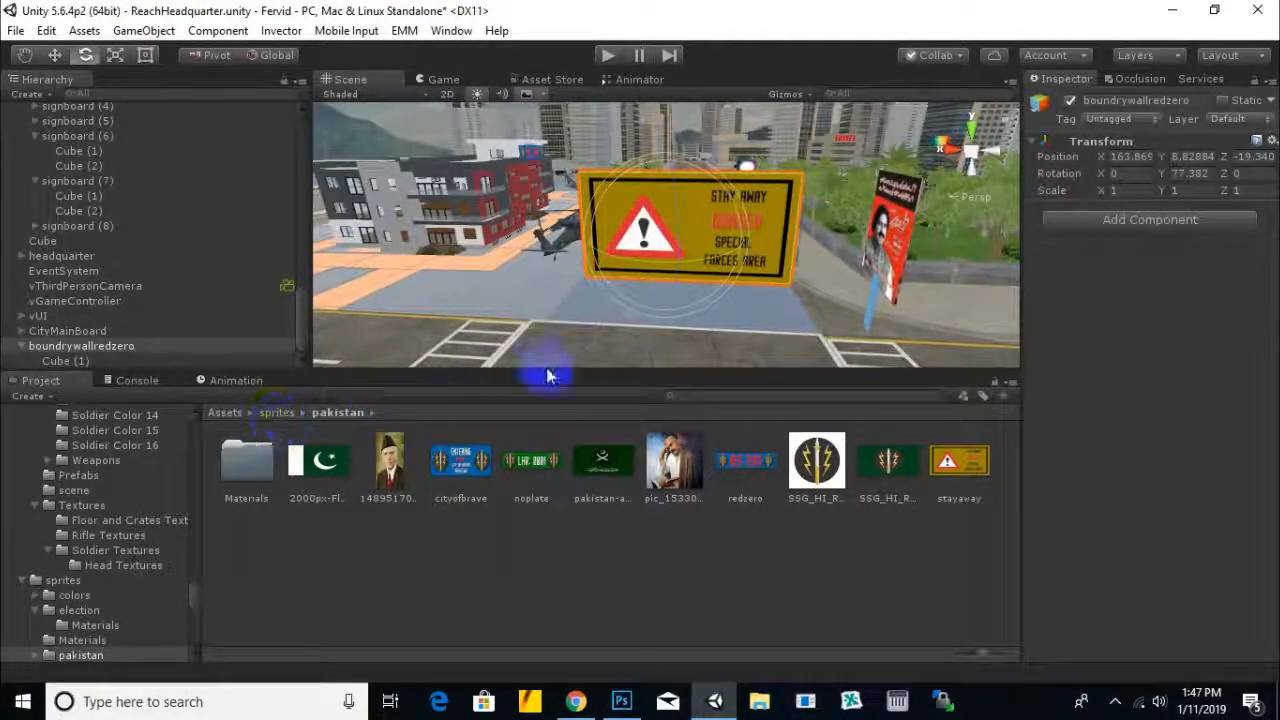
Shift boundrywallredzero to X 166.8 and lower a duplicate of it beneath the sign to Y 3.19
{"action": "left_click", "coordinate": [55, 57]}
{"action": "left_click_drag", "start_coordinate": [592, 237], "coordinate": [558, 250]}
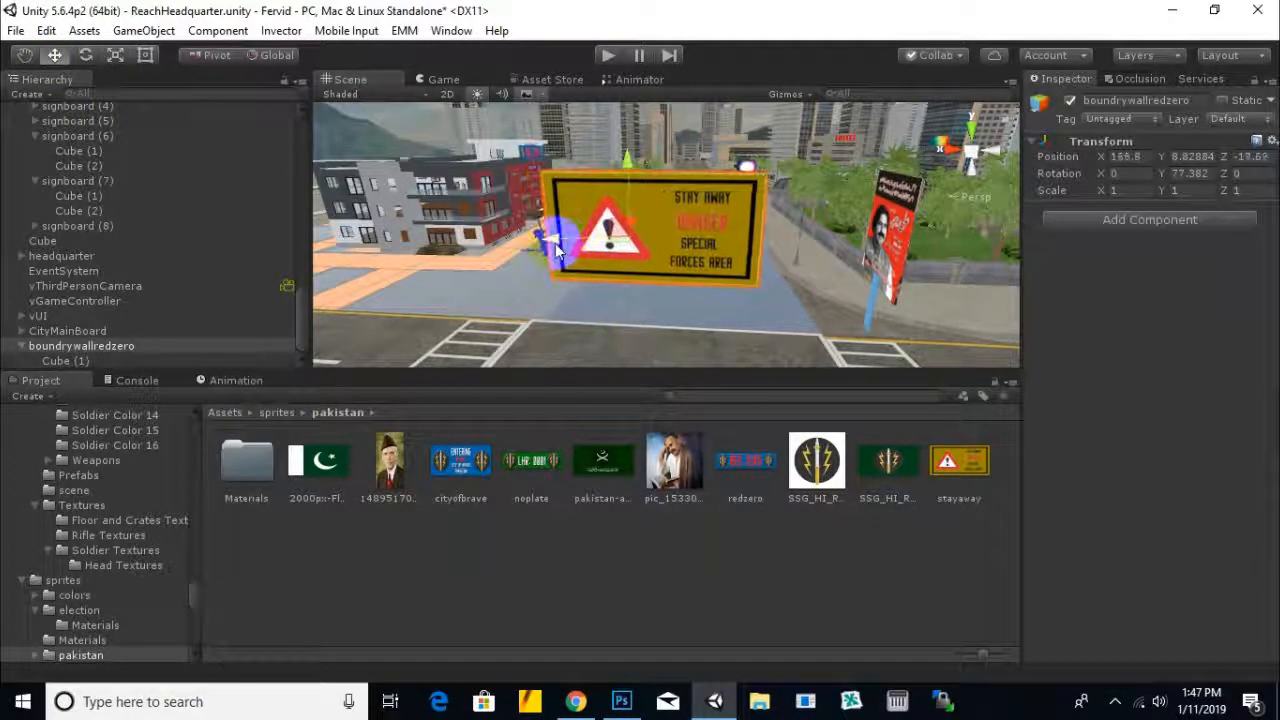
{"action": "key", "text": "ctrl+d"}
{"action": "left_click_drag", "start_coordinate": [627, 171], "coordinate": [620, 240]}
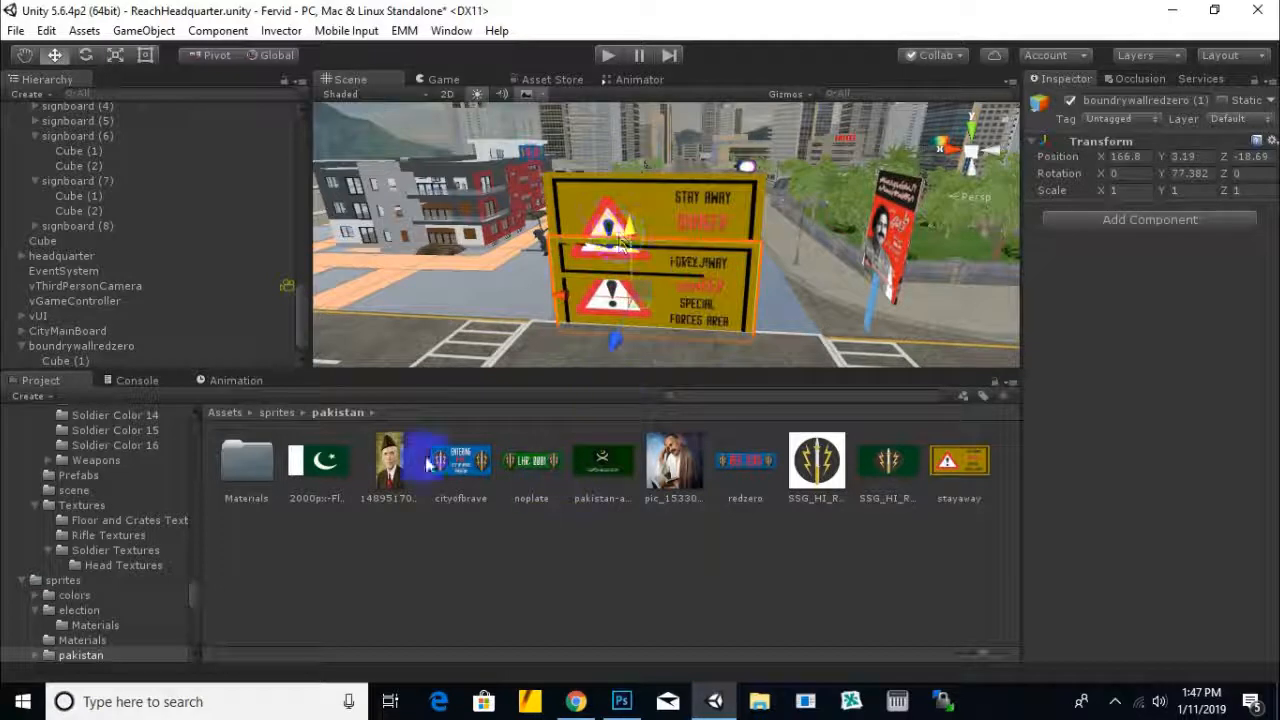
Open the walltextures folder inside the sprites folder
{"action": "left_click", "coordinate": [276, 413]}
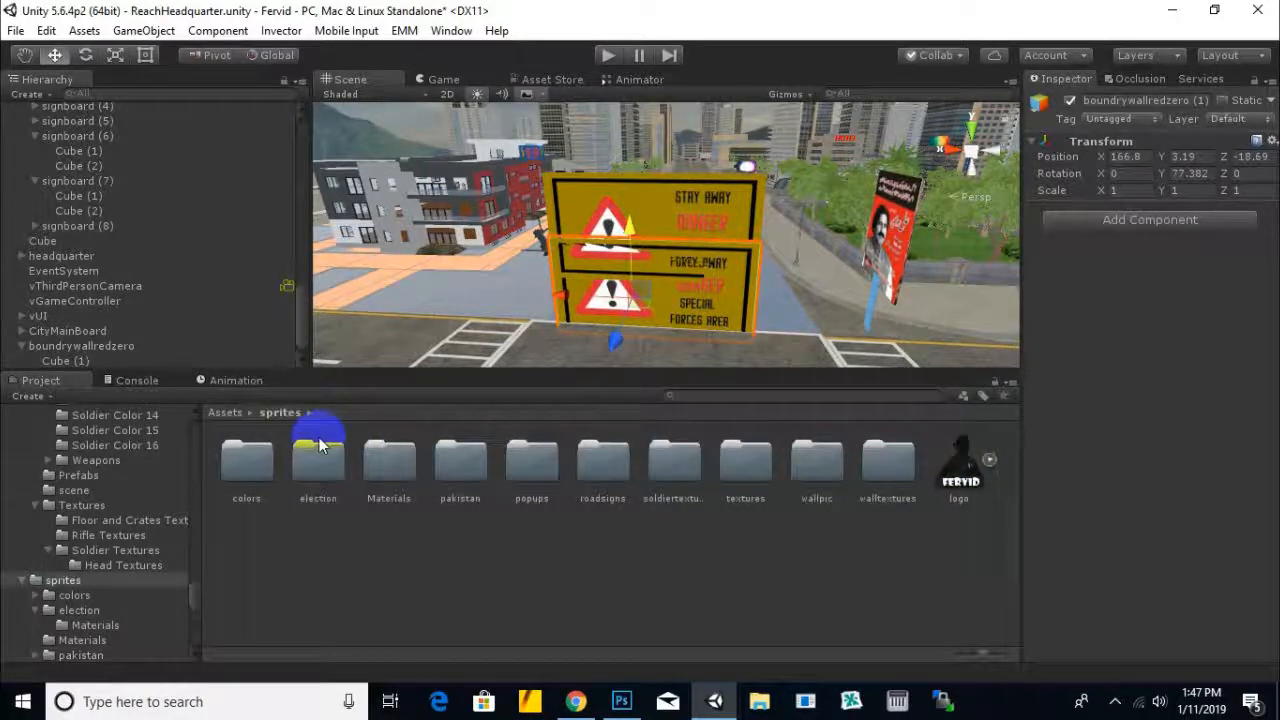
{"action": "double_click", "coordinate": [816, 462]}
{"action": "left_click", "coordinate": [270, 411]}
{"action": "double_click", "coordinate": [888, 462]}
Apply the walltex6 texture to the lower duplicated panel
{"action": "left_click_drag", "start_coordinate": [600, 492], "coordinate": [666, 304]}
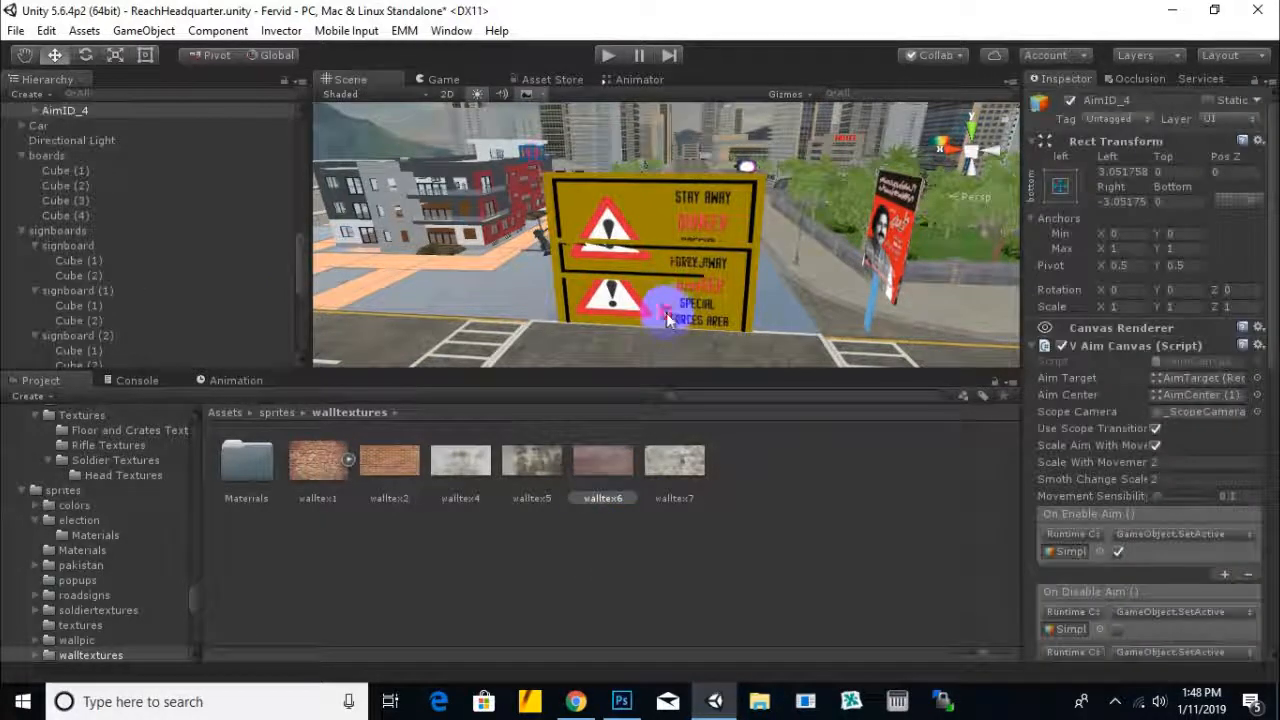
{"action": "left_click", "coordinate": [667, 290]}
{"action": "left_click_drag", "start_coordinate": [794, 277], "coordinate": [596, 264], "text": "alt"}
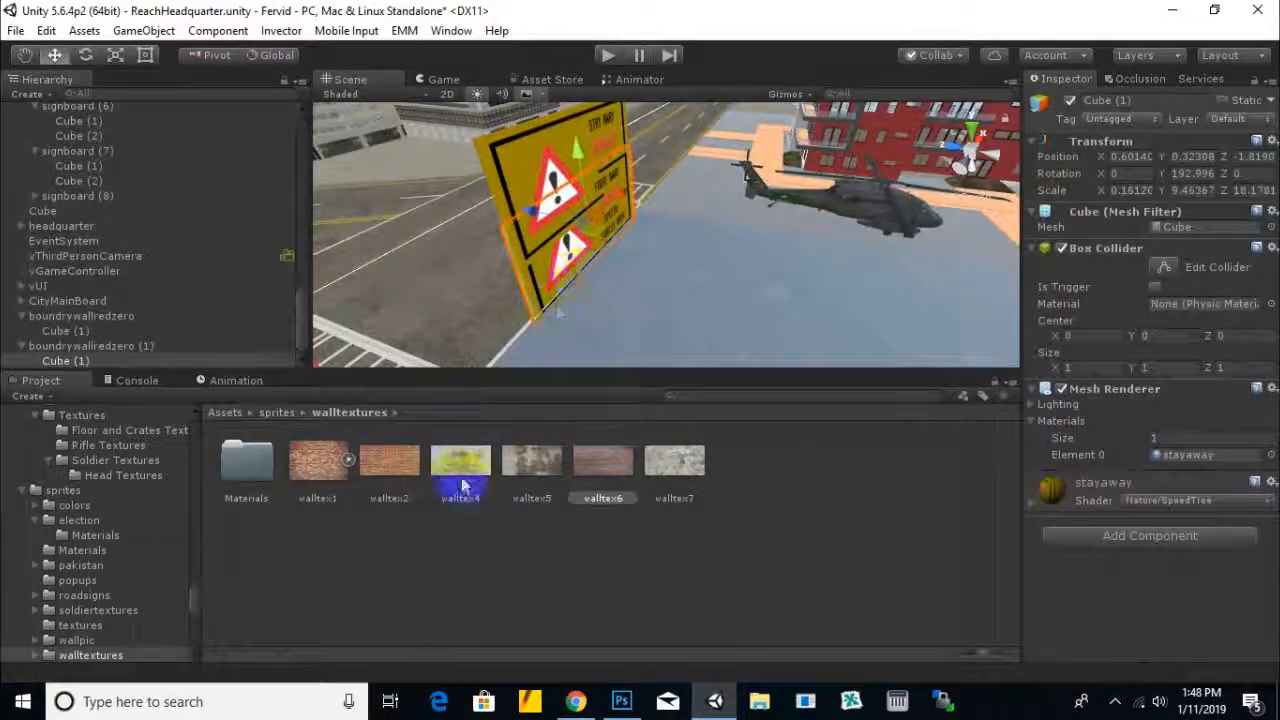
{"action": "left_click_drag", "start_coordinate": [614, 450], "coordinate": [543, 291]}
{"action": "scroll", "coordinate": [541, 292], "scroll_direction": "up", "scroll_amount": 6}
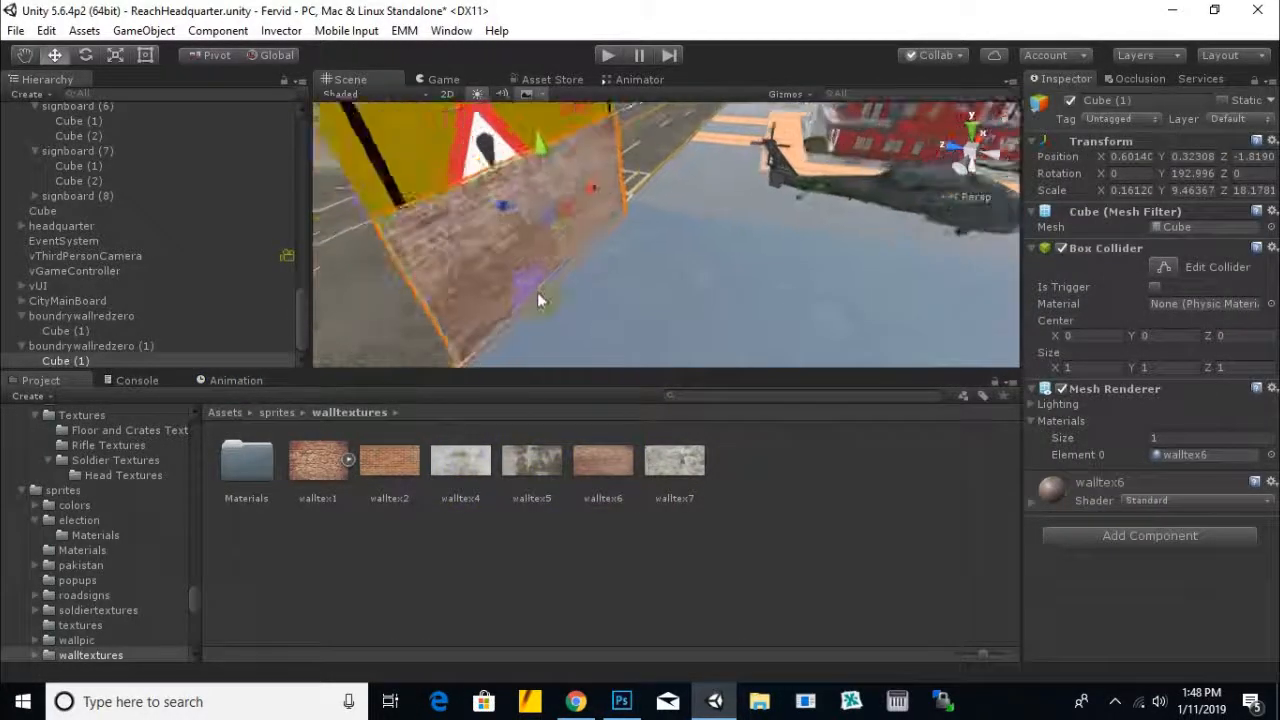
Apply the walltex2 brick texture to the lower panel and set its shader to Nature/SpeedTree
{"action": "left_click_drag", "start_coordinate": [444, 298], "coordinate": [501, 277], "text": "alt"}
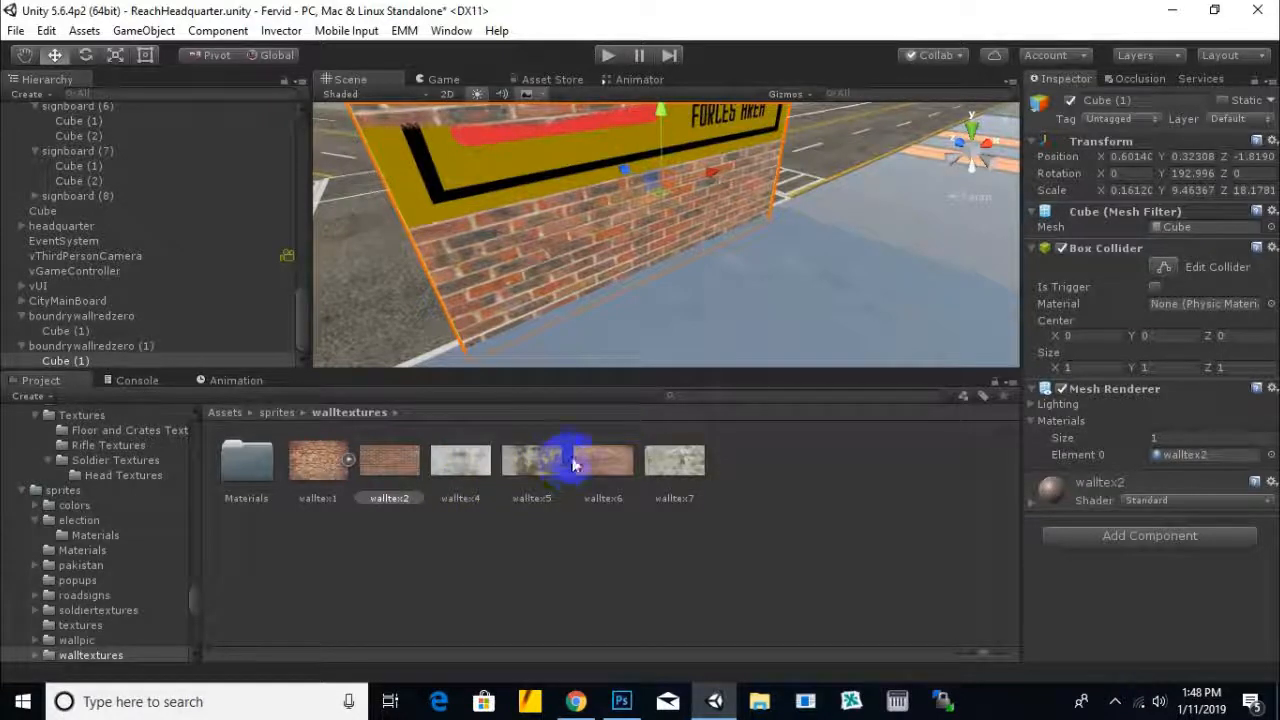
{"action": "left_click", "coordinate": [1188, 502]}
{"action": "mouse_move", "coordinate": [1125, 367]}
{"action": "left_click", "coordinate": [1001, 368]}
Scale the brick panel uniformly to about X 0.188, Y 9.87 and Z 20.52
{"action": "left_click_drag", "start_coordinate": [628, 214], "coordinate": [697, 260], "text": "alt"}
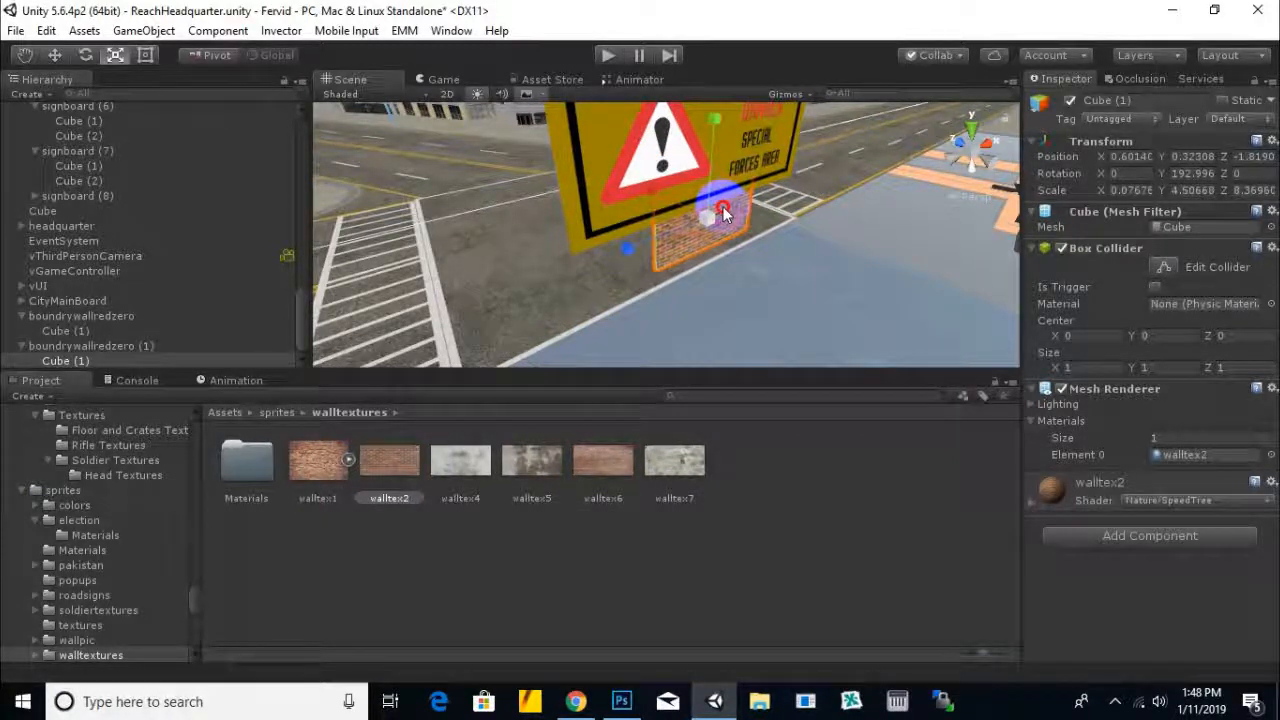
{"action": "left_click_drag", "start_coordinate": [724, 213], "coordinate": [823, 342]}
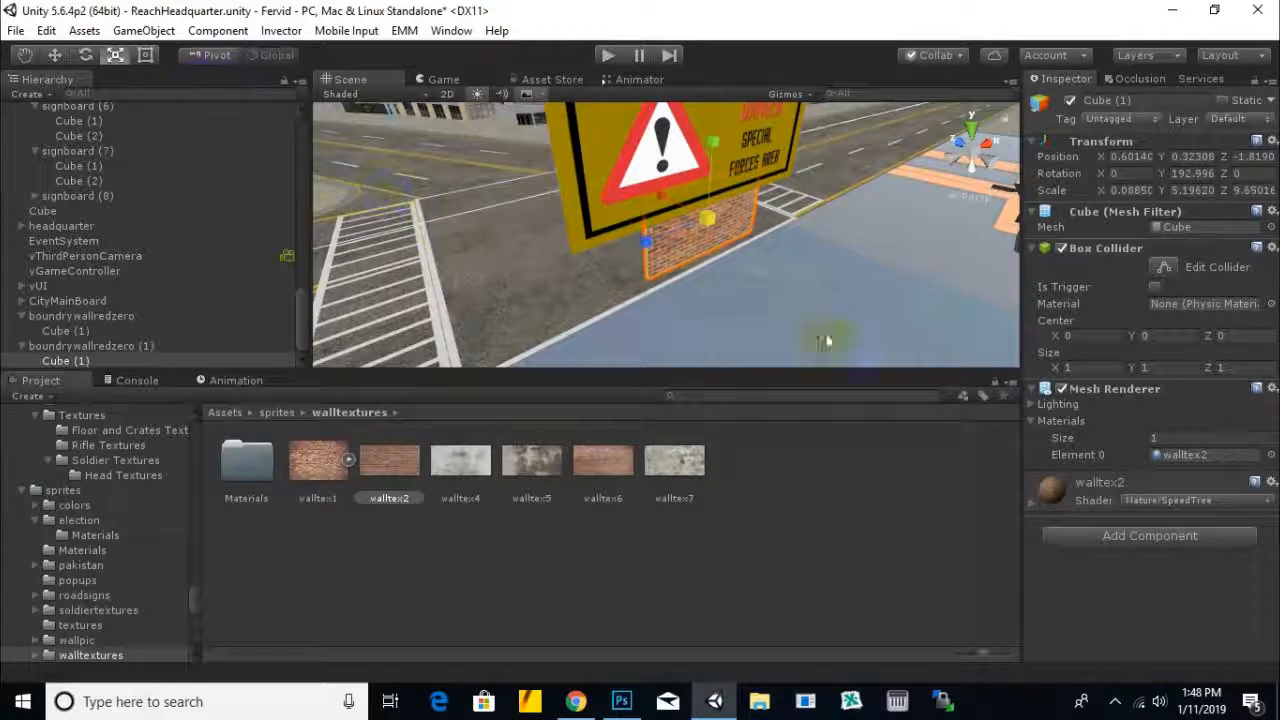
{"action": "left_click_drag", "start_coordinate": [724, 233], "coordinate": [757, 188]}
{"action": "scroll", "coordinate": [814, 331], "scroll_direction": "down", "scroll_amount": 6}
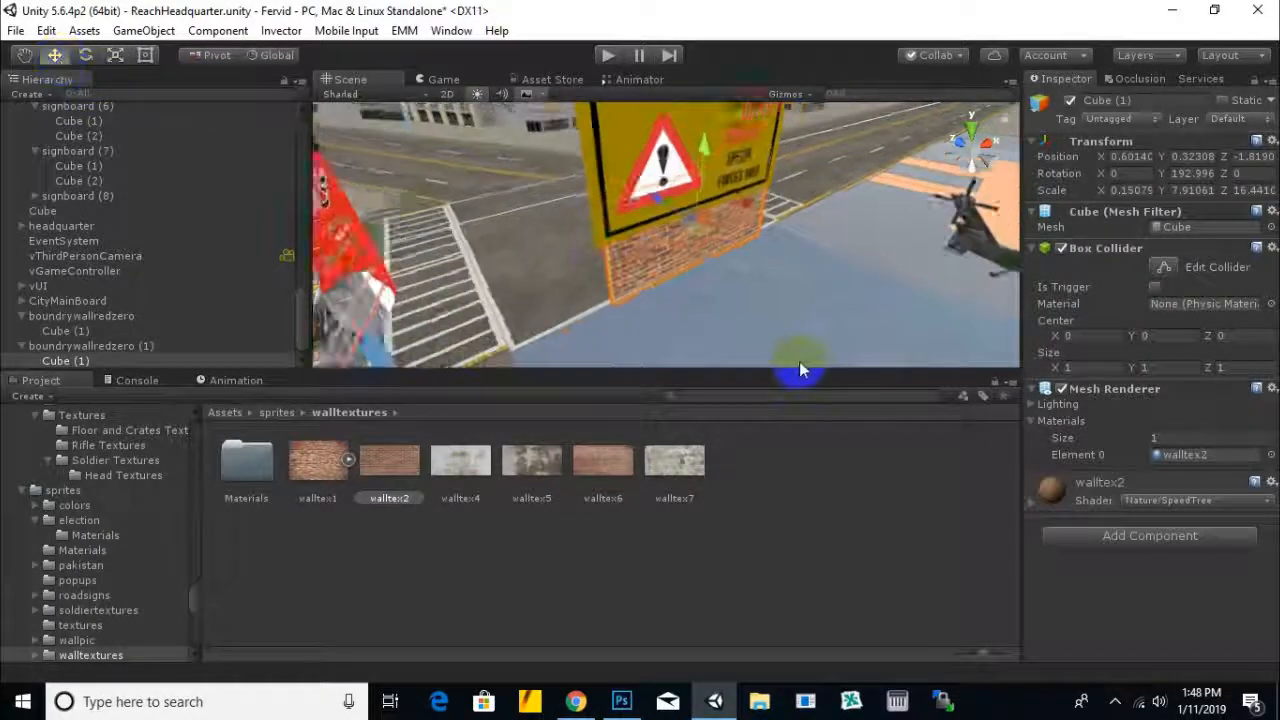
{"action": "left_click_drag", "start_coordinate": [820, 334], "coordinate": [702, 283], "text": "alt"}
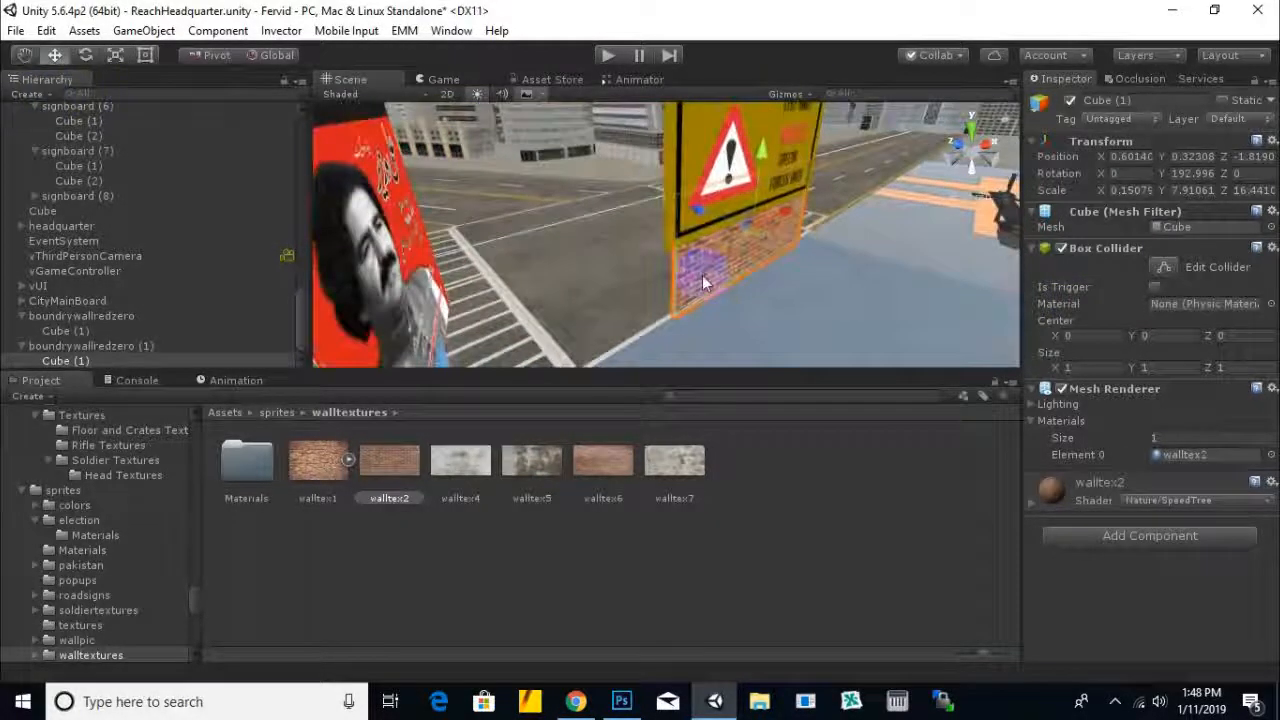
{"action": "left_click", "coordinate": [118, 56]}
{"action": "left_click_drag", "start_coordinate": [751, 226], "coordinate": [765, 222]}
{"action": "scroll", "coordinate": [755, 240], "scroll_direction": "down", "scroll_amount": 2}
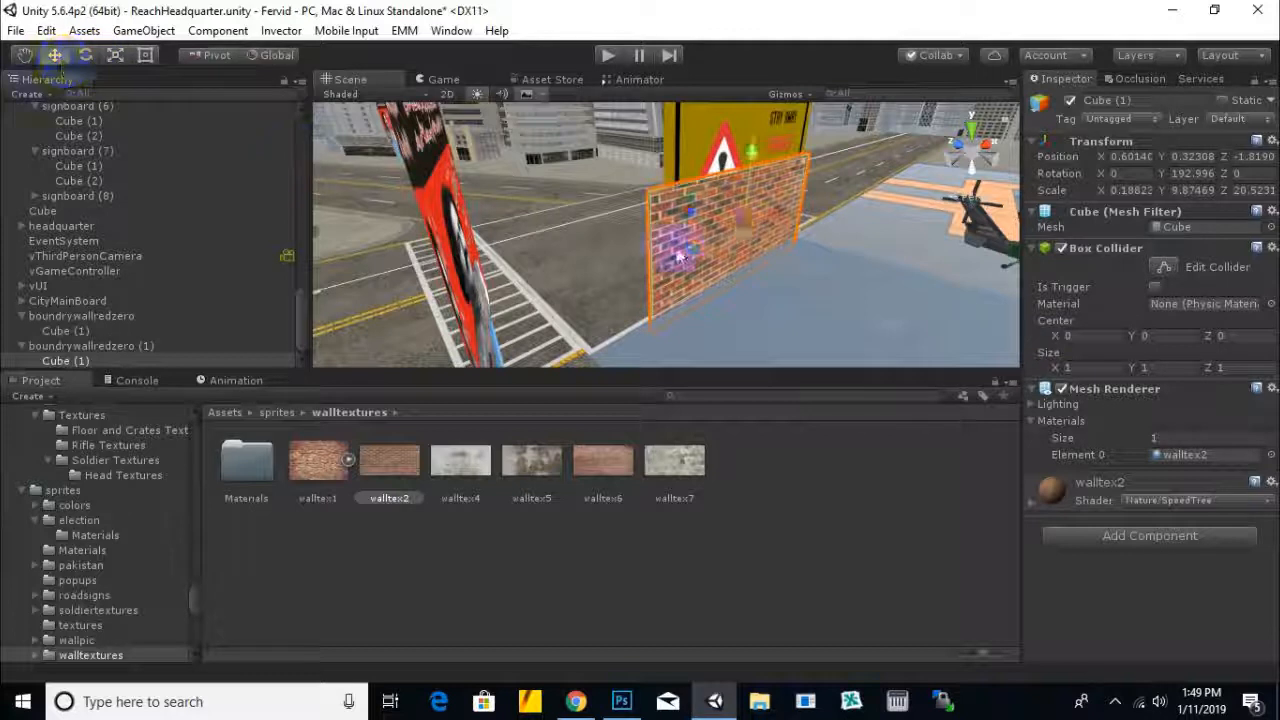
Move the brick panel to X -0.4, Z -6.3 and place a duplicate beside it to extend the wall
{"action": "left_click_drag", "start_coordinate": [787, 222], "coordinate": [1240, 295]}
{"action": "scroll", "coordinate": [762, 242], "scroll_direction": "down", "scroll_amount": 2}
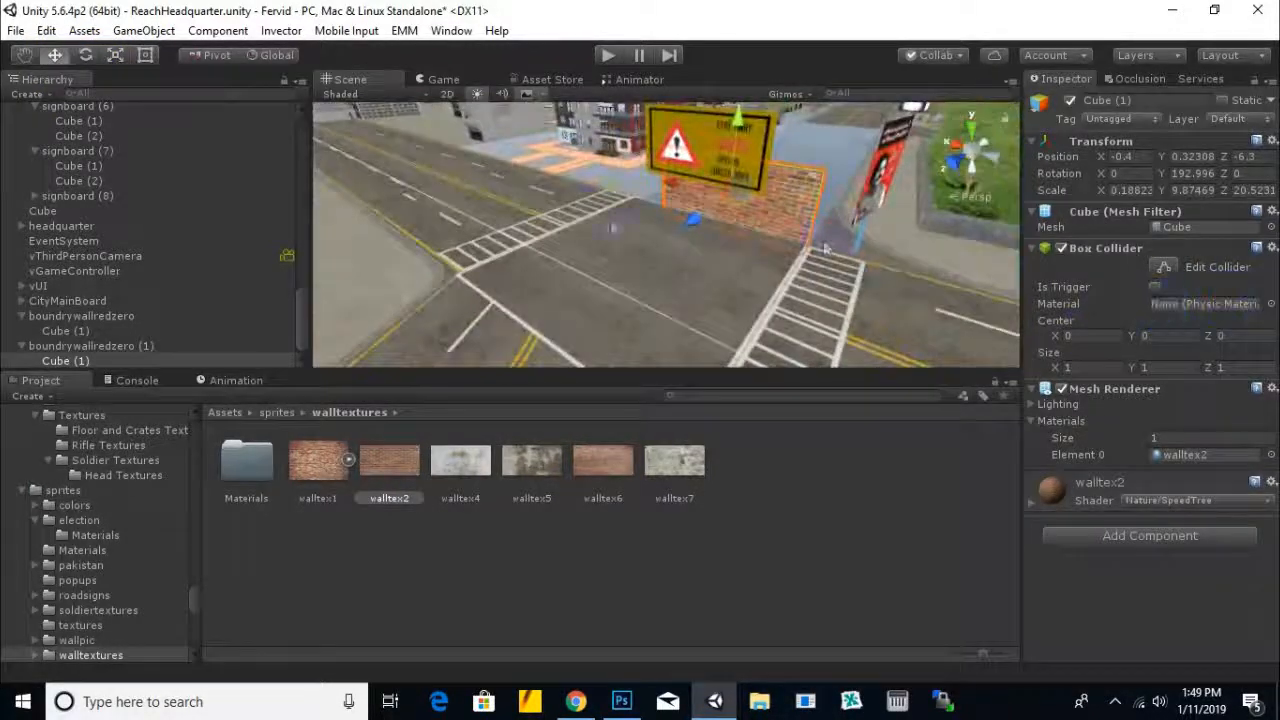
{"action": "middle_click_drag", "start_coordinate": [583, 218], "coordinate": [585, 246]}
{"action": "scroll", "coordinate": [741, 266], "scroll_direction": "up", "scroll_amount": 2}
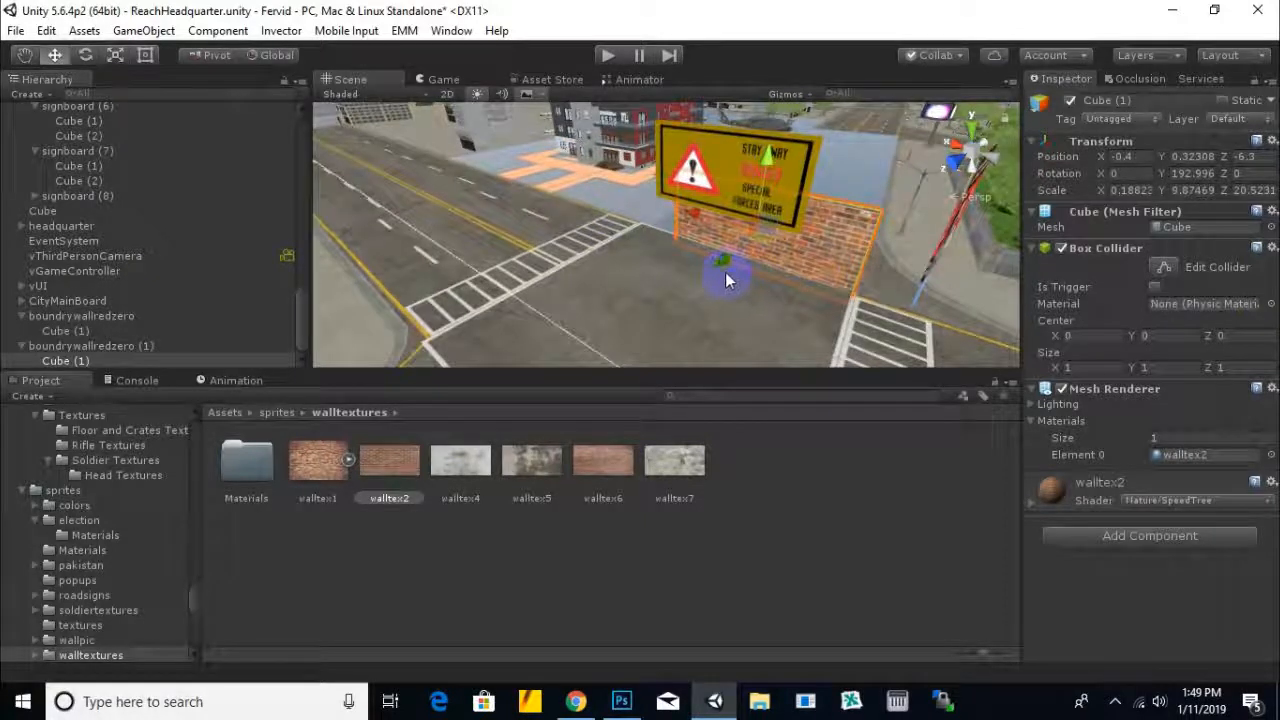
{"action": "left_click", "coordinate": [707, 226]}
{"action": "left_click_drag", "start_coordinate": [707, 226], "coordinate": [577, 247]}
Select both brick wall panels and duplicate them together
{"action": "left_click", "coordinate": [820, 258], "text": "ctrl"}
{"action": "left_click_drag", "start_coordinate": [820, 259], "coordinate": [210, 286], "text": "alt"}
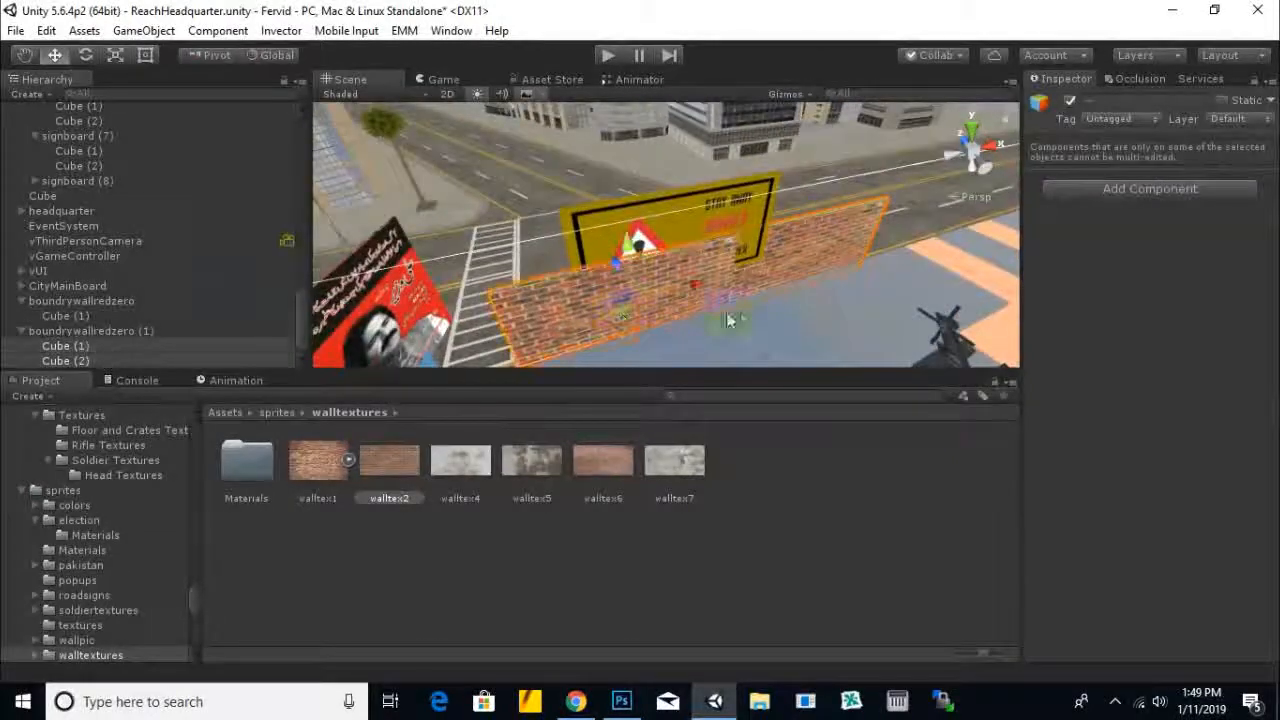
{"action": "middle_click_drag", "start_coordinate": [629, 312], "coordinate": [560, 323]}
{"action": "key", "text": "ctrl+d"}
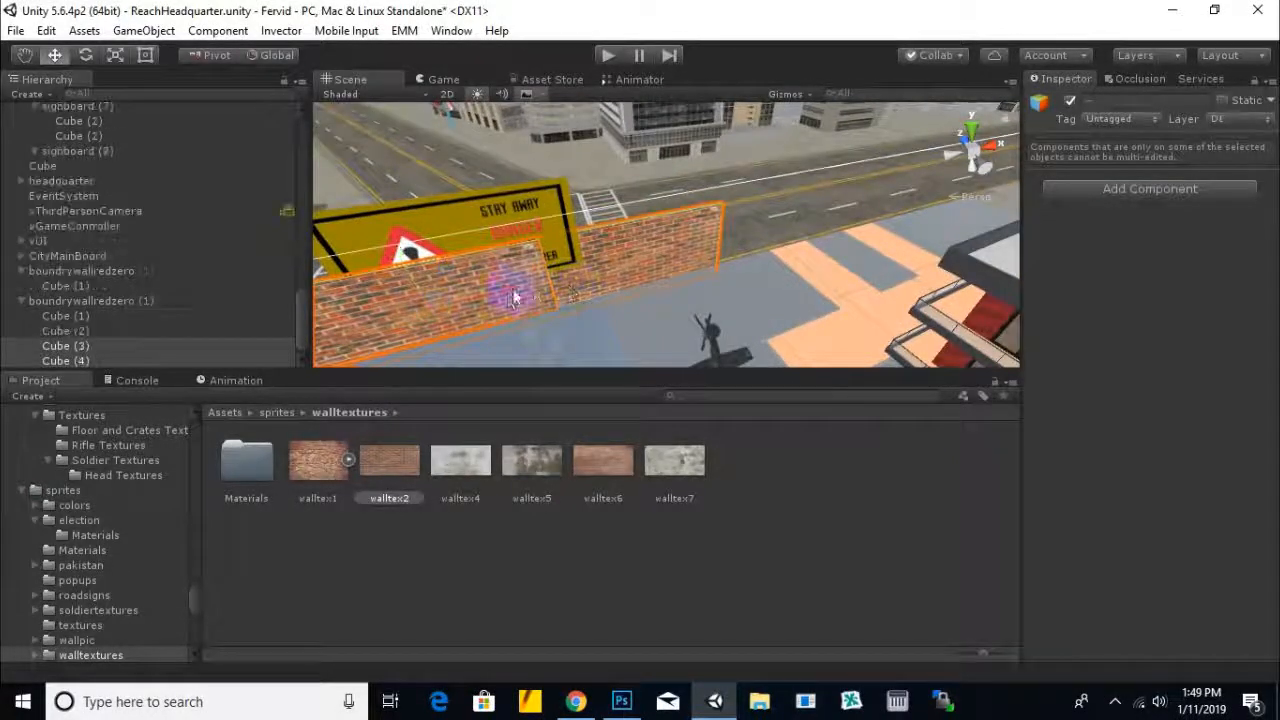
{"action": "scroll", "coordinate": [541, 292], "scroll_direction": "down", "scroll_amount": 5}
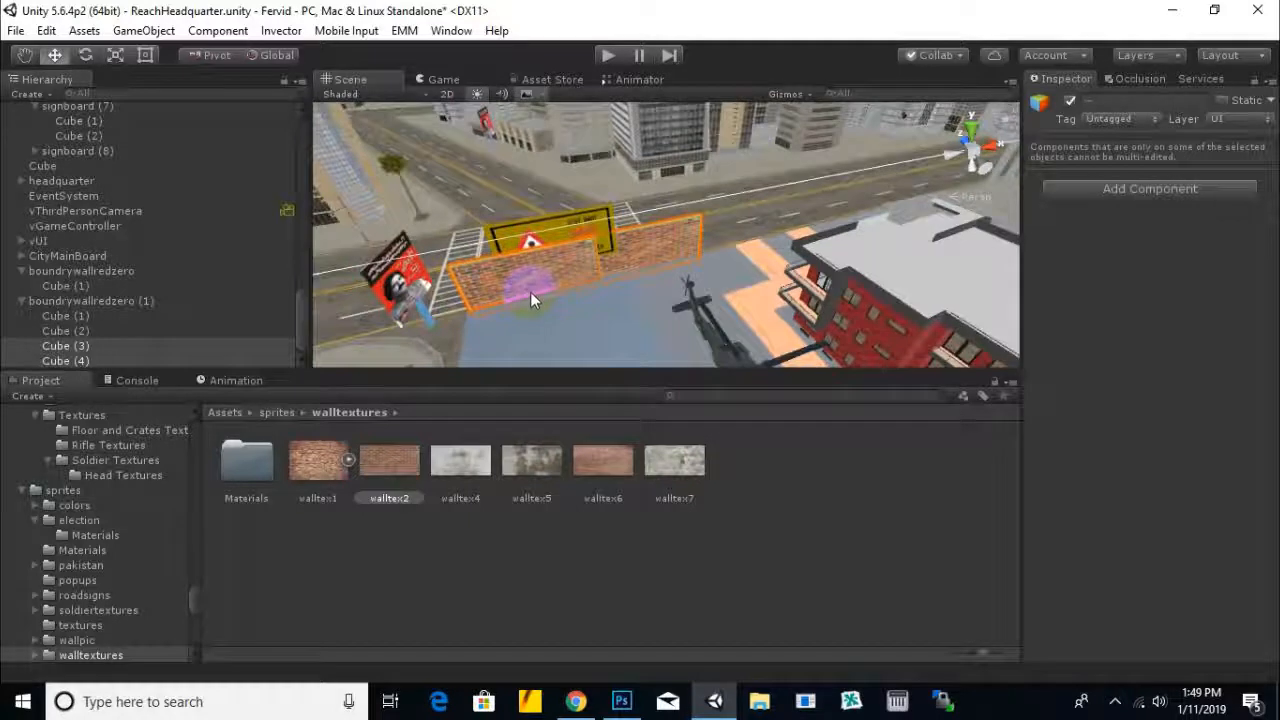
{"action": "scroll", "coordinate": [600, 261], "scroll_direction": "down", "scroll_amount": 3}
{"action": "scroll", "coordinate": [659, 249], "scroll_direction": "up", "scroll_amount": 3}
Move the duplicated brick panel Cube (3) along the wall line to X 13.8, Z 57
{"action": "left_click", "coordinate": [657, 250]}
{"action": "left_click", "coordinate": [578, 265]}
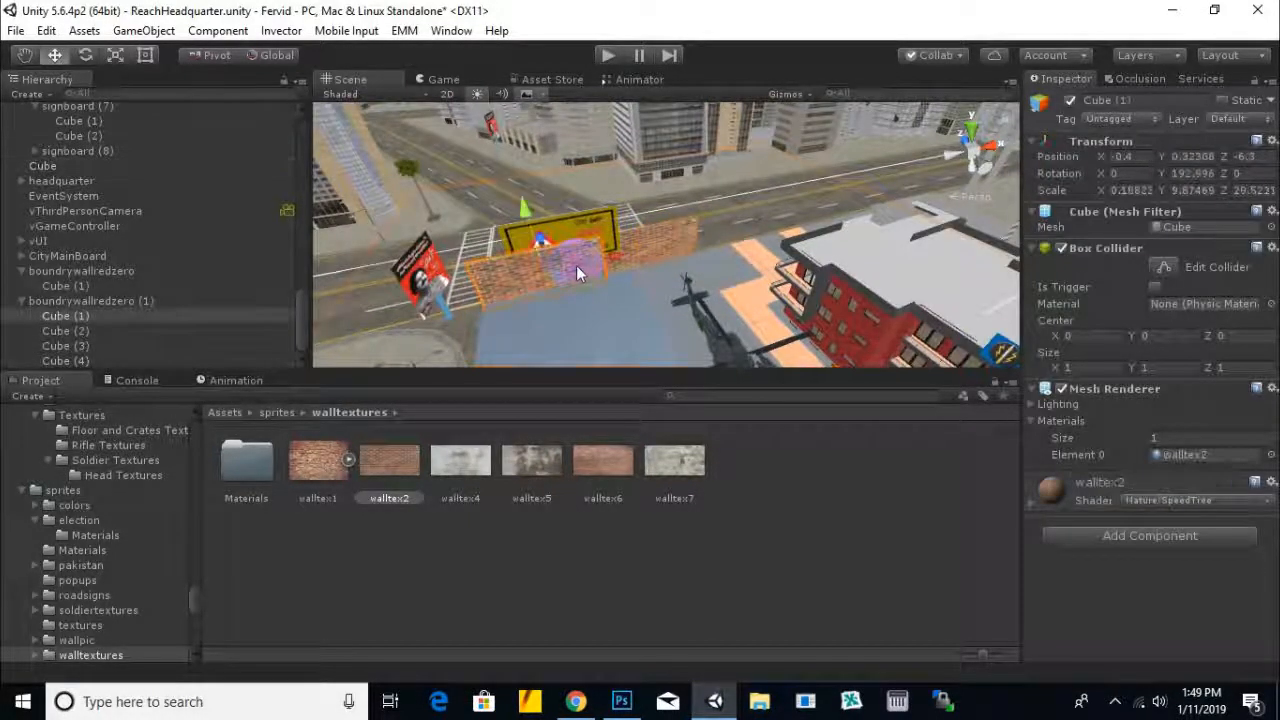
{"action": "left_click", "coordinate": [660, 247], "text": "shift"}
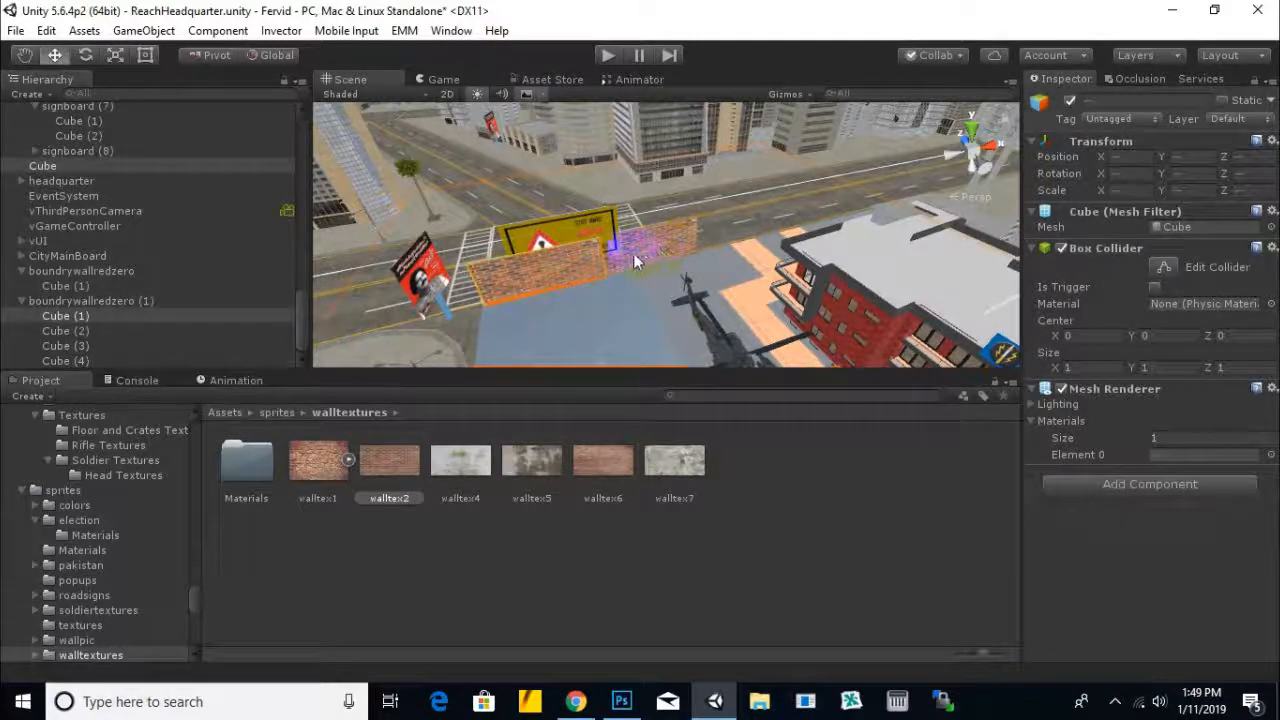
{"action": "scroll", "coordinate": [600, 265], "scroll_direction": "up", "scroll_amount": 3}
{"action": "left_click", "coordinate": [637, 256]}
{"action": "left_click", "coordinate": [631, 258]}
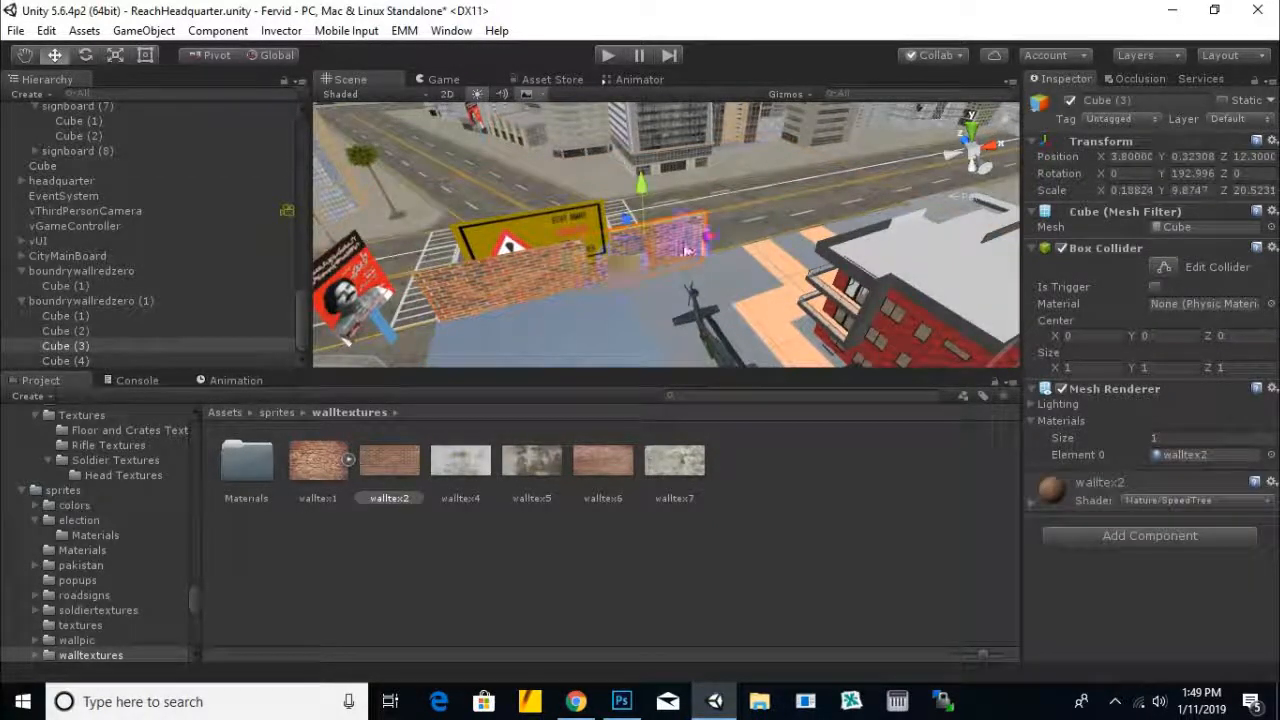
{"action": "left_click_drag", "start_coordinate": [710, 245], "coordinate": [980, 200]}
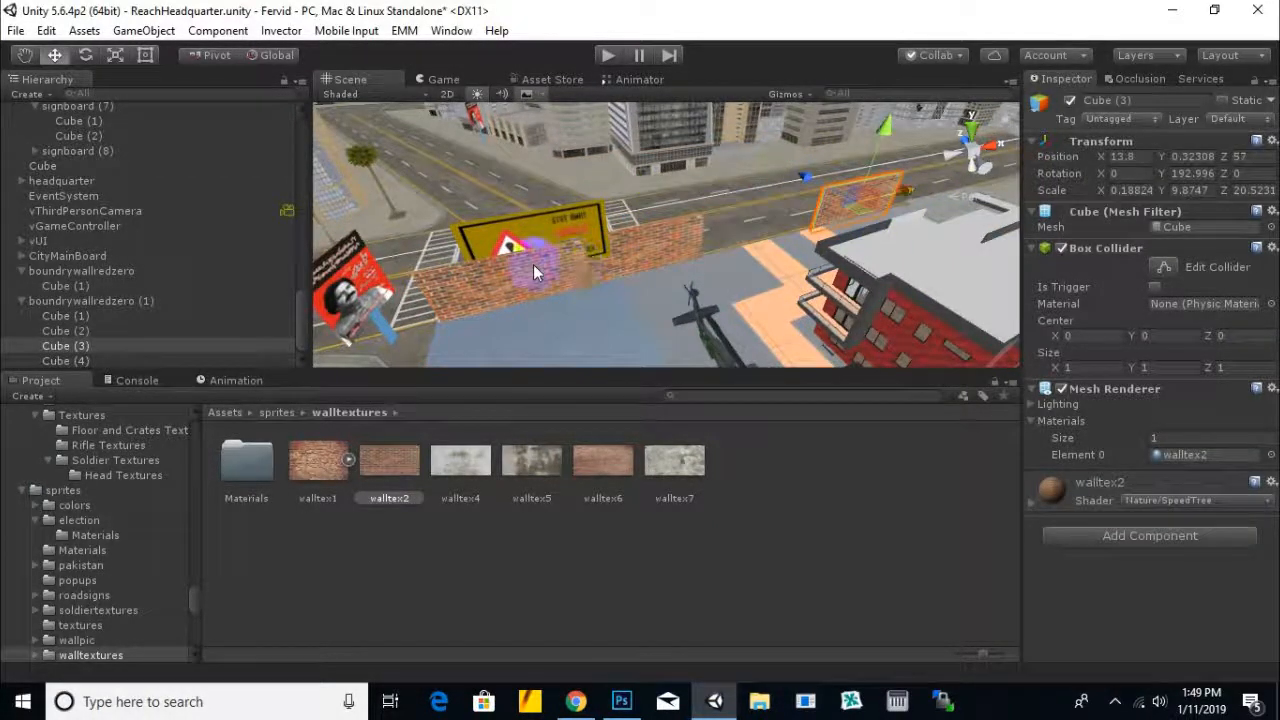
Move the brick panel Cube (1) to X 8, Z 31.3 to continue the wall toward the far panel
{"action": "left_click", "coordinate": [534, 266]}
{"action": "left_click", "coordinate": [534, 276]}
{"action": "left_click", "coordinate": [532, 277]}
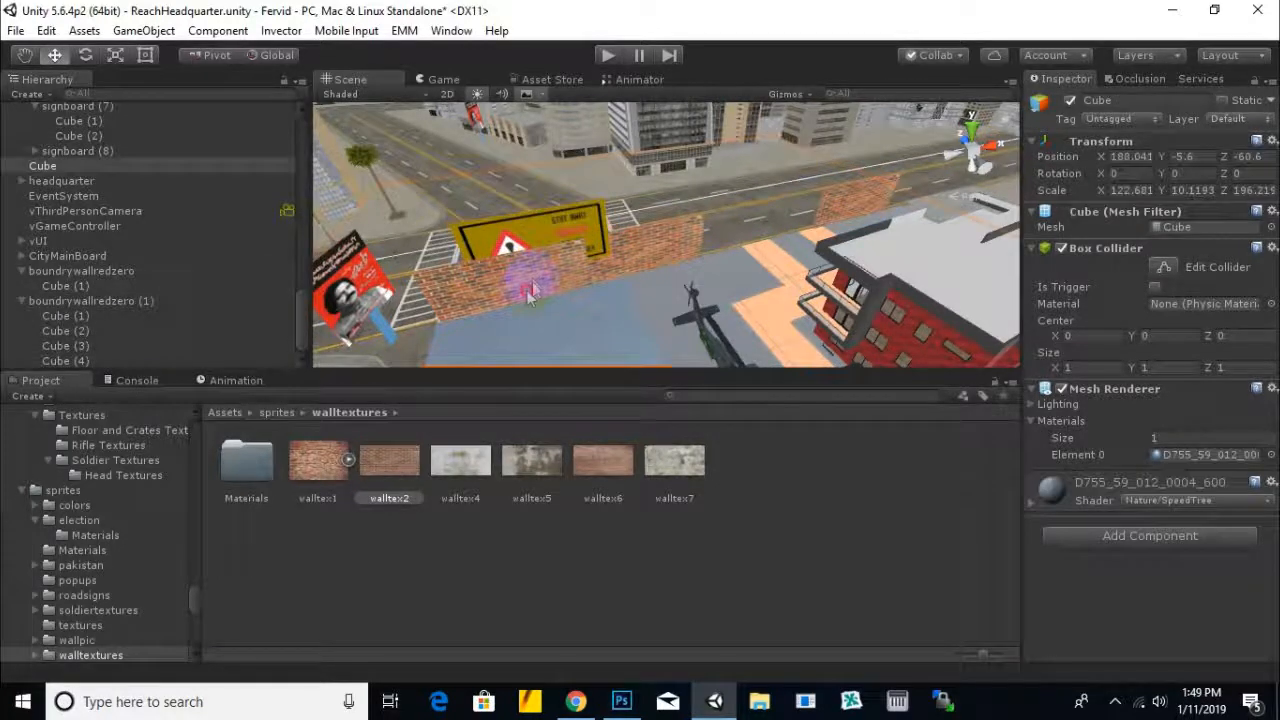
{"action": "left_click", "coordinate": [530, 300]}
{"action": "left_click_drag", "start_coordinate": [873, 224], "coordinate": [886, 226]}
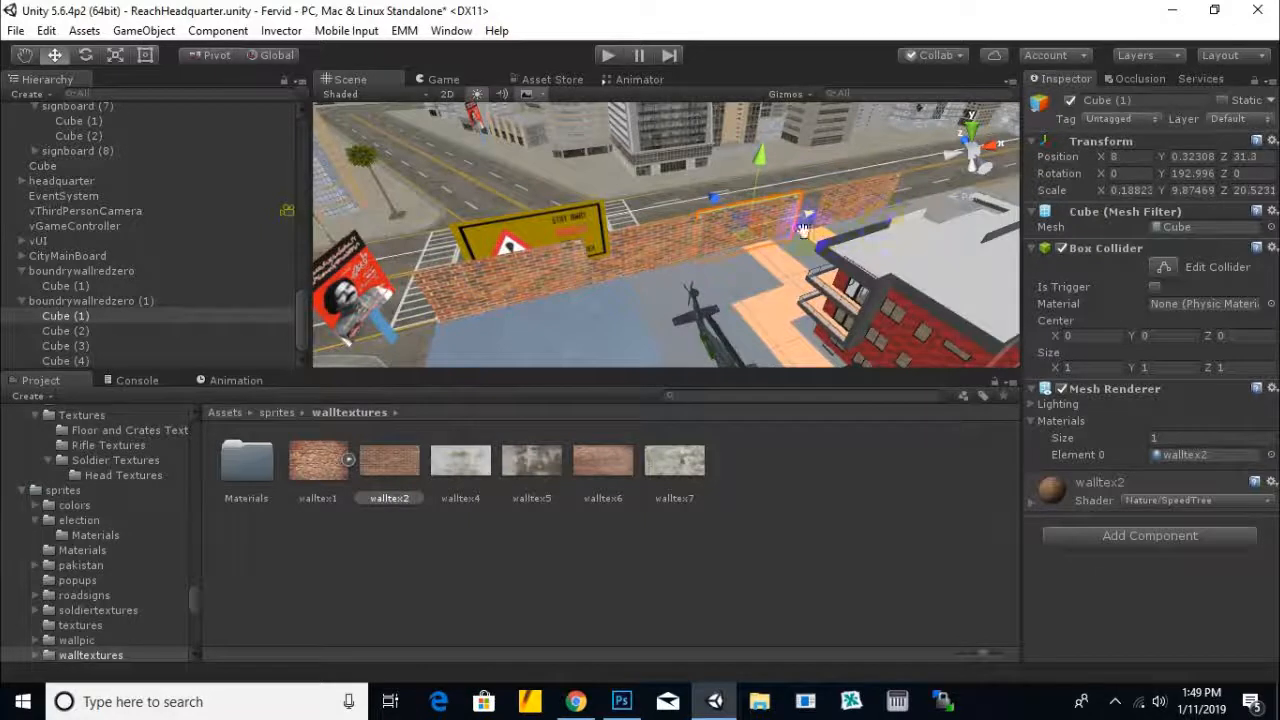
Slide the far brick panel Cube (3) back against its neighbour to close the gap in the wall
{"action": "middle_click_drag", "start_coordinate": [803, 230], "coordinate": [700, 243]}
{"action": "left_click", "coordinate": [762, 220]}
{"action": "left_click", "coordinate": [756, 222]}
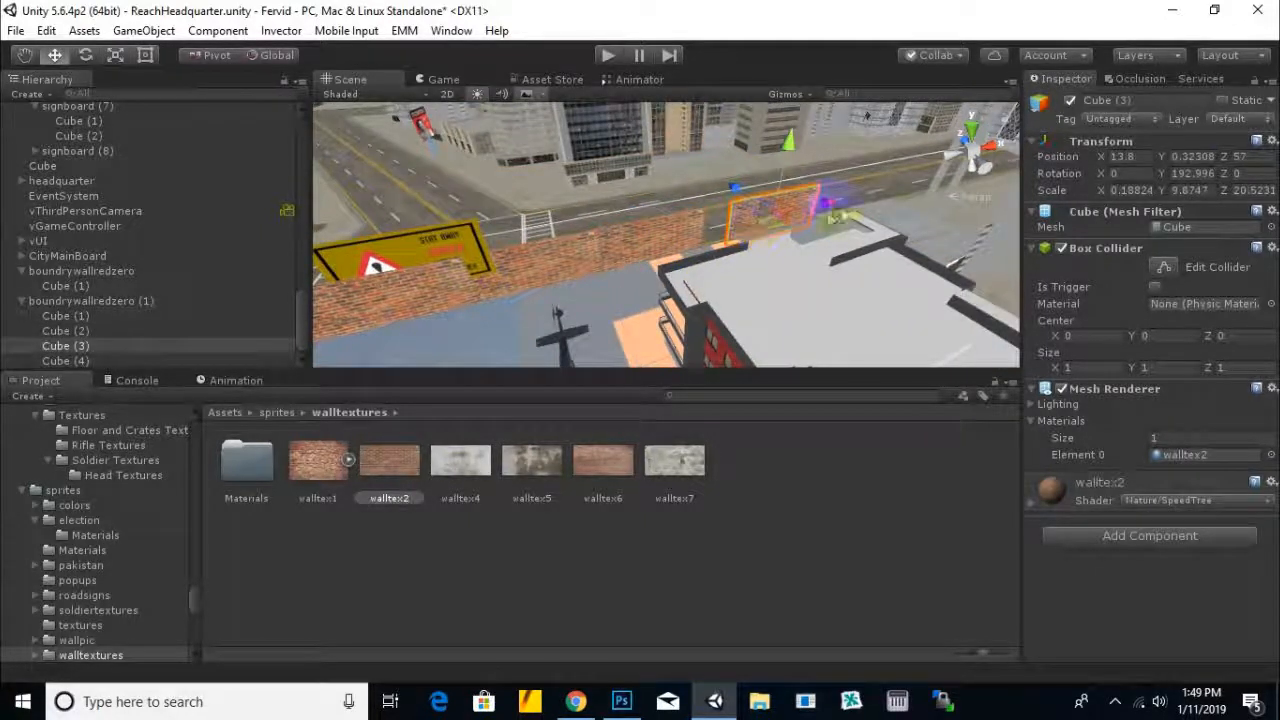
{"action": "left_click_drag", "start_coordinate": [802, 226], "coordinate": [798, 225]}
Find the vUI canvas object in the scene hierarchy and deactivate it
{"action": "scroll", "coordinate": [117, 214], "scroll_direction": "up", "scroll_amount": 20}
{"action": "scroll", "coordinate": [92, 221], "scroll_direction": "down", "scroll_amount": 3}
{"action": "left_click", "coordinate": [97, 222]}
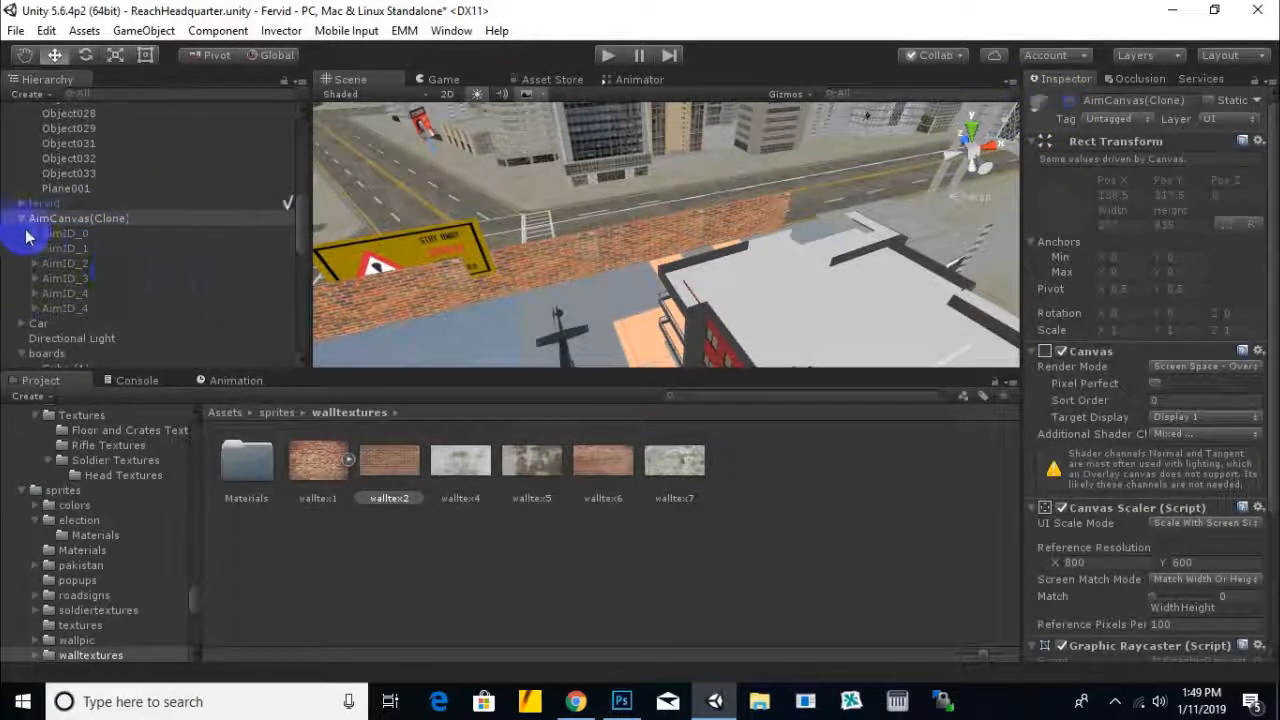
{"action": "left_click", "coordinate": [27, 222]}
{"action": "scroll", "coordinate": [184, 225], "scroll_direction": "up", "scroll_amount": 10}
{"action": "scroll", "coordinate": [184, 230], "scroll_direction": "down", "scroll_amount": 10}
{"action": "scroll", "coordinate": [134, 228], "scroll_direction": "down", "scroll_amount": 10}
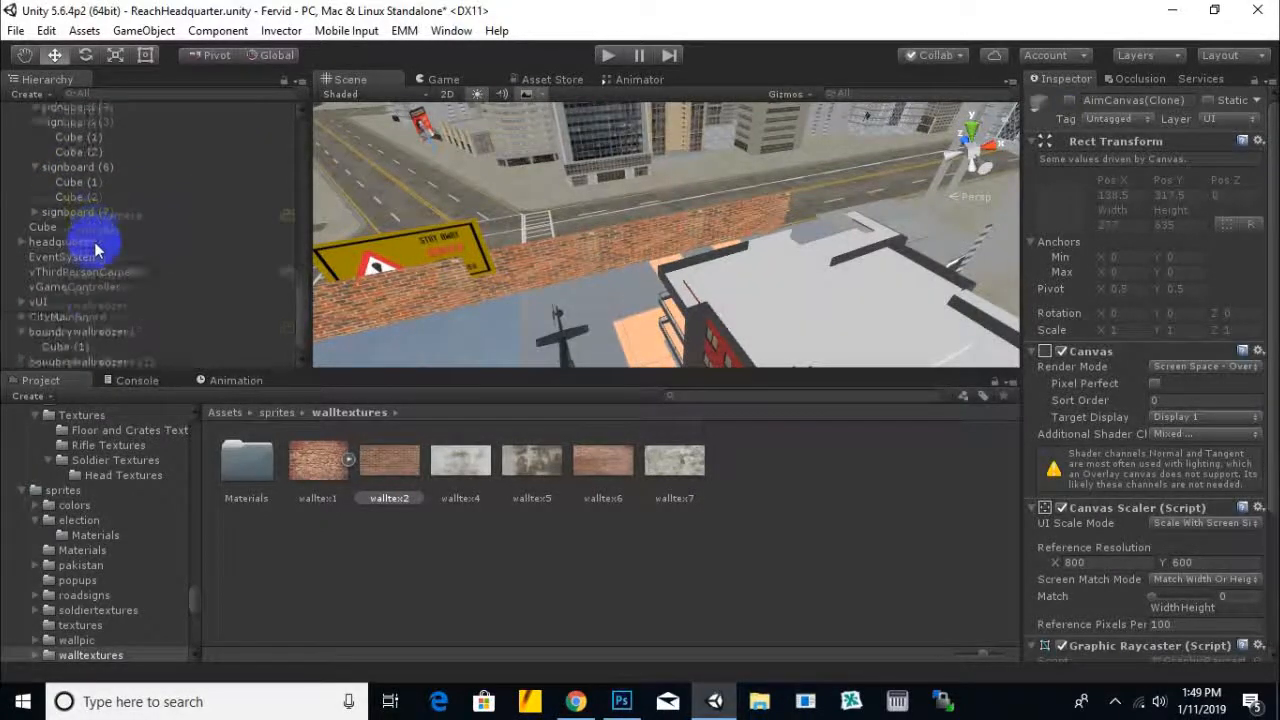
{"action": "left_click", "coordinate": [38, 245]}
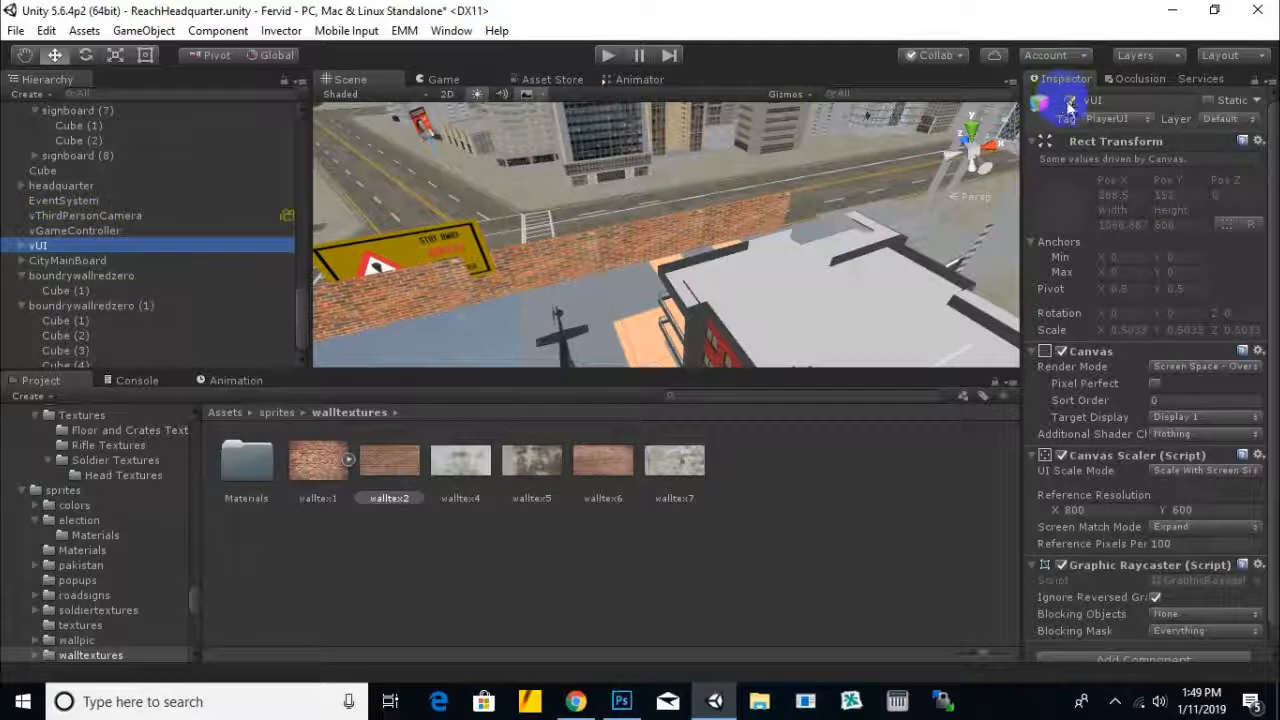
Duplicate the brick panel at the far end of the wall and slide the copy along the line to X 13.87, Z 57.33
{"action": "middle_click_drag", "start_coordinate": [355, 310], "coordinate": [566, 271]}
{"action": "scroll", "coordinate": [623, 251], "scroll_direction": "up", "scroll_amount": 2}
{"action": "scroll", "coordinate": [566, 271], "scroll_direction": "up", "scroll_amount": 2}
{"action": "left_click", "coordinate": [795, 201]}
{"action": "left_click", "coordinate": [782, 208]}
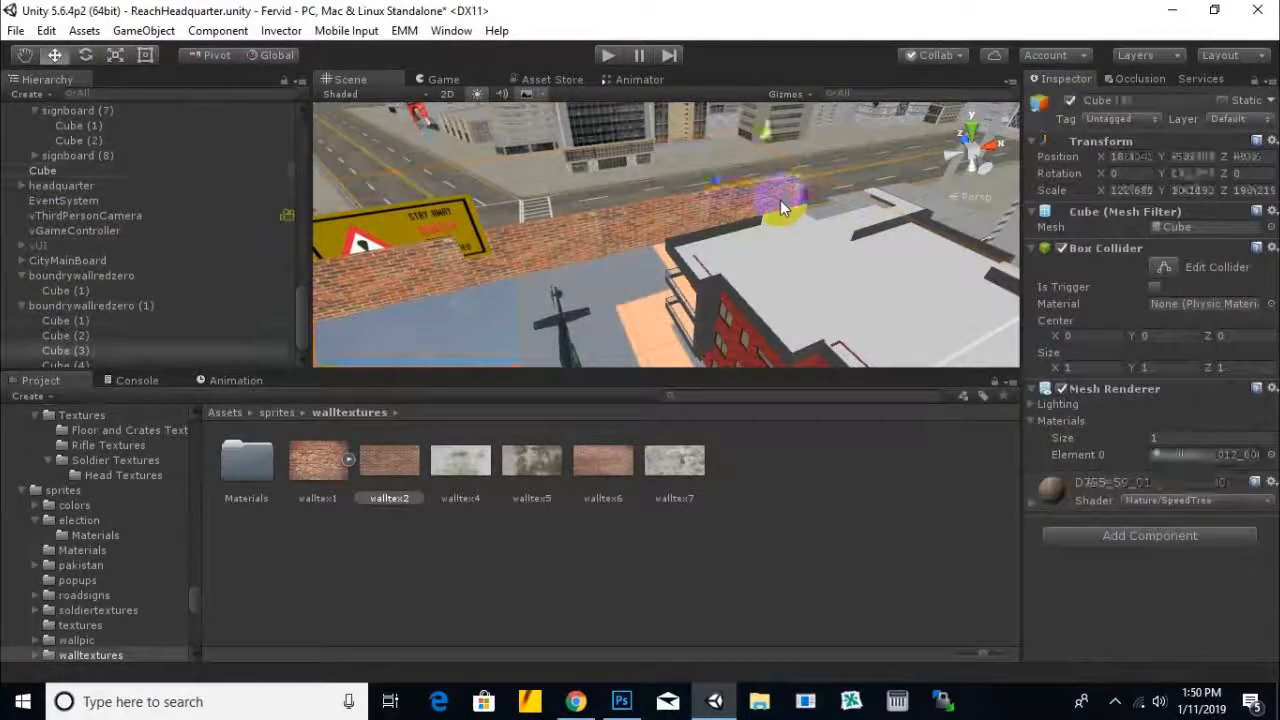
{"action": "scroll", "coordinate": [777, 211], "scroll_direction": "up", "scroll_amount": 3}
{"action": "middle_click_drag", "start_coordinate": [774, 210], "coordinate": [664, 228]}
{"action": "scroll", "coordinate": [509, 271], "scroll_direction": "up", "scroll_amount": 2}
{"action": "left_click", "coordinate": [664, 228]}
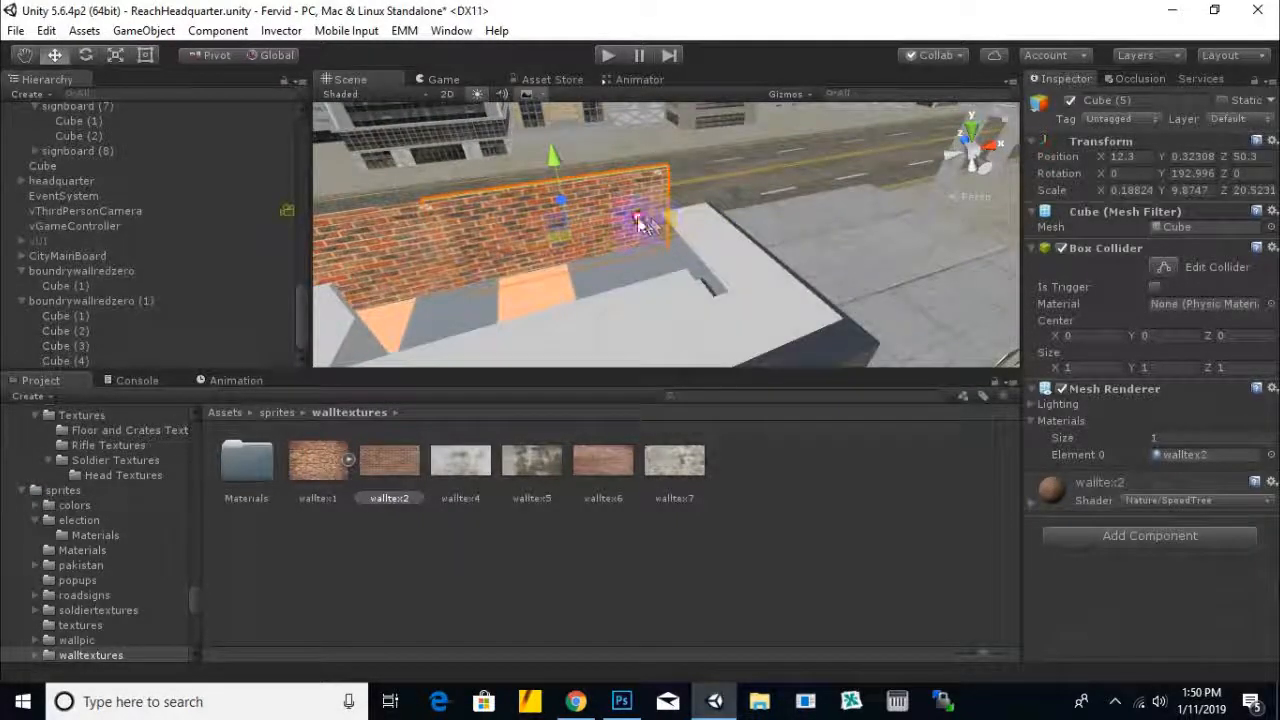
{"action": "scroll", "coordinate": [711, 206], "scroll_direction": "down", "scroll_amount": 4}
{"action": "mouse_move", "coordinate": [709, 204]}
{"action": "left_mouse_down", "text": "alt"}
{"action": "mouse_move", "coordinate": [743, 280]}
{"action": "mouse_move", "coordinate": [745, 238]}
{"action": "mouse_move", "coordinate": [702, 196]}
{"action": "left_mouse_up", "text": "alt"}
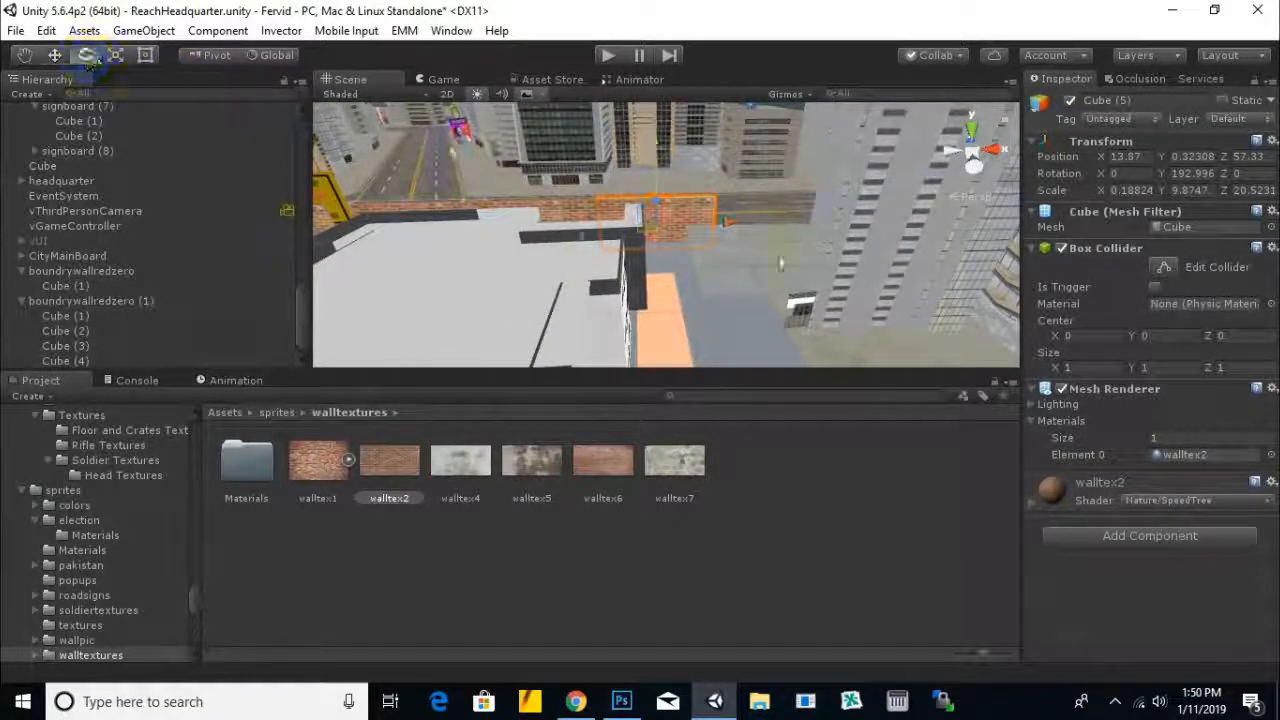
Rotate the new end panel to Y 283.488 and move it to X 23.1, Z 55.2 to turn the wall's corner
{"action": "left_click_drag", "start_coordinate": [477, 292], "coordinate": [1022, 282]}
{"action": "scroll", "coordinate": [706, 239], "scroll_direction": "up", "scroll_amount": 5}
{"action": "left_click_drag", "start_coordinate": [706, 235], "coordinate": [686, 287]}
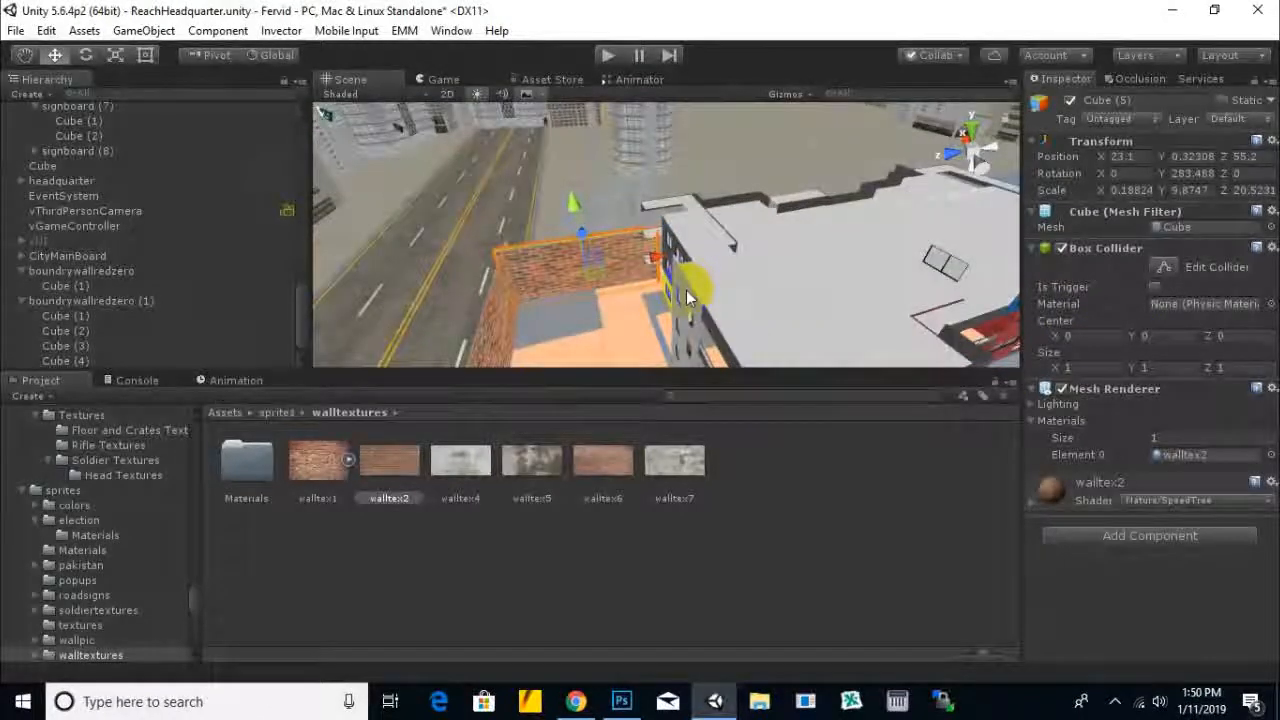
Duplicate the turned corner panel and slide the copy end to end with it along the headquarters' side
{"action": "key", "text": "ctrl+d"}
{"action": "left_click_drag", "start_coordinate": [484, 295], "coordinate": [1166, 288]}
{"action": "scroll", "coordinate": [790, 355], "scroll_direction": "up", "scroll_amount": 2}
Duplicate both turned panels together and move the copies along the same line to continue the wall
{"action": "left_click", "coordinate": [744, 338]}
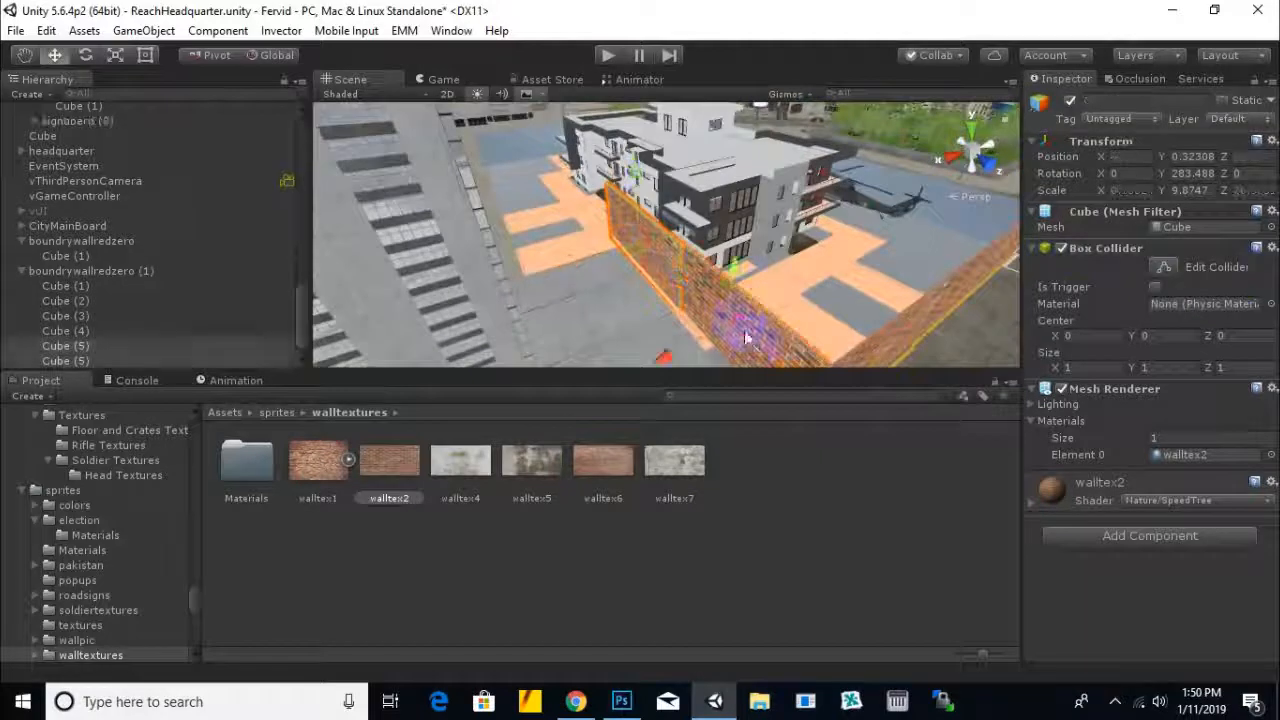
{"action": "left_click", "coordinate": [622, 257]}
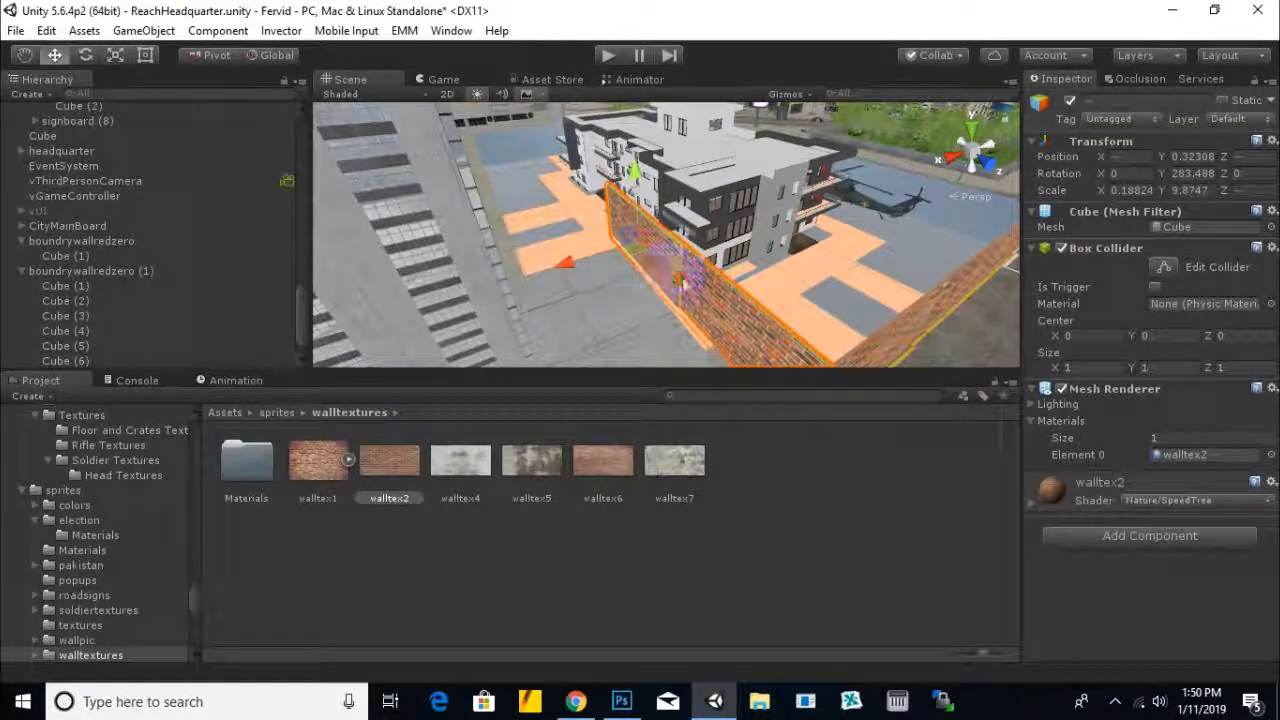
{"action": "left_click_drag", "start_coordinate": [683, 284], "coordinate": [467, 190]}
{"action": "left_click_drag", "start_coordinate": [612, 272], "coordinate": [1000, 262], "text": "alt"}
{"action": "middle_click_drag", "start_coordinate": [950, 240], "coordinate": [869, 188]}
{"action": "left_click_drag", "start_coordinate": [869, 188], "coordinate": [941, 188], "text": "alt"}
Duplicate the selected pair of panels again and extend the wall past the building's end with the copies
{"action": "key", "text": "ctrl+d"}
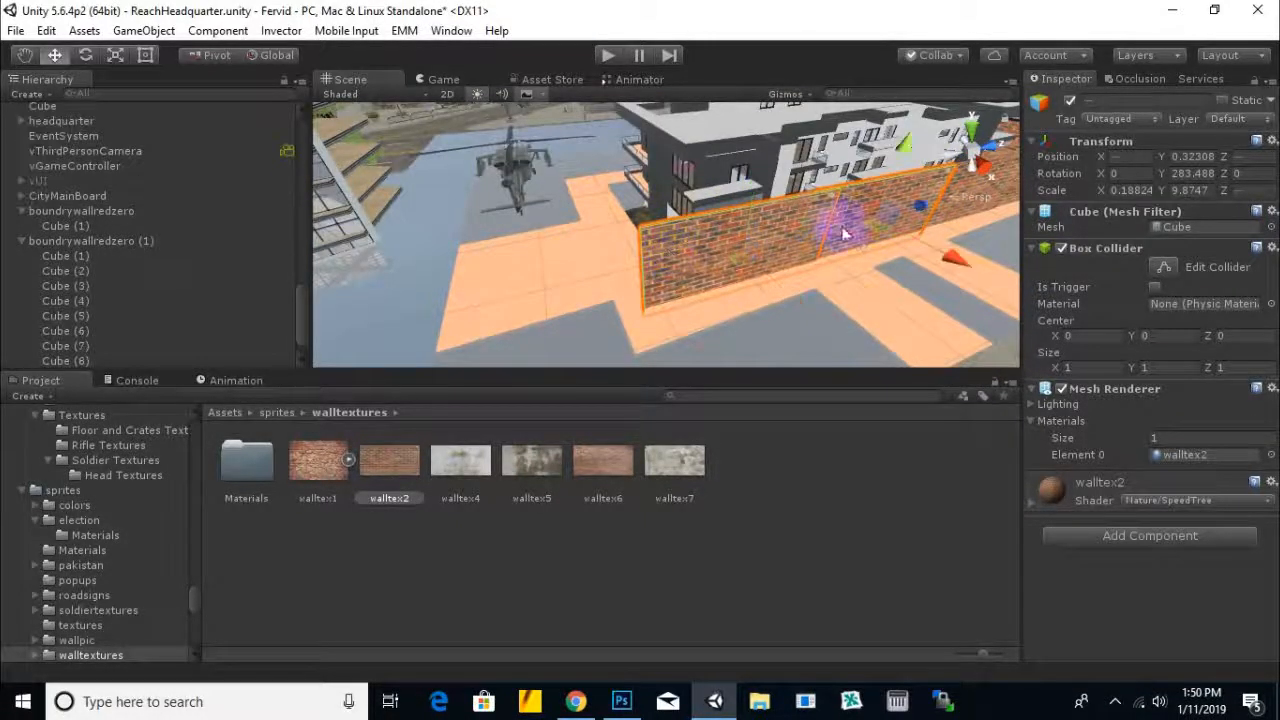
{"action": "left_click_drag", "start_coordinate": [924, 214], "coordinate": [721, 301]}
{"action": "scroll", "coordinate": [722, 301], "scroll_direction": "down", "scroll_amount": 3}
{"action": "middle_click_drag", "start_coordinate": [728, 300], "coordinate": [939, 263]}
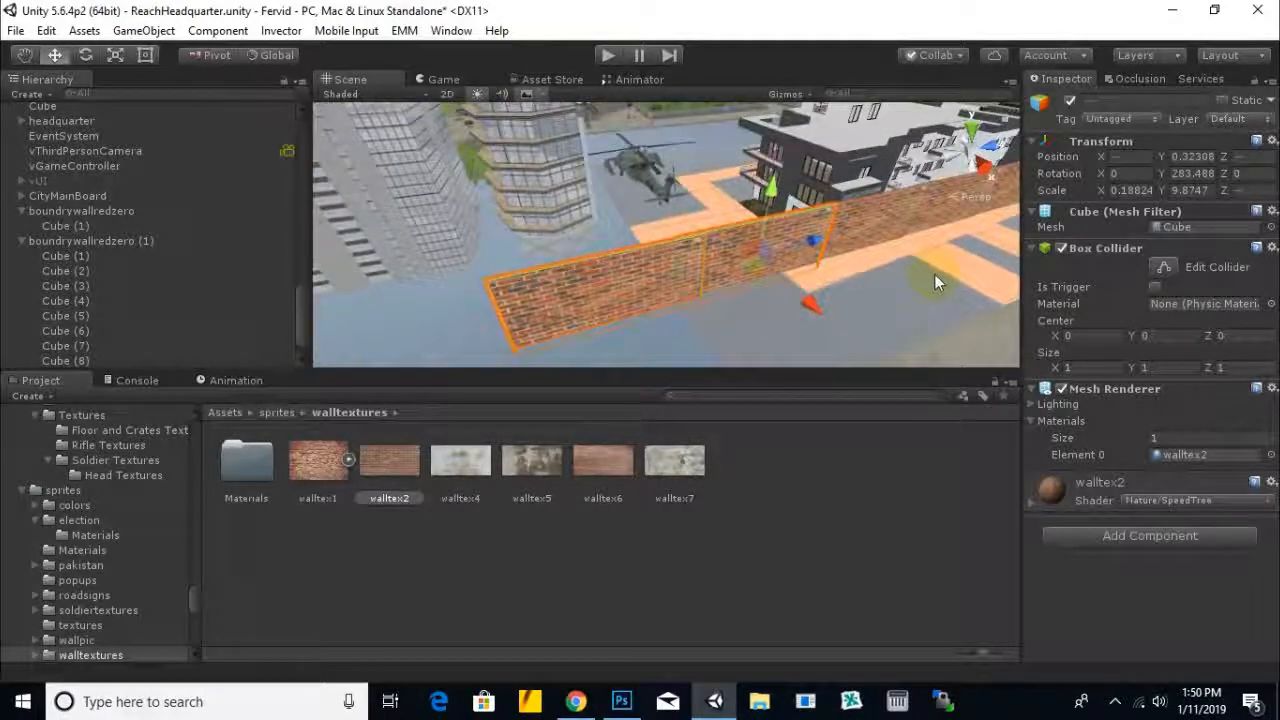
Duplicate the outer pair of panels once more, shift the copies, and delete the two surplus panels
{"action": "key", "text": "ctrl+d"}
{"action": "left_click_drag", "start_coordinate": [811, 307], "coordinate": [709, 301]}
{"action": "left_click", "coordinate": [621, 285]}
{"action": "key", "text": "Delete"}
{"action": "left_click", "coordinate": [610, 219]}
{"action": "key", "text": "Delete"}
Rotate the spare panel to Y 370.605 and place it at about X 97.7, Z 28.9 to form the next corner
{"action": "left_click", "coordinate": [727, 205]}
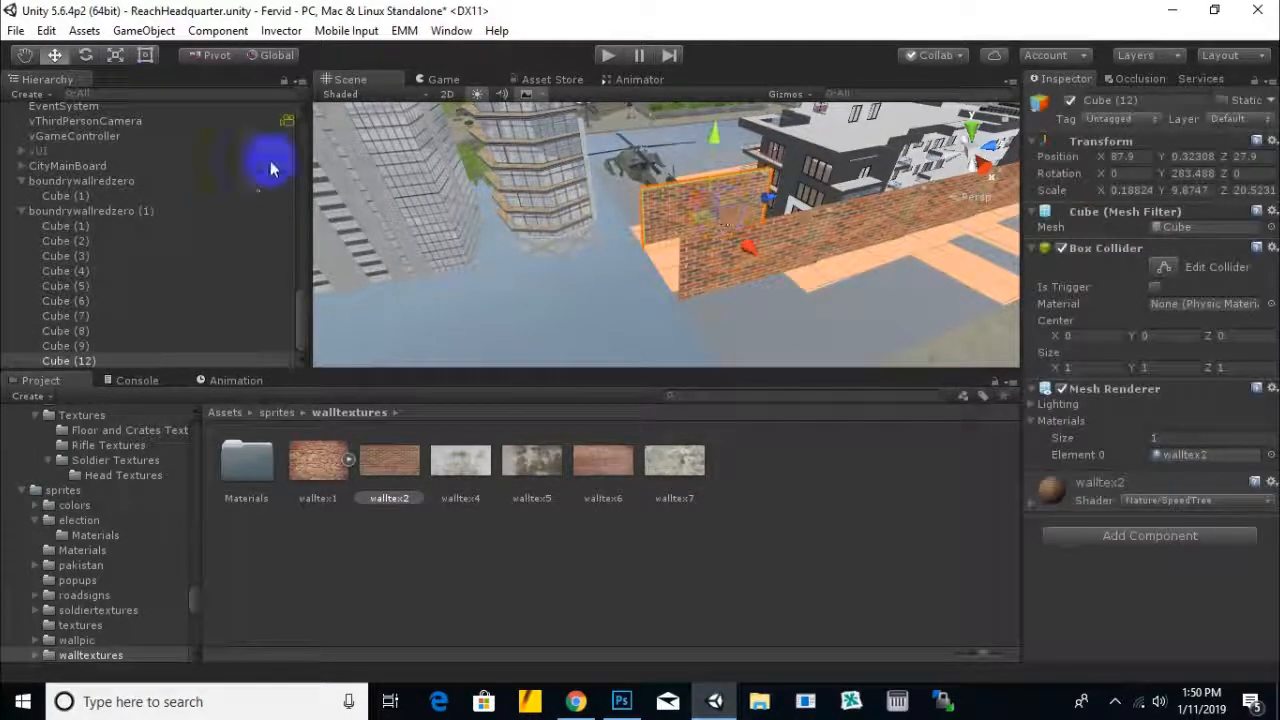
{"action": "left_click", "coordinate": [115, 55]}
{"action": "left_click_drag", "start_coordinate": [737, 262], "coordinate": [484, 270]}
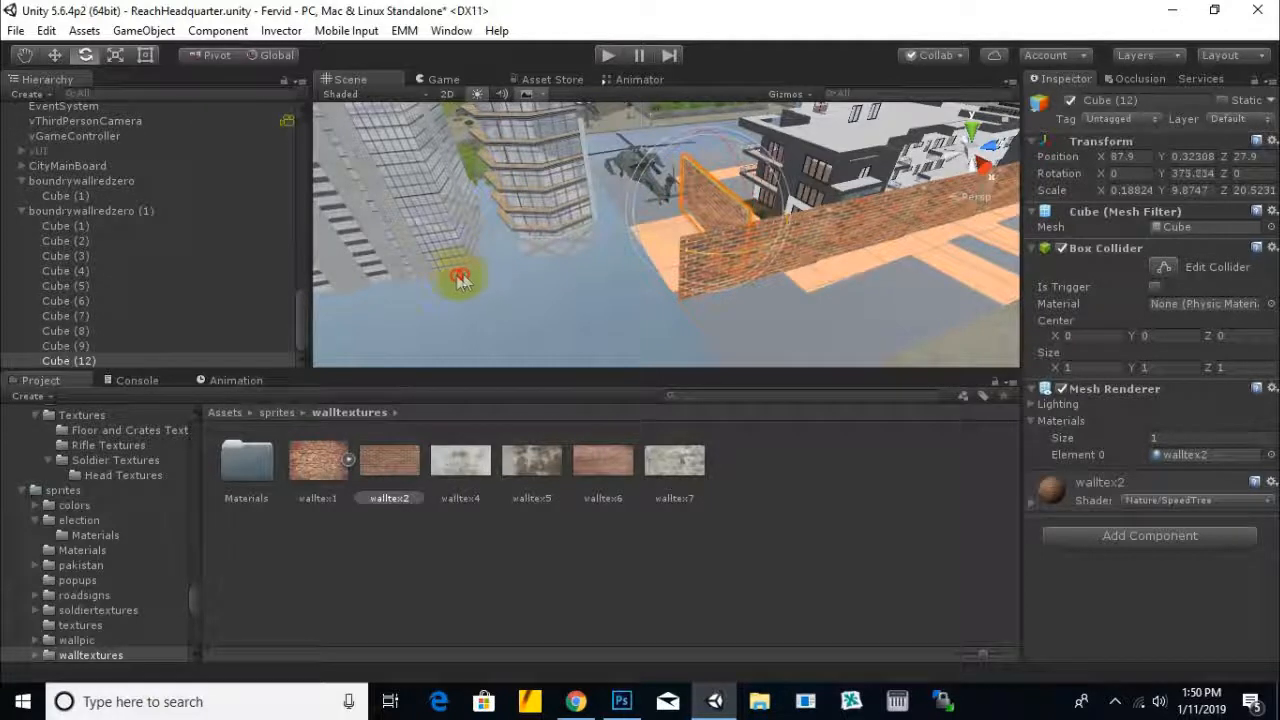
{"action": "left_click_drag", "start_coordinate": [632, 234], "coordinate": [577, 251]}
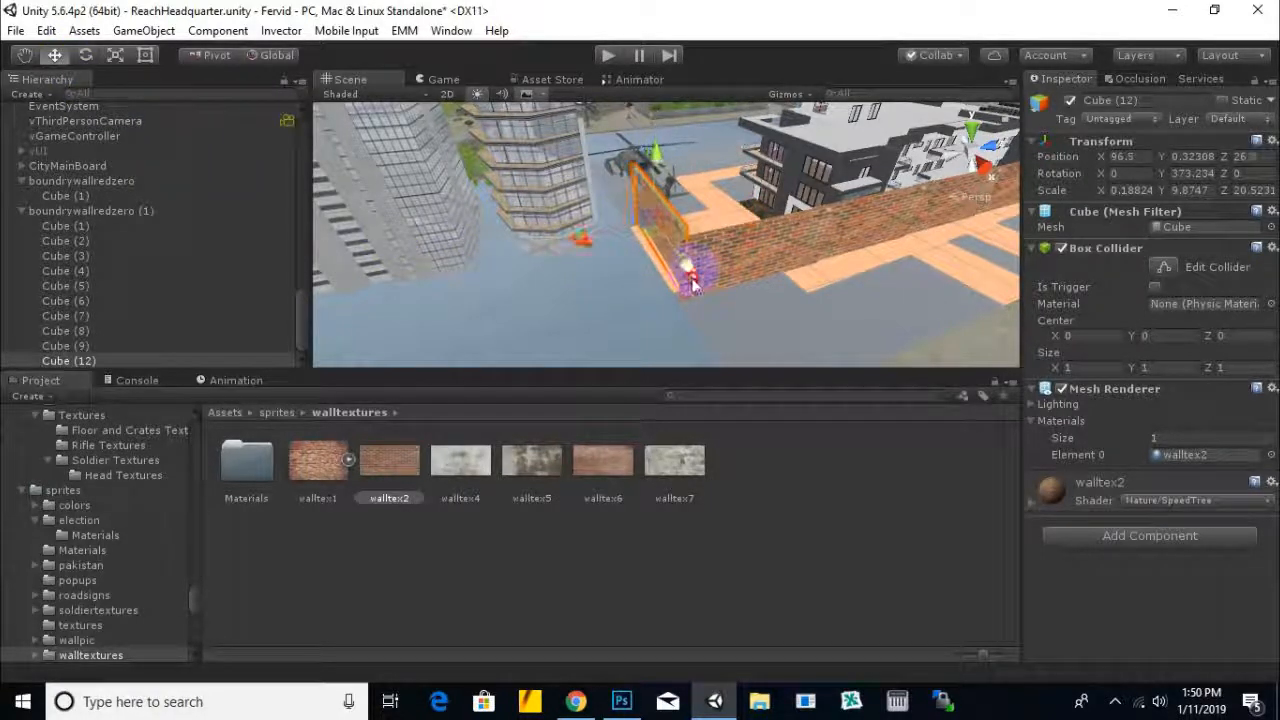
{"action": "left_click_drag", "start_coordinate": [583, 256], "coordinate": [577, 257]}
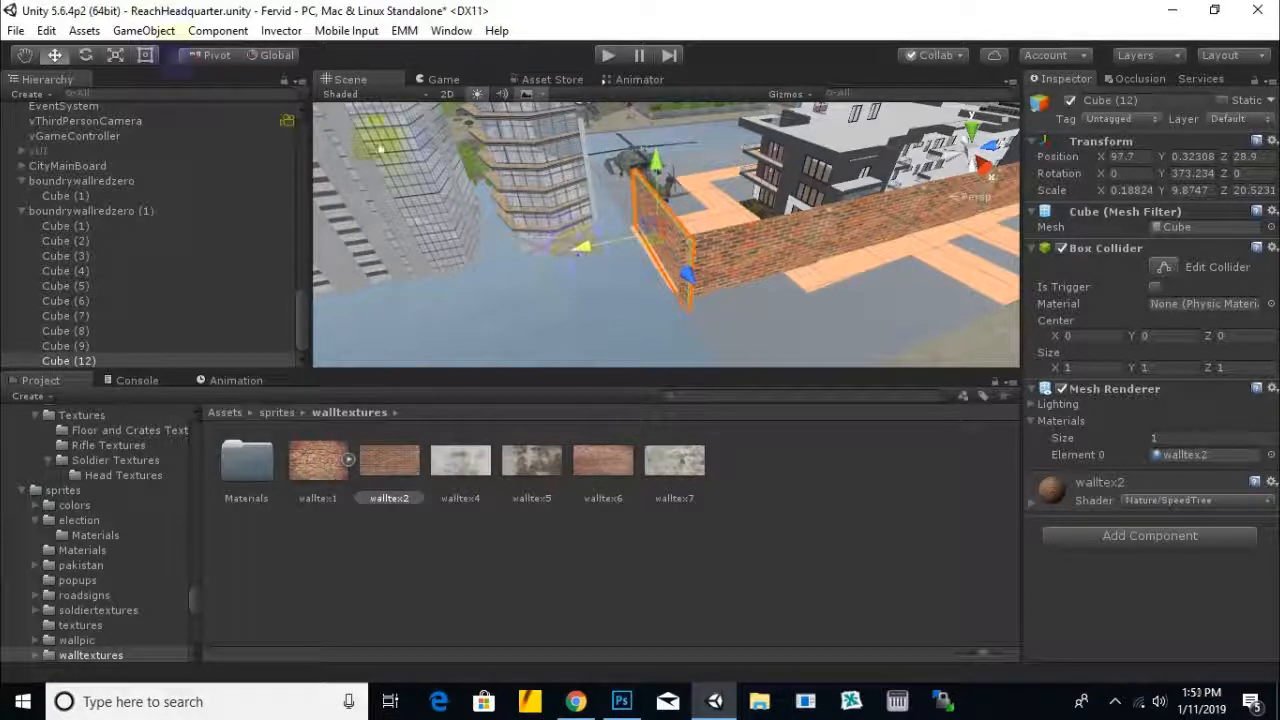
{"action": "left_click_drag", "start_coordinate": [707, 283], "coordinate": [709, 278]}
{"action": "left_click", "coordinate": [54, 65]}
Duplicate the corner panel twice and line the copies up behind the helicopter, the last one at X 89.6, Z -7.7
{"action": "left_click_drag", "start_coordinate": [814, 280], "coordinate": [678, 231], "text": "alt"}
{"action": "key", "text": "ctrl+d"}
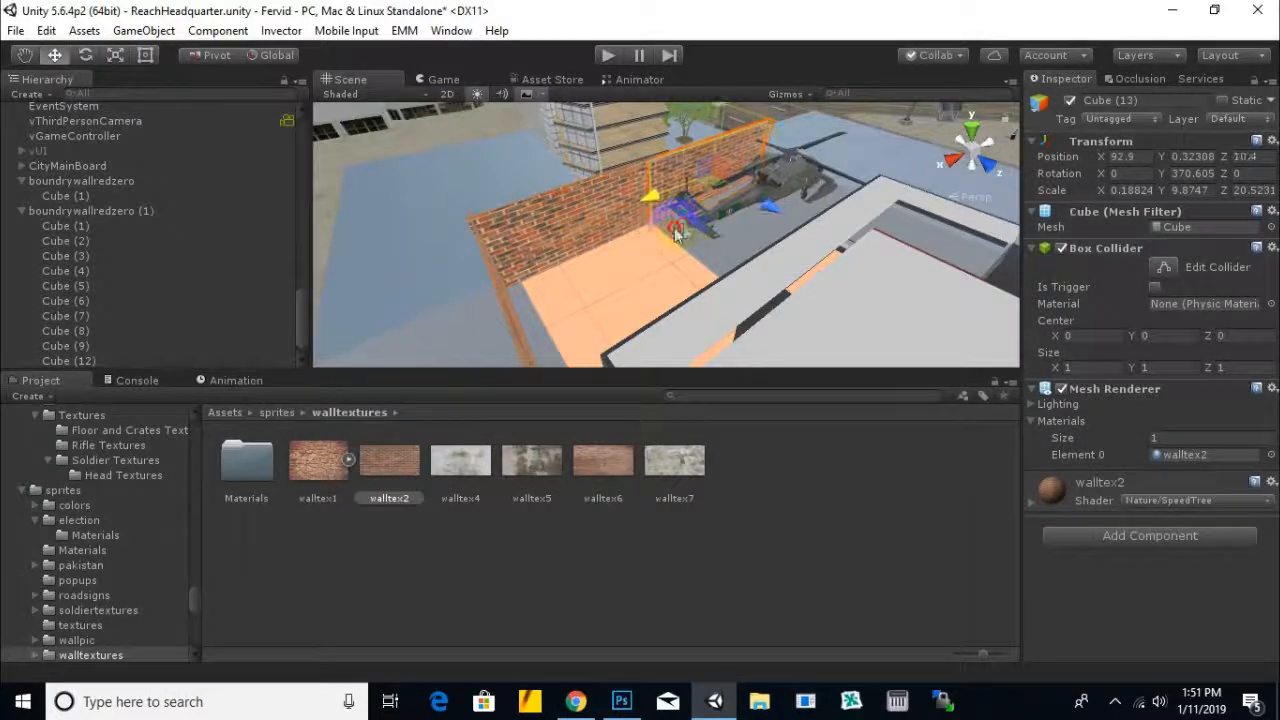
{"action": "scroll", "coordinate": [678, 231], "scroll_direction": "up", "scroll_amount": 3}
{"action": "middle_click_drag", "start_coordinate": [678, 231], "coordinate": [543, 292]}
{"action": "key", "text": "ctrl+d"}
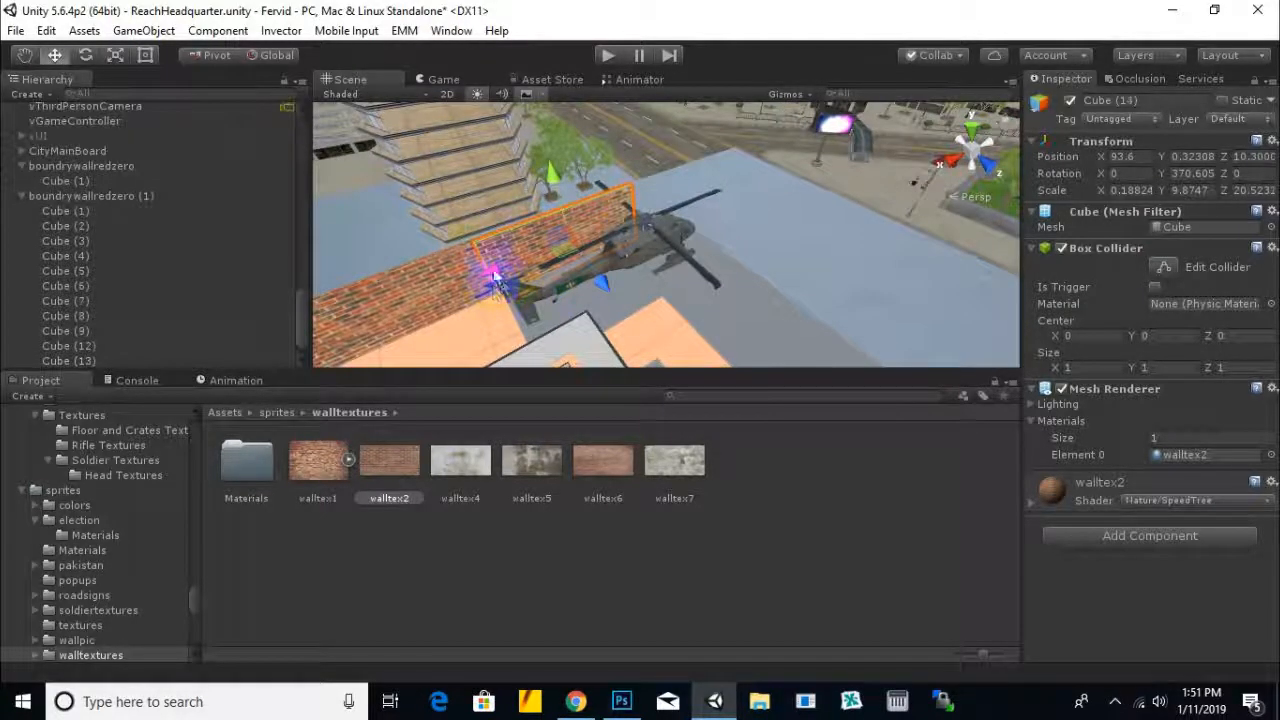
{"action": "left_click_drag", "start_coordinate": [483, 278], "coordinate": [720, 222]}
Try to extend the wall behind the helicopter with one more duplicated panel at X 85.9, Z -24.4
{"action": "key", "text": "ctrl+d"}
{"action": "scroll", "coordinate": [724, 252], "scroll_direction": "down", "scroll_amount": 3}
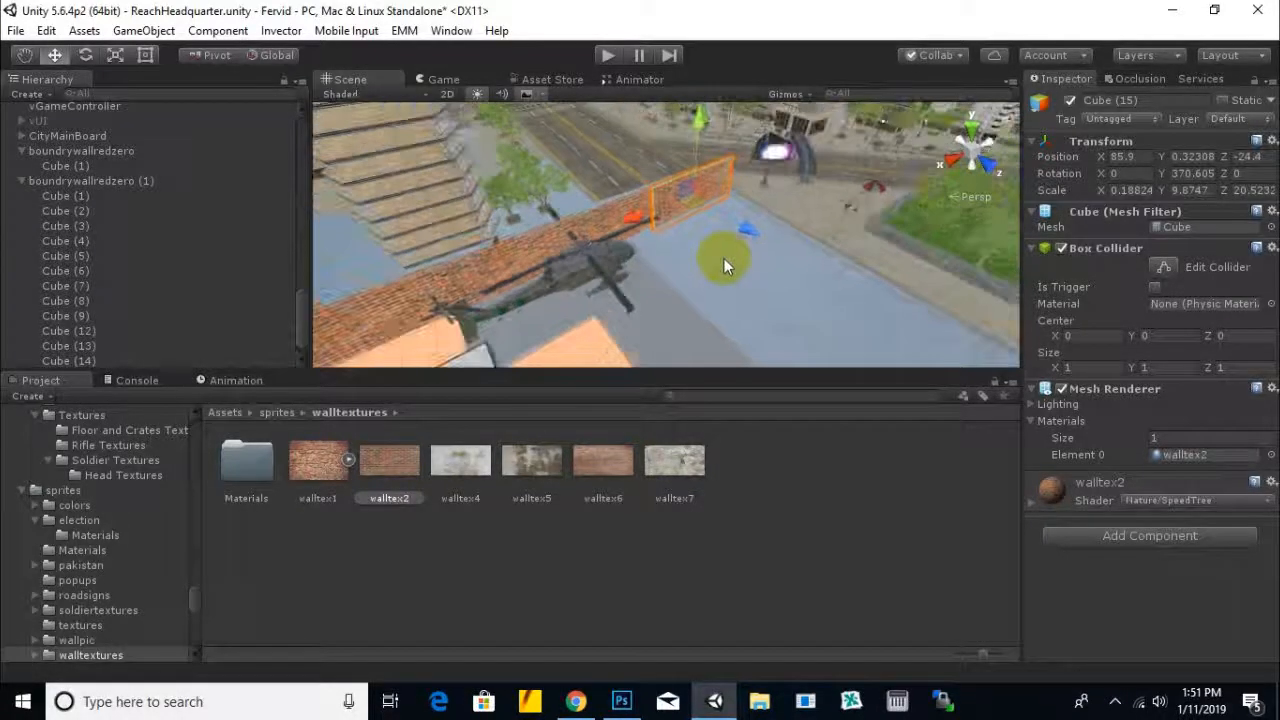
{"action": "middle_click_drag", "start_coordinate": [724, 258], "coordinate": [816, 245]}
{"action": "scroll", "coordinate": [820, 243], "scroll_direction": "down", "scroll_amount": 1}
{"action": "left_click_drag", "start_coordinate": [820, 243], "coordinate": [510, 335], "text": "alt"}
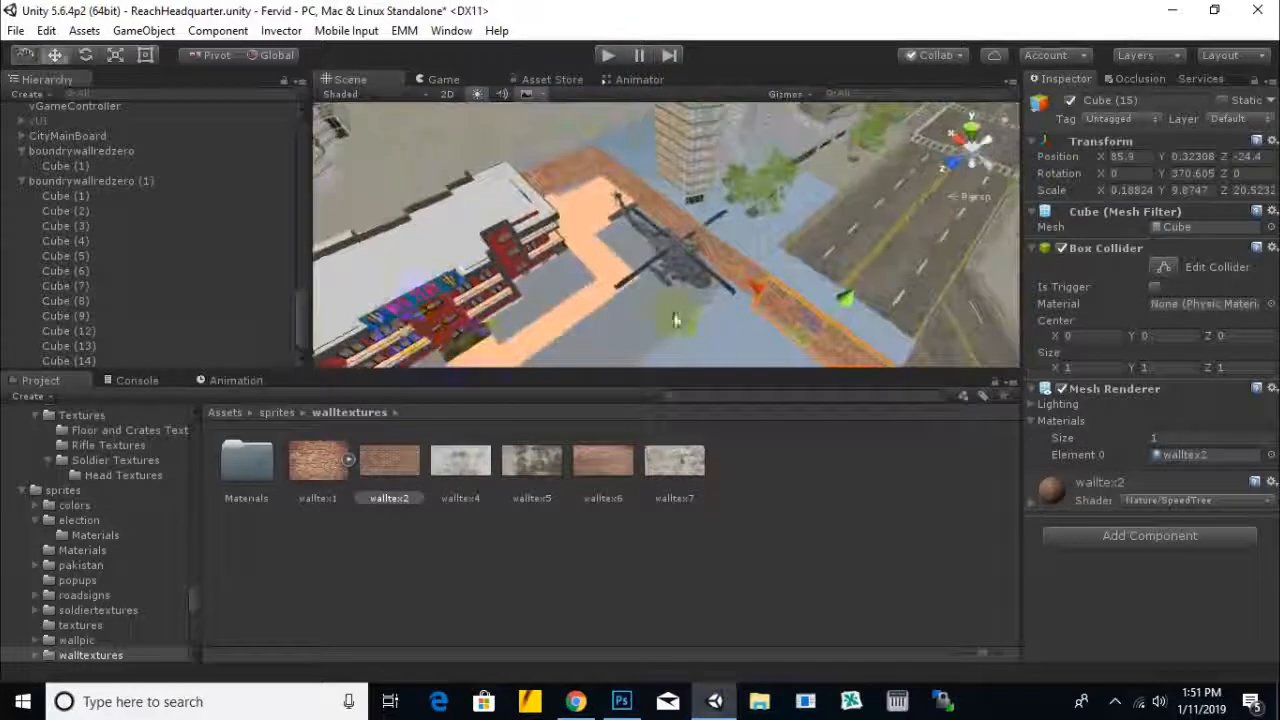
{"action": "middle_click_drag", "start_coordinate": [677, 318], "coordinate": [579, 240]}
{"action": "left_click", "coordinate": [579, 238]}
{"action": "left_click_drag", "start_coordinate": [651, 249], "coordinate": [711, 236], "text": "alt"}
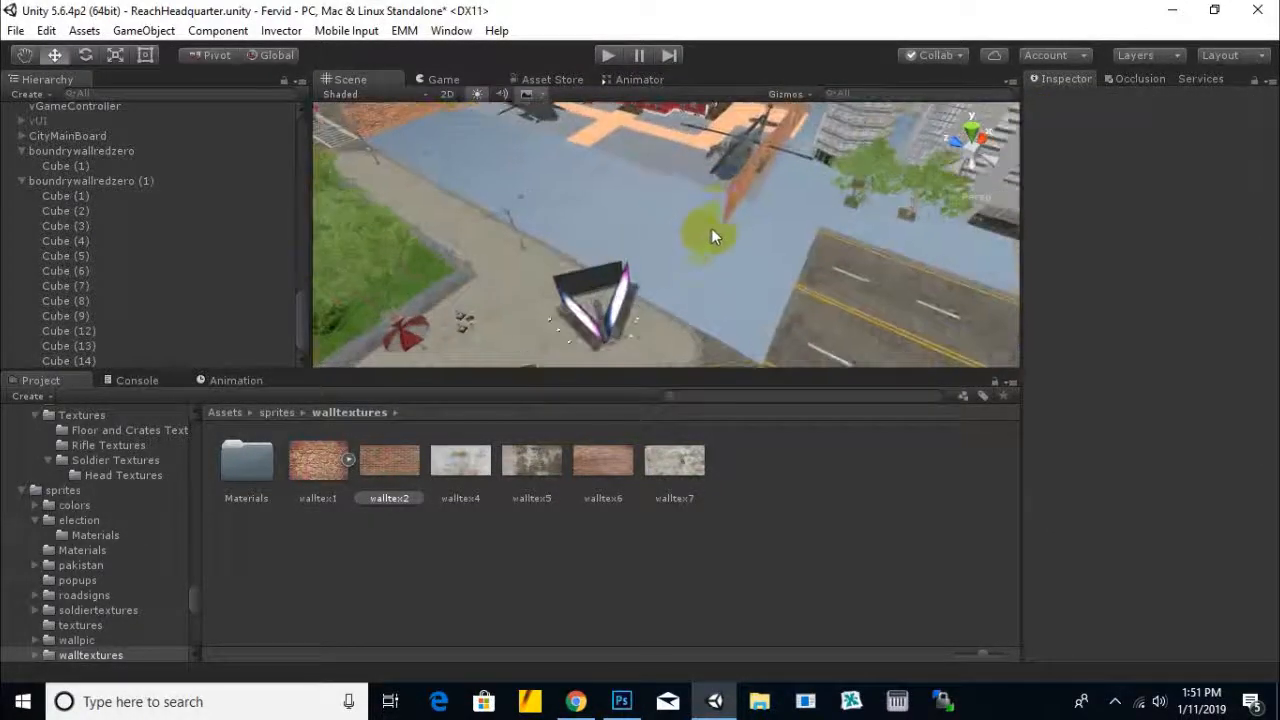
Slide the end panel behind the helicopter back toward its neighbour, to X 91.8, Z 2.1
{"action": "left_click", "coordinate": [732, 216]}
{"action": "left_click_drag", "start_coordinate": [900, 244], "coordinate": [715, 228], "text": "alt"}
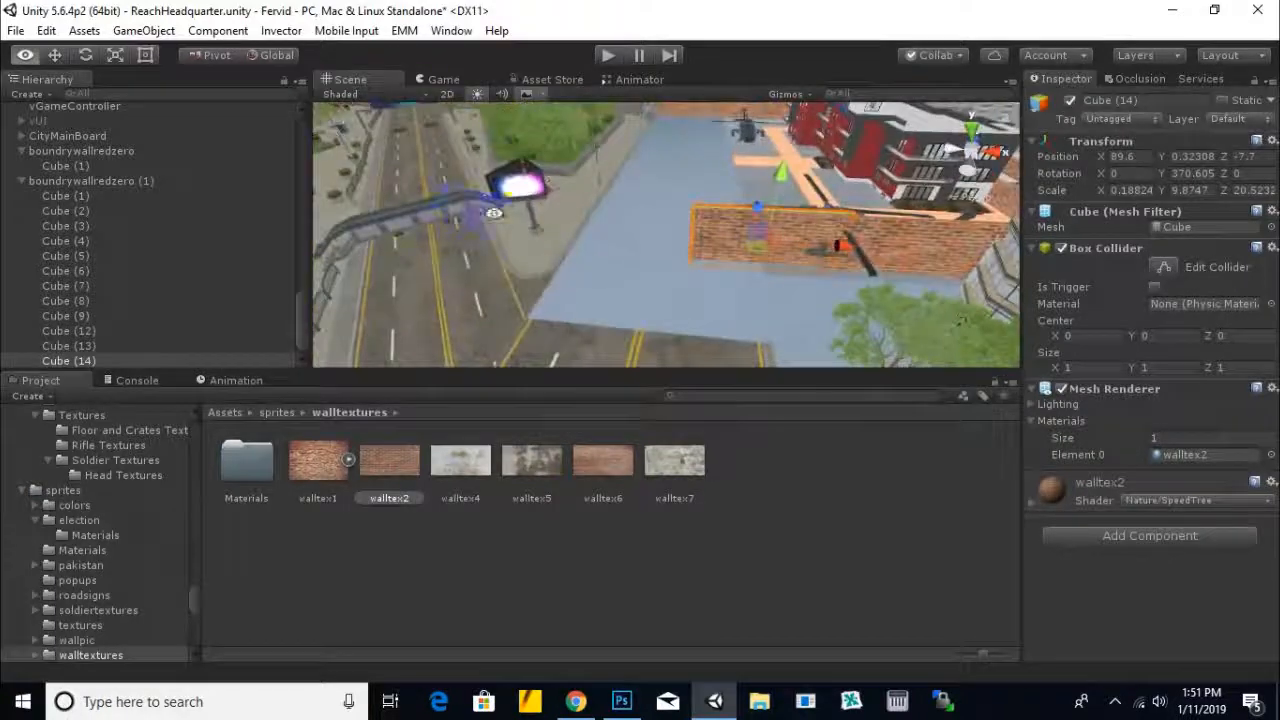
{"action": "middle_click_drag", "start_coordinate": [722, 230], "coordinate": [678, 246]}
{"action": "left_click_drag", "start_coordinate": [787, 272], "coordinate": [884, 280]}
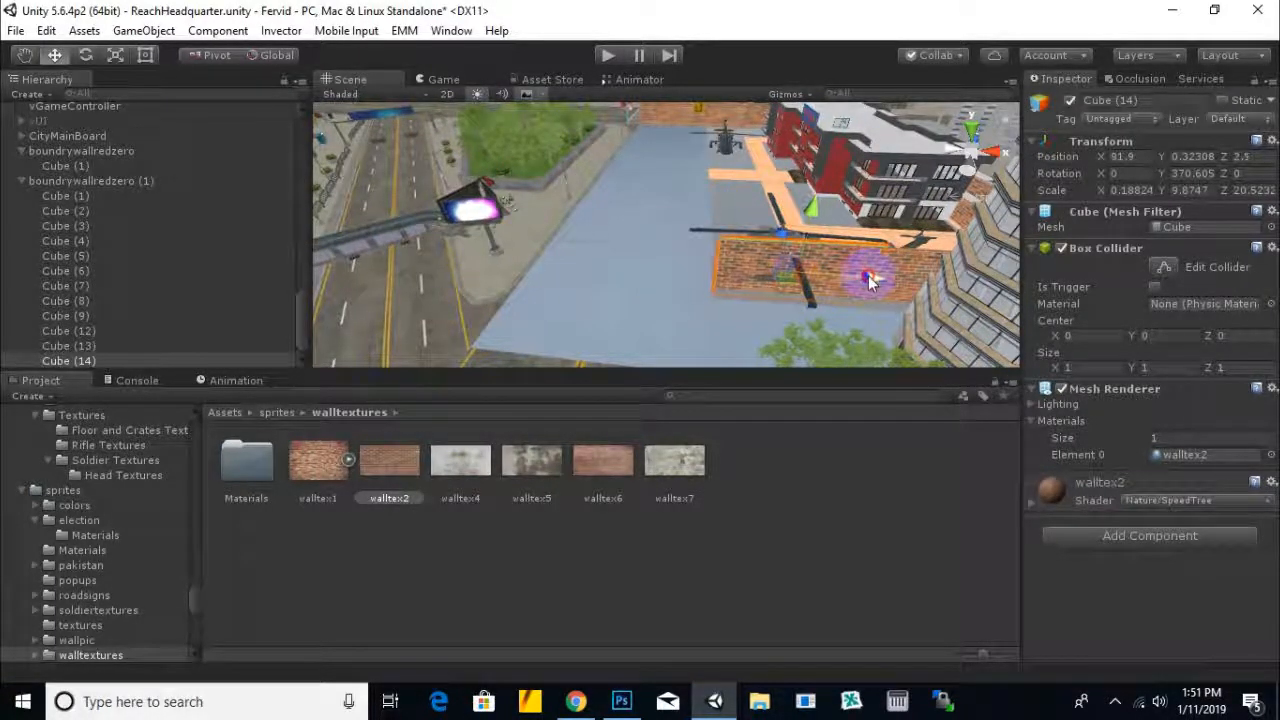
{"action": "left_click_drag", "start_coordinate": [620, 284], "coordinate": [1094, 320], "text": "alt"}
{"action": "scroll", "coordinate": [779, 212], "scroll_direction": "up", "scroll_amount": 3}
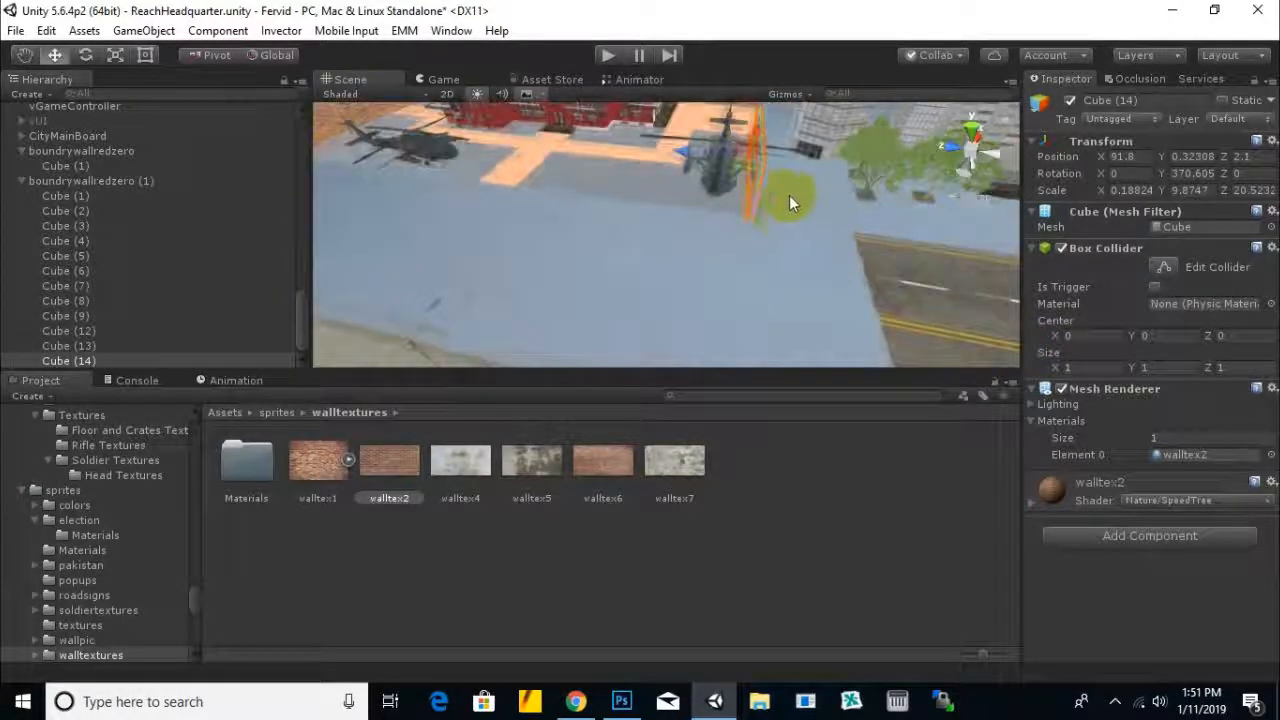
Move the uh60 helicopter away from the brick wall to X -19.62, Z -38.44 so its rotor clears the panels
{"action": "middle_click_drag", "start_coordinate": [779, 212], "coordinate": [771, 282]}
{"action": "scroll", "coordinate": [772, 277], "scroll_direction": "up", "scroll_amount": 6}
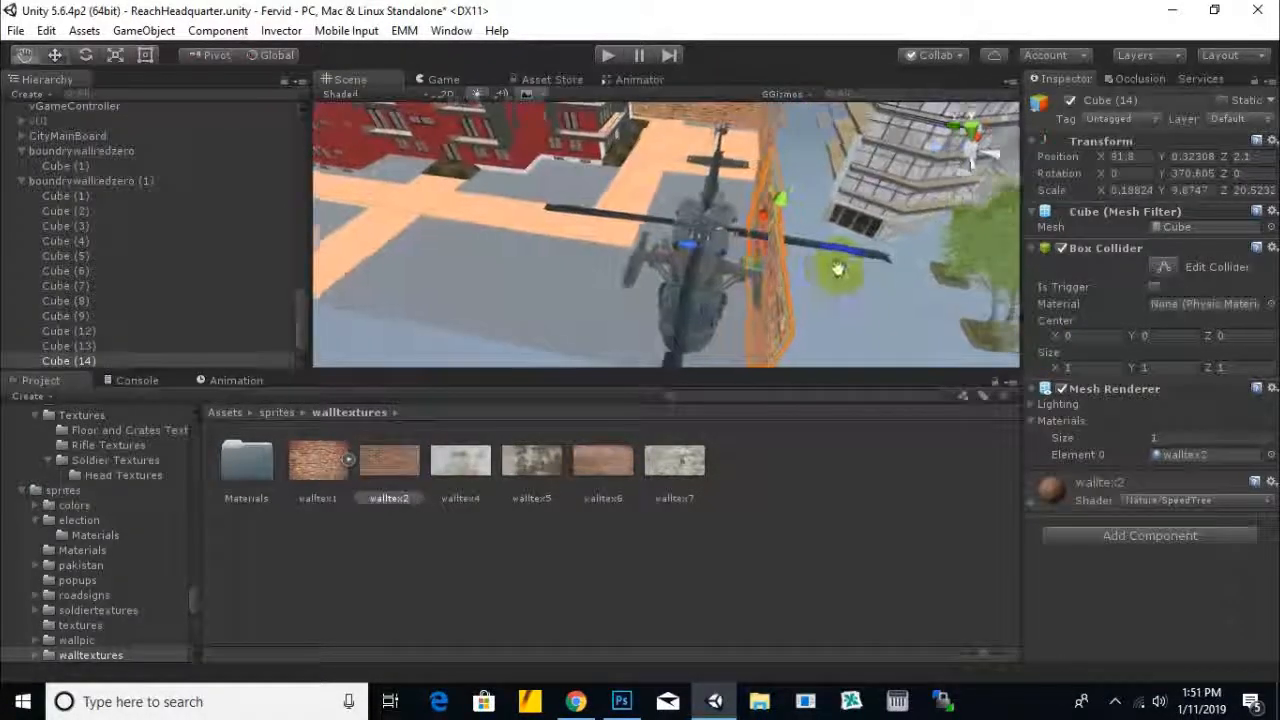
{"action": "scroll", "coordinate": [687, 240], "scroll_direction": "up", "scroll_amount": 1}
{"action": "left_click_drag", "start_coordinate": [680, 250], "coordinate": [551, 191]}
{"action": "key", "text": "ctrl+z"}
{"action": "right_click_drag", "start_coordinate": [487, 115], "coordinate": [717, 256]}
{"action": "left_click", "coordinate": [717, 256]}
{"action": "left_click_drag", "start_coordinate": [717, 256], "coordinate": [508, 254]}
{"action": "right_click_drag", "start_coordinate": [508, 254], "coordinate": [662, 156]}
{"action": "right_click_drag", "start_coordinate": [893, 280], "coordinate": [820, 206]}
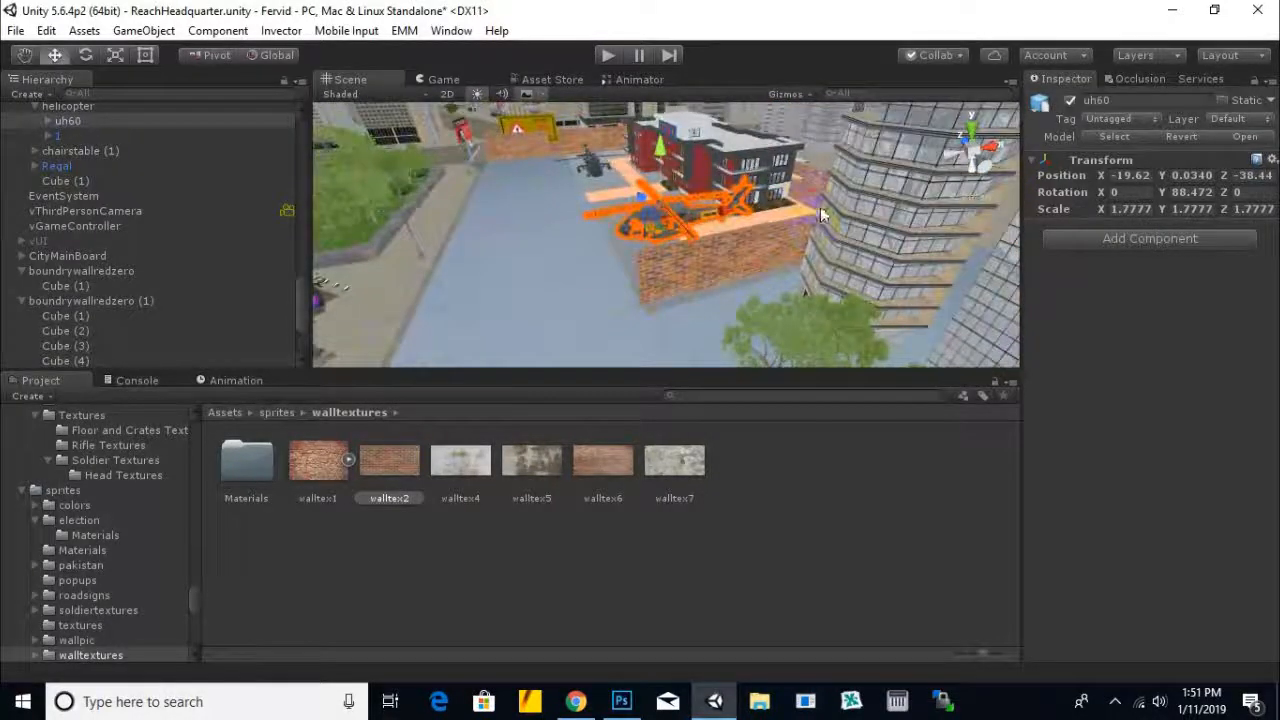
Select the adjoining panels of the long wall beside the headquarters, duplicate them and move the copies to the opposite side of the lot
{"action": "left_click", "coordinate": [816, 200]}
{"action": "middle_click_drag", "start_coordinate": [812, 195], "coordinate": [835, 272]}
{"action": "right_click_drag", "start_coordinate": [835, 272], "coordinate": [609, 120]}
{"action": "left_click", "coordinate": [897, 244], "text": "shift"}
{"action": "left_click", "coordinate": [438, 220]}
{"action": "left_click", "coordinate": [681, 184], "text": "shift"}
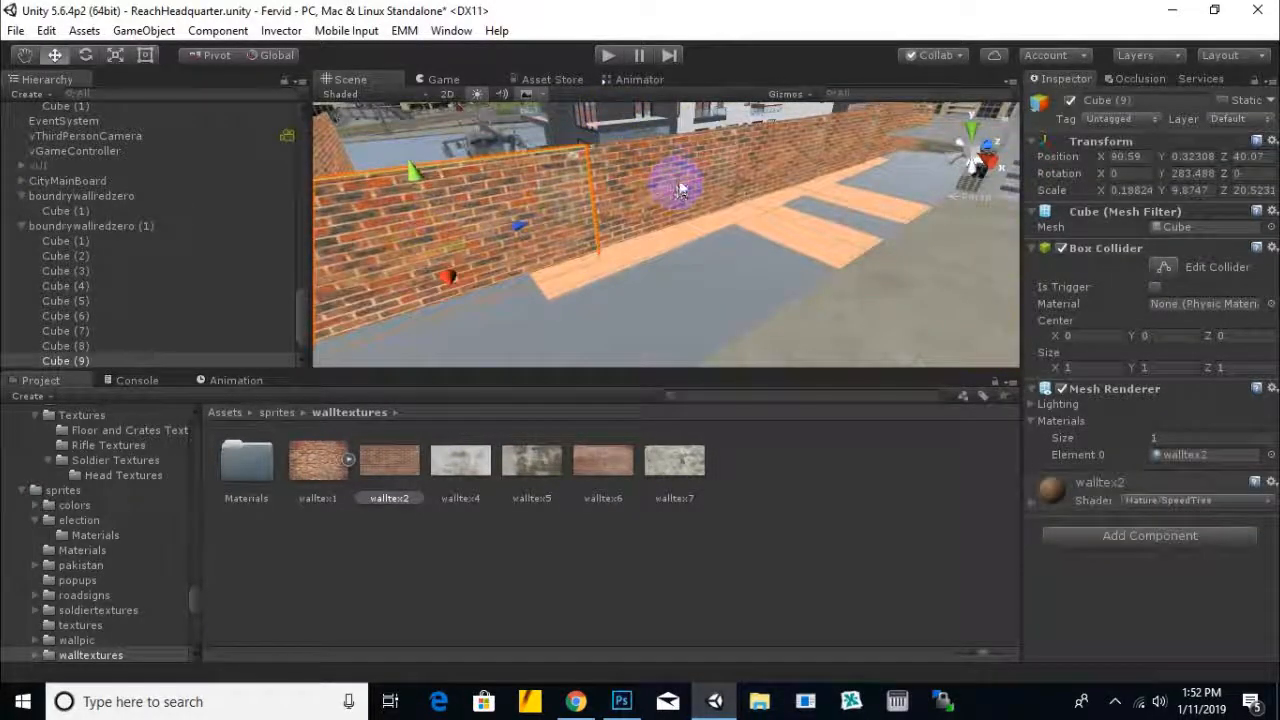
{"action": "left_click", "coordinate": [786, 160], "text": "shift"}
{"action": "left_click", "coordinate": [863, 143], "text": "shift"}
{"action": "right_click_drag", "start_coordinate": [817, 206], "coordinate": [796, 298]}
{"action": "key", "text": "ctrl+d"}
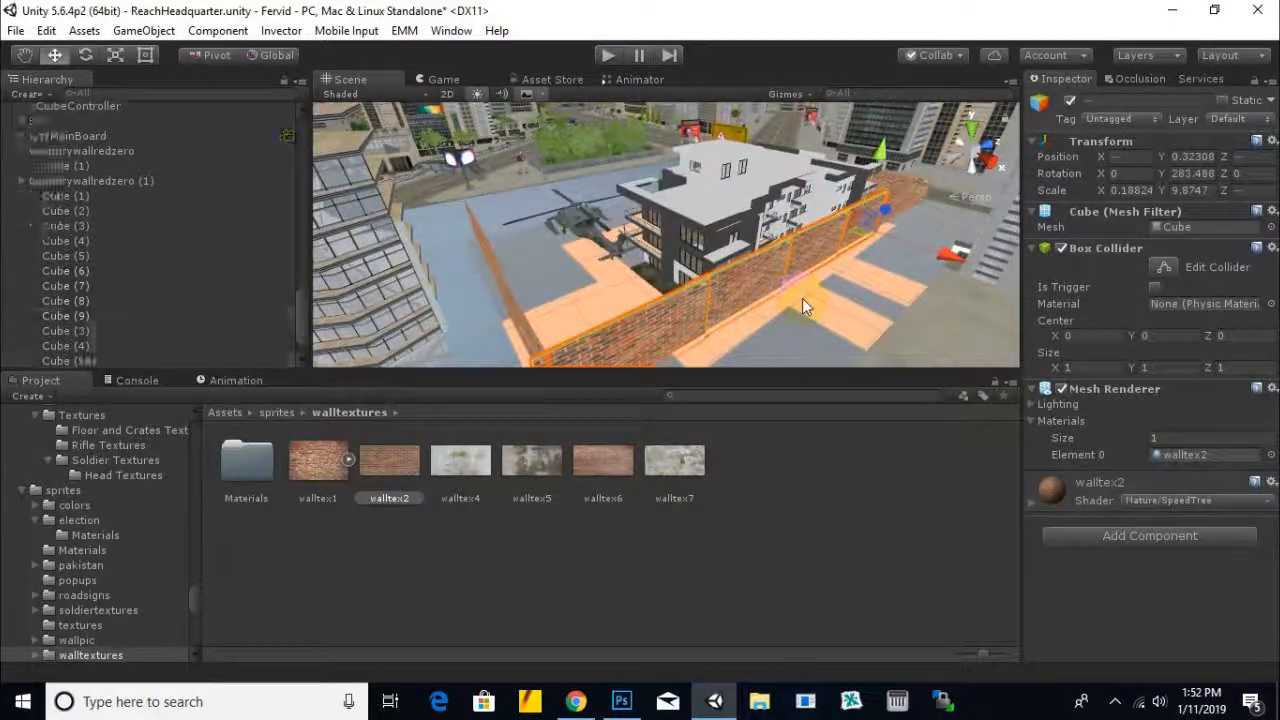
{"action": "left_click_drag", "start_coordinate": [952, 254], "coordinate": [587, 230]}
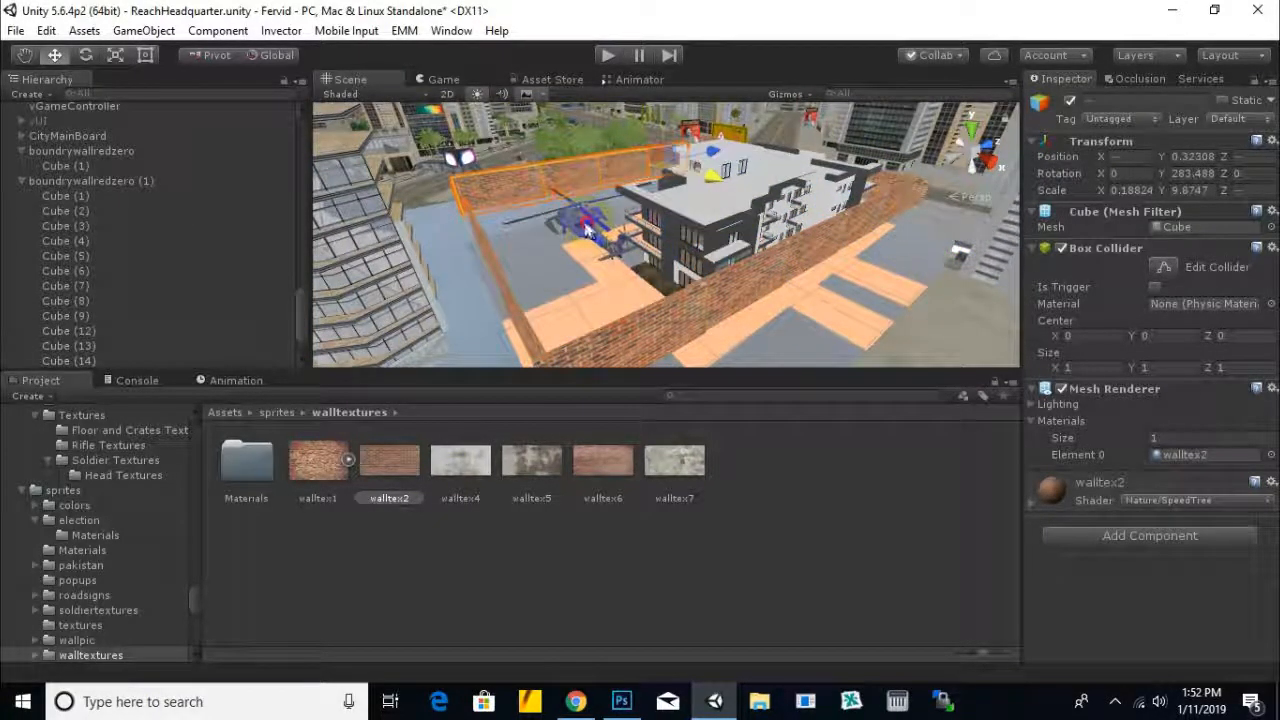
Shift the copied row of panels to line it up with the lot's edge beside the park
{"action": "left_click_drag", "start_coordinate": [640, 262], "coordinate": [1080, 252], "text": "alt"}
{"action": "scroll", "coordinate": [485, 240], "scroll_direction": "up", "scroll_amount": 3}
{"action": "middle_click_drag", "start_coordinate": [485, 240], "coordinate": [479, 213]}
{"action": "left_click_drag", "start_coordinate": [580, 160], "coordinate": [537, 173]}
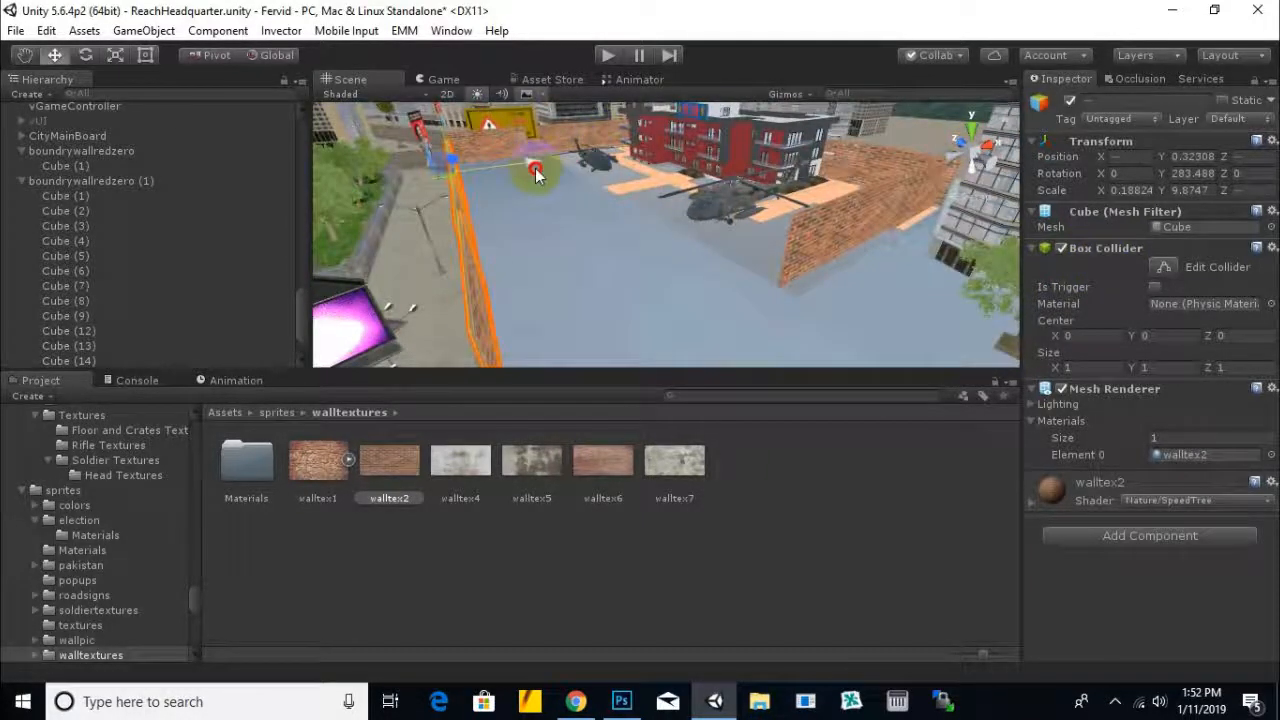
Delete the two surplus panels that extend past the yellow danger sign into the street
{"action": "left_click_drag", "start_coordinate": [552, 260], "coordinate": [585, 205], "text": "alt"}
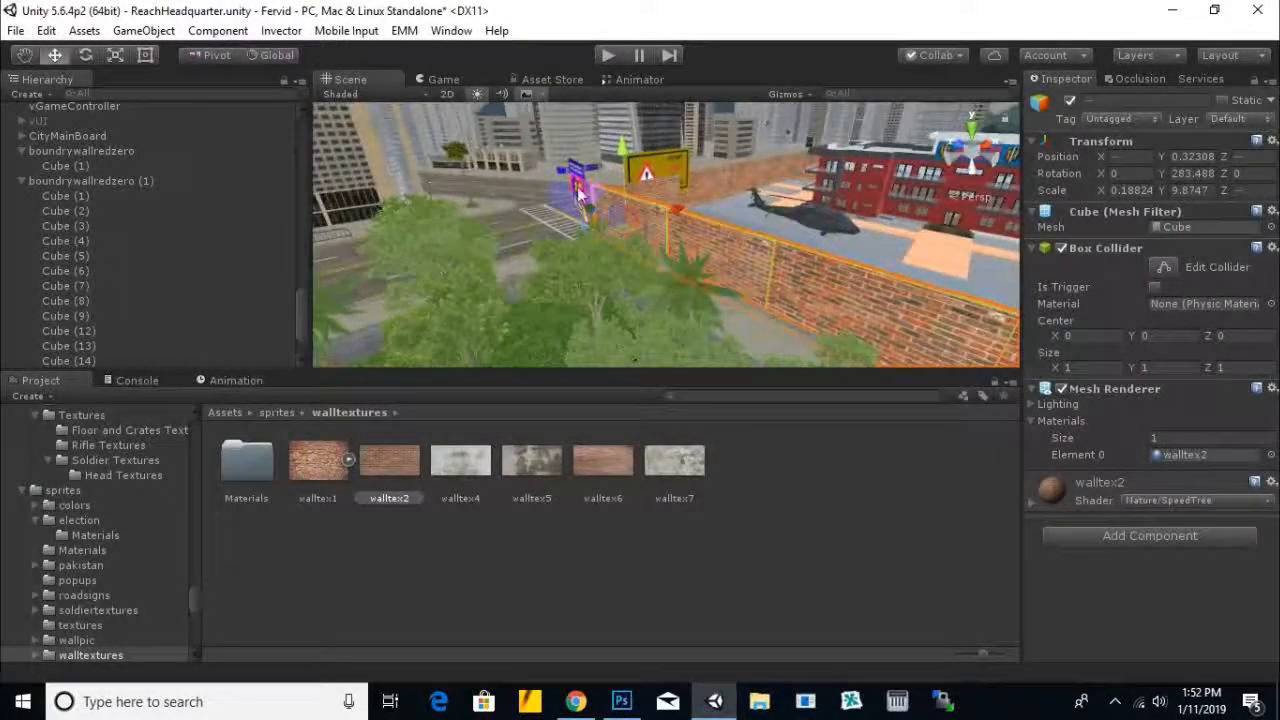
{"action": "left_click", "coordinate": [585, 205]}
{"action": "key", "text": "Delete"}
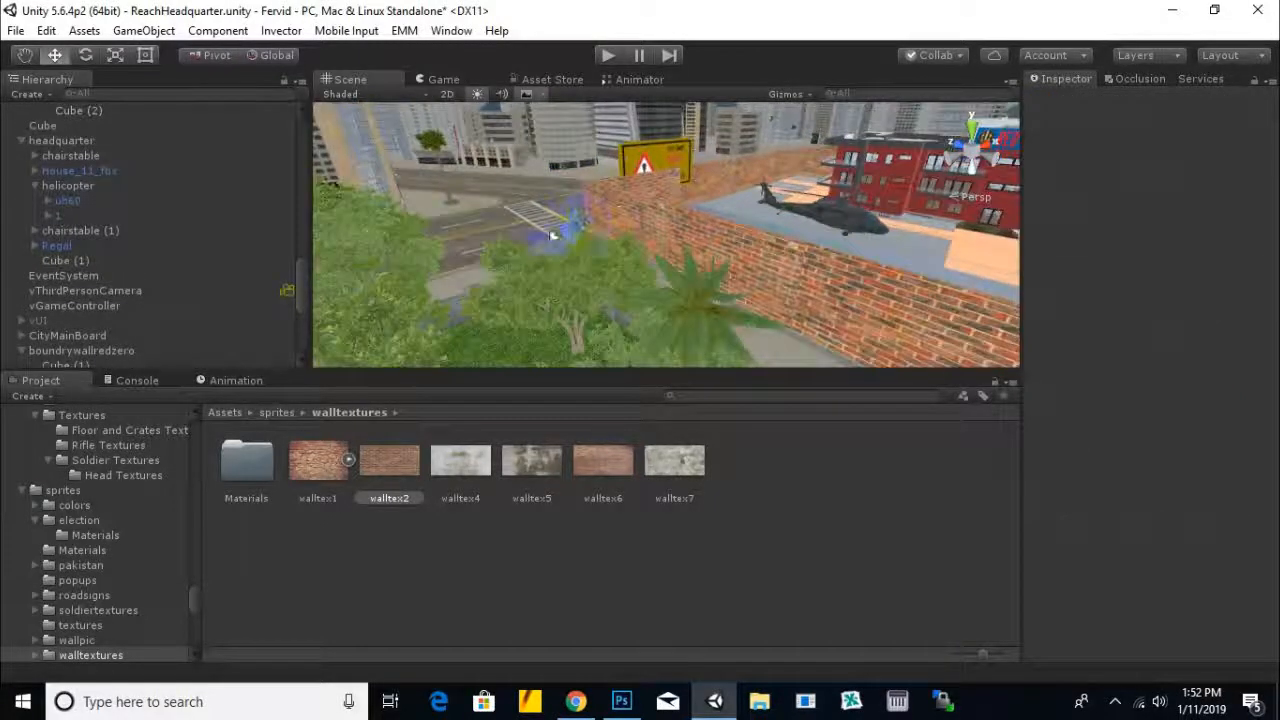
{"action": "left_click", "coordinate": [567, 220]}
{"action": "key", "text": "Delete"}
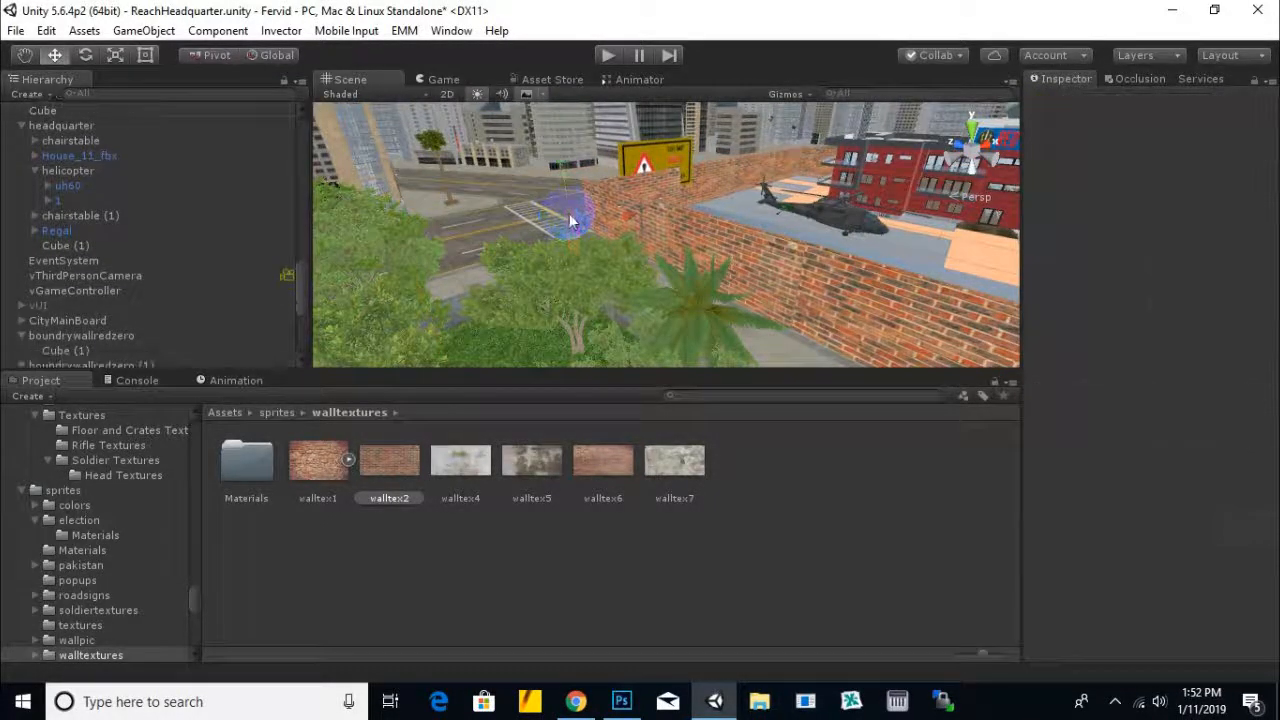
Duplicate the near end panel of the park-side wall and extend the wall along the lot's edge to X 78.9, Z -34.4
{"action": "left_click_drag", "start_coordinate": [741, 238], "coordinate": [563, 311], "text": "alt"}
{"action": "middle_click_drag", "start_coordinate": [563, 311], "coordinate": [610, 238]}
{"action": "scroll", "coordinate": [685, 208], "scroll_direction": "down", "scroll_amount": 2}
{"action": "scroll", "coordinate": [610, 238], "scroll_direction": "down", "scroll_amount": 5}
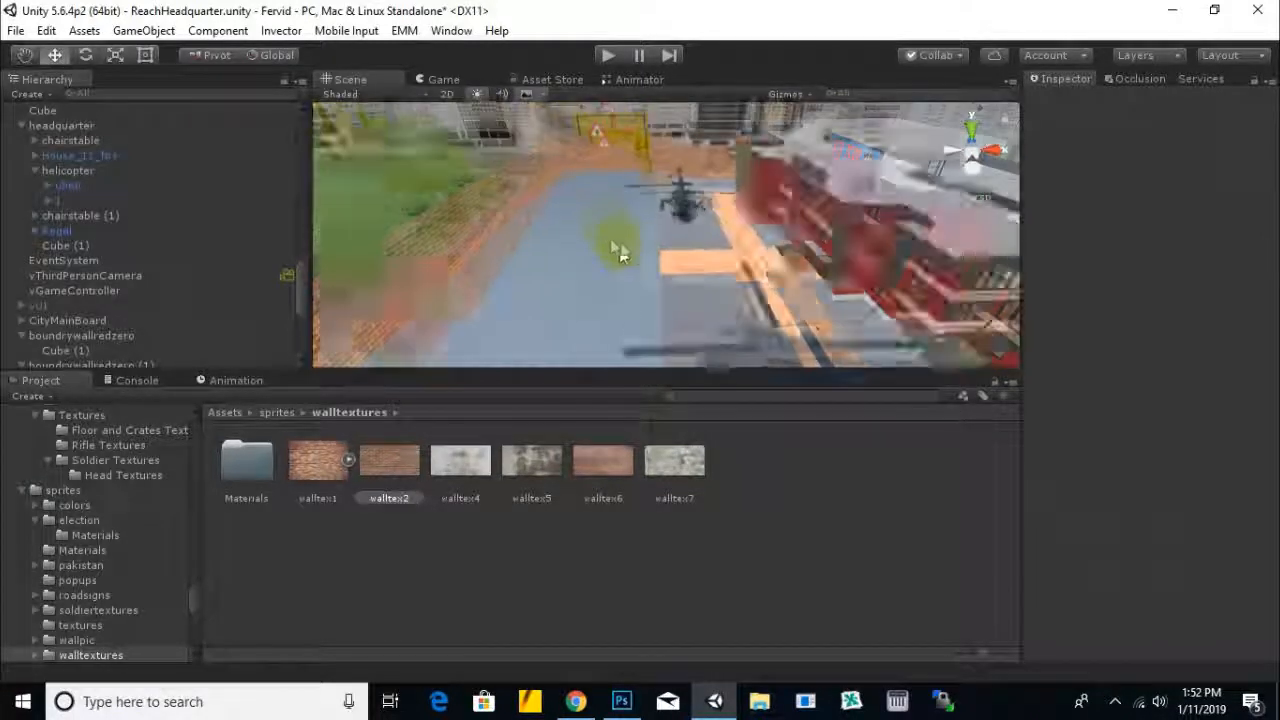
{"action": "left_click_drag", "start_coordinate": [632, 275], "coordinate": [619, 240], "text": "alt"}
{"action": "left_click", "coordinate": [578, 212]}
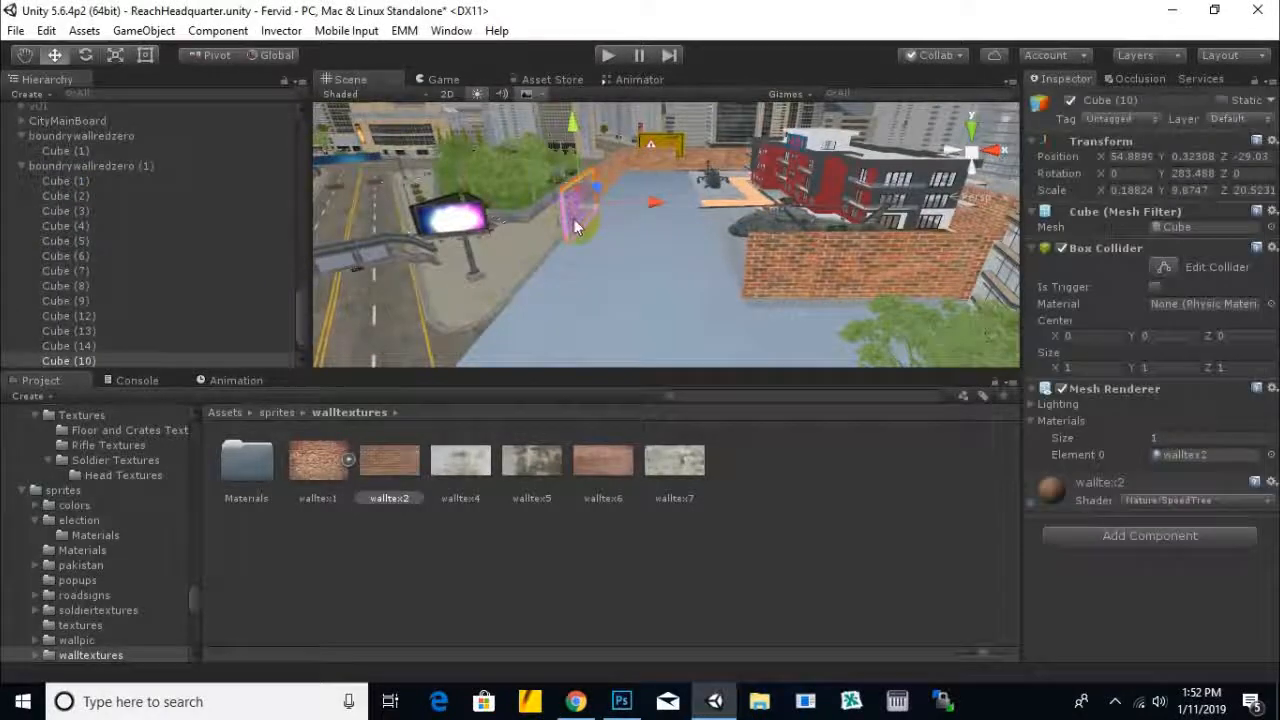
{"action": "key", "text": "ctrl+d"}
{"action": "left_click_drag", "start_coordinate": [598, 189], "coordinate": [576, 210]}
{"action": "left_click_drag", "start_coordinate": [662, 226], "coordinate": [690, 300], "text": "alt"}
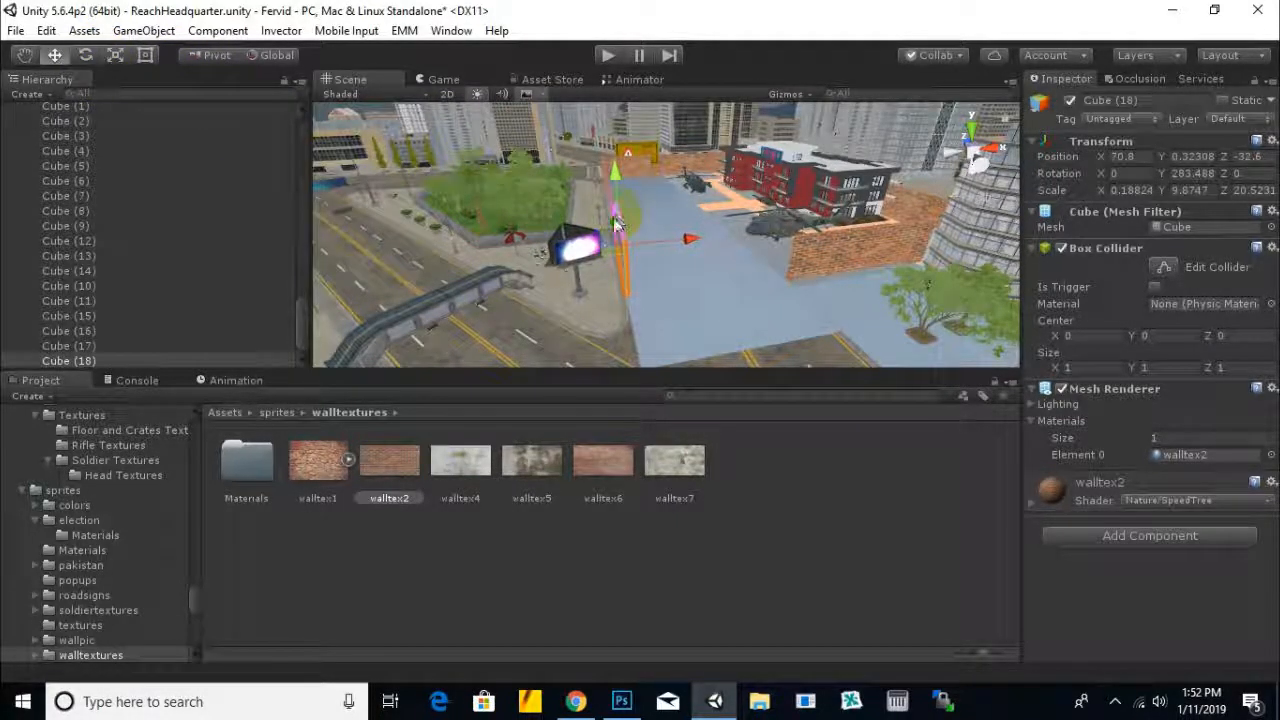
{"action": "left_click_drag", "start_coordinate": [610, 249], "coordinate": [607, 300]}
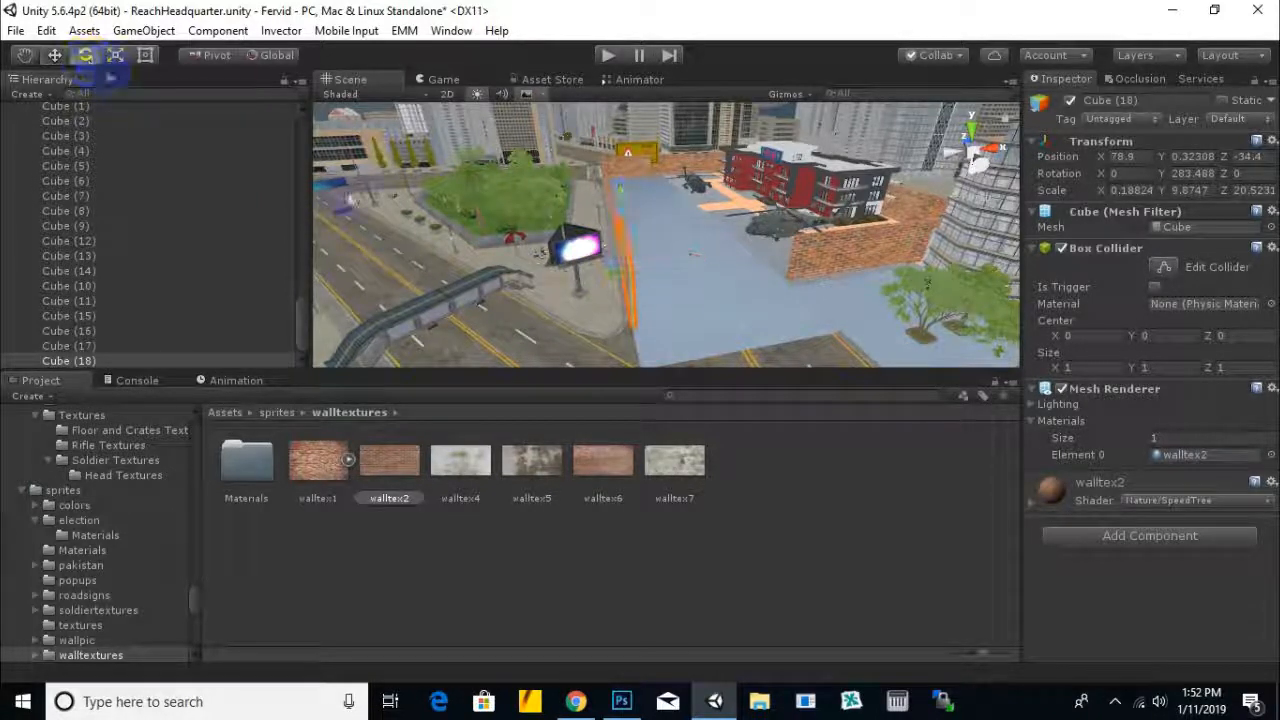
Turn the surplus end panel of the park-side wall across the lot and delete it
{"action": "left_click_drag", "start_coordinate": [650, 320], "coordinate": [935, 235]}
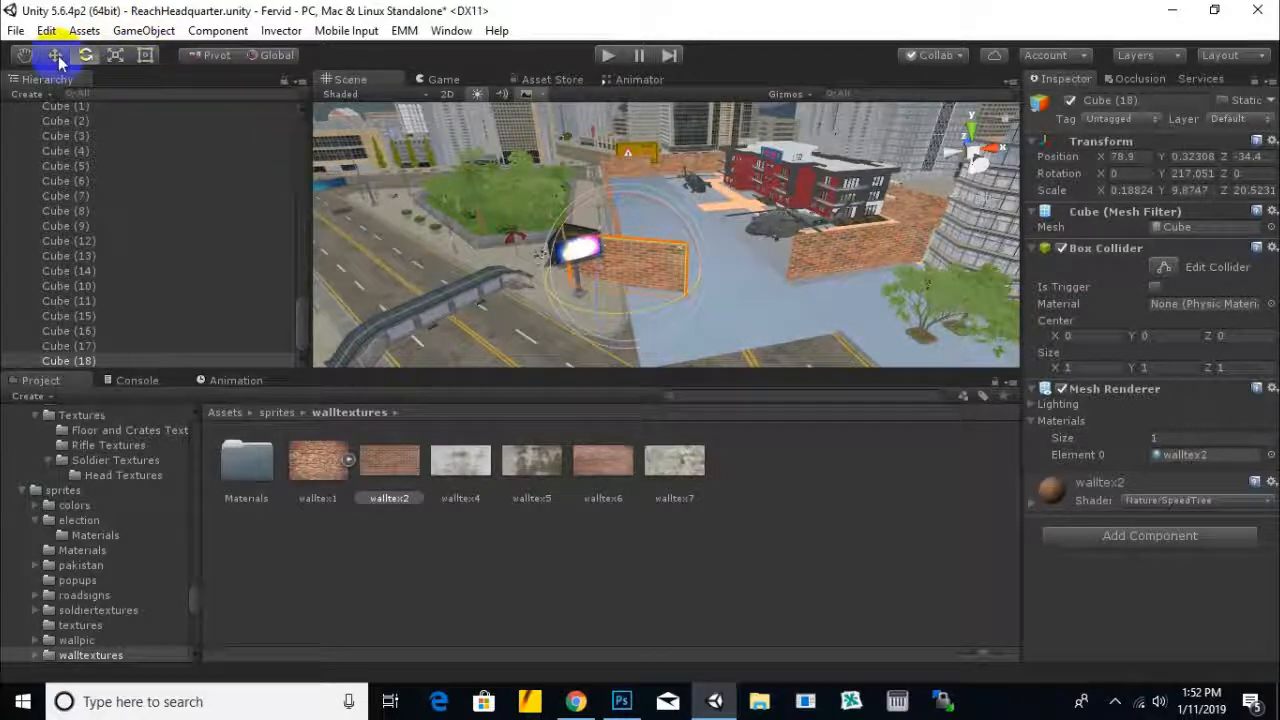
{"action": "middle_click_drag", "start_coordinate": [740, 315], "coordinate": [634, 339]}
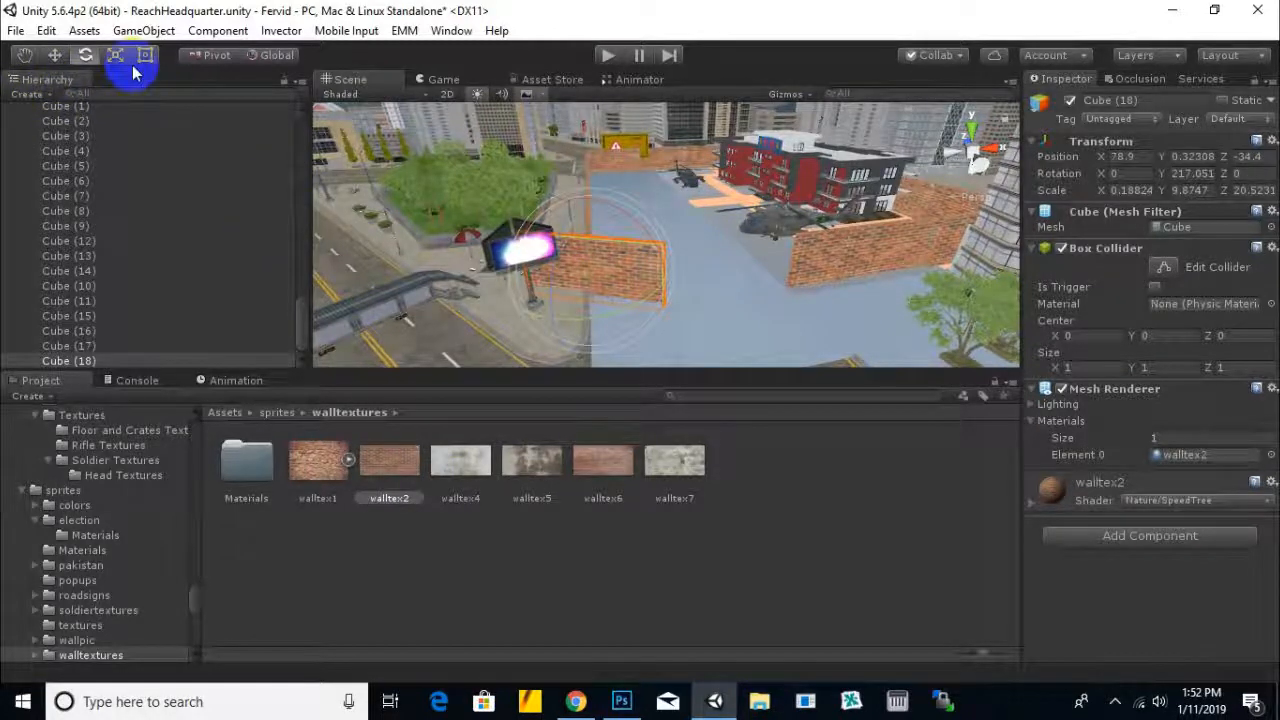
{"action": "key", "text": "Delete"}
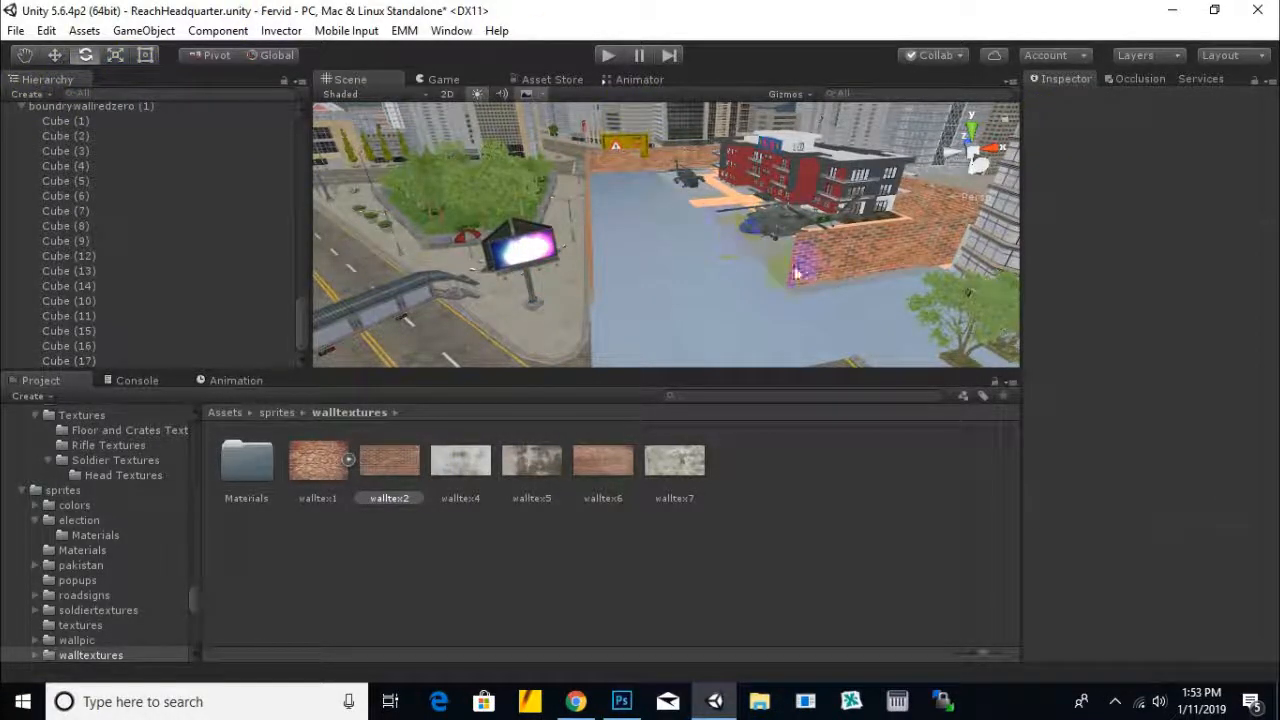
Duplicate the near end panel of the headquarters-side wall and extend that wall toward the street to X 88.8, Z -11.4
{"action": "left_click", "coordinate": [826, 275]}
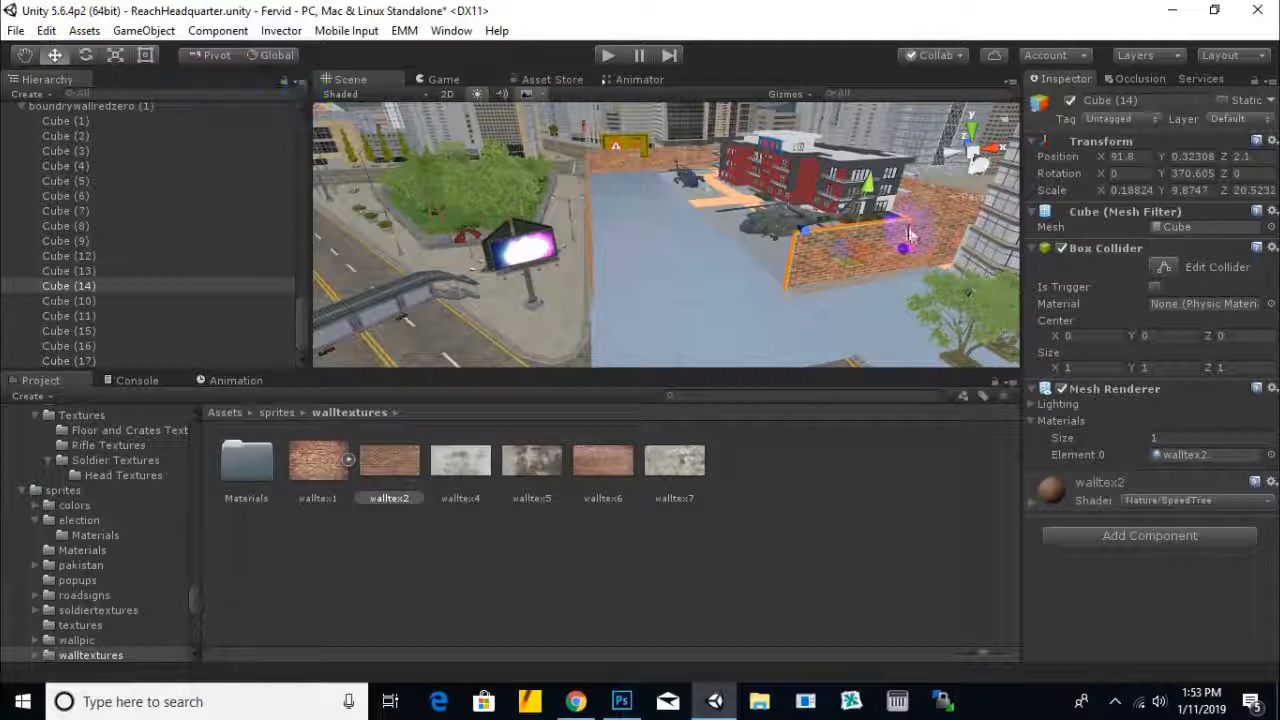
{"action": "left_click_drag", "start_coordinate": [910, 237], "coordinate": [806, 285]}
{"action": "key", "text": "ctrl+z"}
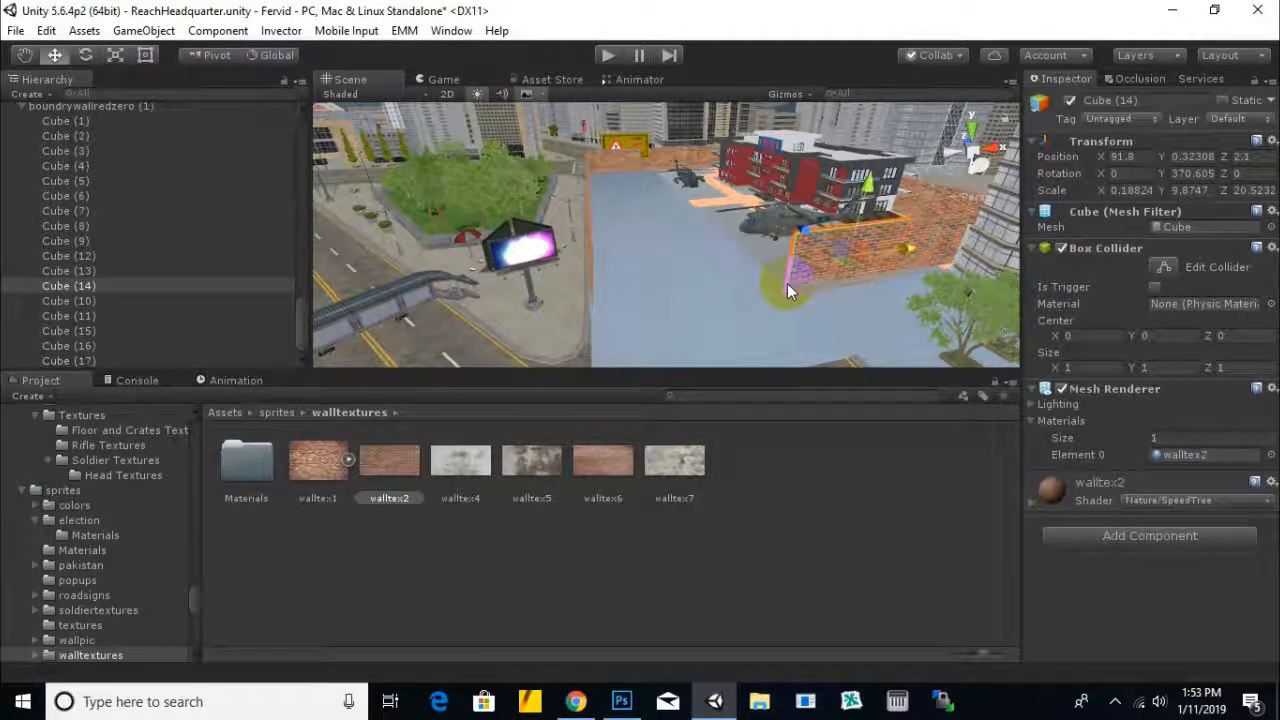
{"action": "key", "text": "ctrl+d"}
{"action": "left_click_drag", "start_coordinate": [900, 265], "coordinate": [837, 281]}
{"action": "scroll", "coordinate": [683, 260], "scroll_direction": "down", "scroll_amount": 3}
{"action": "left_click_drag", "start_coordinate": [686, 263], "coordinate": [738, 258], "text": "alt"}
{"action": "mouse_move", "coordinate": [723, 291]}
{"action": "middle_mouse_down"}
{"action": "mouse_move", "coordinate": [734, 255]}
{"action": "mouse_move", "coordinate": [717, 271]}
{"action": "middle_mouse_up"}
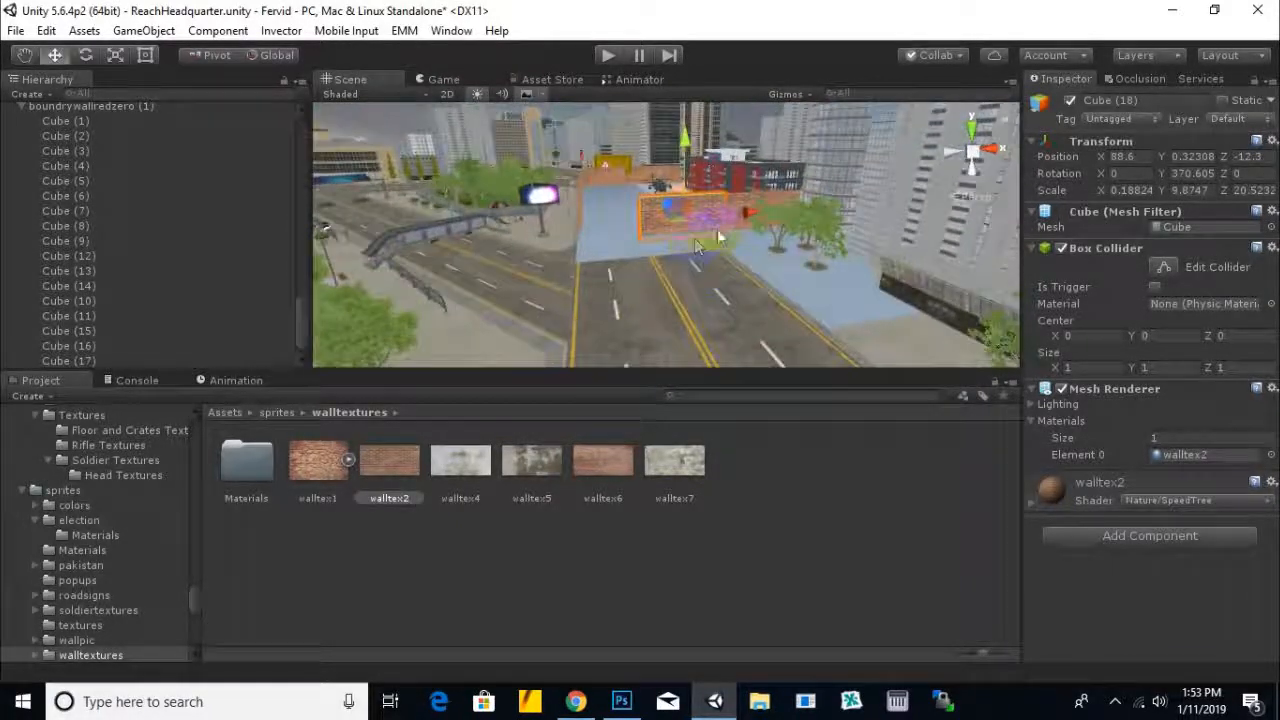
Lower the large yellow danger sign at the wall corner to Y -3.3
{"action": "key", "text": "f"}
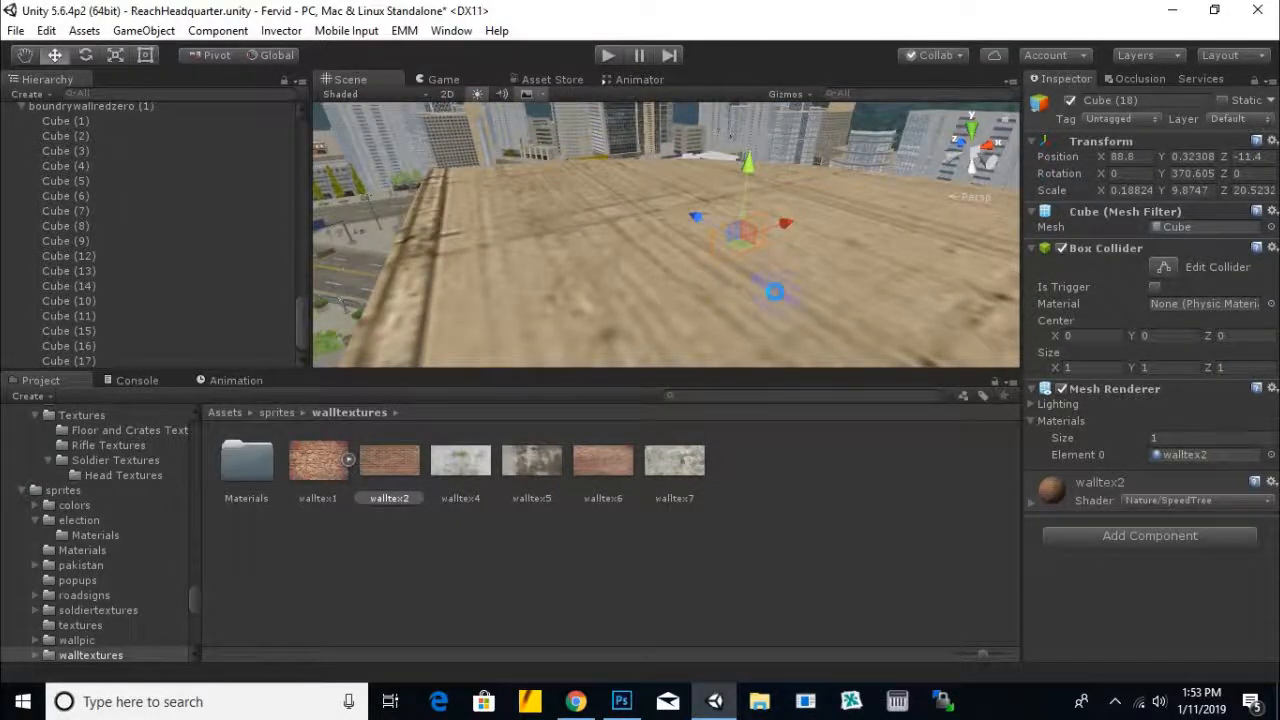
{"action": "scroll", "coordinate": [773, 289], "scroll_direction": "down", "scroll_amount": 5}
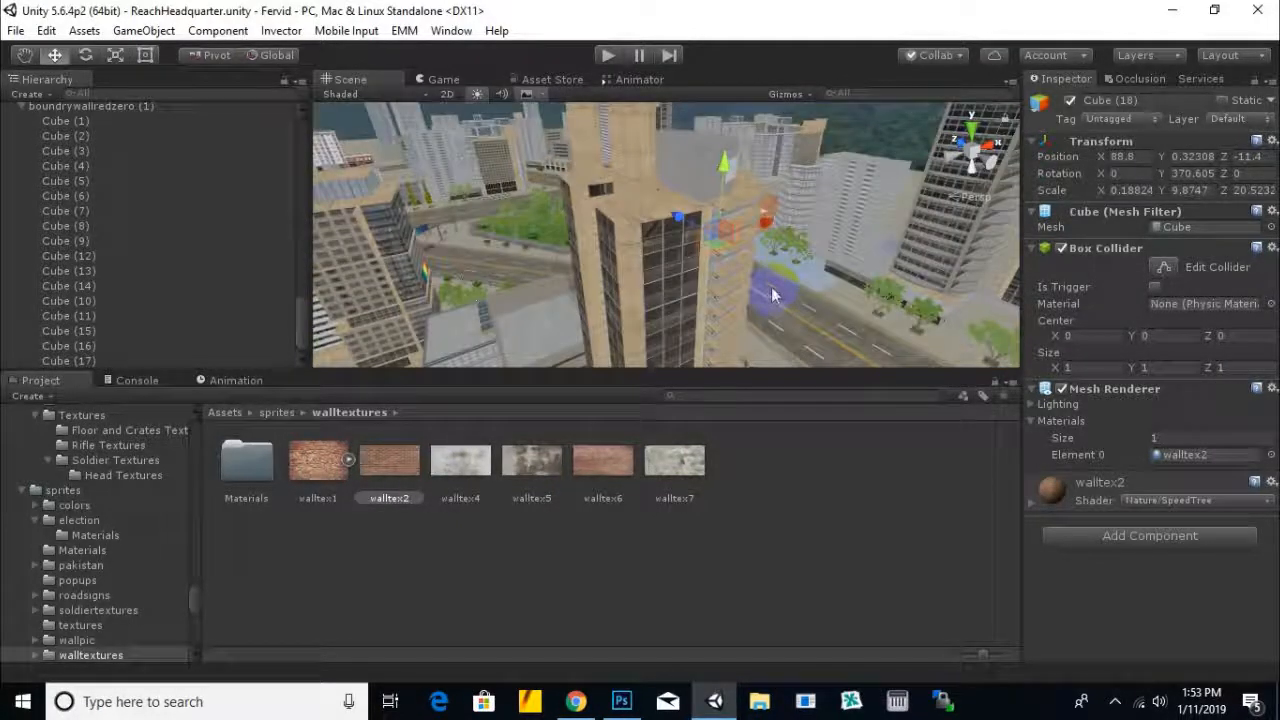
{"action": "left_click_drag", "start_coordinate": [652, 277], "coordinate": [866, 326], "text": "alt"}
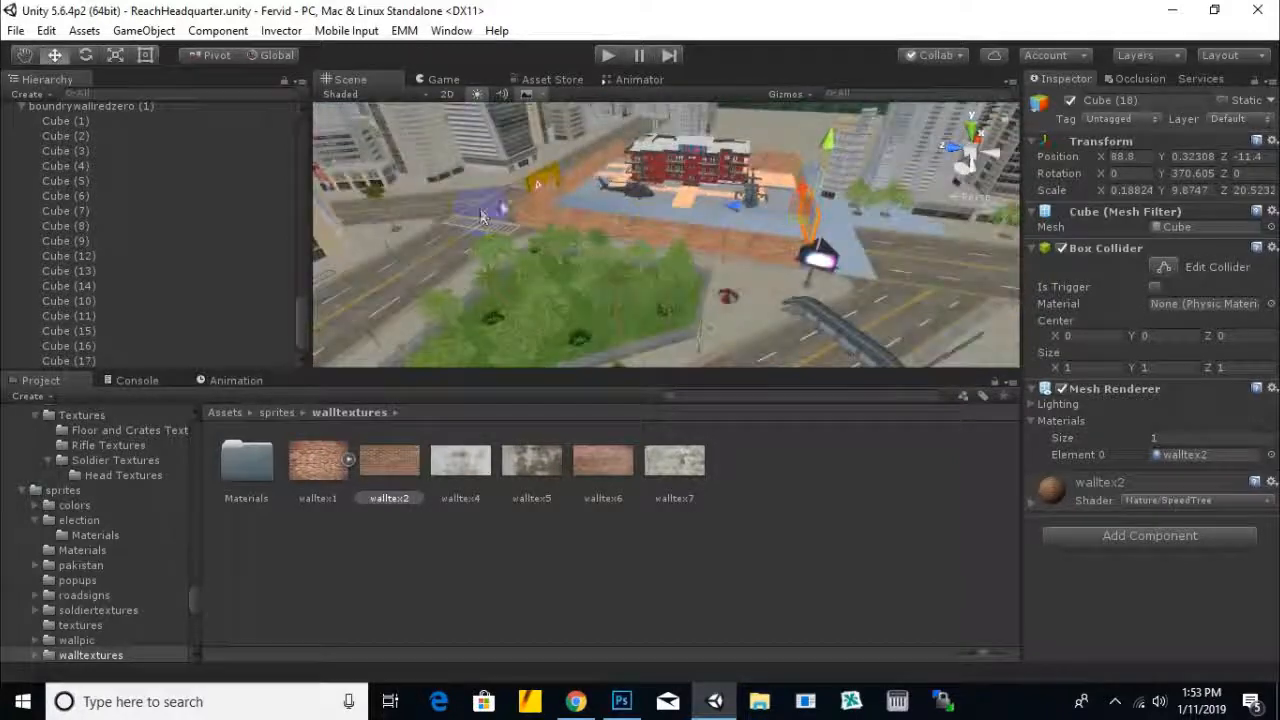
{"action": "left_click", "coordinate": [540, 186]}
{"action": "key", "text": "f"}
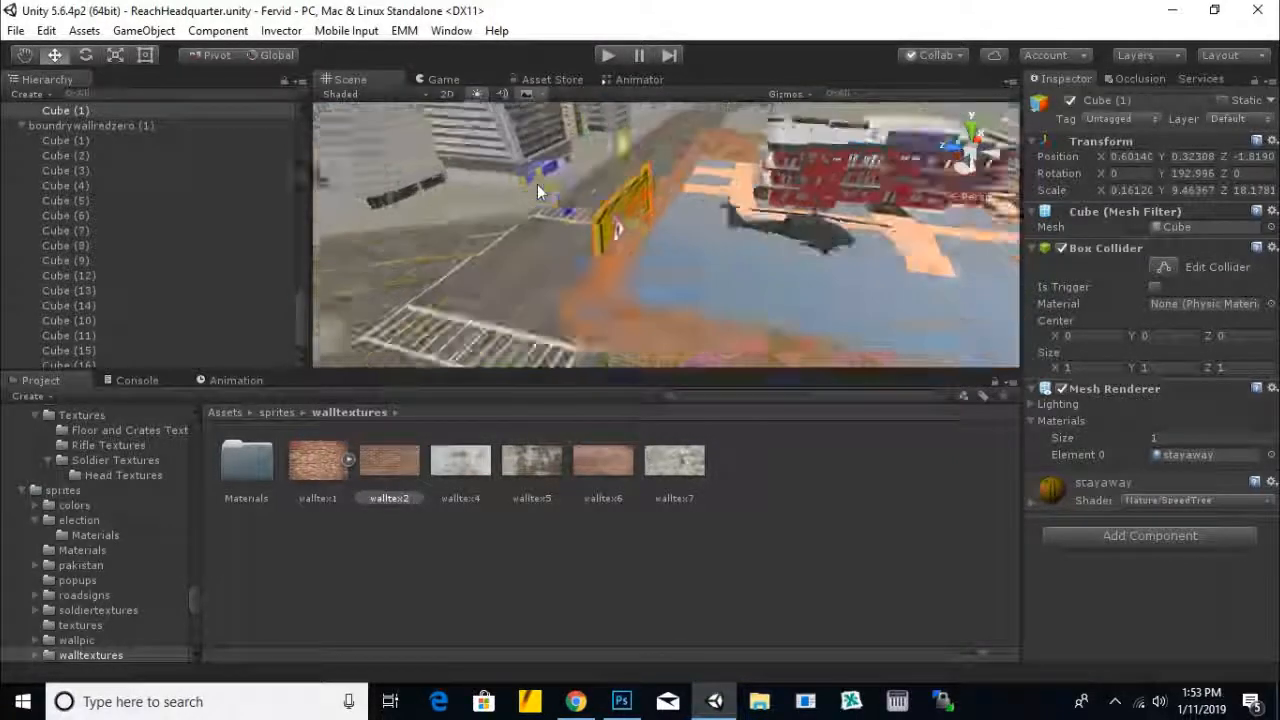
{"action": "left_click_drag", "start_coordinate": [657, 247], "coordinate": [918, 203], "text": "alt"}
{"action": "scroll", "coordinate": [790, 275], "scroll_direction": "up", "scroll_amount": 3}
{"action": "middle_click_drag", "start_coordinate": [792, 279], "coordinate": [687, 235]}
{"action": "left_click", "coordinate": [698, 279]}
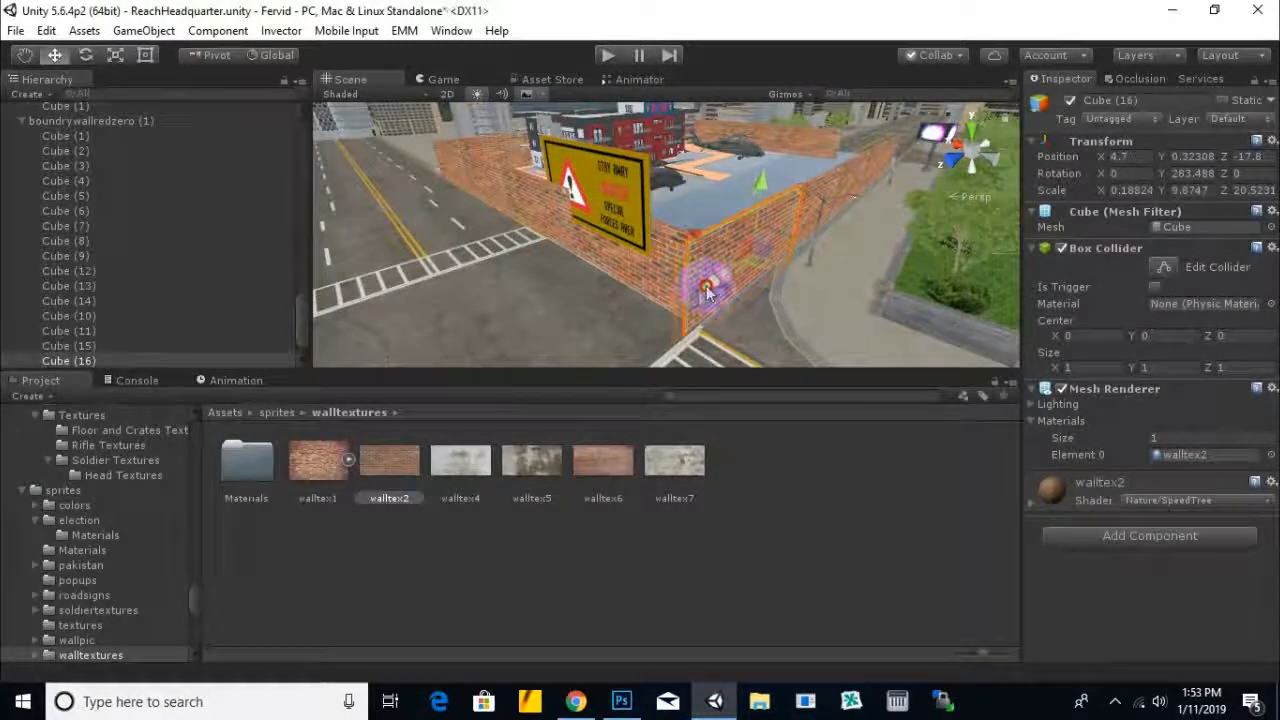
{"action": "left_click_drag", "start_coordinate": [700, 280], "coordinate": [586, 214], "text": "alt"}
{"action": "left_click", "coordinate": [586, 225]}
{"action": "left_click_drag", "start_coordinate": [600, 165], "coordinate": [600, 216]}
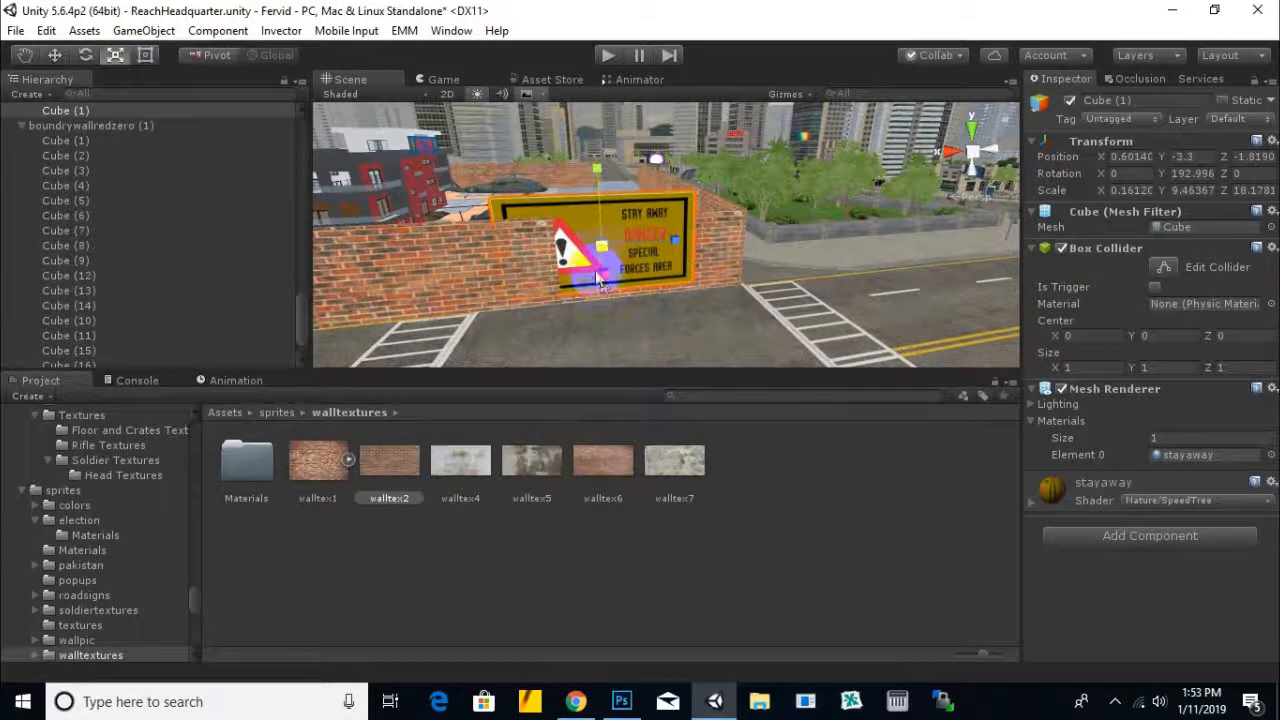
Scale the danger sign down to about 0.087 × 5.1 × 9.8 and mount it on the wall's street face at Y -4.42
{"action": "left_click_drag", "start_coordinate": [598, 282], "coordinate": [585, 275]}
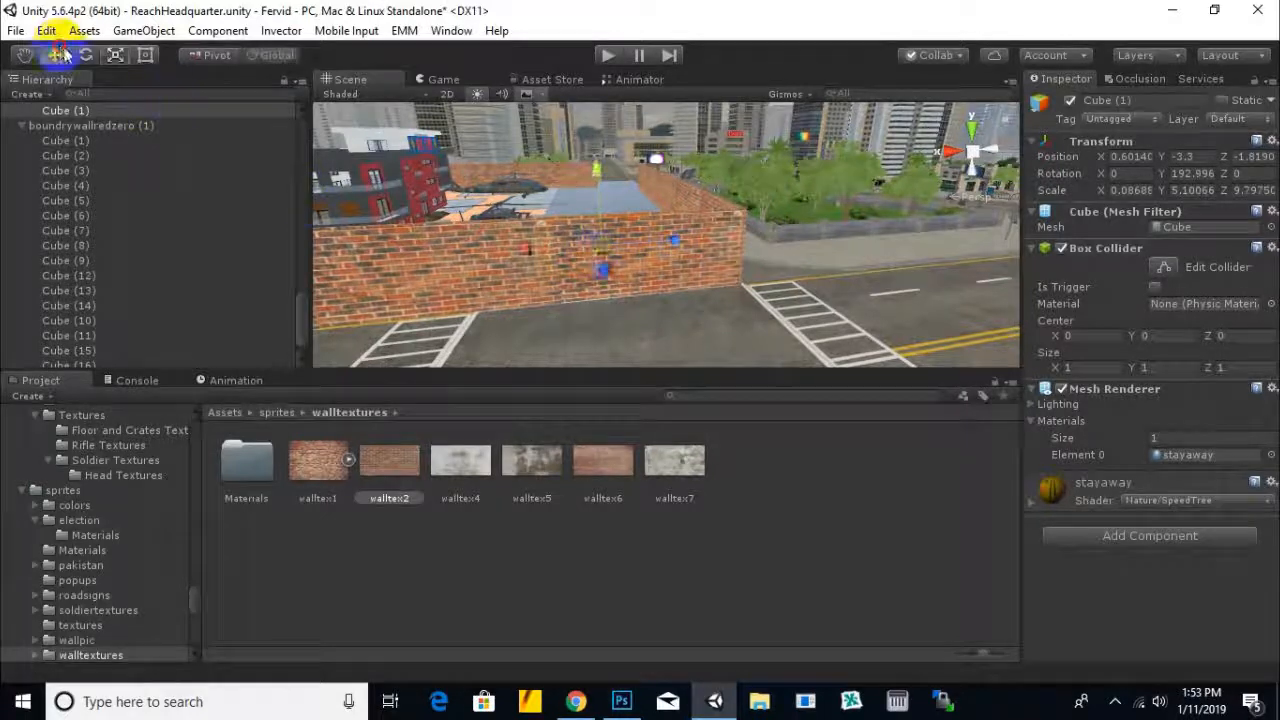
{"action": "left_click_drag", "start_coordinate": [563, 256], "coordinate": [601, 284]}
{"action": "scroll", "coordinate": [600, 285], "scroll_direction": "up", "scroll_amount": 3}
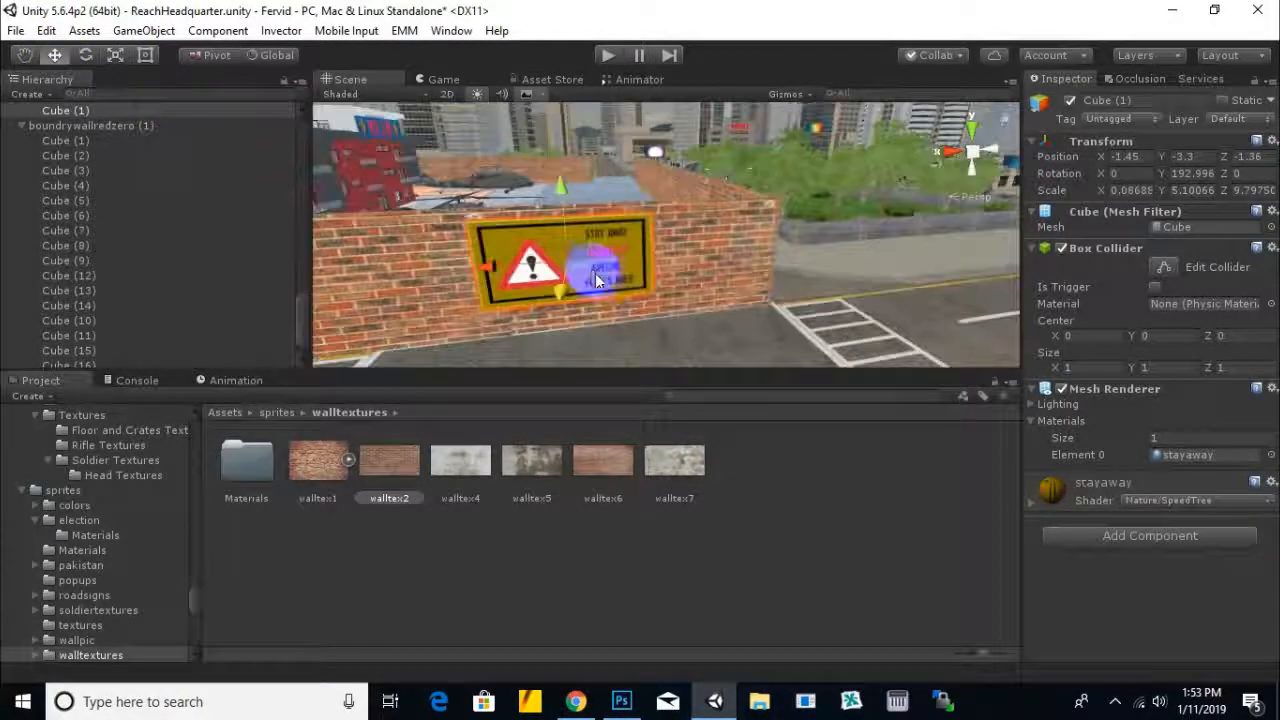
{"action": "left_click_drag", "start_coordinate": [497, 277], "coordinate": [330, 226], "text": "alt"}
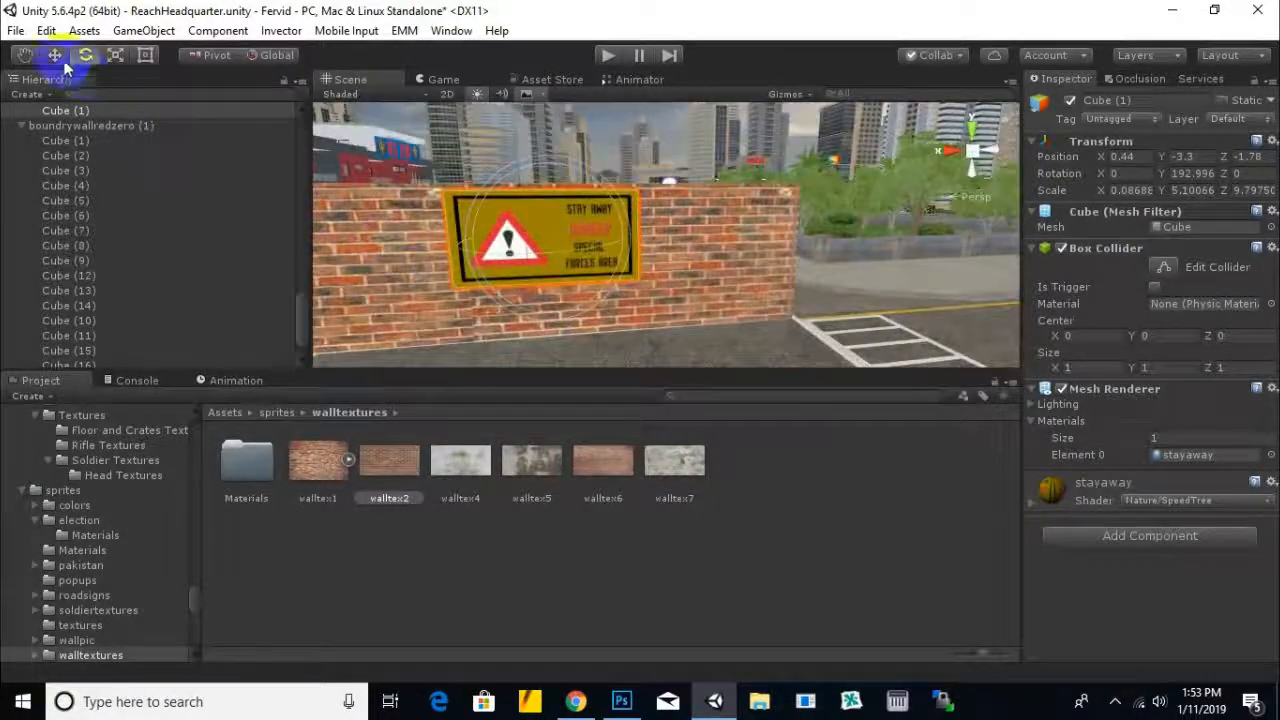
{"action": "left_click_drag", "start_coordinate": [545, 168], "coordinate": [724, 295]}
Duplicate the danger sign twice along the street-side wall, placing the copies at X 5.15, Z 19.27 and X 11.19, Z 46.27
{"action": "key", "text": "ctrl+d"}
{"action": "left_click_drag", "start_coordinate": [700, 223], "coordinate": [414, 225]}
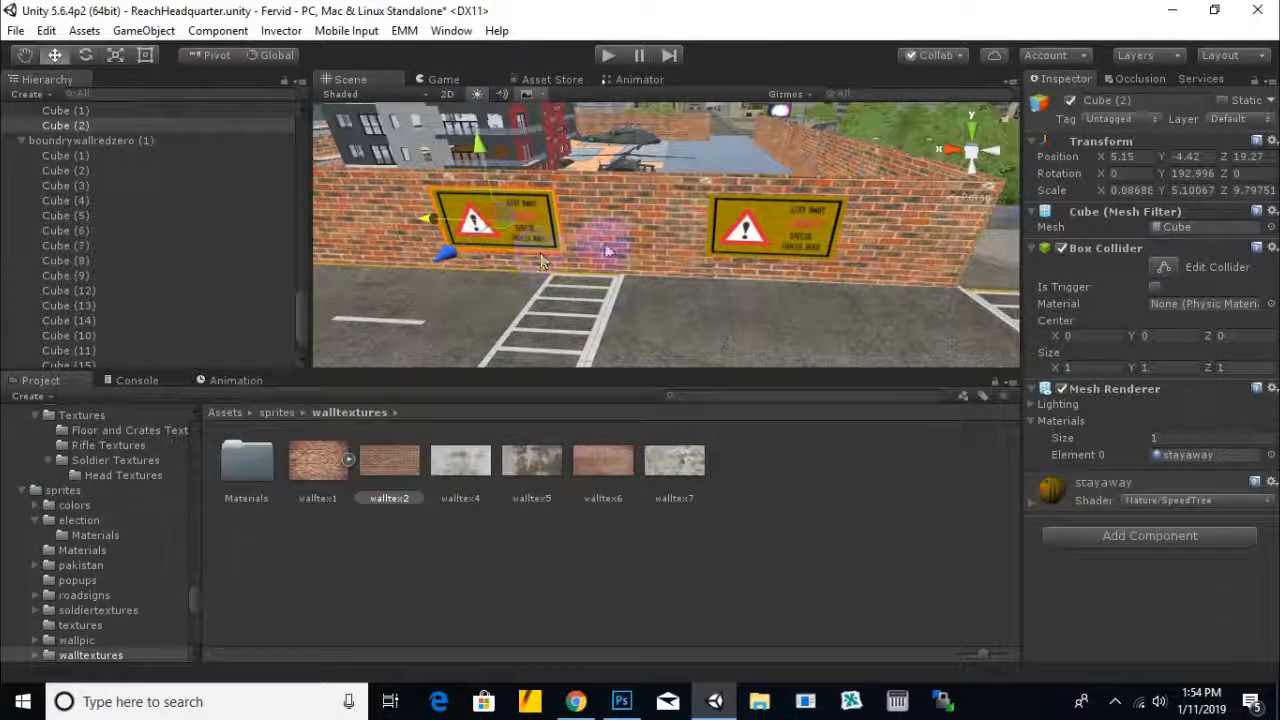
{"action": "middle_click_drag", "start_coordinate": [605, 245], "coordinate": [811, 265]}
{"action": "key", "text": "ctrl+d"}
{"action": "left_click_drag", "start_coordinate": [760, 272], "coordinate": [300, 234]}
{"action": "middle_click_drag", "start_coordinate": [300, 234], "coordinate": [670, 272]}
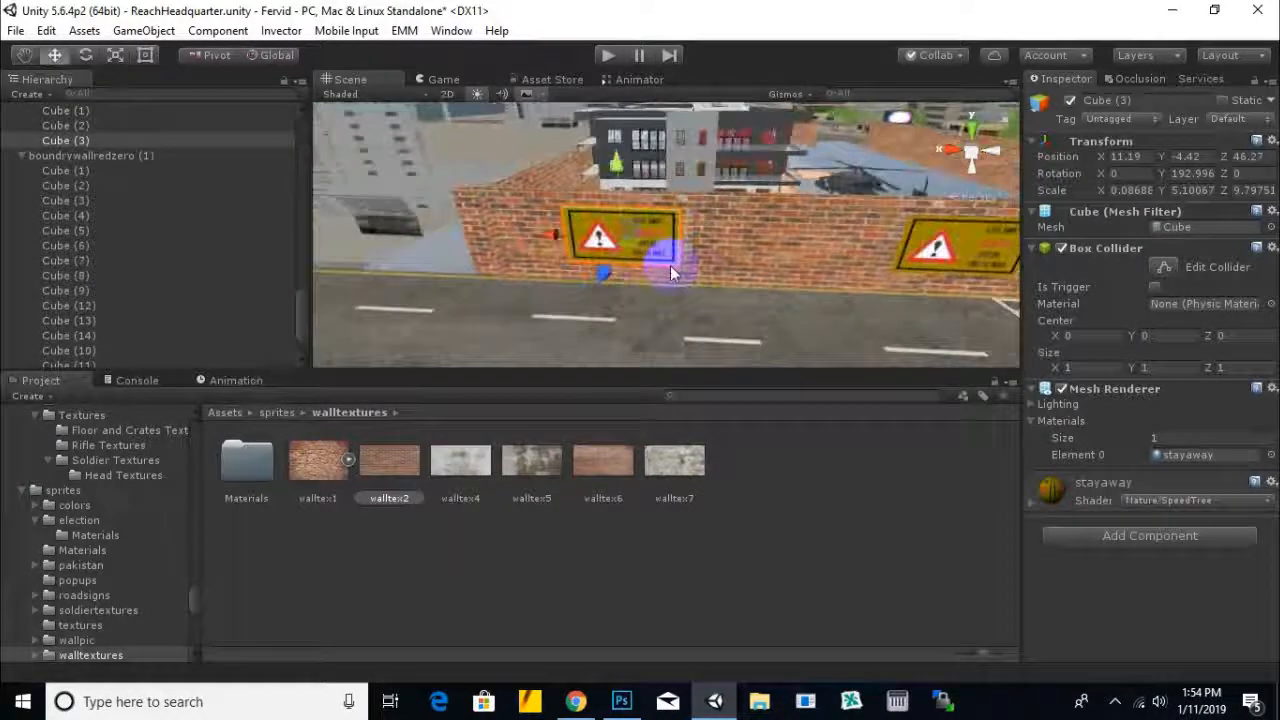
Duplicate the last sign and mount the copy around the wall's far corner at X 22.57, Z 55.73 with Y rotation 281.587
{"action": "key", "text": "ctrl+d"}
{"action": "left_click_drag", "start_coordinate": [556, 235], "coordinate": [384, 246]}
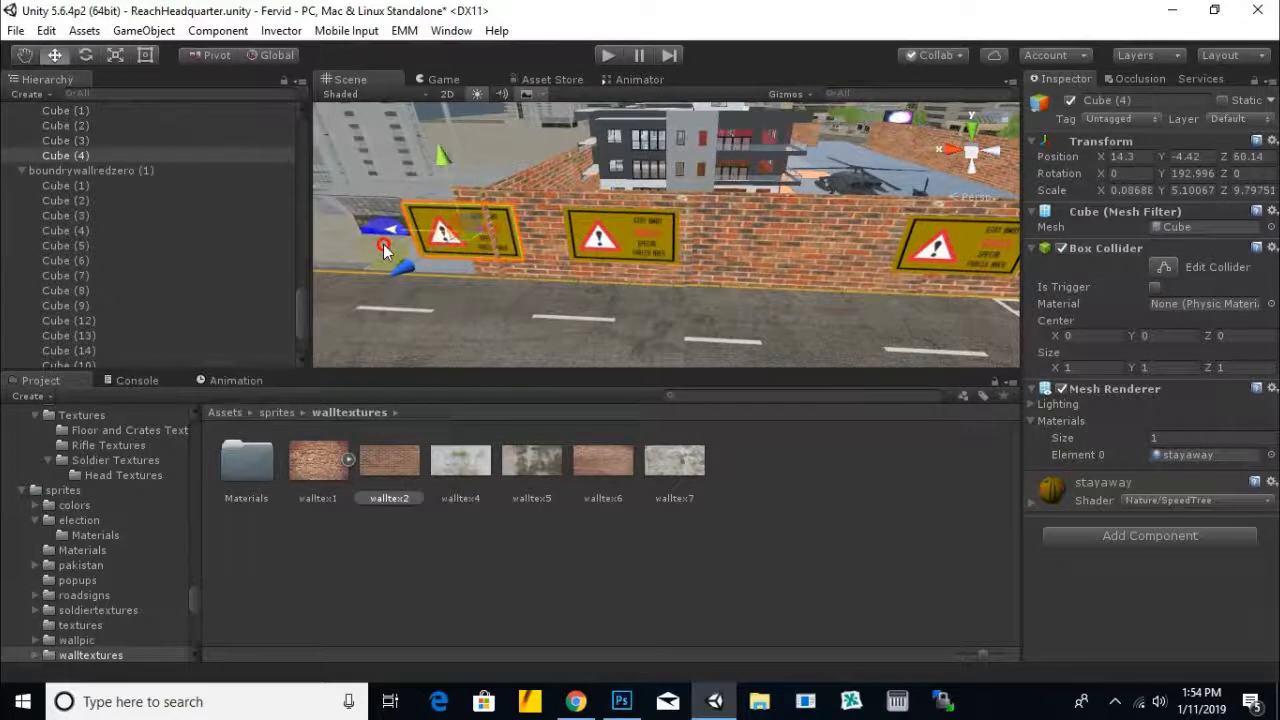
{"action": "right_click_drag", "start_coordinate": [606, 256], "coordinate": [634, 251]}
{"action": "left_click_drag", "start_coordinate": [634, 251], "coordinate": [902, 350], "text": "alt"}
{"action": "middle_click_drag", "start_coordinate": [580, 262], "coordinate": [901, 236]}
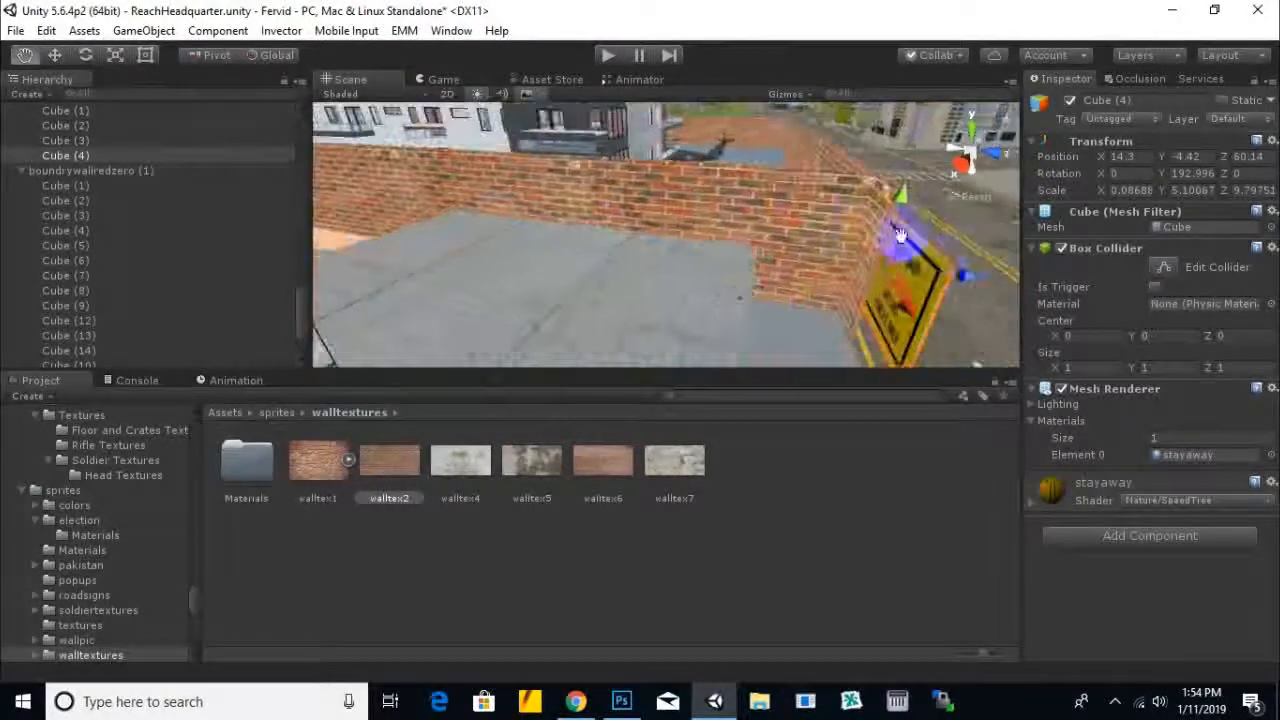
{"action": "left_click_drag", "start_coordinate": [965, 278], "coordinate": [654, 291]}
{"action": "middle_click_drag", "start_coordinate": [654, 291], "coordinate": [742, 296]}
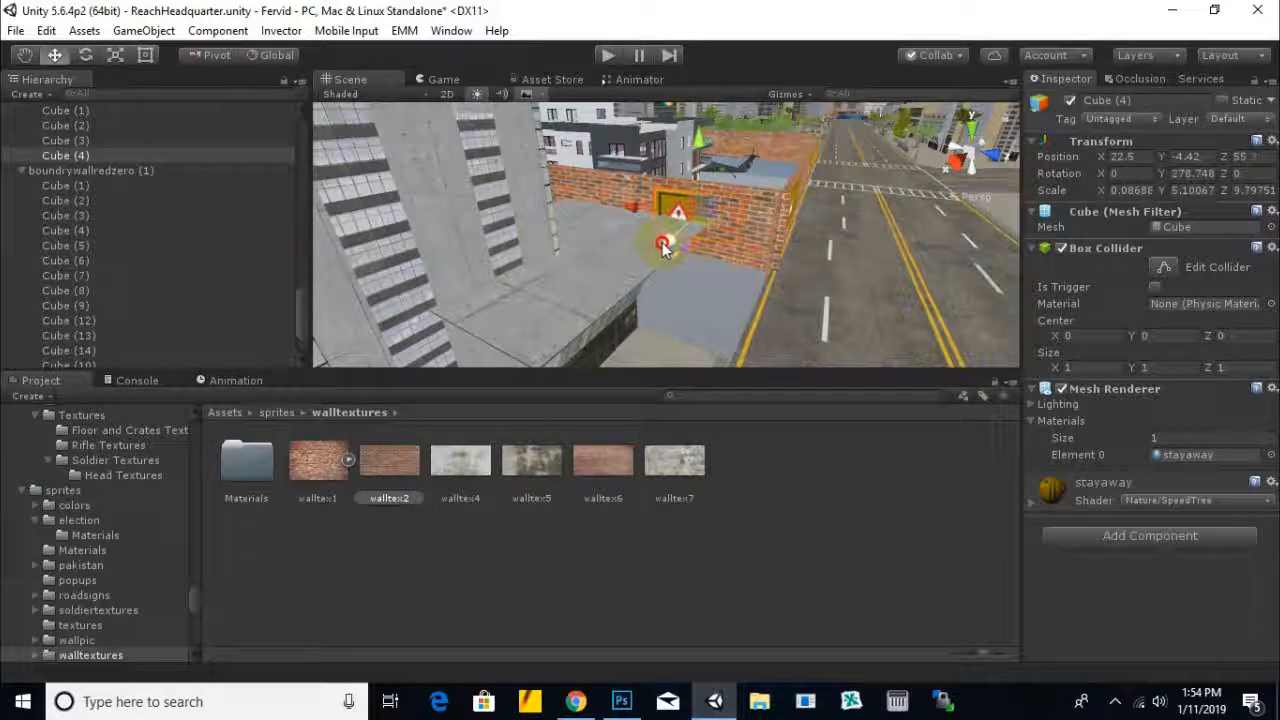
{"action": "left_click_drag", "start_coordinate": [717, 251], "coordinate": [480, 412], "text": "alt"}
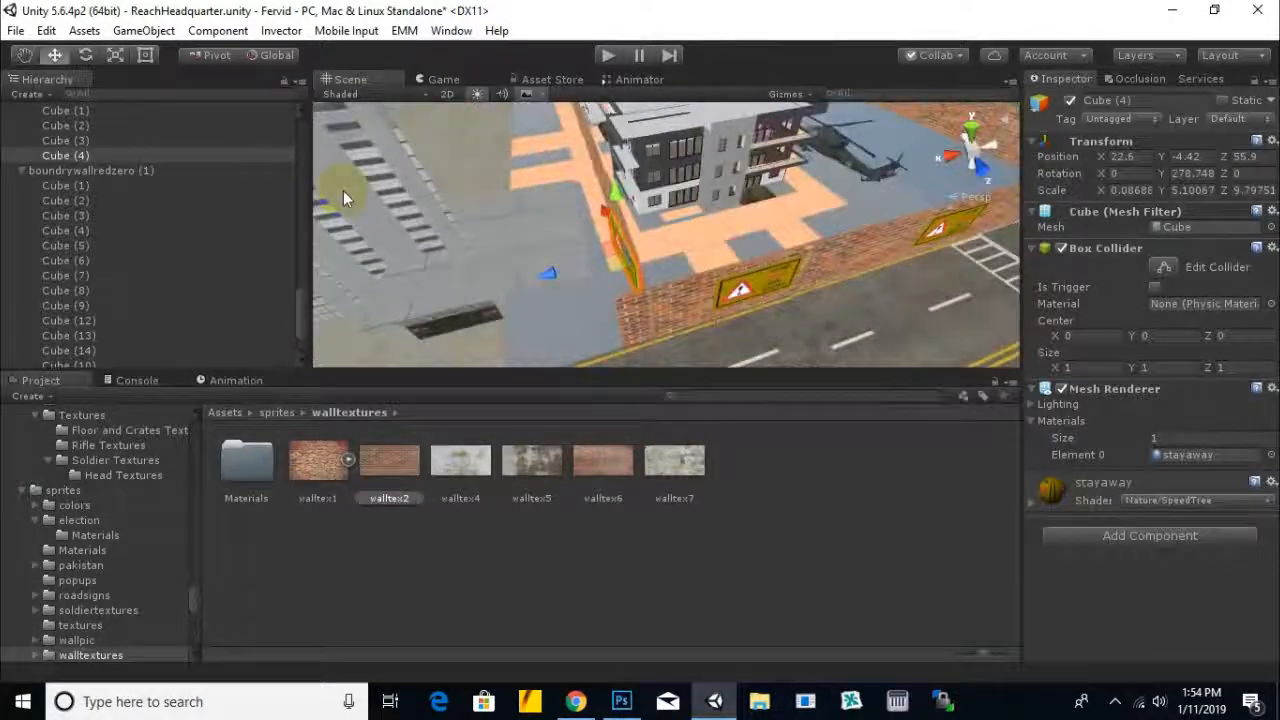
{"action": "scroll", "coordinate": [692, 285], "scroll_direction": "up", "scroll_amount": 6}
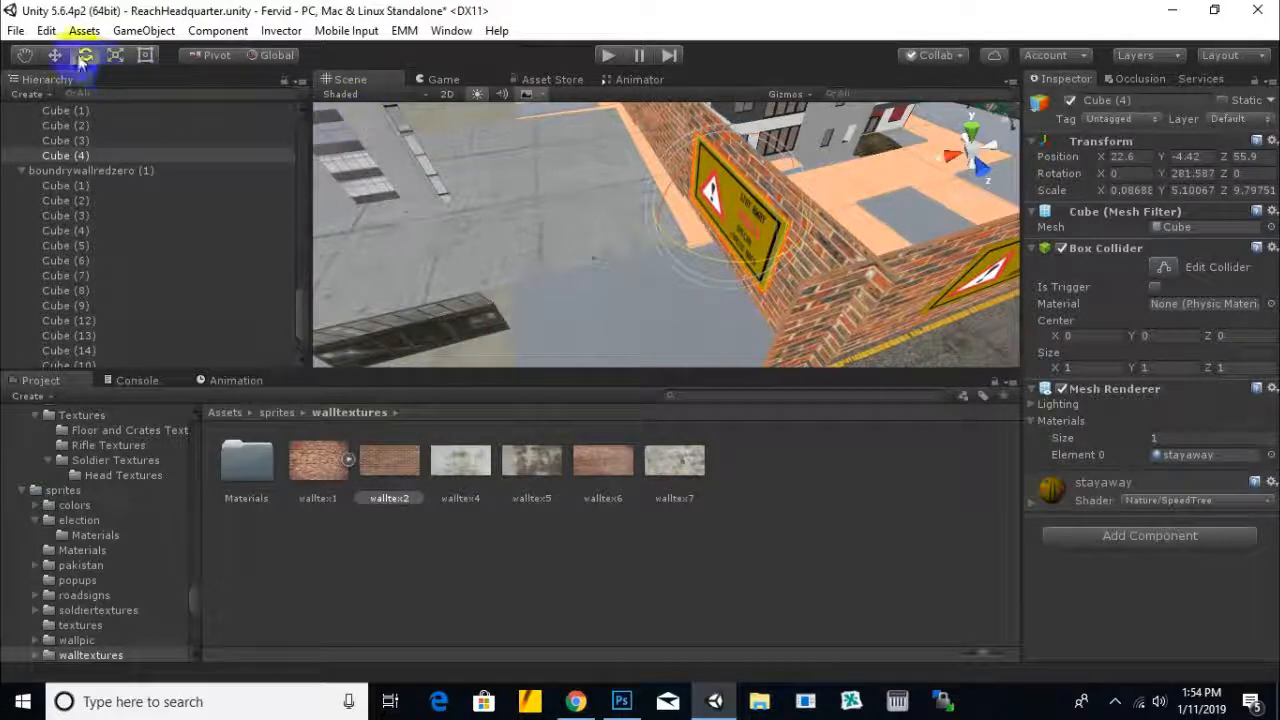
{"action": "left_click_drag", "start_coordinate": [660, 235], "coordinate": [1083, 345]}
{"action": "left_click_drag", "start_coordinate": [794, 254], "coordinate": [865, 281], "text": "alt"}
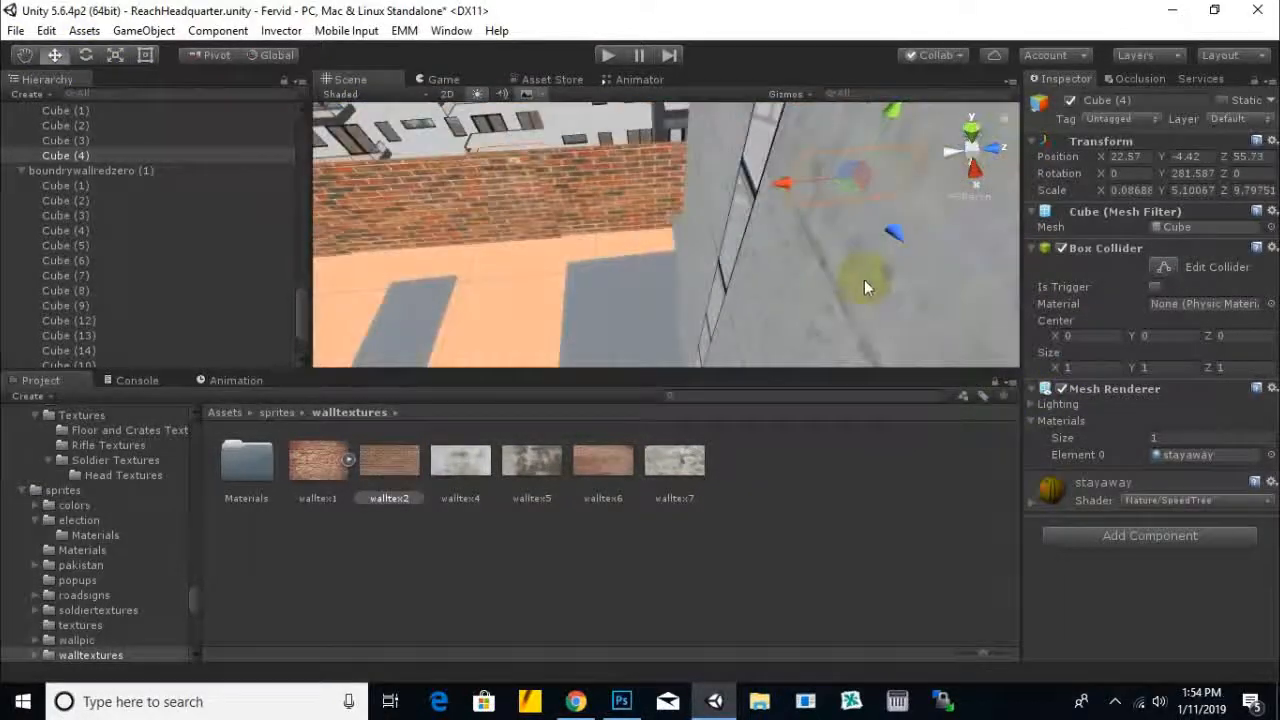
Duplicate the corner sign twice along the wall behind the headquarters, placing the copies at X 45.33, Z 50.64 and X 69.99, Z 45.12
{"action": "key", "text": "ctrl+d"}
{"action": "left_click_drag", "start_coordinate": [921, 178], "coordinate": [650, 215]}
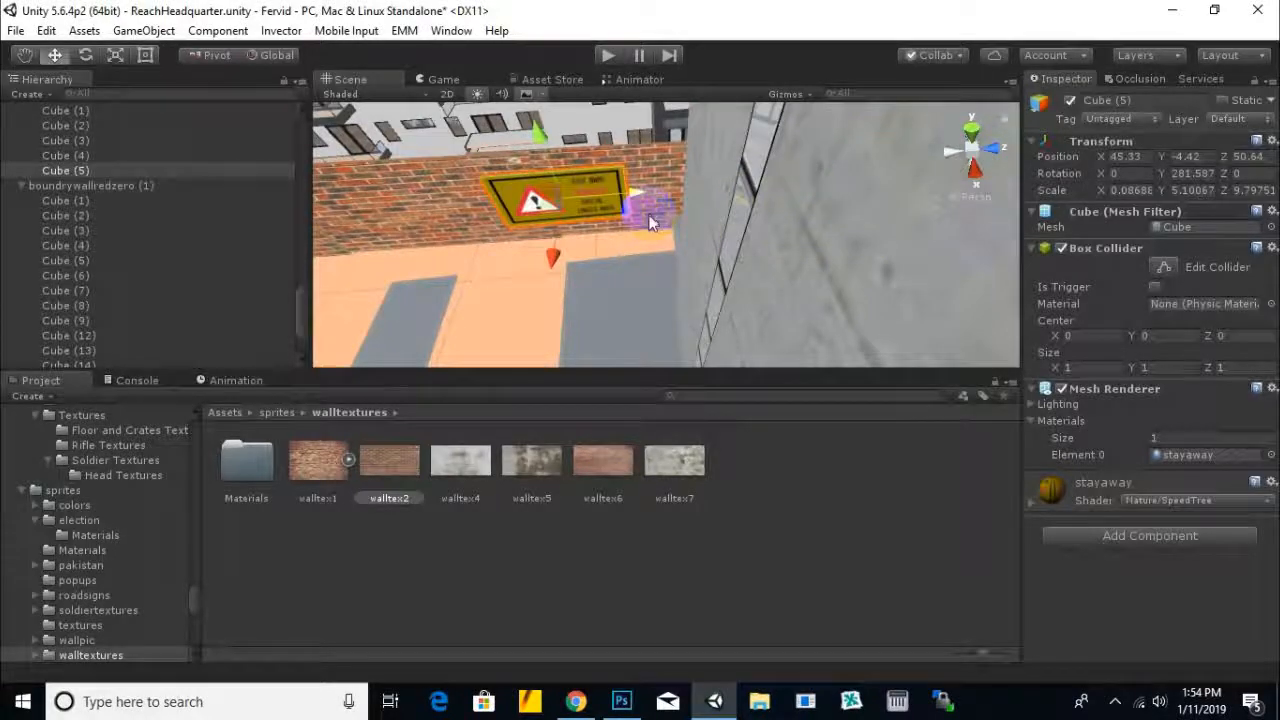
{"action": "middle_click_drag", "start_coordinate": [650, 215], "coordinate": [751, 229]}
{"action": "key", "text": "ctrl+d"}
{"action": "left_click_drag", "start_coordinate": [748, 230], "coordinate": [345, 261]}
{"action": "middle_click_drag", "start_coordinate": [345, 261], "coordinate": [839, 227]}
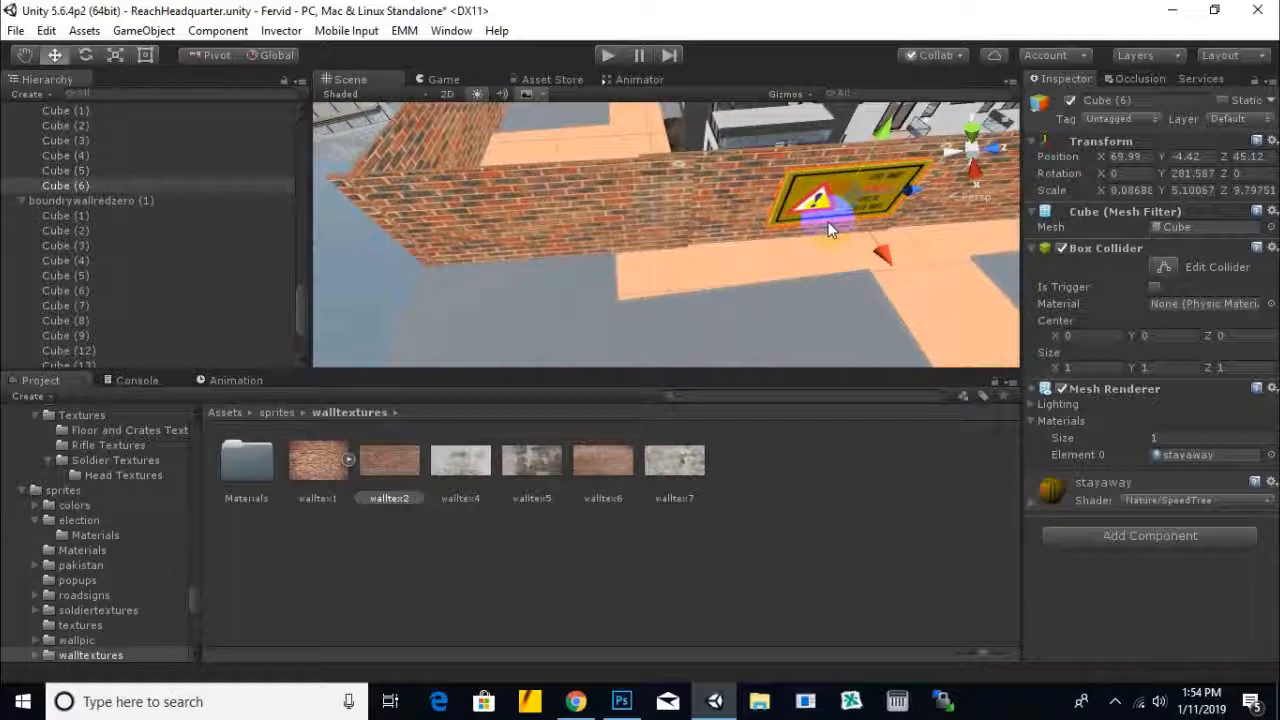
Duplicate the sign again, rotate the copy around the next wall corner and mount it on the outer face of the adjoining wall
{"action": "key", "text": "ctrl+d"}
{"action": "left_click_drag", "start_coordinate": [911, 196], "coordinate": [506, 286]}
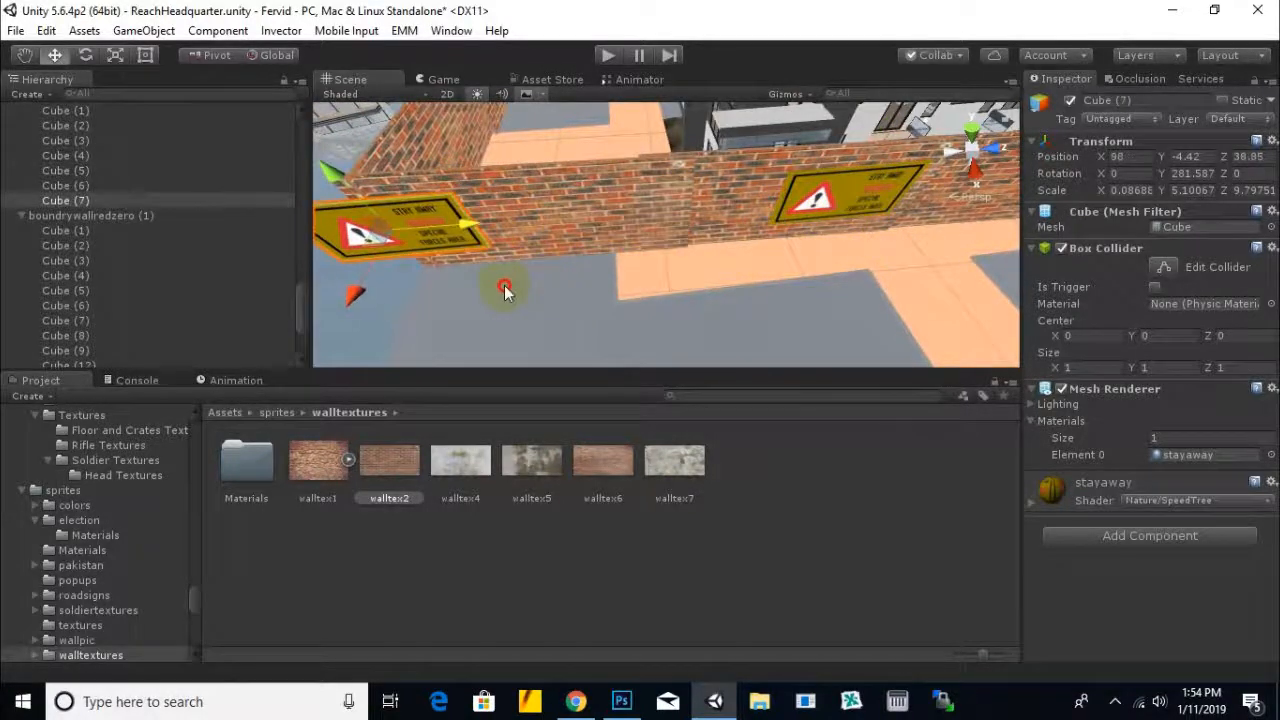
{"action": "scroll", "coordinate": [567, 281], "scroll_direction": "down", "scroll_amount": 3}
{"action": "right_click_drag", "start_coordinate": [567, 281], "coordinate": [563, 281]}
{"action": "left_click_drag", "start_coordinate": [563, 281], "coordinate": [866, 118], "text": "alt"}
{"action": "left_click_drag", "start_coordinate": [700, 216], "coordinate": [790, 212], "text": "alt"}
{"action": "left_click", "coordinate": [88, 55]}
{"action": "left_click_drag", "start_coordinate": [703, 262], "coordinate": [416, 293]}
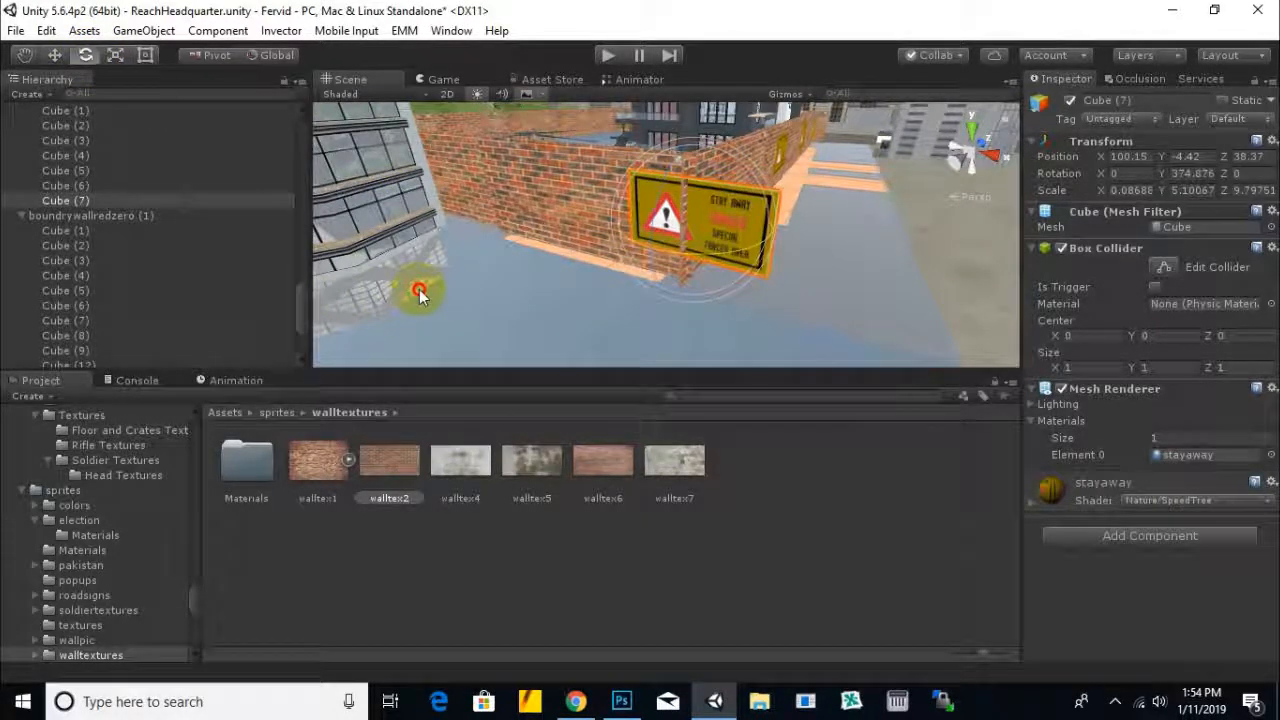
{"action": "left_click_drag", "start_coordinate": [765, 235], "coordinate": [648, 218]}
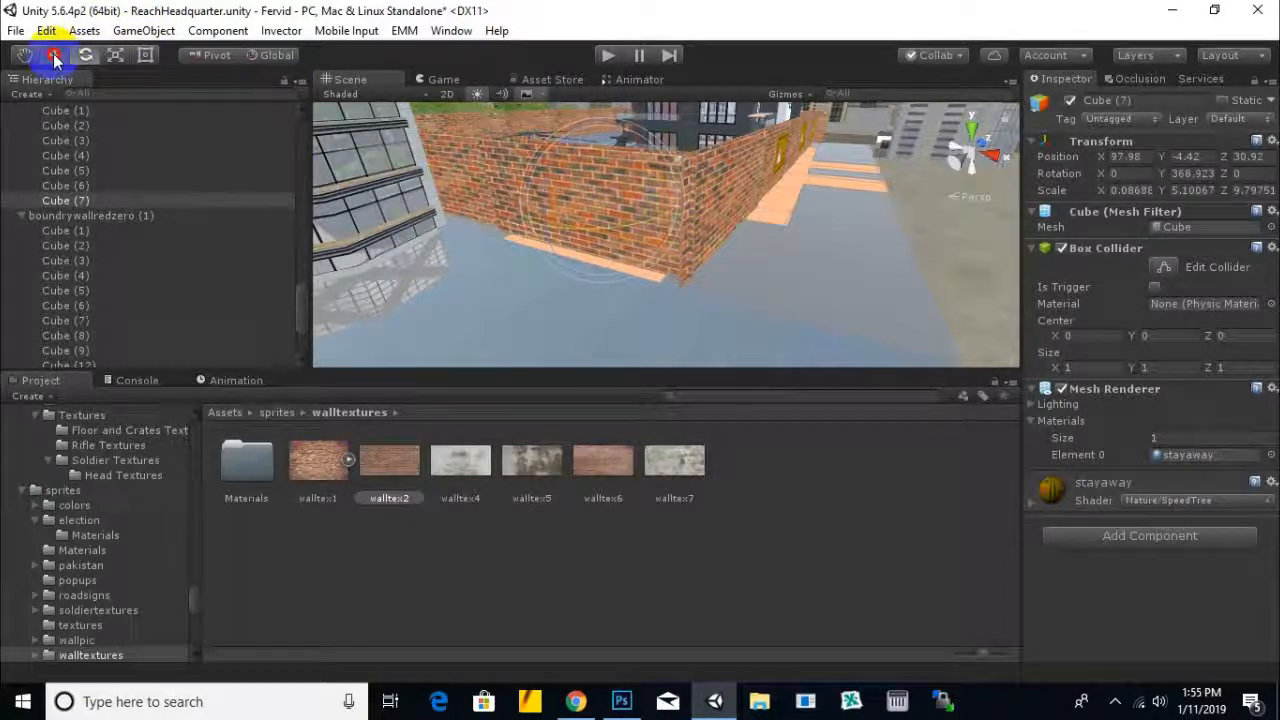
{"action": "left_click_drag", "start_coordinate": [521, 237], "coordinate": [822, 296]}
{"action": "middle_click_drag", "start_coordinate": [822, 296], "coordinate": [845, 272]}
Duplicate that sign and place the copy farther along the same wall at X 92.27, Z 2.81 with Y rotation 370.777
{"action": "key", "text": "ctrl+d"}
{"action": "scroll", "coordinate": [850, 265], "scroll_direction": "down", "scroll_amount": 2}
{"action": "left_click_drag", "start_coordinate": [894, 203], "coordinate": [719, 280]}
{"action": "scroll", "coordinate": [719, 280], "scroll_direction": "down", "scroll_amount": 2}
{"action": "scroll", "coordinate": [719, 287], "scroll_direction": "down", "scroll_amount": 3}
{"action": "middle_click_drag", "start_coordinate": [680, 285], "coordinate": [703, 222]}
{"action": "left_click", "coordinate": [87, 57]}
{"action": "scroll", "coordinate": [571, 262], "scroll_direction": "down", "scroll_amount": 4}
{"action": "middle_click_drag", "start_coordinate": [571, 262], "coordinate": [611, 265]}
{"action": "middle_click_drag", "start_coordinate": [650, 246], "coordinate": [598, 259]}
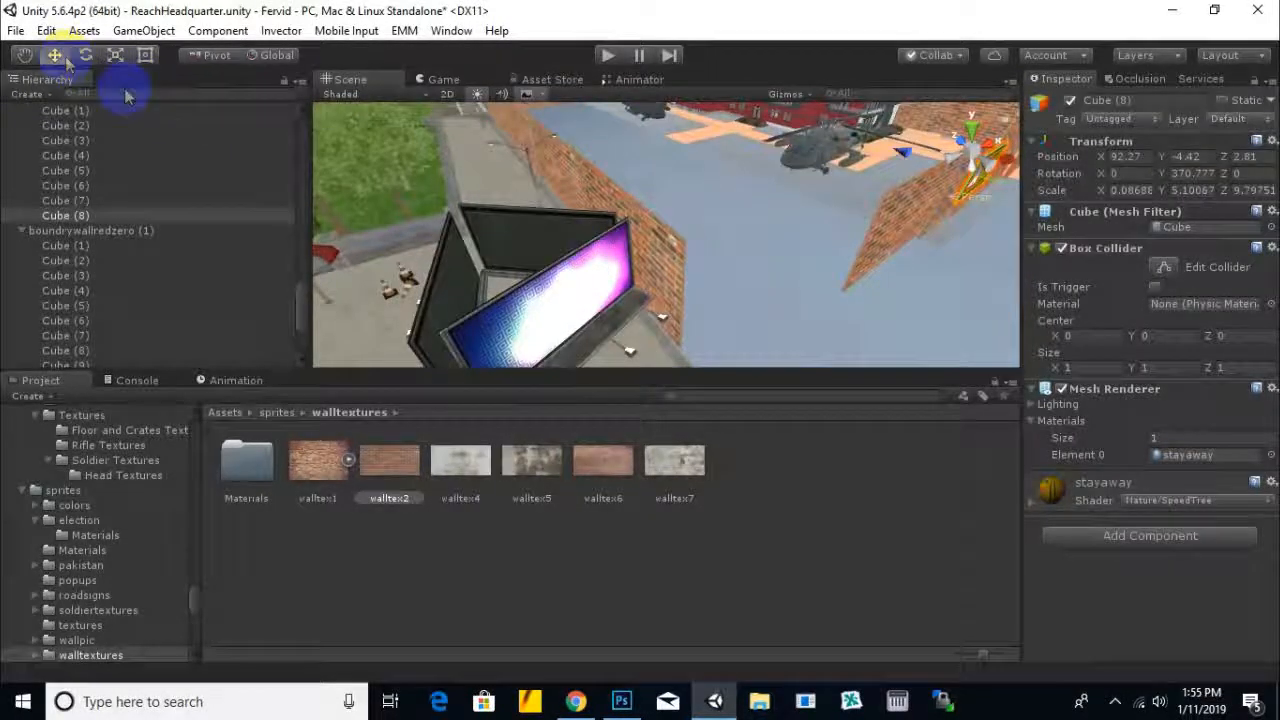
Duplicate the sign onto the park-side wall beside the billboard, rotated to about 460.58 on Y, at X 74.09, Z -33.67
{"action": "left_click", "coordinate": [362, 186]}
{"action": "right_click_drag", "start_coordinate": [362, 186], "coordinate": [935, 176]}
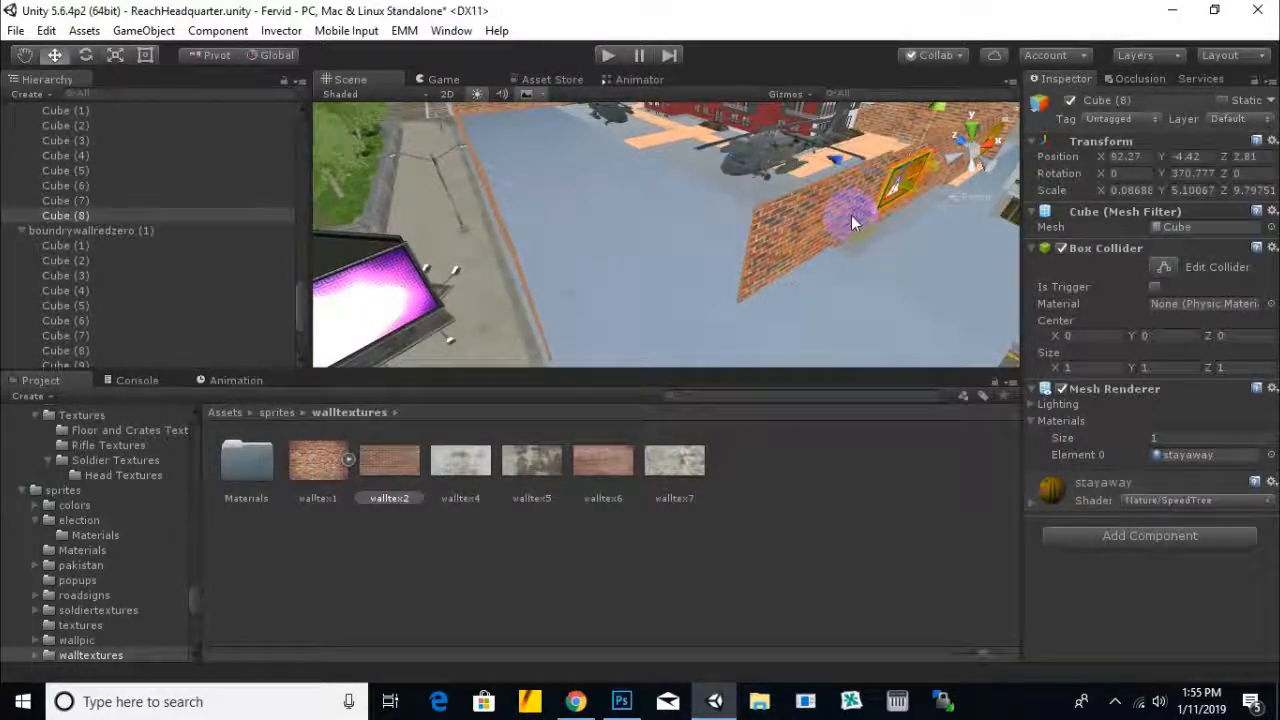
{"action": "key", "text": "ctrl+d"}
{"action": "left_click_drag", "start_coordinate": [851, 215], "coordinate": [754, 232]}
{"action": "scroll", "coordinate": [770, 224], "scroll_direction": "down", "scroll_amount": 2}
{"action": "right_click_drag", "start_coordinate": [754, 232], "coordinate": [783, 232]}
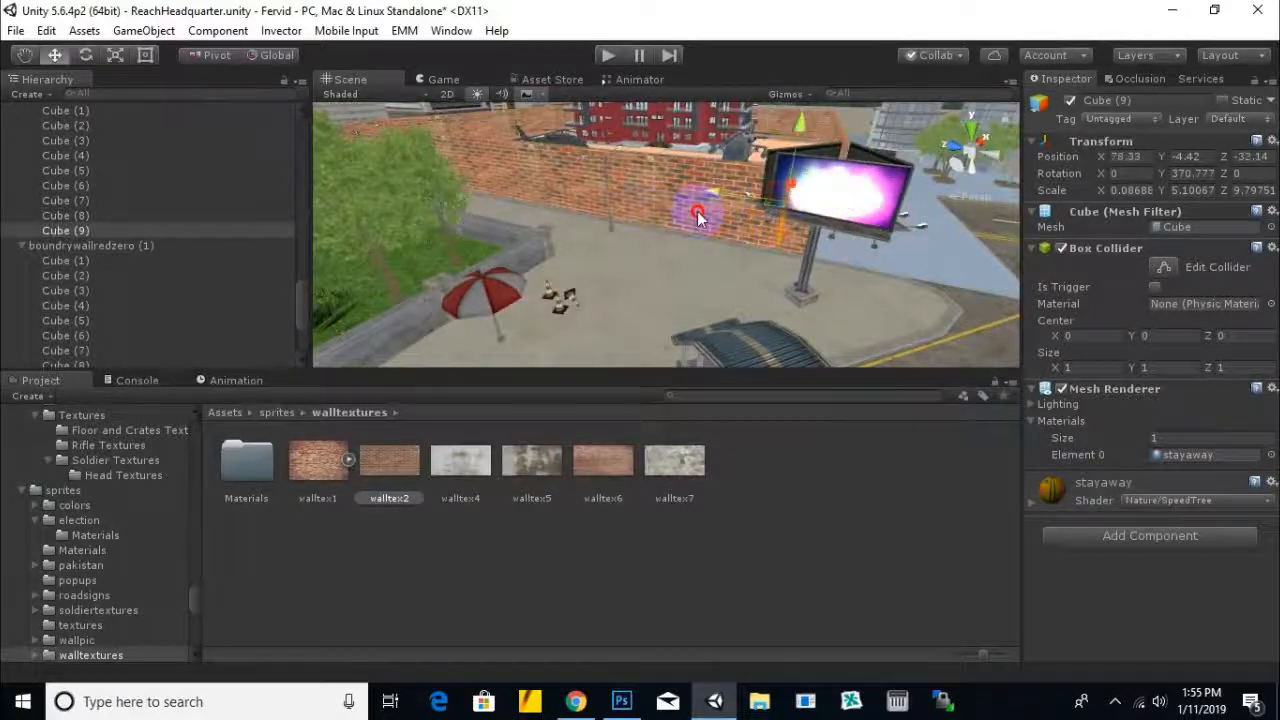
{"action": "left_click", "coordinate": [85, 55]}
{"action": "left_click_drag", "start_coordinate": [786, 238], "coordinate": [604, 247]}
{"action": "left_click", "coordinate": [56, 59]}
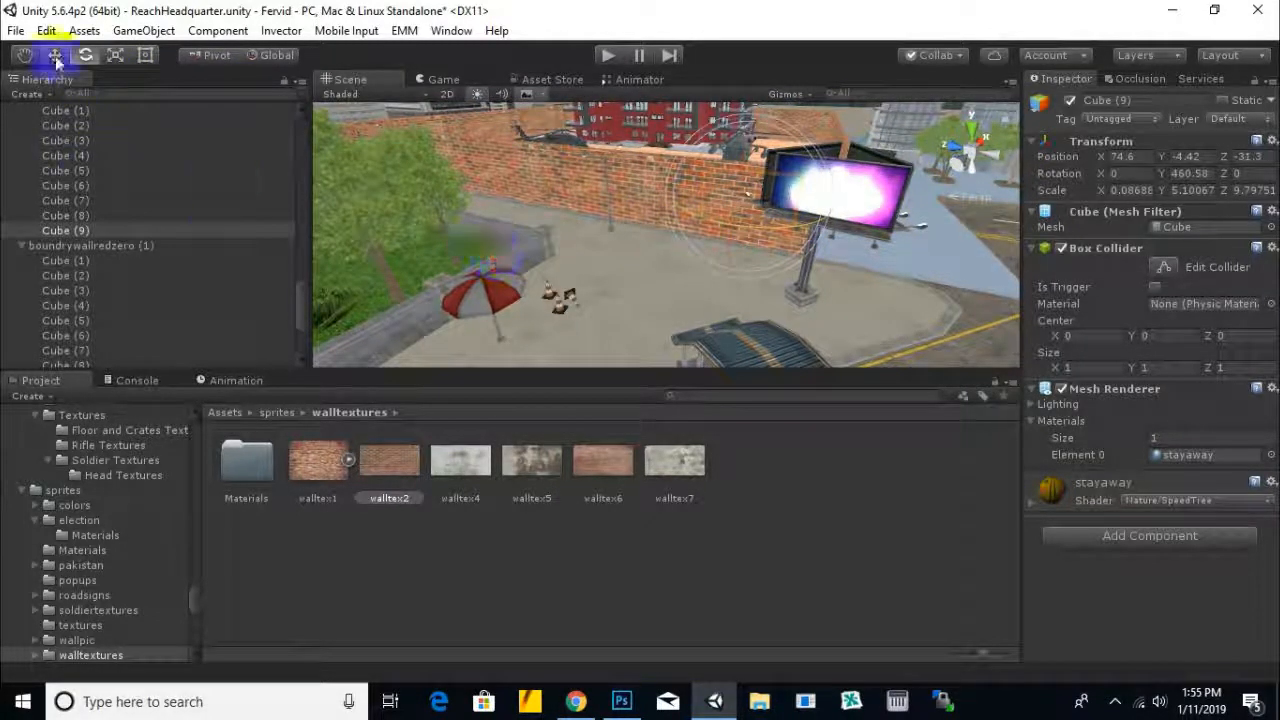
{"action": "left_click_drag", "start_coordinate": [760, 176], "coordinate": [745, 195]}
Align the park-side sign with the wall at Y rotation 461.208 and slide it along to X 57.9, Z -29.9
{"action": "left_click", "coordinate": [86, 57]}
{"action": "left_click", "coordinate": [86, 56]}
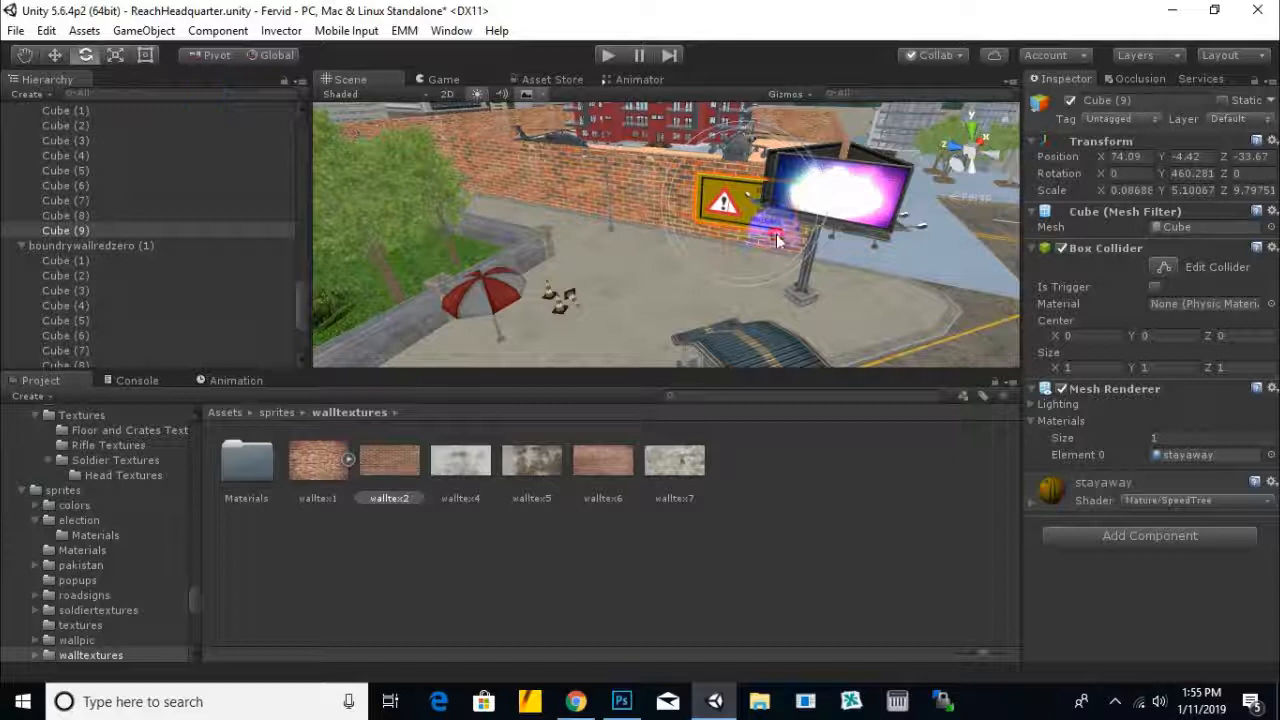
{"action": "left_click", "coordinate": [55, 56]}
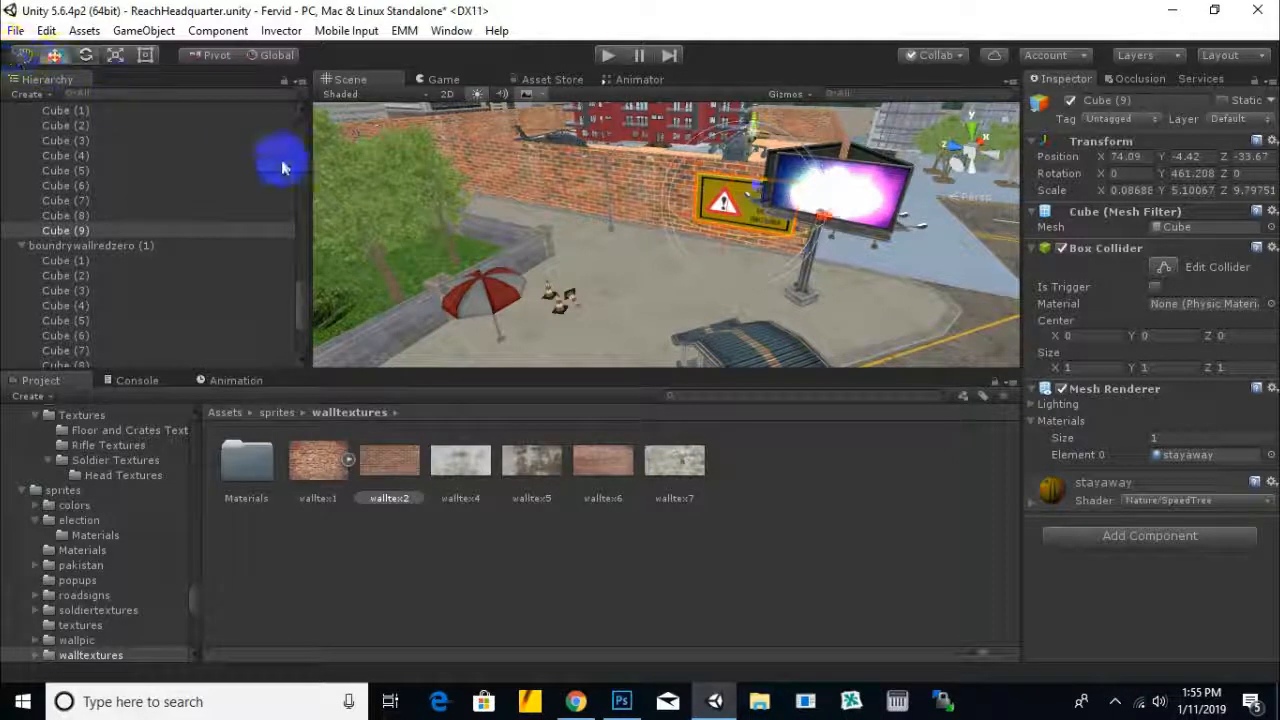
{"action": "left_click_drag", "start_coordinate": [824, 214], "coordinate": [655, 217]}
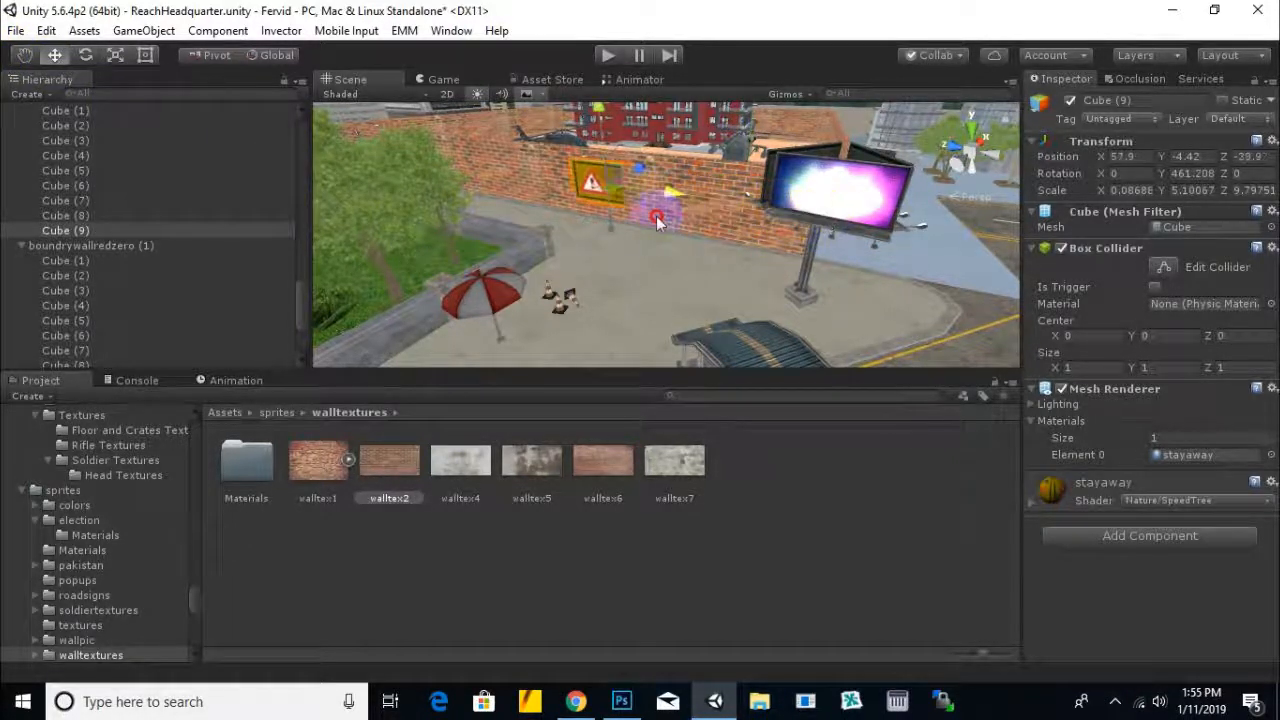
Undo the park-side sign's last slide, and place a duplicate of it farther along the same wall at X 54.4, Z -29.3
{"action": "key", "text": "ctrl+z"}
{"action": "key", "text": "ctrl+d"}
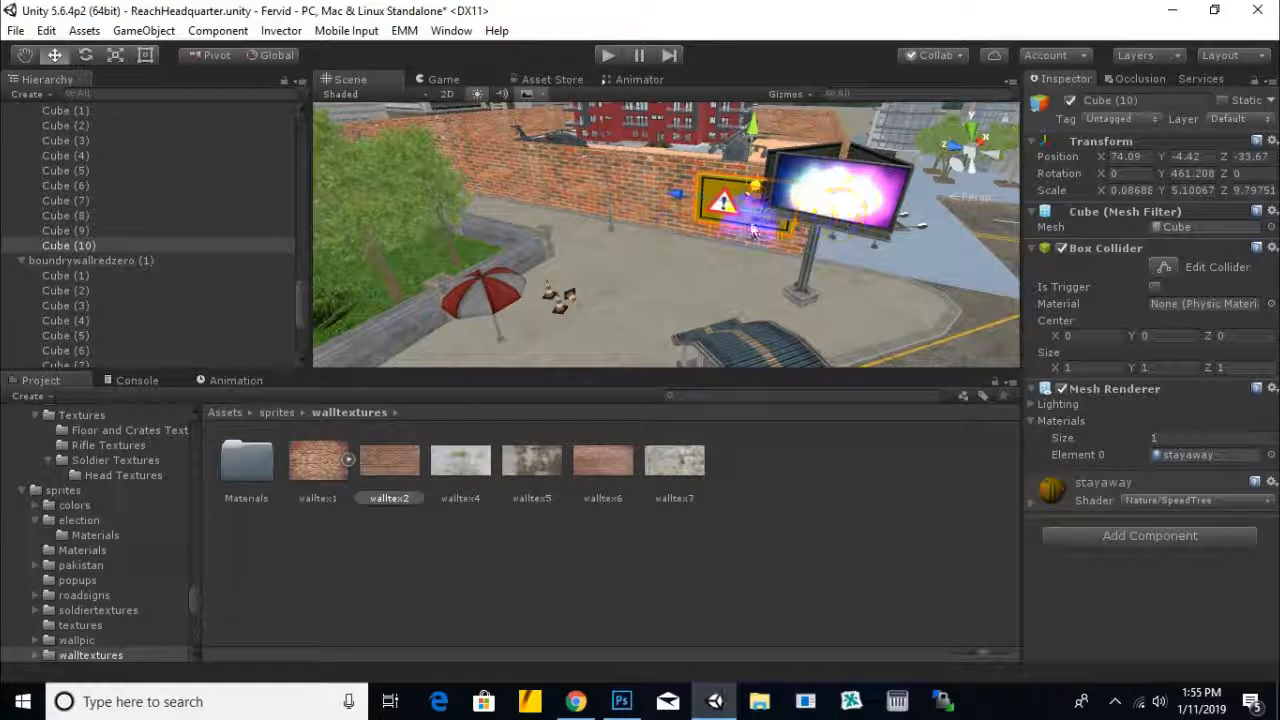
{"action": "left_click_drag", "start_coordinate": [677, 199], "coordinate": [473, 198]}
{"action": "middle_click_drag", "start_coordinate": [473, 198], "coordinate": [606, 278]}
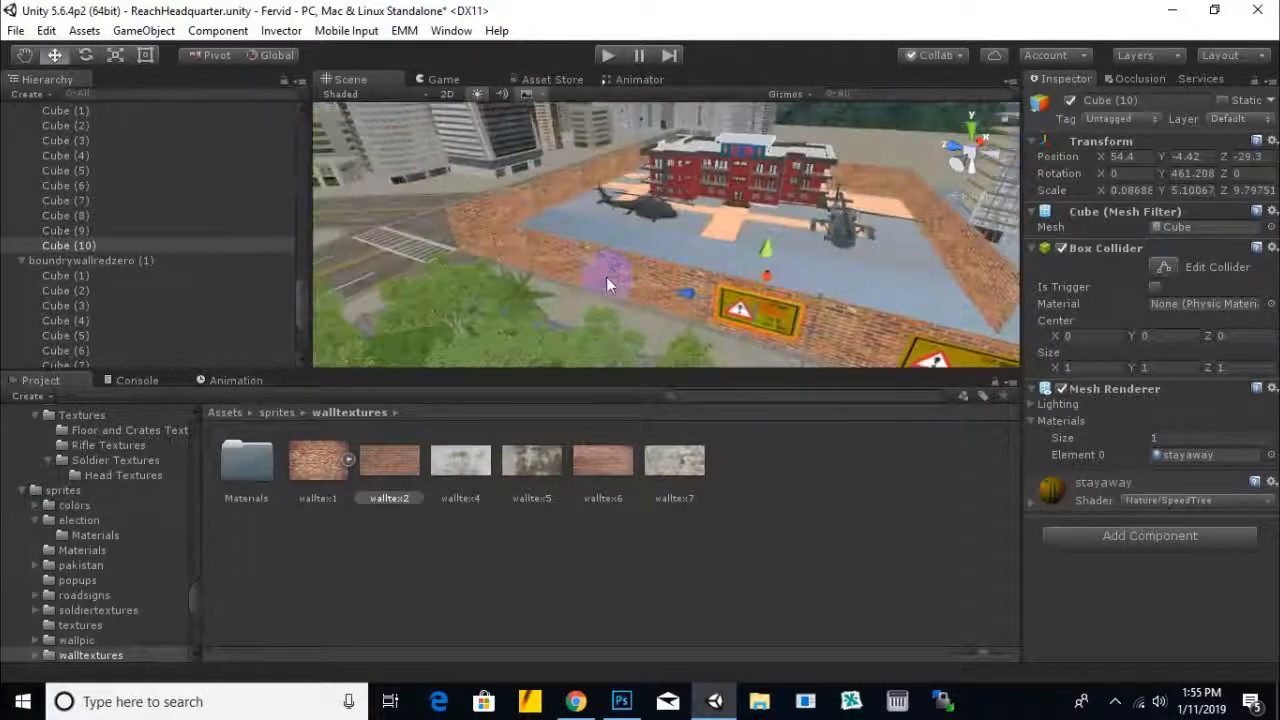
Duplicate the sign again farther along the park-side wall at X 27.1, Z -23.2, and return the project files to the Assets root folder
{"action": "key", "text": "ctrl+d"}
{"action": "left_click_drag", "start_coordinate": [688, 292], "coordinate": [449, 290]}
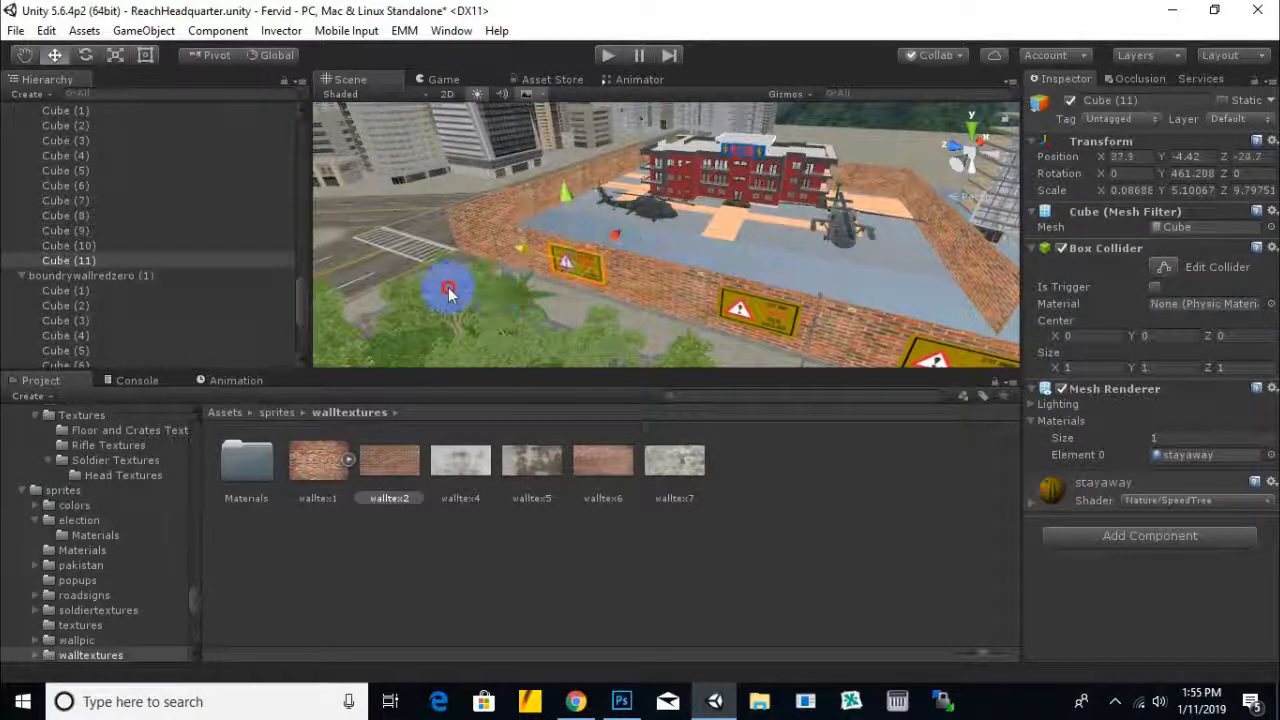
{"action": "middle_click_drag", "start_coordinate": [706, 272], "coordinate": [604, 287]}
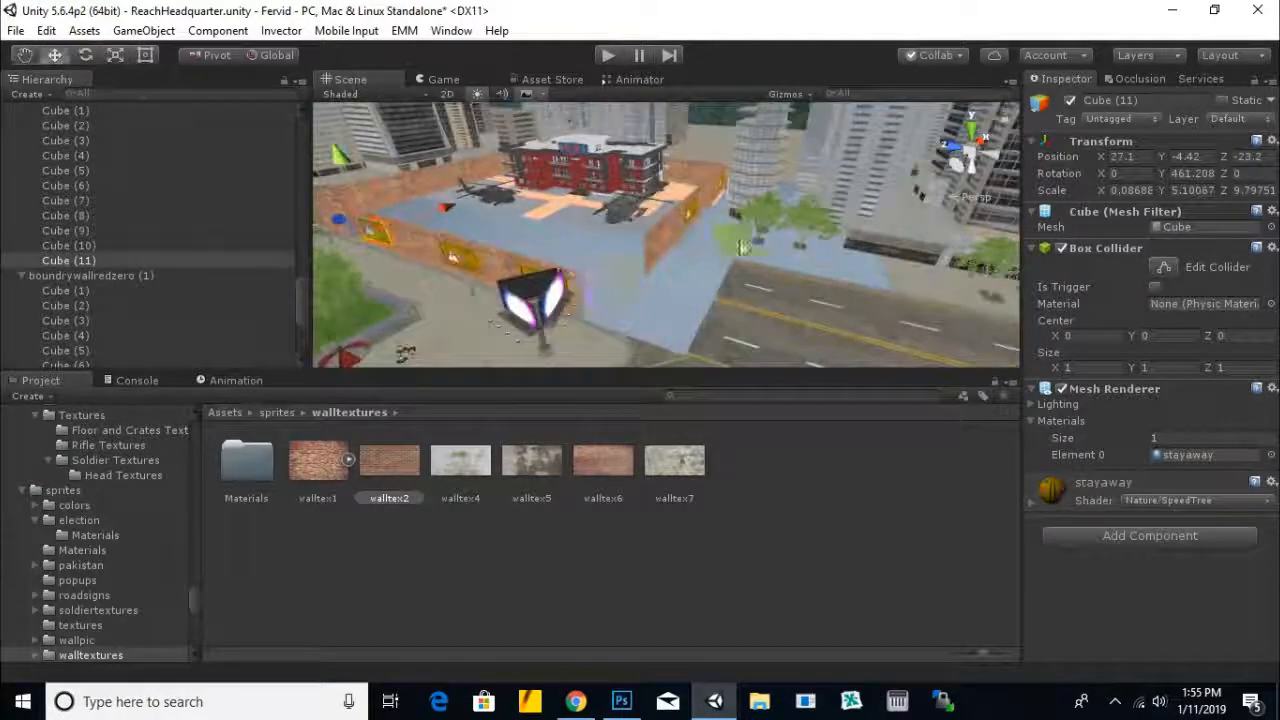
{"action": "mouse_move", "coordinate": [757, 250]}
{"action": "right_mouse_down"}
{"action": "mouse_move", "coordinate": [551, 263]}
{"action": "mouse_move", "coordinate": [674, 251]}
{"action": "mouse_move", "coordinate": [745, 272]}
{"action": "right_mouse_up"}
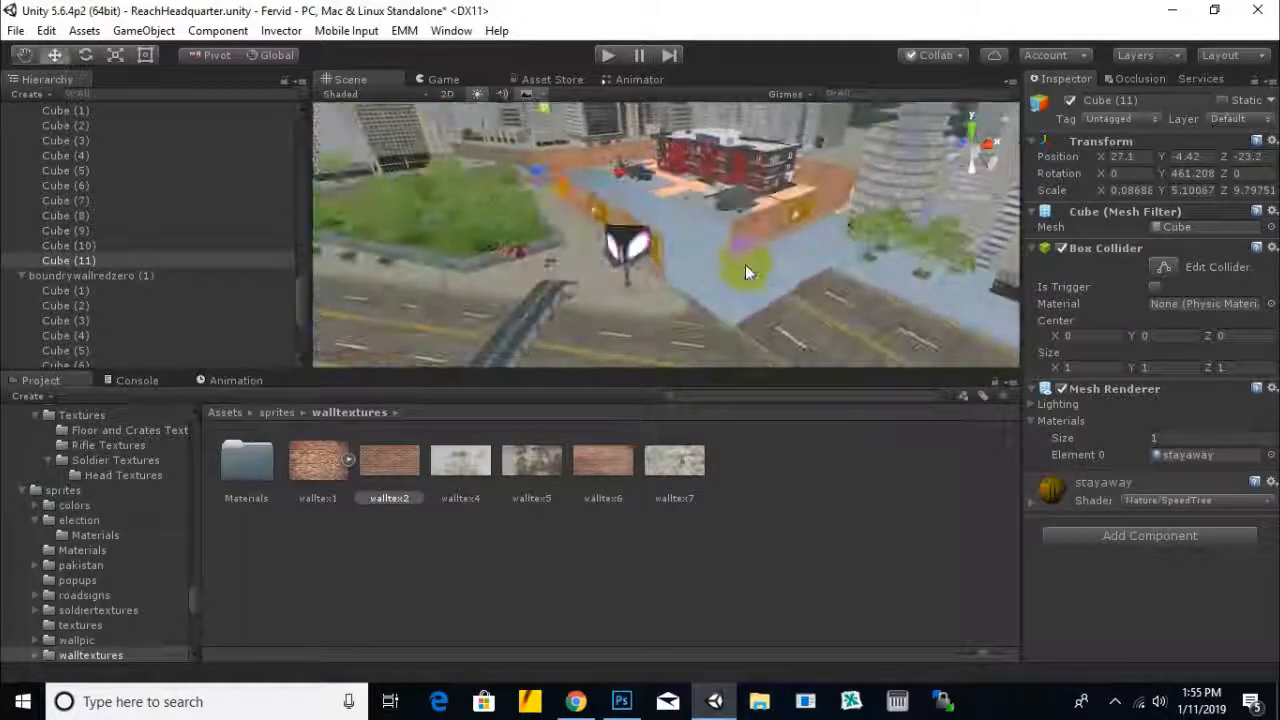
{"action": "left_click", "coordinate": [279, 412]}
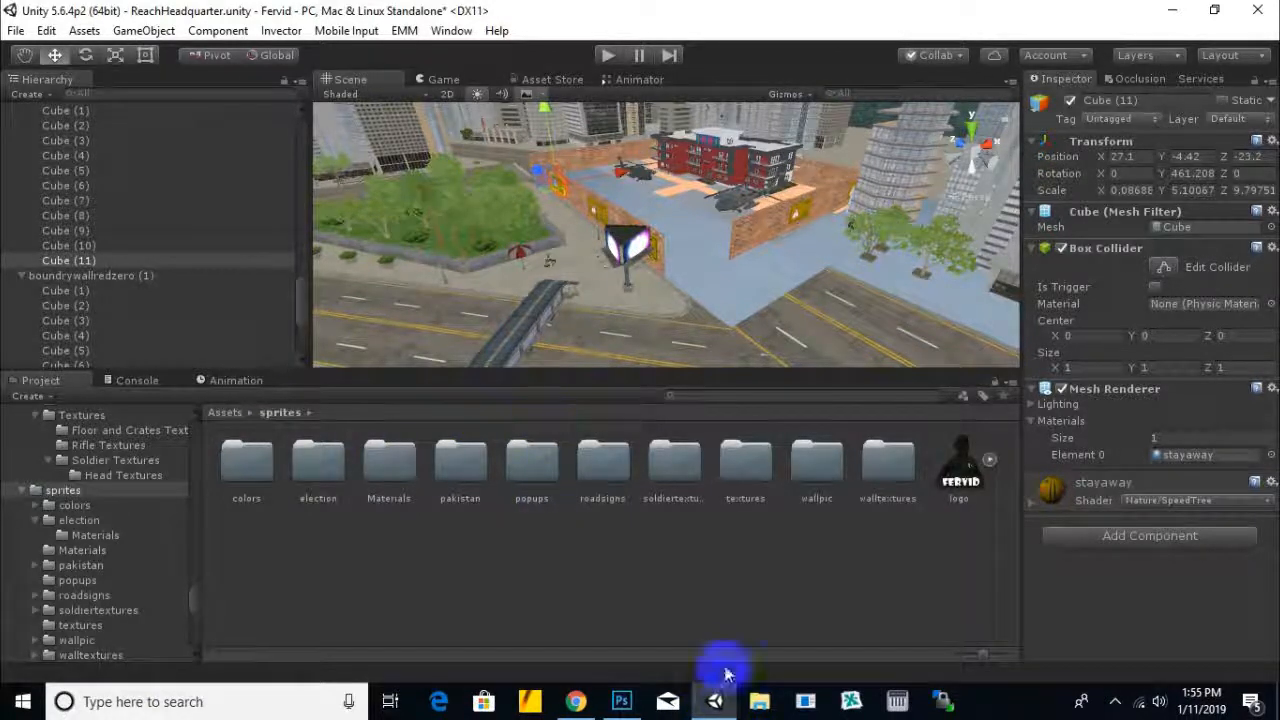
{"action": "left_click", "coordinate": [228, 412]}
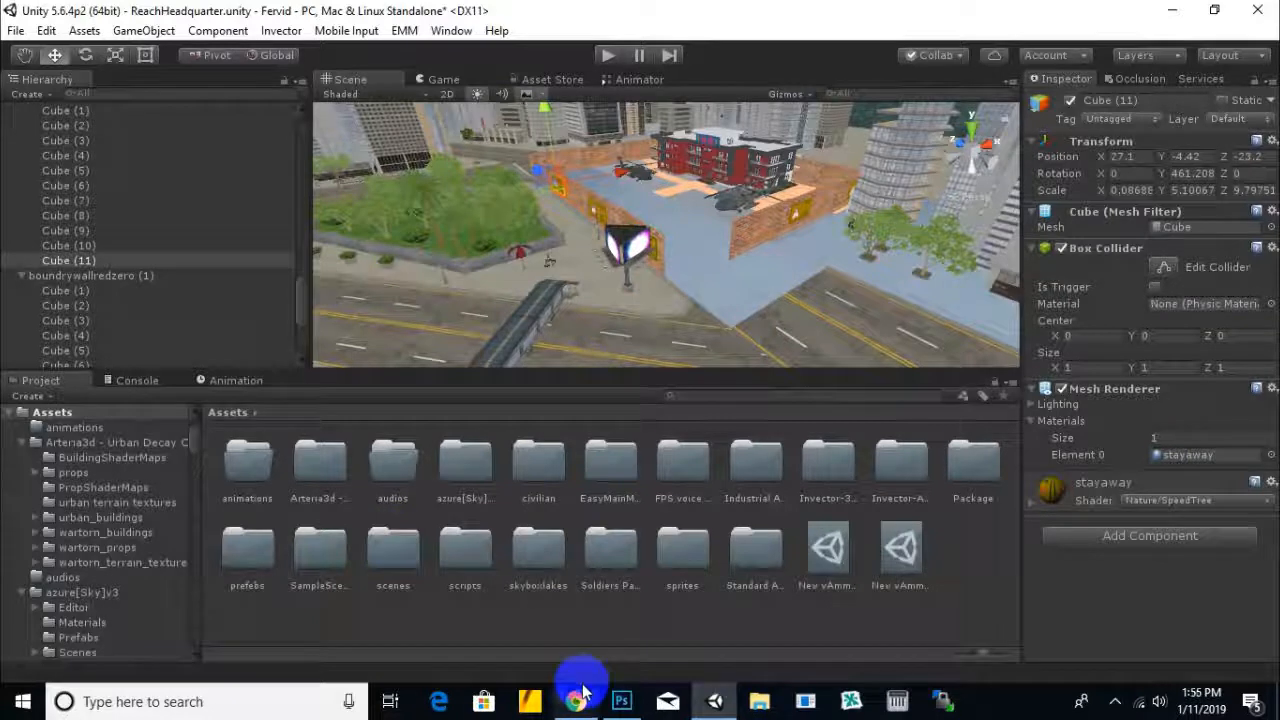
Switch to Chrome and search CGTrader for "gate", limiting the results to free models
{"action": "left_click", "coordinate": [577, 700]}
{"action": "scroll", "coordinate": [760, 148], "scroll_direction": "up", "scroll_amount": 3}
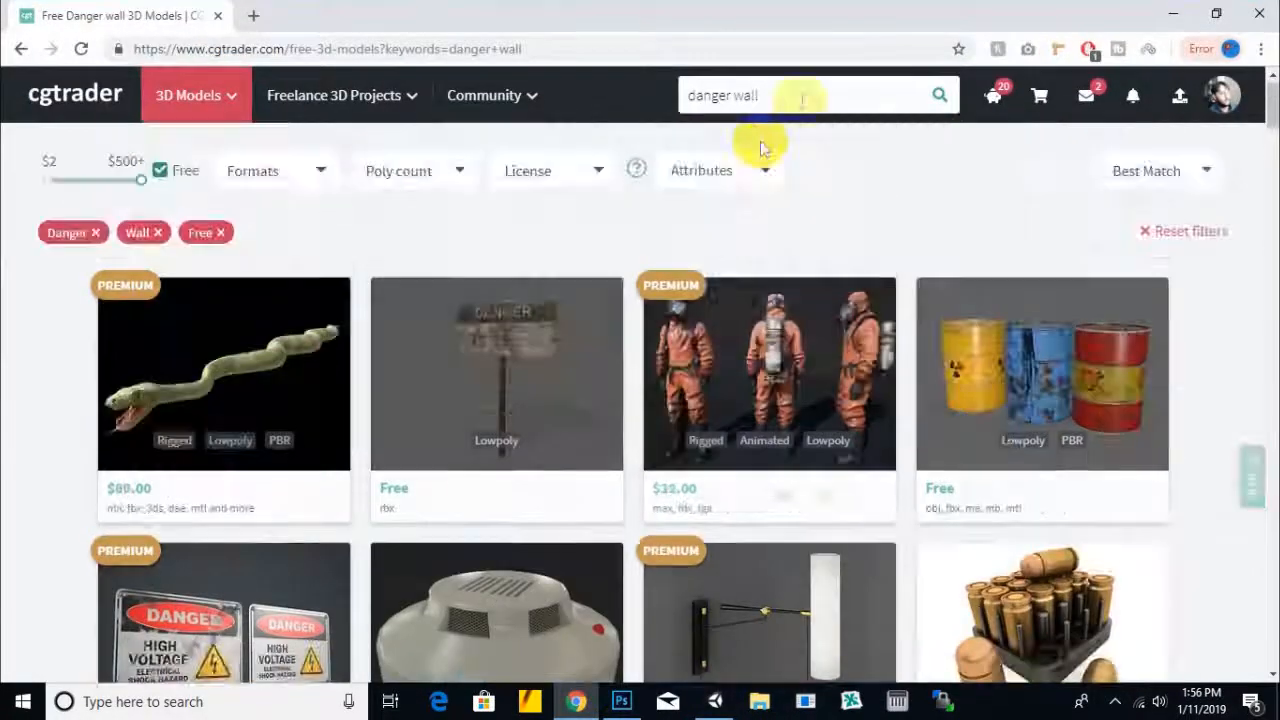
{"action": "left_click", "coordinate": [800, 95]}
{"action": "mouse_move", "coordinate": [435, 117]}
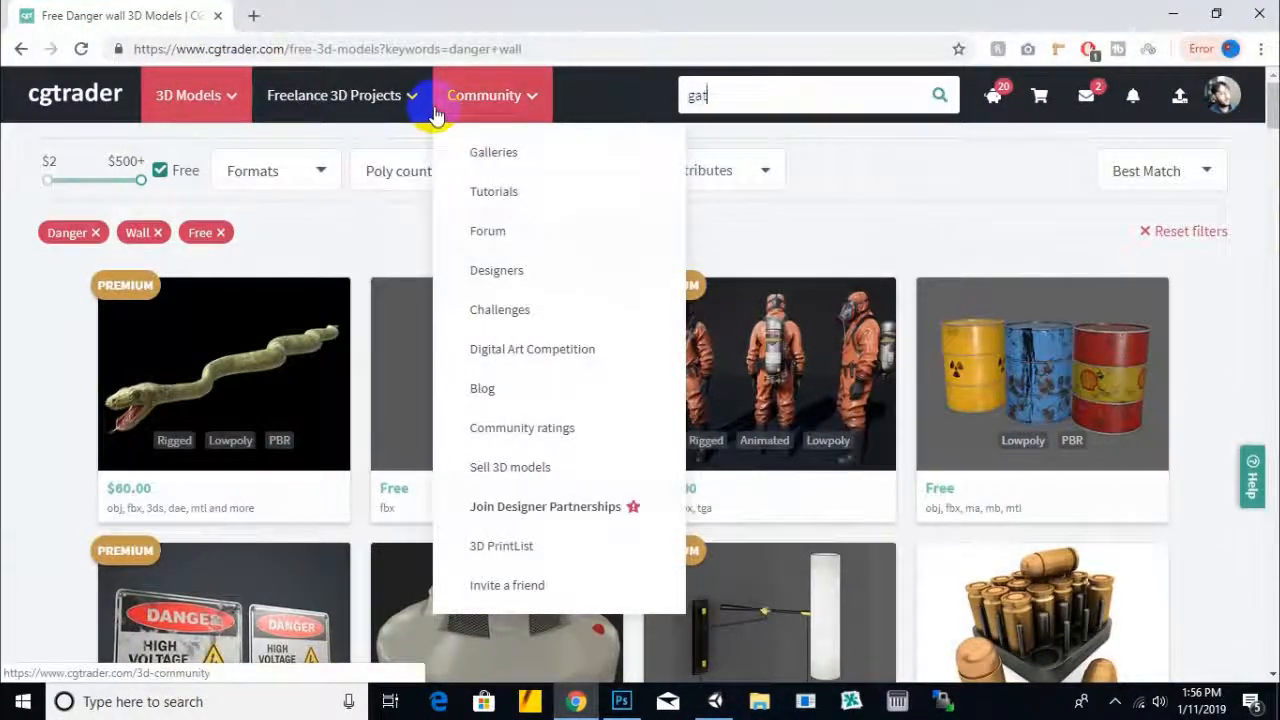
{"action": "type", "text": "gate"}
{"action": "key", "text": "Return"}
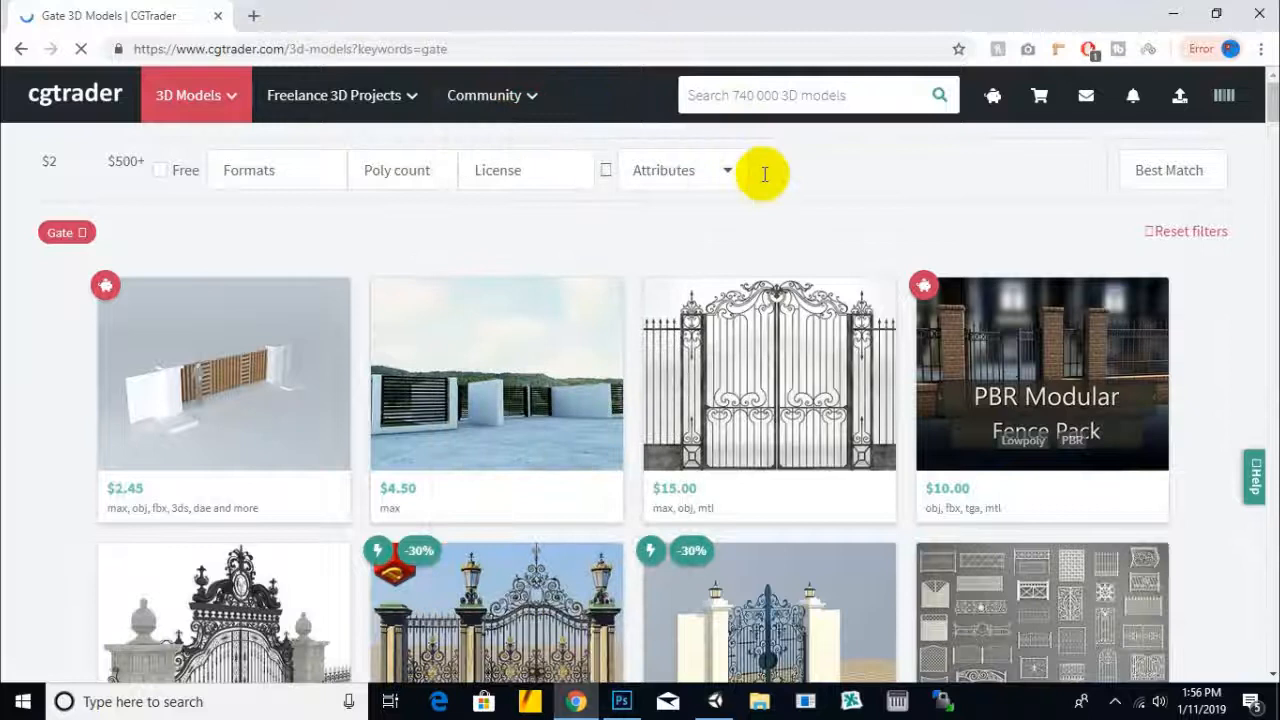
{"action": "left_click", "coordinate": [178, 171]}
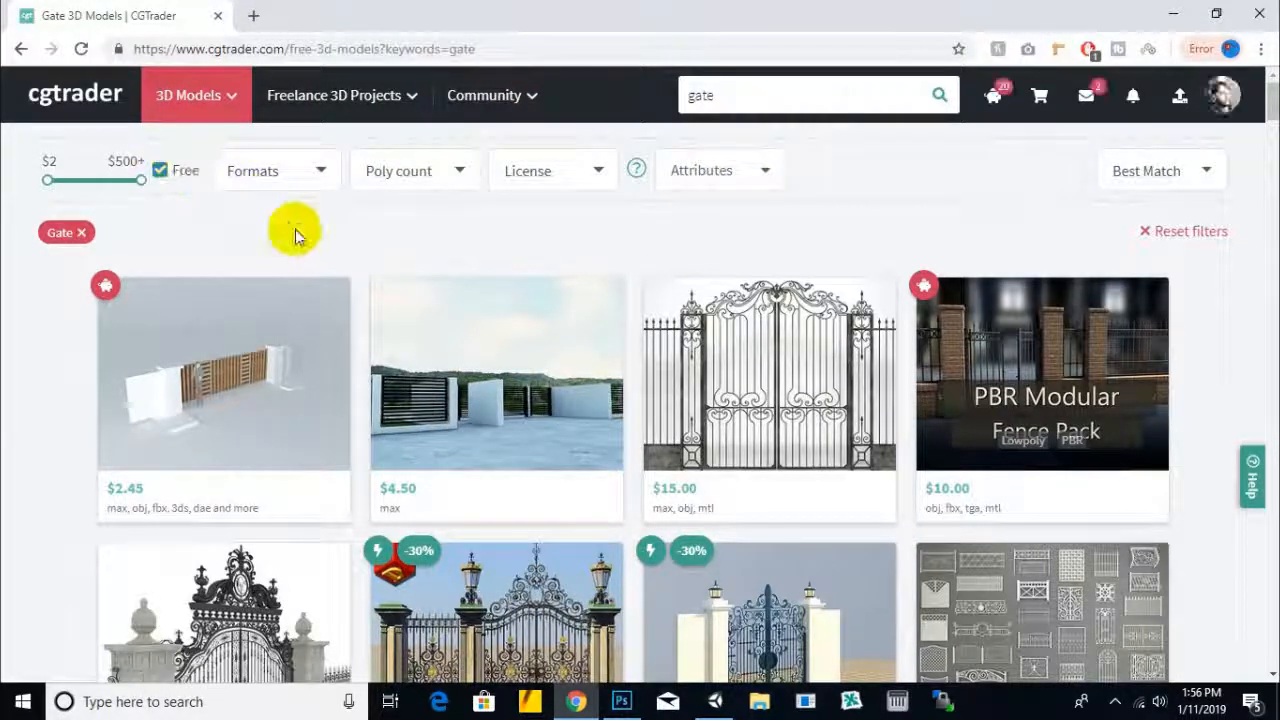
{"action": "scroll", "coordinate": [295, 229], "scroll_direction": "down", "scroll_amount": 2}
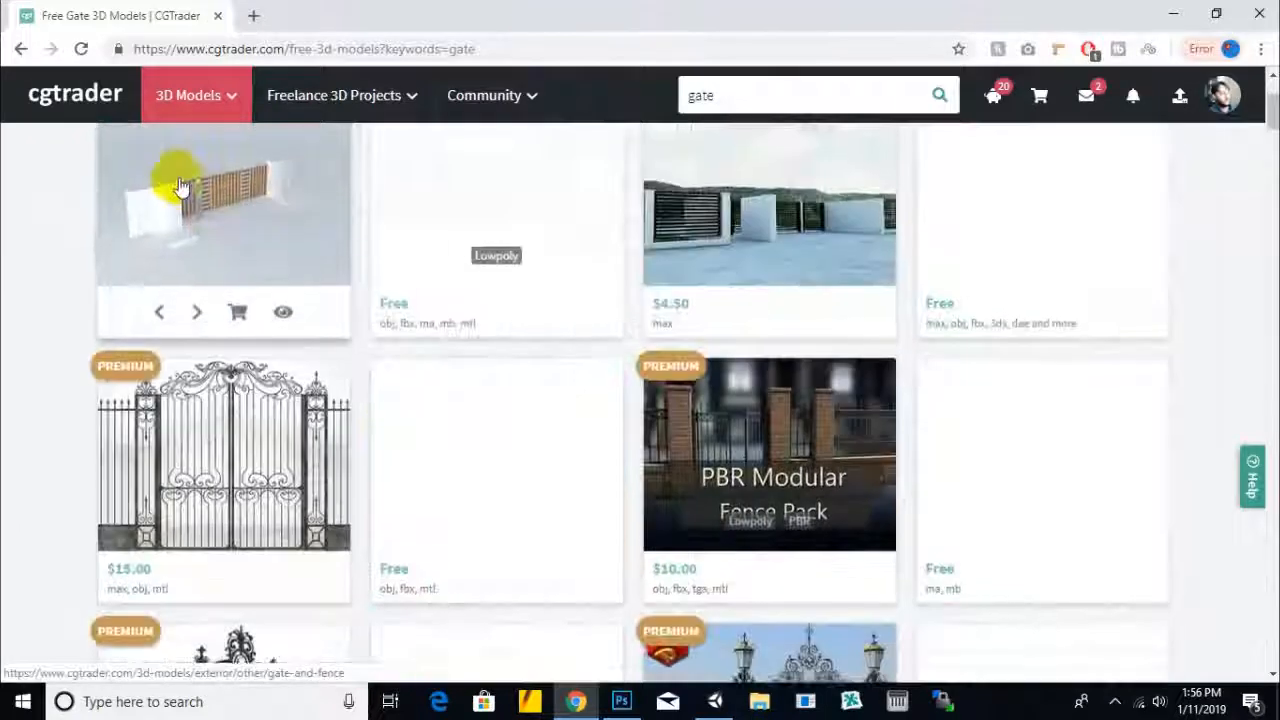
{"action": "scroll", "coordinate": [181, 186], "scroll_direction": "up", "scroll_amount": 2}
{"action": "left_click", "coordinate": [162, 174]}
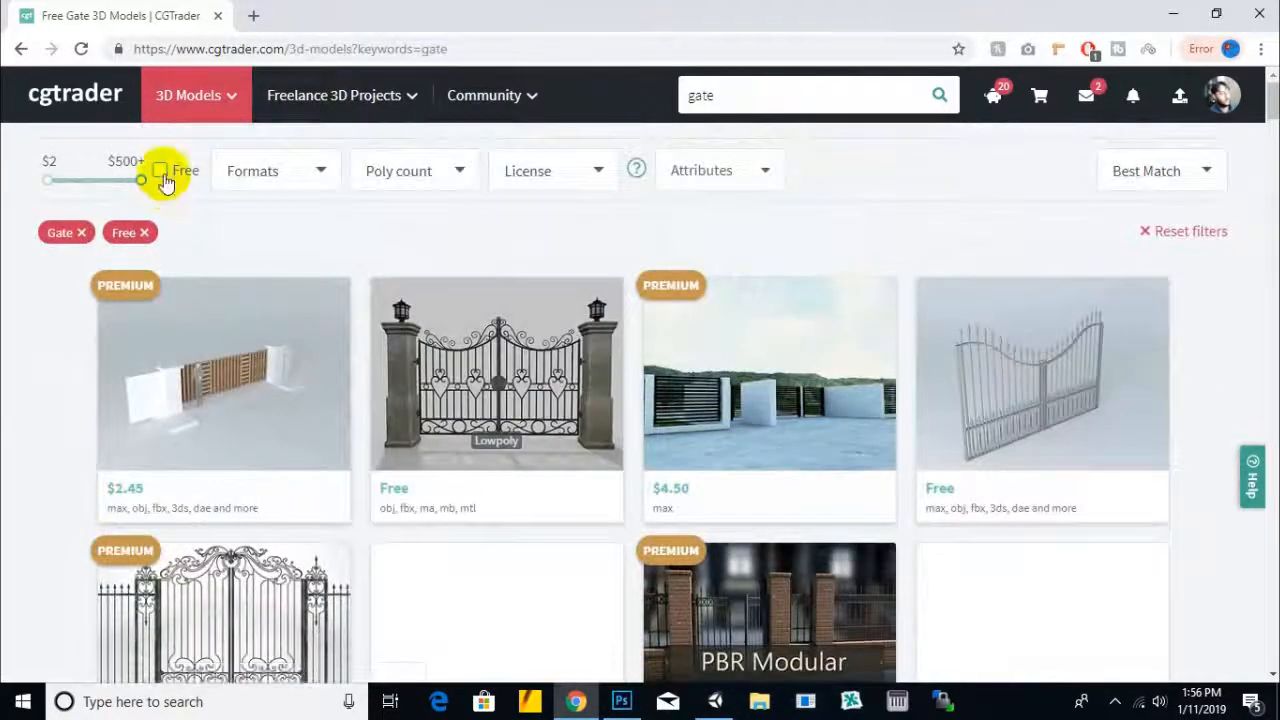
{"action": "left_click", "coordinate": [161, 172]}
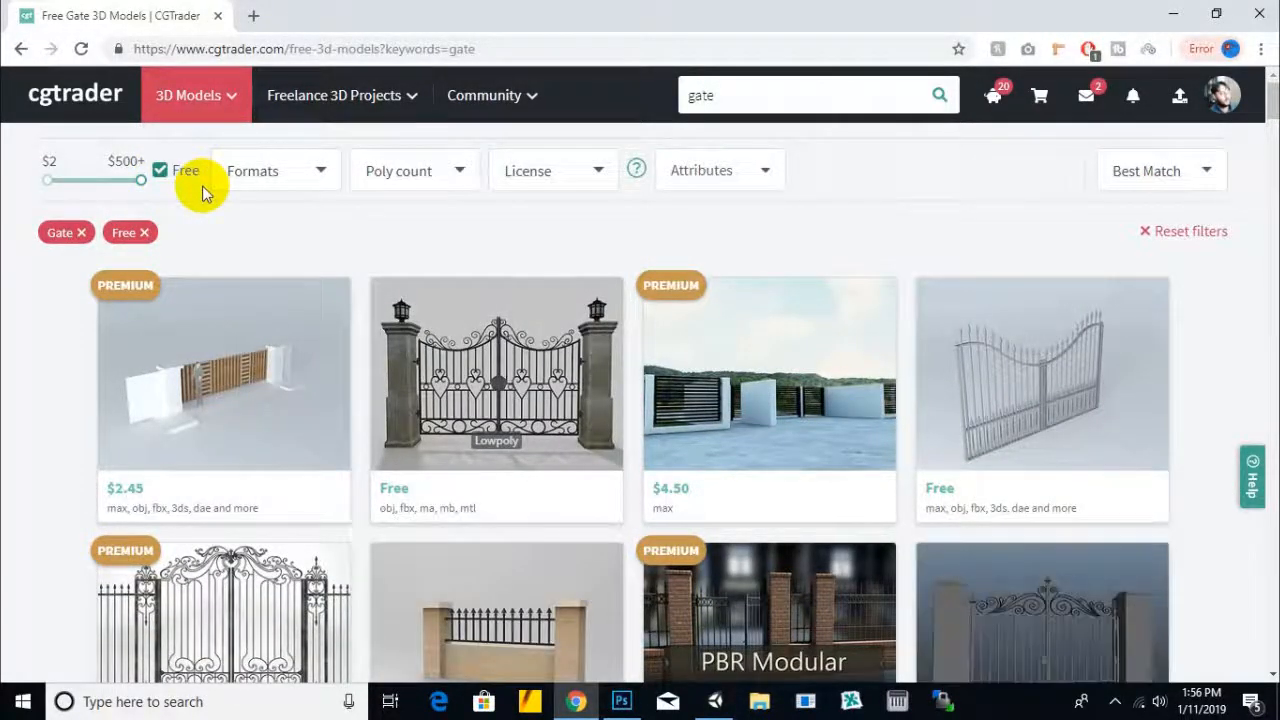
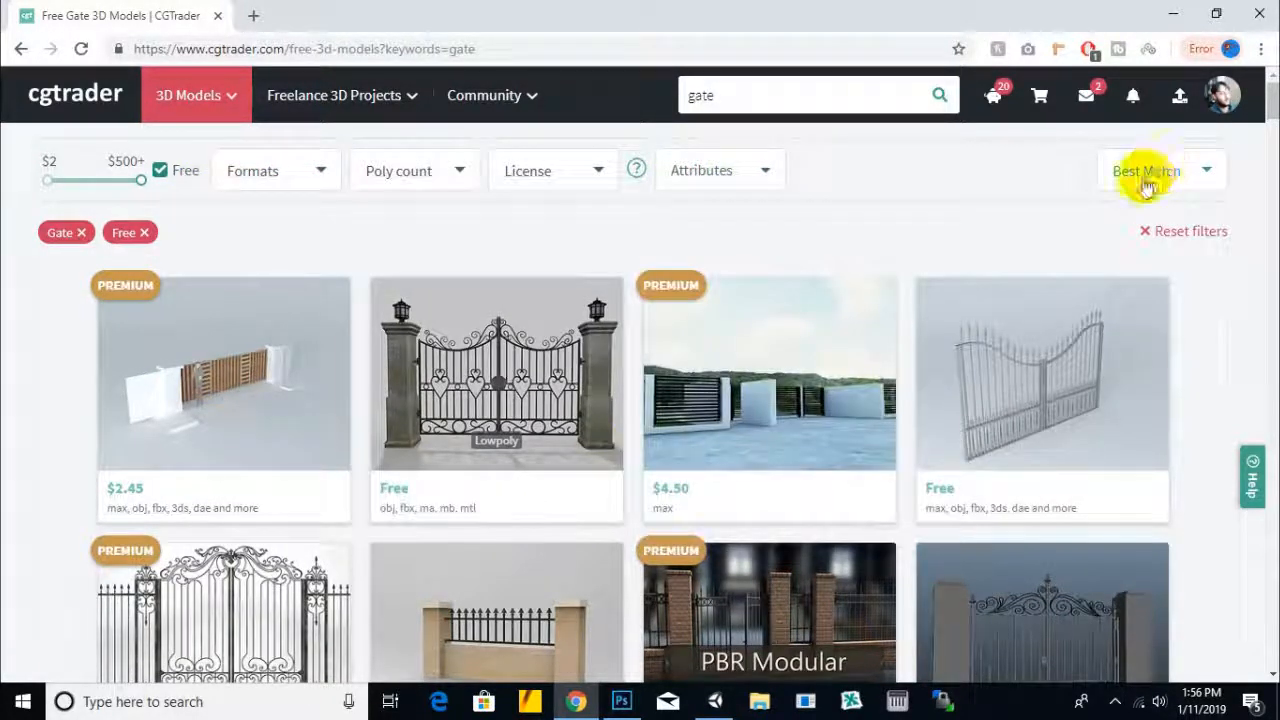
Preview the first free gate models, opening the fence model's page in a separate tab and closing it again
{"action": "scroll", "coordinate": [591, 394], "scroll_direction": "down", "scroll_amount": 1}
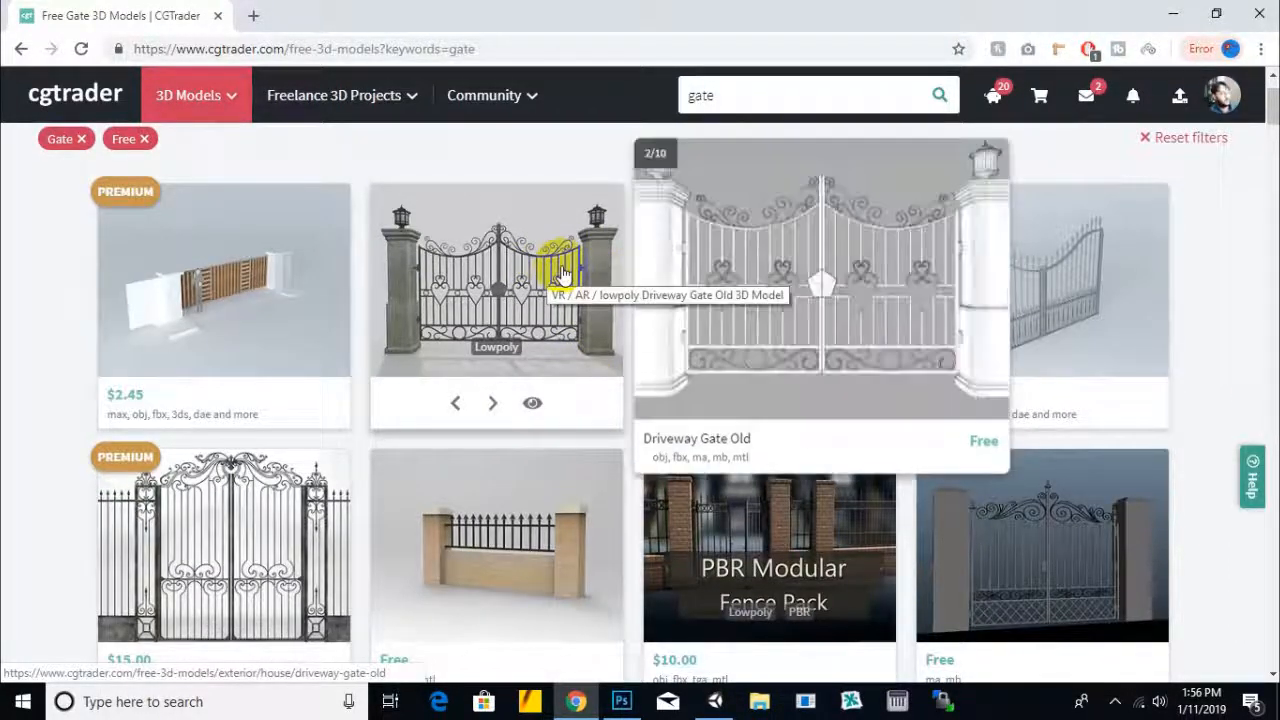
{"action": "scroll", "coordinate": [563, 275], "scroll_direction": "down", "scroll_amount": 1}
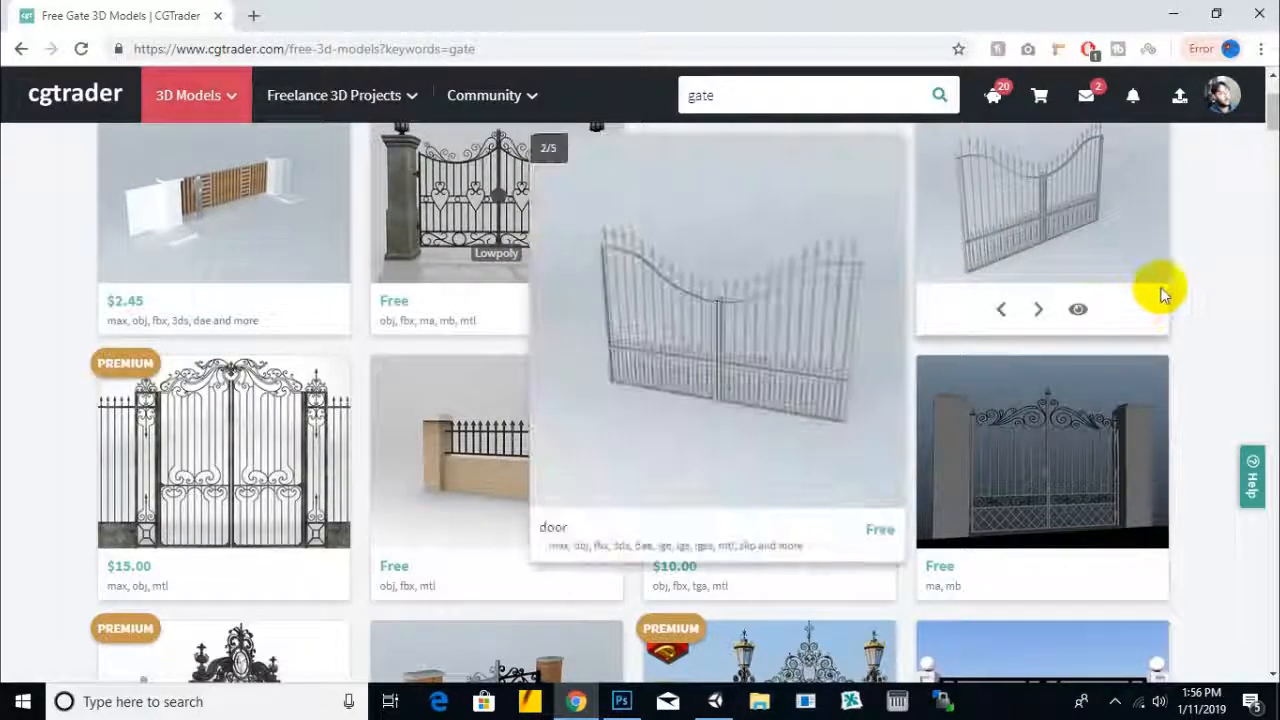
{"action": "scroll", "coordinate": [1212, 248], "scroll_direction": "down", "scroll_amount": 1}
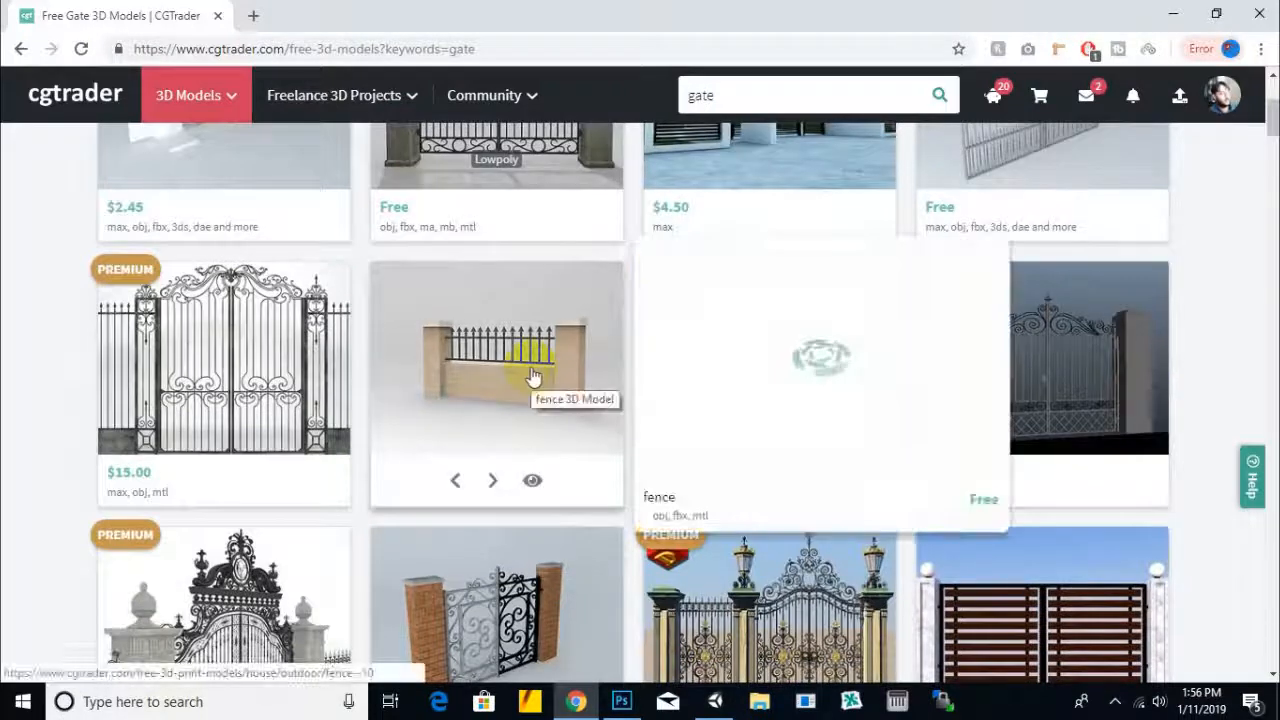
{"action": "right_click", "coordinate": [531, 366]}
{"action": "left_click", "coordinate": [566, 383]}
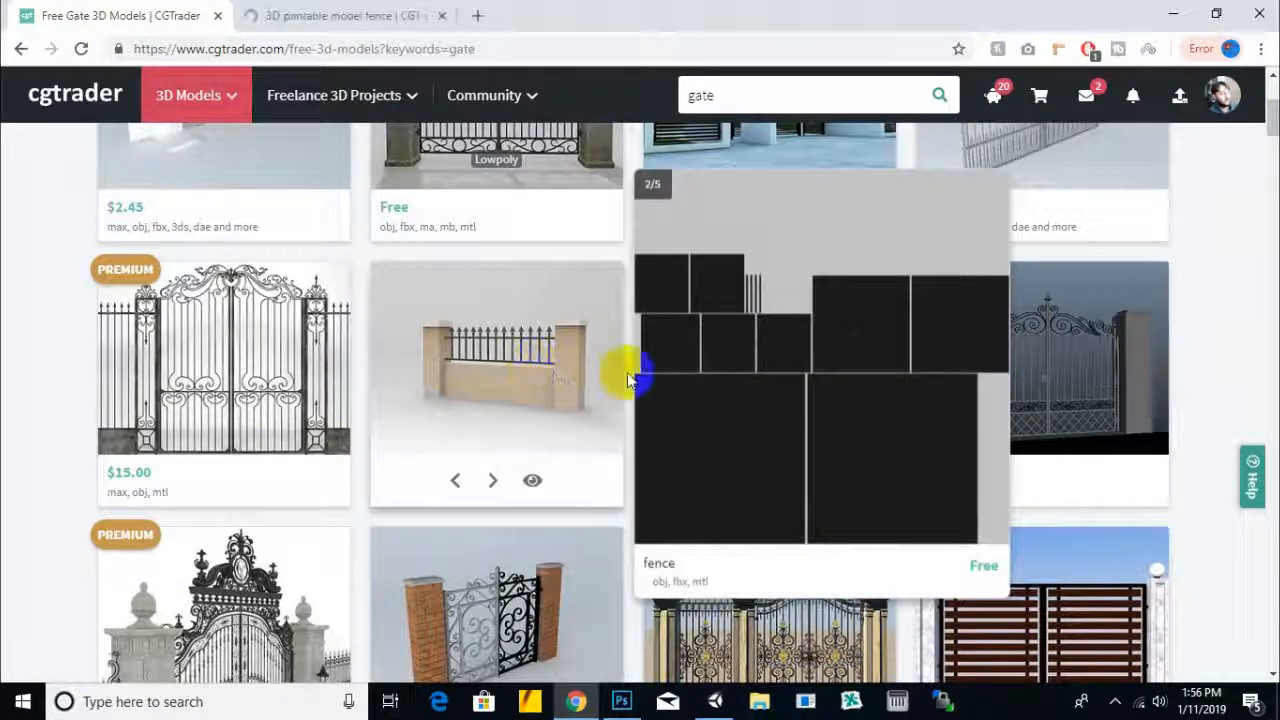
{"action": "left_click", "coordinate": [442, 15]}
Browse the remaining free gate models for one that suits the headquarters entrance and return to the first results
{"action": "scroll", "coordinate": [1208, 368], "scroll_direction": "down", "scroll_amount": 2}
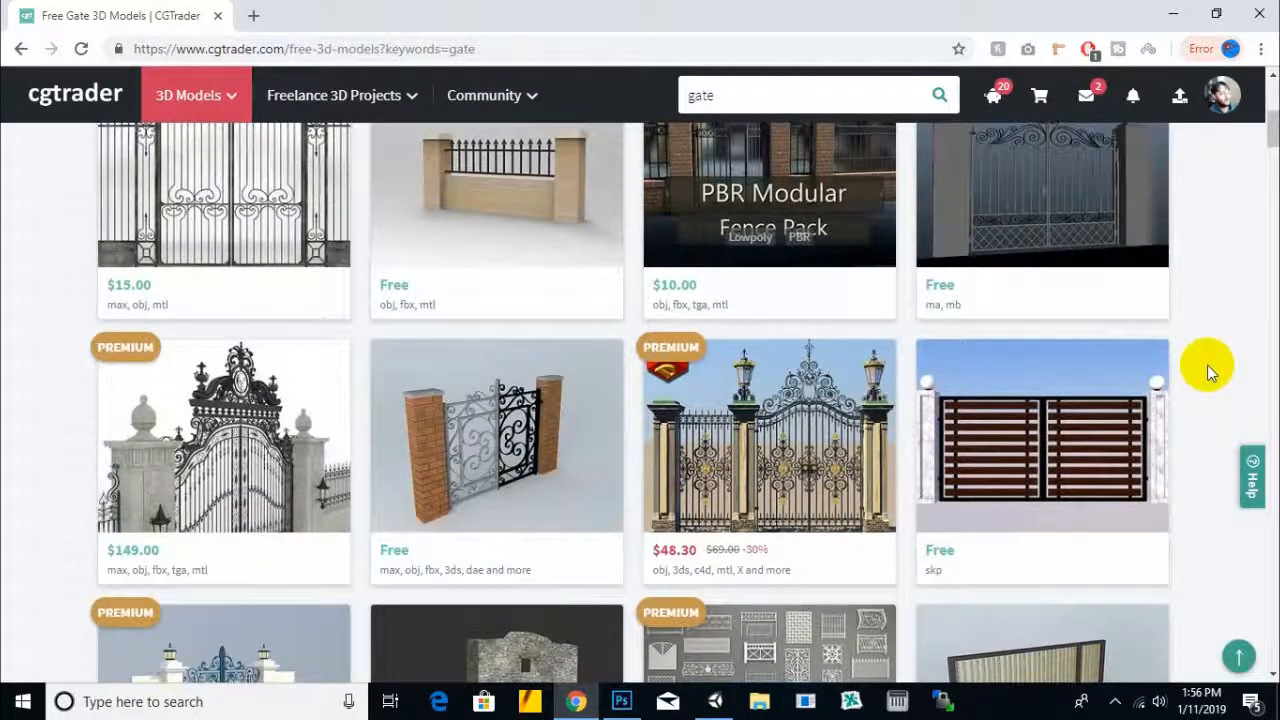
{"action": "scroll", "coordinate": [1207, 367], "scroll_direction": "down", "scroll_amount": 1}
{"action": "scroll", "coordinate": [1208, 370], "scroll_direction": "down", "scroll_amount": 2}
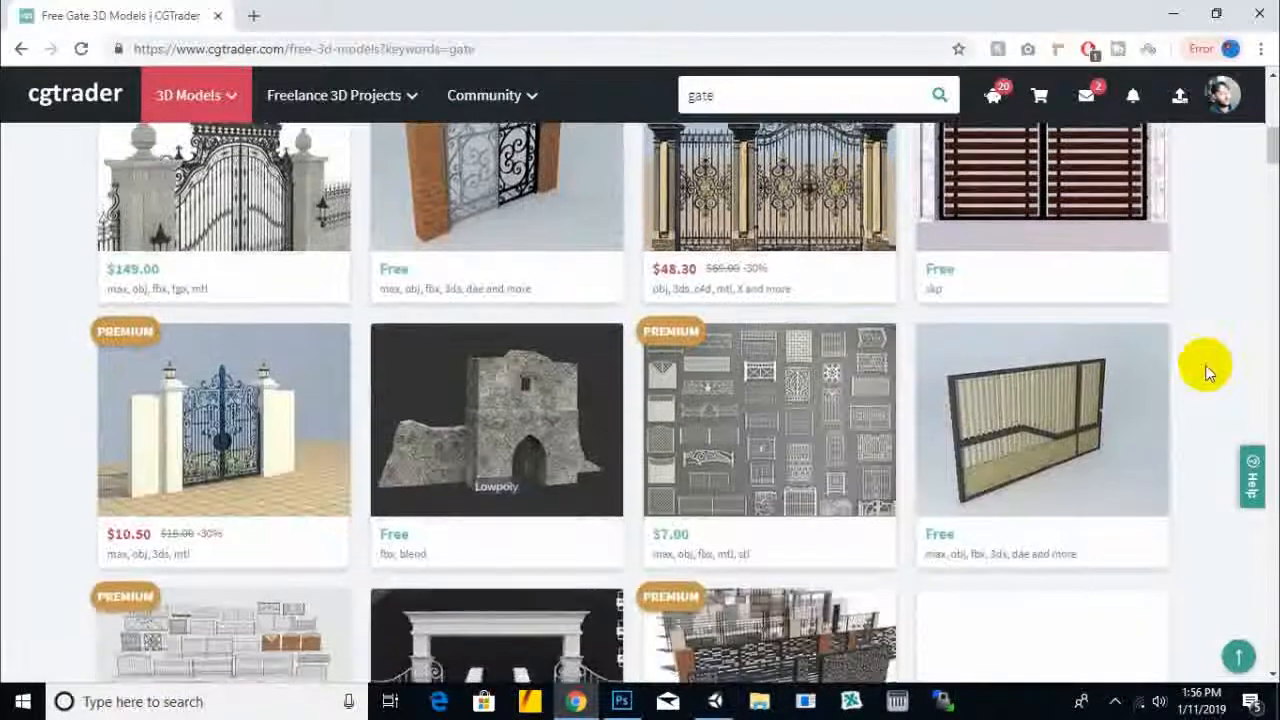
{"action": "scroll", "coordinate": [1200, 358], "scroll_direction": "down", "scroll_amount": 1}
{"action": "scroll", "coordinate": [1198, 360], "scroll_direction": "down", "scroll_amount": 3}
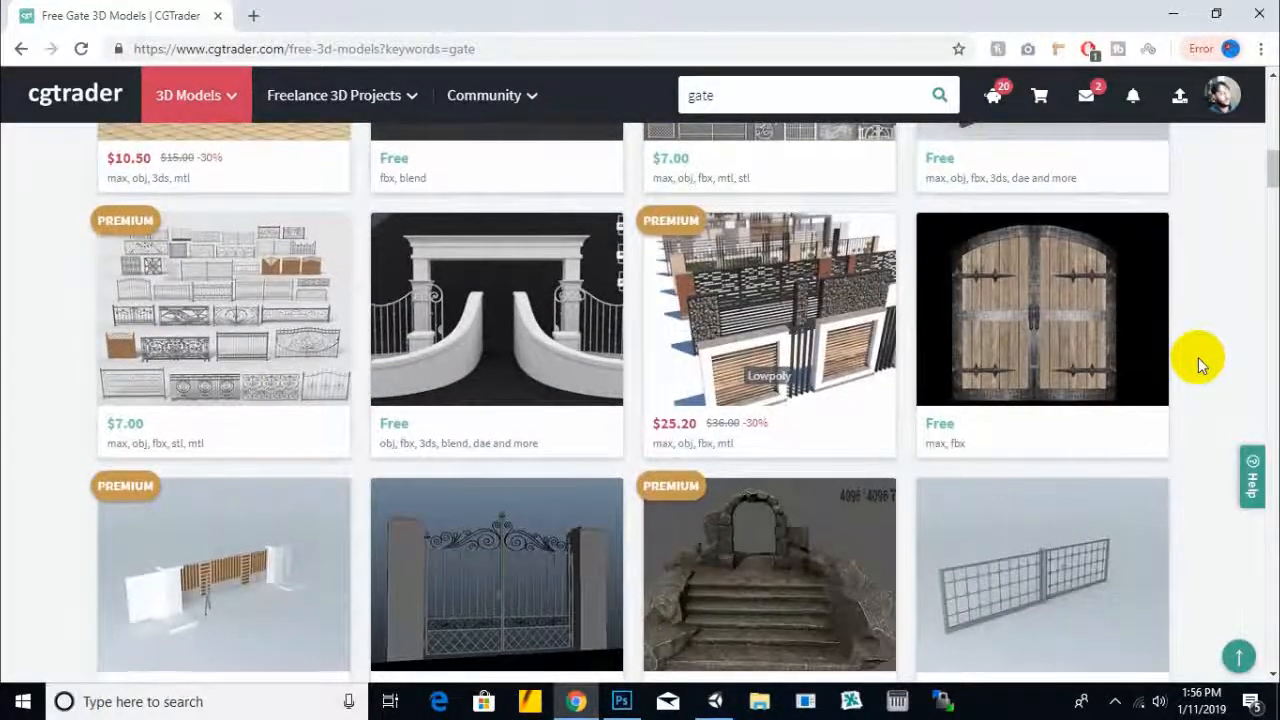
{"action": "scroll", "coordinate": [1199, 362], "scroll_direction": "down", "scroll_amount": 2}
{"action": "scroll", "coordinate": [1198, 357], "scroll_direction": "up", "scroll_amount": 10}
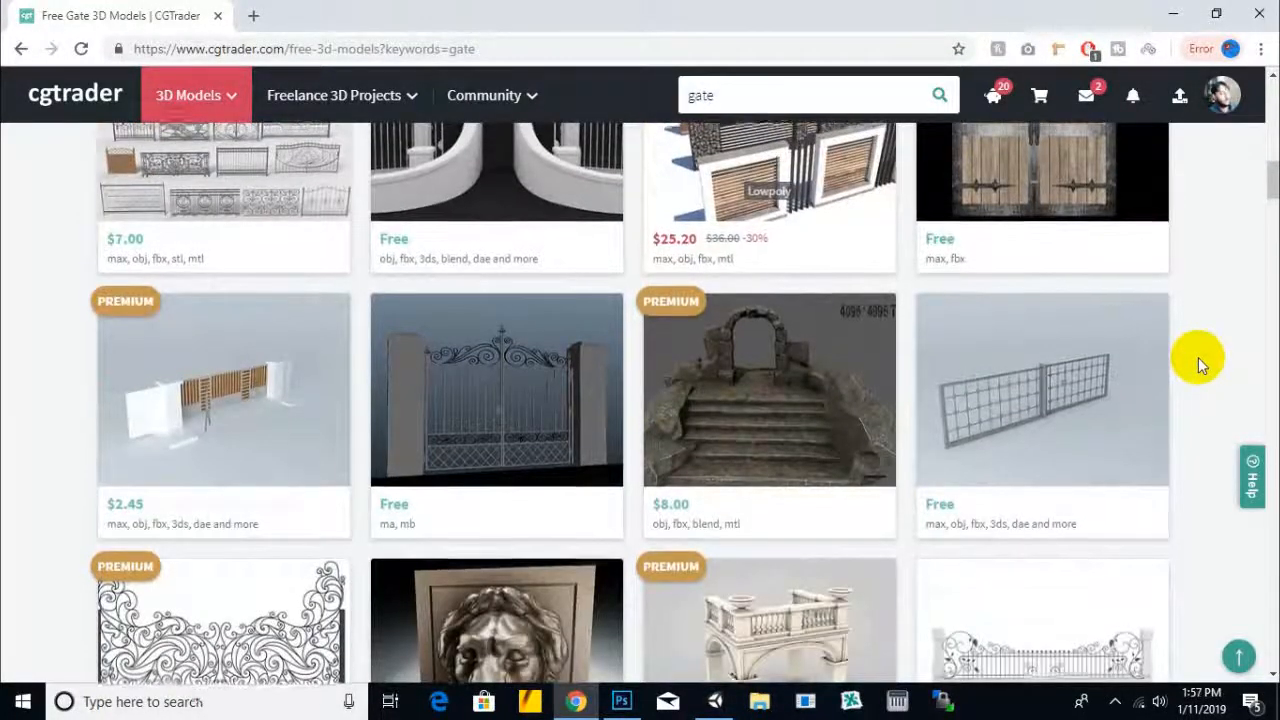
{"action": "scroll", "coordinate": [1198, 357], "scroll_direction": "down", "scroll_amount": 3}
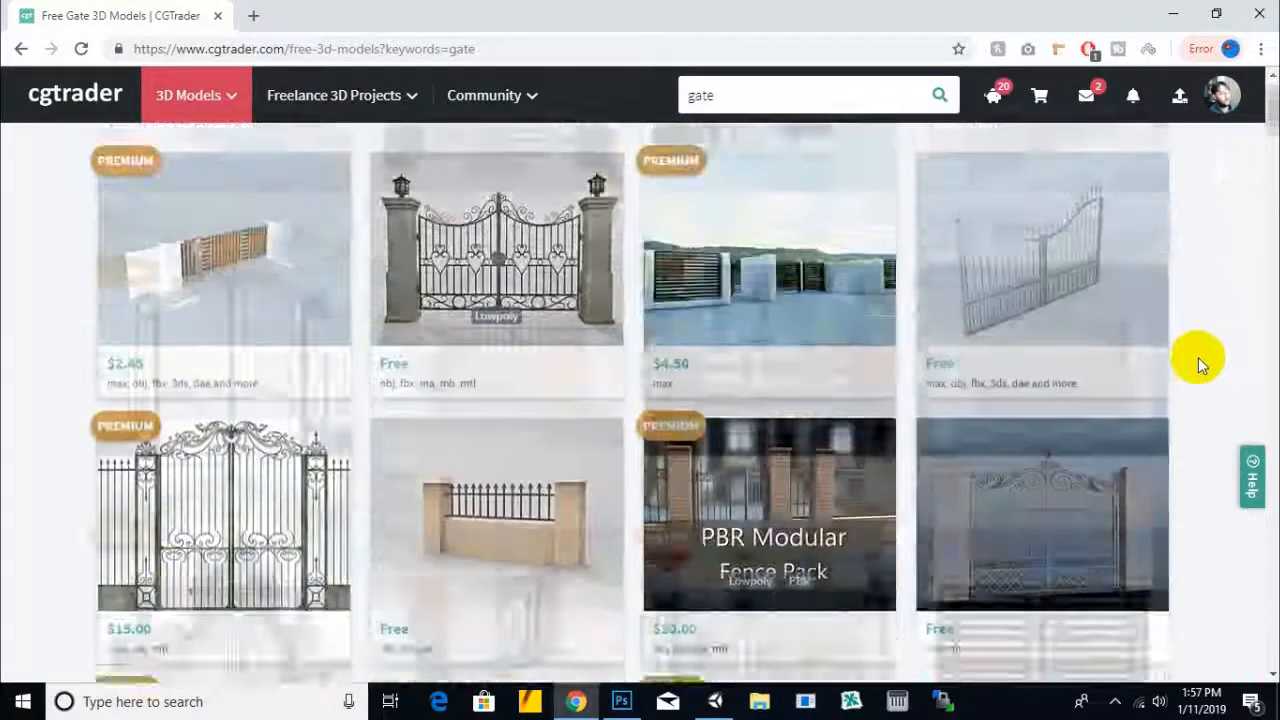
{"action": "scroll", "coordinate": [966, 303], "scroll_direction": "up", "scroll_amount": 3}
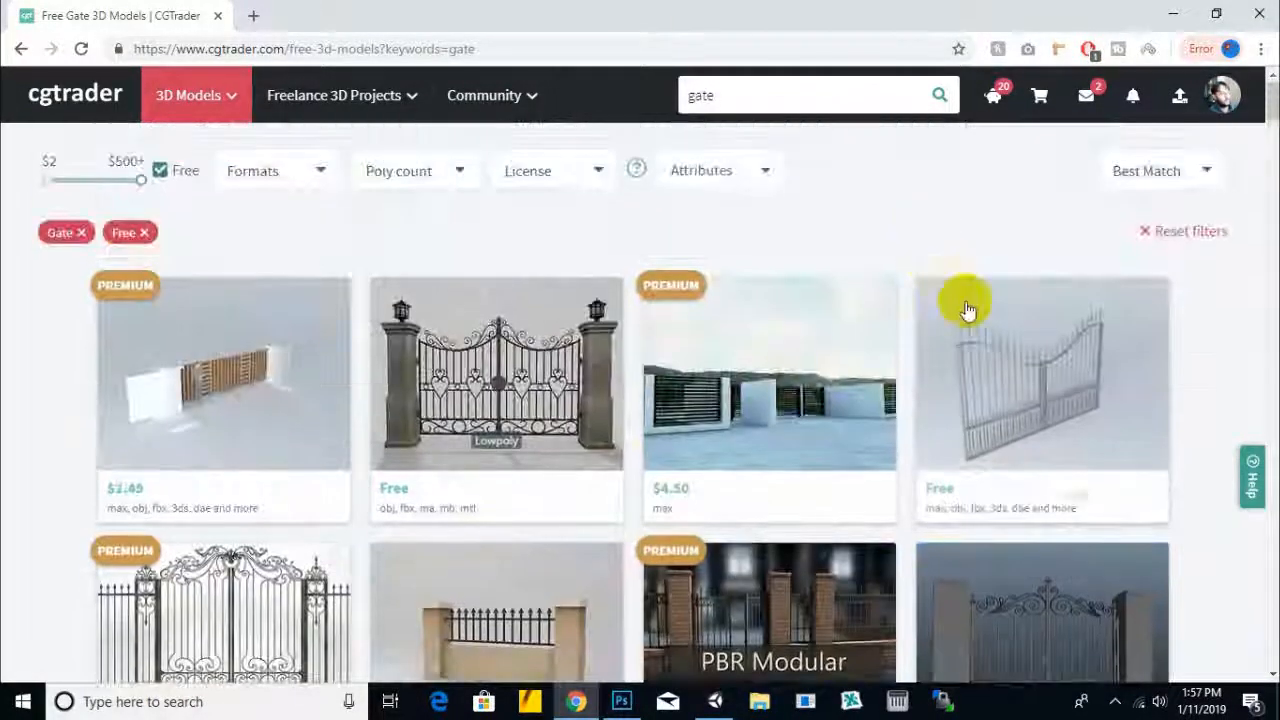
{"action": "scroll", "coordinate": [966, 309], "scroll_direction": "down", "scroll_amount": 1}
{"action": "mouse_move", "coordinate": [966, 309]}
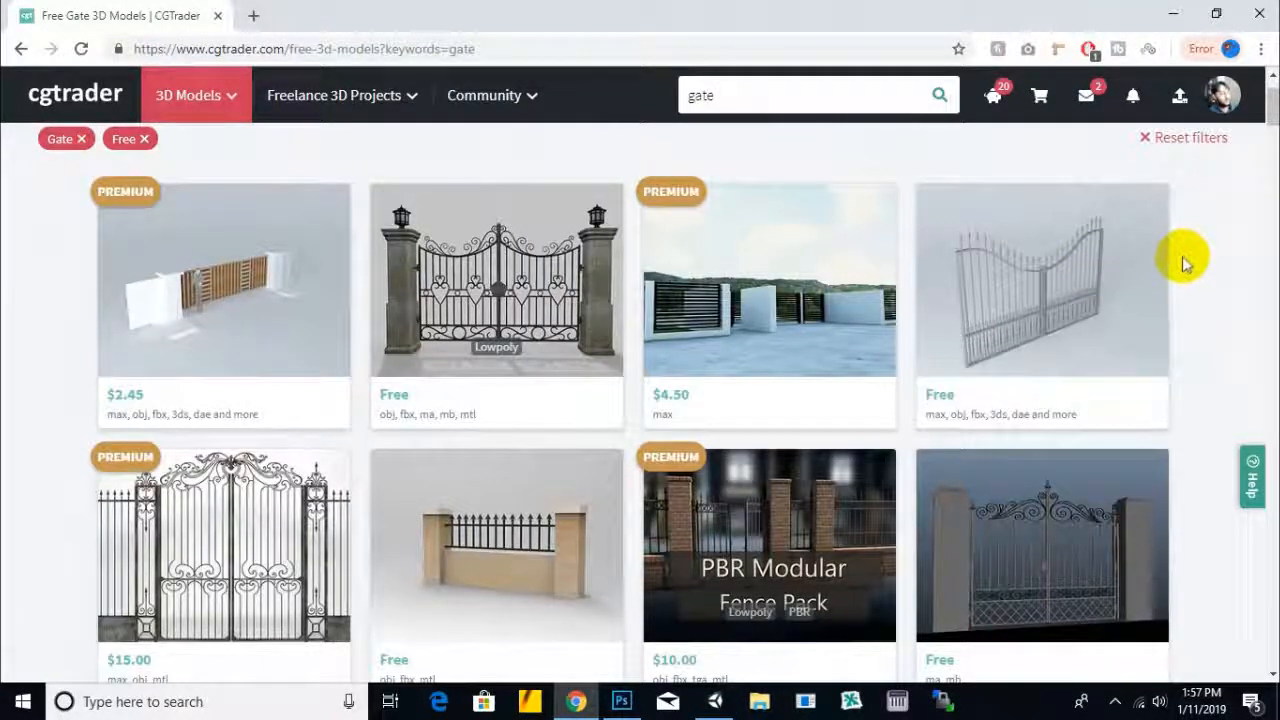
Open the Driveway Gate Old model's page and start its free download
{"action": "mouse_move", "coordinate": [483, 250]}
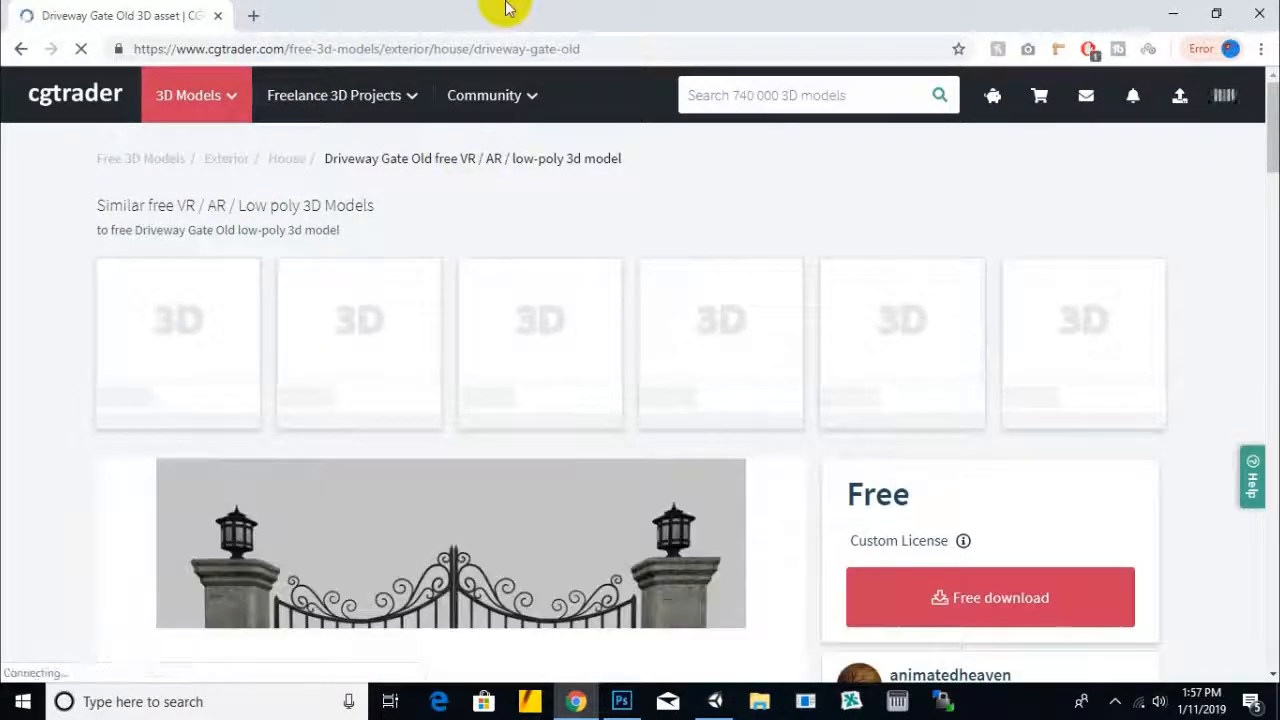
{"action": "scroll", "coordinate": [815, 452], "scroll_direction": "down", "scroll_amount": 4}
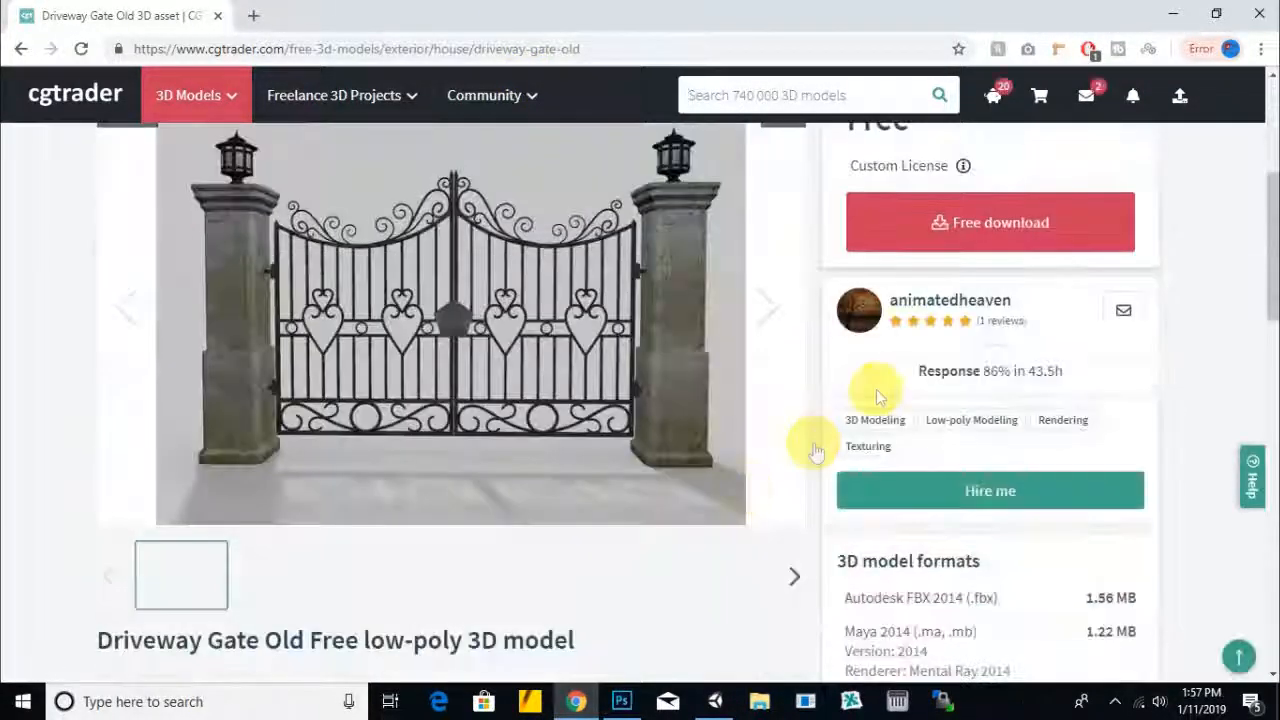
{"action": "left_click", "coordinate": [857, 313]}
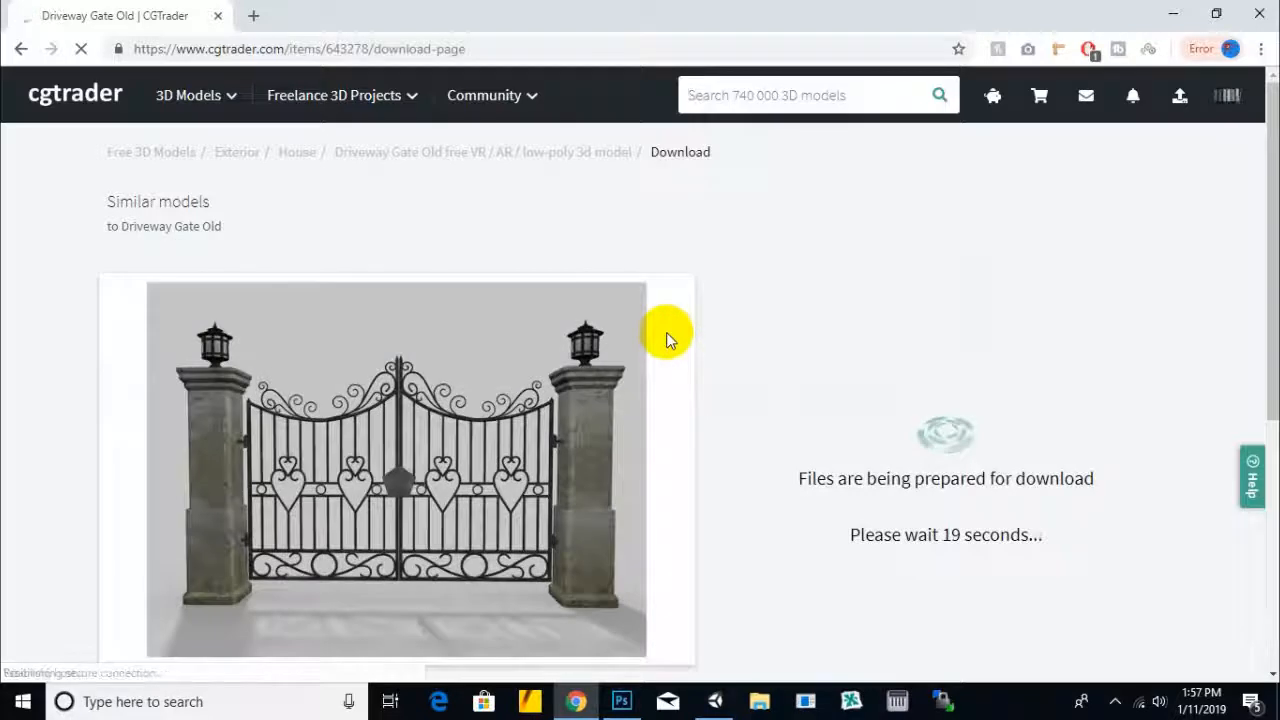
Switch back to Unity and examine the open entrance between the brick boundary walls near the billboard
{"action": "left_click", "coordinate": [715, 701]}
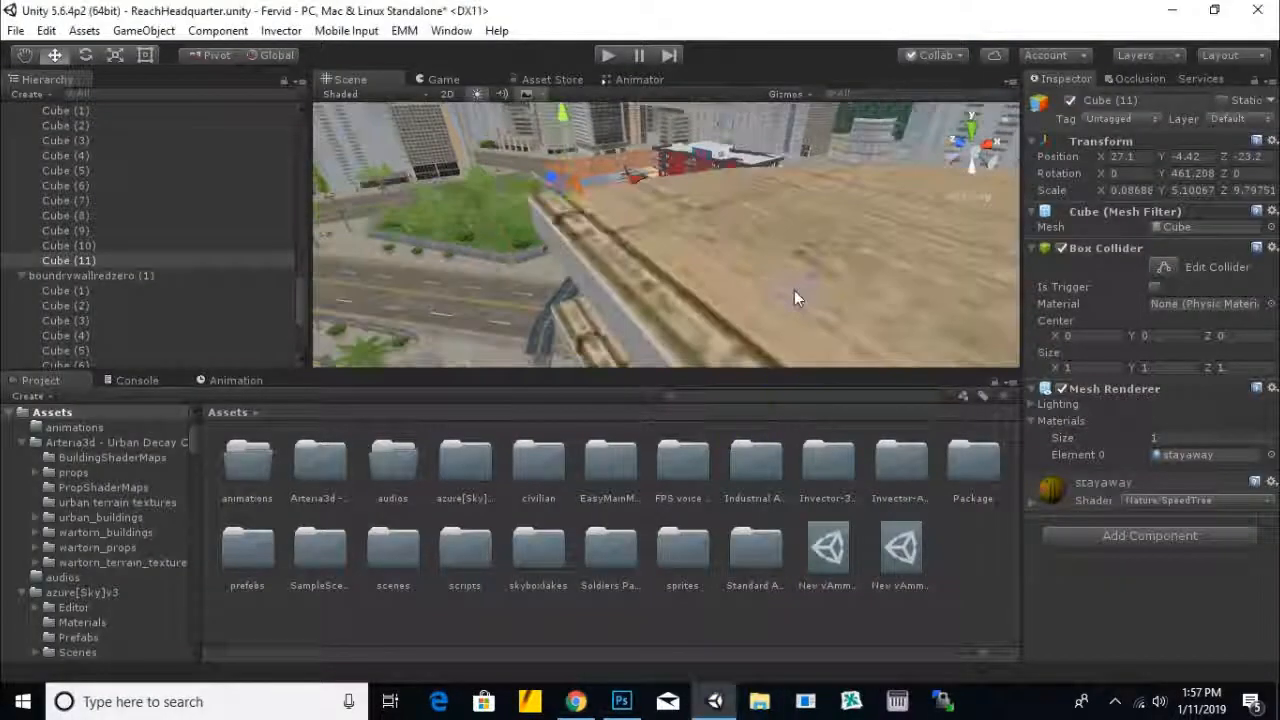
{"action": "scroll", "coordinate": [790, 305], "scroll_direction": "up", "scroll_amount": 4}
{"action": "left_click_drag", "start_coordinate": [799, 309], "coordinate": [590, 297], "text": "alt"}
{"action": "scroll", "coordinate": [833, 278], "scroll_direction": "up", "scroll_amount": 3}
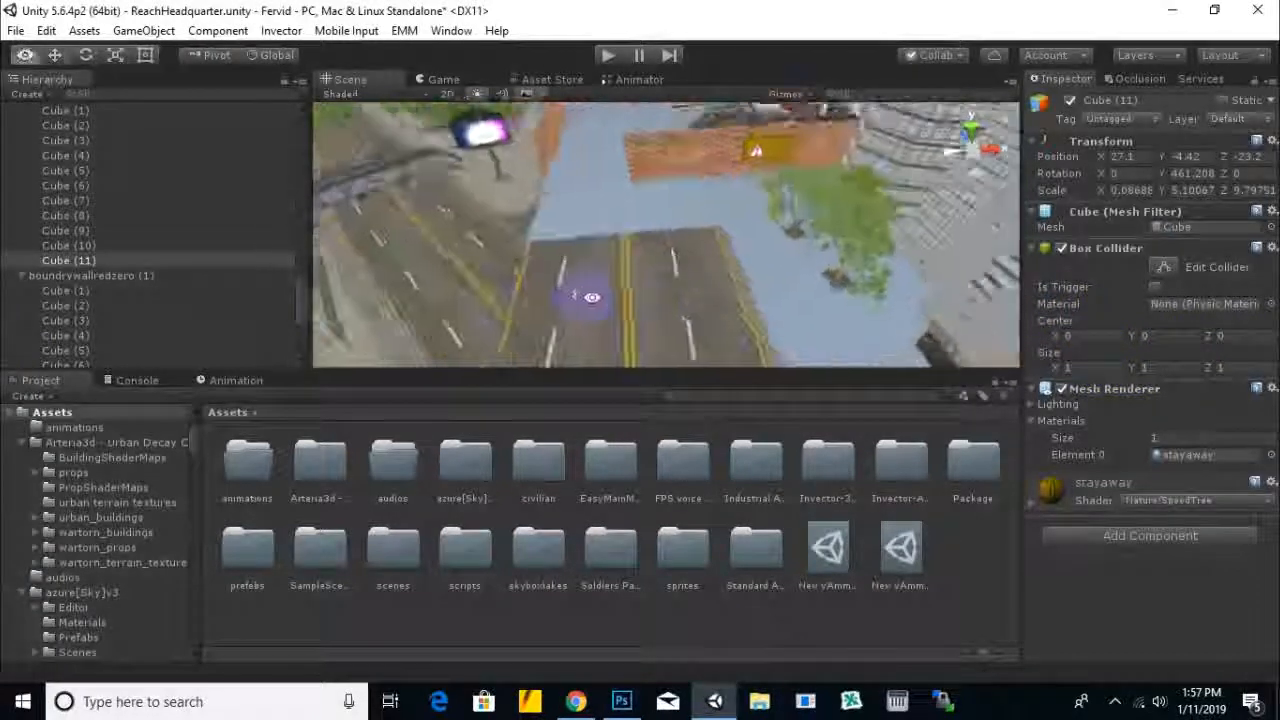
{"action": "right_click_drag", "start_coordinate": [590, 297], "coordinate": [592, 297]}
{"action": "middle_click_drag", "start_coordinate": [649, 209], "coordinate": [707, 265]}
{"action": "scroll", "coordinate": [698, 265], "scroll_direction": "up", "scroll_amount": 3}
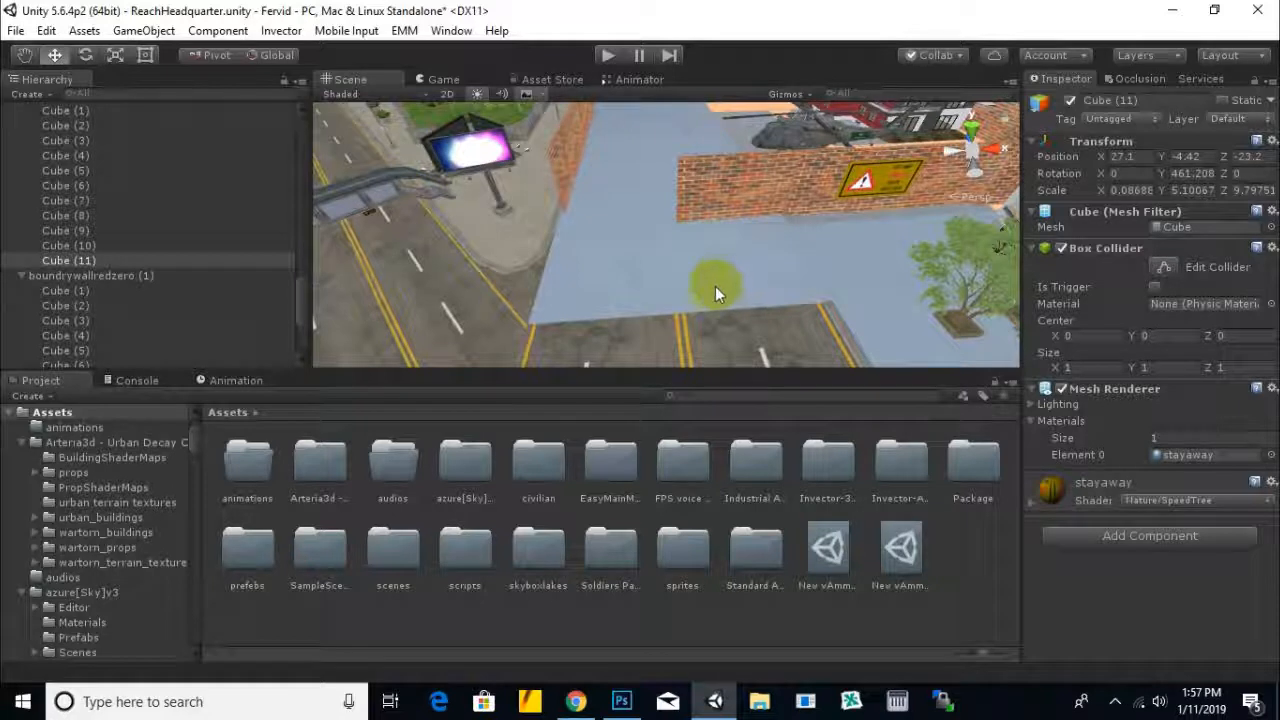
{"action": "scroll", "coordinate": [706, 273], "scroll_direction": "up", "scroll_amount": 1}
{"action": "middle_click_drag", "start_coordinate": [710, 262], "coordinate": [713, 323]}
{"action": "right_click_drag", "start_coordinate": [713, 323], "coordinate": [720, 308]}
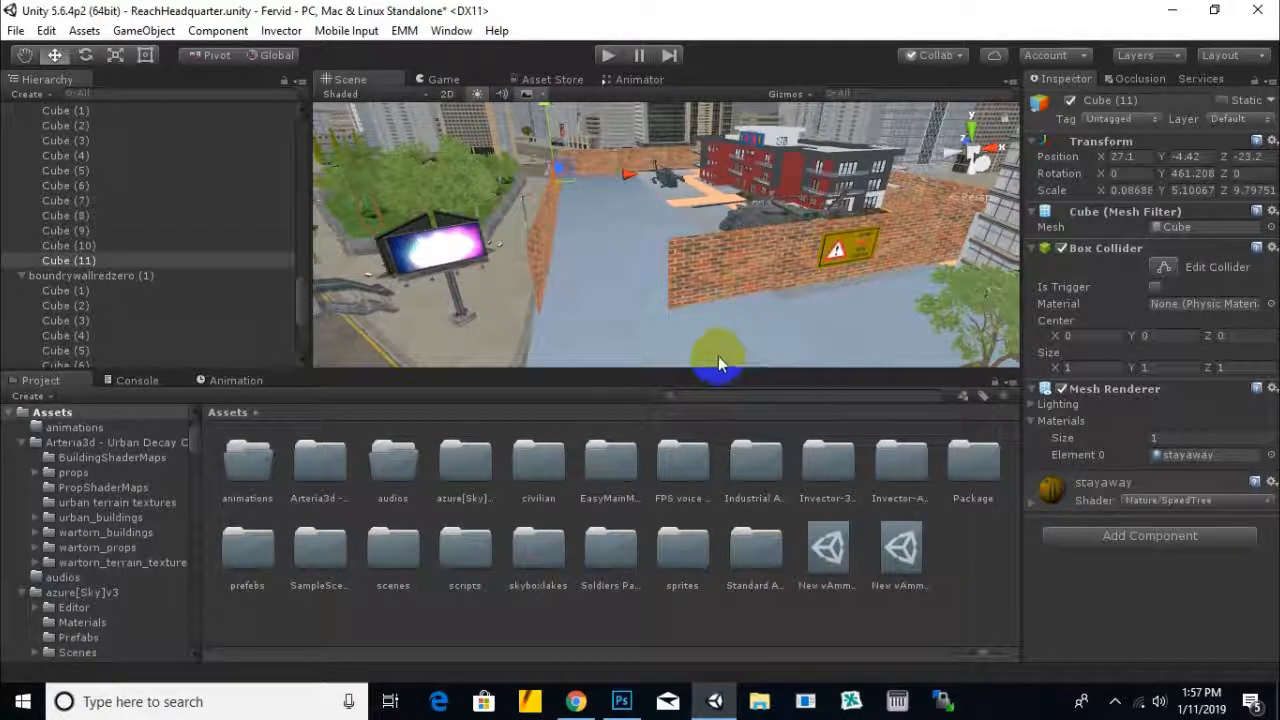
{"action": "left_click", "coordinate": [1121, 706]}
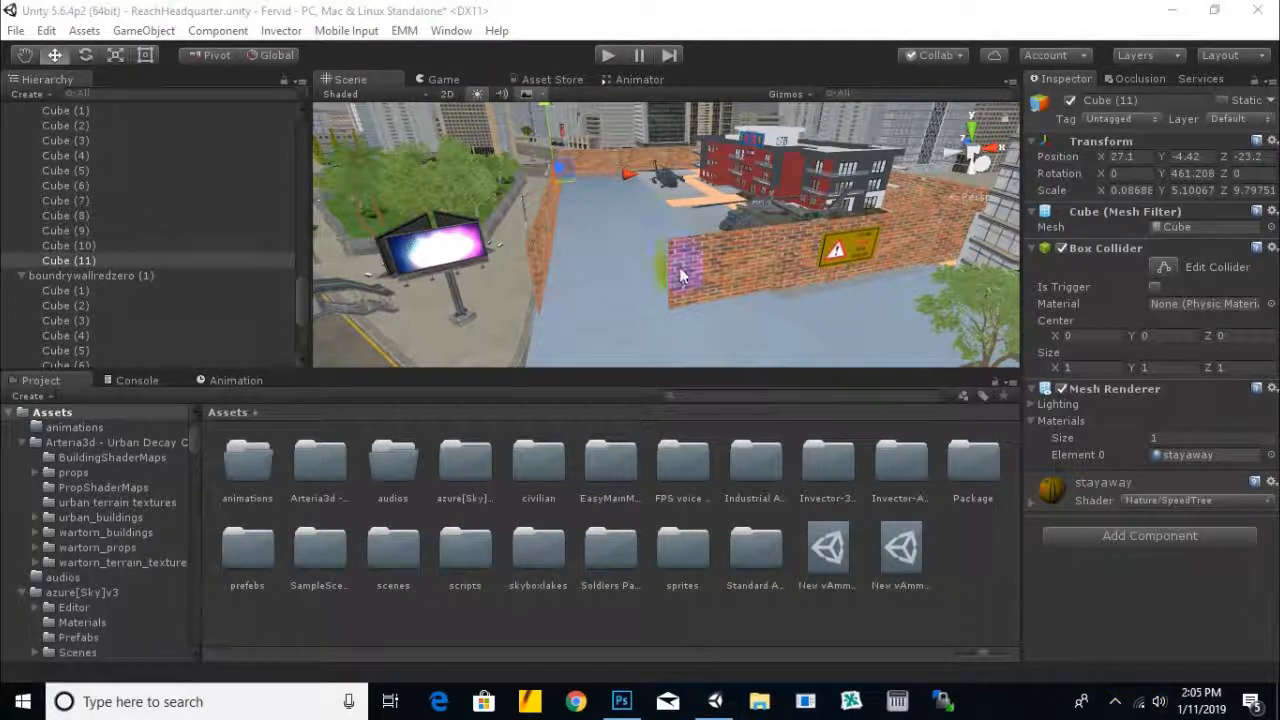
{"action": "scroll", "coordinate": [682, 280], "scroll_direction": "down", "scroll_amount": 1}
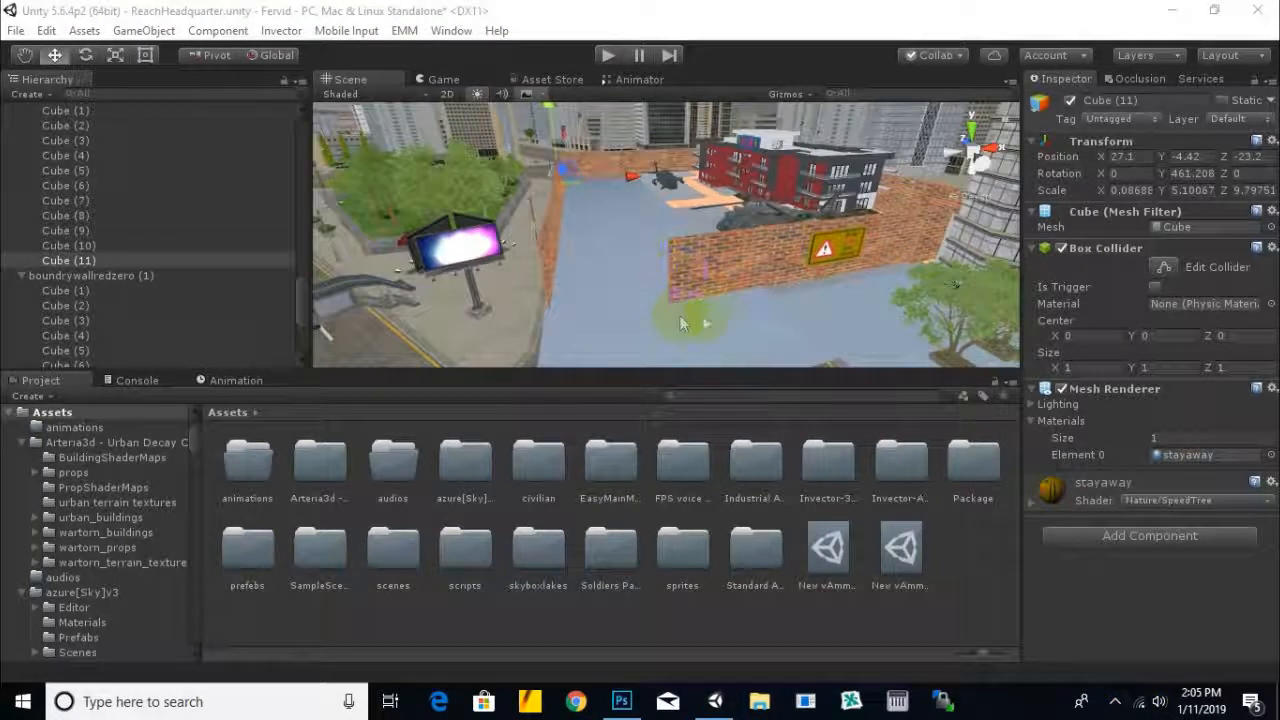
Place the guard tower model from the prefebs city folder at the end of the brick wall beside the headquarters entrance
{"action": "left_click", "coordinate": [680, 322]}
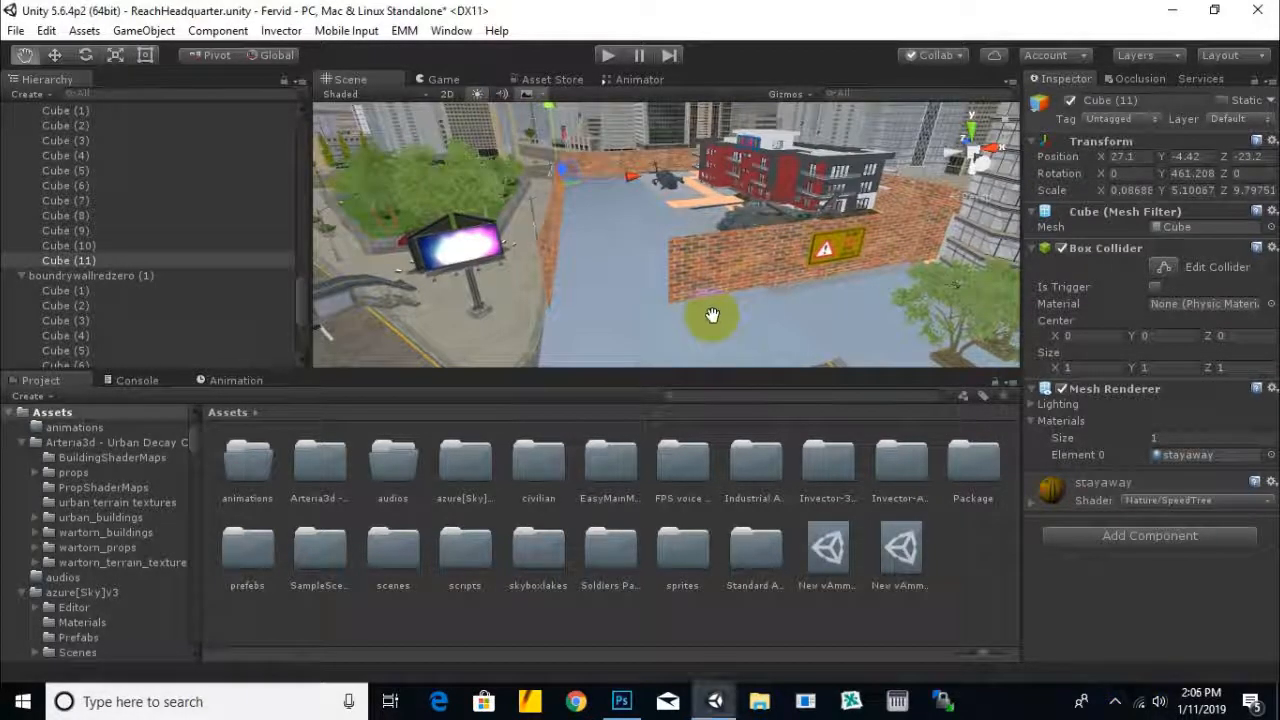
{"action": "double_click", "coordinate": [250, 555]}
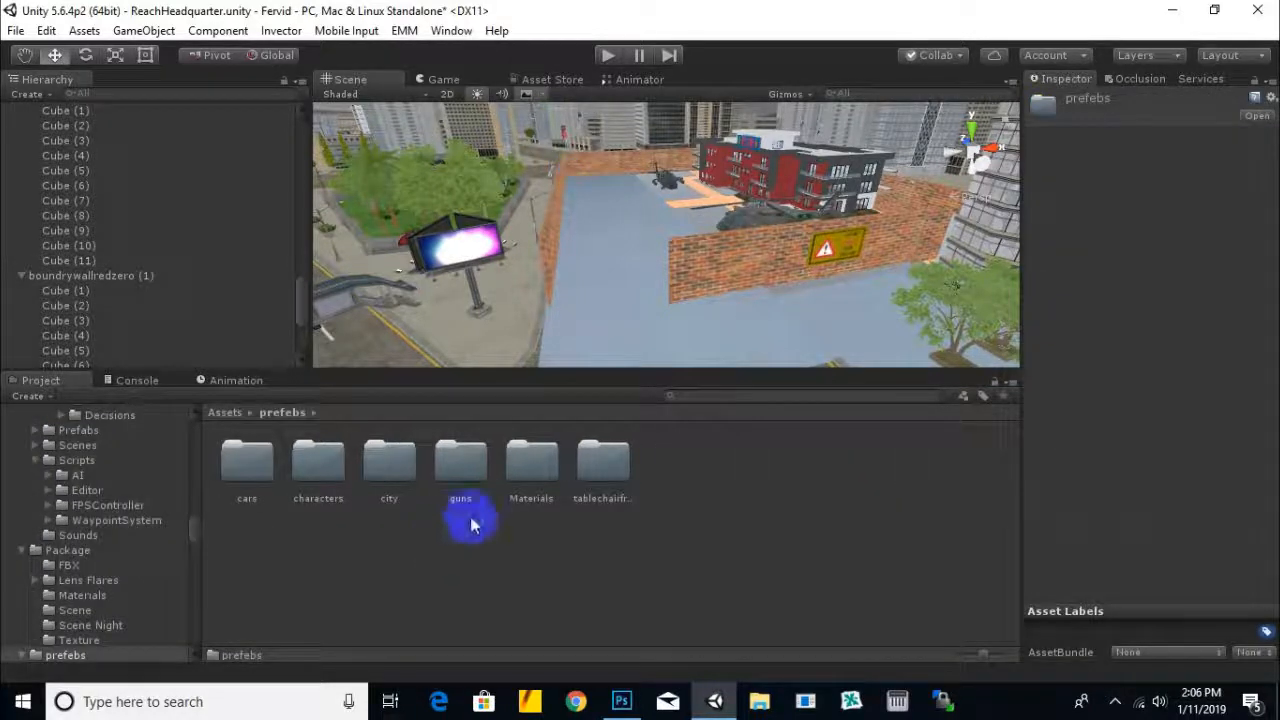
{"action": "double_click", "coordinate": [389, 465]}
{"action": "right_click_drag", "start_coordinate": [740, 350], "coordinate": [744, 330]}
{"action": "mouse_move", "coordinate": [744, 330]}
{"action": "middle_mouse_down"}
{"action": "mouse_move", "coordinate": [743, 319]}
{"action": "mouse_move", "coordinate": [743, 349]}
{"action": "mouse_move", "coordinate": [766, 337]}
{"action": "mouse_move", "coordinate": [746, 346]}
{"action": "mouse_move", "coordinate": [734, 331]}
{"action": "middle_mouse_up"}
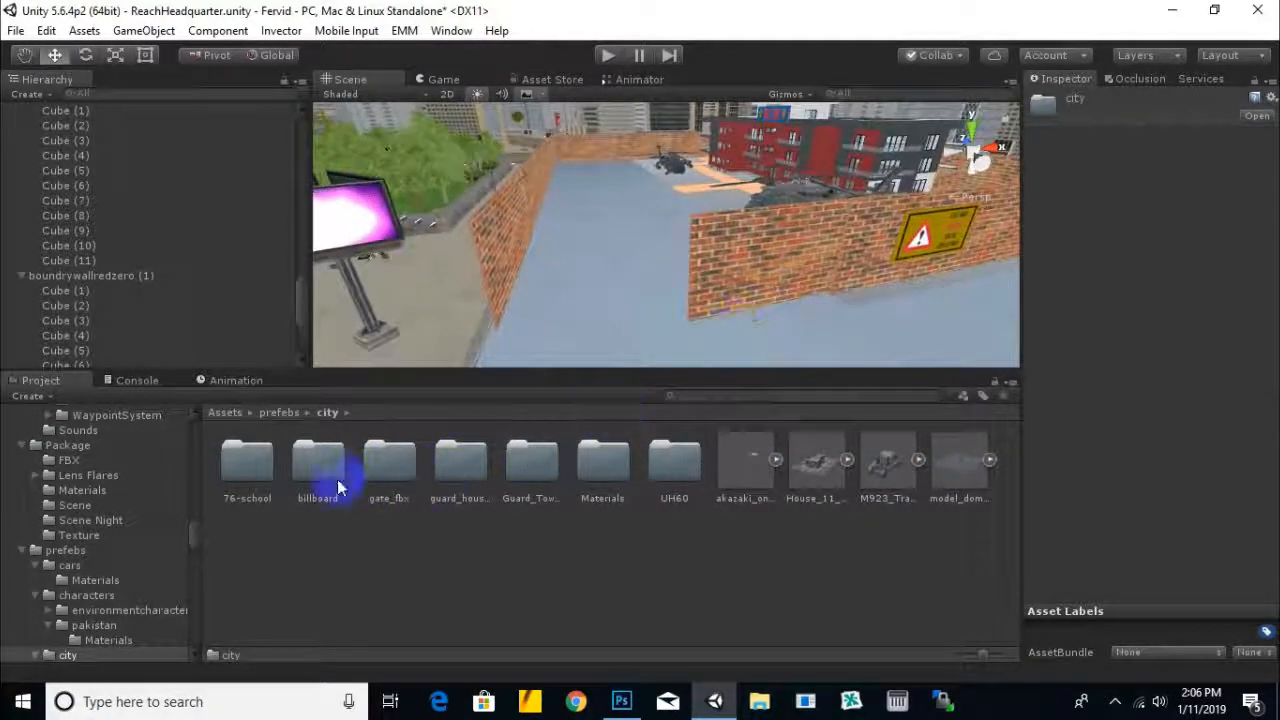
{"action": "double_click", "coordinate": [531, 460]}
{"action": "left_click_drag", "start_coordinate": [330, 460], "coordinate": [709, 349]}
{"action": "left_click_drag", "start_coordinate": [723, 257], "coordinate": [729, 288]}
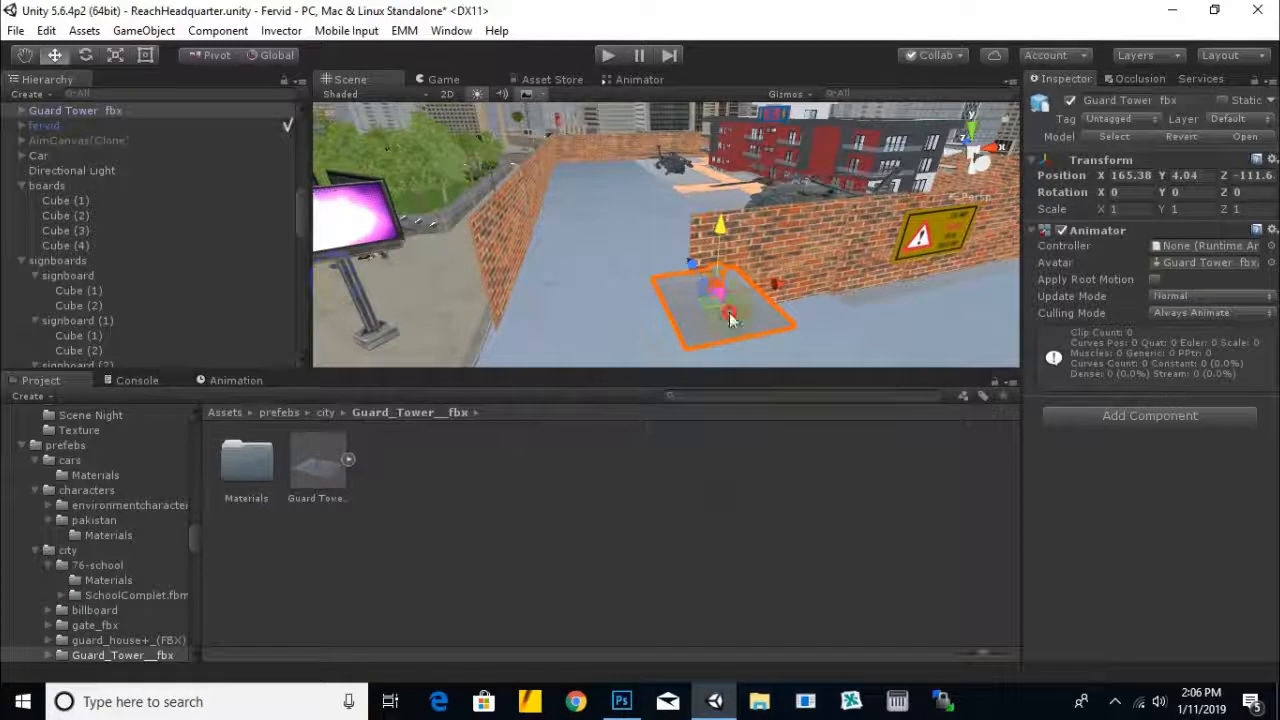
Delete the sand ground mesh from the placed guard tower model
{"action": "left_click", "coordinate": [733, 322]}
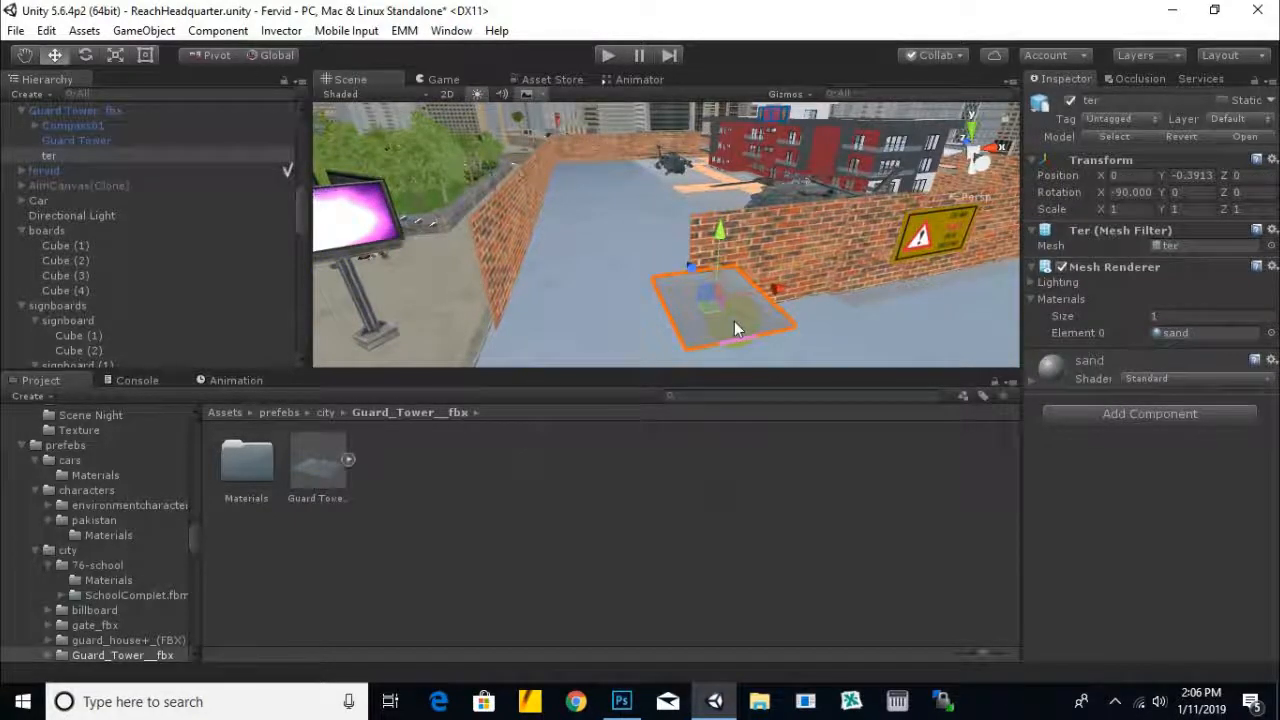
{"action": "key", "text": "Delete"}
{"action": "left_click", "coordinate": [689, 384]}
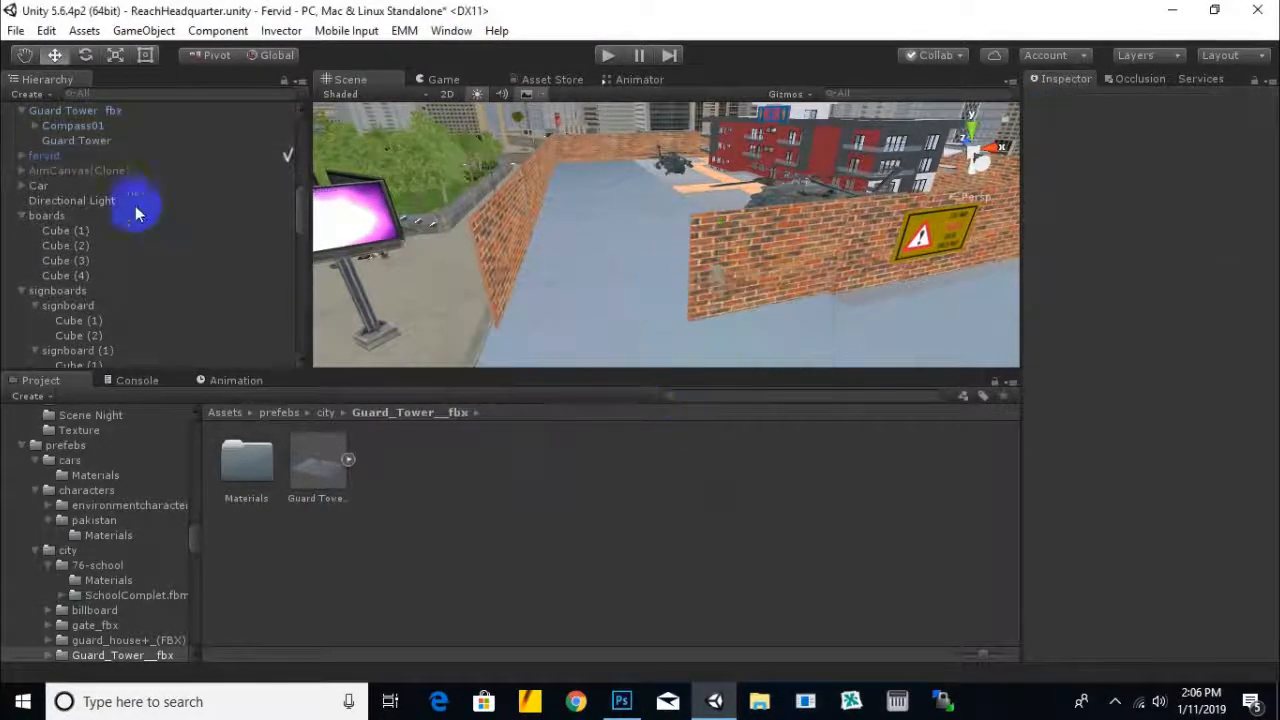
Move the Guard Tower object out of its imported model and delete the leftover parent with its compass and sun objects
{"action": "left_click", "coordinate": [86, 144]}
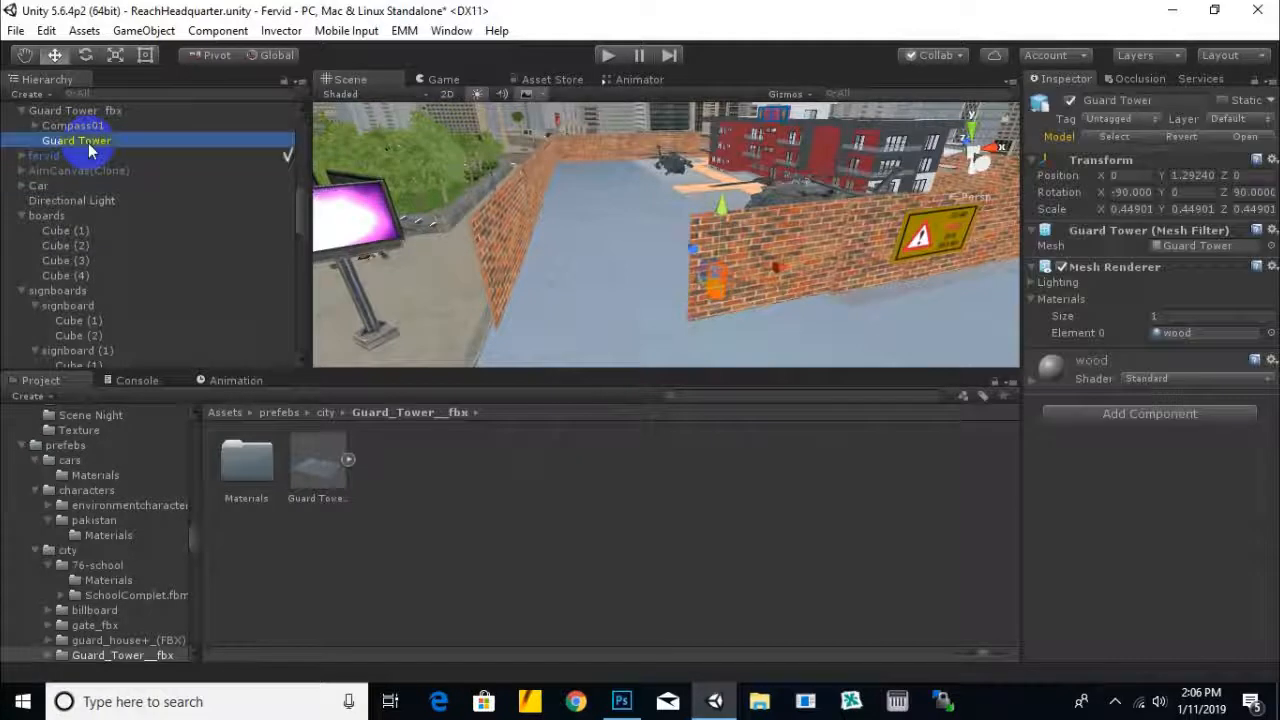
{"action": "left_click", "coordinate": [34, 126]}
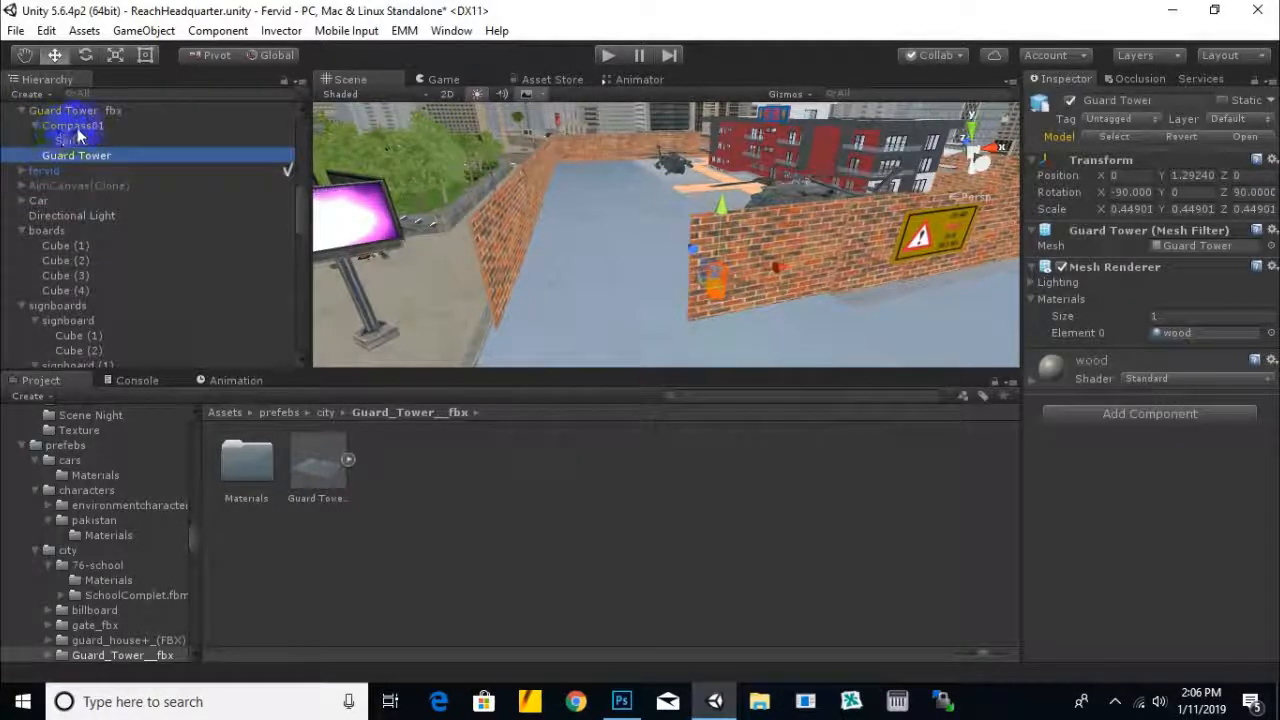
{"action": "left_click", "coordinate": [78, 128]}
{"action": "left_click", "coordinate": [84, 157]}
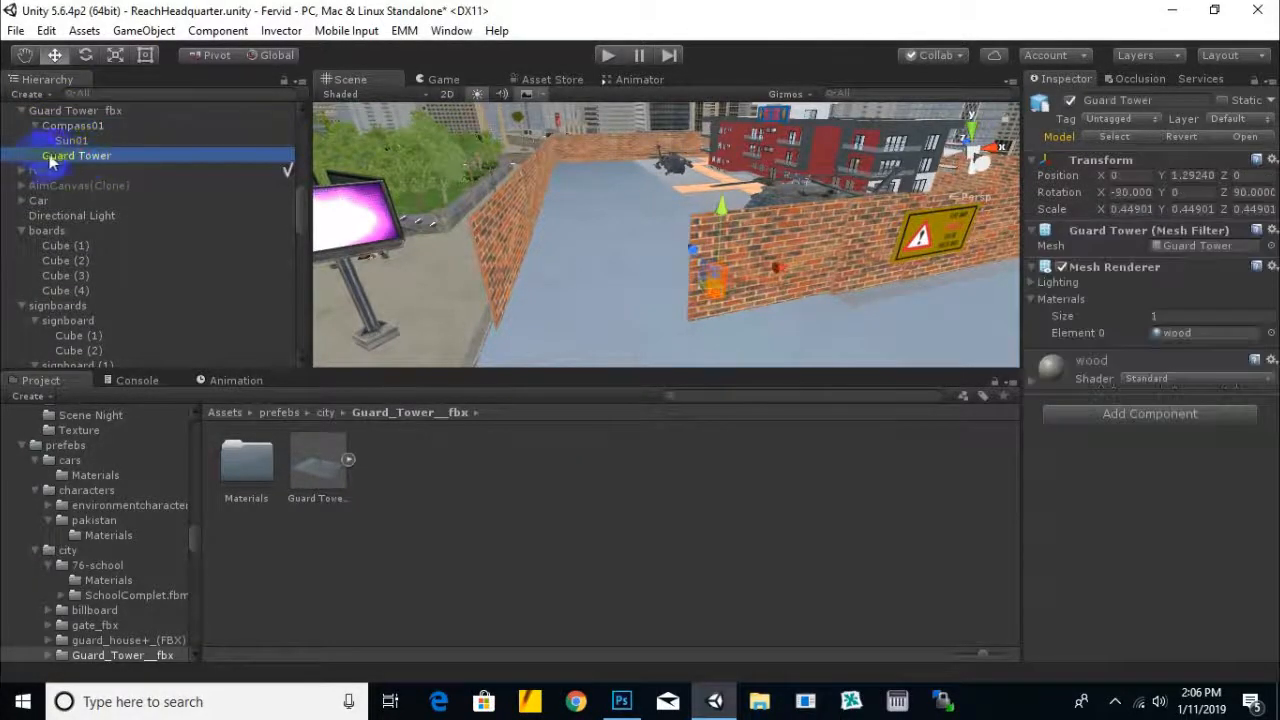
{"action": "scroll", "coordinate": [752, 273], "scroll_direction": "up", "scroll_amount": 3}
{"action": "right_click_drag", "start_coordinate": [752, 273], "coordinate": [737, 319]}
{"action": "key", "text": "f"}
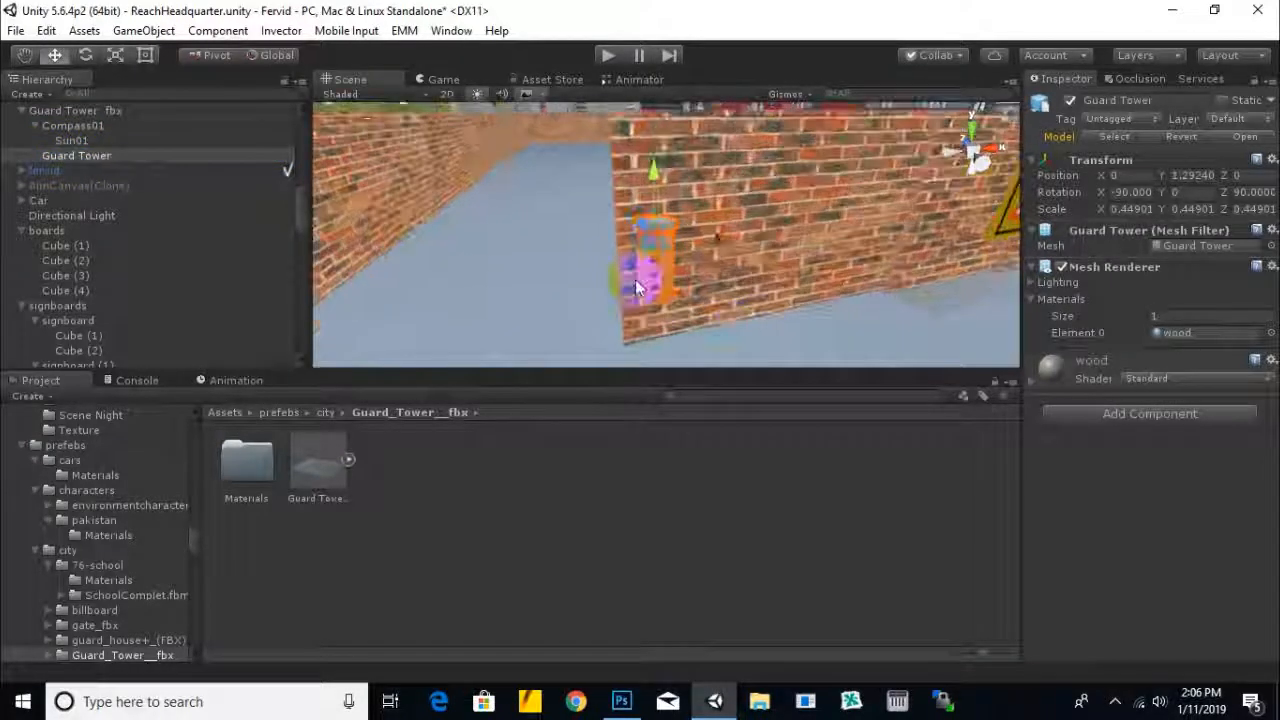
{"action": "left_click_drag", "start_coordinate": [114, 157], "coordinate": [92, 223]}
{"action": "left_click", "coordinate": [140, 246]}
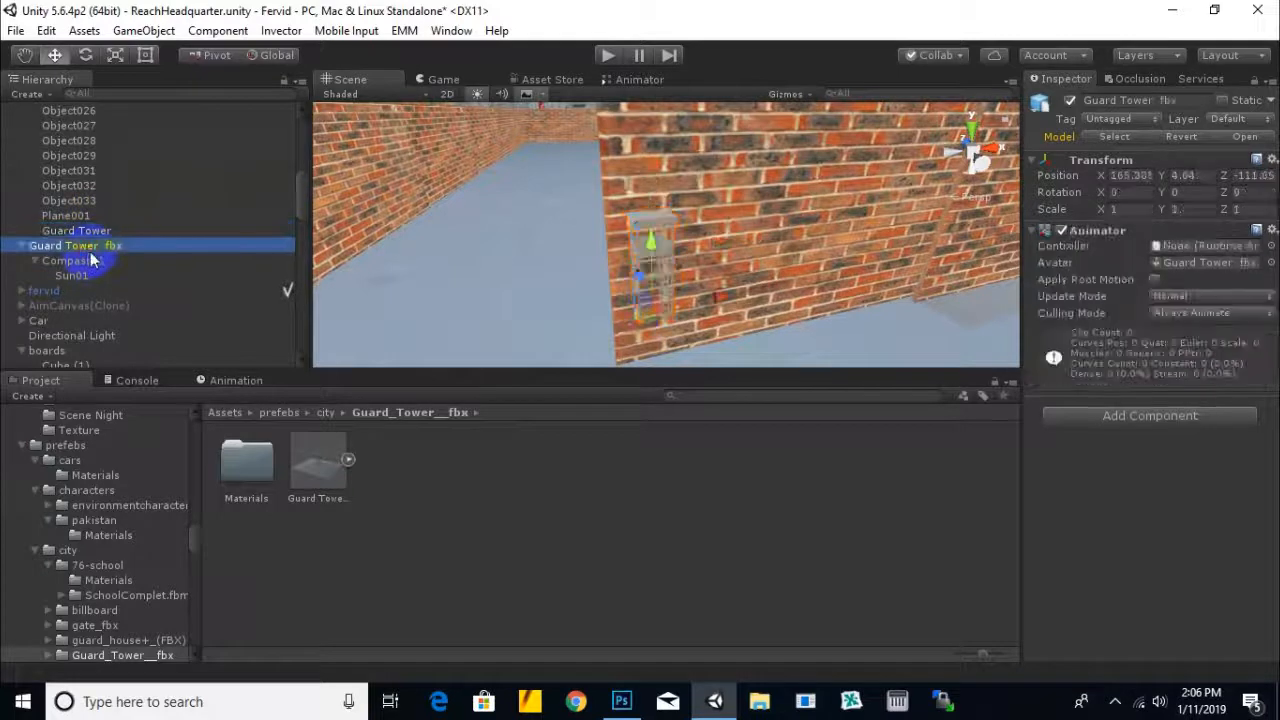
{"action": "key", "text": "Delete"}
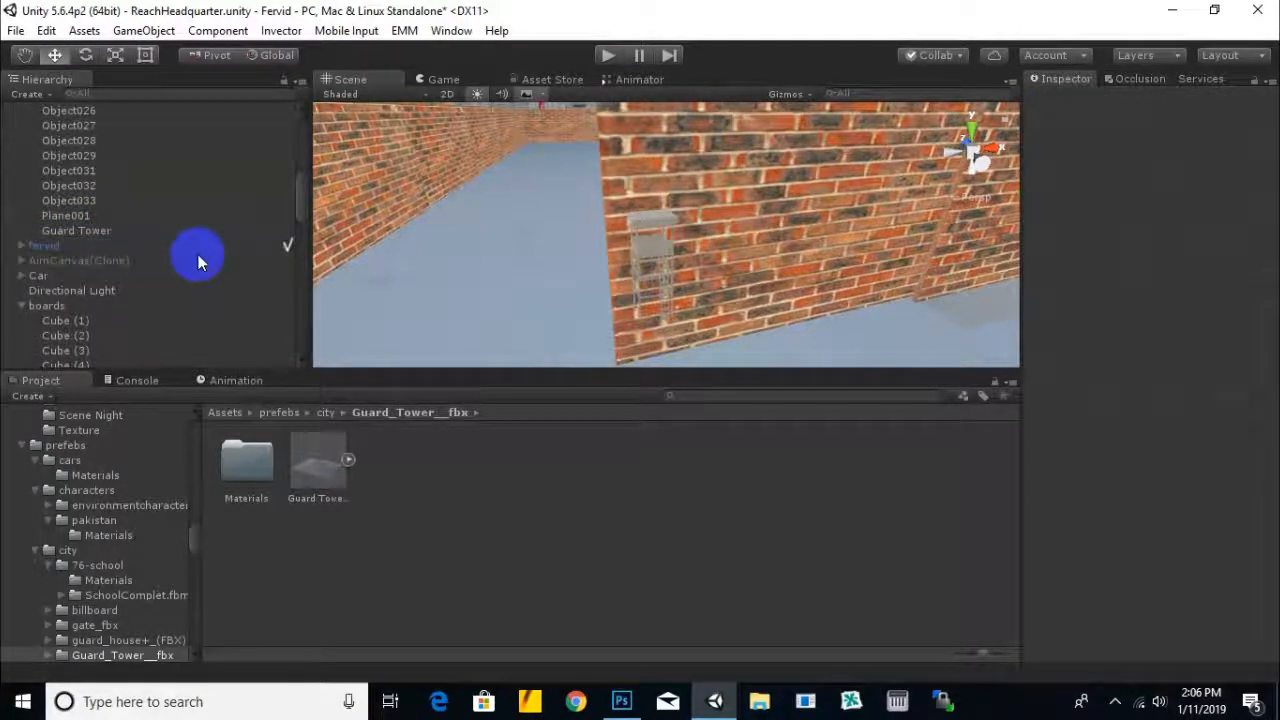
Parent the Guard Tower object to the headquarter group
{"action": "left_click", "coordinate": [92, 231]}
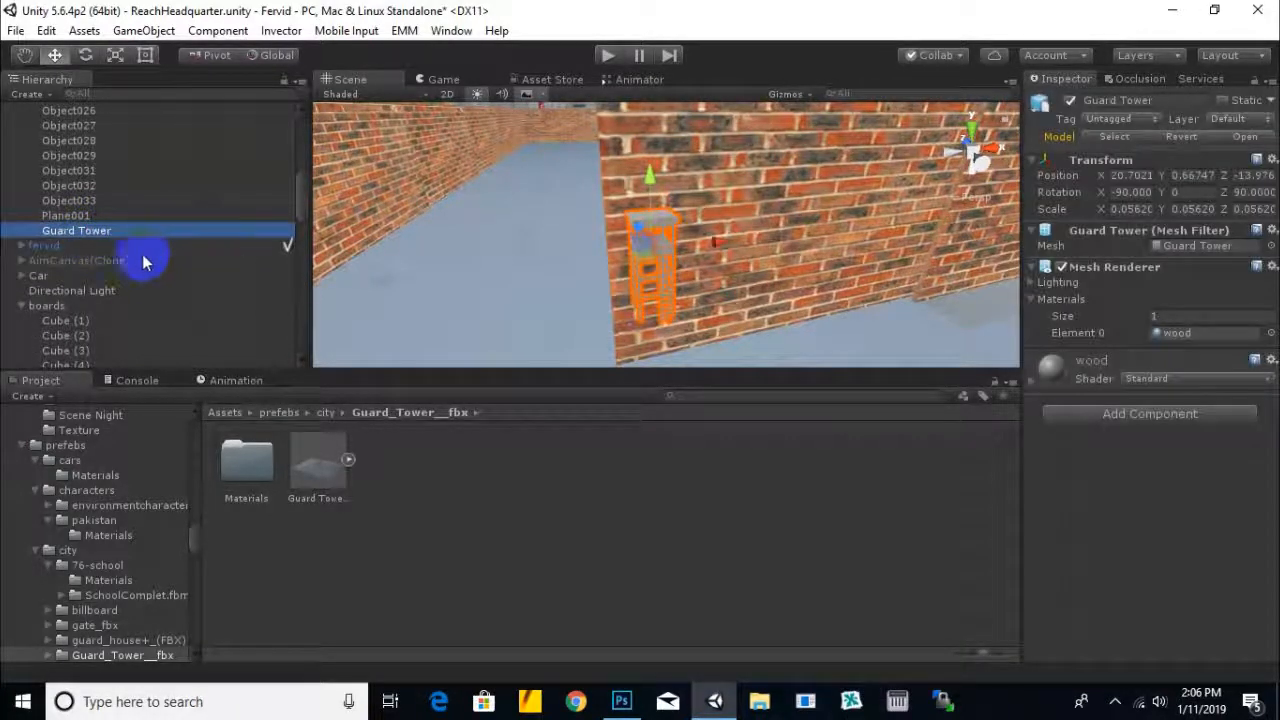
{"action": "scroll", "coordinate": [143, 258], "scroll_direction": "down", "scroll_amount": 3}
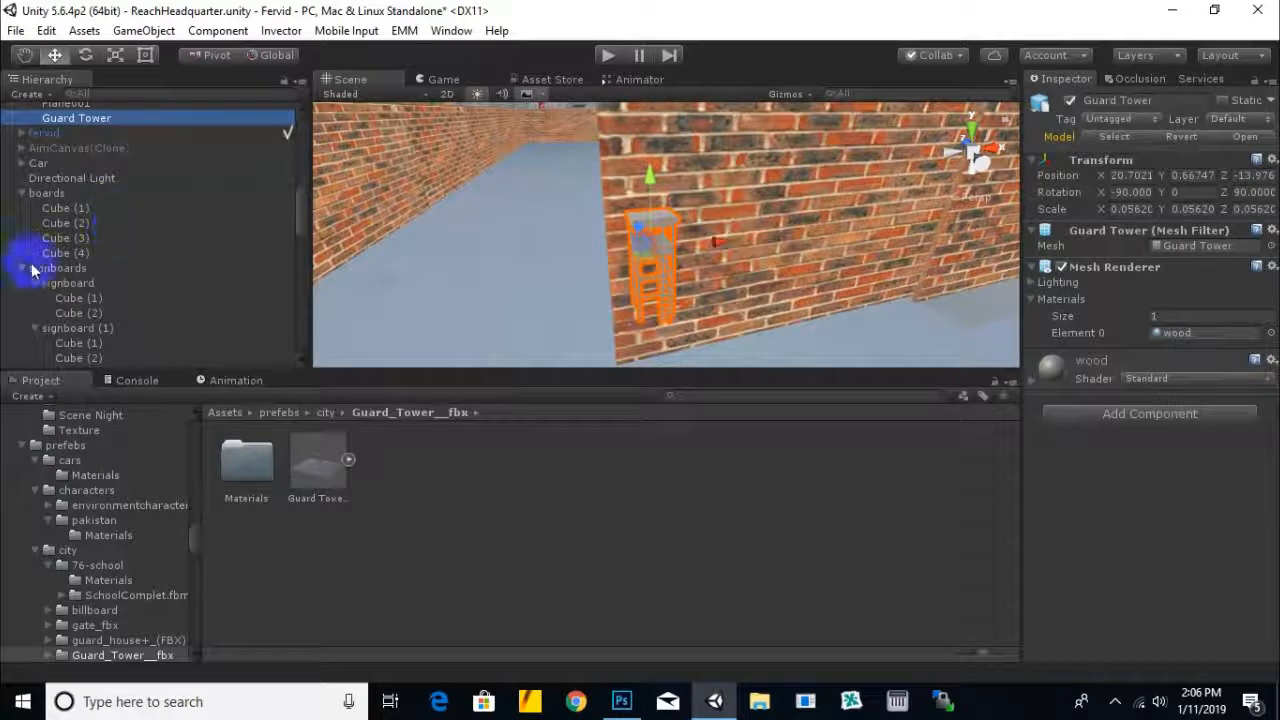
{"action": "left_click", "coordinate": [24, 269]}
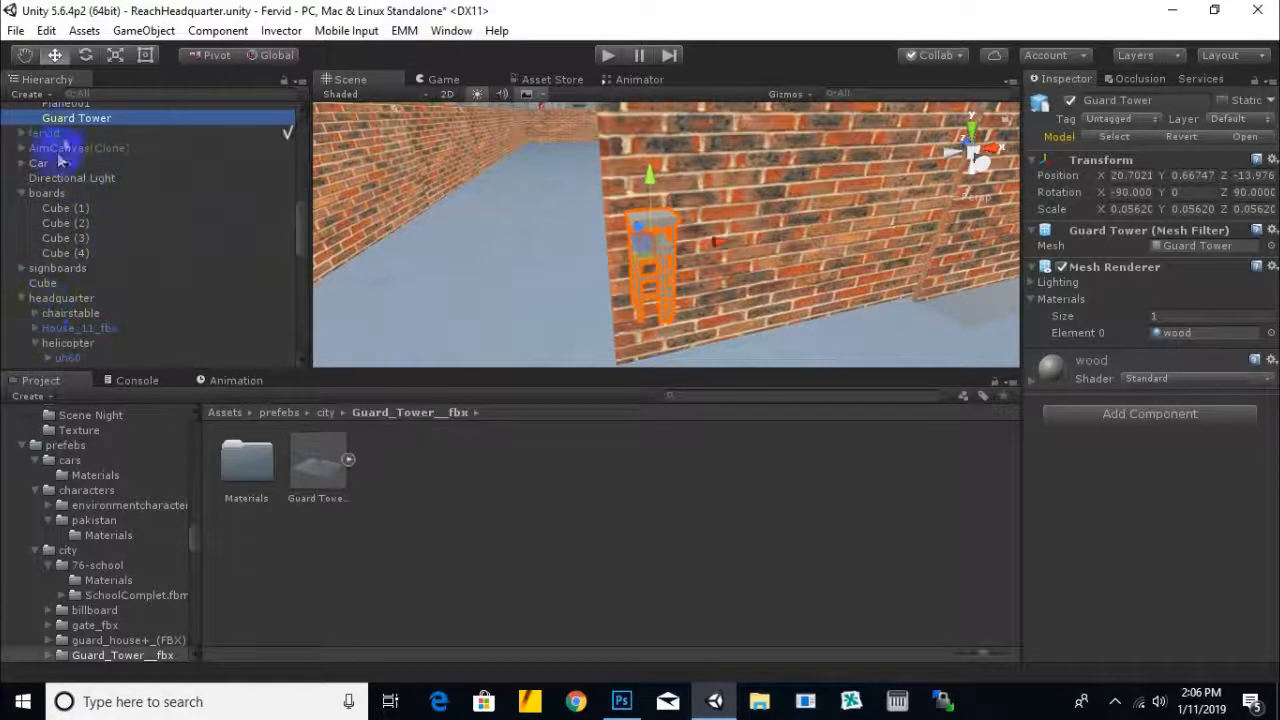
{"action": "left_click_drag", "start_coordinate": [85, 127], "coordinate": [88, 300]}
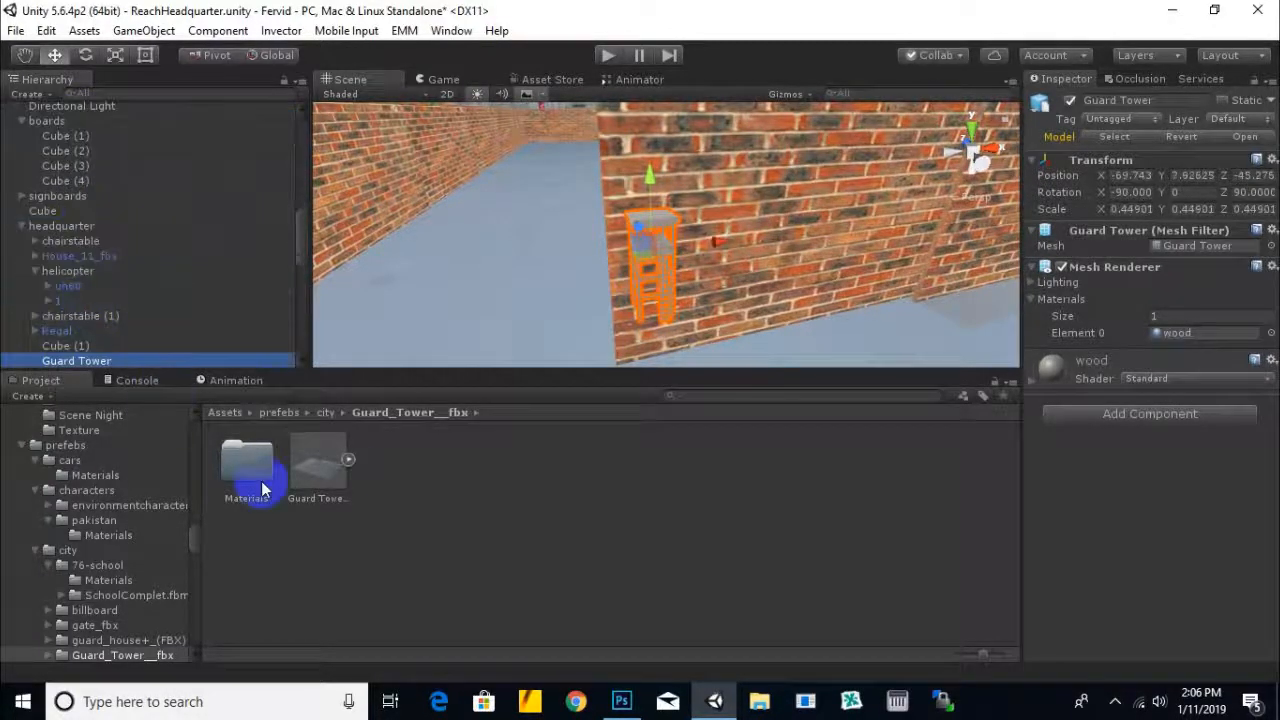
Scale the guard tower up uniformly to about 1.37 and add a Mesh Collider to it
{"action": "left_click", "coordinate": [118, 60]}
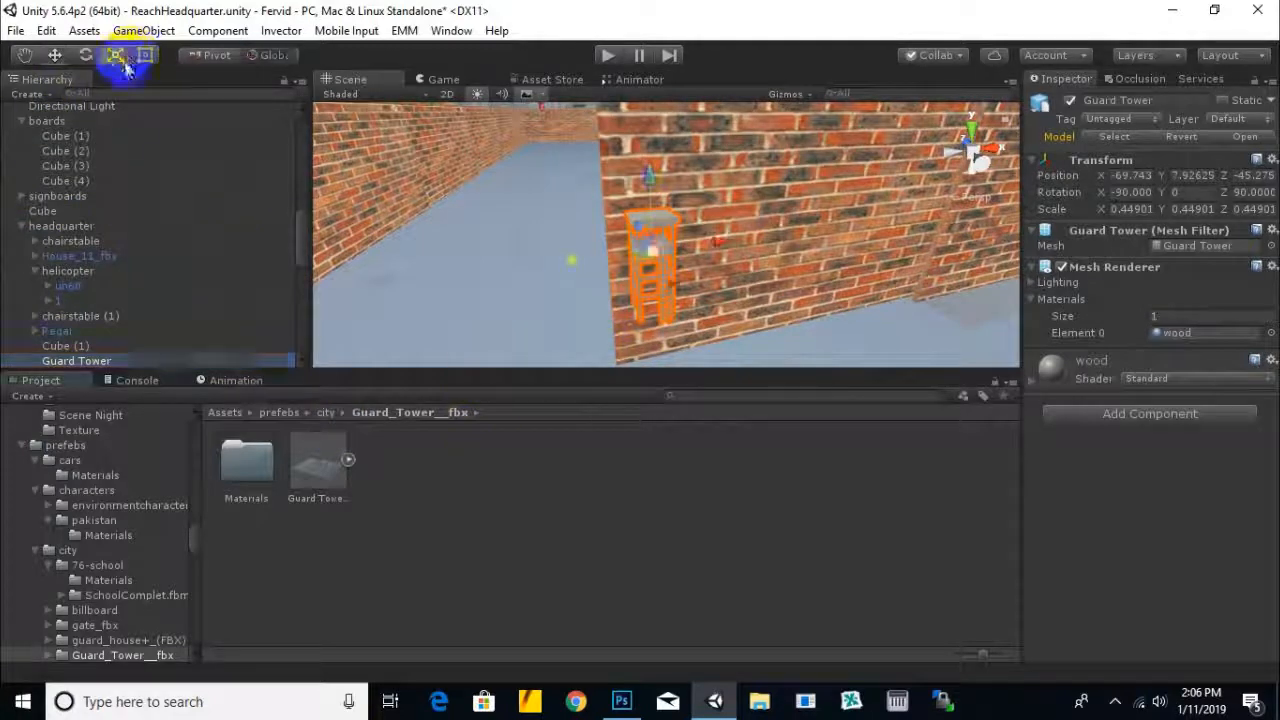
{"action": "left_click_drag", "start_coordinate": [653, 252], "coordinate": [747, 190]}
{"action": "left_click_drag", "start_coordinate": [788, 150], "coordinate": [798, 148]}
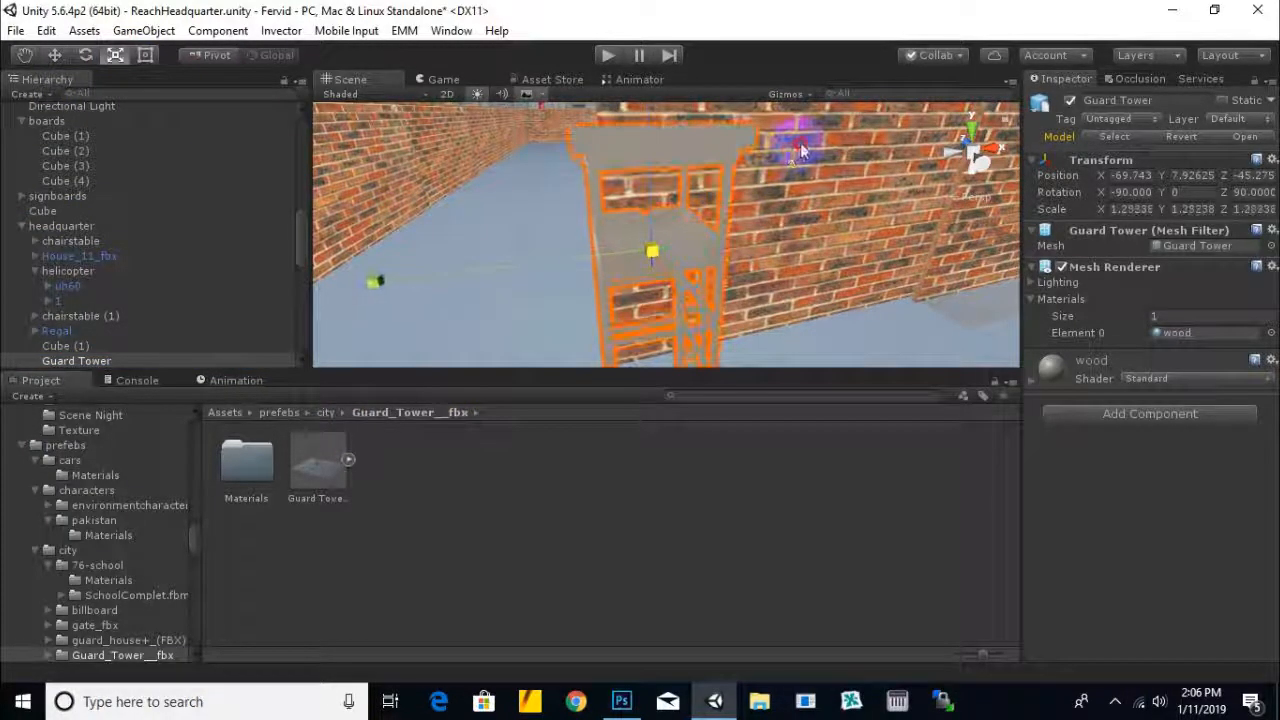
{"action": "scroll", "coordinate": [766, 210], "scroll_direction": "down", "scroll_amount": 3}
{"action": "middle_click_drag", "start_coordinate": [714, 243], "coordinate": [683, 200]}
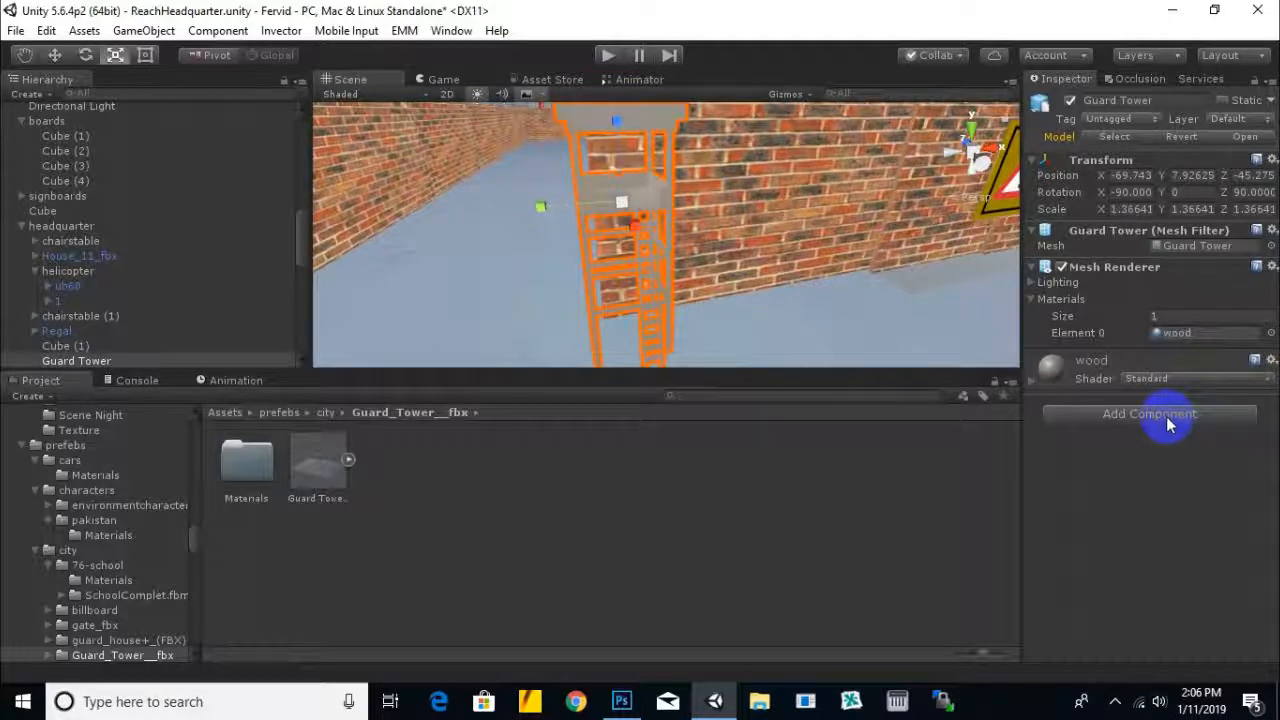
{"action": "left_click", "coordinate": [1168, 422]}
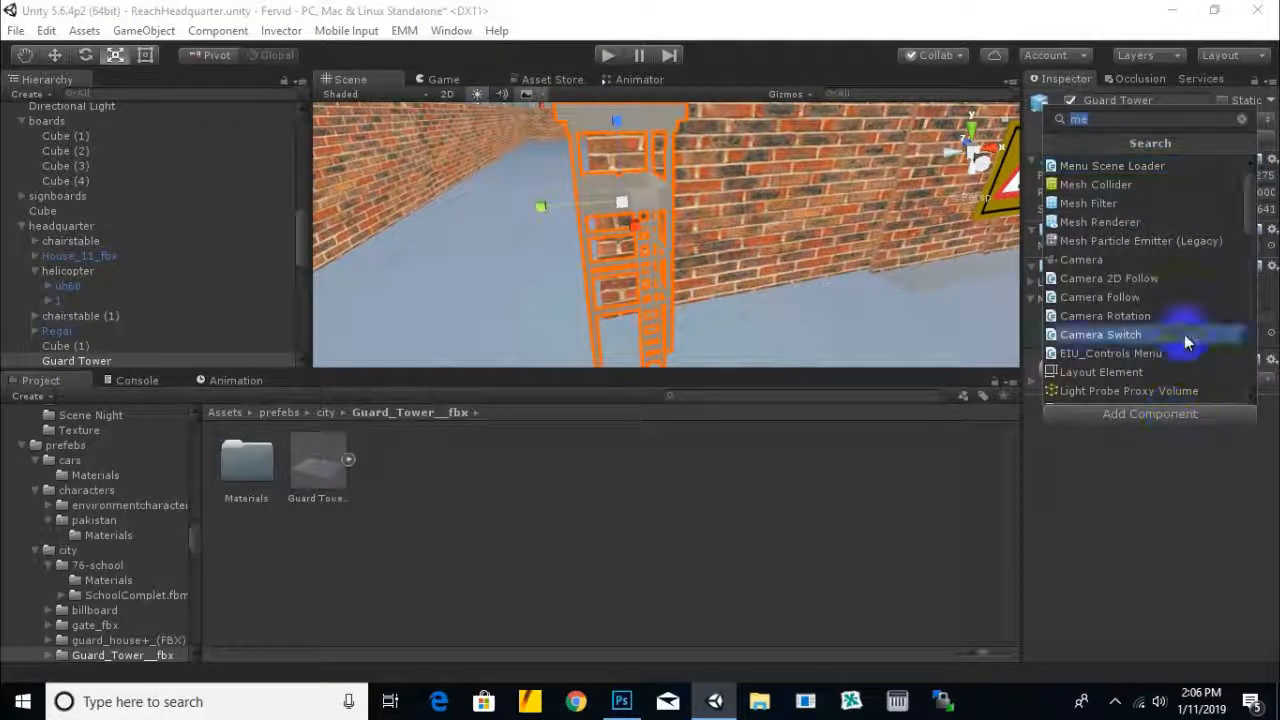
{"action": "left_click", "coordinate": [1118, 187]}
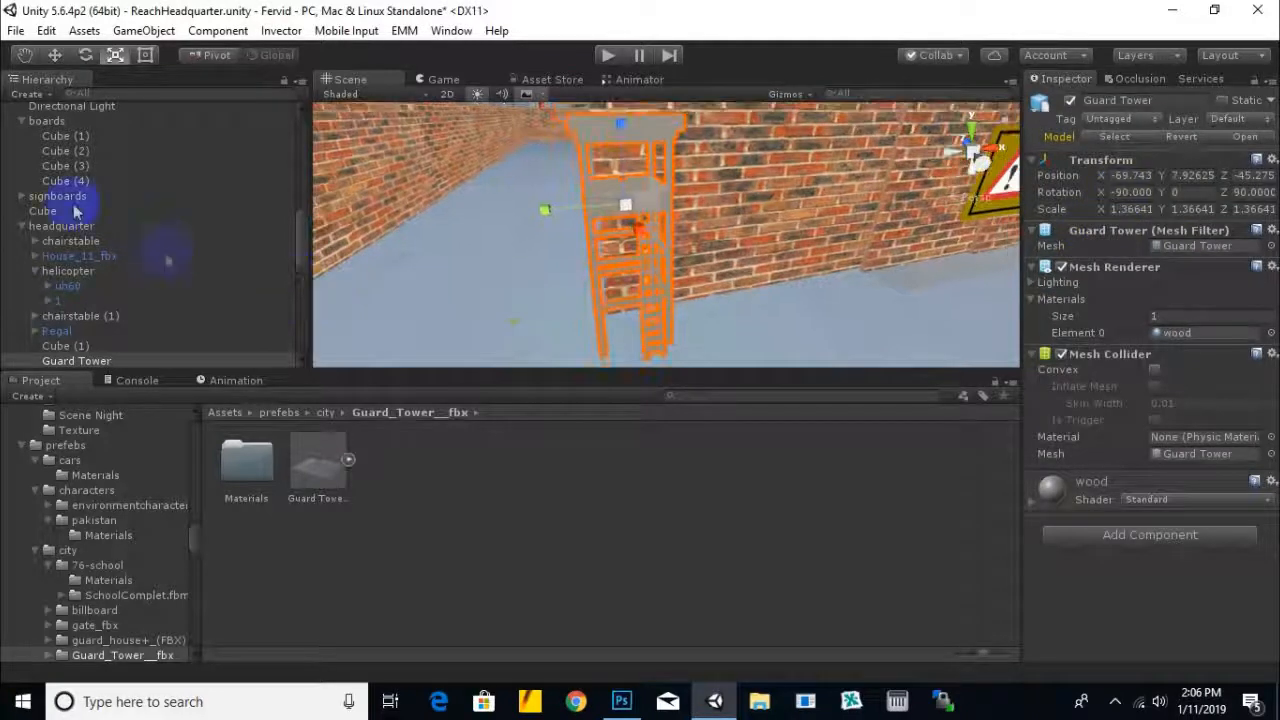
Shift the guard tower out in front of the wall to about Z -47.37 and enlarge it uniformly to about 4.44
{"action": "left_click", "coordinate": [52, 54]}
{"action": "scroll", "coordinate": [658, 206], "scroll_direction": "down", "scroll_amount": 6}
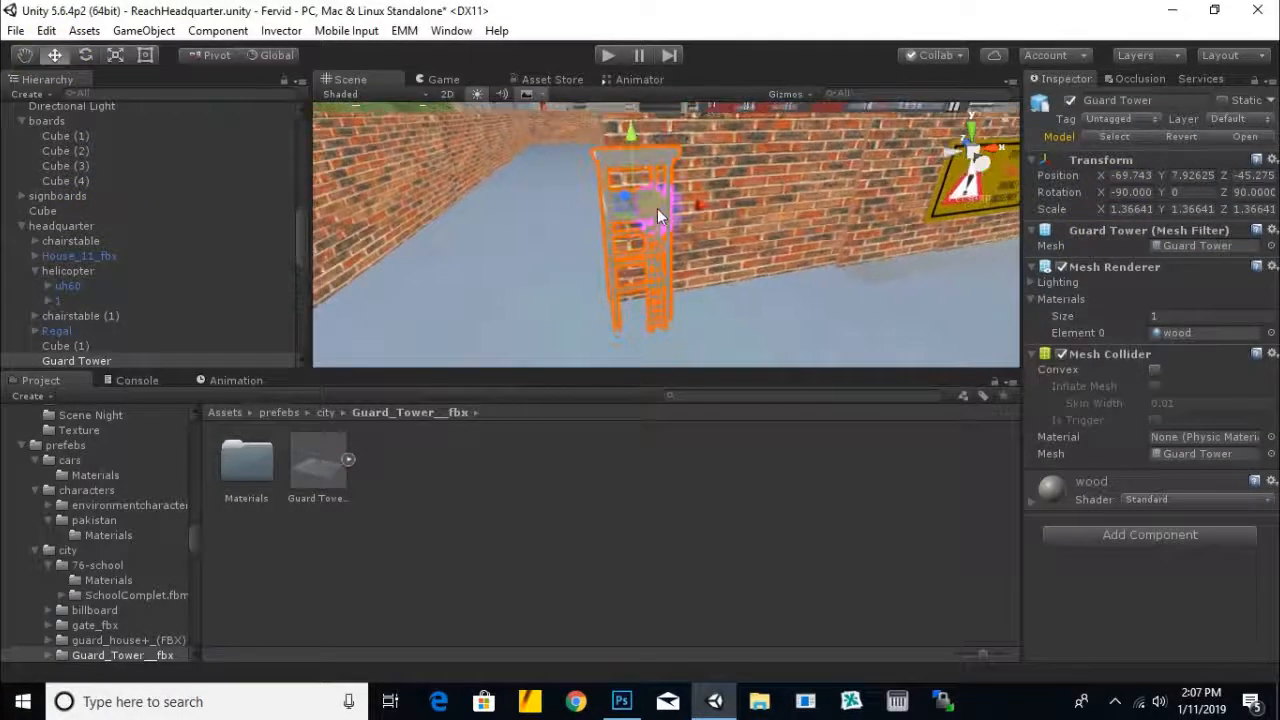
{"action": "left_click_drag", "start_coordinate": [645, 238], "coordinate": [795, 257], "text": "alt"}
{"action": "left_click_drag", "start_coordinate": [590, 208], "coordinate": [812, 104]}
{"action": "scroll", "coordinate": [631, 223], "scroll_direction": "down", "scroll_amount": 5}
{"action": "left_click", "coordinate": [115, 57]}
{"action": "scroll", "coordinate": [758, 205], "scroll_direction": "down", "scroll_amount": 3}
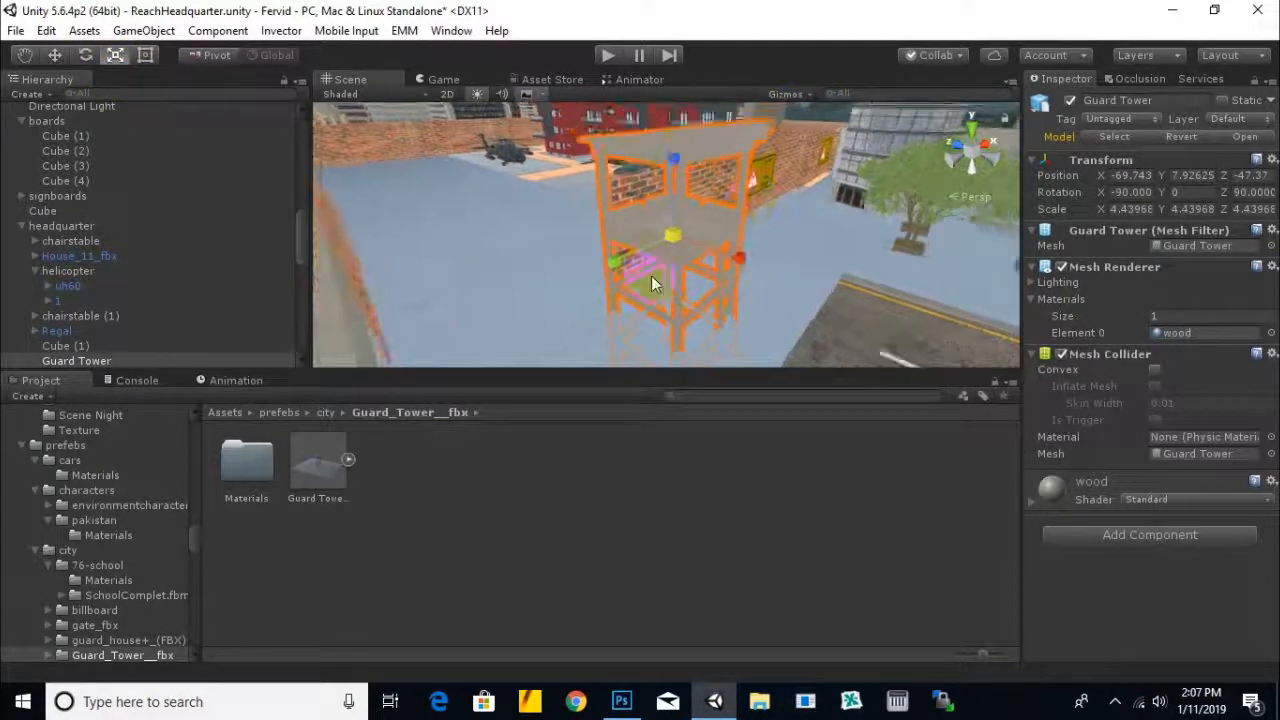
Enlarge the guard tower to about 5.64 and place it beside the entrance at about X -79.2, Y 16.88
{"action": "middle_click_drag", "start_coordinate": [671, 257], "coordinate": [522, 247]}
{"action": "left_click_drag", "start_coordinate": [537, 210], "coordinate": [706, 220]}
{"action": "scroll", "coordinate": [526, 218], "scroll_direction": "down", "scroll_amount": 3}
{"action": "left_click_drag", "start_coordinate": [615, 130], "coordinate": [635, 52]}
{"action": "left_click_drag", "start_coordinate": [663, 196], "coordinate": [600, 231], "text": "alt"}
{"action": "middle_click_drag", "start_coordinate": [600, 226], "coordinate": [650, 218]}
{"action": "left_click_drag", "start_coordinate": [650, 218], "coordinate": [751, 197]}
{"action": "middle_click_drag", "start_coordinate": [755, 197], "coordinate": [651, 248]}
{"action": "left_click_drag", "start_coordinate": [651, 248], "coordinate": [538, 334], "text": "alt"}
{"action": "middle_click_drag", "start_coordinate": [538, 334], "coordinate": [568, 300]}
{"action": "left_click_drag", "start_coordinate": [568, 300], "coordinate": [797, 206], "text": "alt"}
{"action": "middle_click_drag", "start_coordinate": [797, 206], "coordinate": [625, 230]}
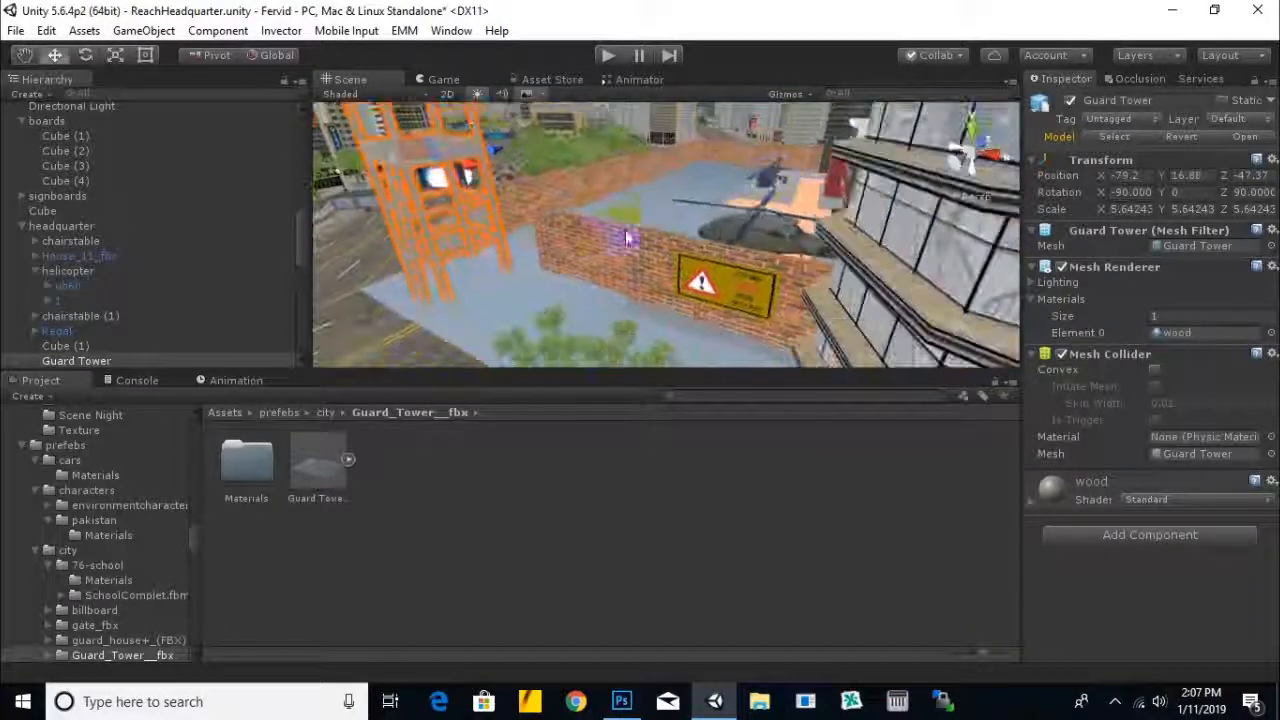
Slide the brick wall segment behind the billboard to about X 73.83, Z -33.28 to narrow the entrance opening
{"action": "left_click", "coordinate": [630, 282]}
{"action": "left_click_drag", "start_coordinate": [660, 285], "coordinate": [830, 259]}
{"action": "left_click", "coordinate": [818, 285]}
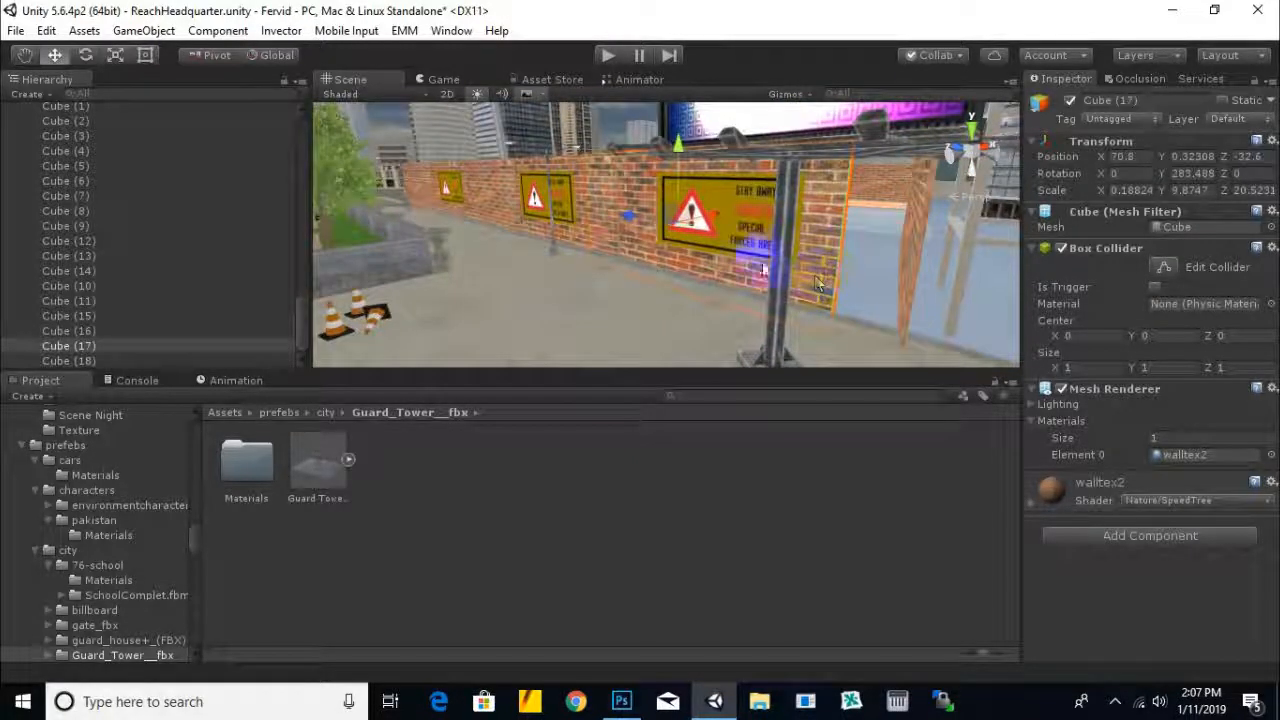
{"action": "left_click_drag", "start_coordinate": [622, 222], "coordinate": [656, 235]}
{"action": "scroll", "coordinate": [700, 240], "scroll_direction": "down", "scroll_amount": 4}
{"action": "left_click_drag", "start_coordinate": [837, 280], "coordinate": [611, 318], "text": "alt"}
{"action": "scroll", "coordinate": [737, 286], "scroll_direction": "down", "scroll_amount": 3}
{"action": "middle_click_drag", "start_coordinate": [737, 286], "coordinate": [739, 289]}
{"action": "mouse_move", "coordinate": [739, 289]}
{"action": "left_mouse_down", "text": "alt"}
{"action": "mouse_move", "coordinate": [766, 283]}
{"action": "mouse_move", "coordinate": [743, 283]}
{"action": "left_mouse_up", "text": "alt"}
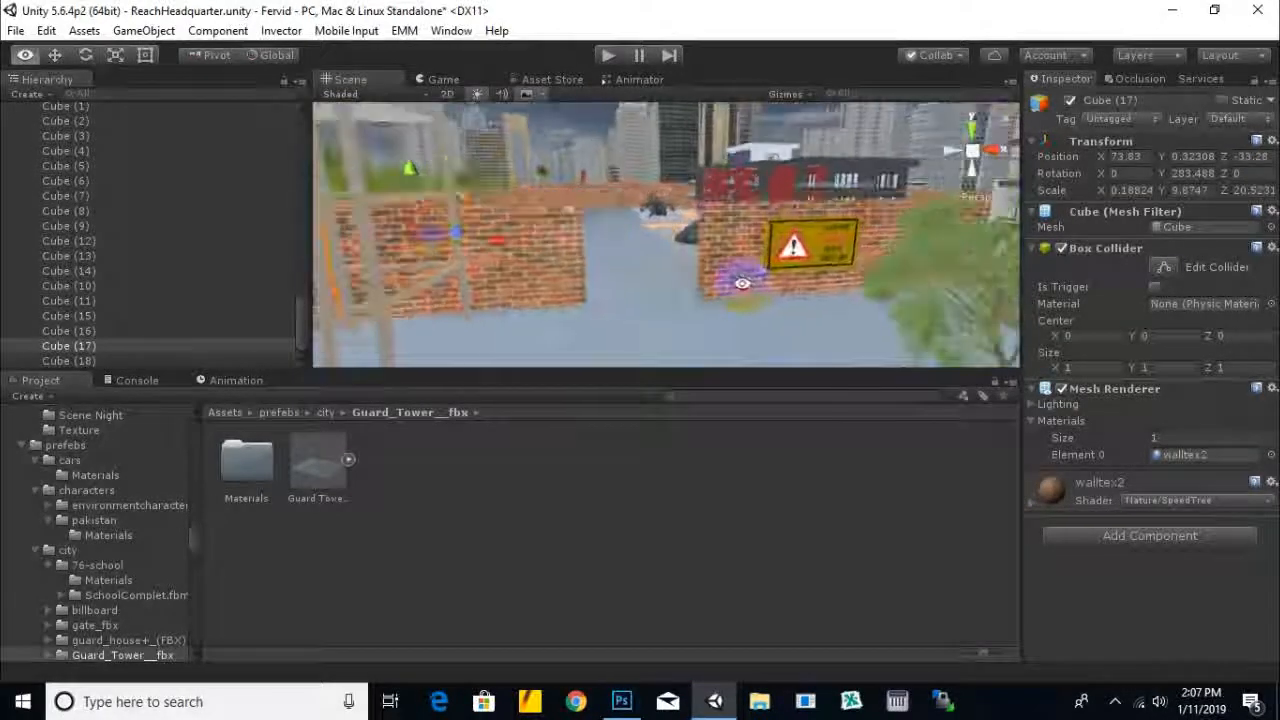
Check the guard tower's Materials folder and open the textures folder inside sprites
{"action": "middle_click_drag", "start_coordinate": [743, 283], "coordinate": [751, 303]}
{"action": "mouse_move", "coordinate": [751, 303]}
{"action": "left_mouse_down", "text": "alt"}
{"action": "mouse_move", "coordinate": [706, 305]}
{"action": "mouse_move", "coordinate": [928, 301]}
{"action": "mouse_move", "coordinate": [766, 310]}
{"action": "left_mouse_up", "text": "alt"}
{"action": "double_click", "coordinate": [246, 460]}
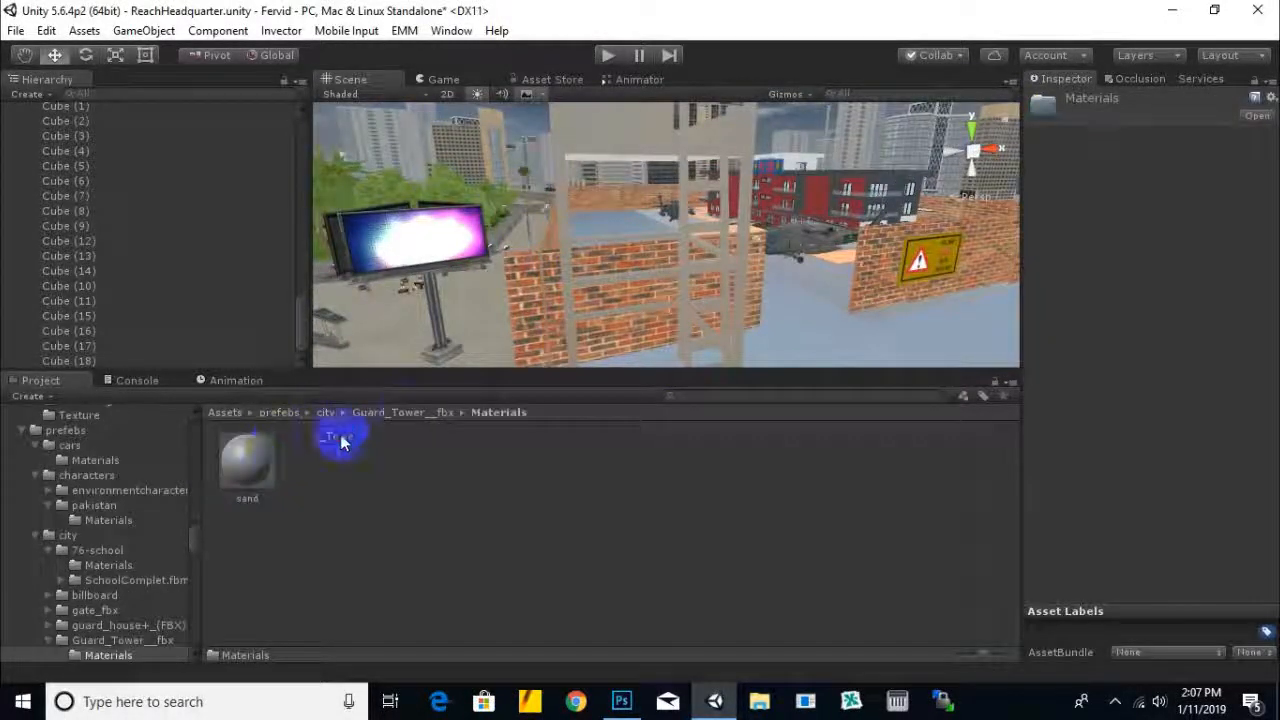
{"action": "left_click", "coordinate": [405, 412]}
{"action": "left_click", "coordinate": [323, 413]}
{"action": "left_click", "coordinate": [279, 413]}
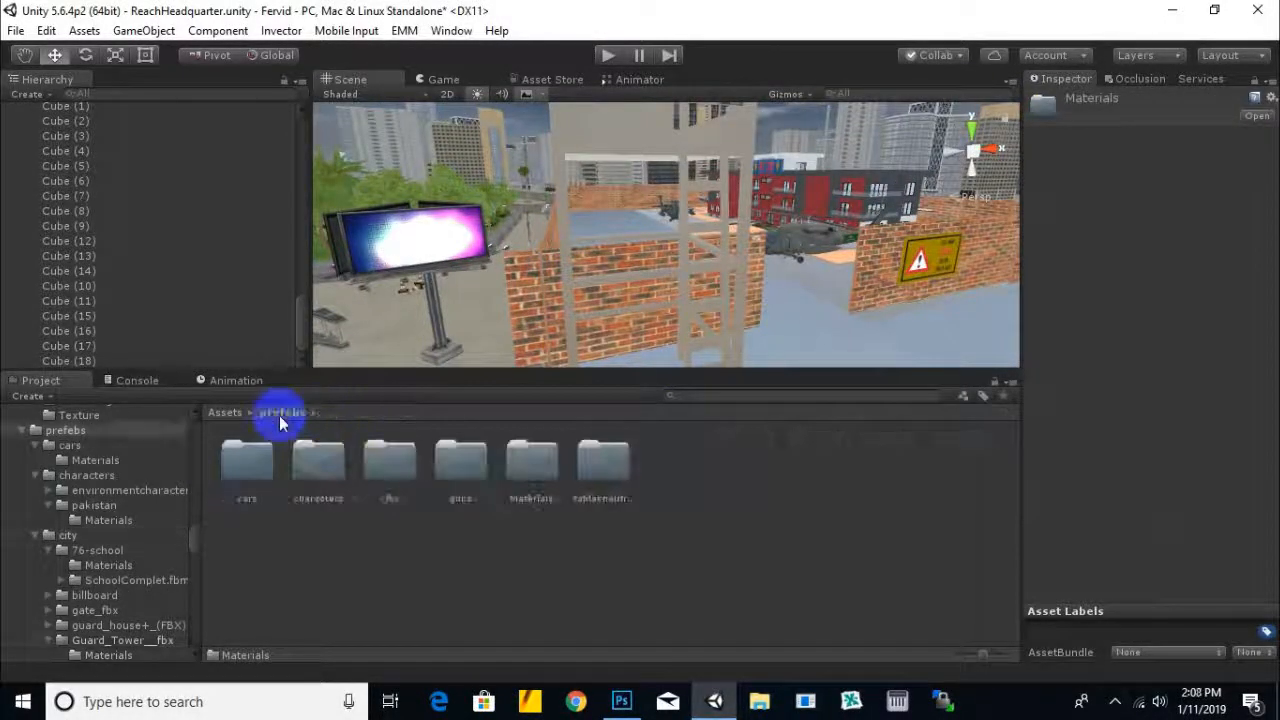
{"action": "left_click", "coordinate": [226, 413]}
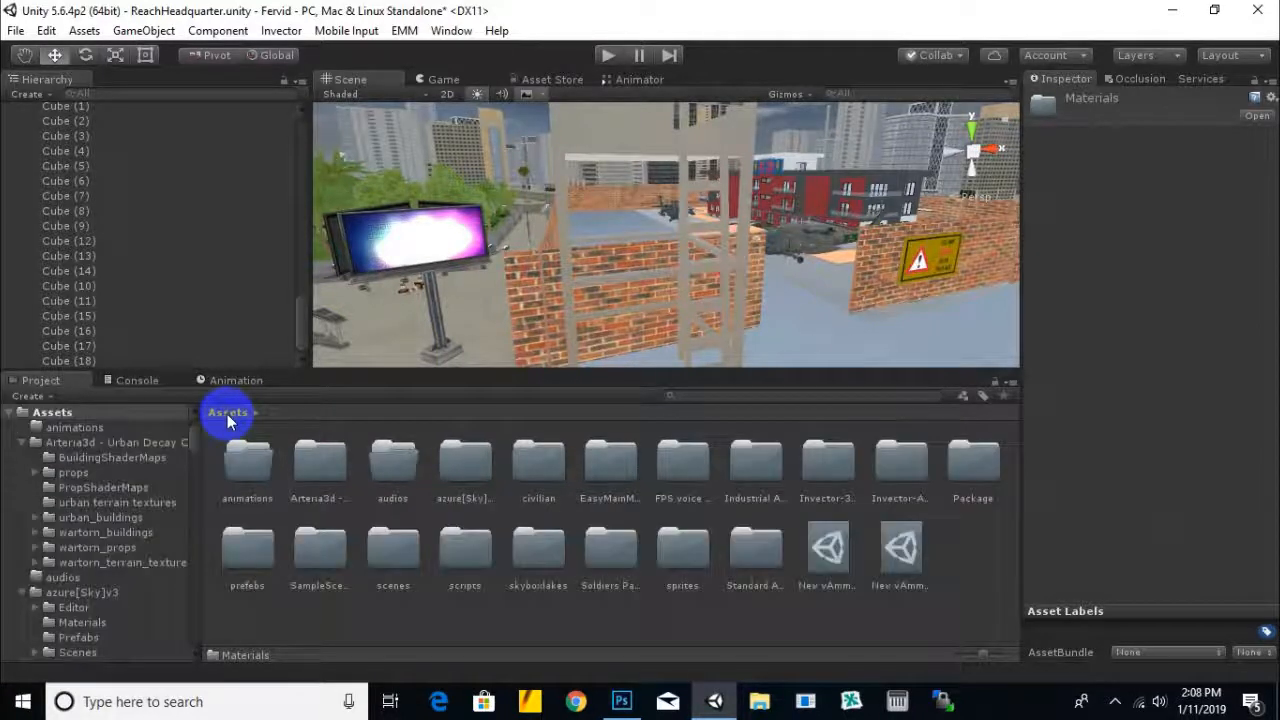
{"action": "double_click", "coordinate": [694, 548]}
{"action": "double_click", "coordinate": [739, 473]}
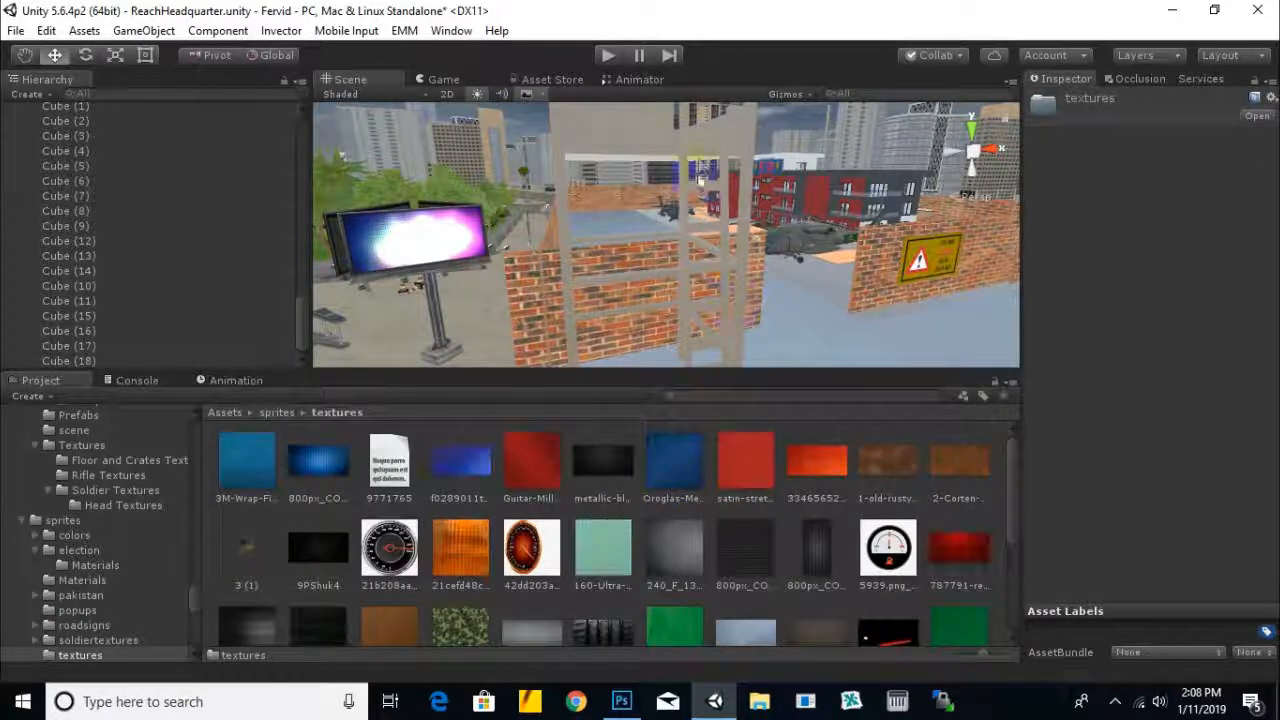
Try the 2-Corten rust texture on the guard tower with the Nature/SpeedTree shader
{"action": "left_click", "coordinate": [705, 150]}
{"action": "left_click_drag", "start_coordinate": [977, 480], "coordinate": [836, 372]}
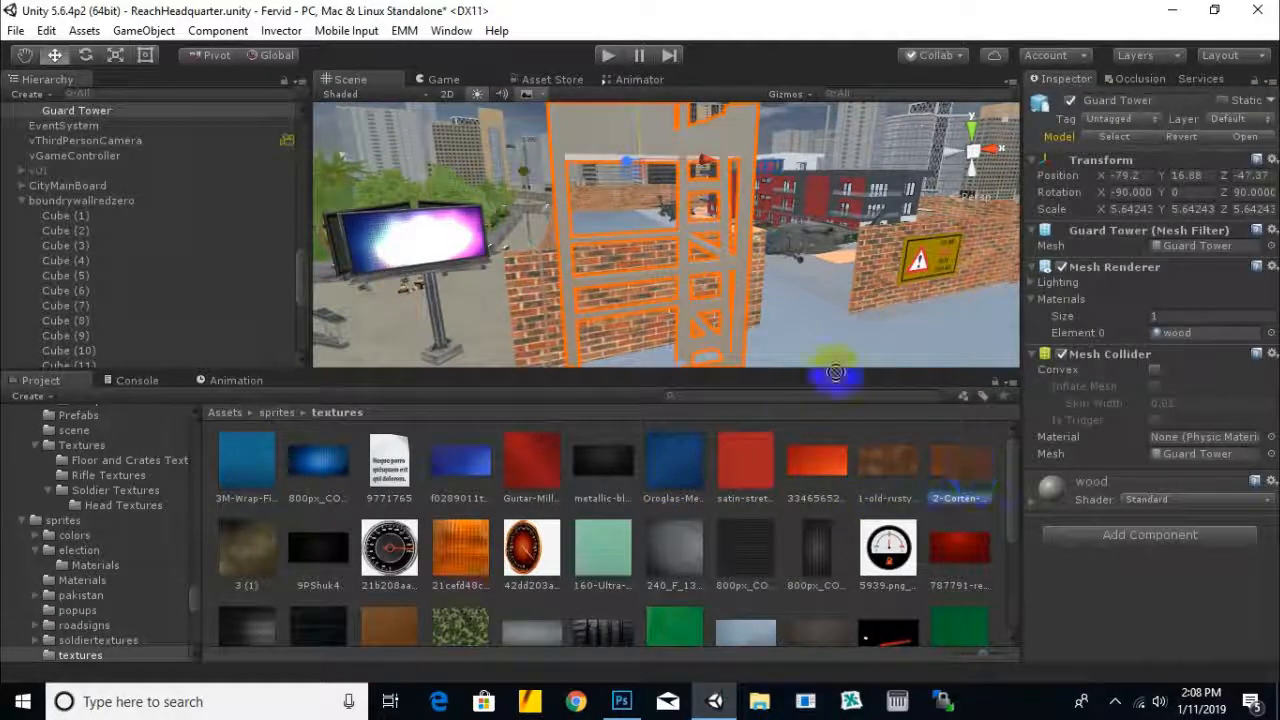
{"action": "left_click_drag", "start_coordinate": [638, 195], "coordinate": [609, 126]}
{"action": "left_click", "coordinate": [1175, 505]}
{"action": "left_click", "coordinate": [643, 140]}
{"action": "scroll", "coordinate": [714, 214], "scroll_direction": "down", "scroll_amount": 3}
{"action": "mouse_move", "coordinate": [714, 214]}
{"action": "middle_mouse_down"}
{"action": "mouse_move", "coordinate": [750, 302]}
{"action": "mouse_move", "coordinate": [702, 205]}
{"action": "middle_mouse_up"}
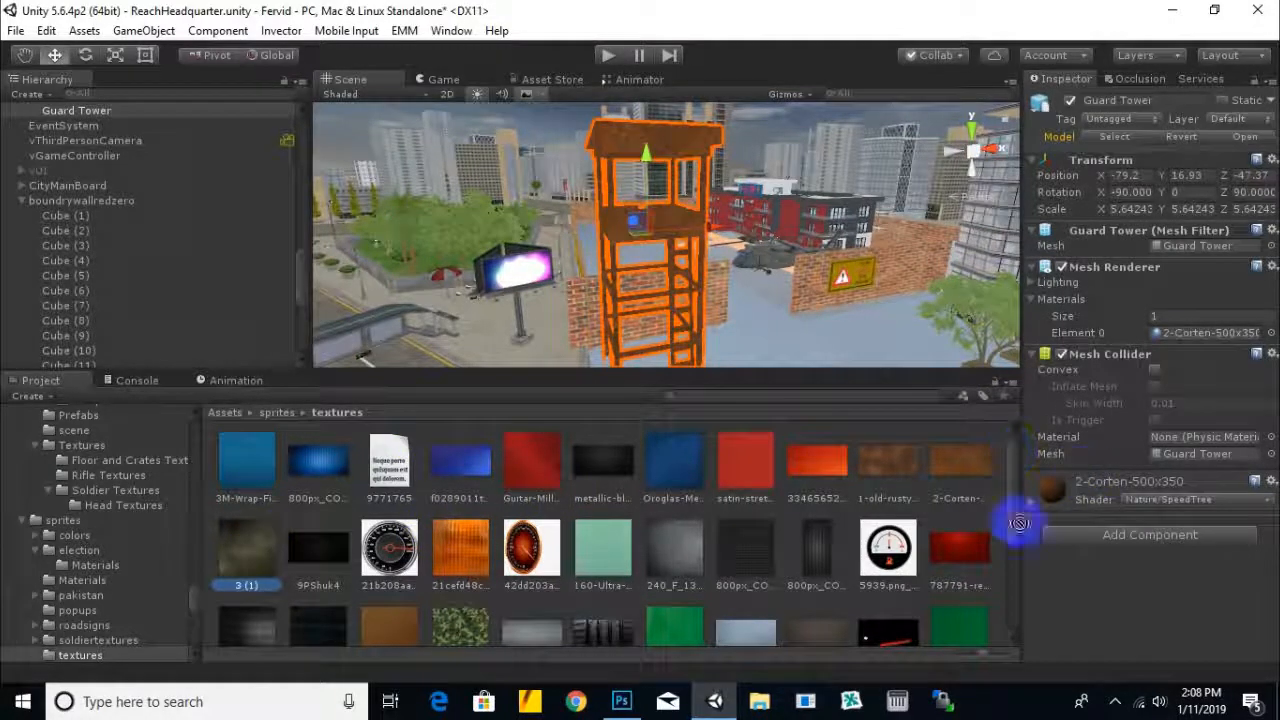
Try the 3 (1) and 3 textures from the textures folder on the guard tower
{"action": "left_click_drag", "start_coordinate": [1019, 523], "coordinate": [655, 288]}
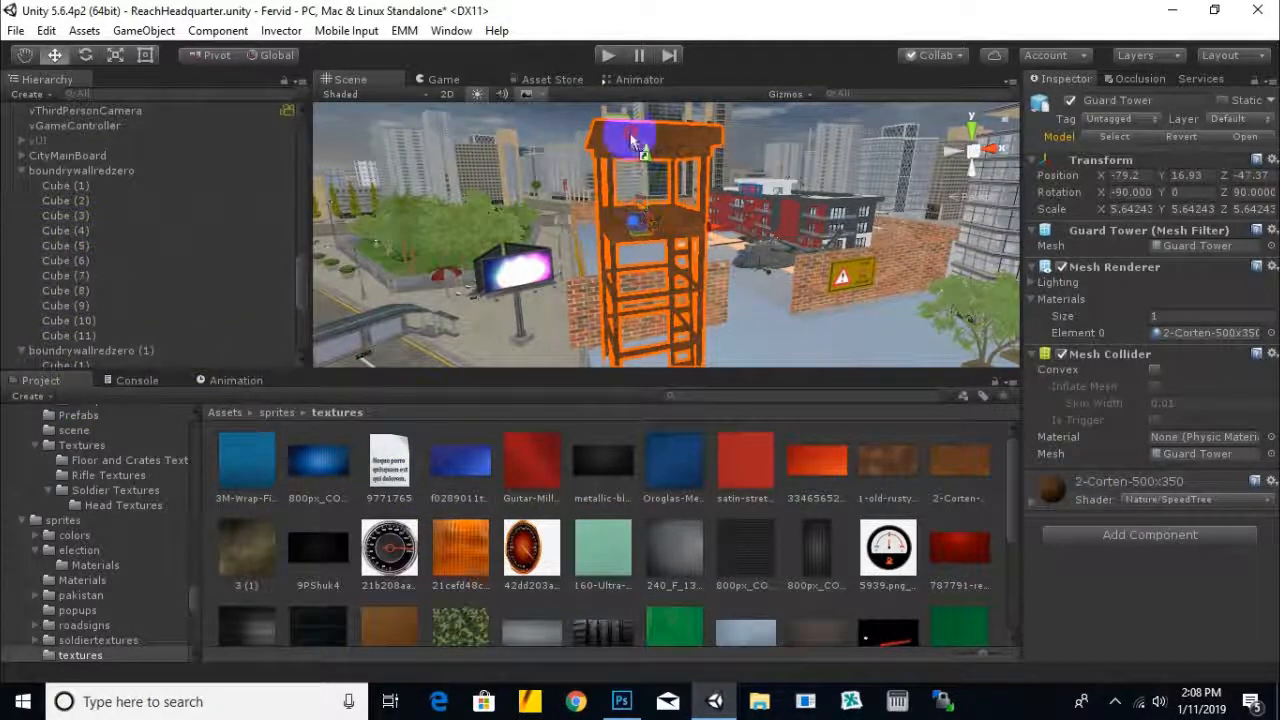
{"action": "mouse_move", "coordinate": [645, 226]}
{"action": "middle_mouse_down"}
{"action": "mouse_move", "coordinate": [602, 240]}
{"action": "mouse_move", "coordinate": [632, 212]}
{"action": "middle_mouse_up"}
{"action": "scroll", "coordinate": [708, 578], "scroll_direction": "down", "scroll_amount": 5}
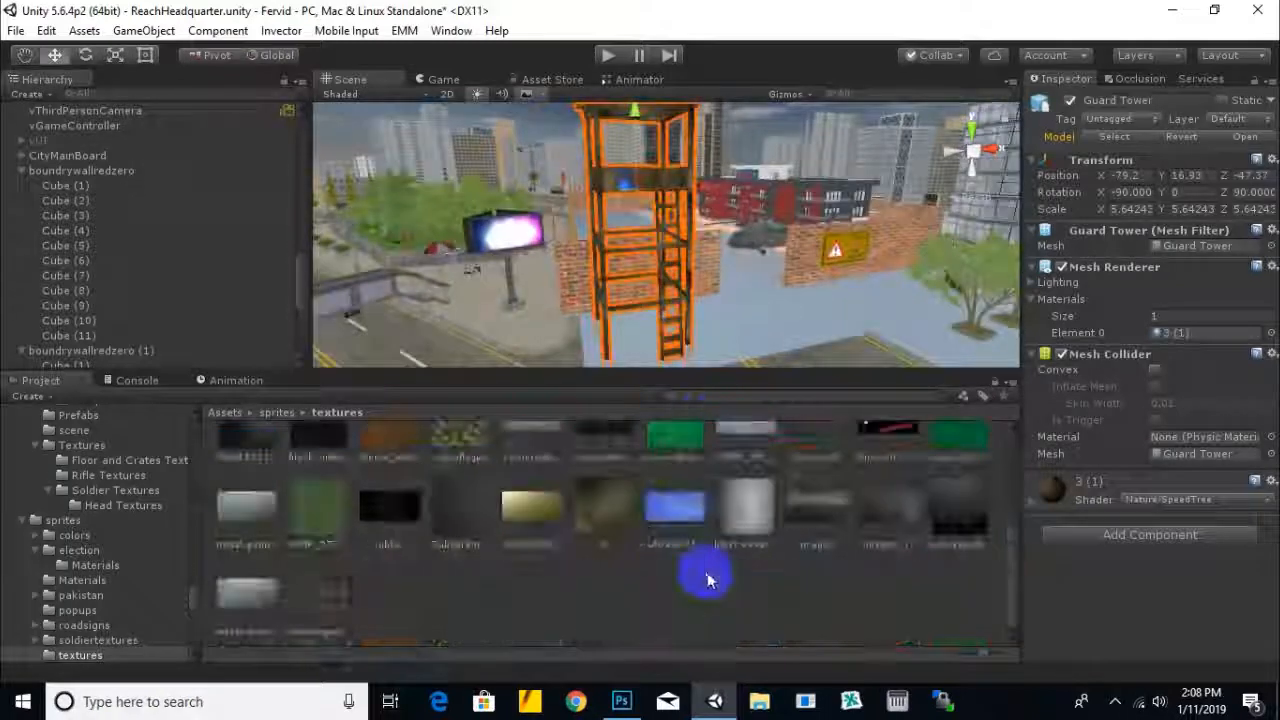
{"action": "left_click", "coordinate": [601, 503]}
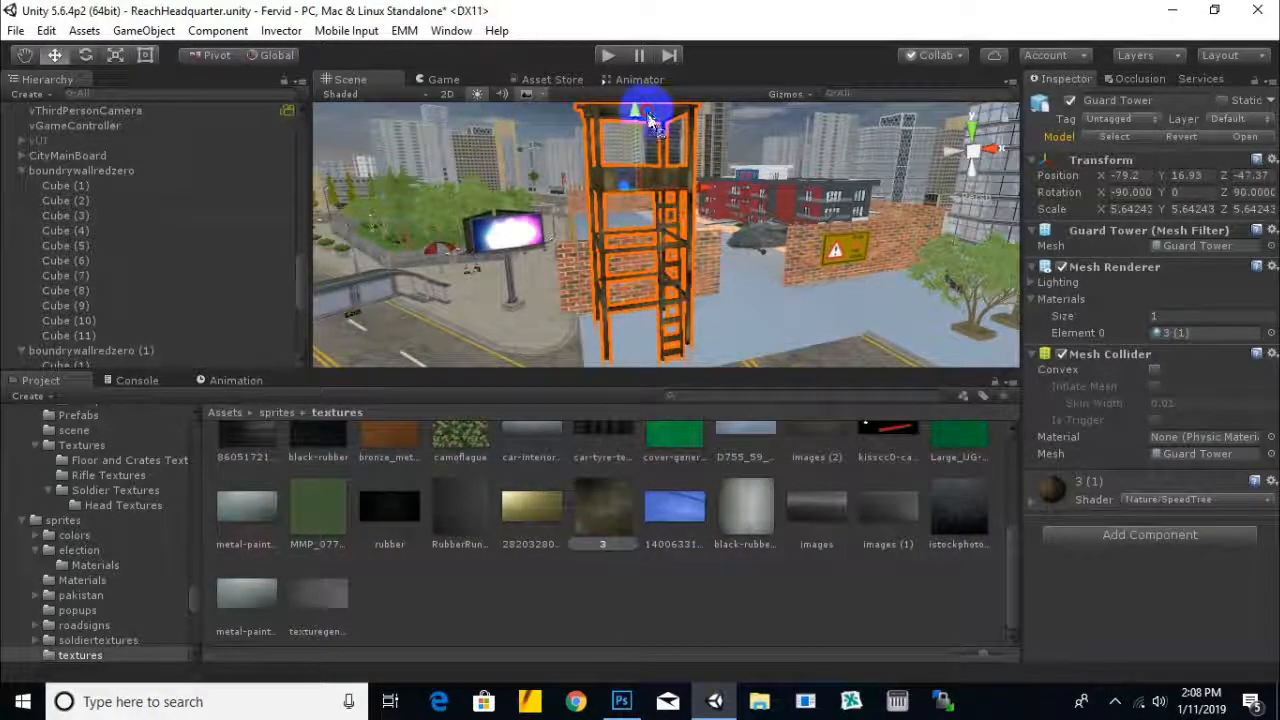
{"action": "left_click", "coordinate": [652, 178]}
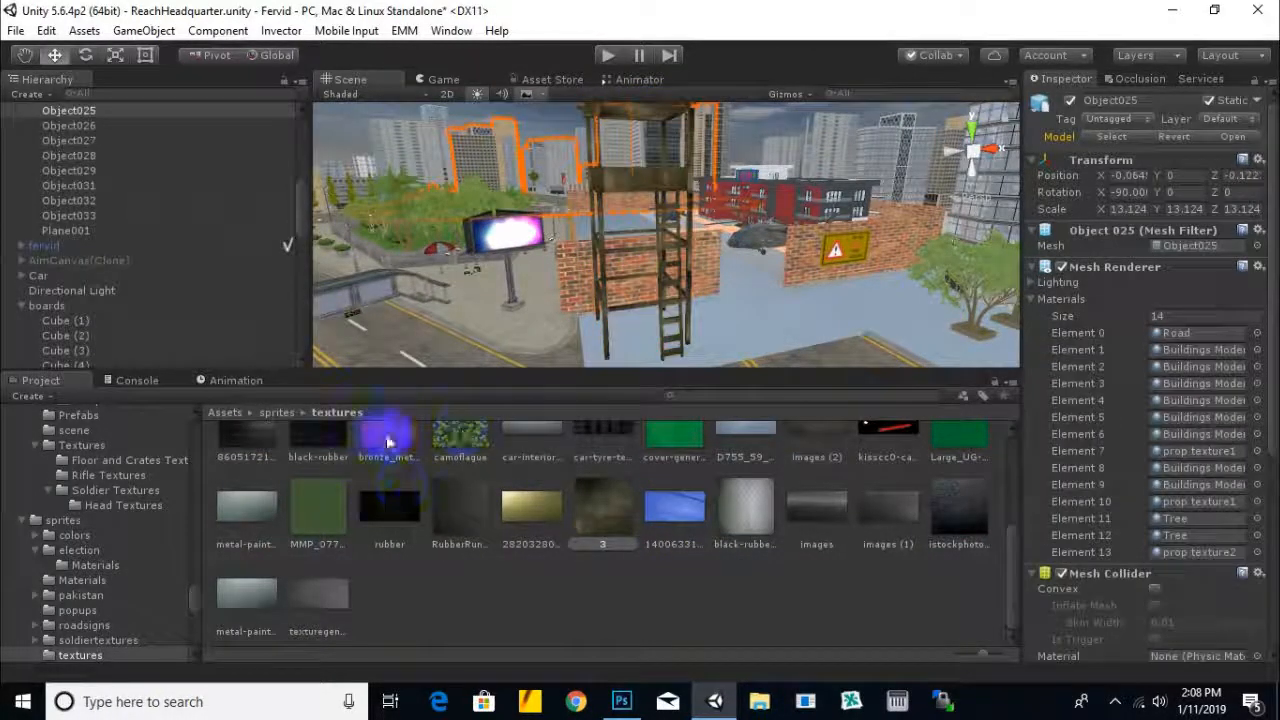
Apply the bronze_metallic texture to the guard tower and frame the tower in the scene
{"action": "scroll", "coordinate": [383, 440], "scroll_direction": "up", "scroll_amount": 1}
{"action": "middle_click_drag", "start_coordinate": [652, 222], "coordinate": [636, 314]}
{"action": "left_click", "coordinate": [655, 311]}
{"action": "key", "text": "f"}
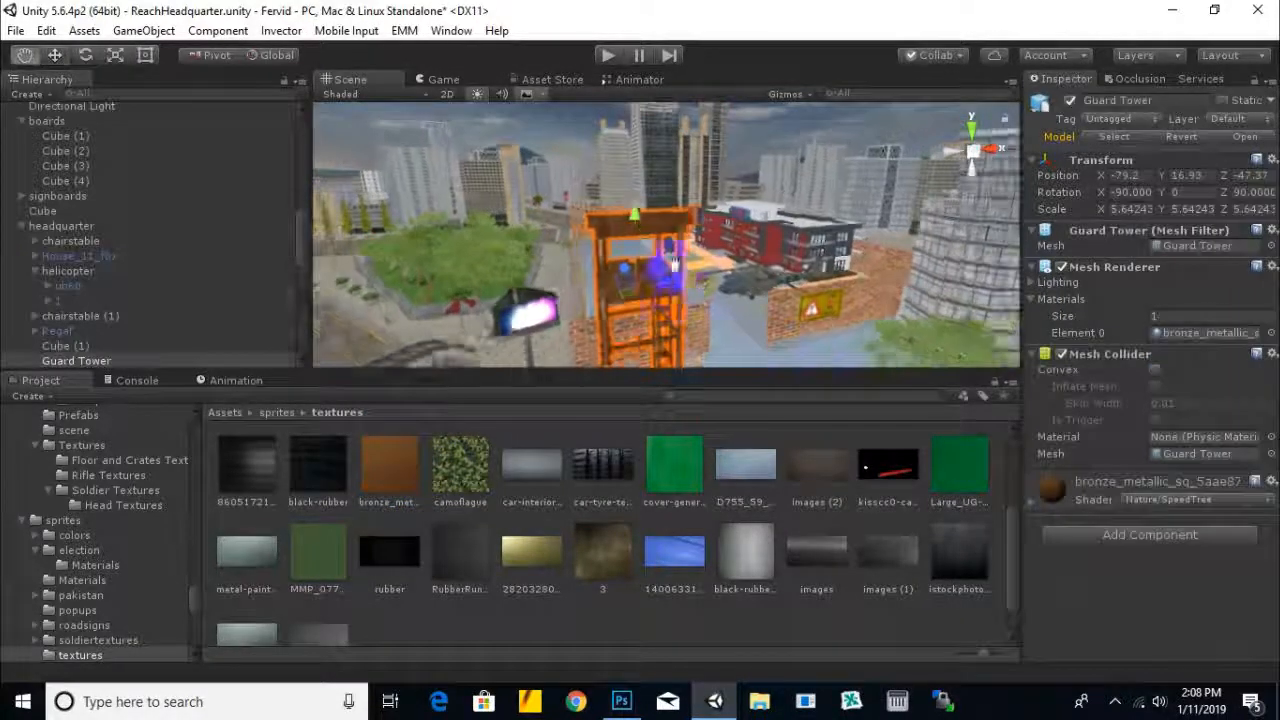
Raise the guard tower to about Y 18.2 and rotate it to about -102.88 on Z
{"action": "mouse_move", "coordinate": [620, 135]}
{"action": "left_mouse_down"}
{"action": "mouse_move", "coordinate": [609, 98]}
{"action": "mouse_move", "coordinate": [613, 120]}
{"action": "left_mouse_up"}
{"action": "middle_click_drag", "start_coordinate": [620, 130], "coordinate": [627, 250]}
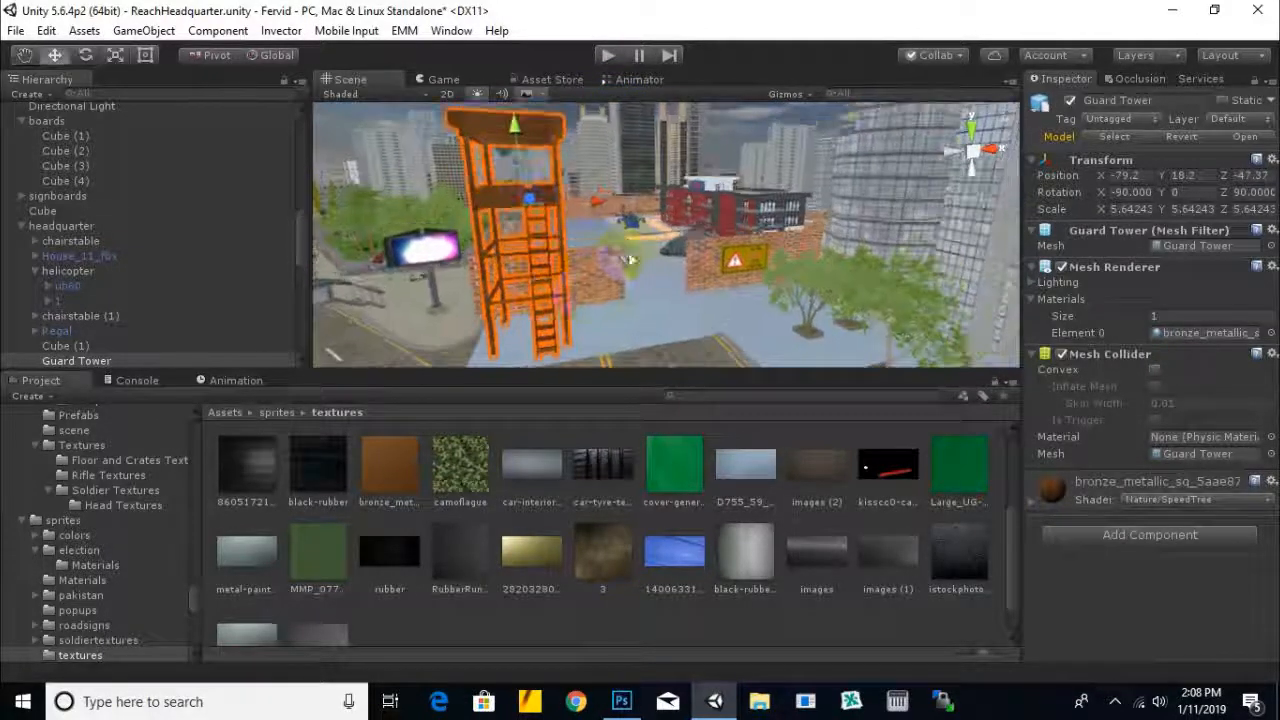
{"action": "left_click_drag", "start_coordinate": [590, 315], "coordinate": [1085, 643], "text": "alt"}
{"action": "left_click", "coordinate": [86, 61]}
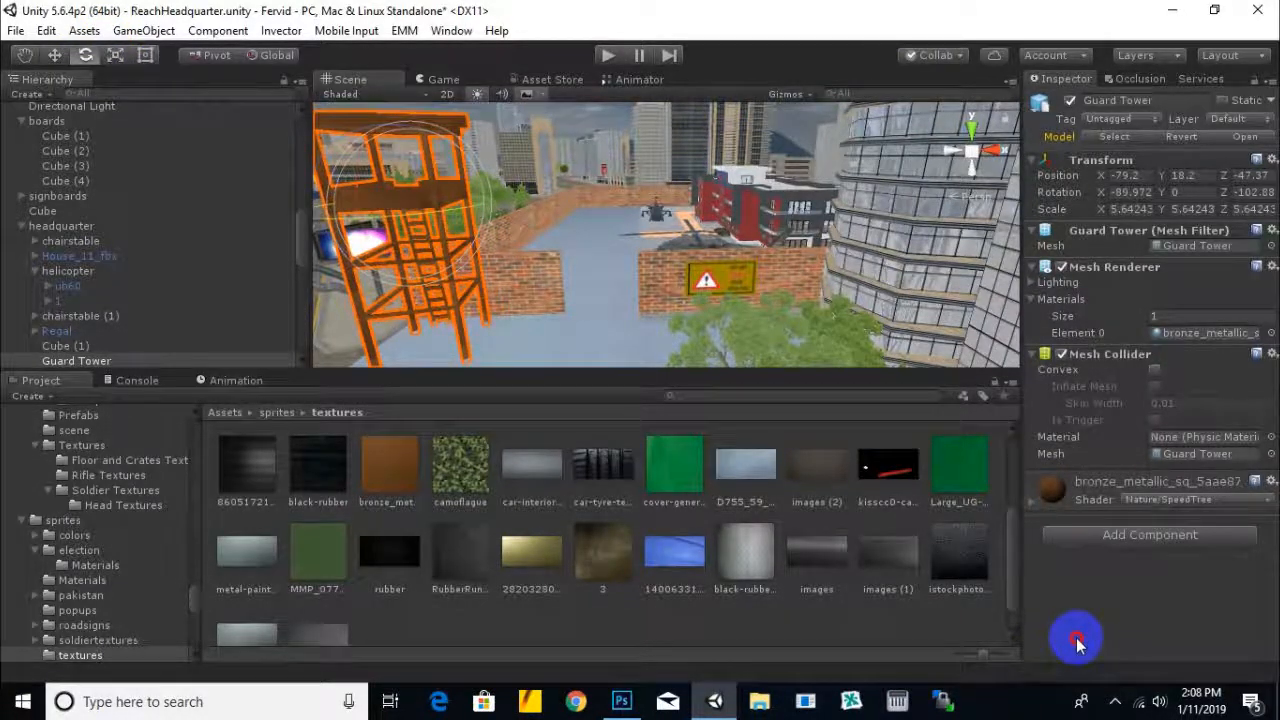
{"action": "scroll", "coordinate": [675, 269], "scroll_direction": "down", "scroll_amount": 5}
{"action": "middle_click_drag", "start_coordinate": [675, 268], "coordinate": [719, 259]}
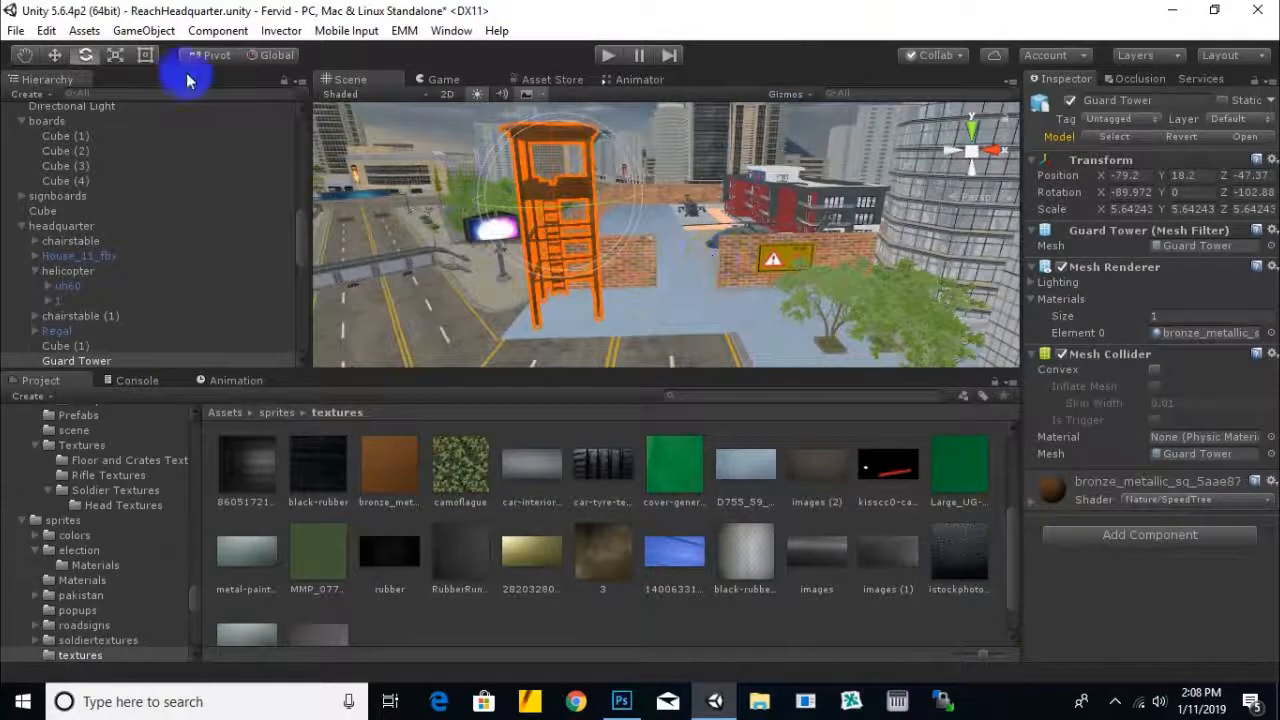
Scale the guard tower to about 4.81, 4.81, 5.84 and move it to about X -78, Z -49.4
{"action": "left_click_drag", "start_coordinate": [580, 222], "coordinate": [558, 210]}
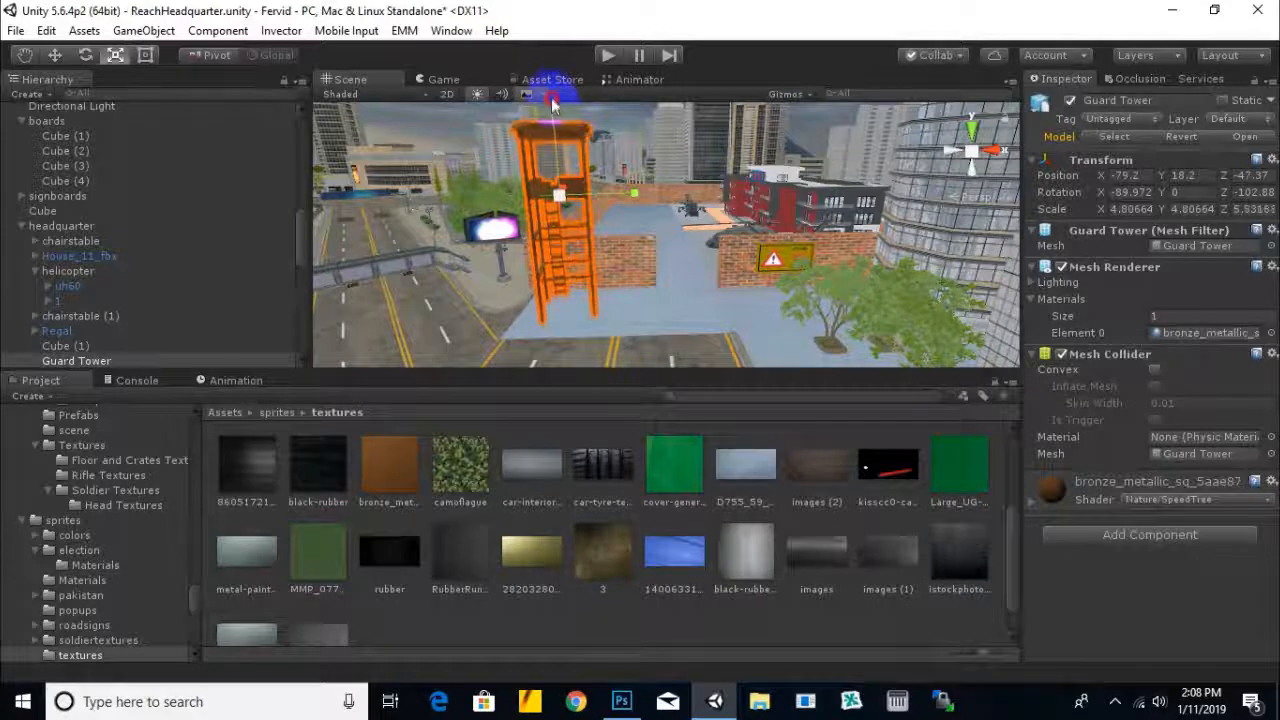
{"action": "left_click", "coordinate": [56, 56]}
{"action": "left_click_drag", "start_coordinate": [548, 224], "coordinate": [577, 248], "text": "alt"}
{"action": "scroll", "coordinate": [577, 248], "scroll_direction": "up", "scroll_amount": 3}
{"action": "mouse_move", "coordinate": [503, 178]}
{"action": "left_mouse_down"}
{"action": "mouse_move", "coordinate": [486, 188]}
{"action": "mouse_move", "coordinate": [514, 158]}
{"action": "left_mouse_up"}
{"action": "left_click_drag", "start_coordinate": [548, 232], "coordinate": [640, 303], "text": "alt"}
Place the security house model from prefebs/city/guard_house+_(FBX) on the ground beside the guard tower
{"action": "left_click", "coordinate": [227, 412]}
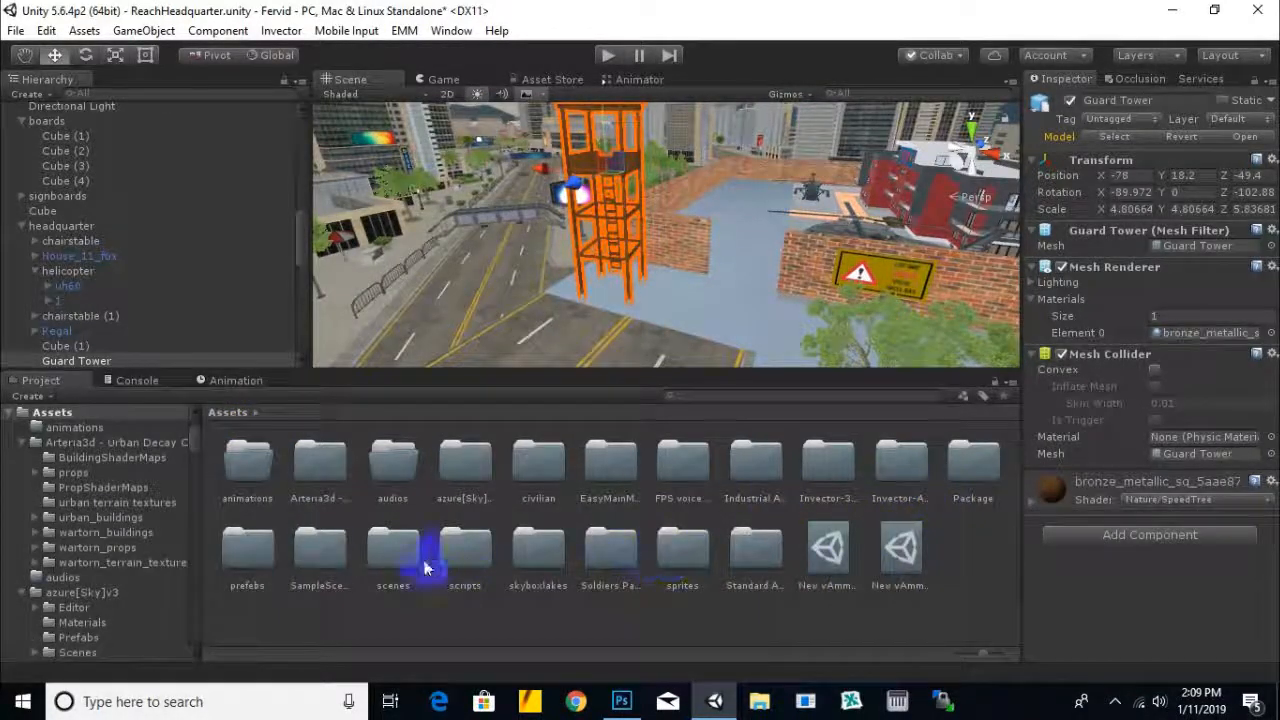
{"action": "double_click", "coordinate": [249, 550]}
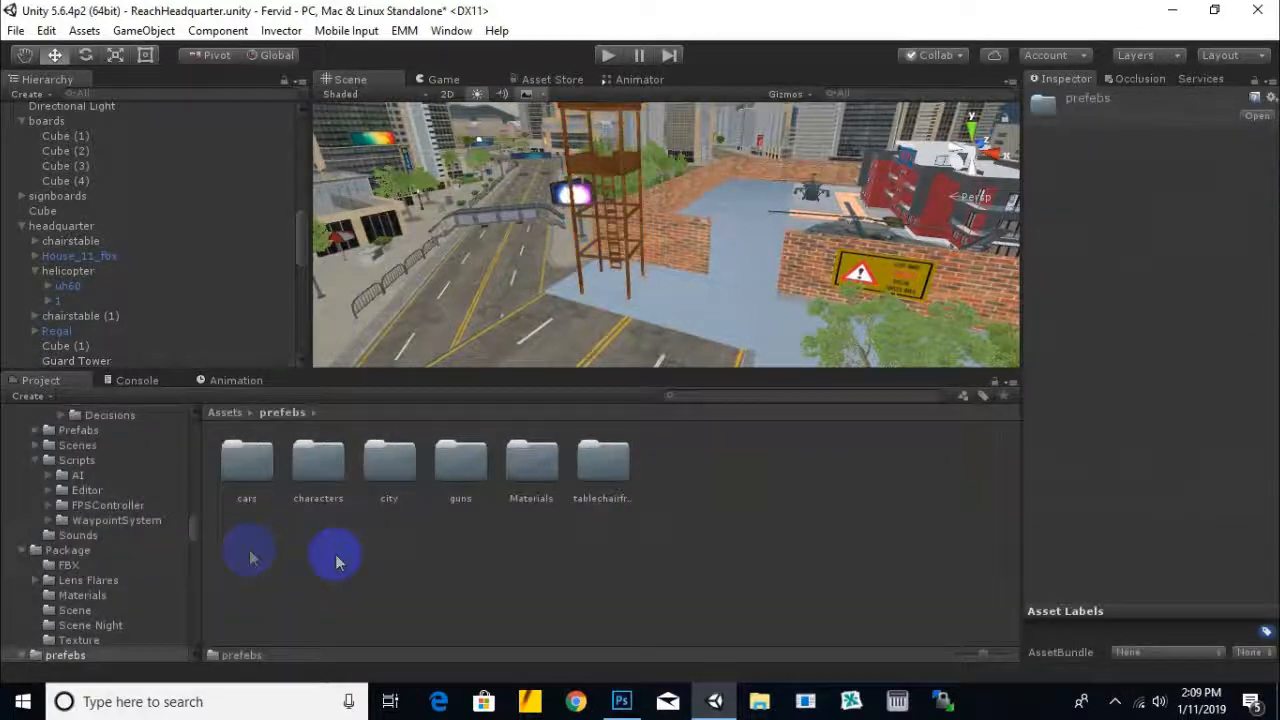
{"action": "double_click", "coordinate": [410, 468]}
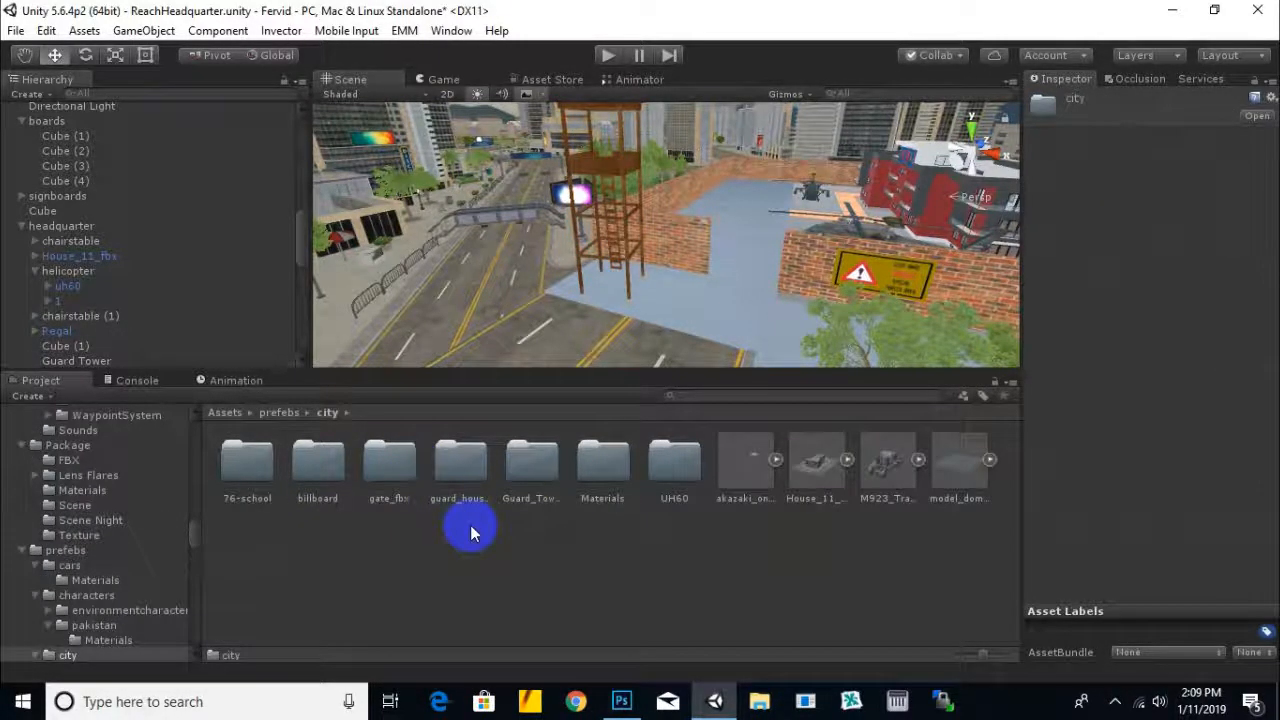
{"action": "double_click", "coordinate": [463, 458]}
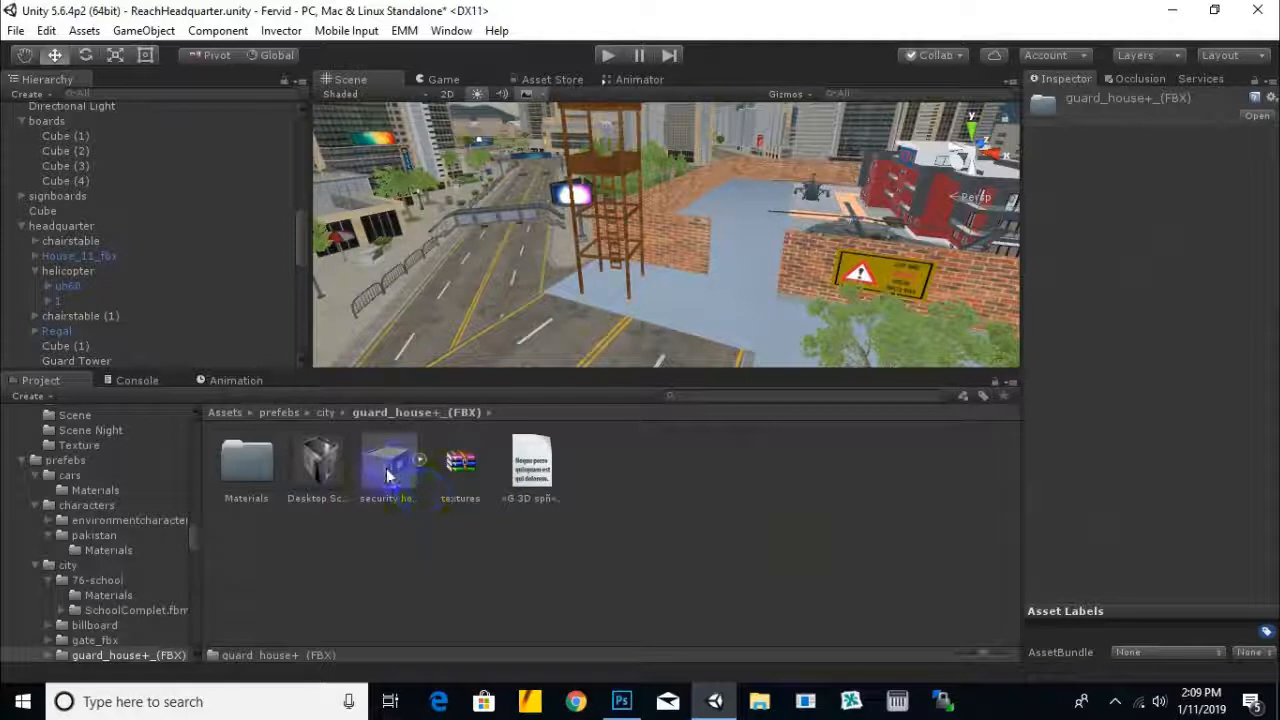
{"action": "left_click_drag", "start_coordinate": [376, 478], "coordinate": [448, 422]}
{"action": "left_click_drag", "start_coordinate": [688, 320], "coordinate": [689, 318]}
Check the guard house's Materials folder and its textures archive for usable textures
{"action": "double_click", "coordinate": [263, 470]}
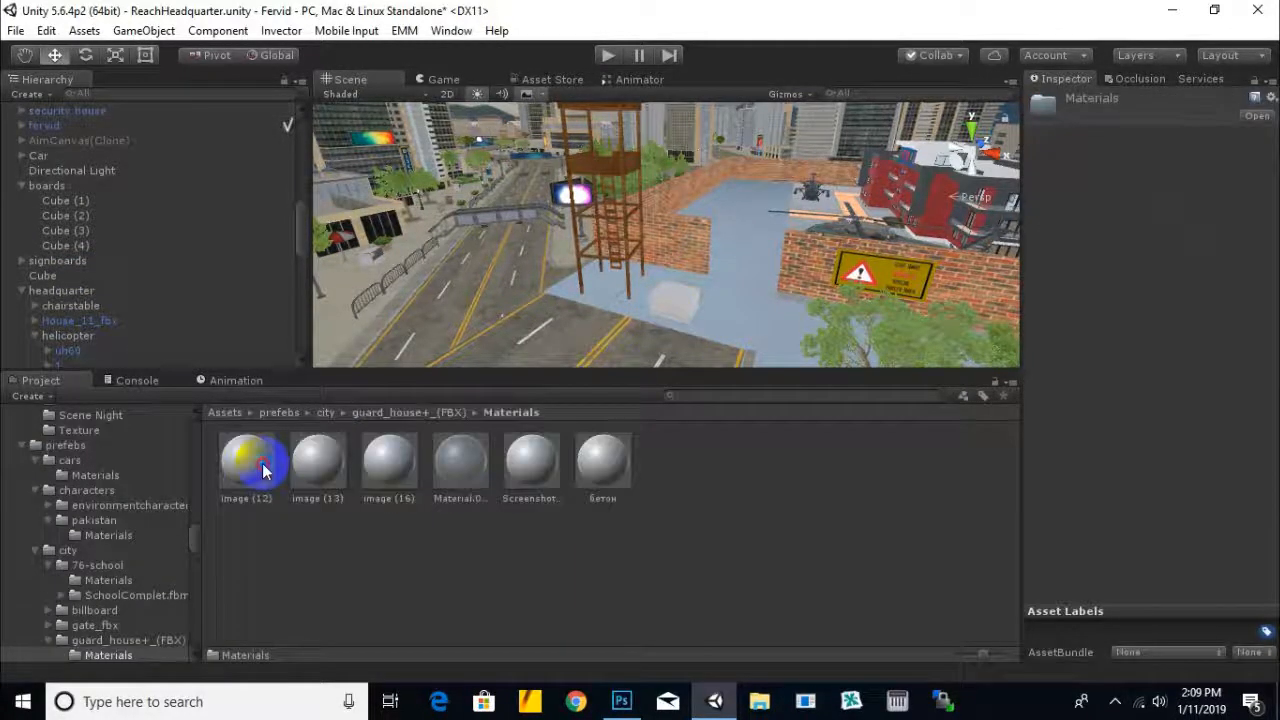
{"action": "left_click", "coordinate": [466, 416]}
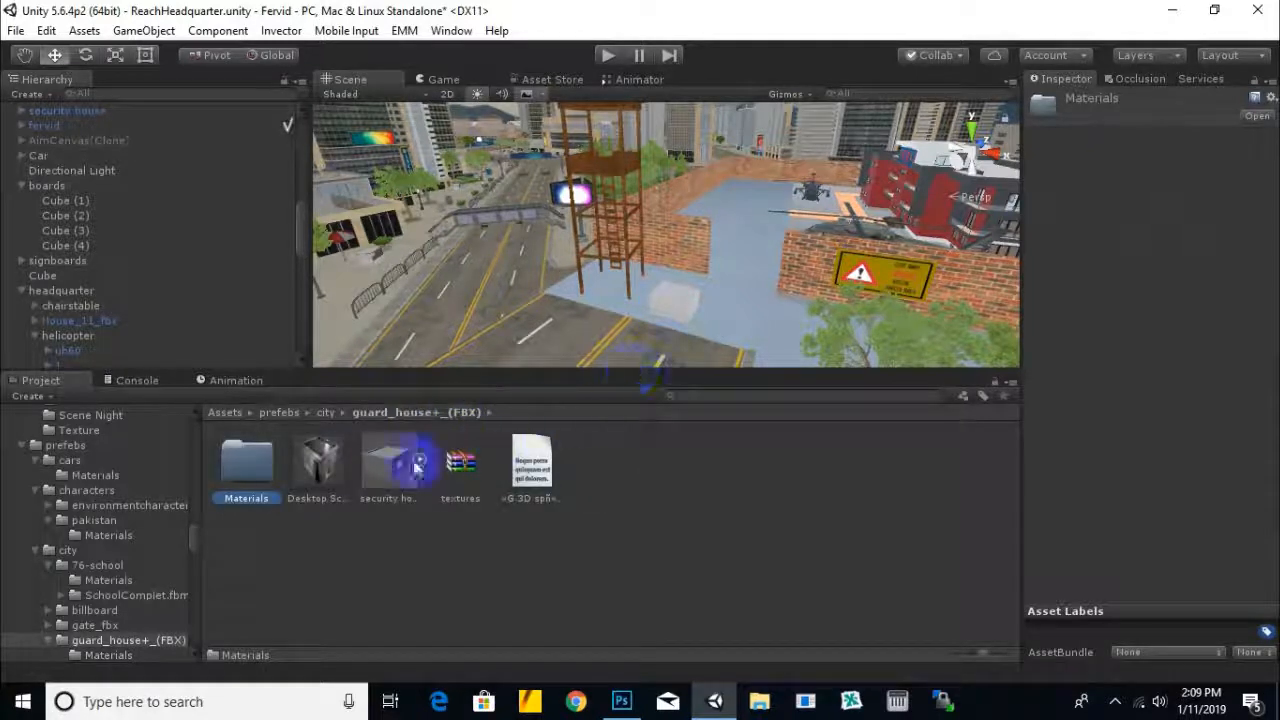
{"action": "left_click", "coordinate": [687, 301]}
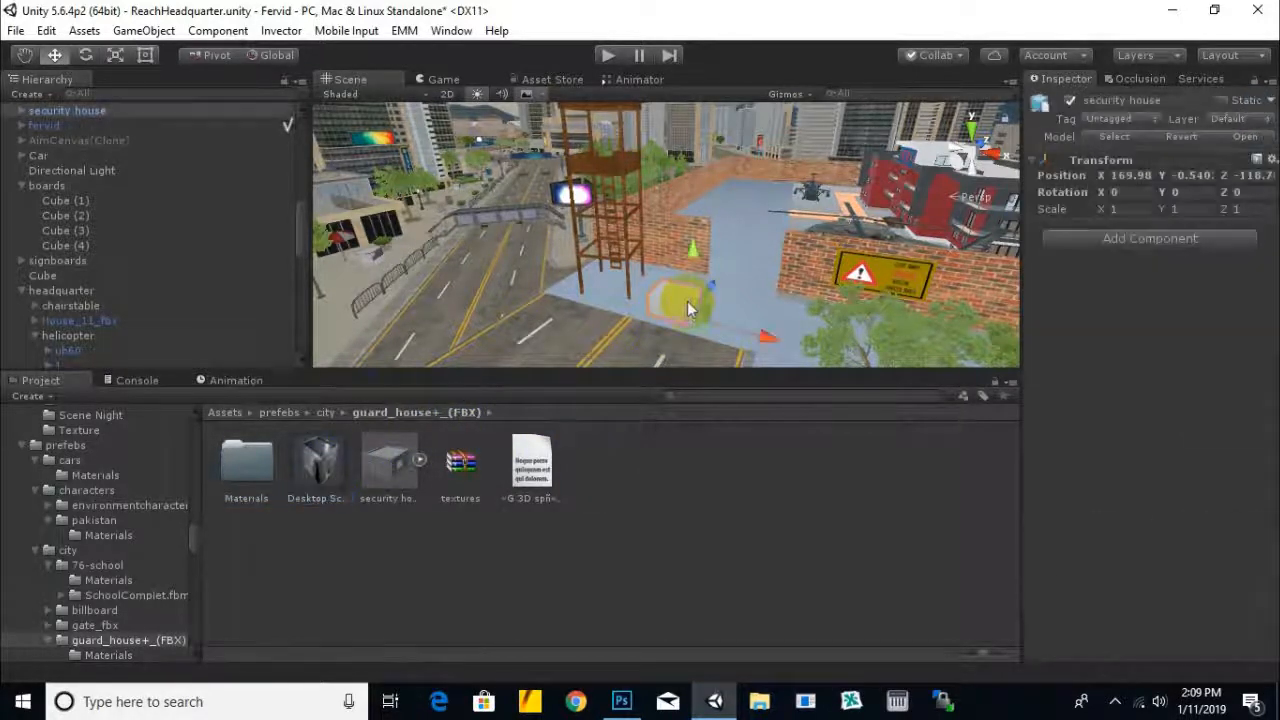
{"action": "left_click", "coordinate": [460, 470]}
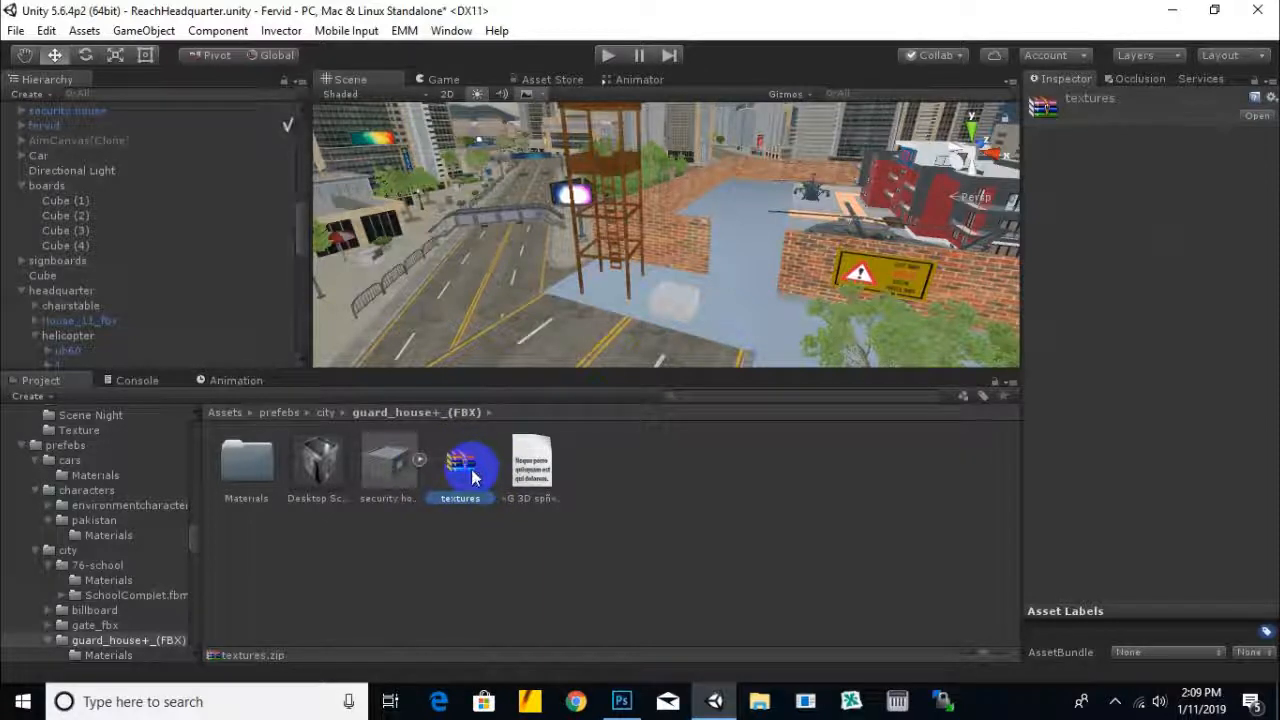
{"action": "left_click", "coordinate": [683, 310]}
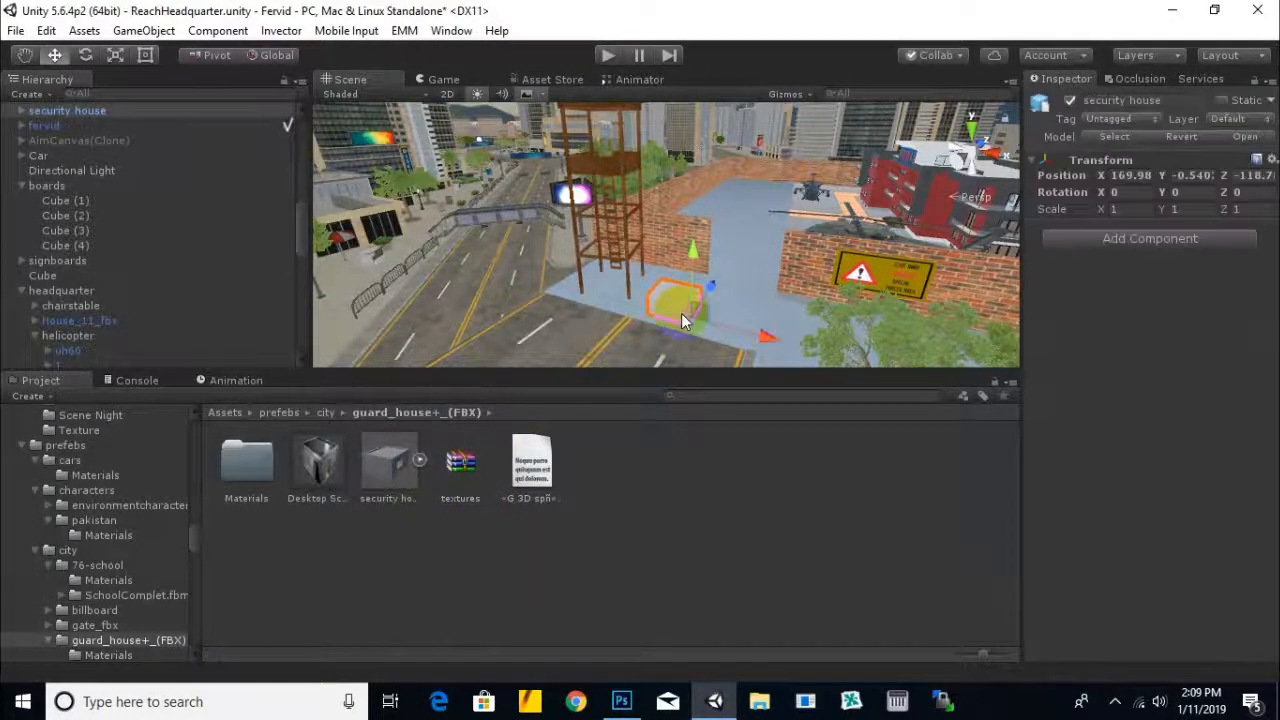
{"action": "left_click", "coordinate": [766, 701]}
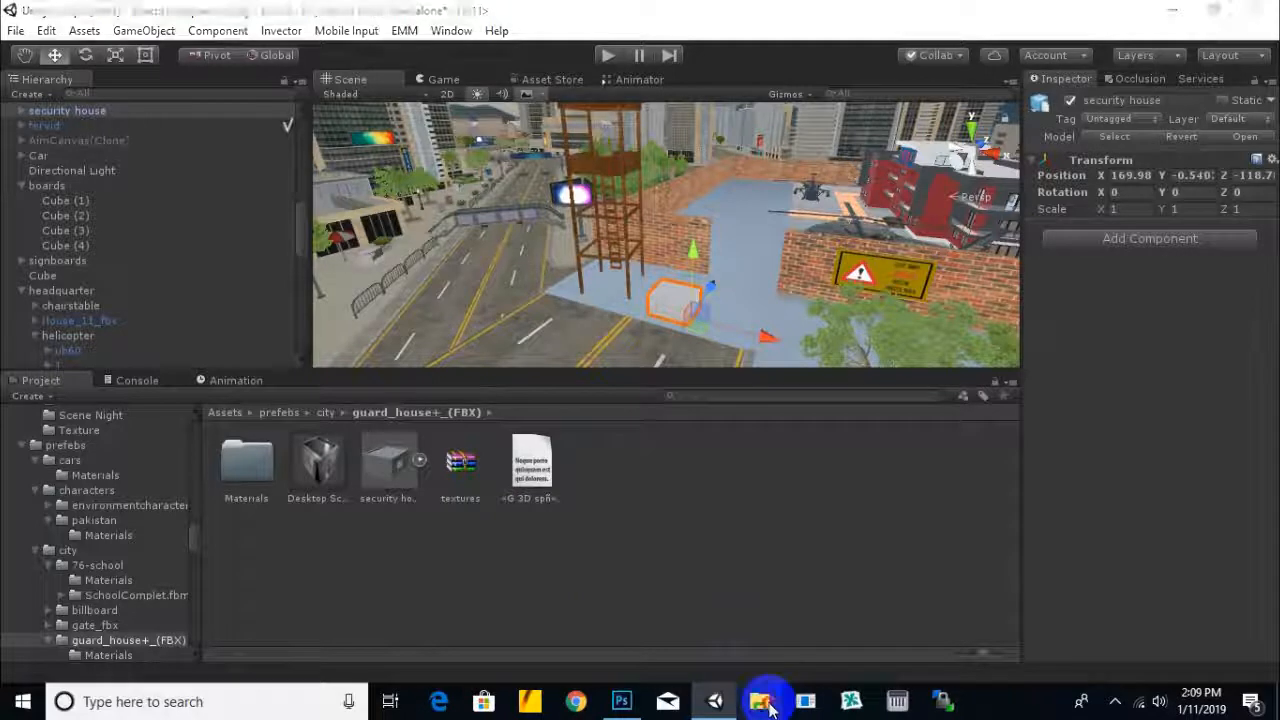
{"action": "right_click", "coordinate": [463, 480]}
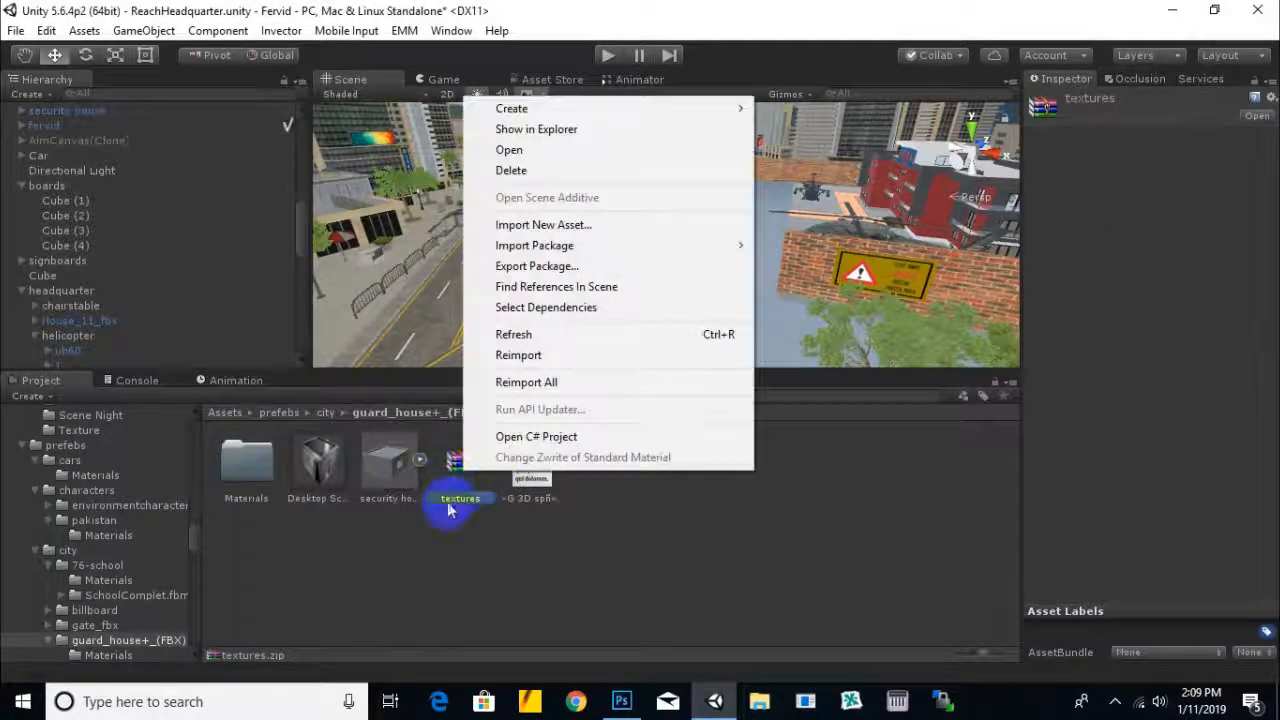
{"action": "left_click", "coordinate": [447, 538]}
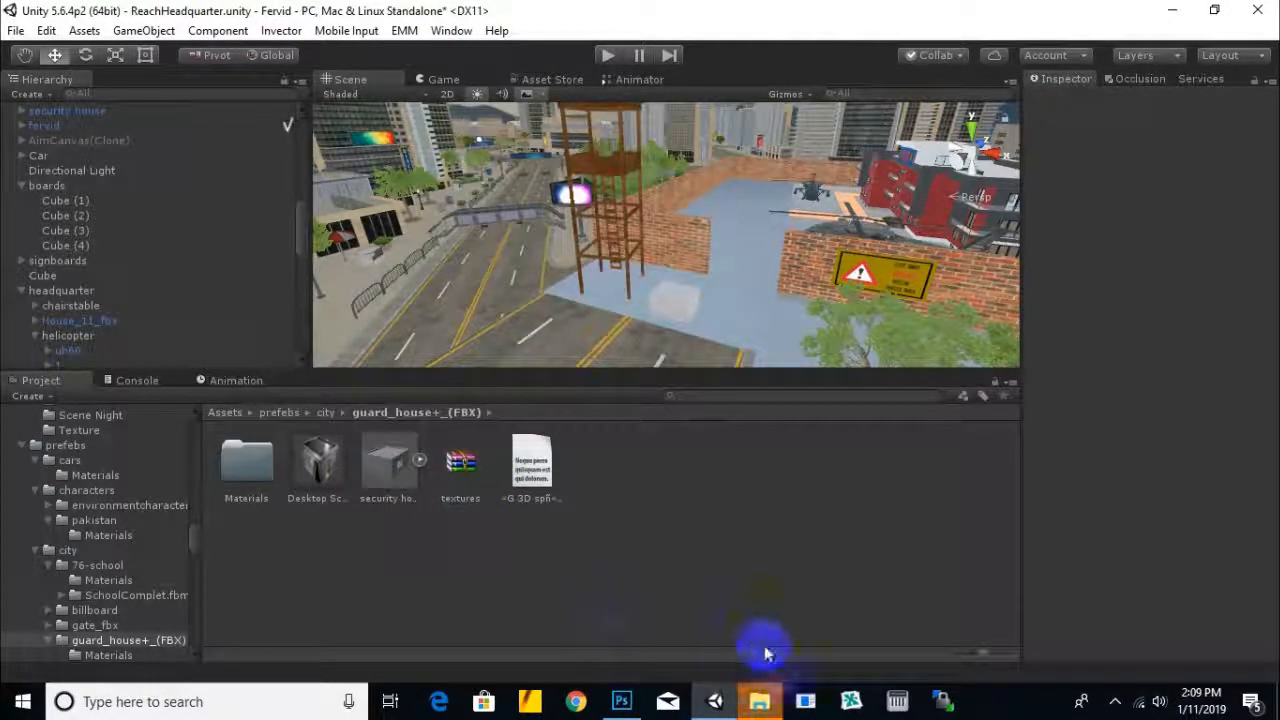
Switch to File Explorer and open the guard_house+_(FBX) folder under Documents/Fervid/Assets/prefebs/city
{"action": "left_click", "coordinate": [763, 703]}
{"action": "left_click", "coordinate": [74, 169]}
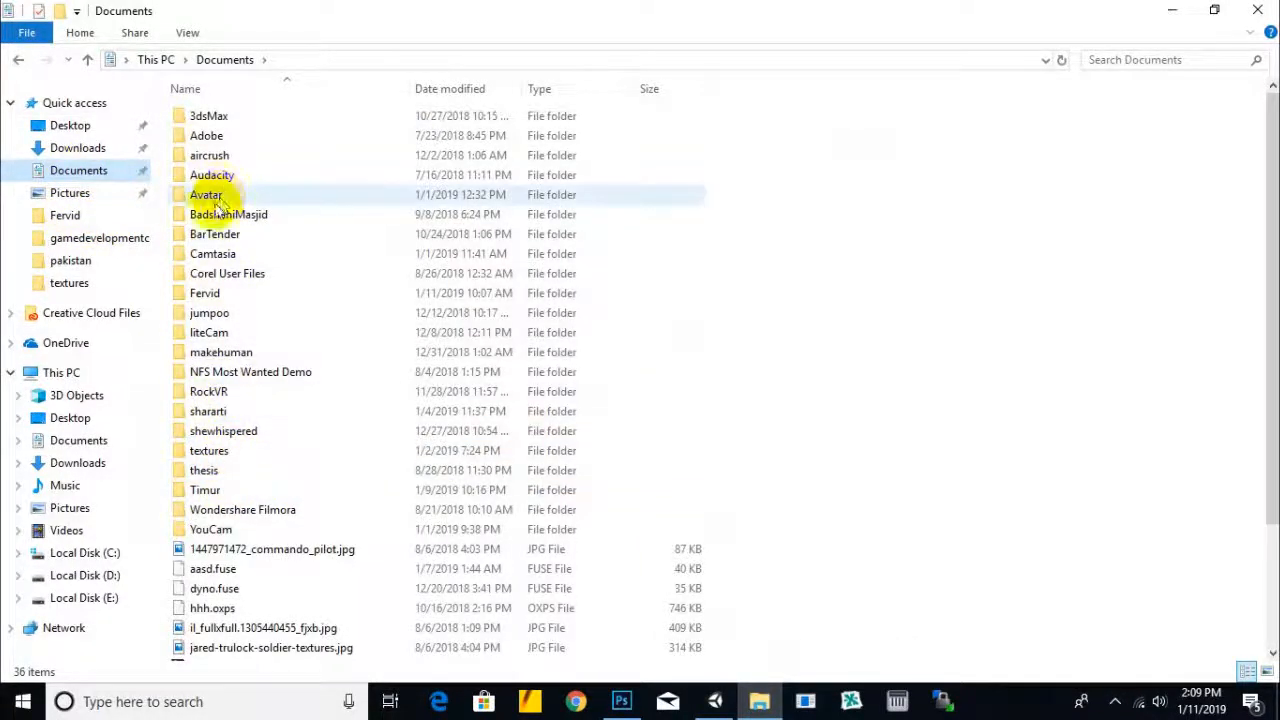
{"action": "double_click", "coordinate": [206, 294]}
{"action": "left_click", "coordinate": [211, 118]}
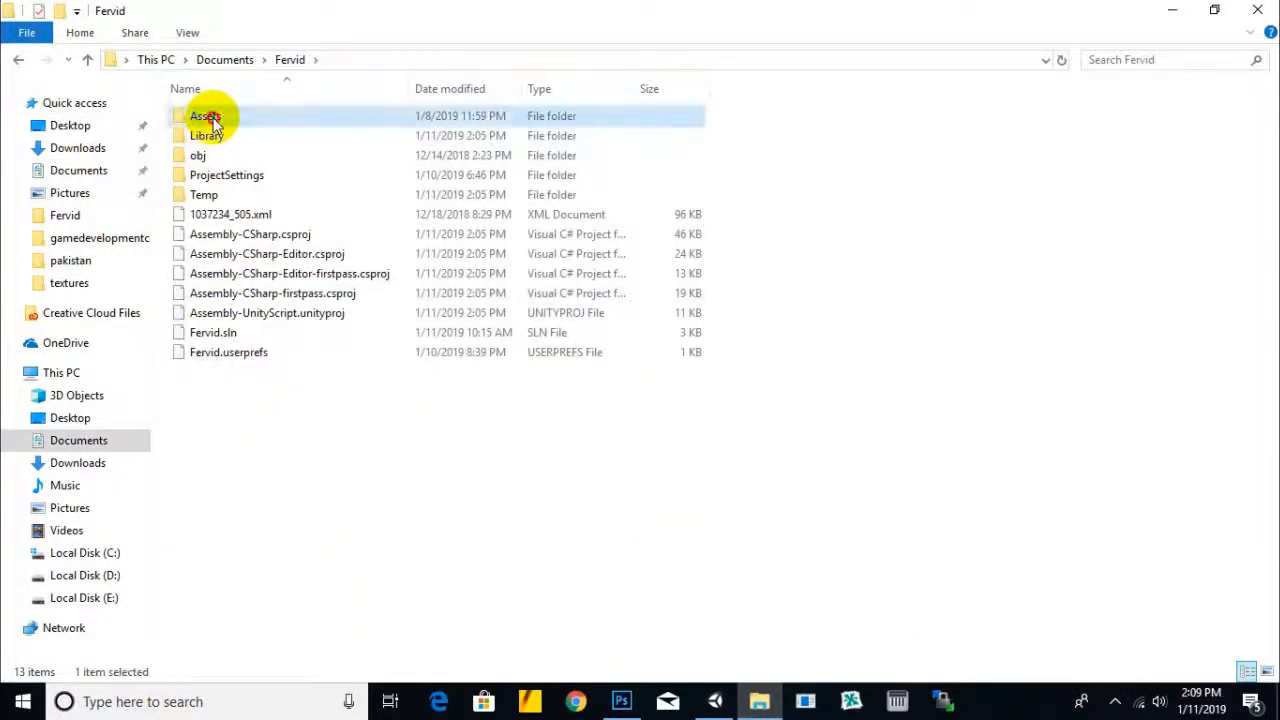
{"action": "double_click", "coordinate": [211, 118]}
{"action": "double_click", "coordinate": [216, 332]}
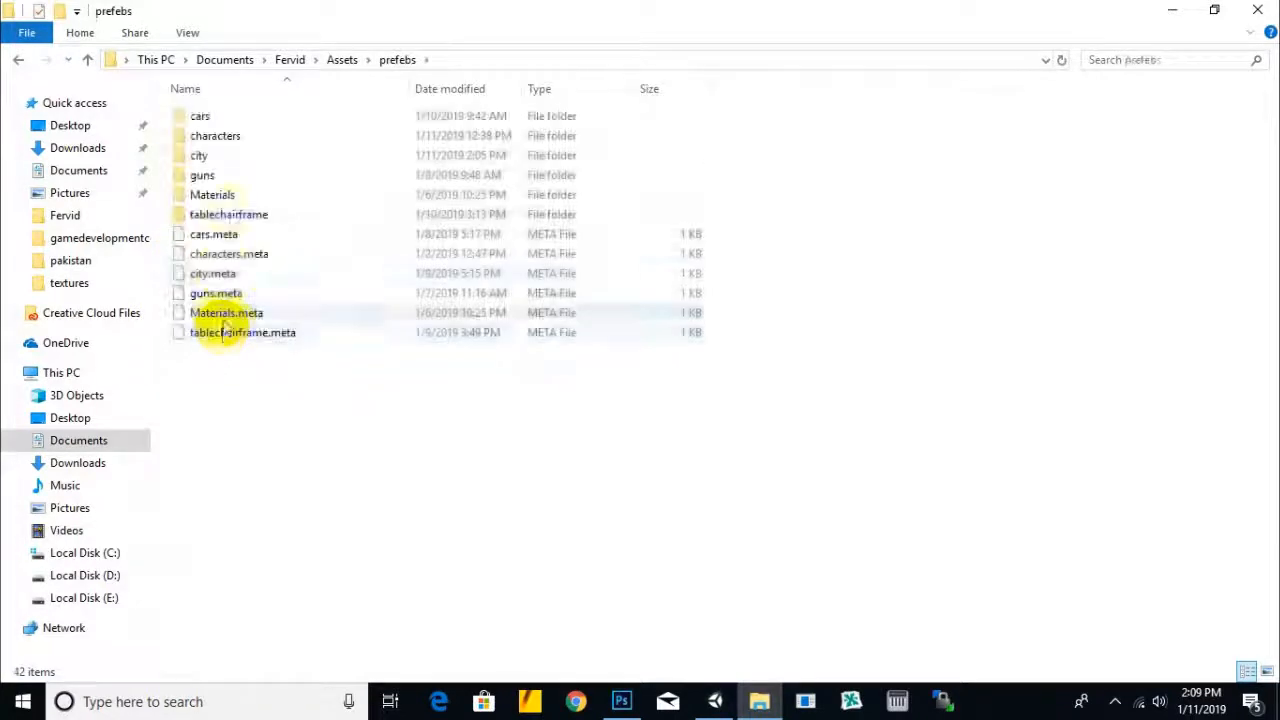
{"action": "double_click", "coordinate": [210, 156]}
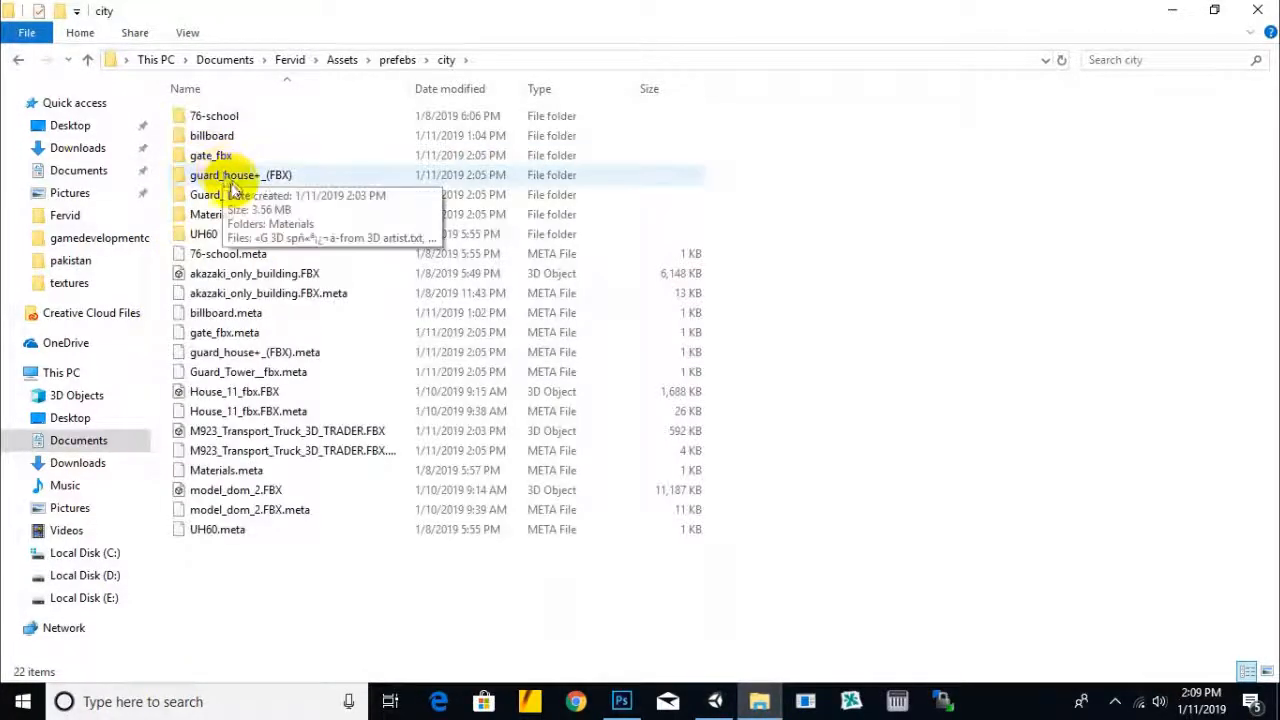
{"action": "double_click", "coordinate": [225, 175]}
Extract textures.zip into its own textures folder and delete the archive
{"action": "left_click", "coordinate": [200, 272]}
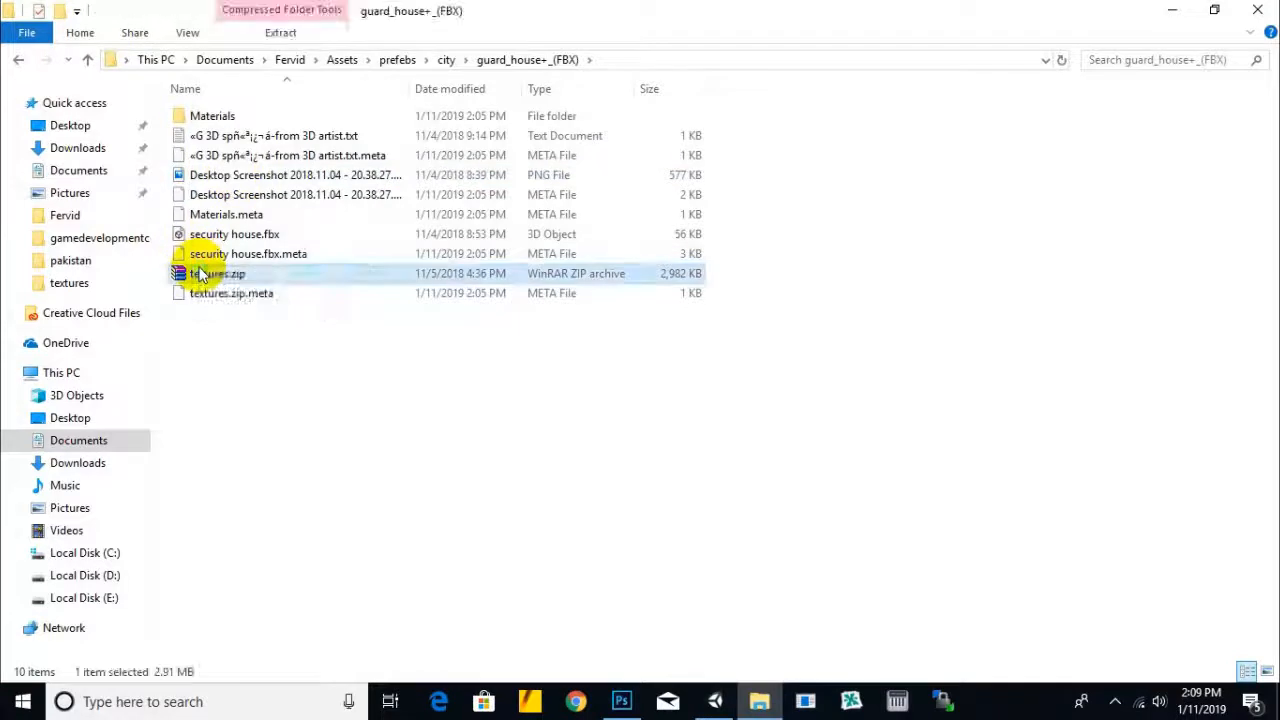
{"action": "right_click", "coordinate": [198, 272]}
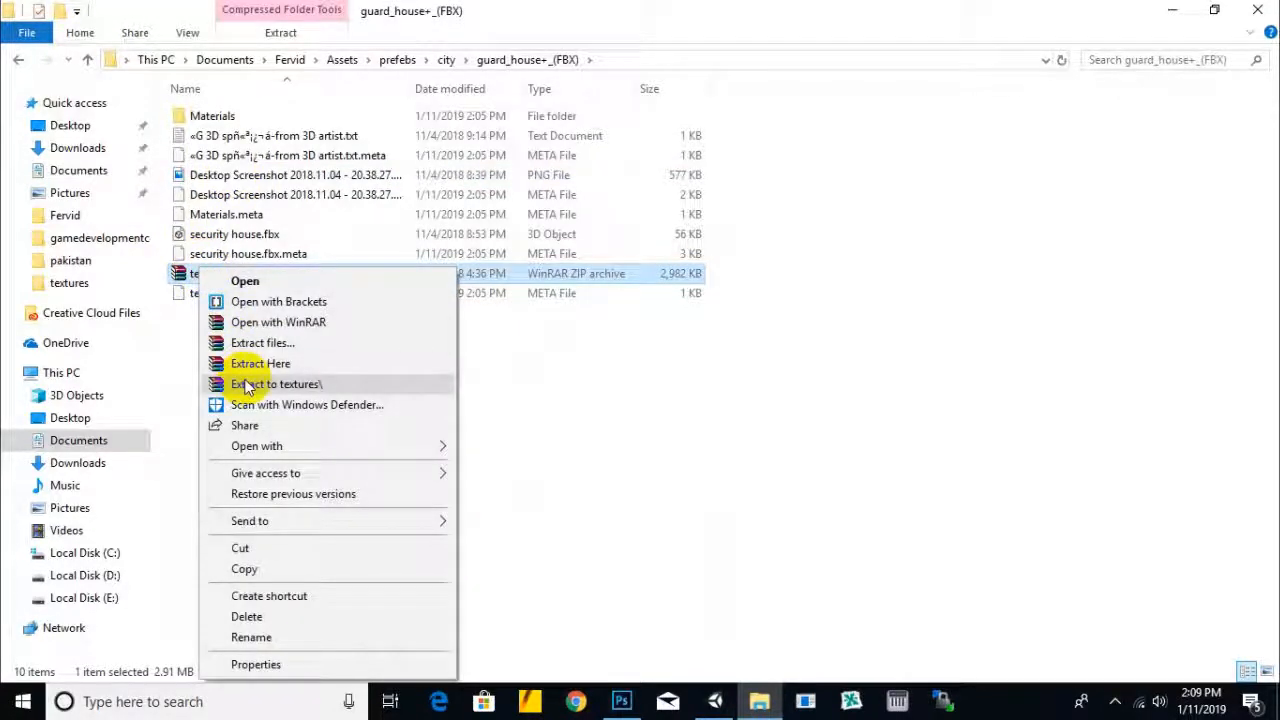
{"action": "left_click", "coordinate": [248, 386]}
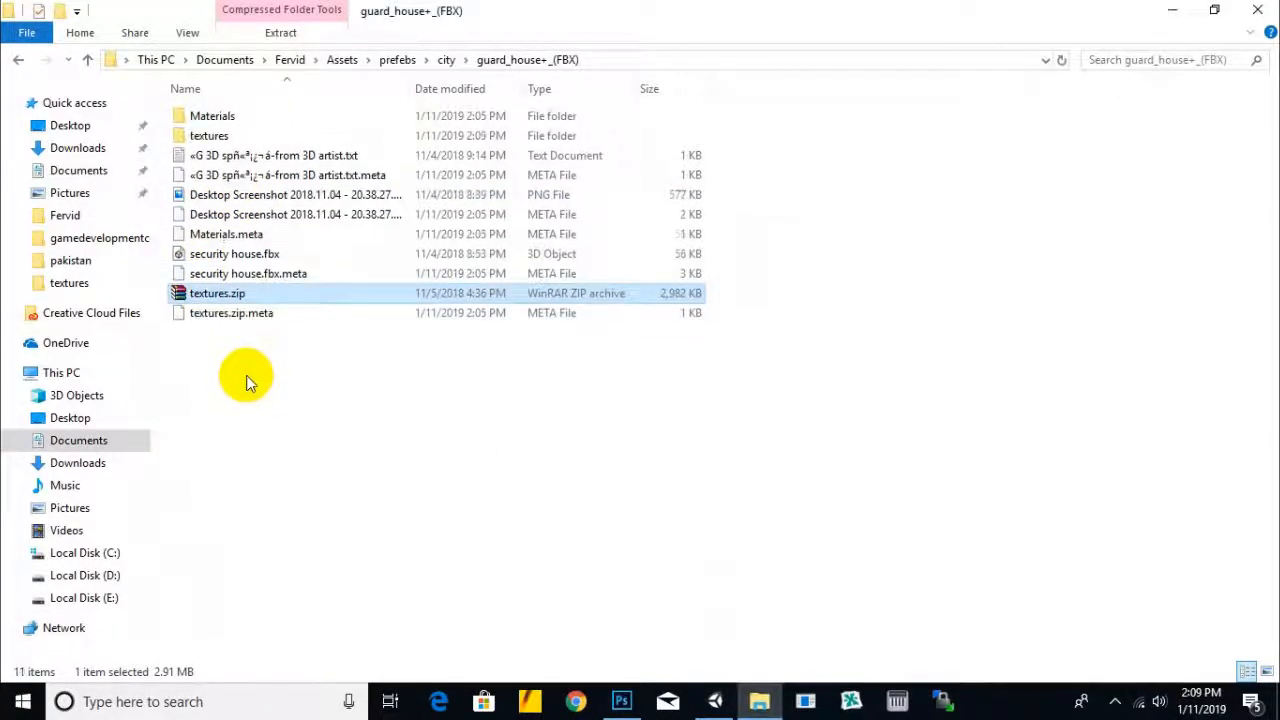
{"action": "key", "text": "Delete"}
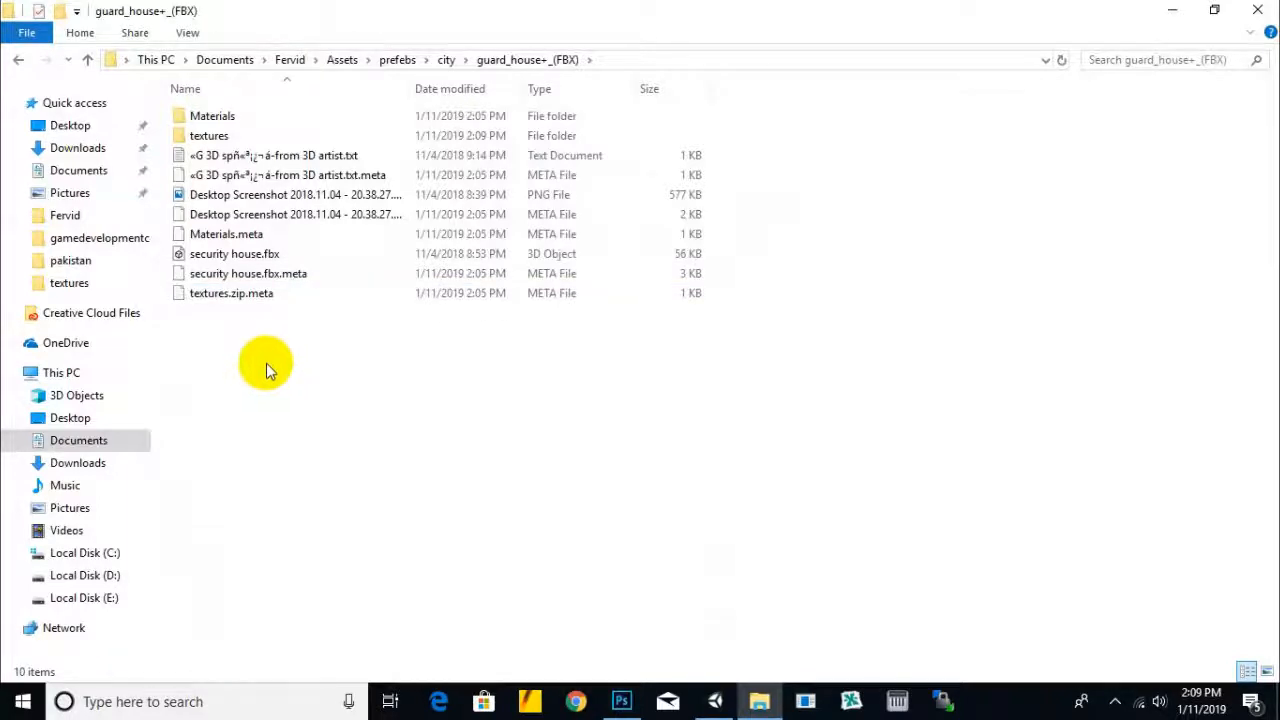
View the extracted texture images, then switch back to Unity and open the guard house's textures folder
{"action": "double_click", "coordinate": [222, 130]}
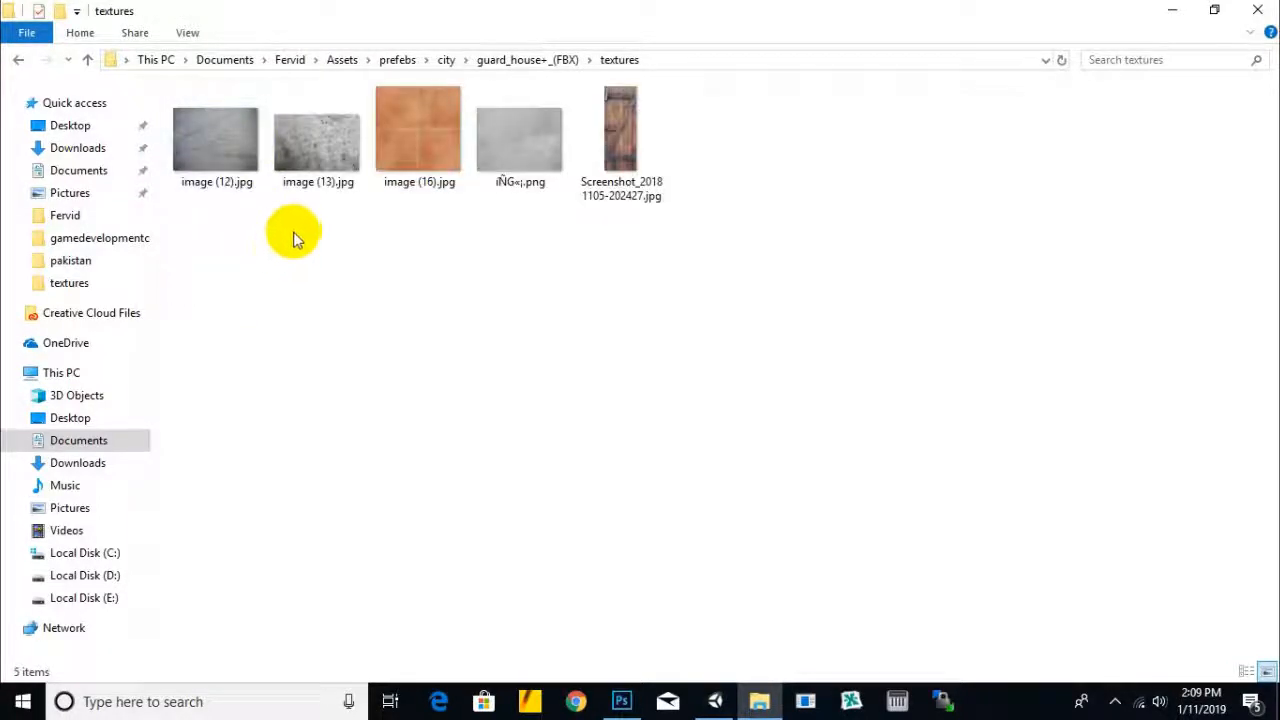
{"action": "left_click", "coordinate": [716, 702]}
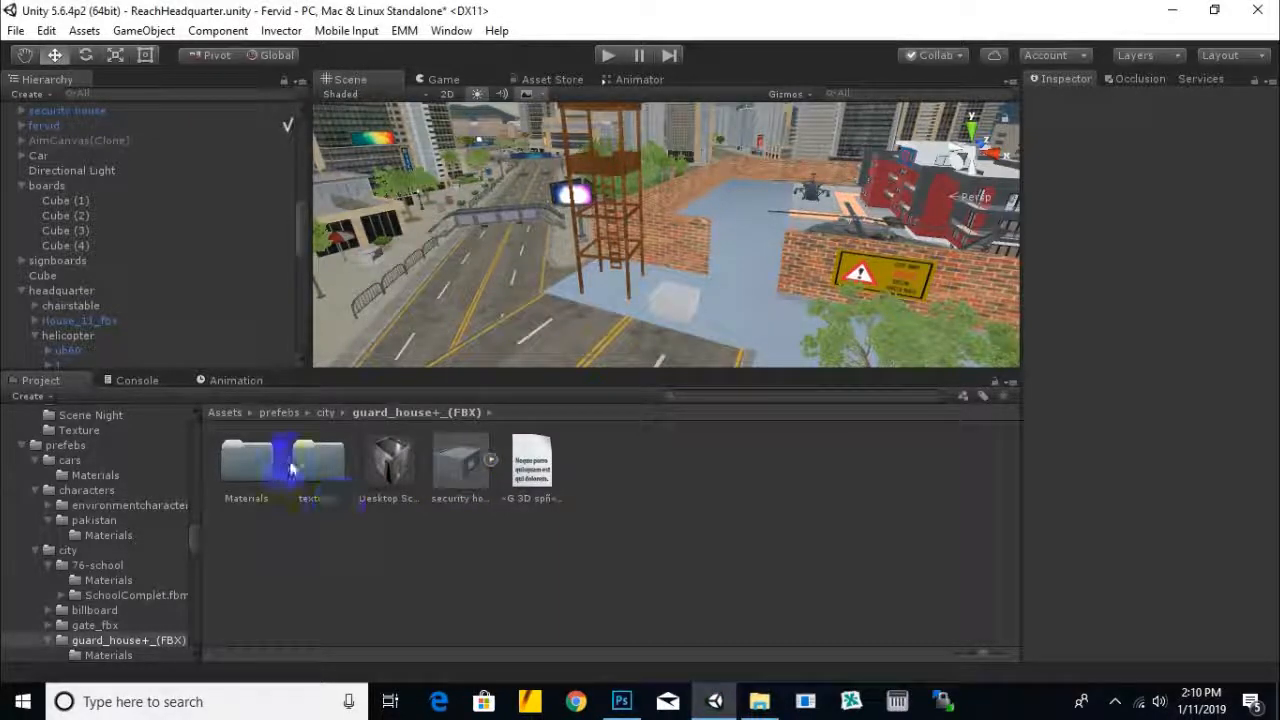
{"action": "double_click", "coordinate": [333, 462]}
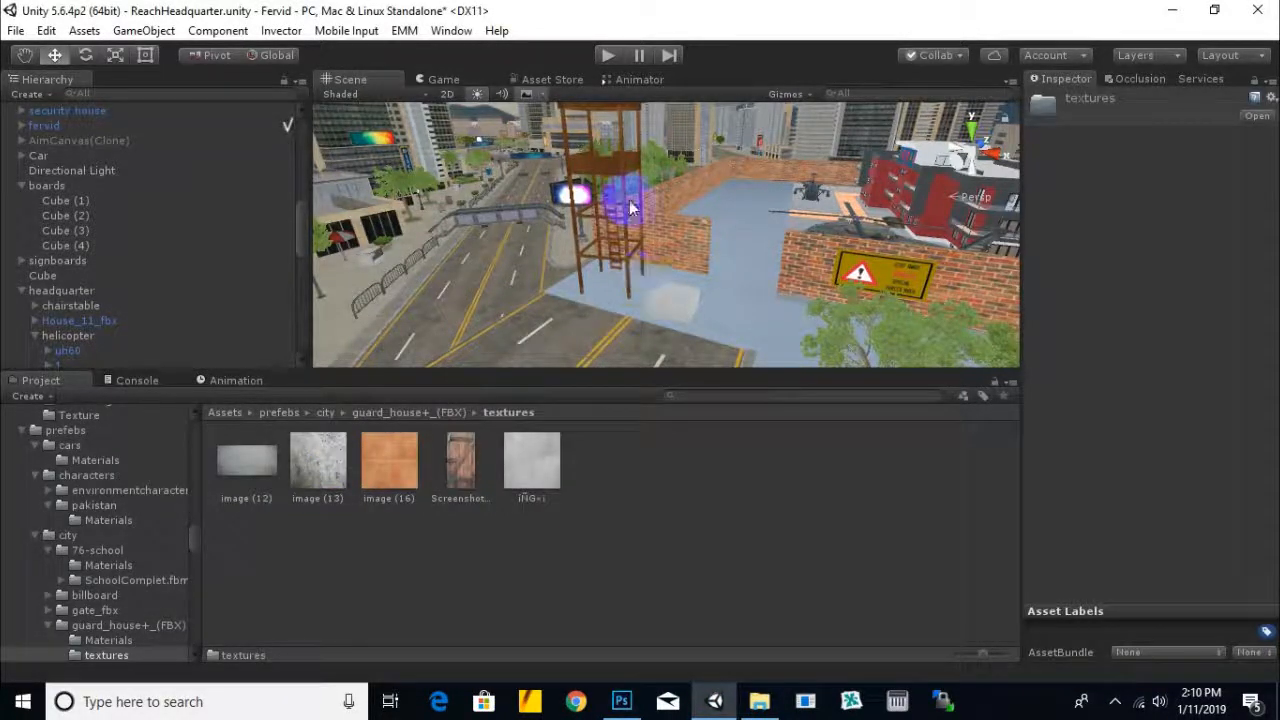
Apply the image (13) texture to the security house beside the guard tower
{"action": "scroll", "coordinate": [632, 210], "scroll_direction": "up", "scroll_amount": 5}
{"action": "middle_click_drag", "start_coordinate": [692, 345], "coordinate": [608, 285]}
{"action": "scroll", "coordinate": [650, 289], "scroll_direction": "up", "scroll_amount": 6}
{"action": "left_click", "coordinate": [609, 310]}
{"action": "left_click", "coordinate": [330, 455]}
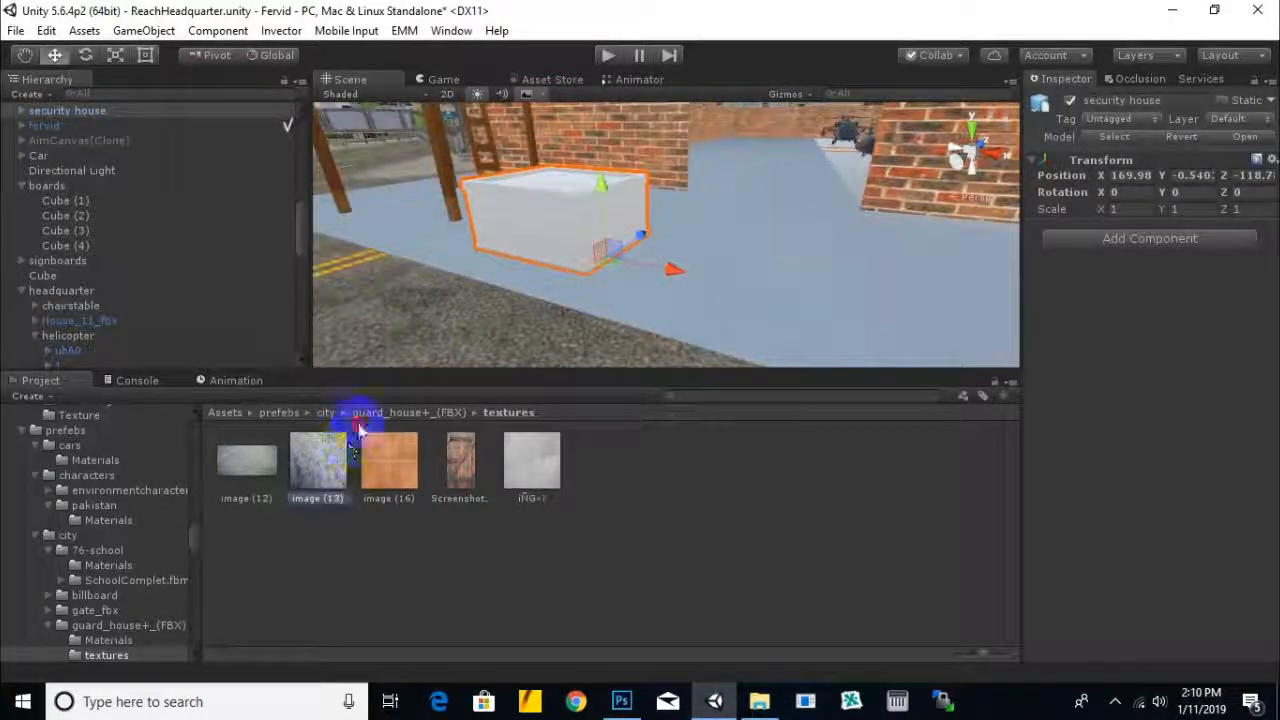
{"action": "left_click_drag", "start_coordinate": [555, 255], "coordinate": [554, 254]}
{"action": "scroll", "coordinate": [554, 254], "scroll_direction": "up", "scroll_amount": 5}
{"action": "middle_click_drag", "start_coordinate": [554, 254], "coordinate": [589, 266]}
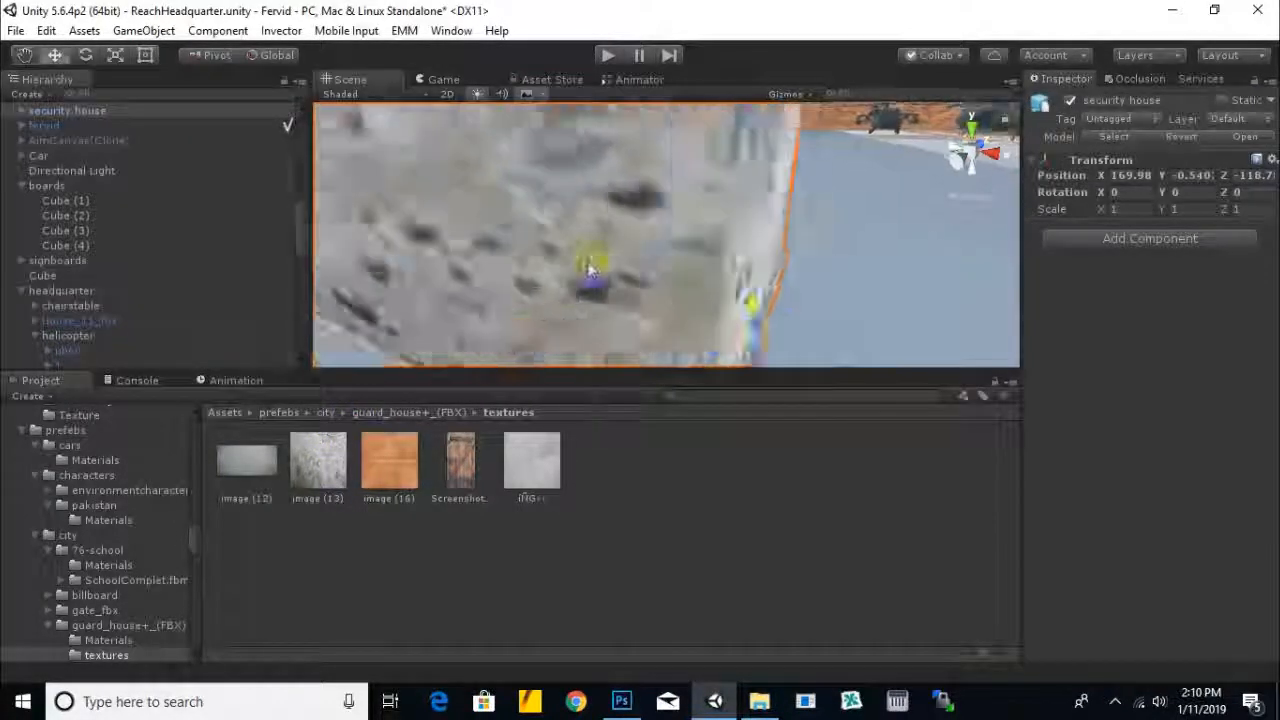
Replace the security house's texture with image (12)
{"action": "scroll", "coordinate": [589, 266], "scroll_direction": "down", "scroll_amount": 3}
{"action": "left_click_drag", "start_coordinate": [391, 374], "coordinate": [566, 251]}
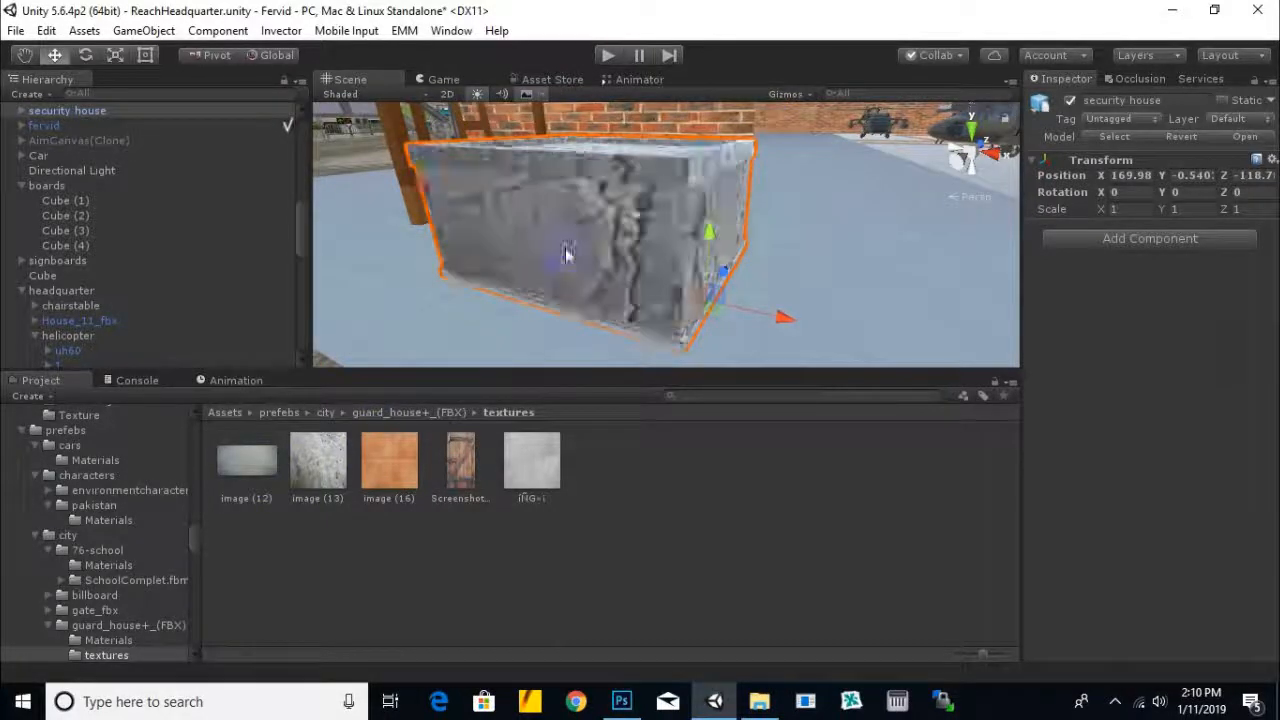
{"action": "middle_click_drag", "start_coordinate": [566, 251], "coordinate": [614, 252]}
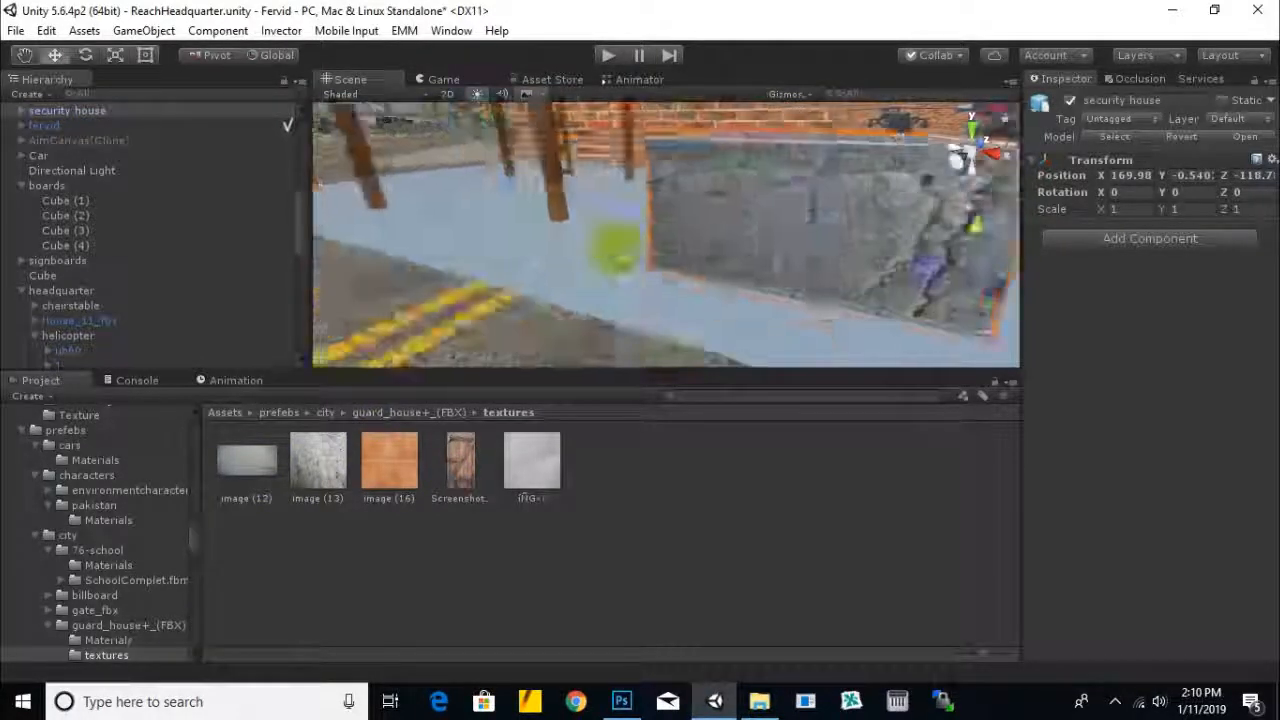
Scale the security house up uniformly to about 2.4
{"action": "scroll", "coordinate": [612, 252], "scroll_direction": "down", "scroll_amount": 4}
{"action": "left_click", "coordinate": [116, 58]}
{"action": "left_click_drag", "start_coordinate": [785, 262], "coordinate": [879, 194]}
{"action": "scroll", "coordinate": [822, 235], "scroll_direction": "down", "scroll_amount": 4}
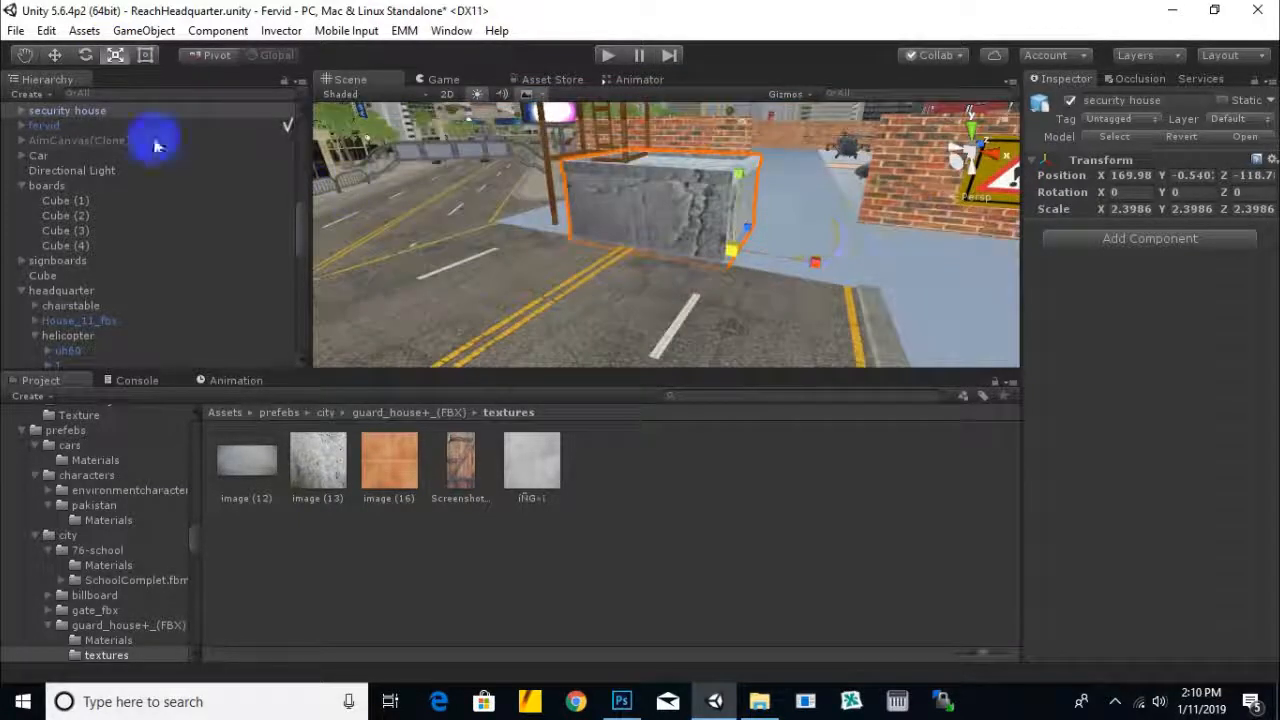
Delete the Camera and the four Lamp objects from the security house group
{"action": "left_click", "coordinate": [24, 111]}
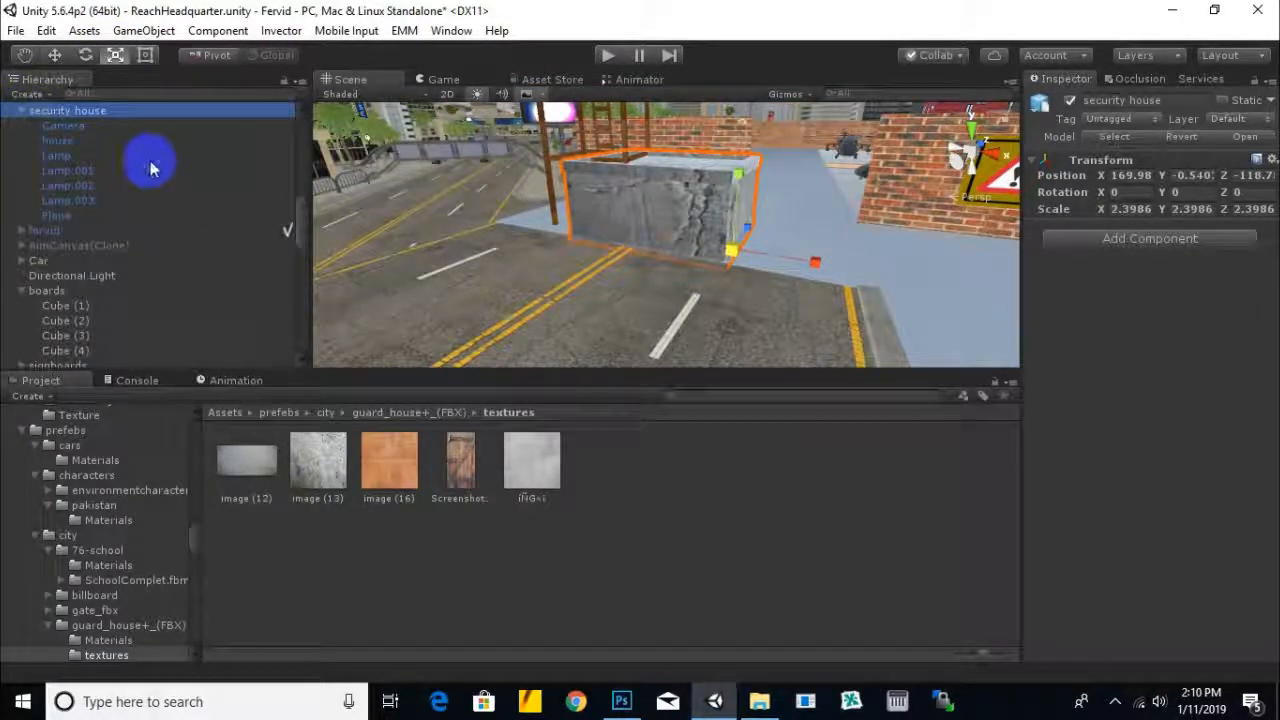
{"action": "key", "text": "Down"}
{"action": "left_click", "coordinate": [692, 387]}
{"action": "left_click", "coordinate": [72, 140]}
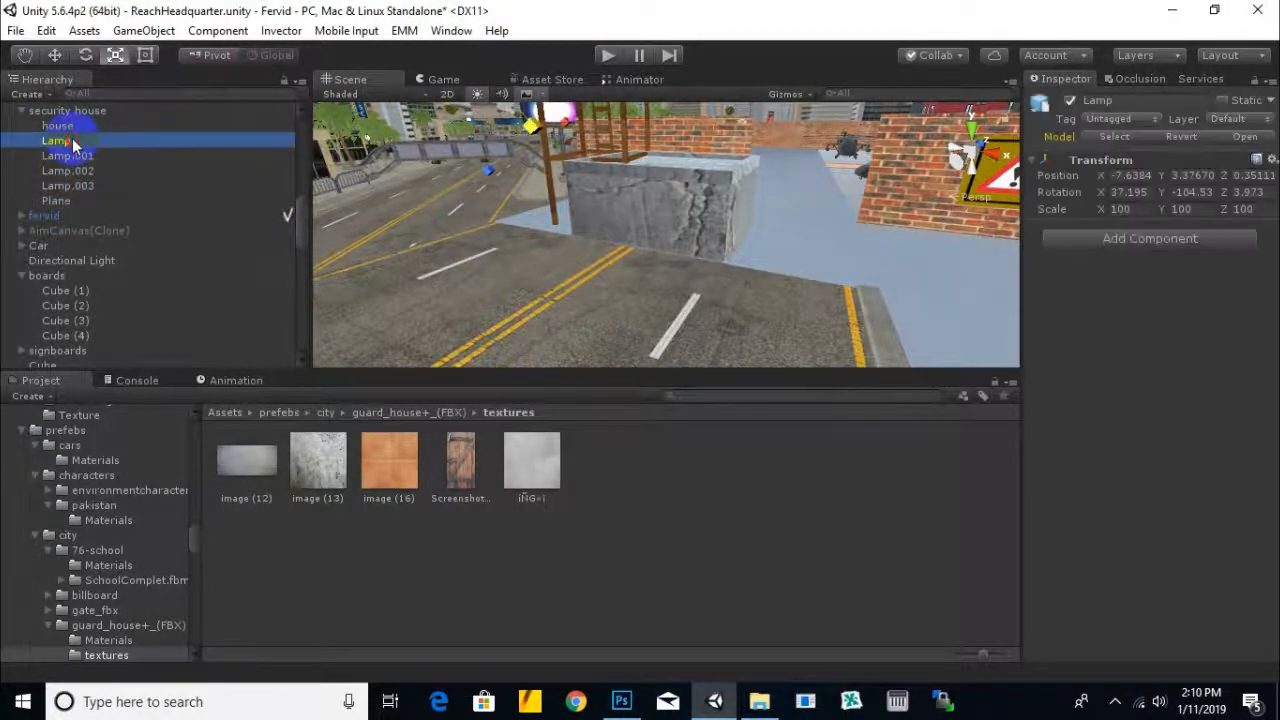
{"action": "left_click", "coordinate": [94, 158], "text": "ctrl"}
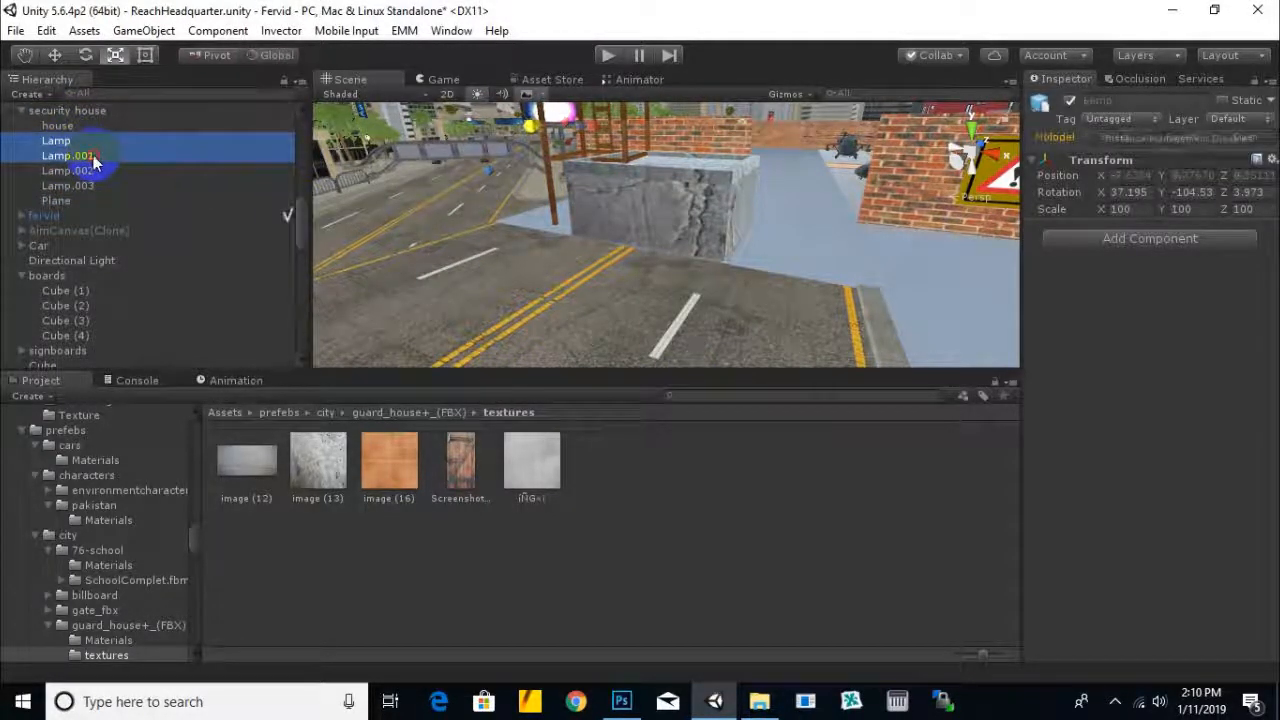
{"action": "left_click", "coordinate": [94, 171], "text": "ctrl"}
{"action": "left_click", "coordinate": [85, 186], "text": "ctrl"}
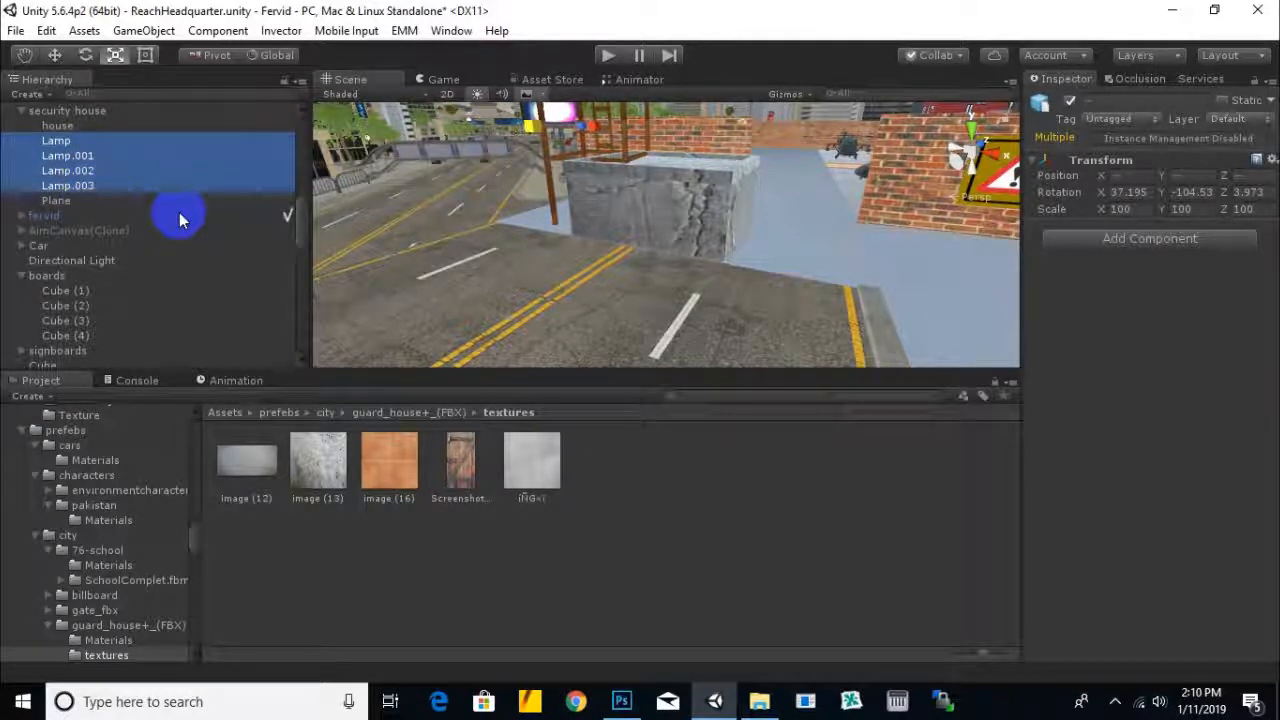
{"action": "key", "text": "Delete"}
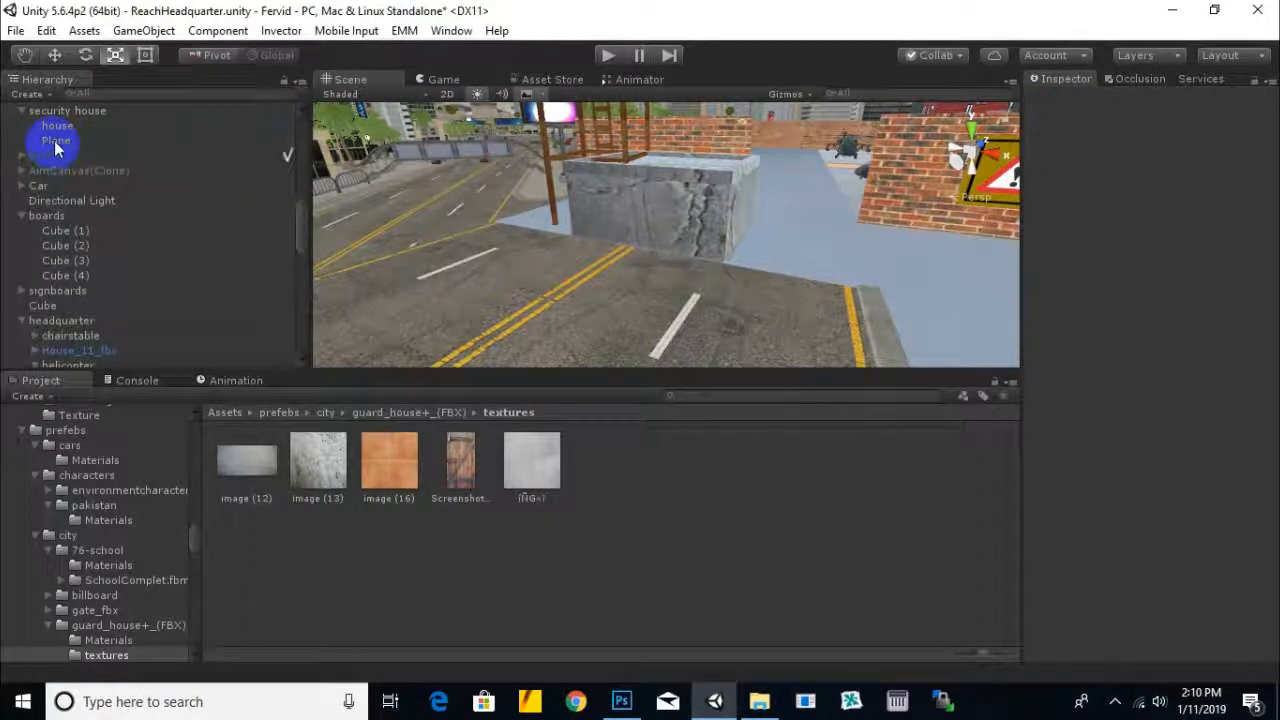
Examine the security house's Plane and house parts in the scene from several sides
{"action": "left_click", "coordinate": [55, 140]}
{"action": "left_click_drag", "start_coordinate": [807, 270], "coordinate": [449, 382], "text": "alt"}
{"action": "scroll", "coordinate": [529, 268], "scroll_direction": "up", "scroll_amount": 4}
{"action": "left_click_drag", "start_coordinate": [529, 268], "coordinate": [764, 242], "text": "alt"}
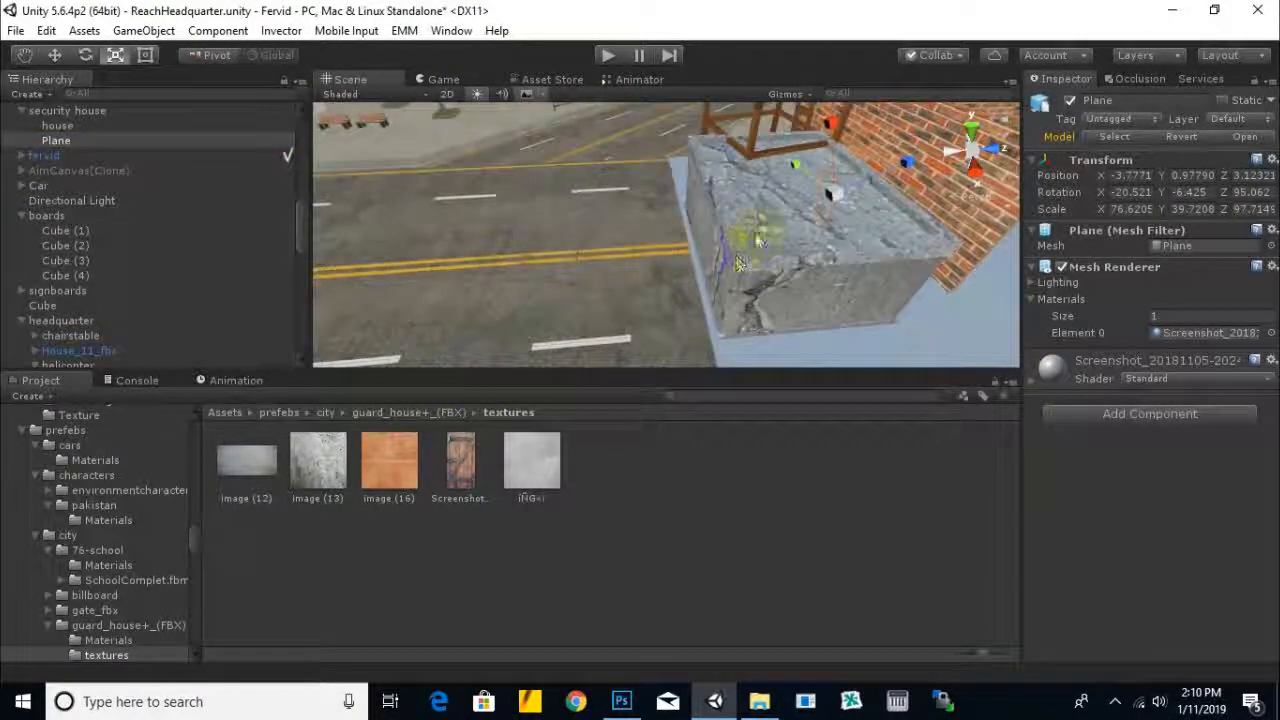
{"action": "left_click", "coordinate": [52, 130]}
{"action": "left_click_drag", "start_coordinate": [560, 200], "coordinate": [116, 180], "text": "alt"}
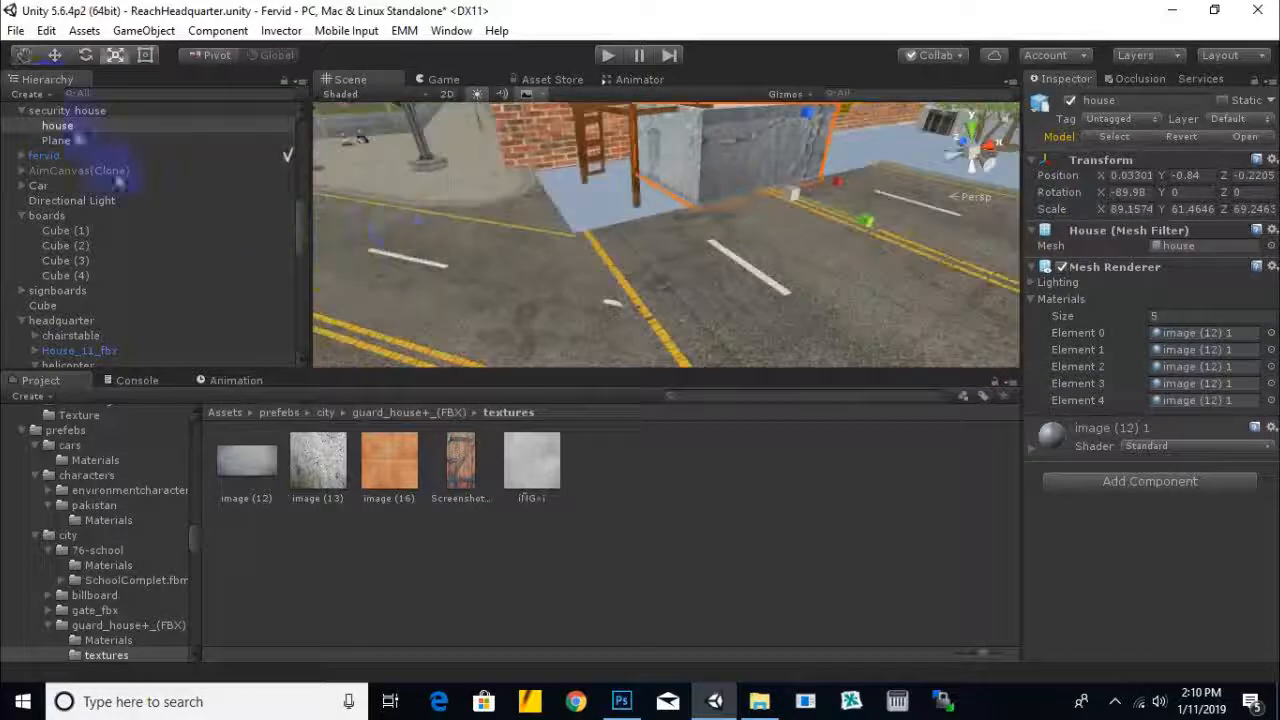
{"action": "key", "text": "f"}
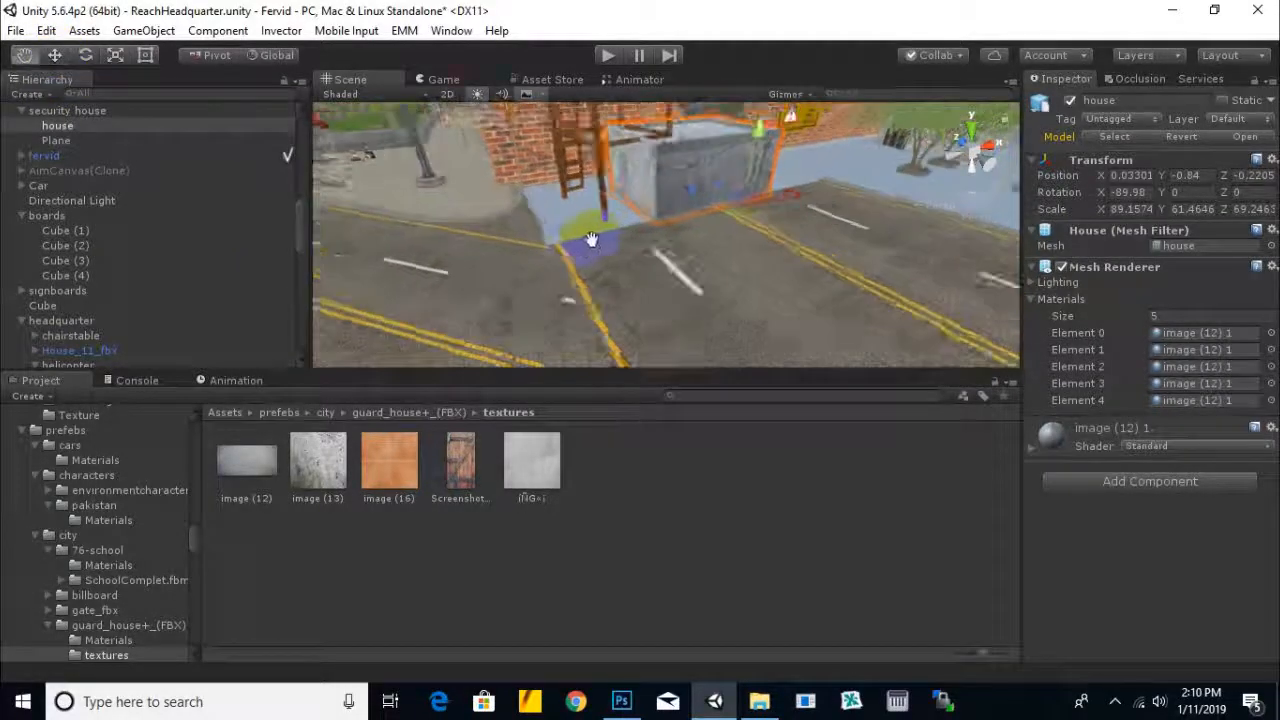
Enlarge the whole security house uniformly to a scale of about 3.5
{"action": "left_click", "coordinate": [74, 111]}
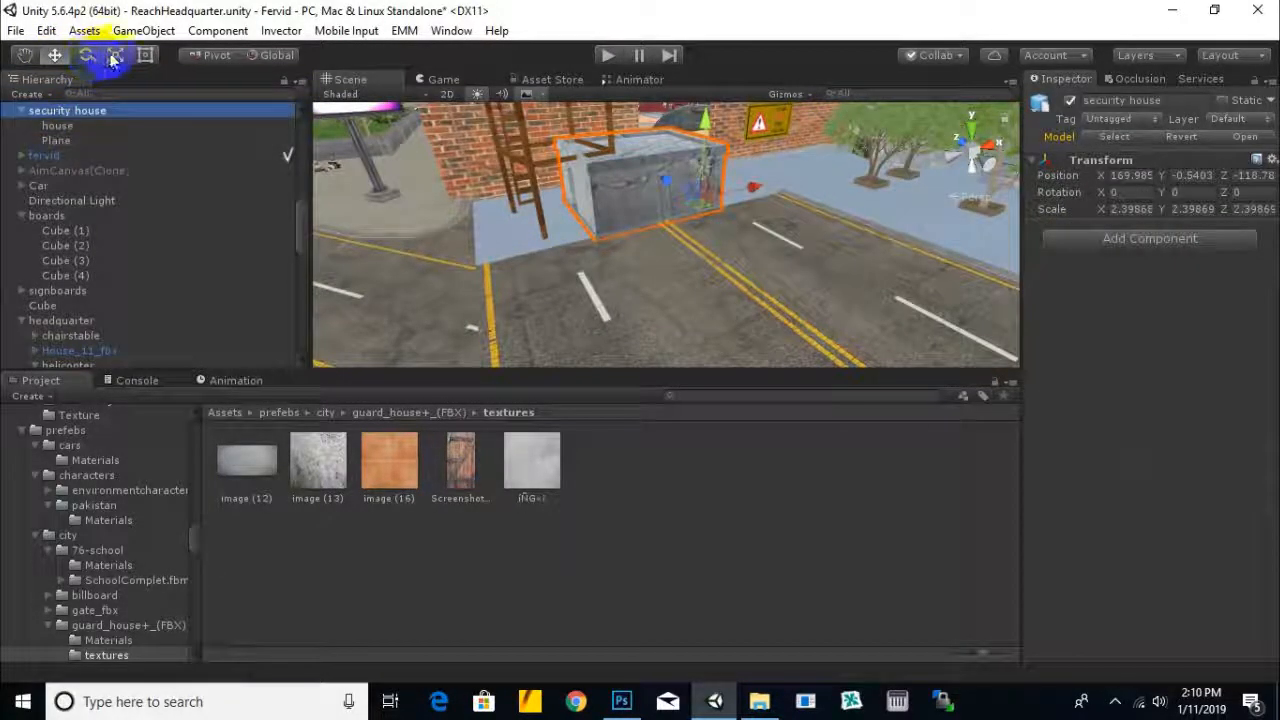
{"action": "left_click", "coordinate": [114, 57]}
{"action": "left_click_drag", "start_coordinate": [705, 205], "coordinate": [744, 188]}
{"action": "middle_click_drag", "start_coordinate": [698, 206], "coordinate": [627, 238]}
Rotate the security house to about -88.6 degrees around the Y axis
{"action": "double_click", "coordinate": [60, 113]}
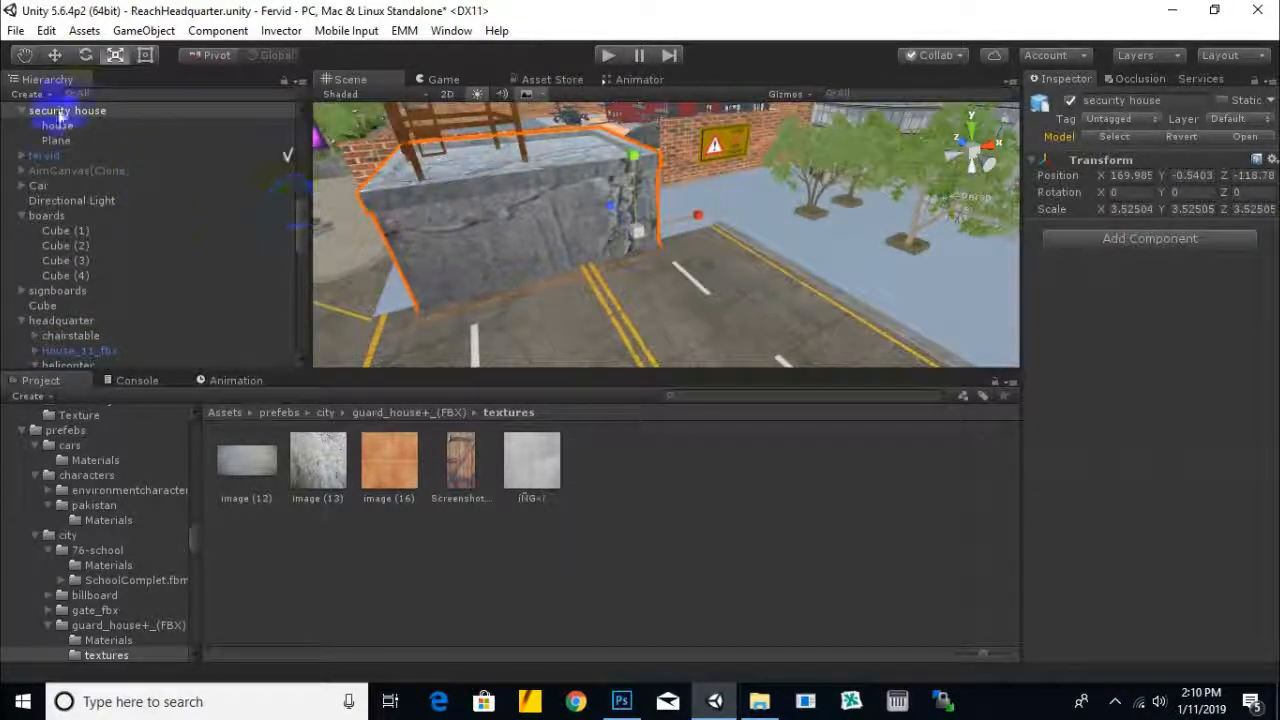
{"action": "left_click", "coordinate": [85, 57]}
{"action": "left_click_drag", "start_coordinate": [649, 272], "coordinate": [928, 272]}
{"action": "scroll", "coordinate": [698, 281], "scroll_direction": "down", "scroll_amount": 3}
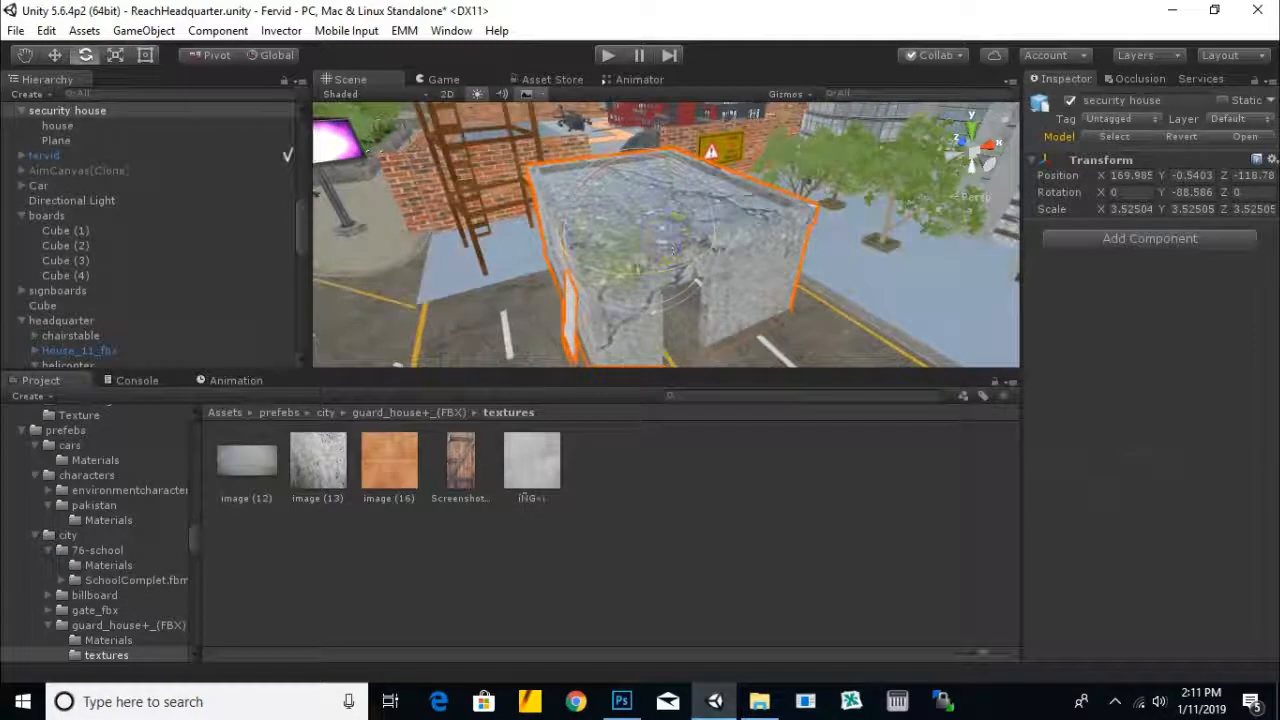
Move the security house away from the guard tower to X 182.7, Z about -119.1, and reduce its scale to about 2.77
{"action": "left_click", "coordinate": [57, 60]}
{"action": "scroll", "coordinate": [650, 216], "scroll_direction": "down", "scroll_amount": 2}
{"action": "middle_click_drag", "start_coordinate": [650, 216], "coordinate": [592, 202]}
{"action": "left_click_drag", "start_coordinate": [536, 232], "coordinate": [768, 330]}
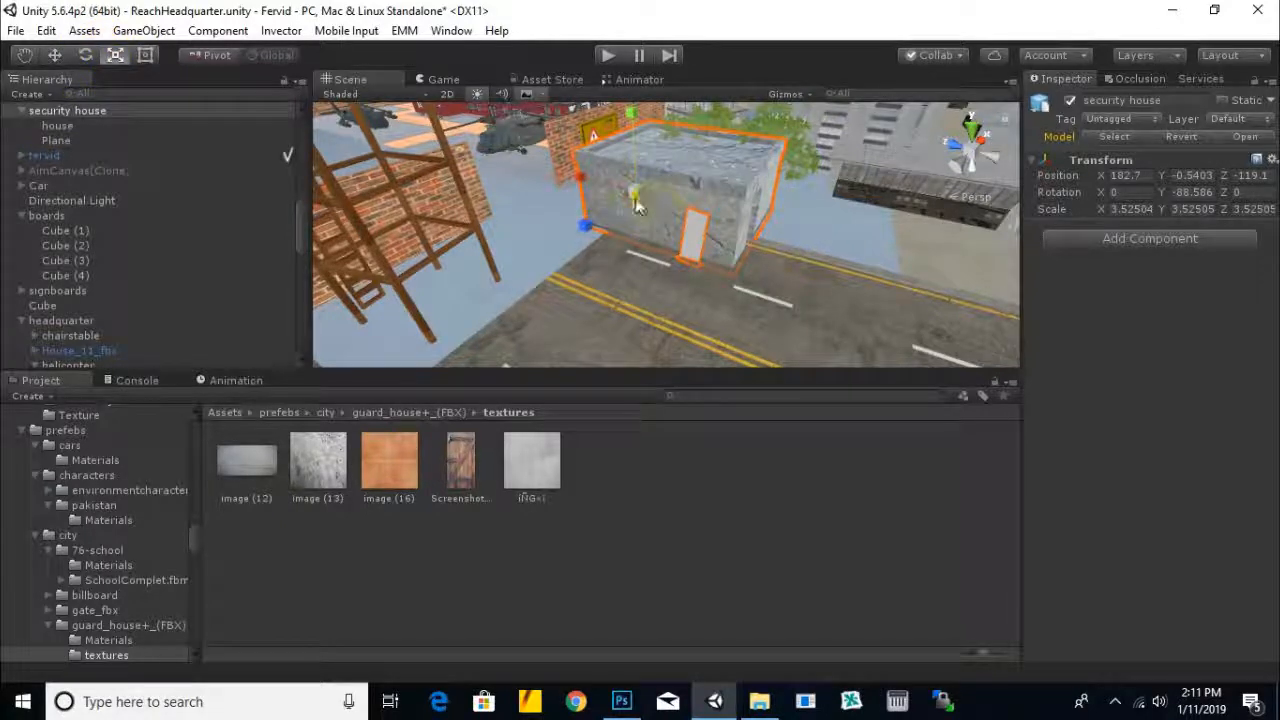
{"action": "left_click_drag", "start_coordinate": [636, 204], "coordinate": [623, 220]}
Move the security house against the end of the brick boundary wall, at X 189.73 and Z about -109.64
{"action": "left_click", "coordinate": [55, 55]}
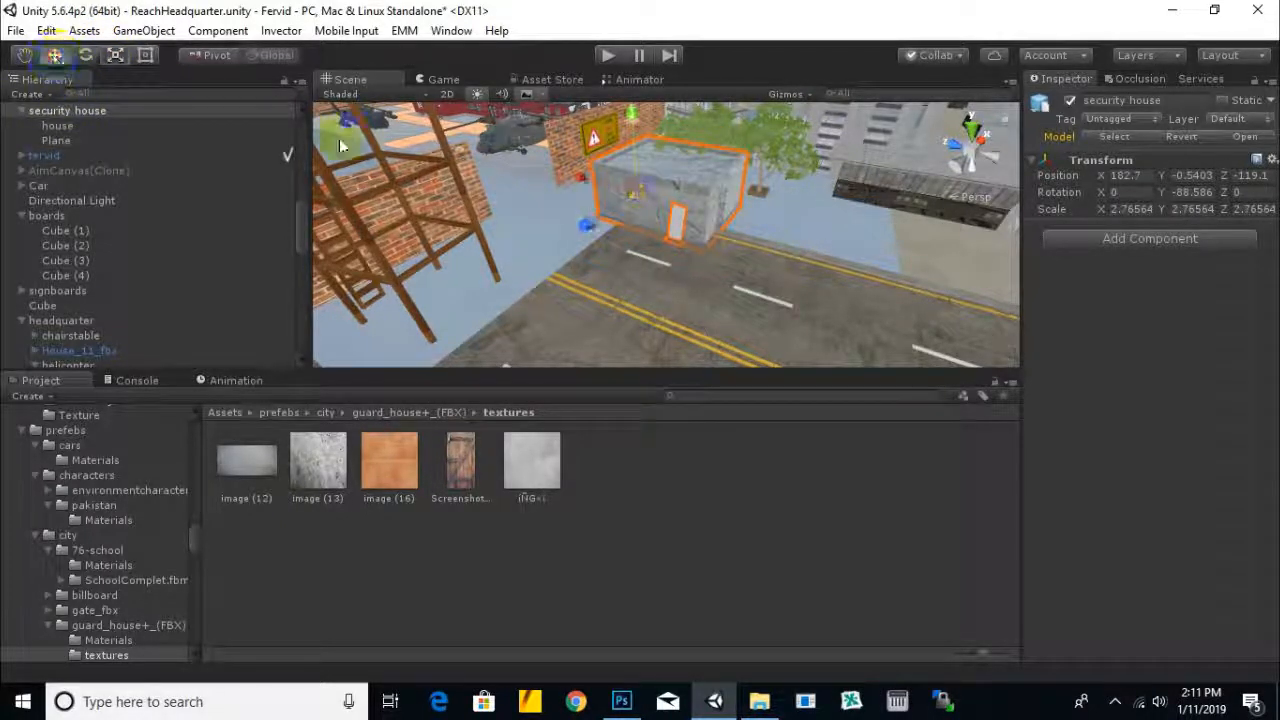
{"action": "mouse_move", "coordinate": [577, 192]}
{"action": "left_mouse_down"}
{"action": "mouse_move", "coordinate": [503, 190]}
{"action": "mouse_move", "coordinate": [560, 200]}
{"action": "left_mouse_up"}
{"action": "right_click_drag", "start_coordinate": [560, 200], "coordinate": [677, 260]}
{"action": "scroll", "coordinate": [681, 265], "scroll_direction": "up", "scroll_amount": 4}
{"action": "right_click_drag", "start_coordinate": [606, 306], "coordinate": [869, 170]}
{"action": "left_click_drag", "start_coordinate": [869, 170], "coordinate": [872, 174], "text": "alt"}
{"action": "mouse_move", "coordinate": [706, 257]}
{"action": "left_mouse_down", "text": "alt"}
{"action": "mouse_move", "coordinate": [843, 206]}
{"action": "mouse_move", "coordinate": [809, 234]}
{"action": "mouse_move", "coordinate": [867, 162]}
{"action": "mouse_move", "coordinate": [757, 286]}
{"action": "mouse_move", "coordinate": [700, 270]}
{"action": "left_mouse_up", "text": "alt"}
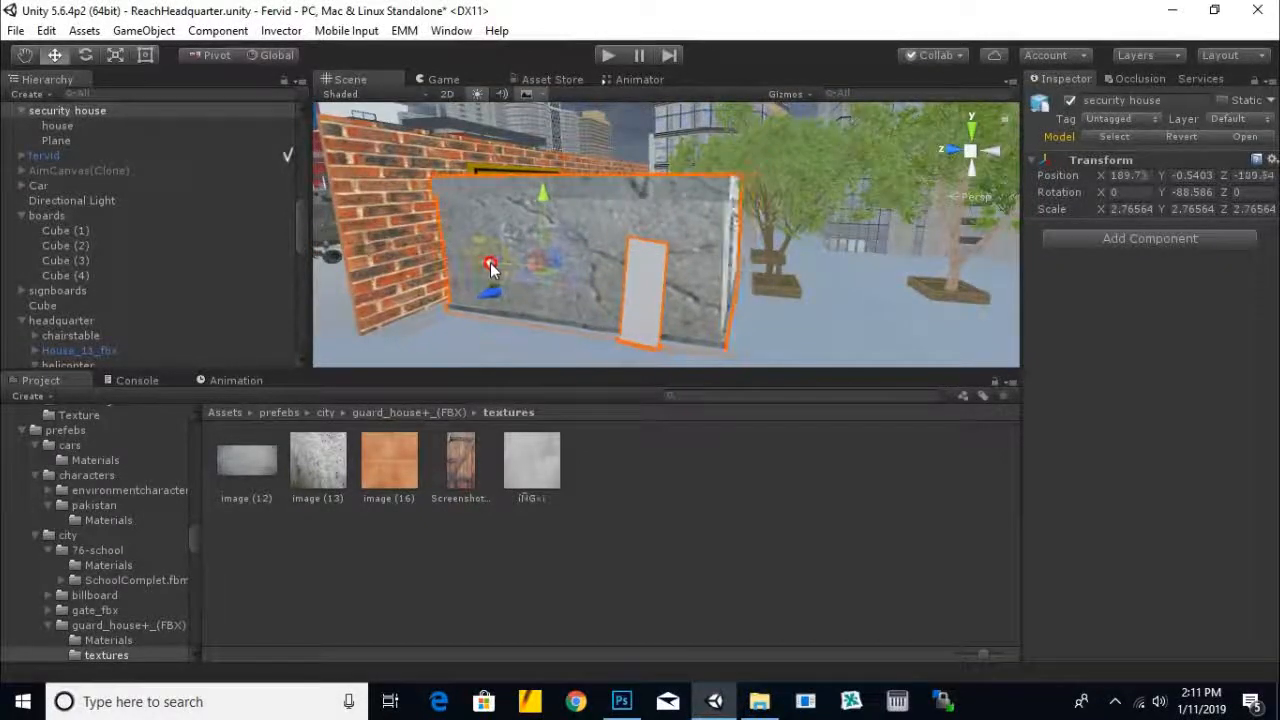
{"action": "left_click_drag", "start_coordinate": [497, 265], "coordinate": [463, 386], "text": "alt"}
{"action": "middle_click_drag", "start_coordinate": [550, 296], "coordinate": [585, 314]}
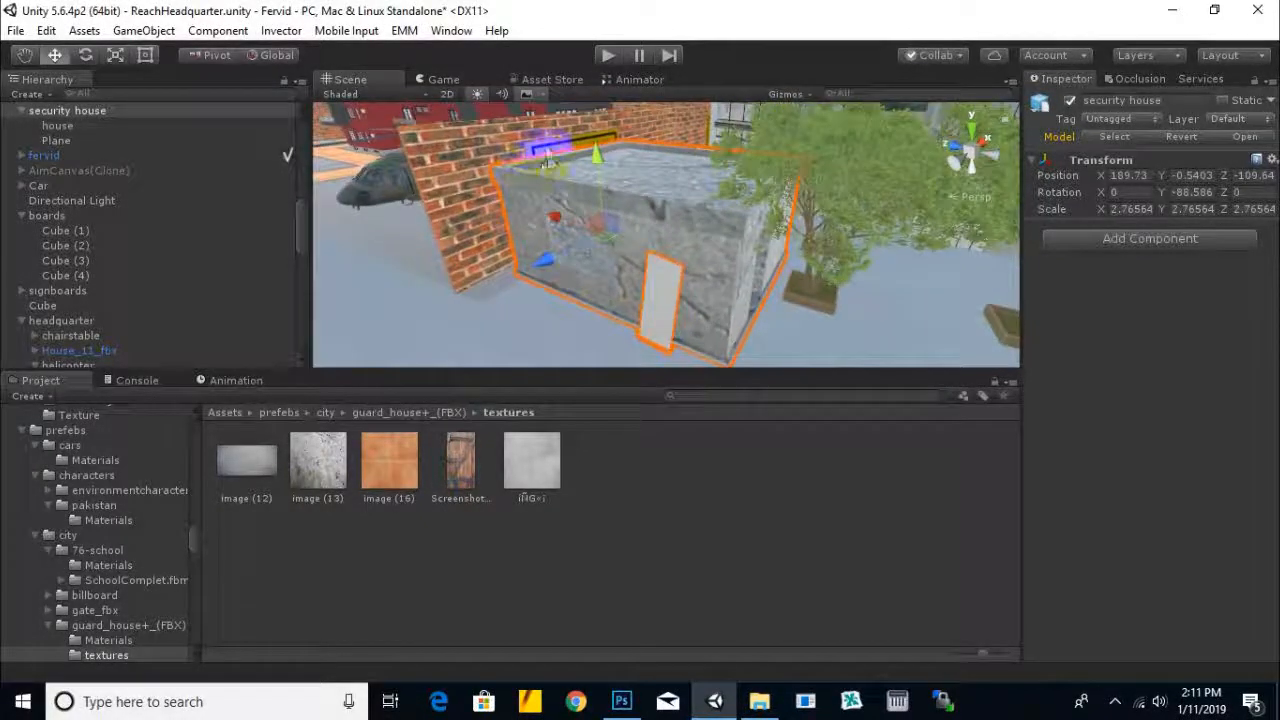
Examine the security house's placement relative to the boundary wall, danger signs, trees and guard tower
{"action": "left_click", "coordinate": [548, 158]}
{"action": "left_click", "coordinate": [543, 150]}
{"action": "left_click_drag", "start_coordinate": [543, 150], "coordinate": [545, 248], "text": "alt"}
{"action": "left_click_drag", "start_coordinate": [575, 202], "coordinate": [708, 165]}
{"action": "left_click_drag", "start_coordinate": [636, 236], "coordinate": [691, 189], "text": "alt"}
{"action": "left_click", "coordinate": [686, 286]}
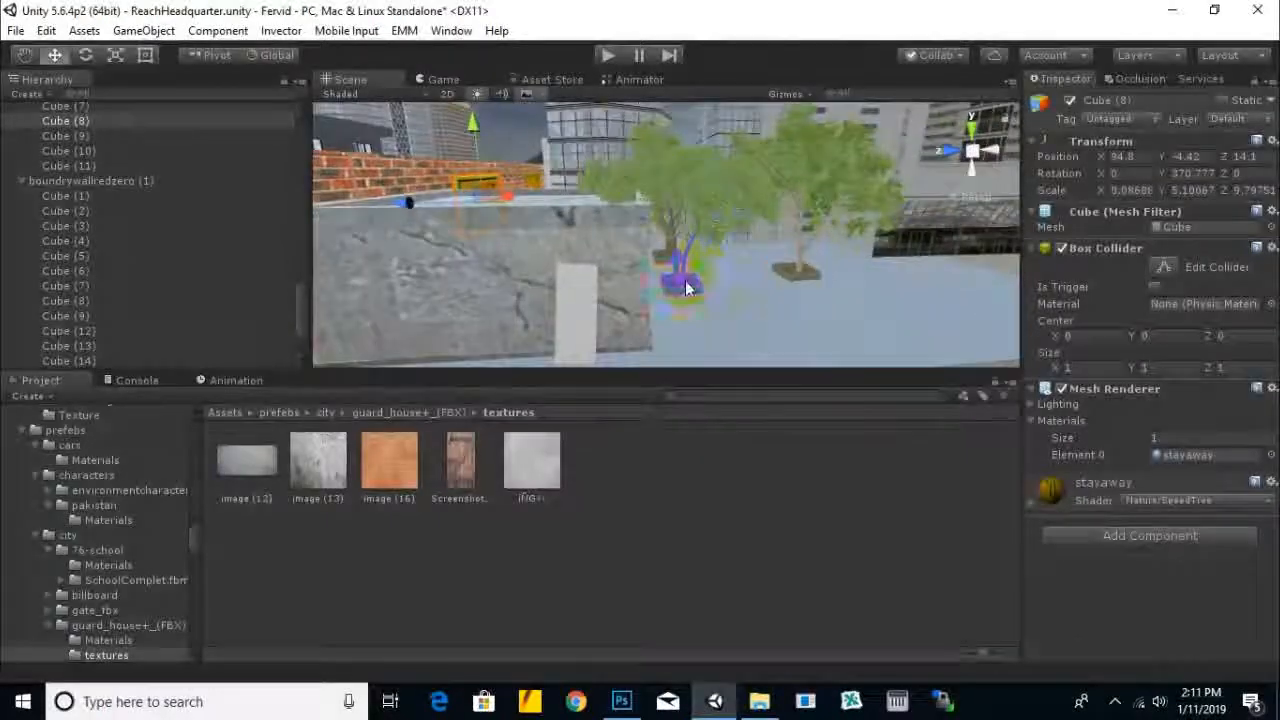
{"action": "left_click_drag", "start_coordinate": [733, 285], "coordinate": [522, 362], "text": "alt"}
{"action": "middle_click_drag", "start_coordinate": [470, 280], "coordinate": [590, 348]}
{"action": "scroll", "coordinate": [860, 256], "scroll_direction": "down", "scroll_amount": 3}
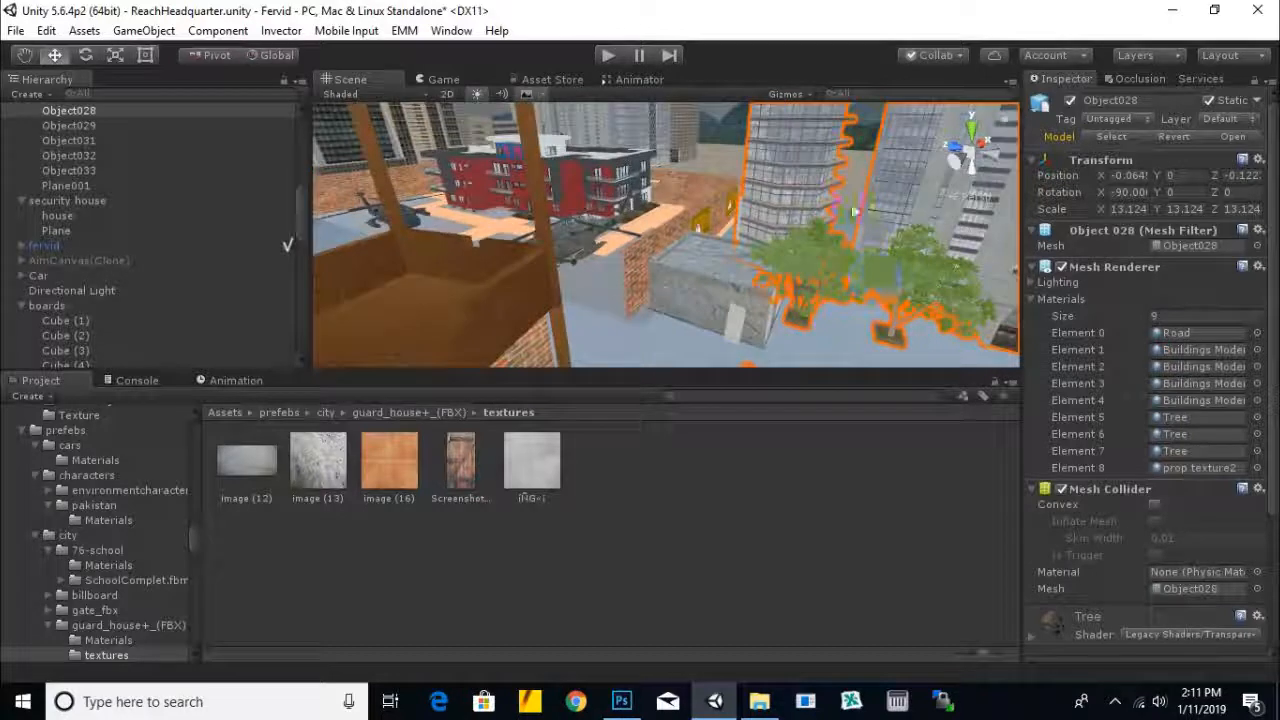
{"action": "scroll", "coordinate": [718, 308], "scroll_direction": "up", "scroll_amount": 3}
{"action": "scroll", "coordinate": [718, 312], "scroll_direction": "down", "scroll_amount": 3}
Shrink the whole security house to a scale of about 2.26 and move it to X 187.5 beside the brick wall
{"action": "left_click", "coordinate": [697, 302]}
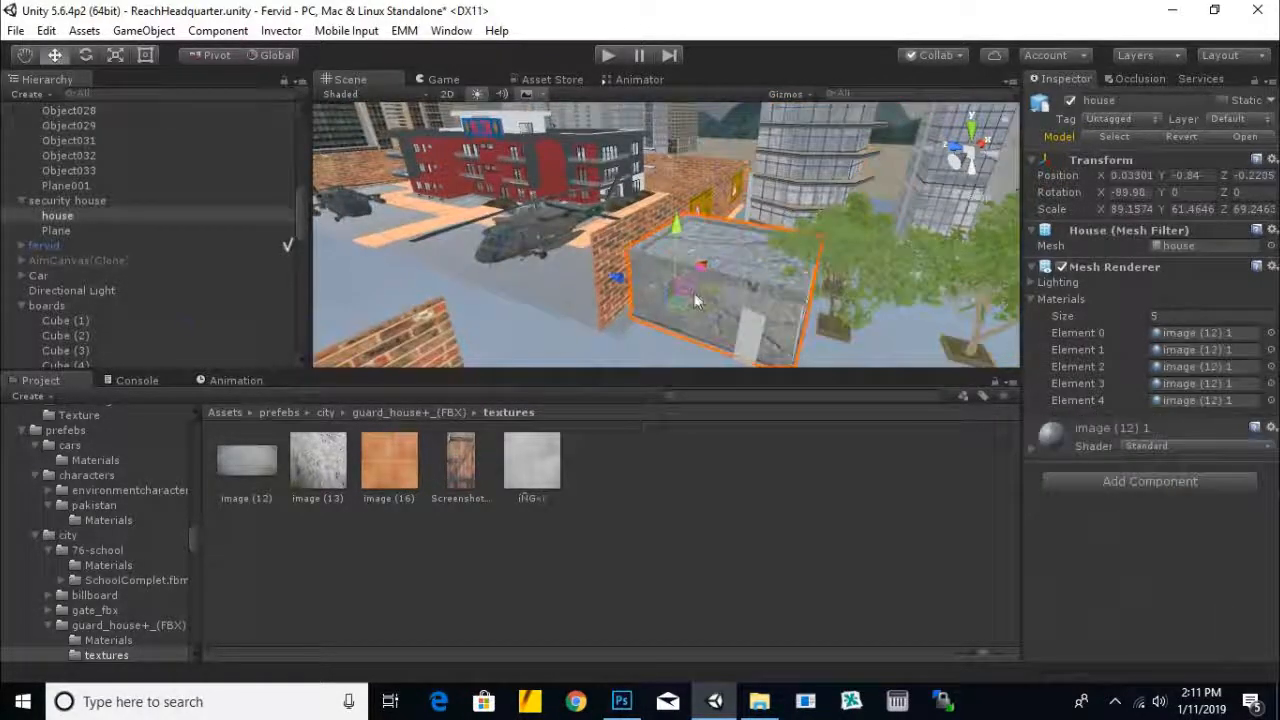
{"action": "left_click", "coordinate": [100, 203]}
{"action": "left_click", "coordinate": [115, 57]}
{"action": "left_click_drag", "start_coordinate": [672, 290], "coordinate": [668, 292]}
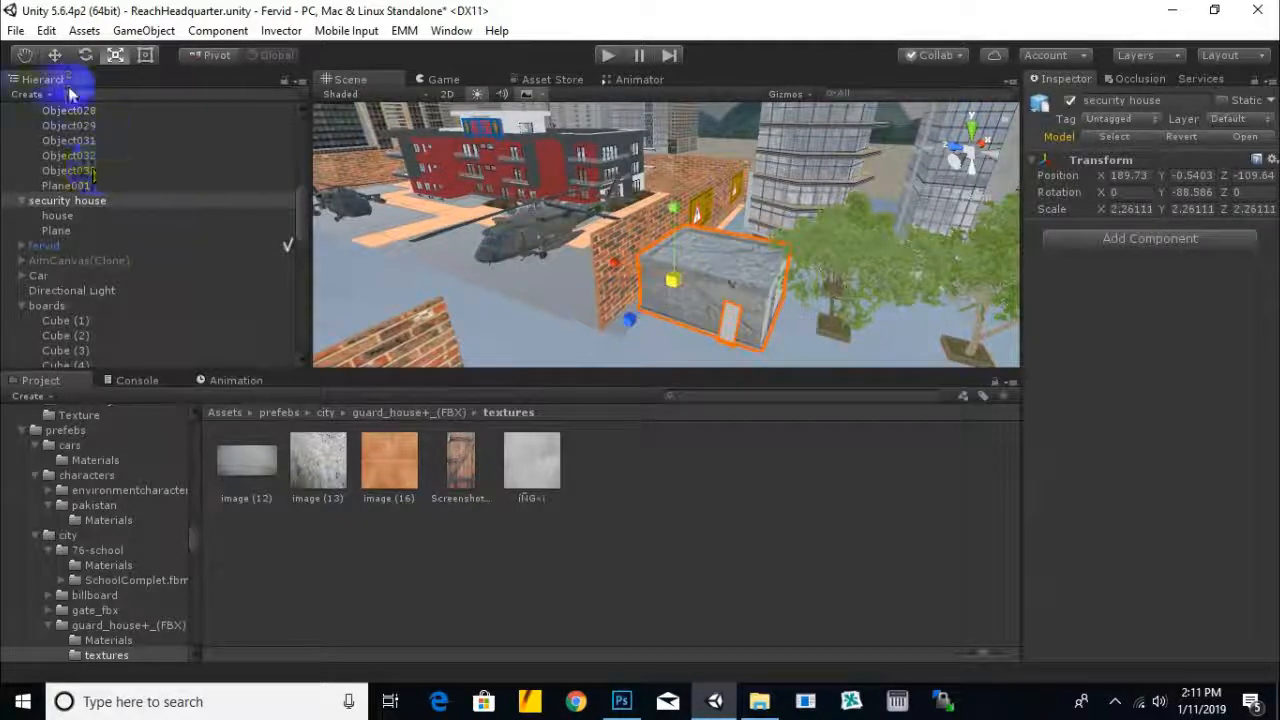
{"action": "left_click_drag", "start_coordinate": [703, 265], "coordinate": [698, 275]}
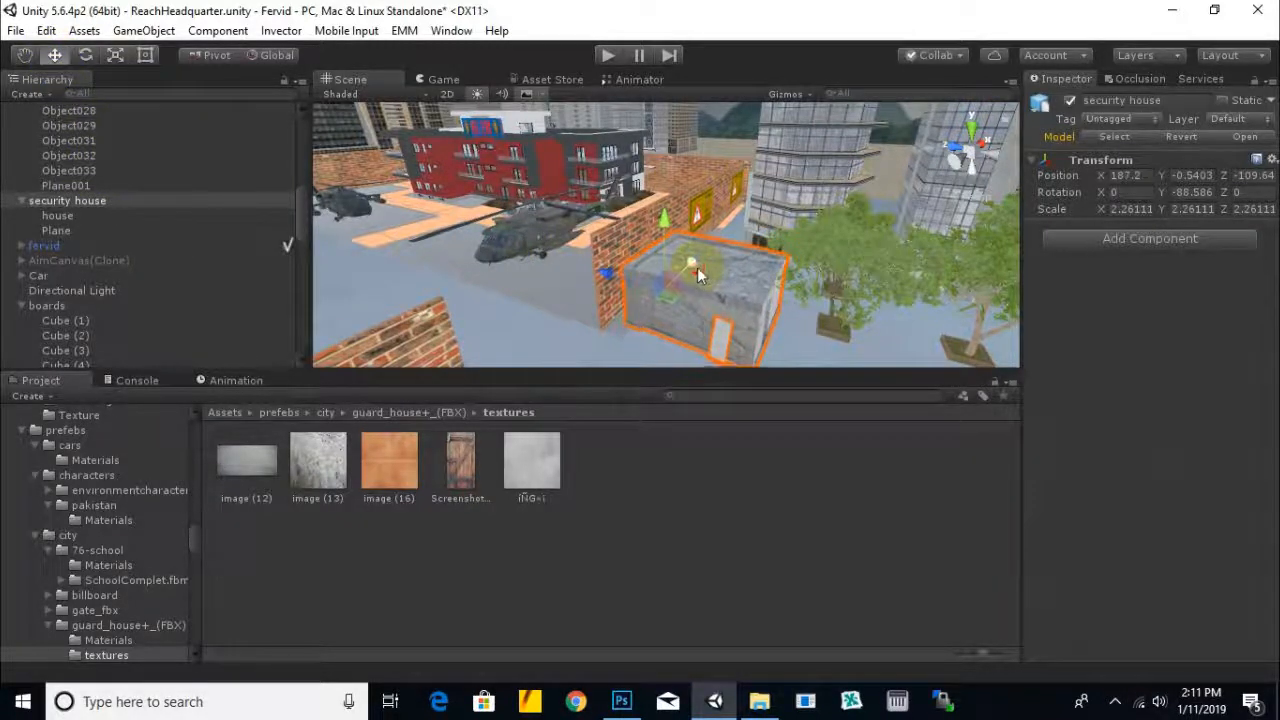
{"action": "middle_click_drag", "start_coordinate": [703, 345], "coordinate": [640, 294]}
{"action": "left_click_drag", "start_coordinate": [640, 294], "coordinate": [799, 268], "text": "alt"}
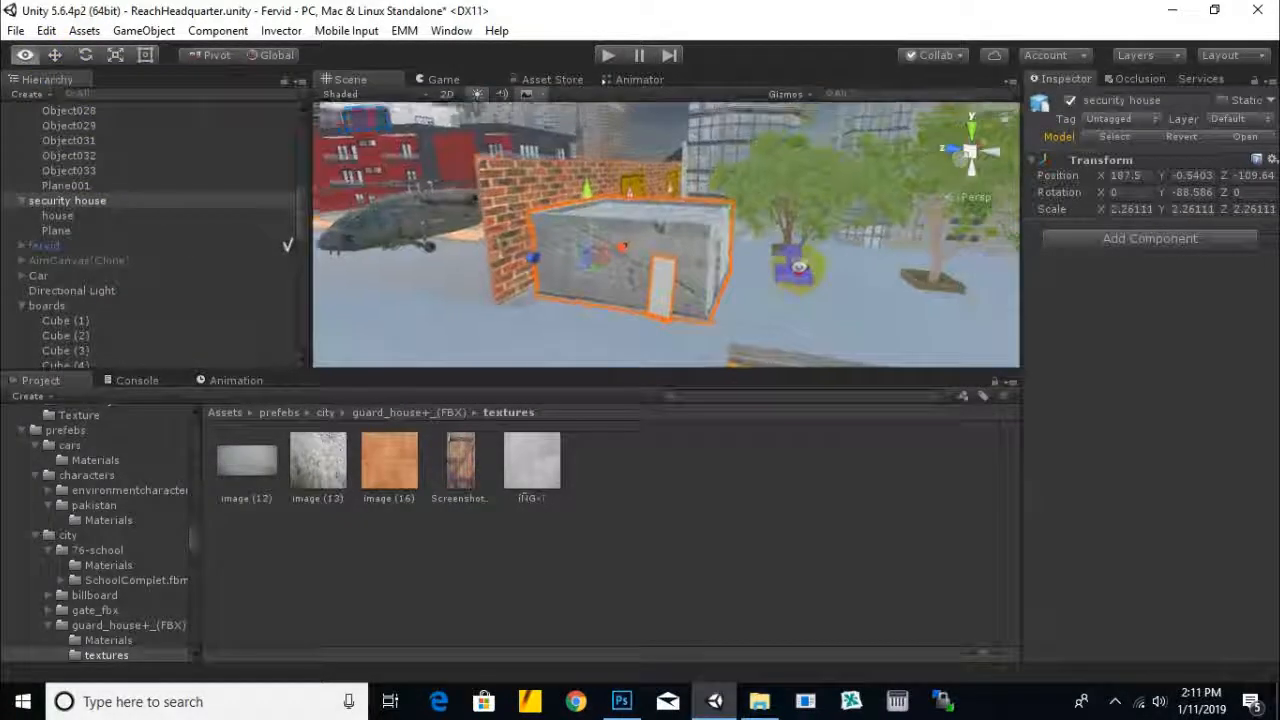
Try the wooden door Screenshot texture and the image (16) texture on the security house's door plane
{"action": "scroll", "coordinate": [799, 268], "scroll_direction": "up", "scroll_amount": 5}
{"action": "left_click", "coordinate": [667, 318]}
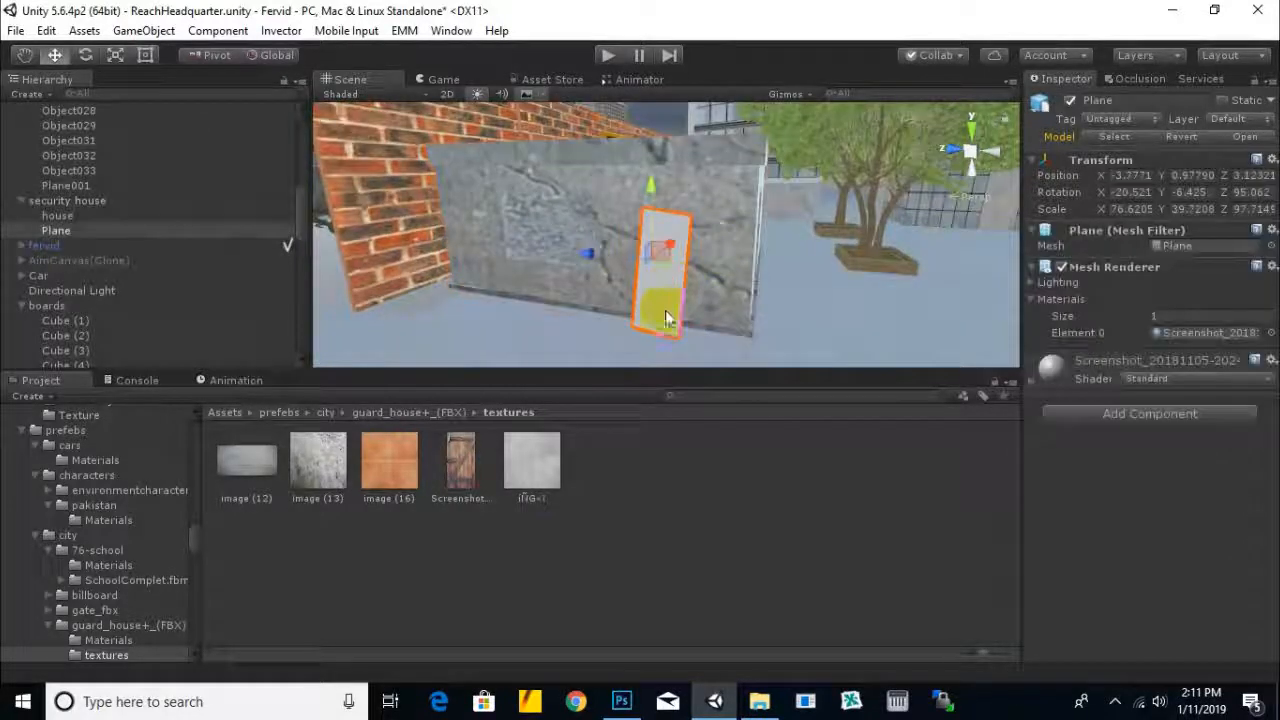
{"action": "left_click_drag", "start_coordinate": [490, 483], "coordinate": [668, 293]}
{"action": "left_click_drag", "start_coordinate": [670, 337], "coordinate": [673, 337]}
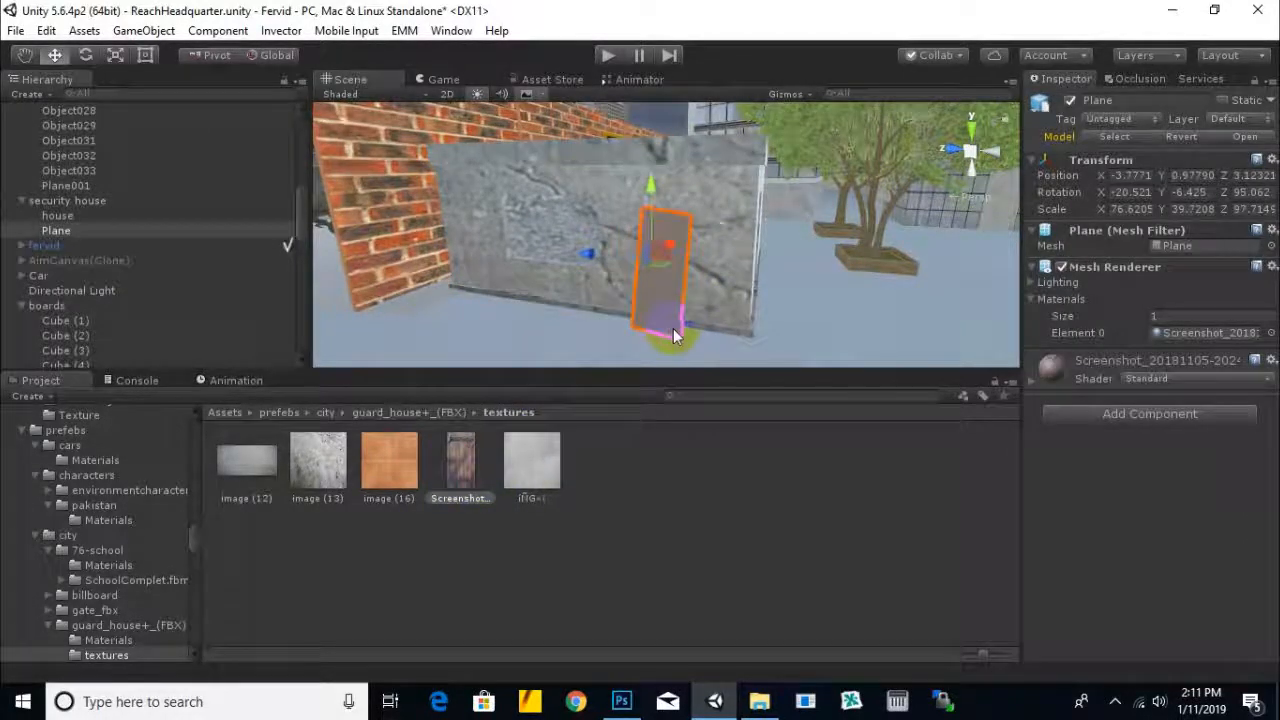
{"action": "left_click_drag", "start_coordinate": [418, 456], "coordinate": [612, 294]}
Delete the door Plane from the security house
{"action": "left_click", "coordinate": [607, 294]}
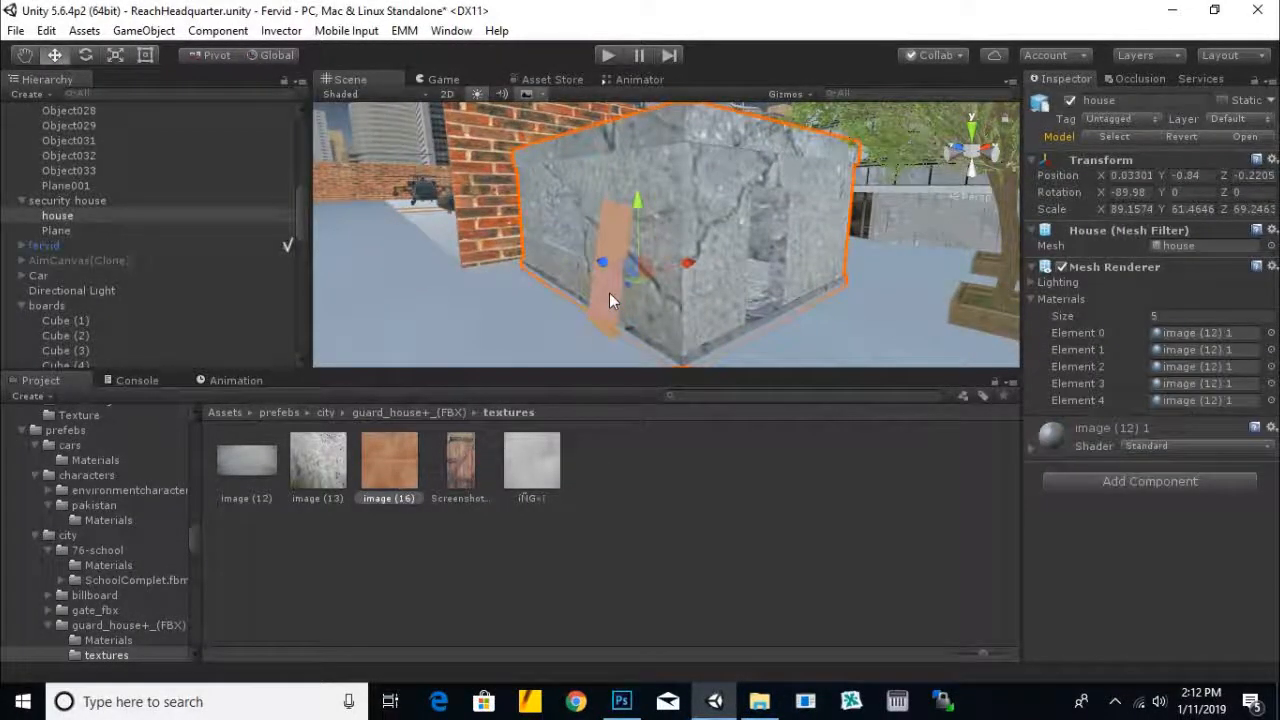
{"action": "left_click", "coordinate": [612, 293]}
{"action": "left_click", "coordinate": [611, 290]}
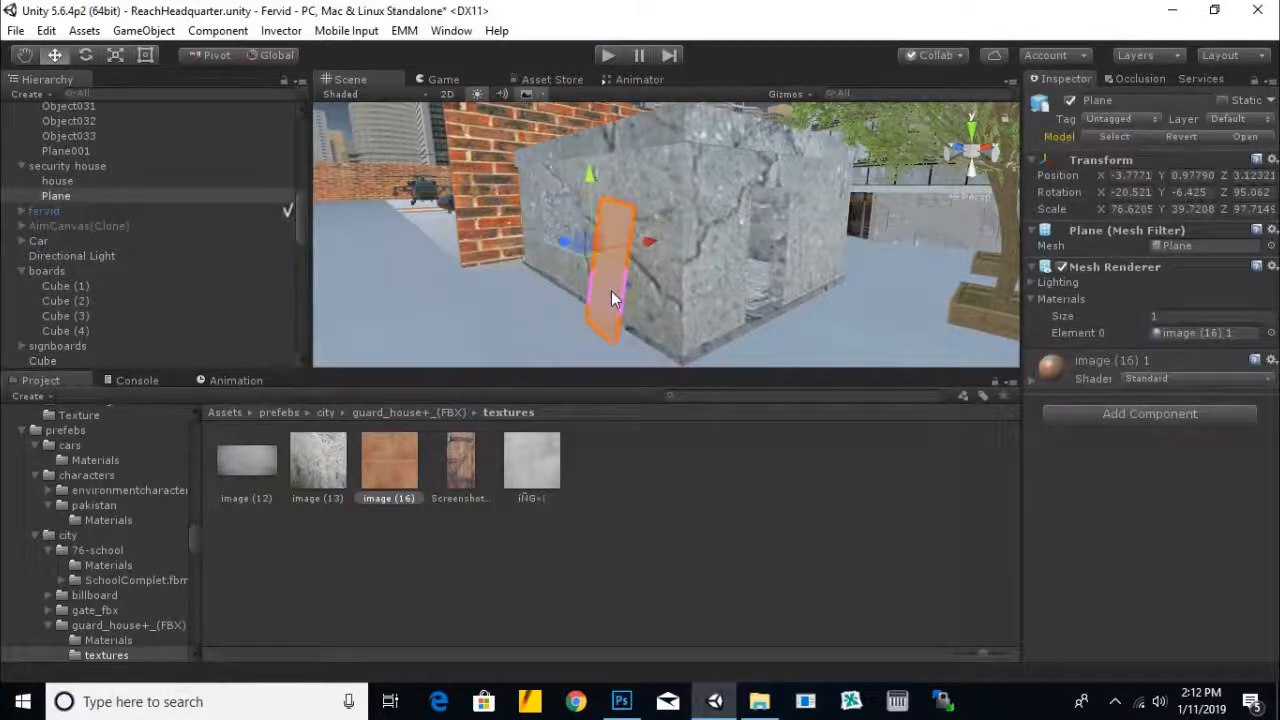
{"action": "key", "text": "Delete"}
{"action": "left_click_drag", "start_coordinate": [611, 291], "coordinate": [560, 246], "text": "alt"}
Check the house's window and door openings and apply the wooden Screenshot texture to the house mesh
{"action": "left_click", "coordinate": [557, 227]}
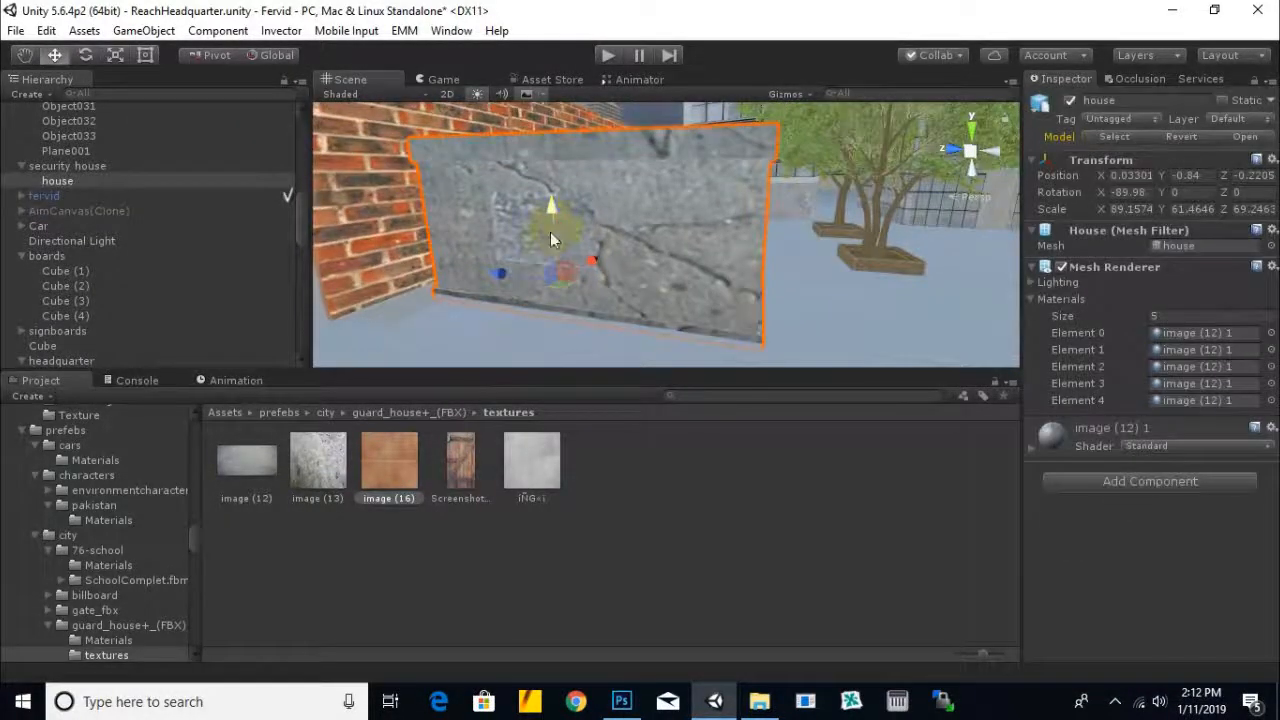
{"action": "scroll", "coordinate": [555, 227], "scroll_direction": "up", "scroll_amount": 3}
{"action": "left_click_drag", "start_coordinate": [656, 263], "coordinate": [437, 236], "text": "alt"}
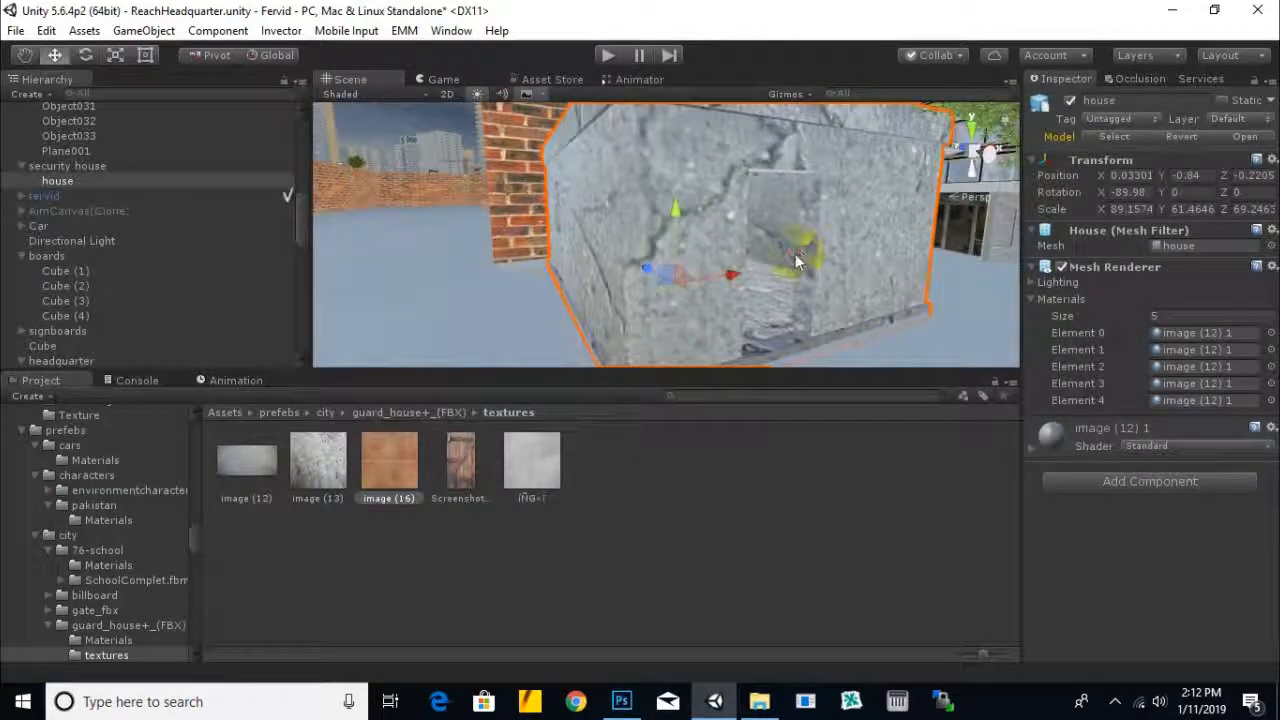
{"action": "left_click", "coordinate": [796, 256]}
{"action": "left_click_drag", "start_coordinate": [591, 301], "coordinate": [925, 302], "text": "alt"}
{"action": "middle_click_drag", "start_coordinate": [545, 220], "coordinate": [718, 272]}
{"action": "left_click", "coordinate": [729, 280]}
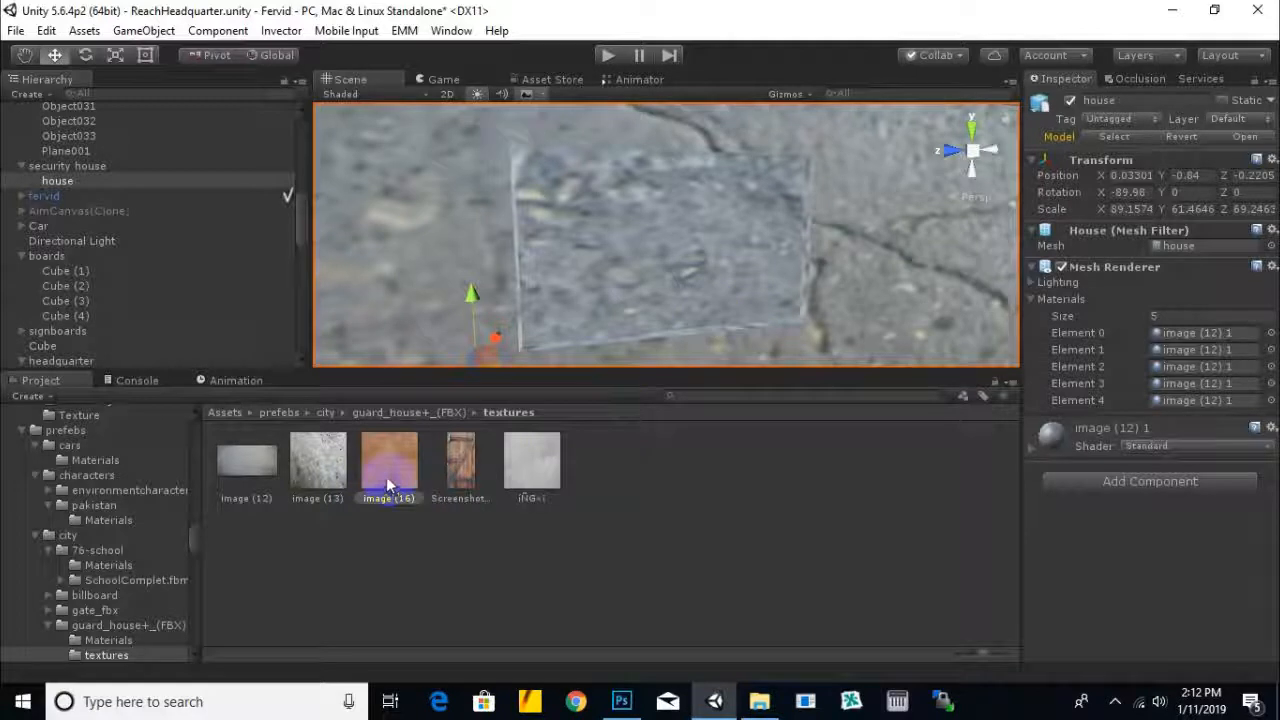
{"action": "left_click_drag", "start_coordinate": [468, 473], "coordinate": [522, 338]}
{"action": "scroll", "coordinate": [731, 286], "scroll_direction": "down", "scroll_amount": 5}
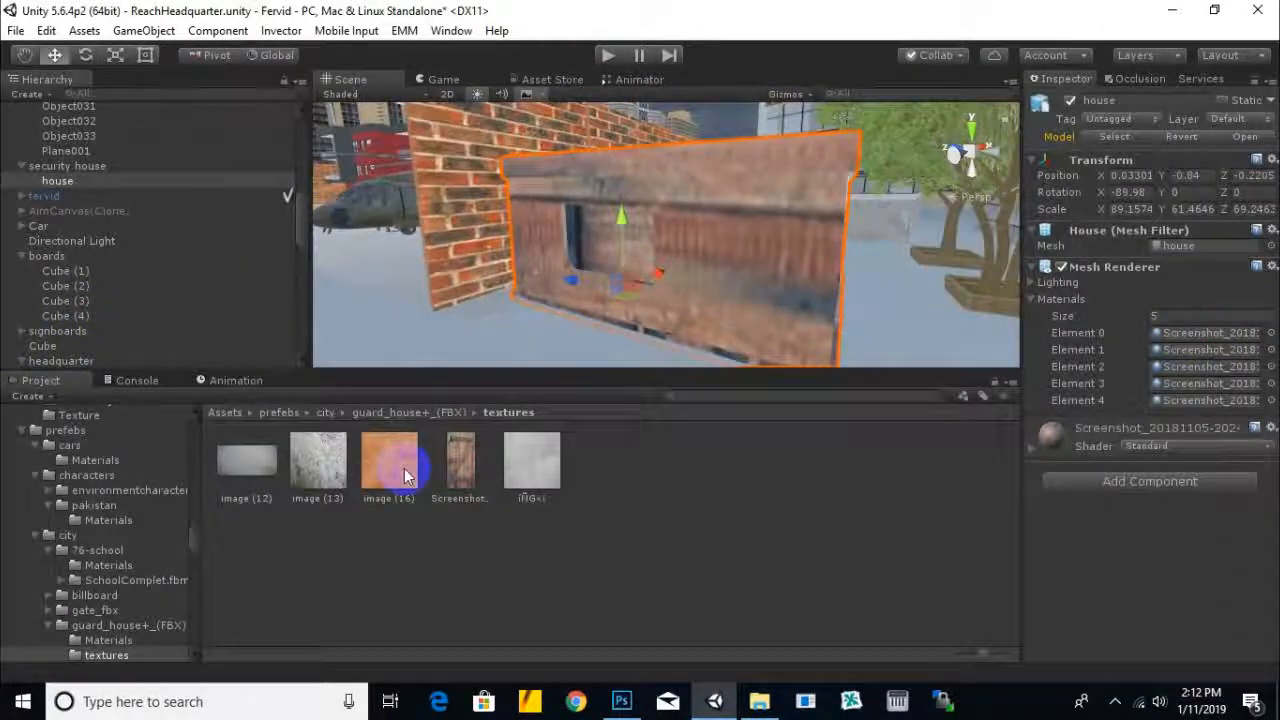
Browse the texture folders inside sprites and open the walltextures folder
{"action": "left_click", "coordinate": [409, 413]}
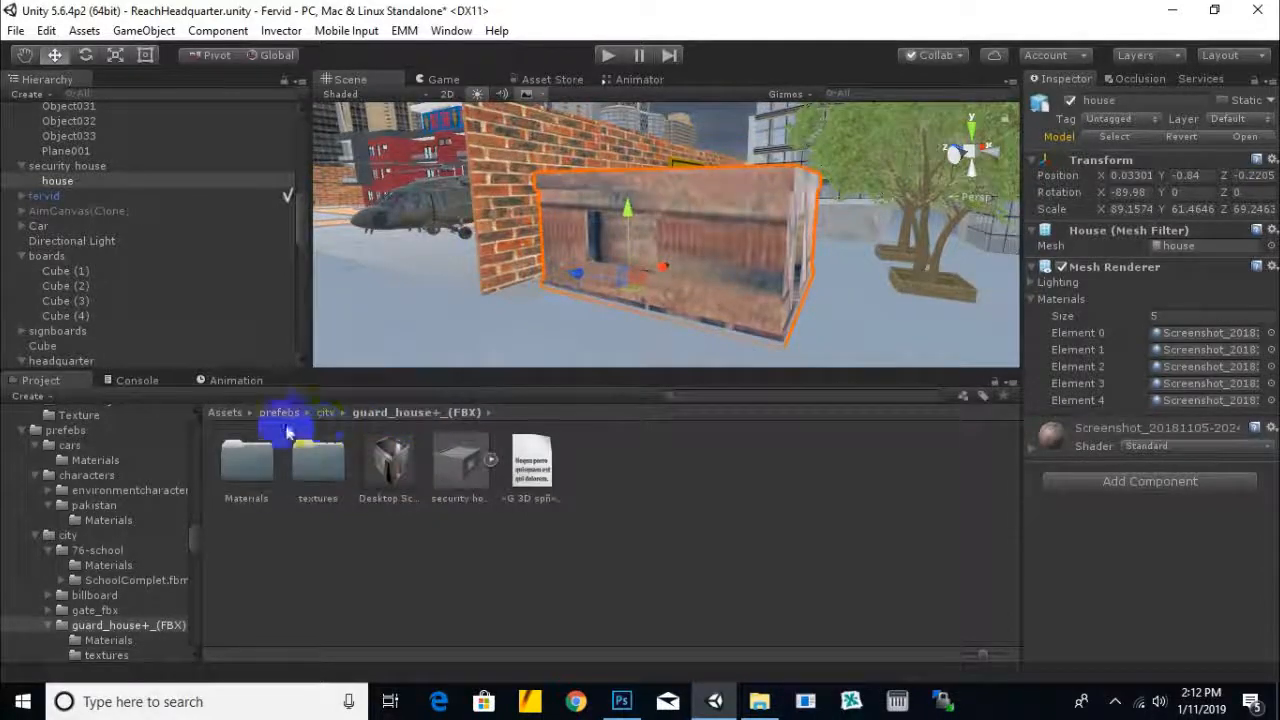
{"action": "left_click", "coordinate": [289, 416]}
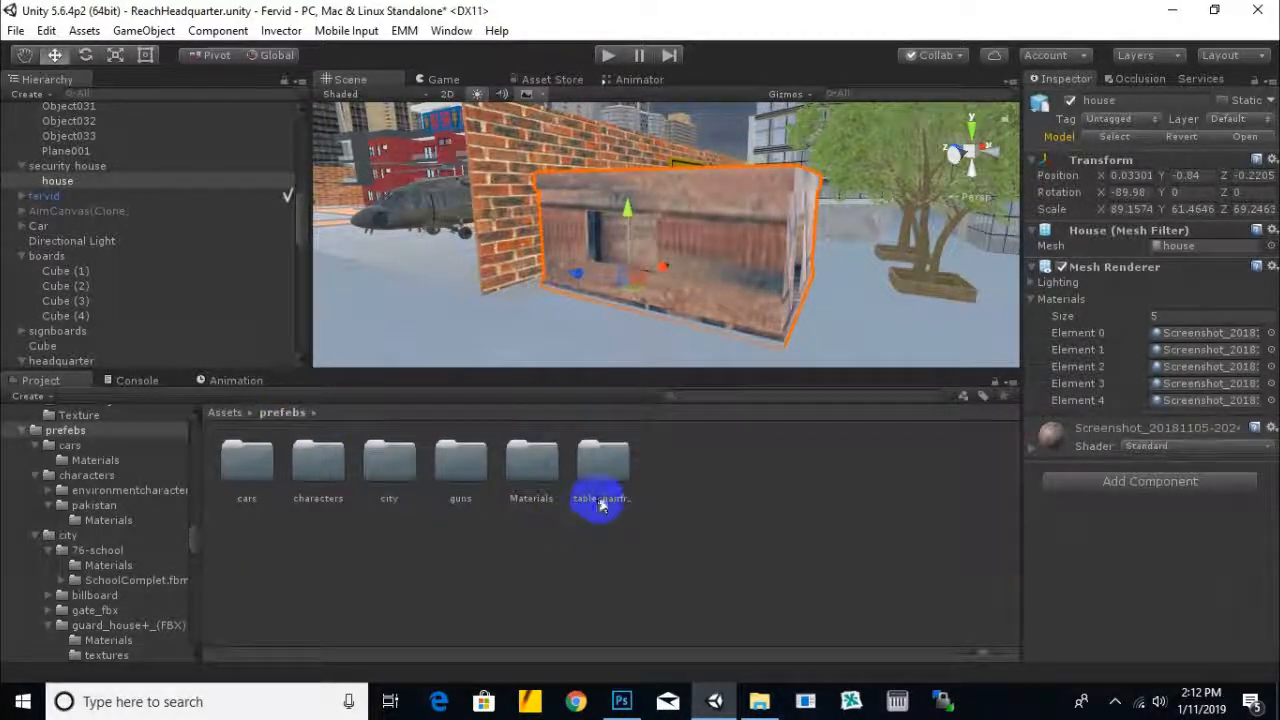
{"action": "left_click", "coordinate": [226, 413]}
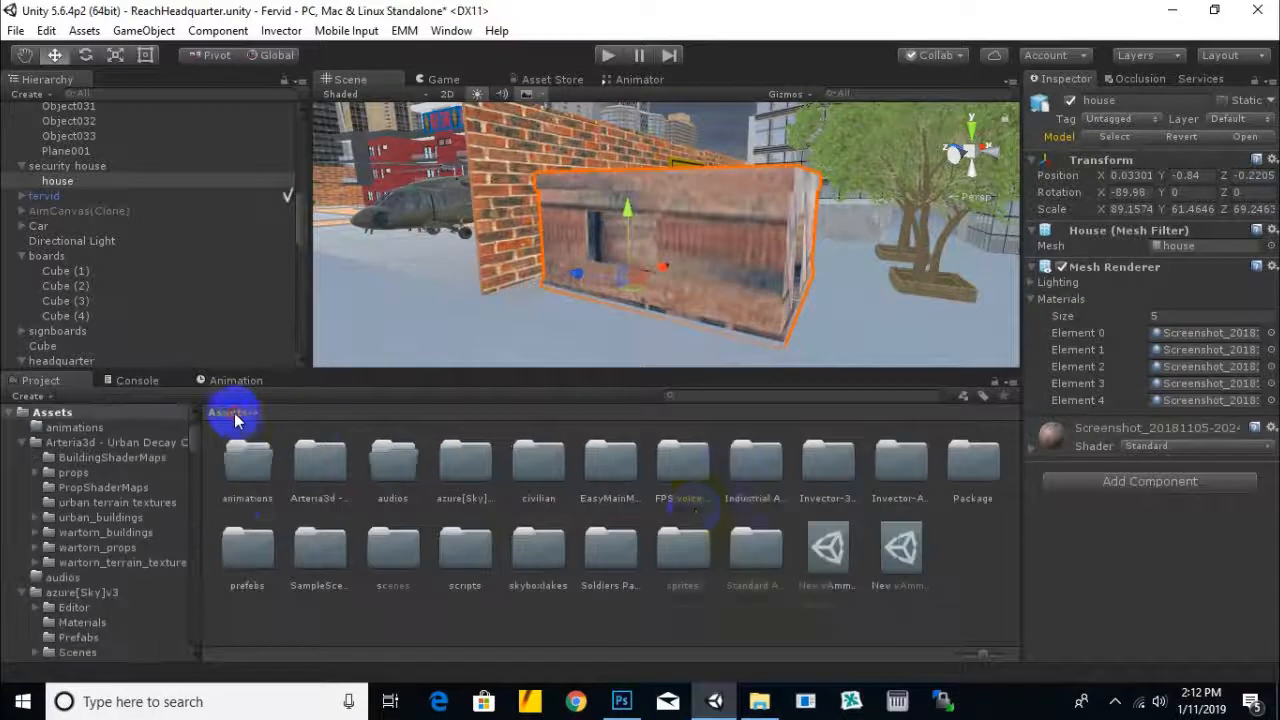
{"action": "double_click", "coordinate": [703, 551]}
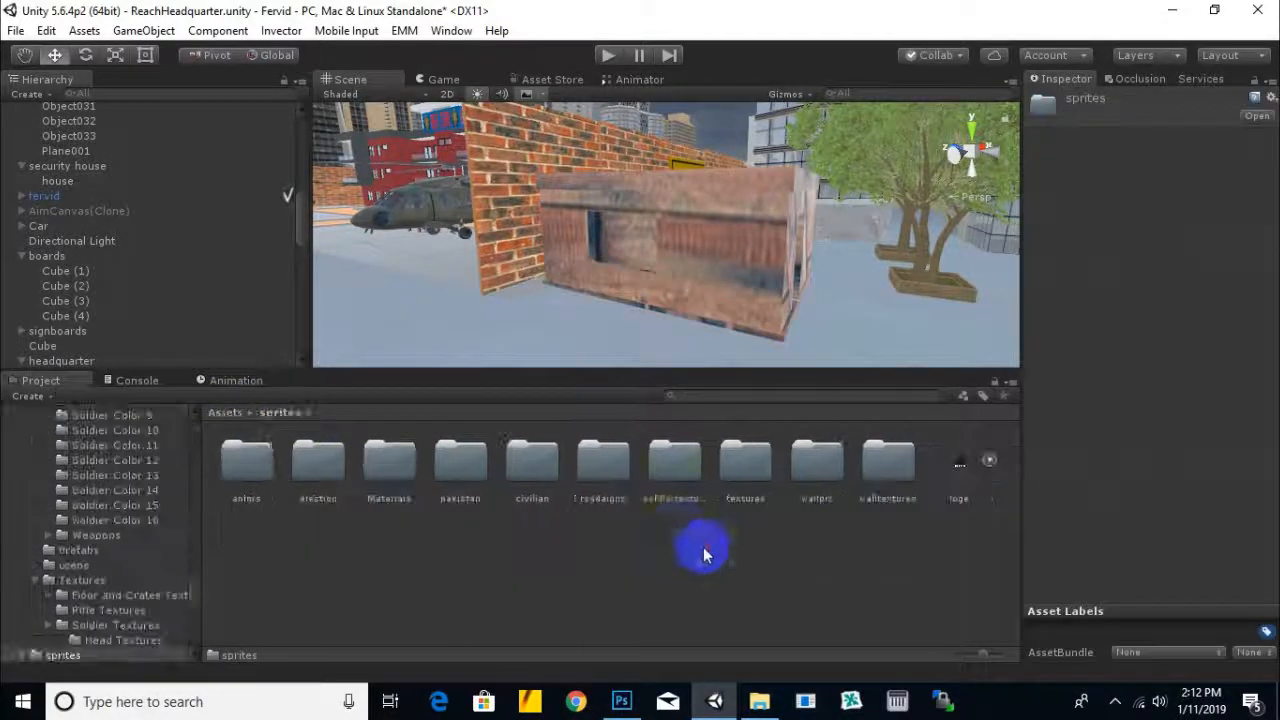
{"action": "double_click", "coordinate": [748, 462]}
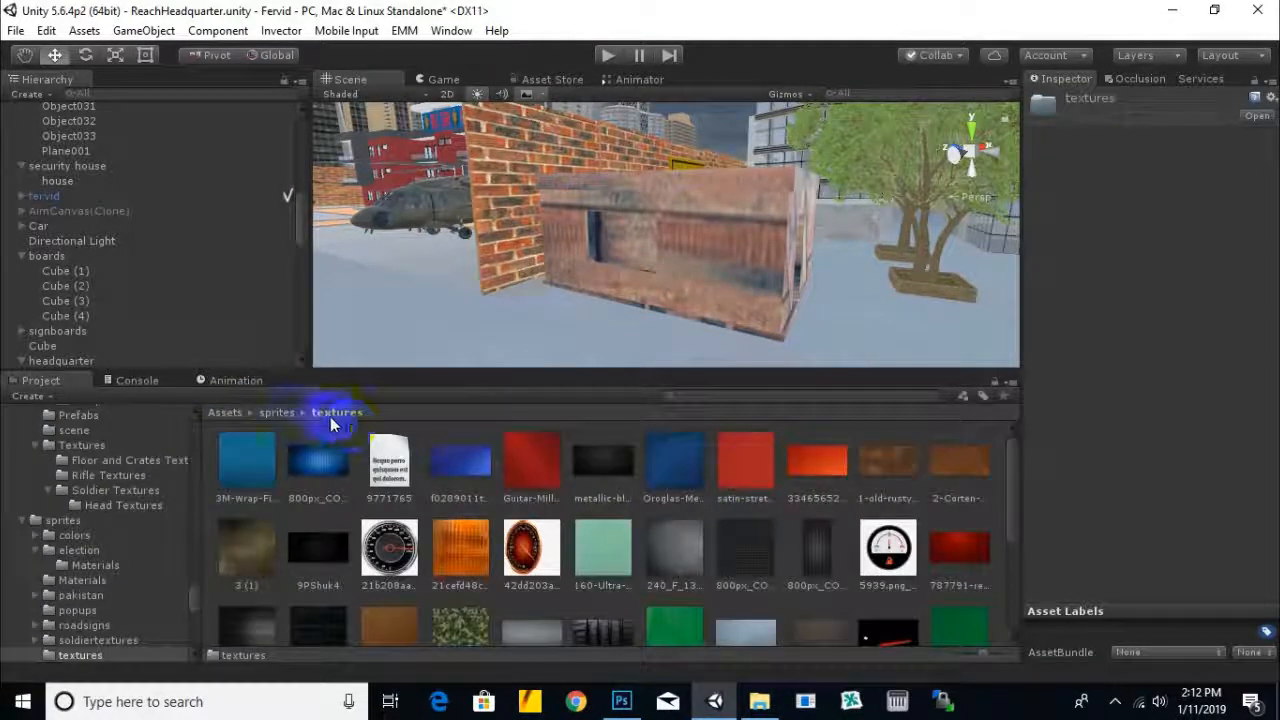
{"action": "left_click", "coordinate": [277, 414]}
{"action": "double_click", "coordinate": [816, 462]}
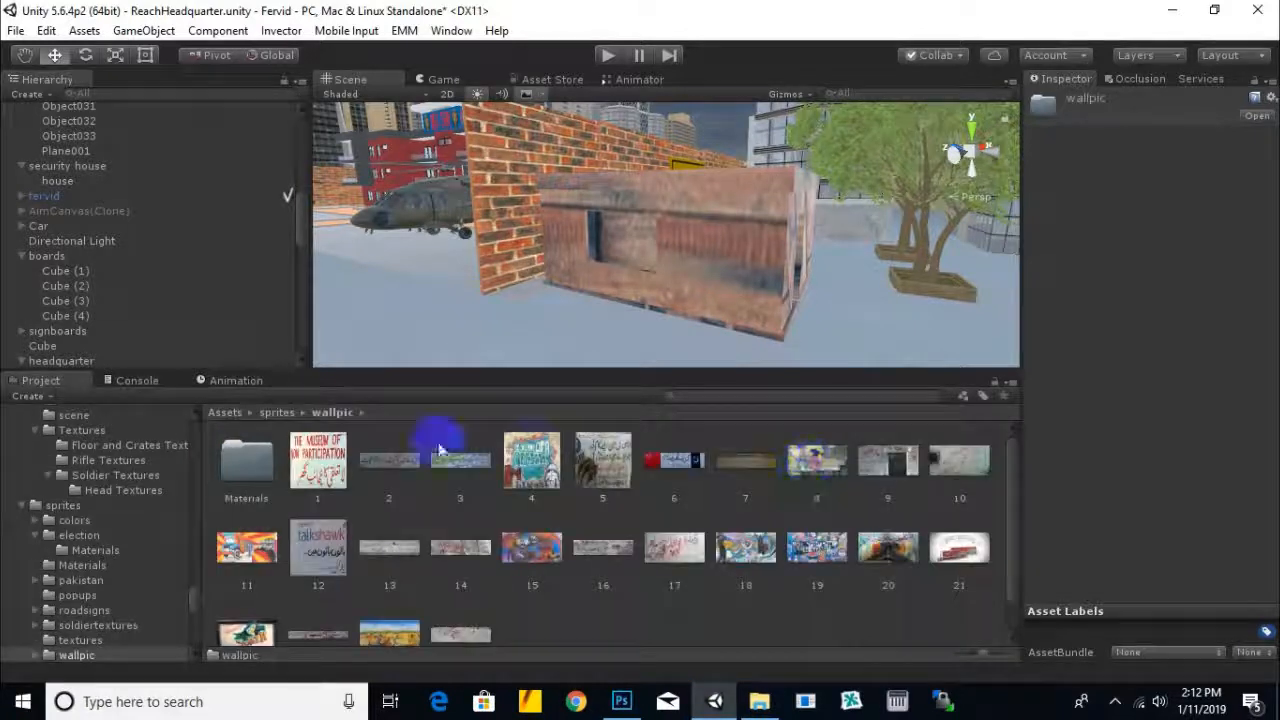
{"action": "left_click", "coordinate": [279, 415]}
{"action": "double_click", "coordinate": [887, 460]}
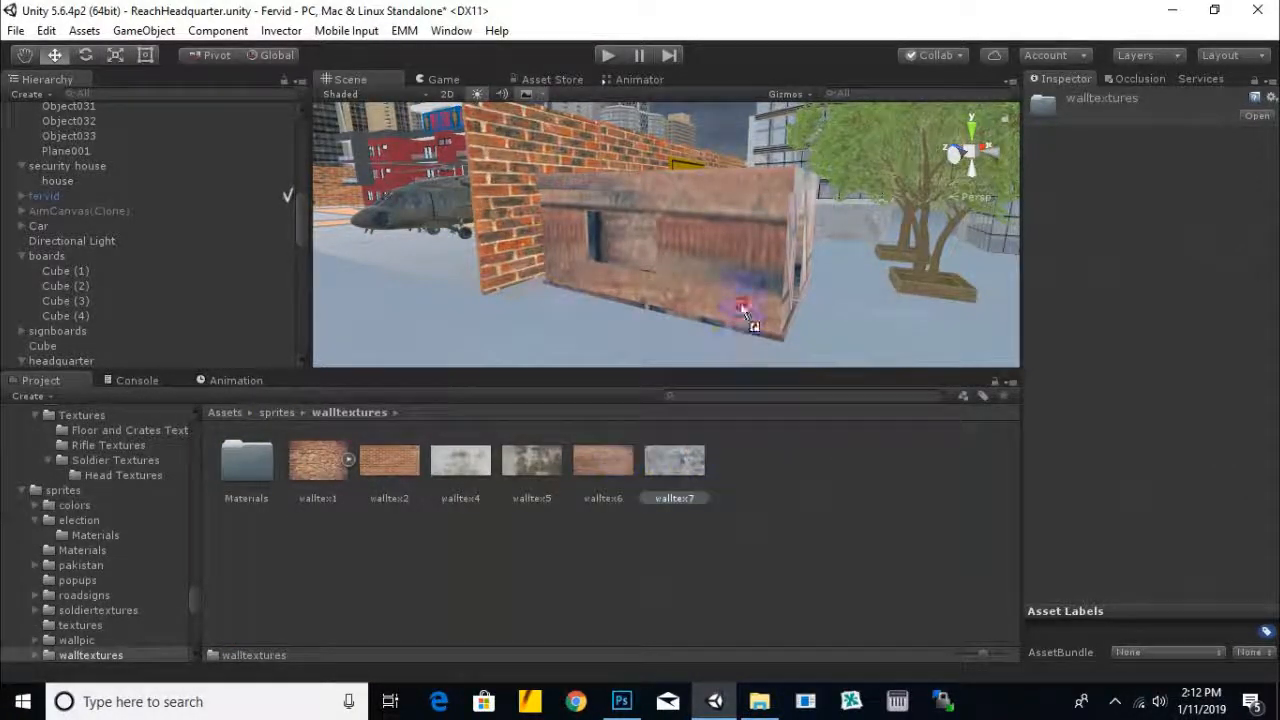
Try several brick and concrete wall textures on the security house and apply walltex5 to it
{"action": "left_click_drag", "start_coordinate": [744, 310], "coordinate": [734, 310]}
{"action": "left_click_drag", "start_coordinate": [663, 333], "coordinate": [667, 322]}
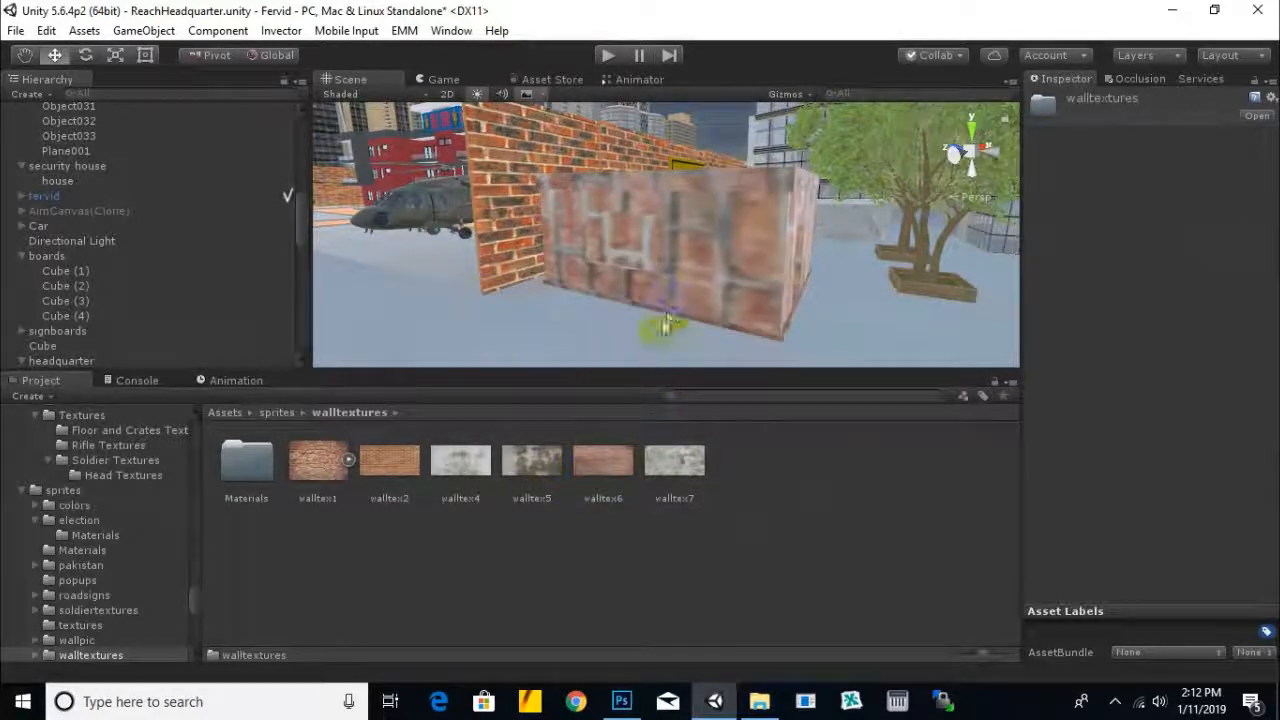
{"action": "left_click_drag", "start_coordinate": [666, 257], "coordinate": [655, 267]}
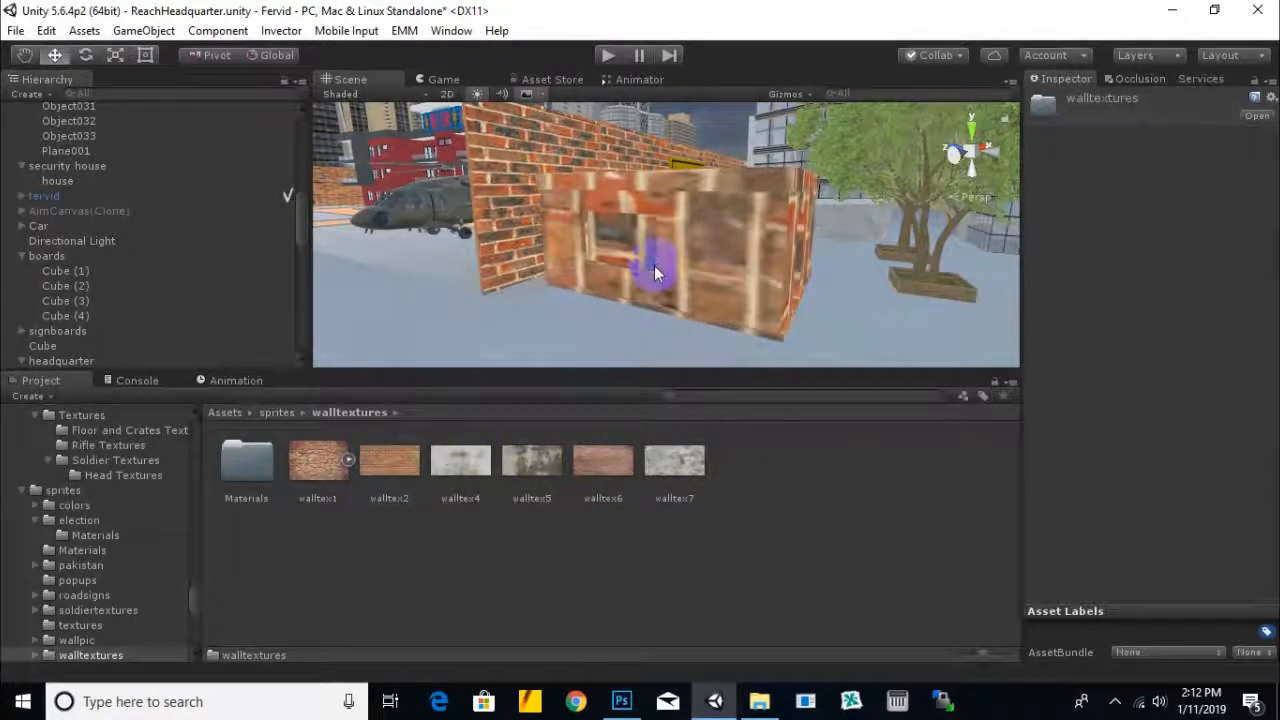
{"action": "middle_click_drag", "start_coordinate": [655, 267], "coordinate": [700, 291]}
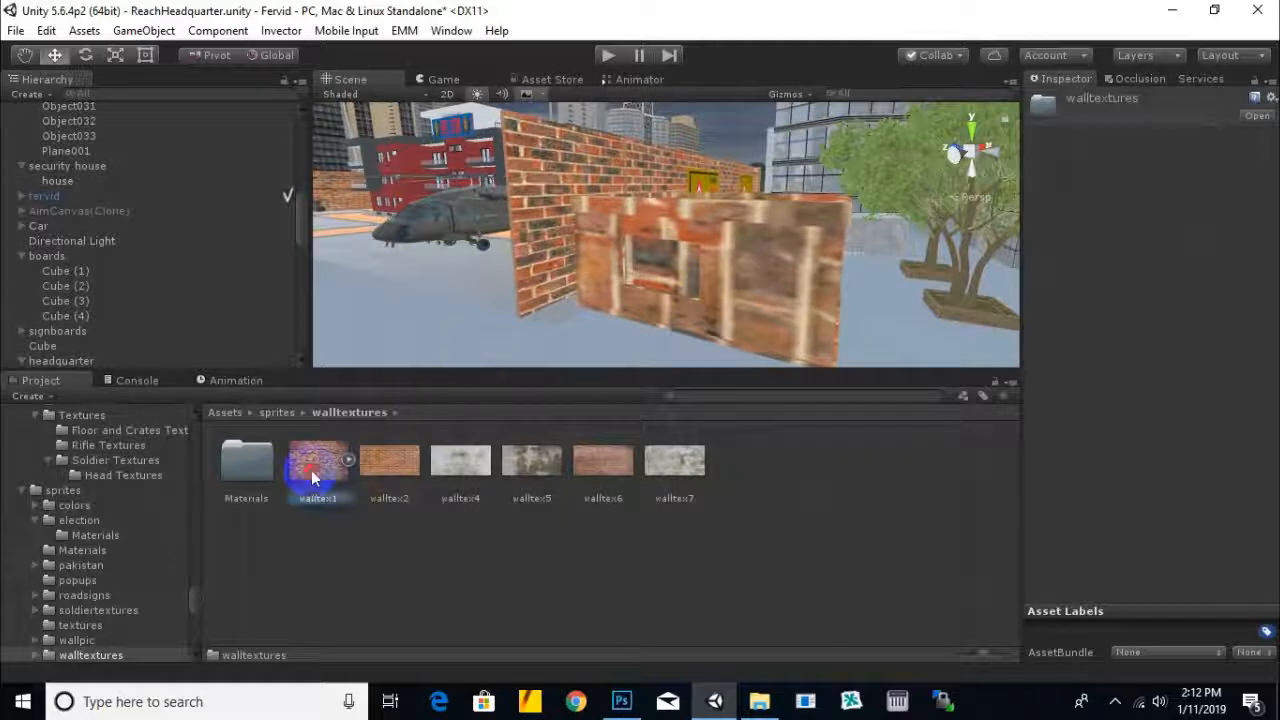
{"action": "left_click_drag", "start_coordinate": [745, 280], "coordinate": [545, 318]}
{"action": "left_click_drag", "start_coordinate": [531, 462], "coordinate": [769, 242]}
Add a Mesh Collider component to the security house's house mesh
{"action": "left_click", "coordinate": [769, 242]}
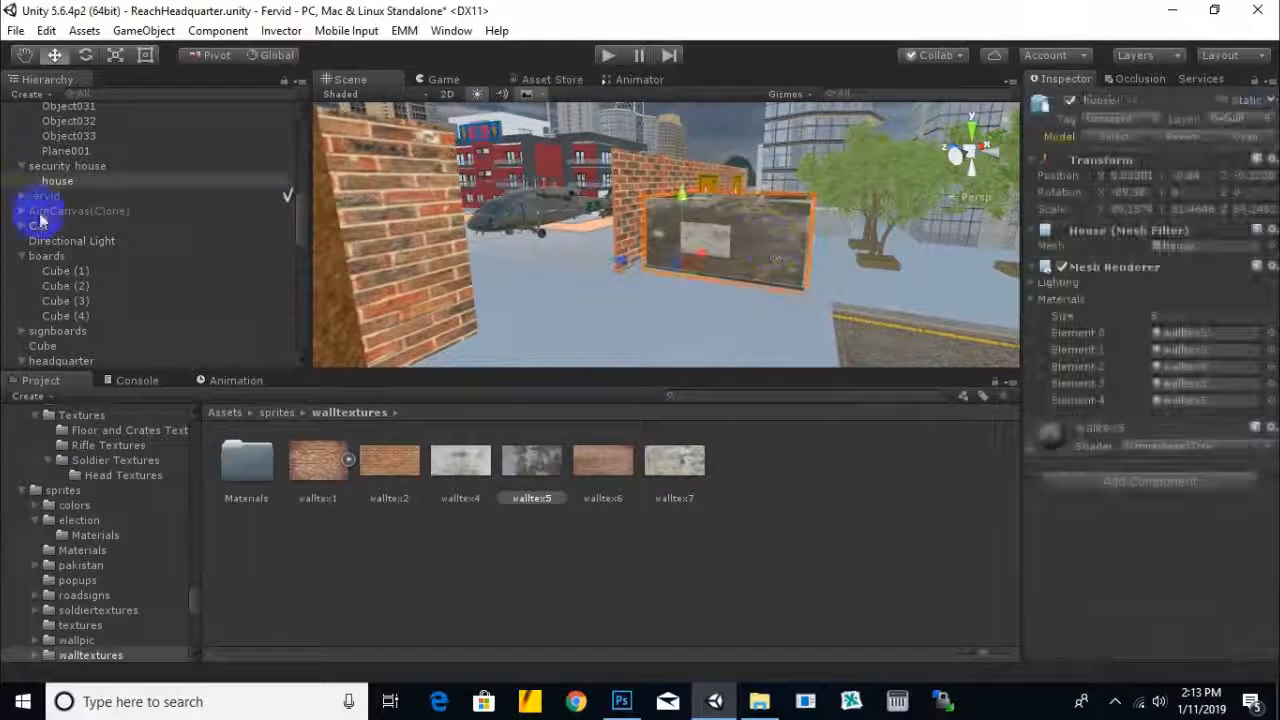
{"action": "left_click", "coordinate": [1155, 483]}
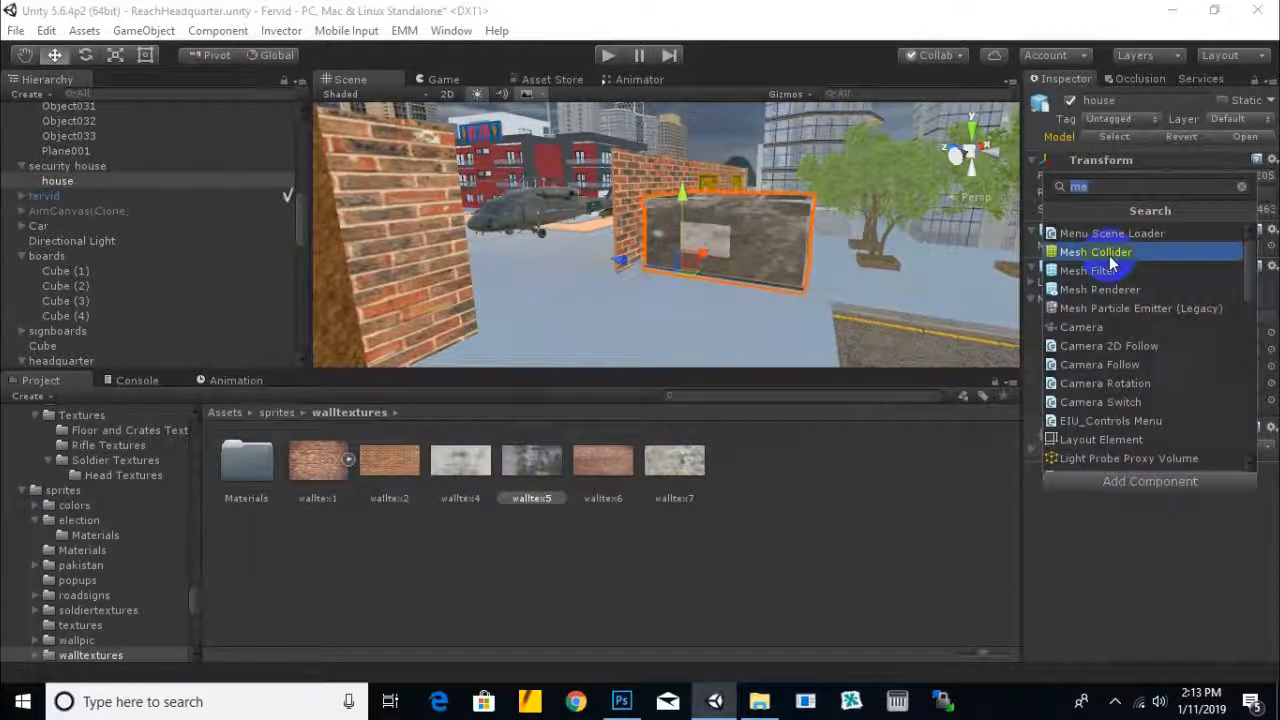
{"action": "left_click", "coordinate": [1108, 255]}
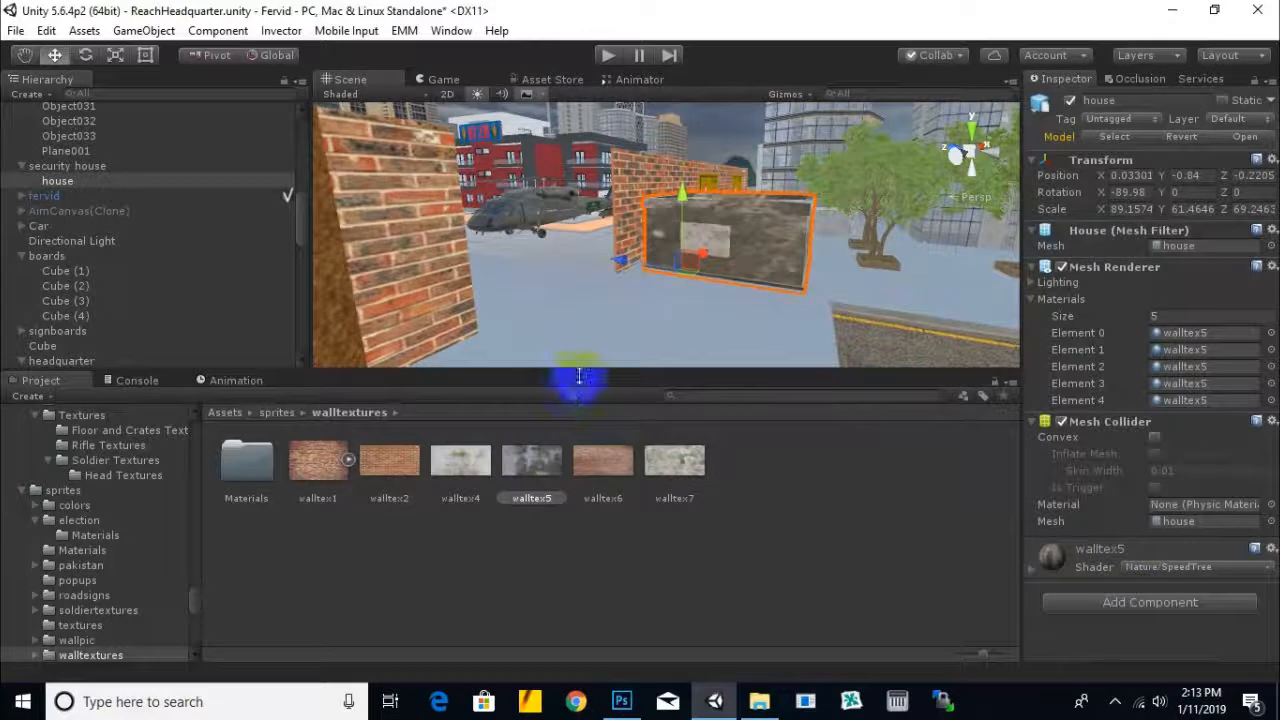
{"action": "scroll", "coordinate": [629, 328], "scroll_direction": "down", "scroll_amount": 3}
{"action": "scroll", "coordinate": [700, 310], "scroll_direction": "up", "scroll_amount": 3}
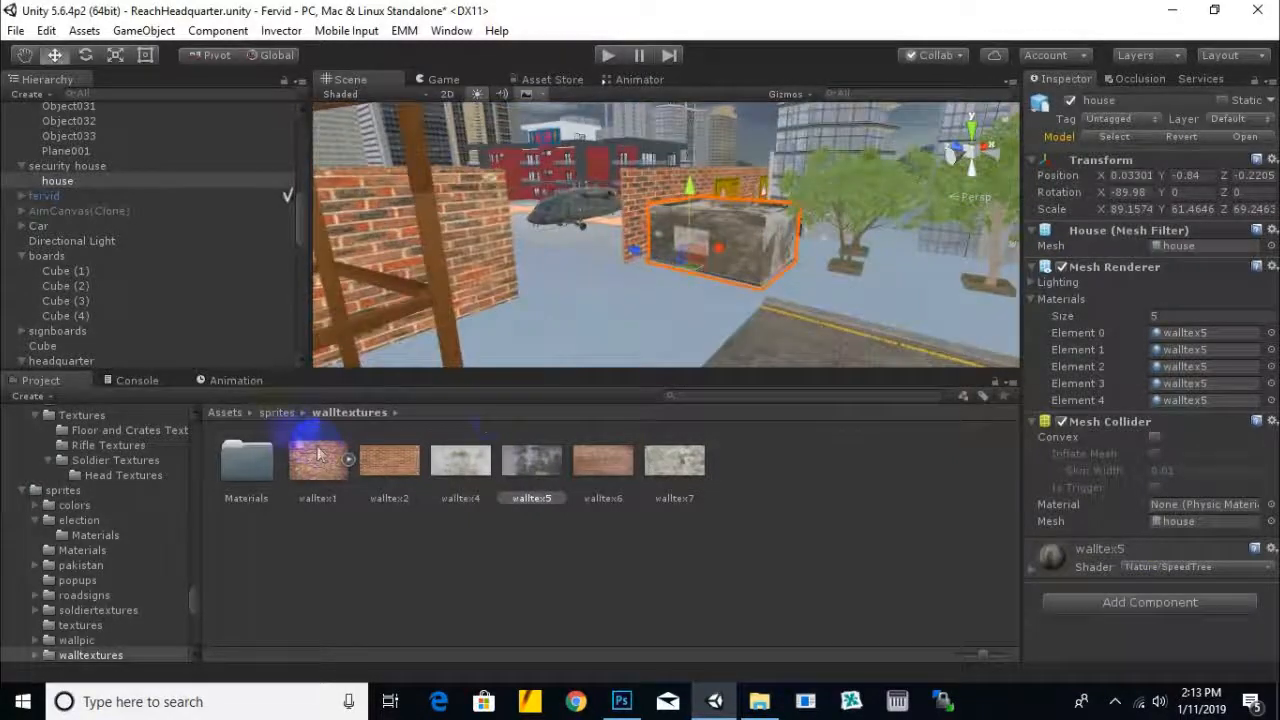
Place the gate_fbx model from the prefebs city folder in front of the security house and scale it to about 6.6
{"action": "left_click", "coordinate": [256, 414]}
{"action": "left_click", "coordinate": [226, 413]}
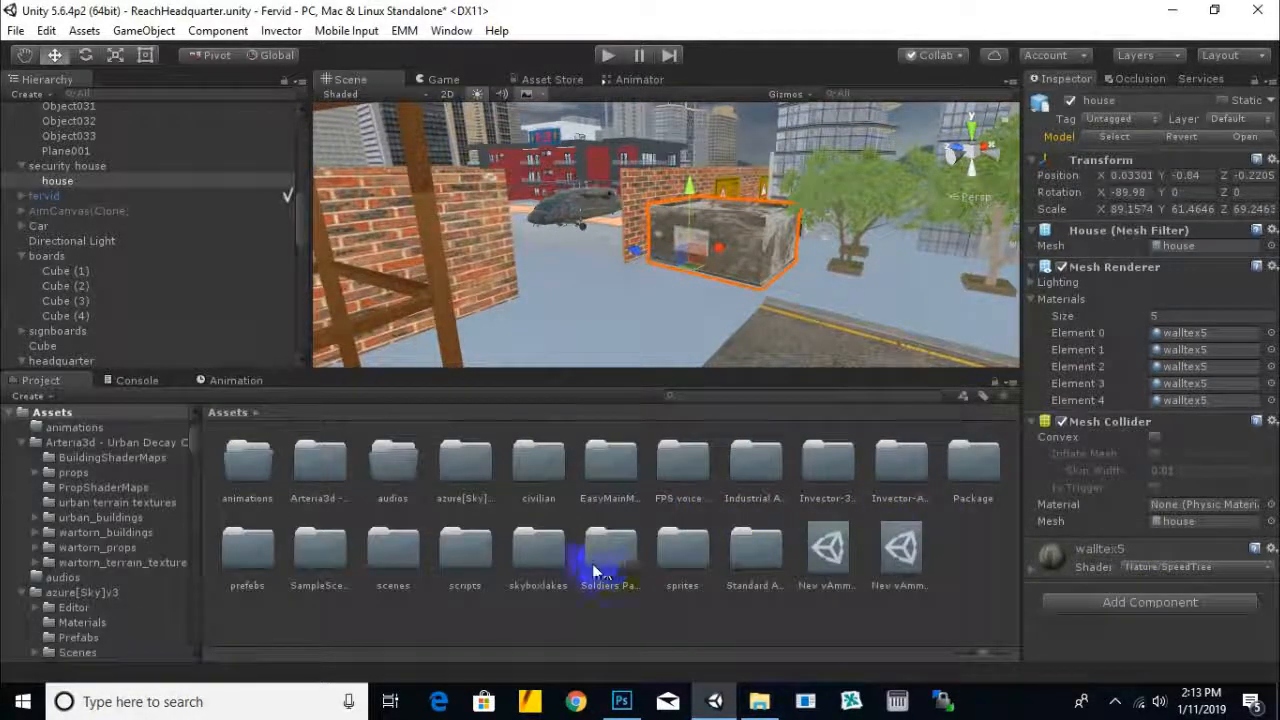
{"action": "double_click", "coordinate": [250, 558]}
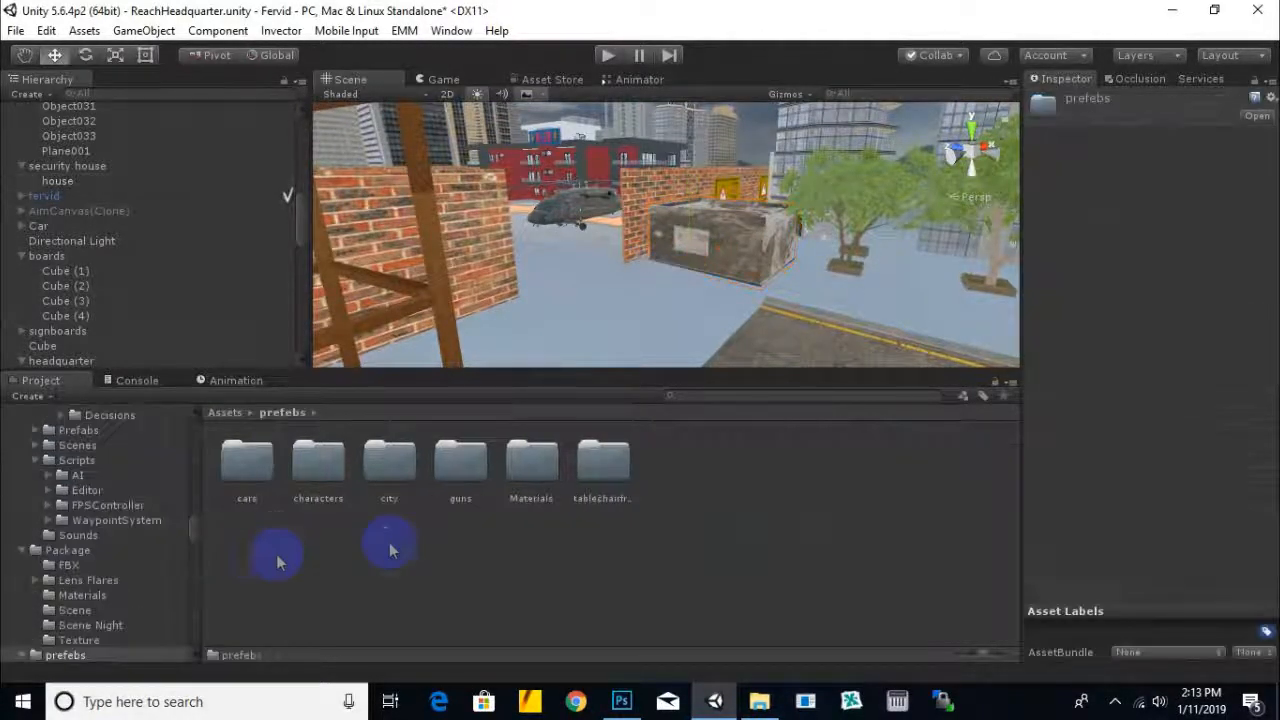
{"action": "double_click", "coordinate": [390, 470]}
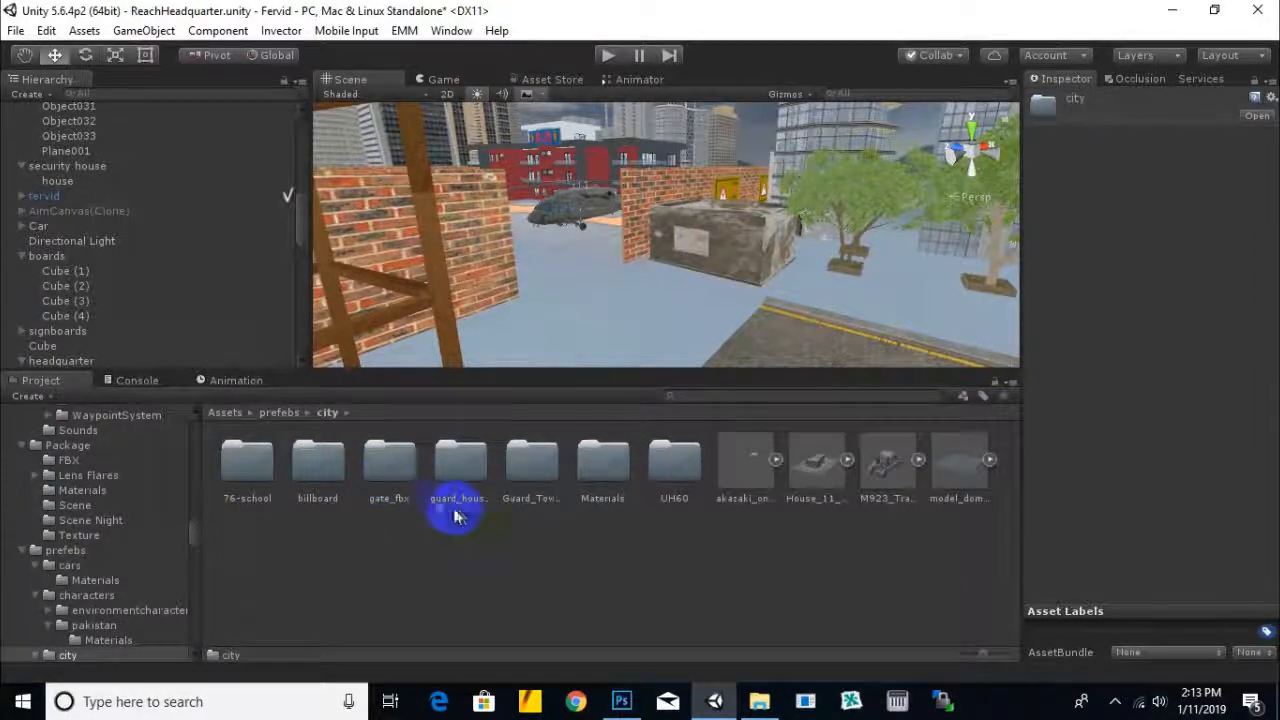
{"action": "double_click", "coordinate": [395, 465]}
{"action": "left_click_drag", "start_coordinate": [345, 462], "coordinate": [645, 330]}
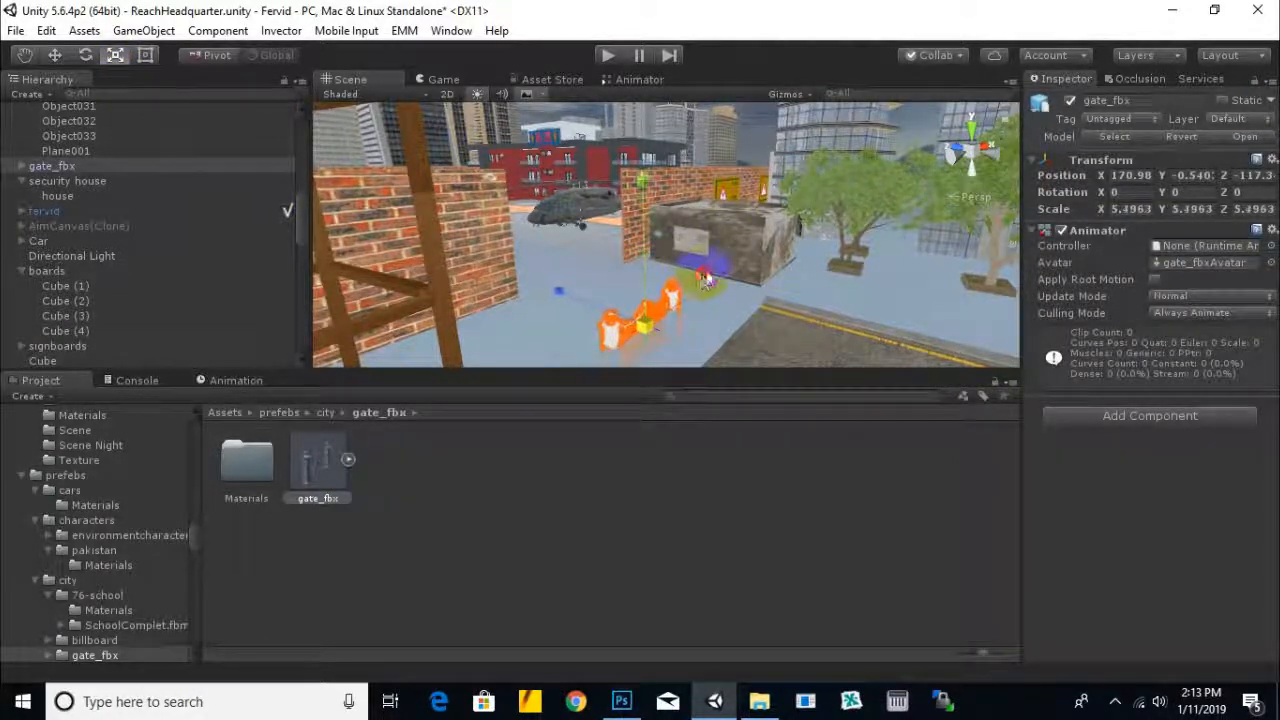
Inspect the gate's Materials folder and the child objects of the placed gate_fbx
{"action": "double_click", "coordinate": [258, 446]}
{"action": "left_click", "coordinate": [380, 413]}
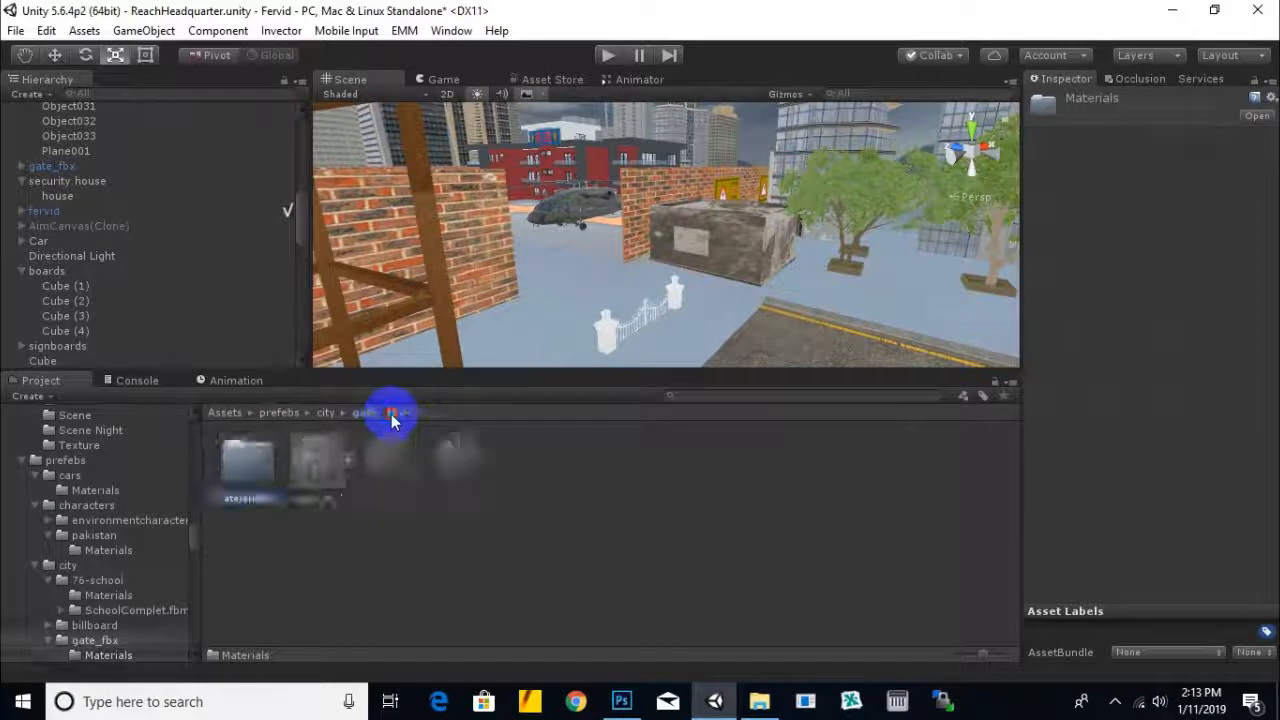
{"action": "left_click", "coordinate": [620, 312]}
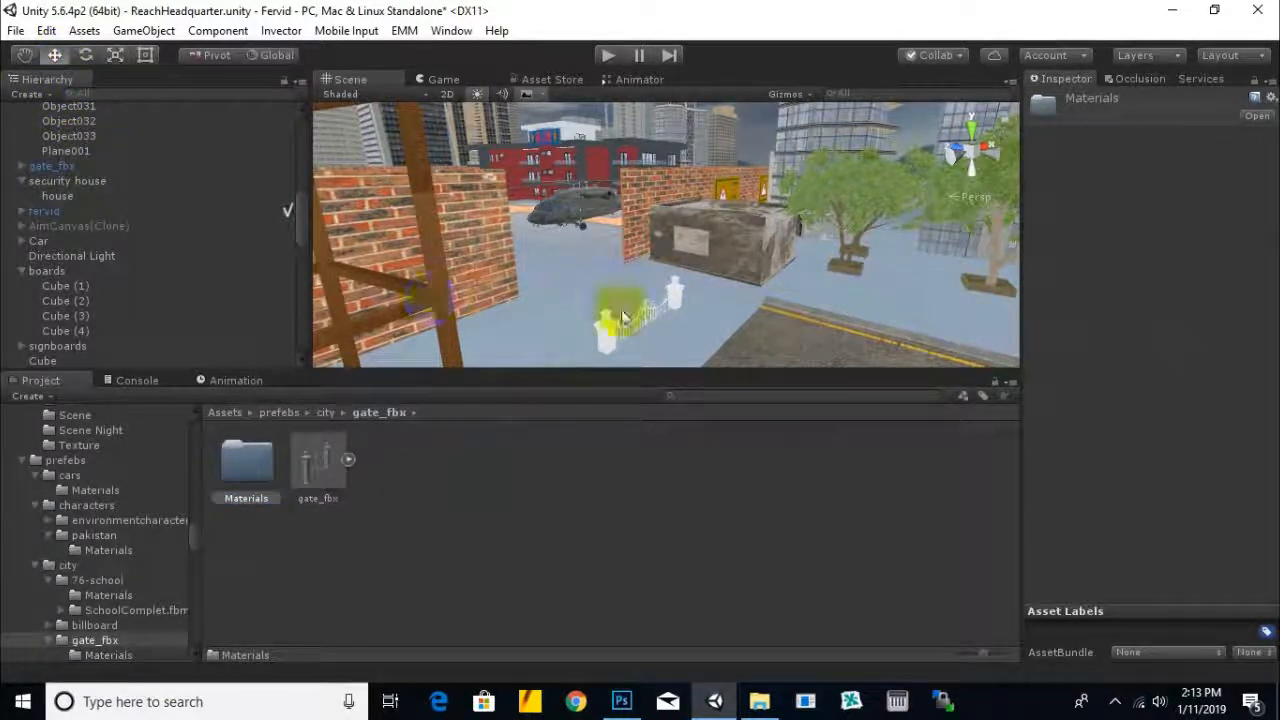
{"action": "left_click", "coordinate": [678, 311]}
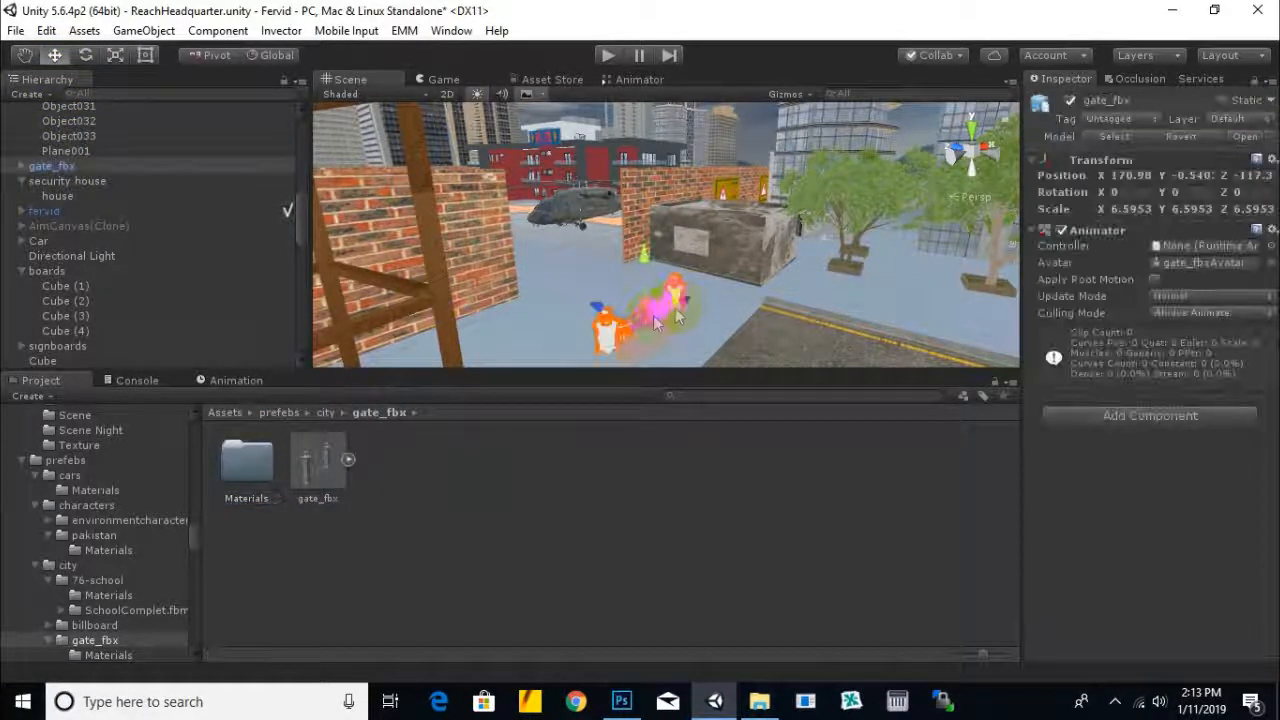
{"action": "left_click", "coordinate": [21, 167]}
{"action": "left_click", "coordinate": [21, 170]}
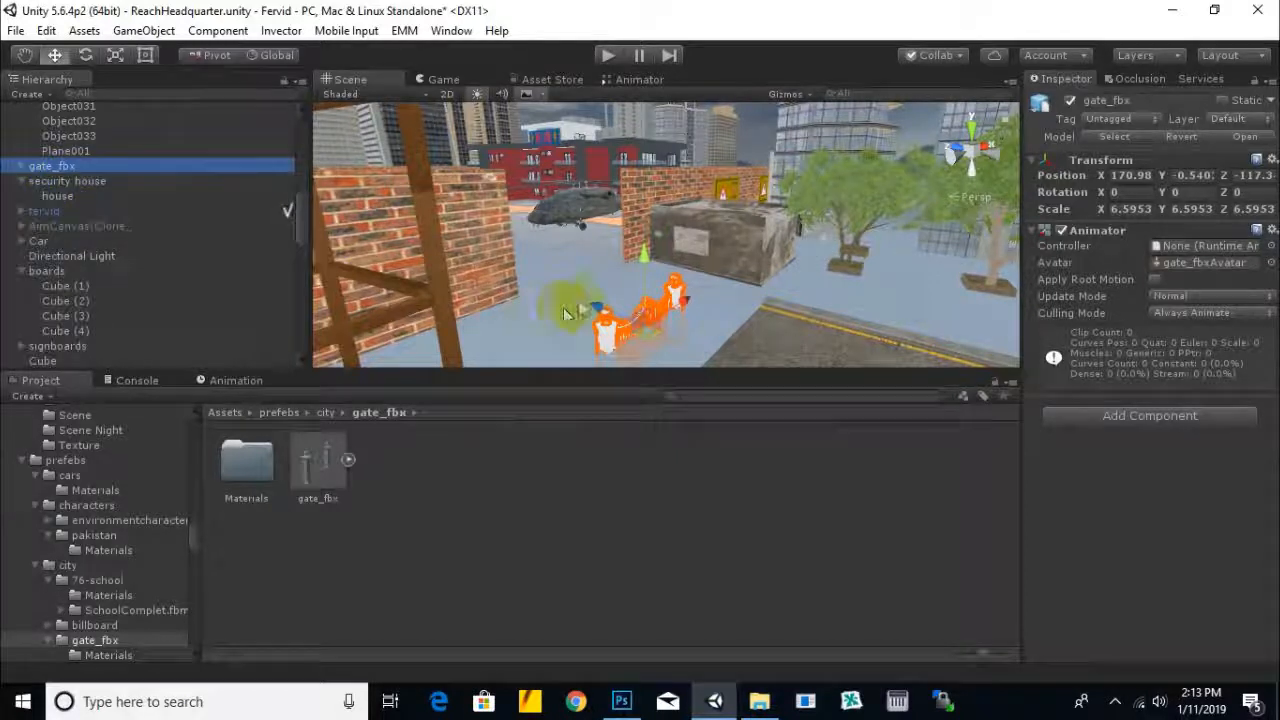
Raise the gate and move it to X 174.78, Y 2.31, Z about -111 near the opening in the brick wall
{"action": "left_click_drag", "start_coordinate": [644, 262], "coordinate": [640, 228]}
{"action": "left_click_drag", "start_coordinate": [598, 273], "coordinate": [543, 274]}
{"action": "left_click_drag", "start_coordinate": [680, 317], "coordinate": [560, 290], "text": "alt"}
{"action": "middle_click_drag", "start_coordinate": [560, 290], "coordinate": [608, 325]}
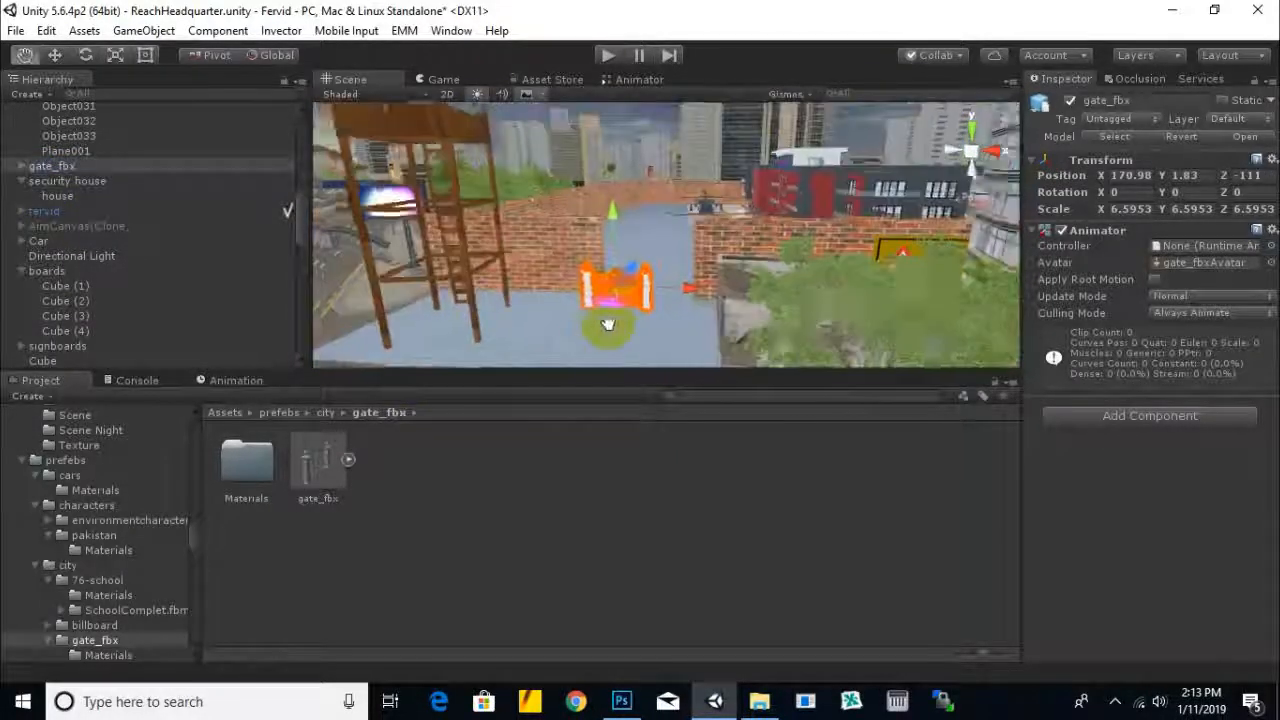
{"action": "scroll", "coordinate": [612, 328], "scroll_direction": "up", "scroll_amount": 4}
{"action": "left_click_drag", "start_coordinate": [659, 334], "coordinate": [718, 340]}
{"action": "left_click_drag", "start_coordinate": [657, 260], "coordinate": [650, 248]}
Enlarge the gate to a scale of 13.137 and shift it toward the opening between the brick walls
{"action": "left_click", "coordinate": [115, 57]}
{"action": "left_click_drag", "start_coordinate": [671, 326], "coordinate": [766, 389]}
{"action": "scroll", "coordinate": [700, 282], "scroll_direction": "down", "scroll_amount": 2}
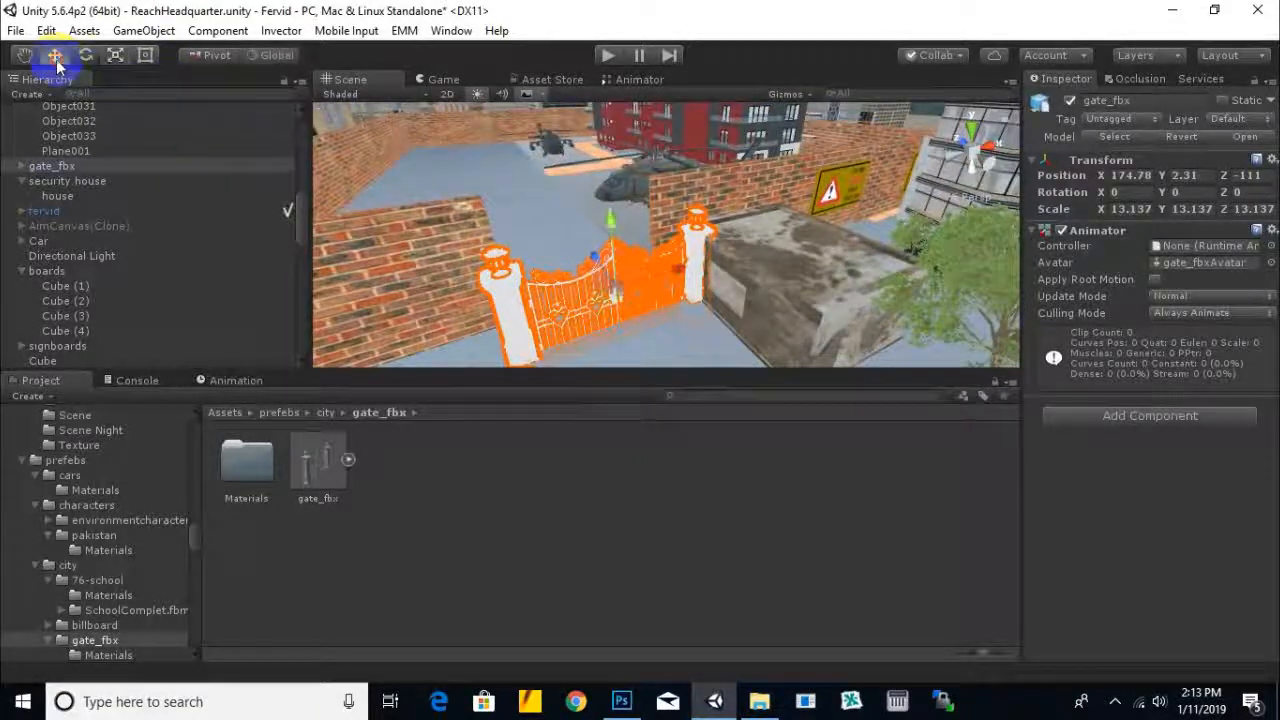
{"action": "left_click_drag", "start_coordinate": [612, 280], "coordinate": [547, 246]}
{"action": "scroll", "coordinate": [564, 300], "scroll_direction": "up", "scroll_amount": 3}
{"action": "left_click_drag", "start_coordinate": [580, 312], "coordinate": [532, 298], "text": "alt"}
{"action": "middle_click_drag", "start_coordinate": [532, 298], "coordinate": [615, 306]}
{"action": "scroll", "coordinate": [601, 308], "scroll_direction": "up", "scroll_amount": 1}
Select and adjust the brick wall section Cube (18) behind the guard tower, beside the gate opening
{"action": "left_click", "coordinate": [461, 257]}
{"action": "middle_click_drag", "start_coordinate": [733, 307], "coordinate": [743, 307]}
{"action": "left_click_drag", "start_coordinate": [505, 287], "coordinate": [486, 266]}
{"action": "left_click", "coordinate": [55, 55]}
{"action": "middle_click_drag", "start_coordinate": [354, 200], "coordinate": [679, 285]}
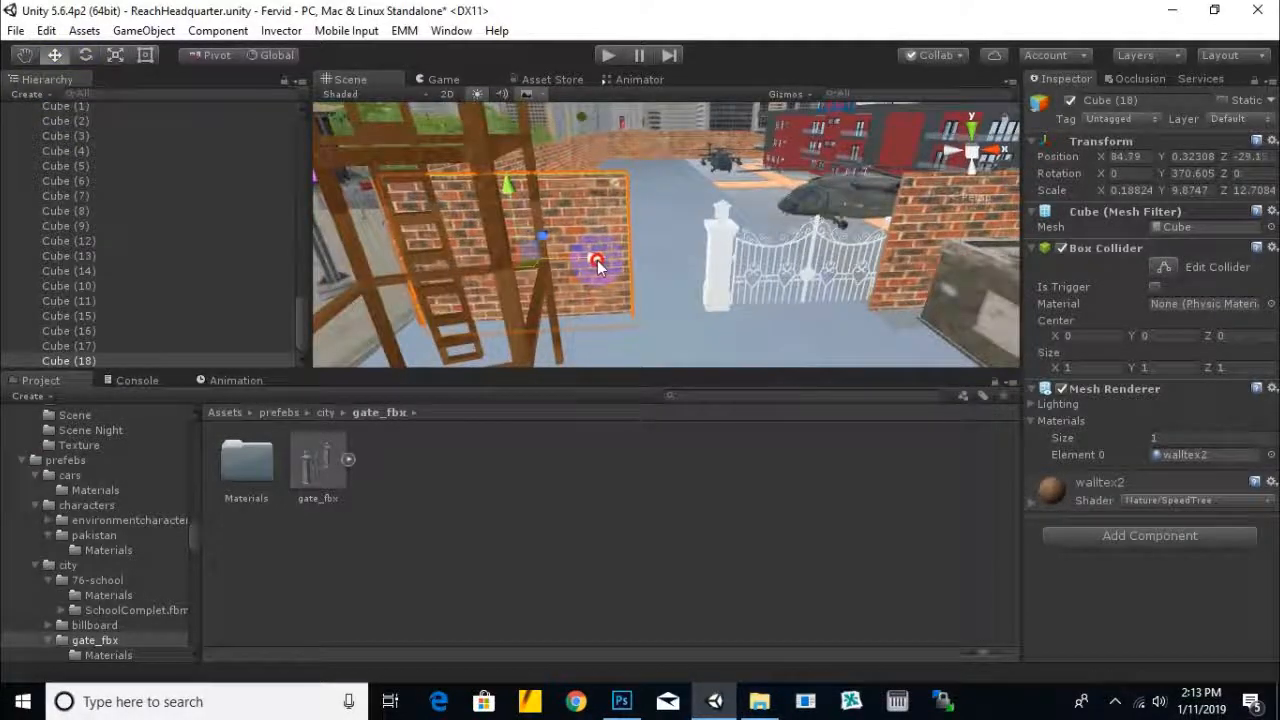
Reposition the gate in the wall opening at X 170.81, Y 3.81, Z about -107
{"action": "left_click", "coordinate": [712, 276]}
{"action": "left_click_drag", "start_coordinate": [713, 277], "coordinate": [813, 285]}
{"action": "left_click_drag", "start_coordinate": [760, 197], "coordinate": [761, 177]}
{"action": "scroll", "coordinate": [793, 233], "scroll_direction": "down", "scroll_amount": 2}
{"action": "right_click_drag", "start_coordinate": [793, 233], "coordinate": [674, 263]}
Scale the gate to 15.108 to fill the opening and move it to X 170.87, Y 4.7, Z about -108
{"action": "left_click", "coordinate": [115, 56]}
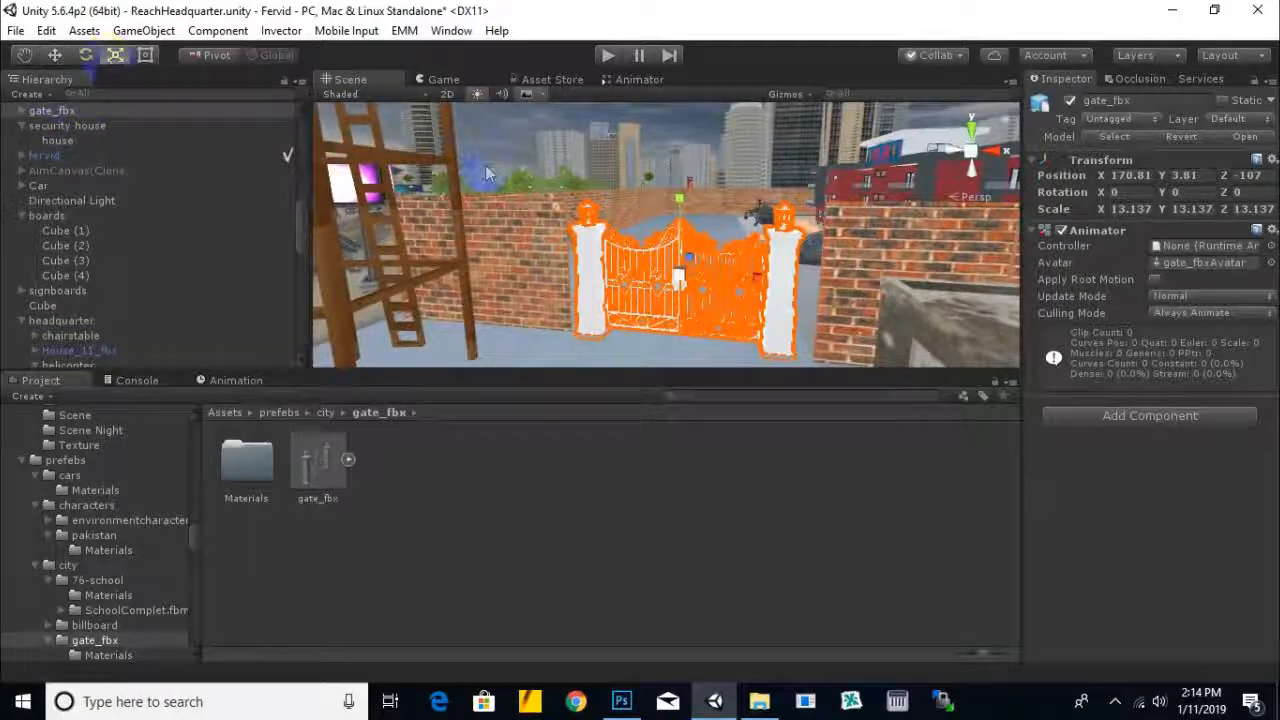
{"action": "left_click_drag", "start_coordinate": [690, 289], "coordinate": [687, 269]}
{"action": "left_click_drag", "start_coordinate": [643, 309], "coordinate": [406, 214], "text": "alt"}
{"action": "key", "text": "w"}
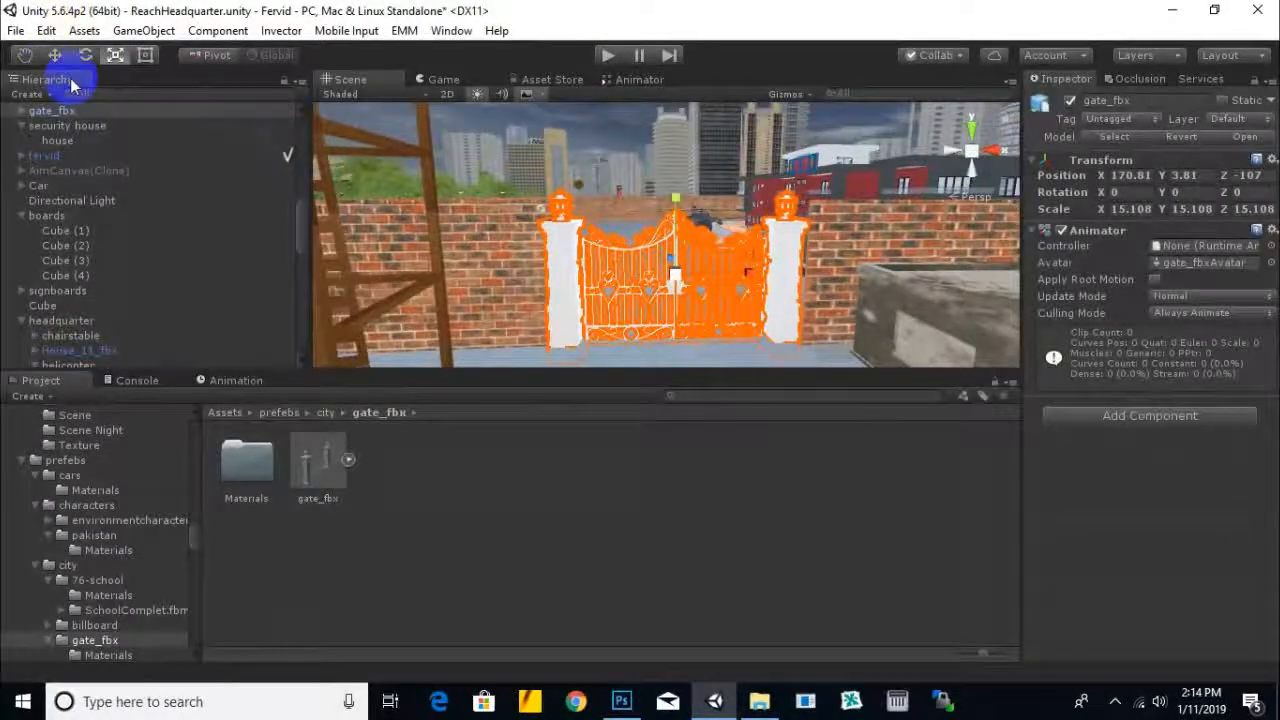
{"action": "mouse_move", "coordinate": [735, 266]}
{"action": "left_mouse_down"}
{"action": "mouse_move", "coordinate": [745, 277]}
{"action": "mouse_move", "coordinate": [471, 343]}
{"action": "mouse_move", "coordinate": [722, 262]}
{"action": "mouse_move", "coordinate": [1187, 289]}
{"action": "mouse_move", "coordinate": [691, 289]}
{"action": "mouse_move", "coordinate": [651, 277]}
{"action": "mouse_move", "coordinate": [914, 234]}
{"action": "mouse_move", "coordinate": [1090, 298]}
{"action": "mouse_move", "coordinate": [690, 178]}
{"action": "mouse_move", "coordinate": [671, 140]}
{"action": "left_mouse_up"}
{"action": "left_click_drag", "start_coordinate": [704, 200], "coordinate": [822, 348], "text": "alt"}
Open the textures folder inside the sprites assets
{"action": "left_click", "coordinate": [279, 412]}
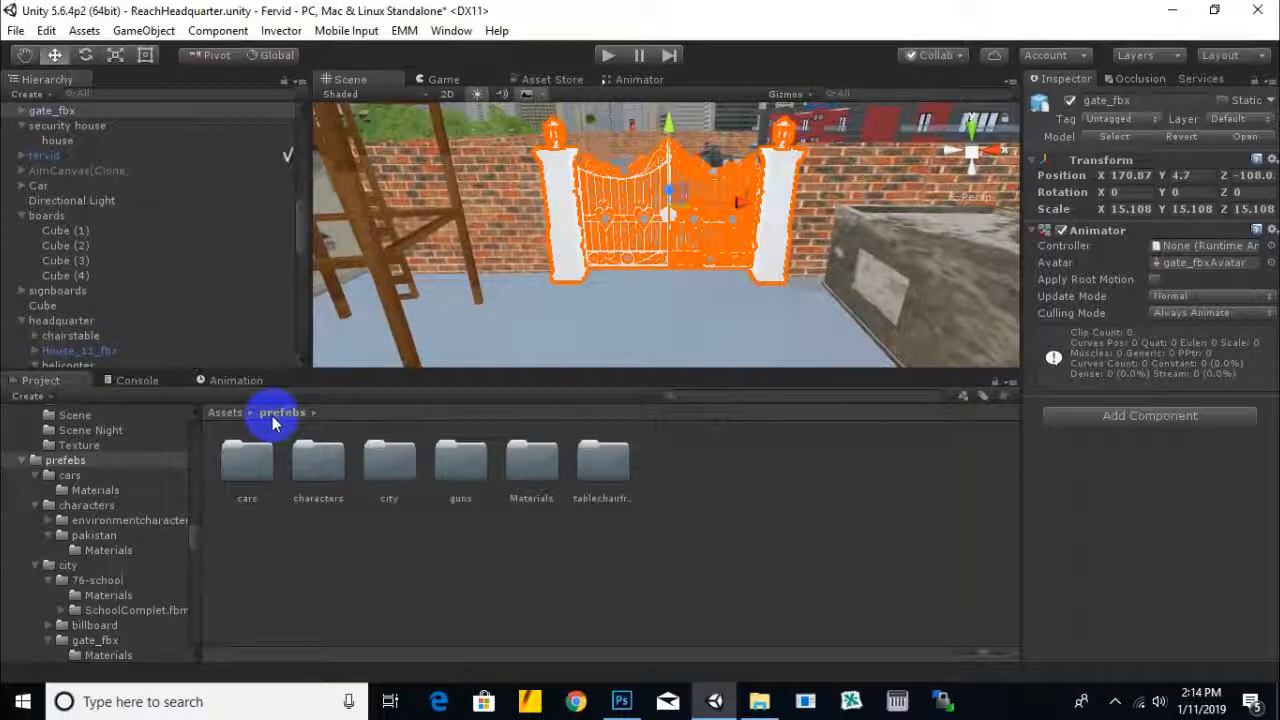
{"action": "left_click", "coordinate": [226, 412]}
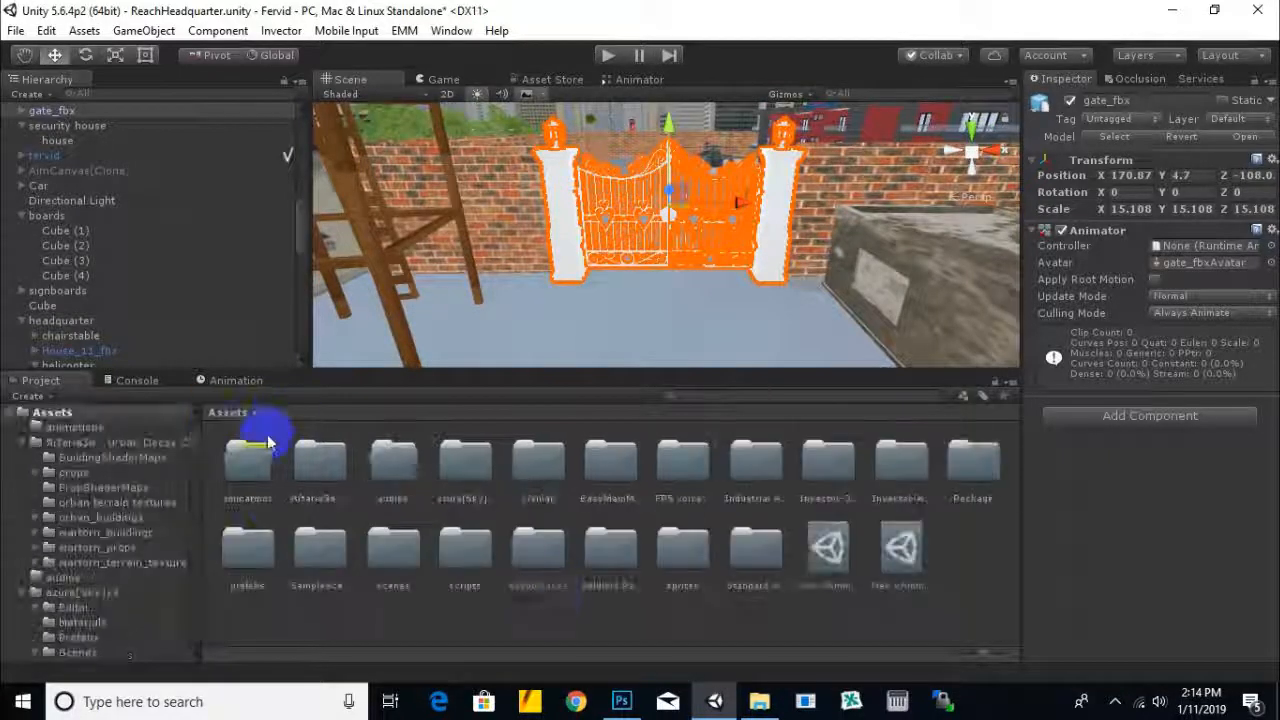
{"action": "double_click", "coordinate": [700, 552]}
{"action": "double_click", "coordinate": [745, 470]}
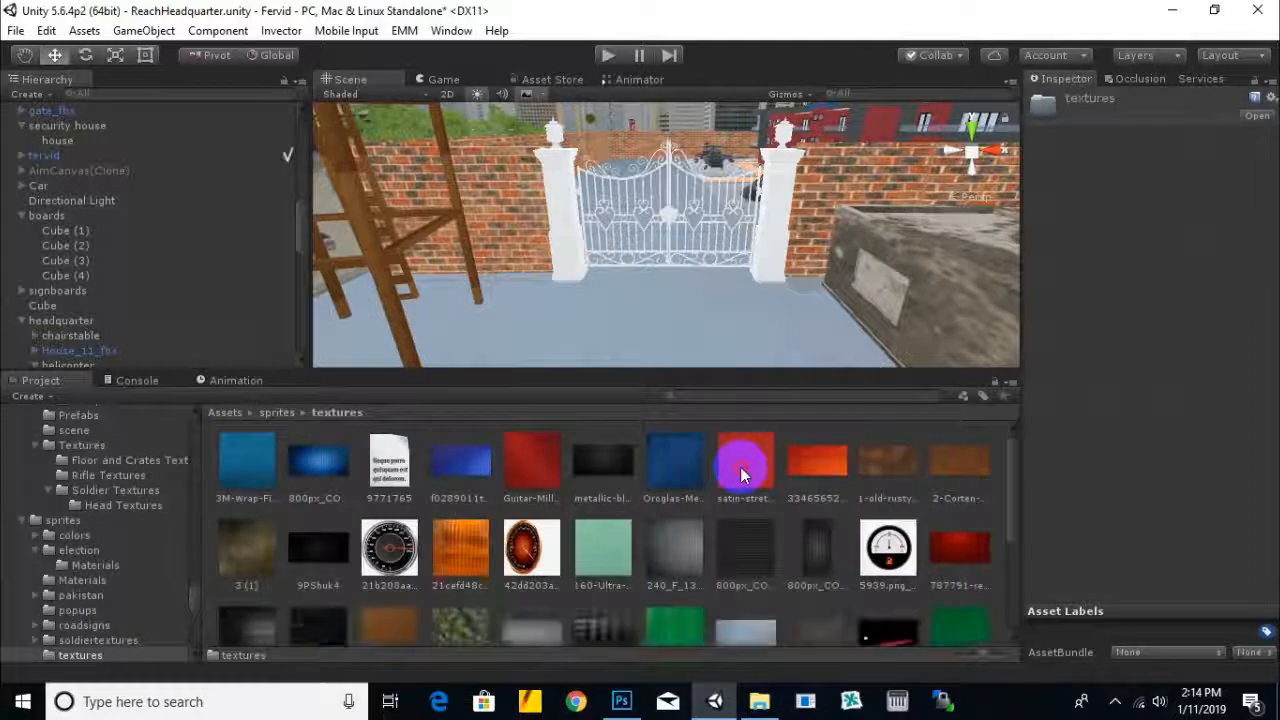
Try the orange 33465652 texture on the gate's right pillar and apply 1-old-rusty-texture to it
{"action": "scroll", "coordinate": [768, 200], "scroll_direction": "up", "scroll_amount": 4}
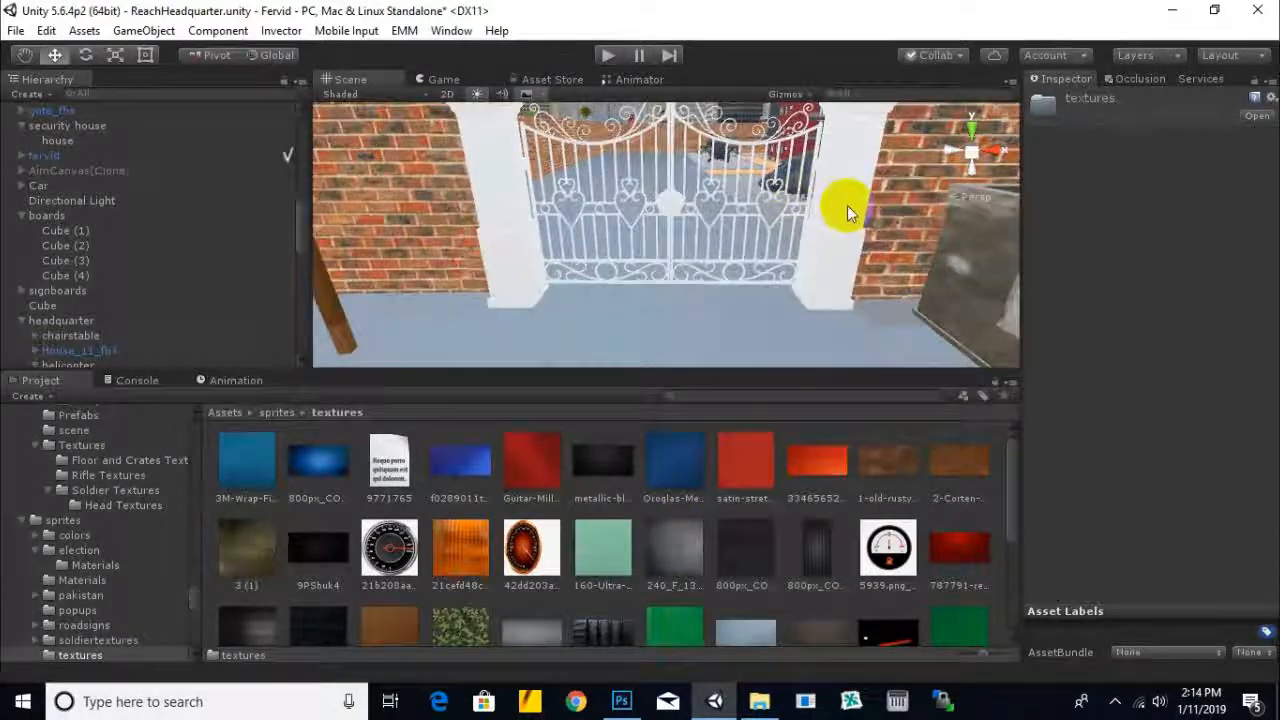
{"action": "middle_click_drag", "start_coordinate": [849, 212], "coordinate": [815, 216]}
{"action": "left_click", "coordinate": [815, 216]}
{"action": "left_click", "coordinate": [818, 240]}
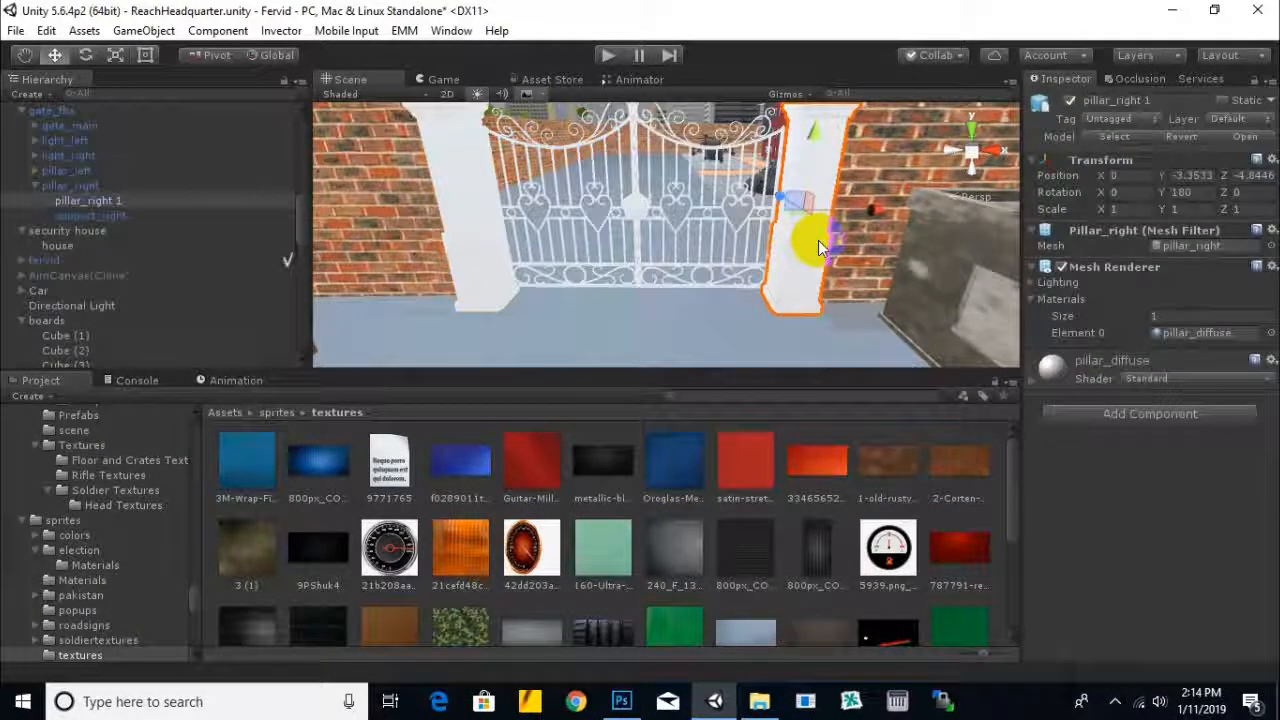
{"action": "left_click_drag", "start_coordinate": [817, 460], "coordinate": [822, 275]}
{"action": "left_click_drag", "start_coordinate": [885, 460], "coordinate": [815, 300]}
{"action": "middle_click_drag", "start_coordinate": [815, 300], "coordinate": [878, 362]}
Apply the dark 800px_CO texture and the red 787791 texture to the lamp on the gate's right pillar
{"action": "left_click", "coordinate": [816, 545]}
{"action": "left_click_drag", "start_coordinate": [818, 545], "coordinate": [852, 148]}
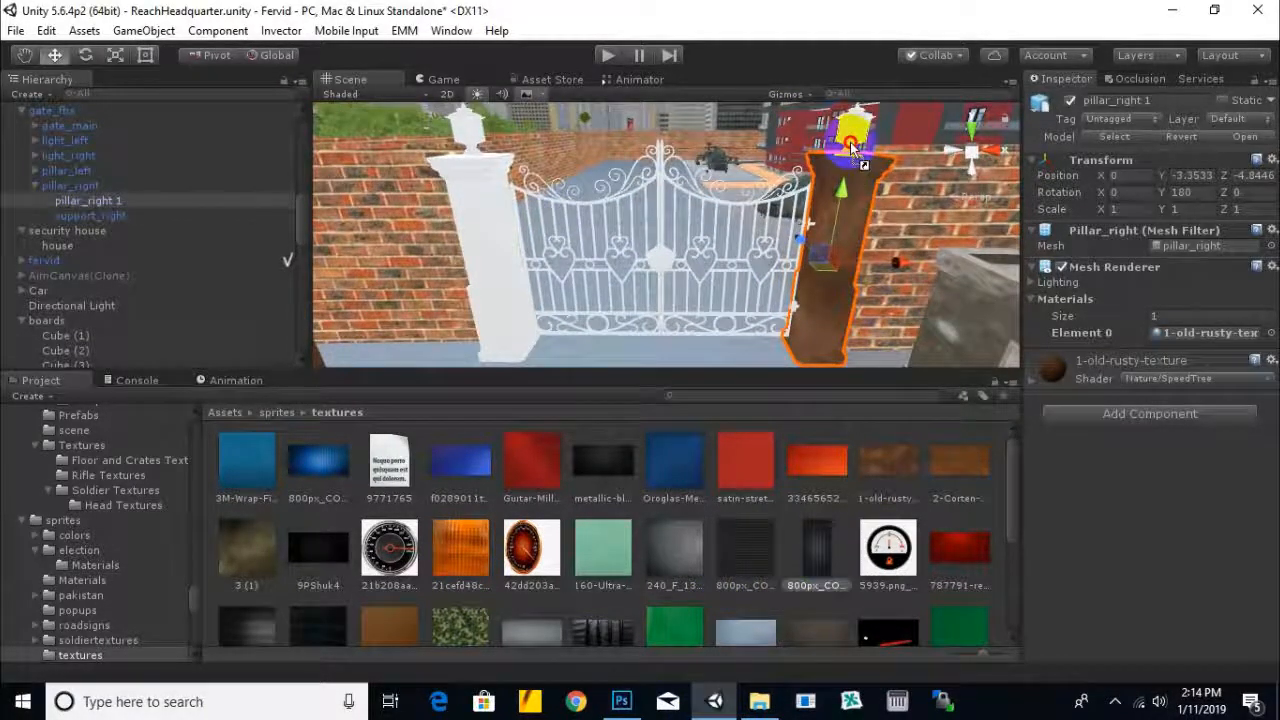
{"action": "middle_click_drag", "start_coordinate": [846, 180], "coordinate": [824, 243]}
{"action": "scroll", "coordinate": [828, 245], "scroll_direction": "up", "scroll_amount": 3}
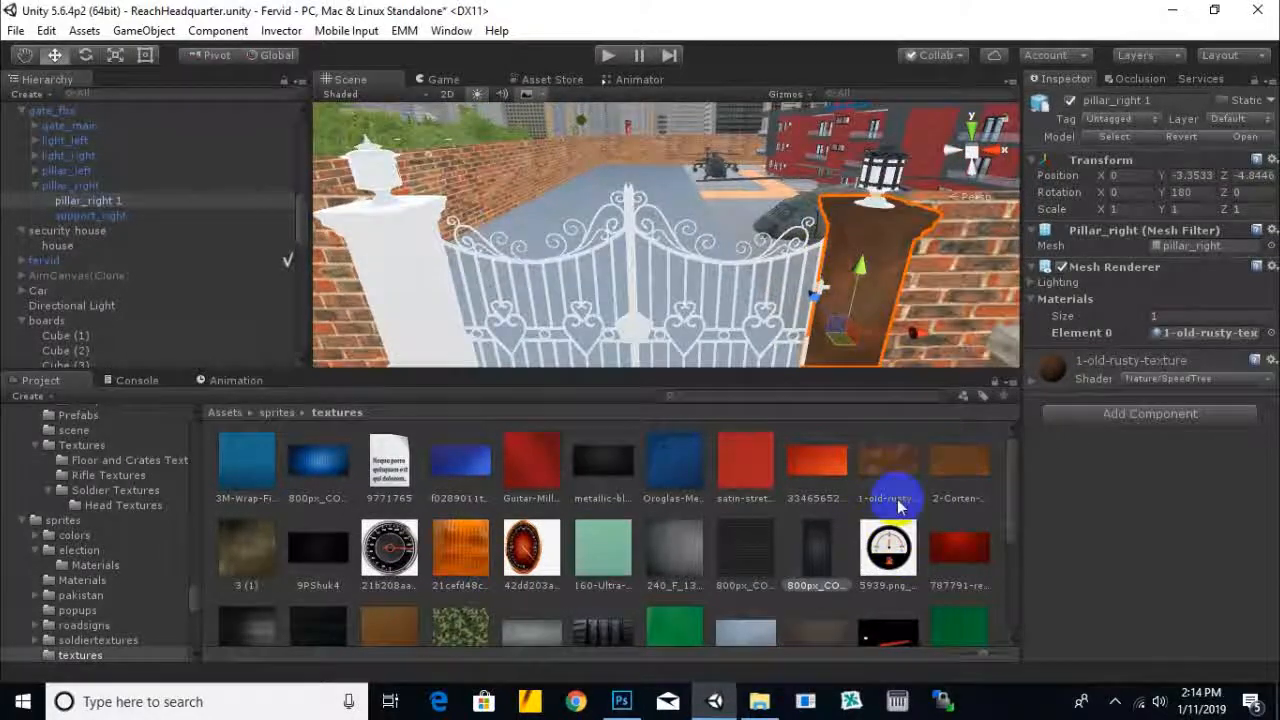
{"action": "left_click_drag", "start_coordinate": [958, 548], "coordinate": [882, 237]}
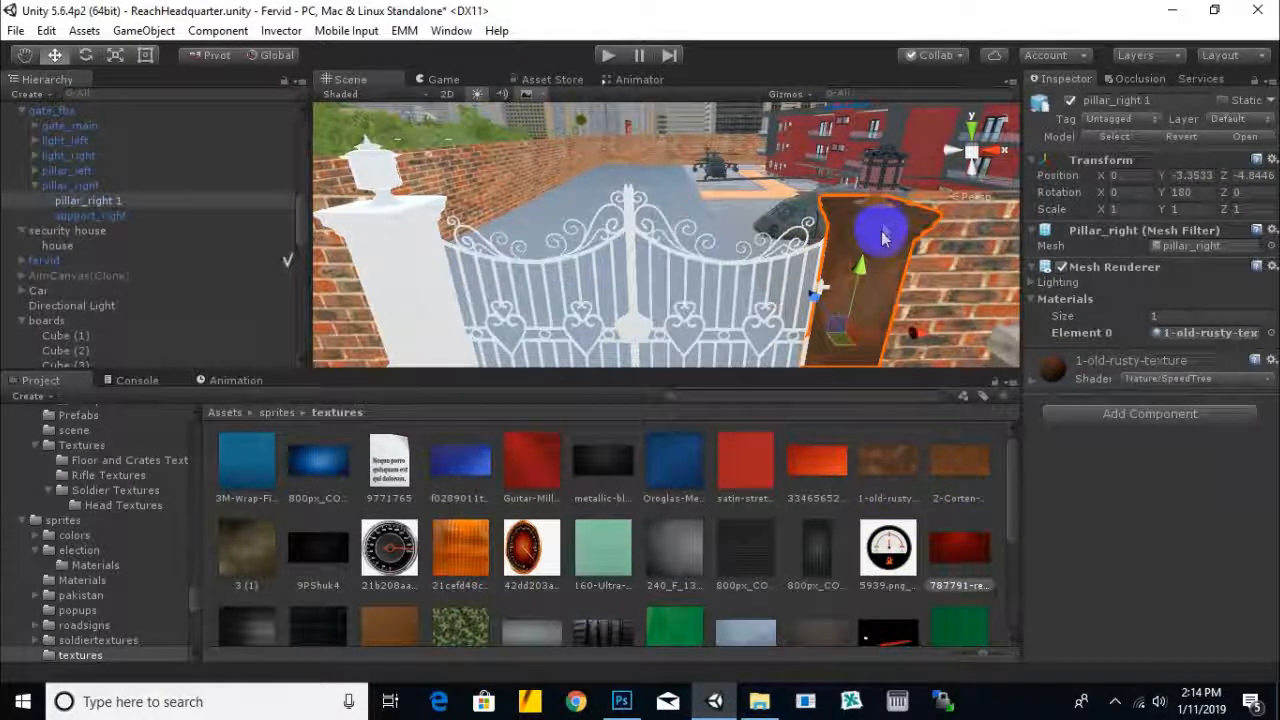
{"action": "middle_click_drag", "start_coordinate": [750, 244], "coordinate": [806, 209]}
Texture the lamp on the gate's left pillar with the red 787791 and dark 800px_CO textures
{"action": "left_click_drag", "start_coordinate": [965, 551], "coordinate": [562, 238]}
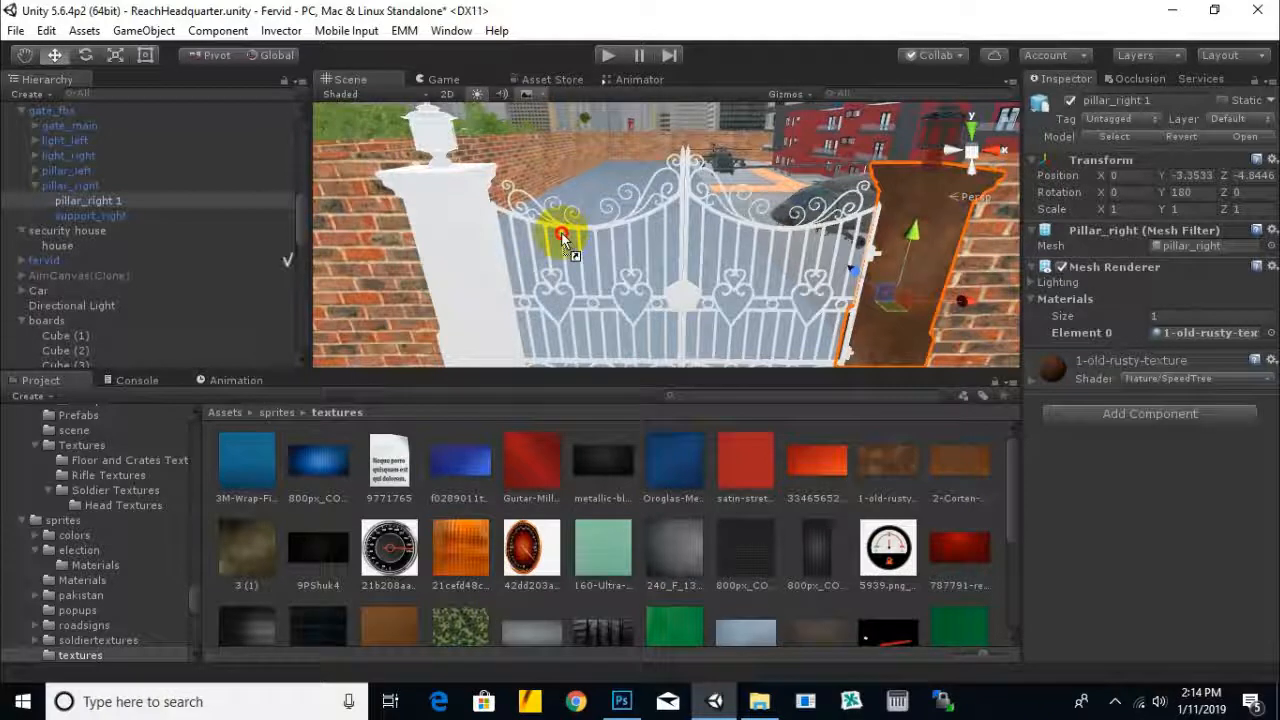
{"action": "left_click_drag", "start_coordinate": [455, 180], "coordinate": [452, 178]}
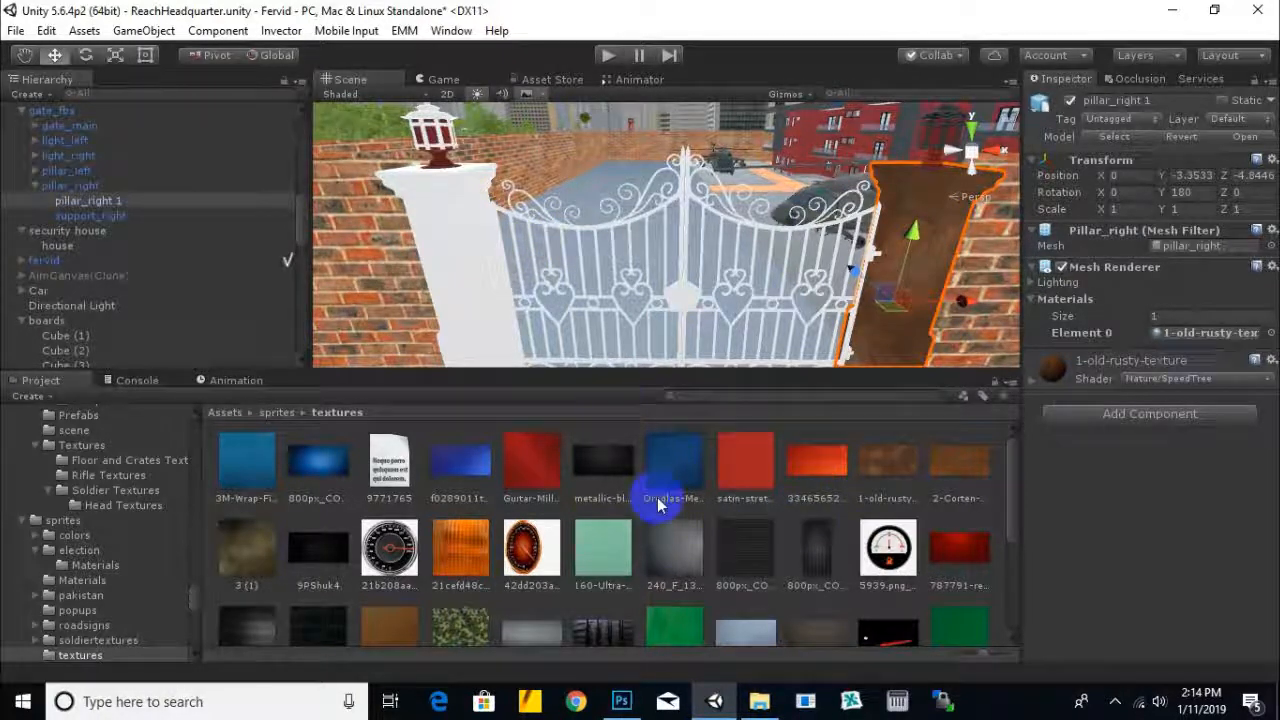
{"action": "left_click_drag", "start_coordinate": [815, 550], "coordinate": [415, 200]}
{"action": "left_click_drag", "start_coordinate": [440, 133], "coordinate": [466, 170]}
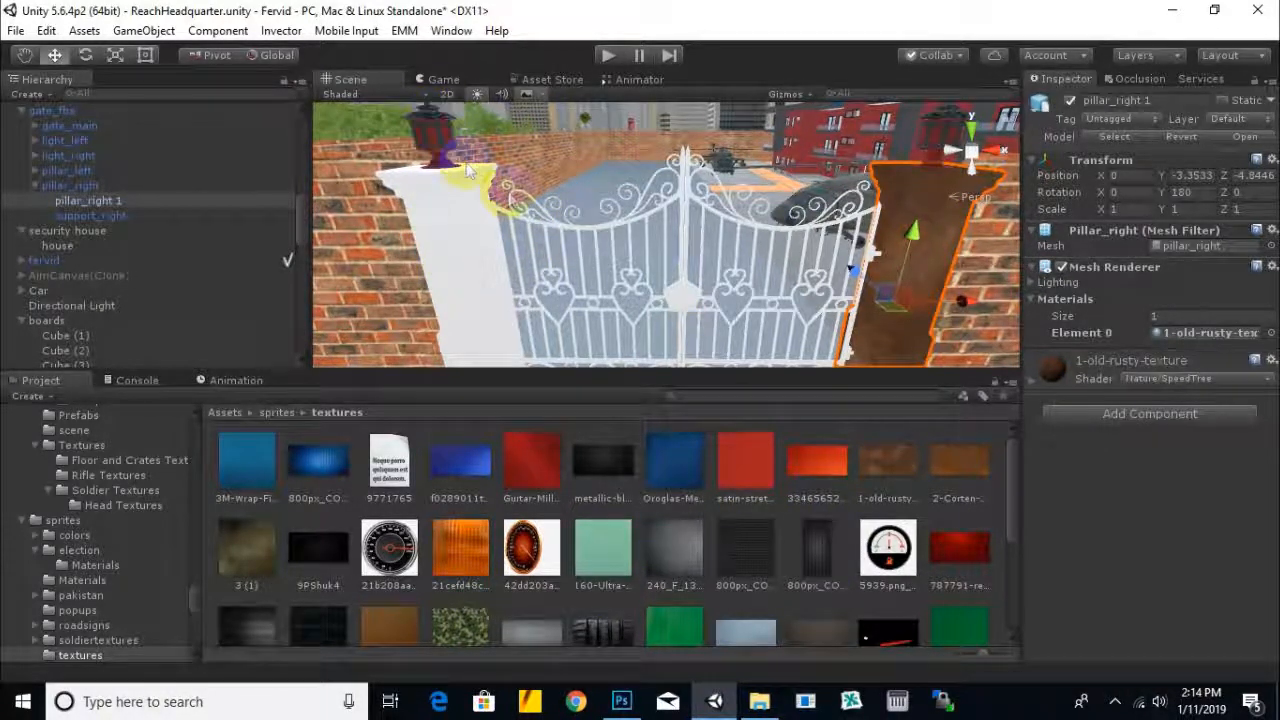
Try the brown 2-Corten texture on the gate's left and right pillars
{"action": "middle_click_drag", "start_coordinate": [658, 285], "coordinate": [685, 231]}
{"action": "left_click_drag", "start_coordinate": [960, 467], "coordinate": [502, 296]}
{"action": "middle_click_drag", "start_coordinate": [713, 265], "coordinate": [735, 338]}
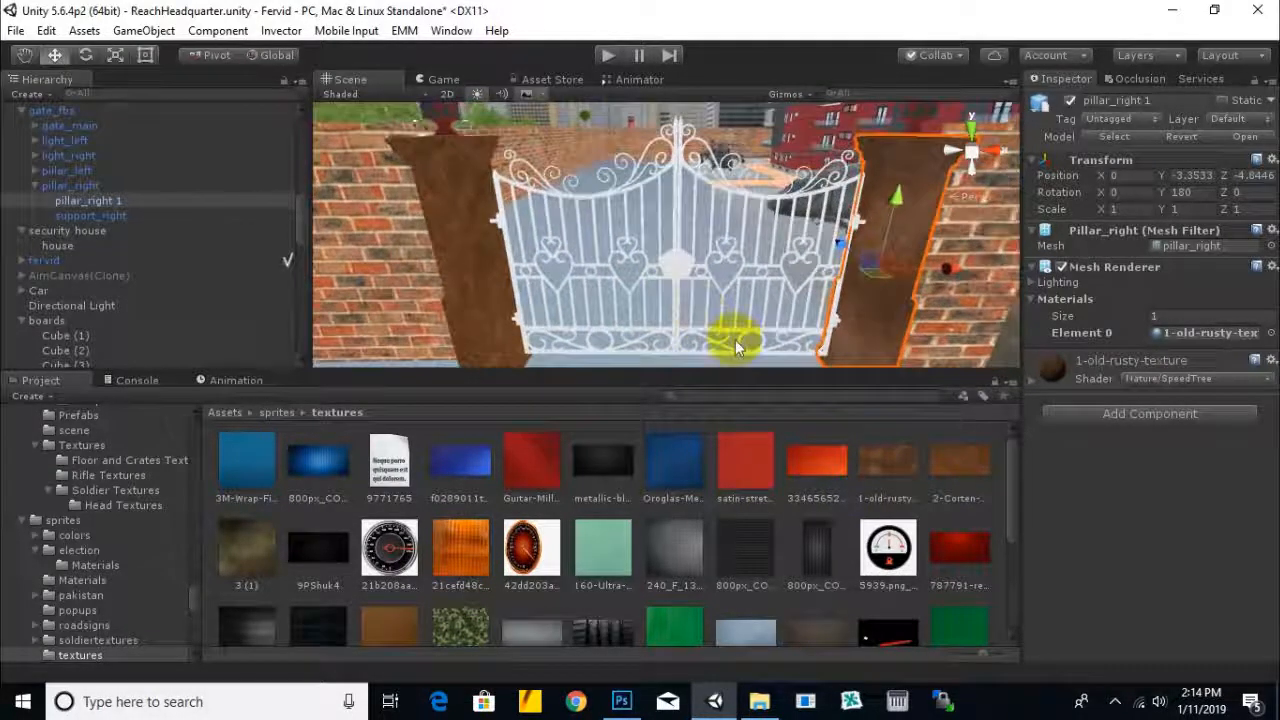
{"action": "left_click_drag", "start_coordinate": [955, 463], "coordinate": [878, 300]}
Try the blue Oroglas-Me texture on the right leaf of the gate
{"action": "right_click_drag", "start_coordinate": [723, 277], "coordinate": [650, 305]}
{"action": "left_click_drag", "start_coordinate": [650, 305], "coordinate": [710, 306], "text": "alt"}
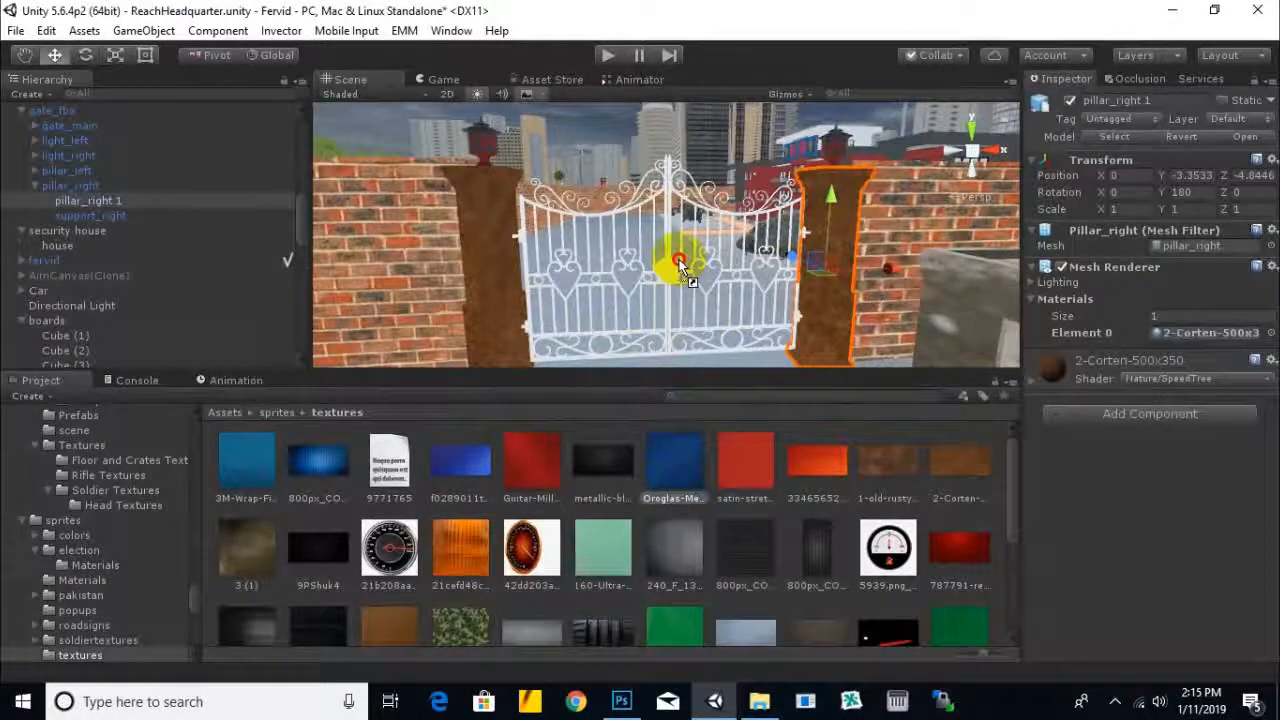
{"action": "left_click_drag", "start_coordinate": [679, 259], "coordinate": [672, 273]}
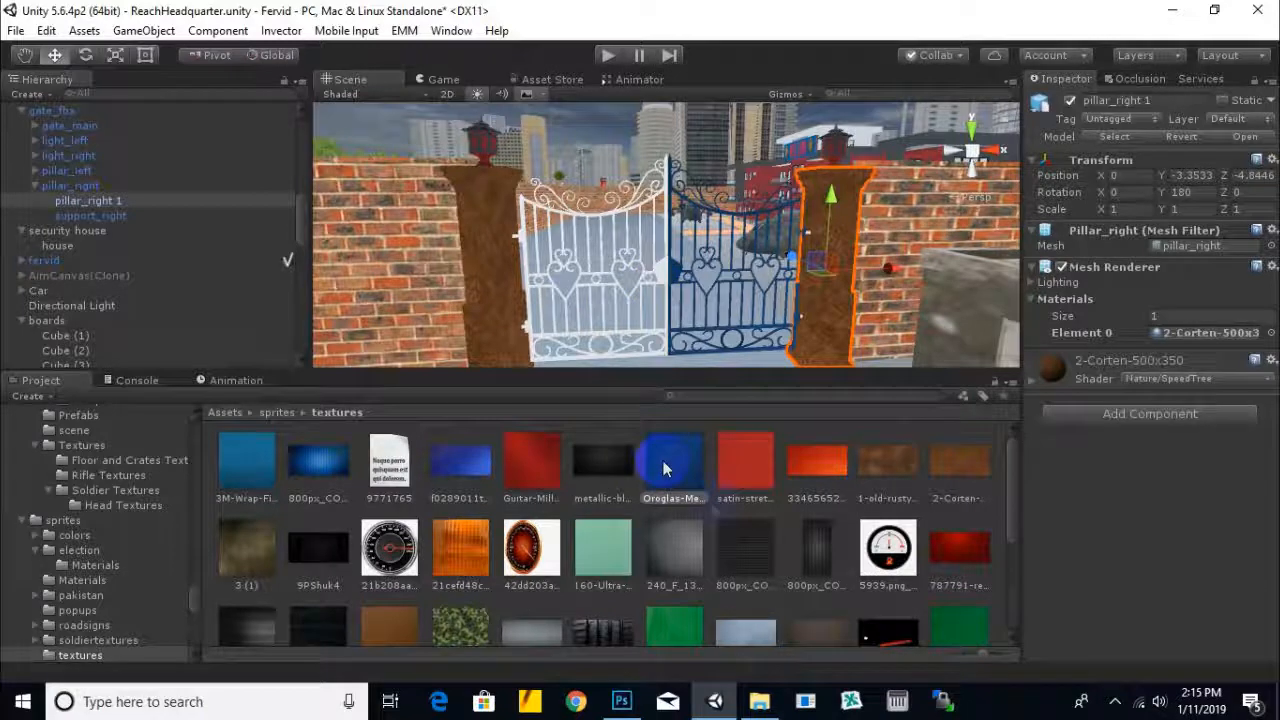
Try a green texture on both leaves of the entrance gate
{"action": "scroll", "coordinate": [993, 626], "scroll_direction": "down", "scroll_amount": 2}
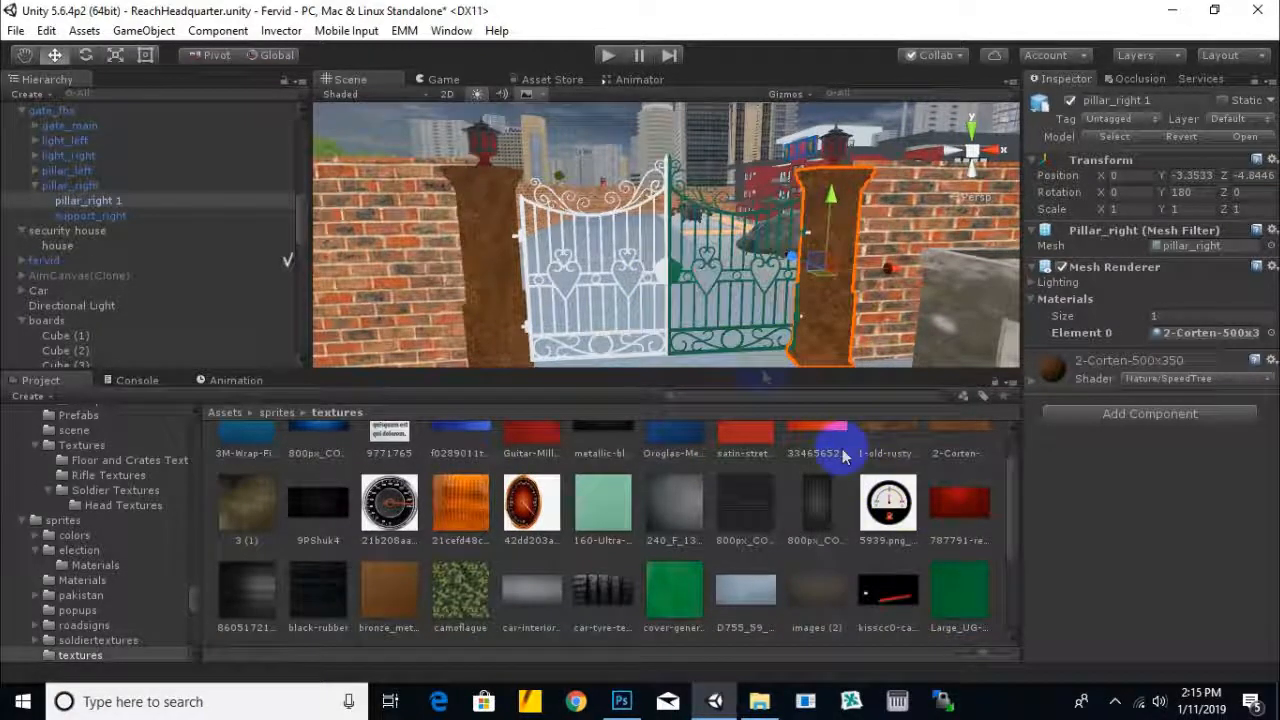
{"action": "left_click_drag", "start_coordinate": [955, 590], "coordinate": [683, 320]}
{"action": "left_click_drag", "start_coordinate": [661, 274], "coordinate": [662, 276]}
{"action": "left_click_drag", "start_coordinate": [702, 302], "coordinate": [796, 288], "text": "alt"}
{"action": "scroll", "coordinate": [603, 271], "scroll_direction": "up", "scroll_amount": 6}
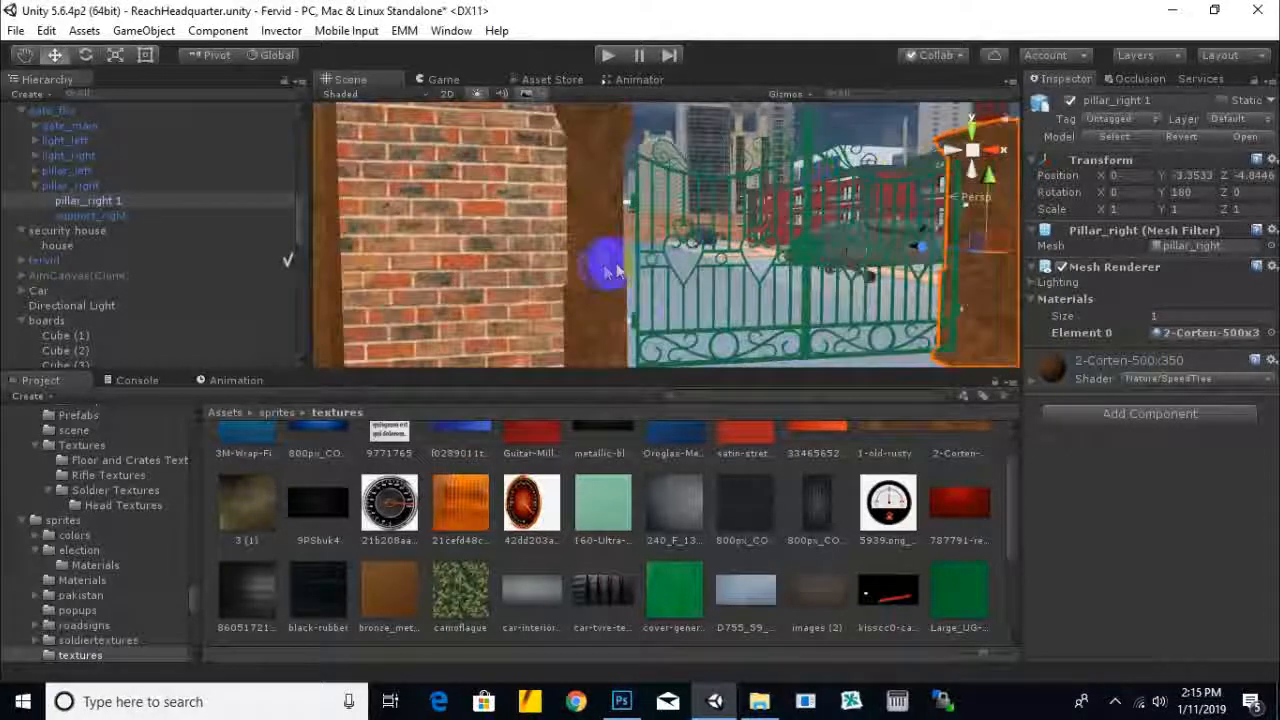
{"action": "middle_click_drag", "start_coordinate": [609, 269], "coordinate": [635, 264]}
{"action": "left_click_drag", "start_coordinate": [687, 382], "coordinate": [823, 334]}
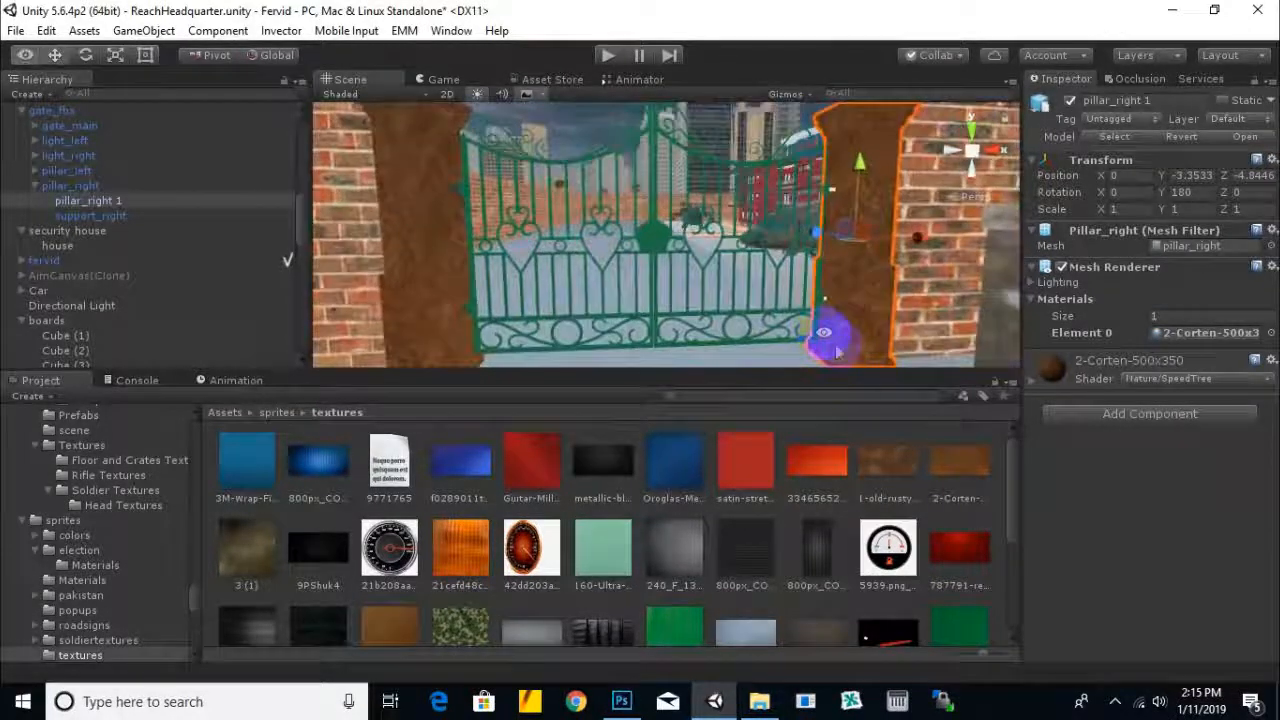
Apply the metallic-black background texture to the gate's right and left pillars
{"action": "left_click_drag", "start_coordinate": [580, 457], "coordinate": [512, 313]}
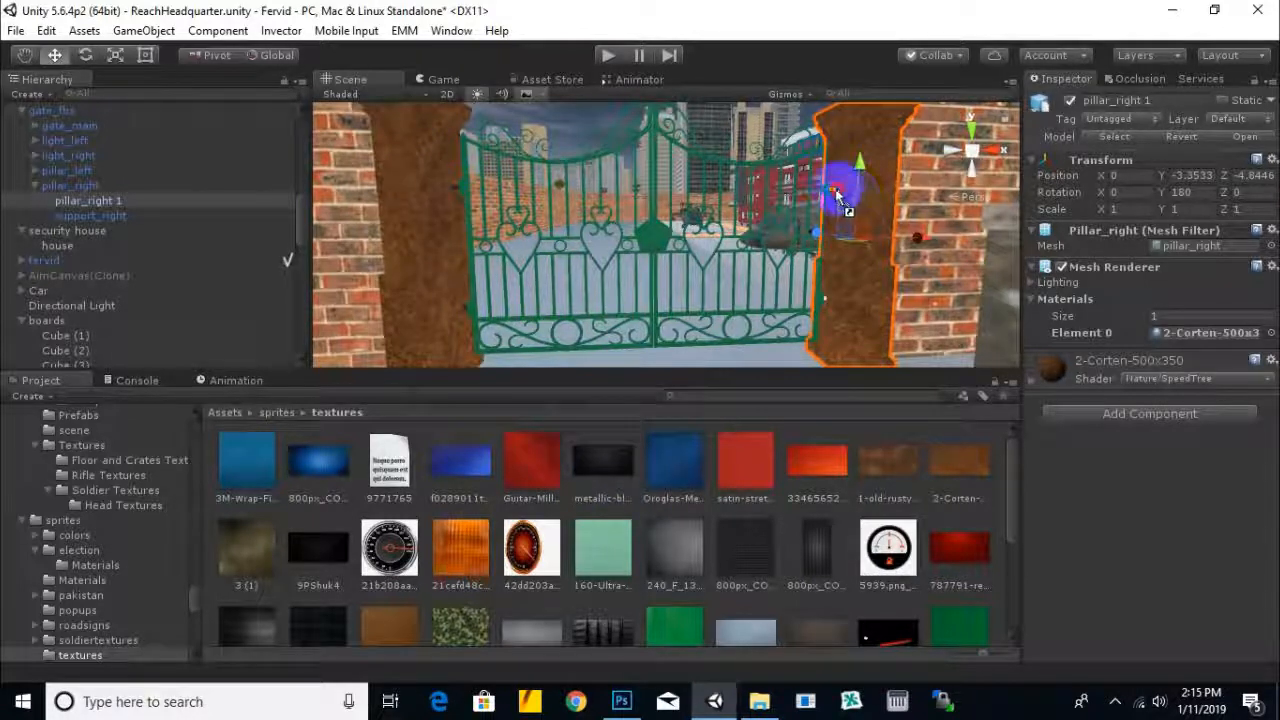
{"action": "left_click_drag", "start_coordinate": [835, 195], "coordinate": [838, 222]}
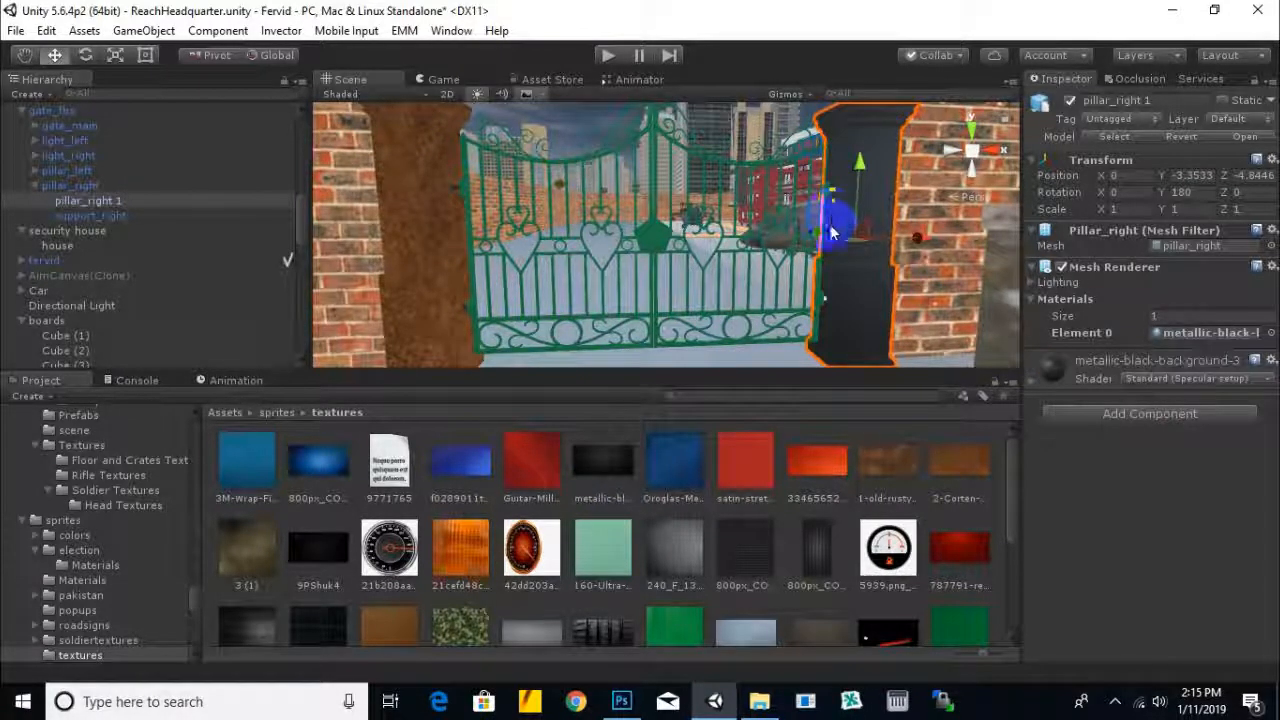
{"action": "scroll", "coordinate": [798, 275], "scroll_direction": "down", "scroll_amount": 7}
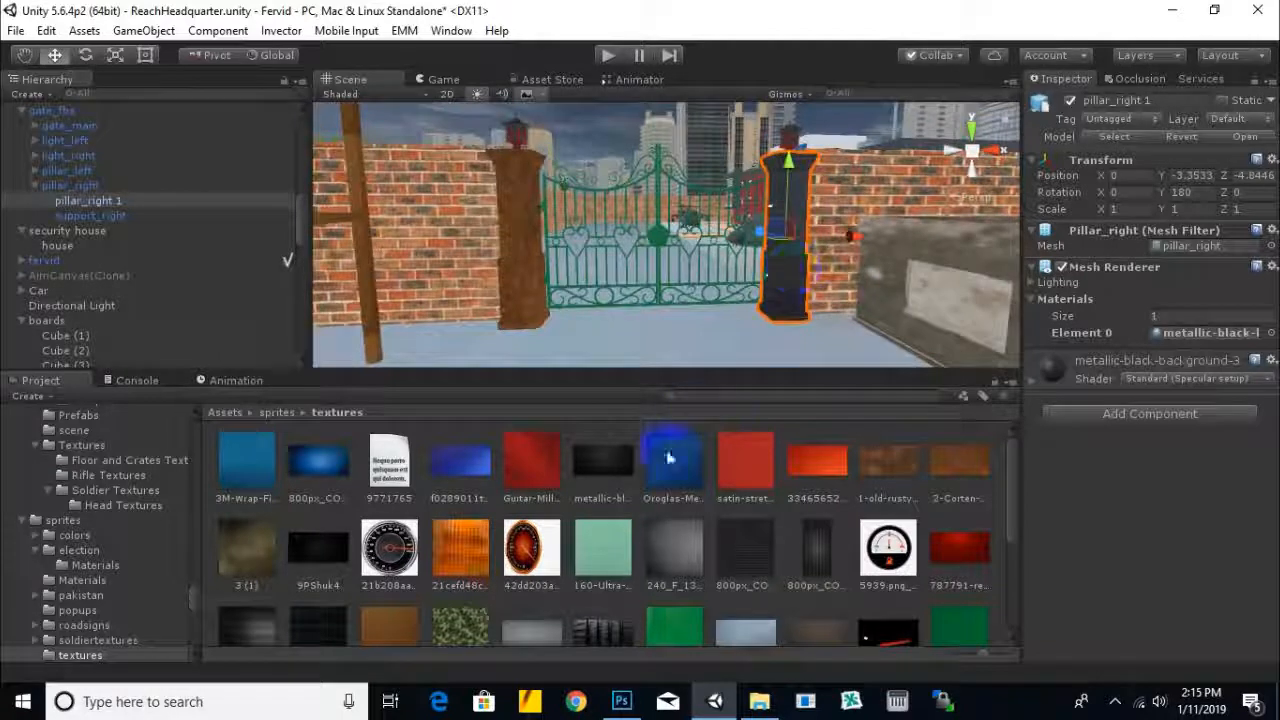
{"action": "left_click_drag", "start_coordinate": [615, 470], "coordinate": [533, 297]}
{"action": "scroll", "coordinate": [533, 297], "scroll_direction": "up", "scroll_amount": 5}
{"action": "scroll", "coordinate": [533, 297], "scroll_direction": "down", "scroll_amount": 4}
{"action": "middle_click_drag", "start_coordinate": [737, 303], "coordinate": [760, 286]}
{"action": "scroll", "coordinate": [671, 309], "scroll_direction": "up", "scroll_amount": 5}
{"action": "scroll", "coordinate": [659, 338], "scroll_direction": "down", "scroll_amount": 2}
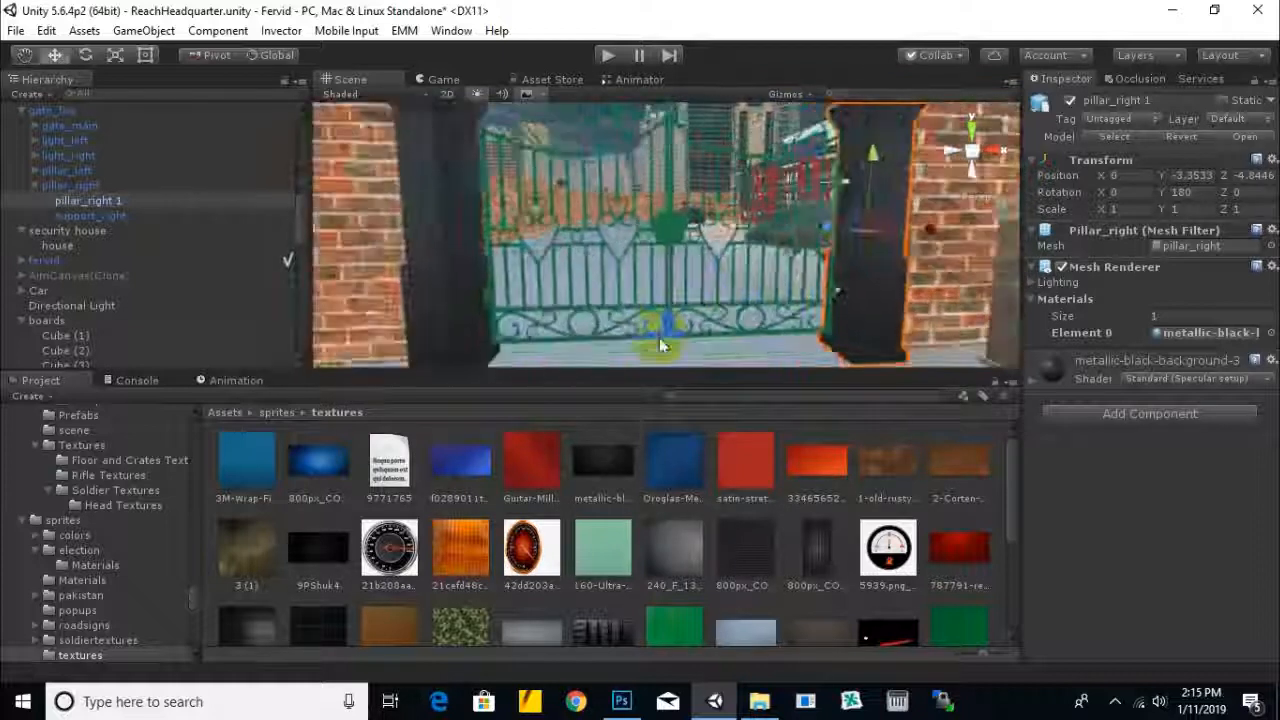
Apply the metallic-black background texture to both leaves of the entrance gate
{"action": "left_click_drag", "start_coordinate": [603, 464], "coordinate": [677, 240]}
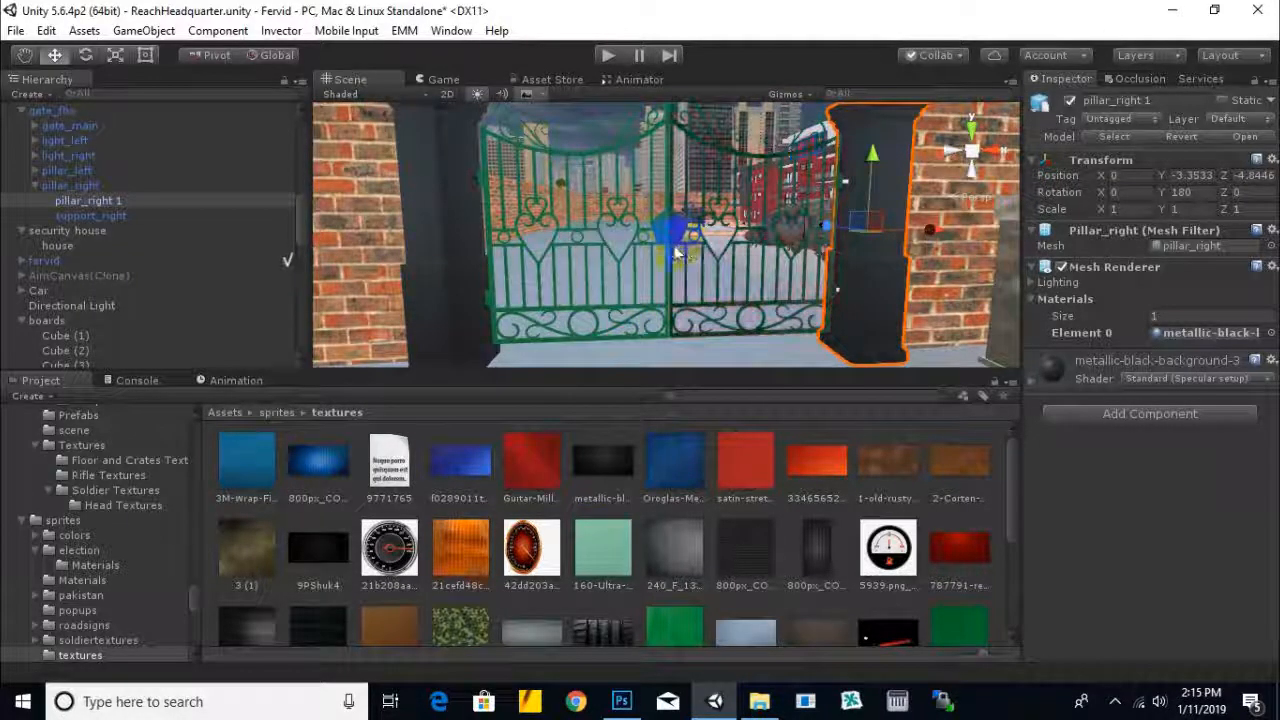
{"action": "scroll", "coordinate": [672, 272], "scroll_direction": "down", "scroll_amount": 4}
{"action": "left_click_drag", "start_coordinate": [608, 461], "coordinate": [611, 460]}
{"action": "left_click_drag", "start_coordinate": [676, 252], "coordinate": [676, 255]}
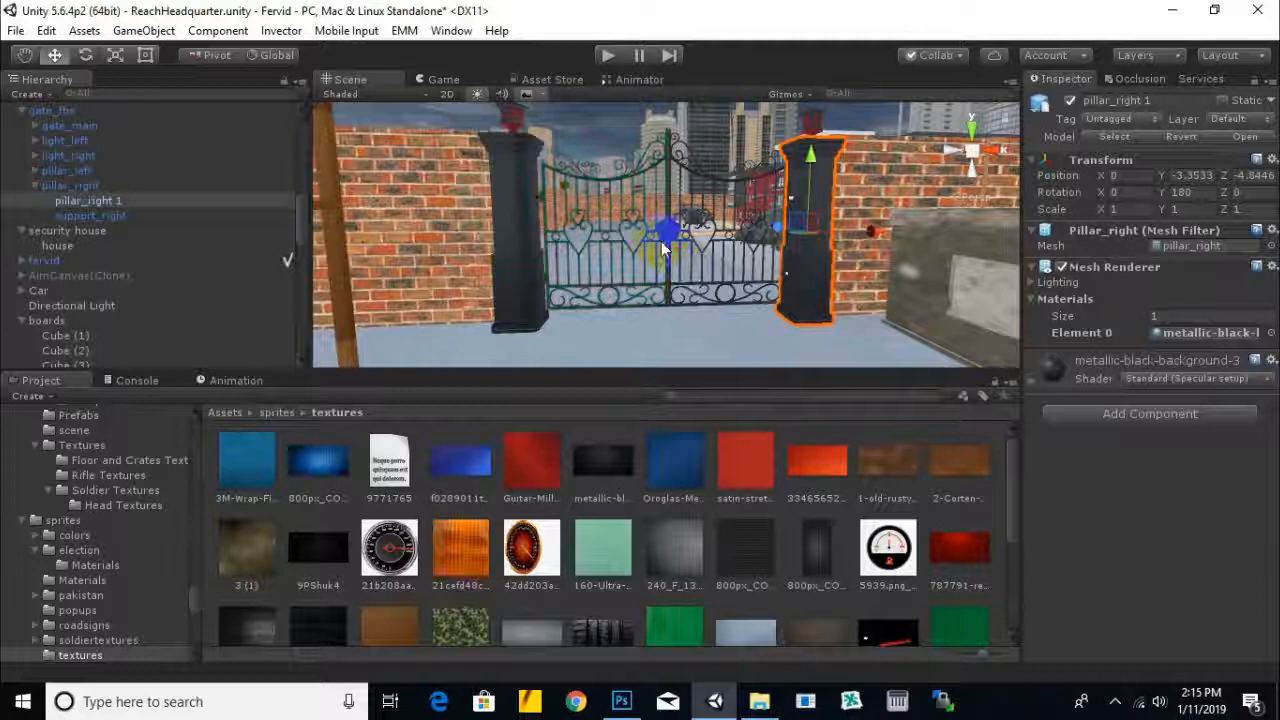
{"action": "scroll", "coordinate": [663, 276], "scroll_direction": "down", "scroll_amount": 3}
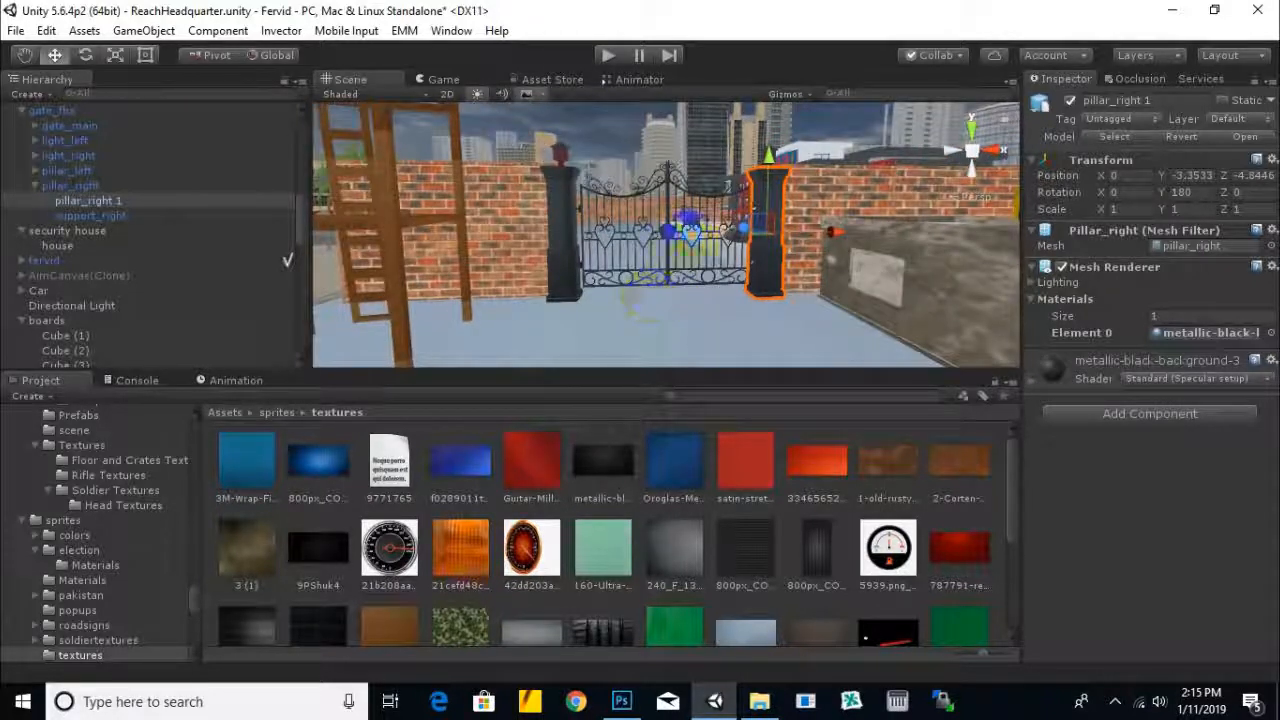
Duplicate the RED ZERO sign and move the copy in front of the entrance gate, to about Y 6.6, Z -48.7
{"action": "left_click_drag", "start_coordinate": [690, 232], "coordinate": [626, 247], "text": "alt"}
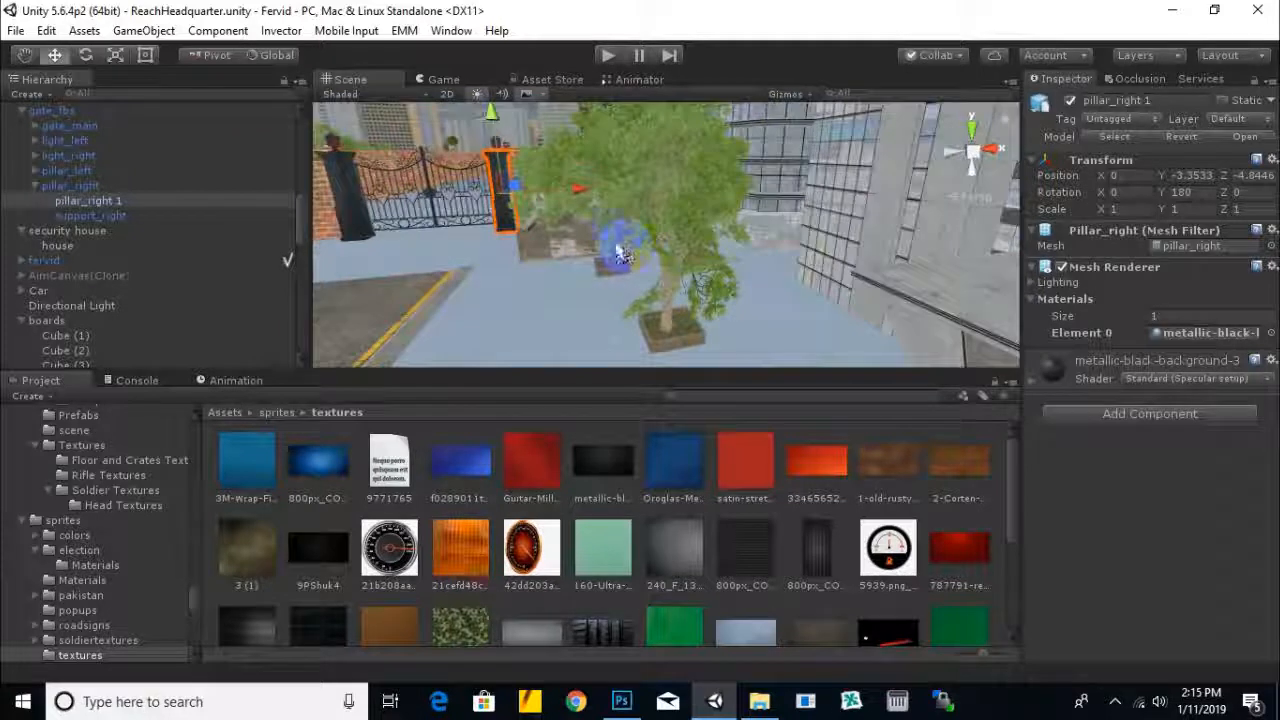
{"action": "left_click_drag", "start_coordinate": [440, 248], "coordinate": [495, 238], "text": "alt"}
{"action": "left_click", "coordinate": [585, 279]}
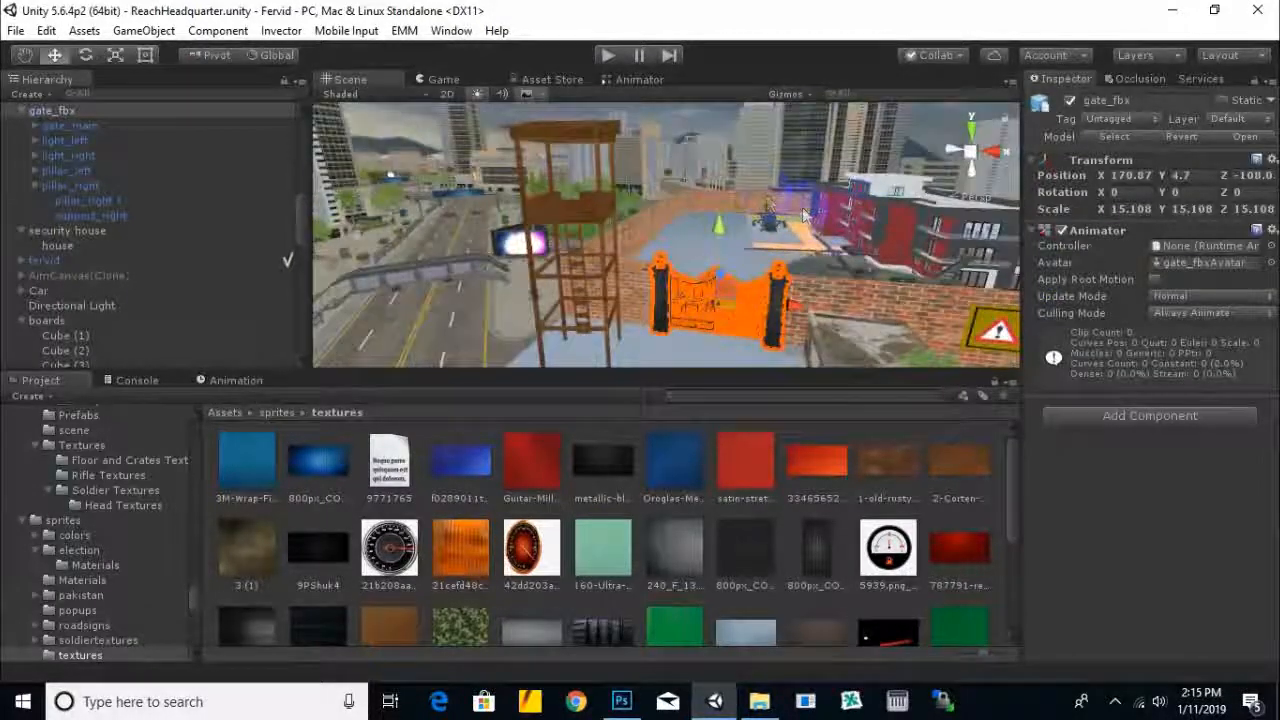
{"action": "left_click", "coordinate": [860, 195]}
{"action": "key", "text": "ctrl+d"}
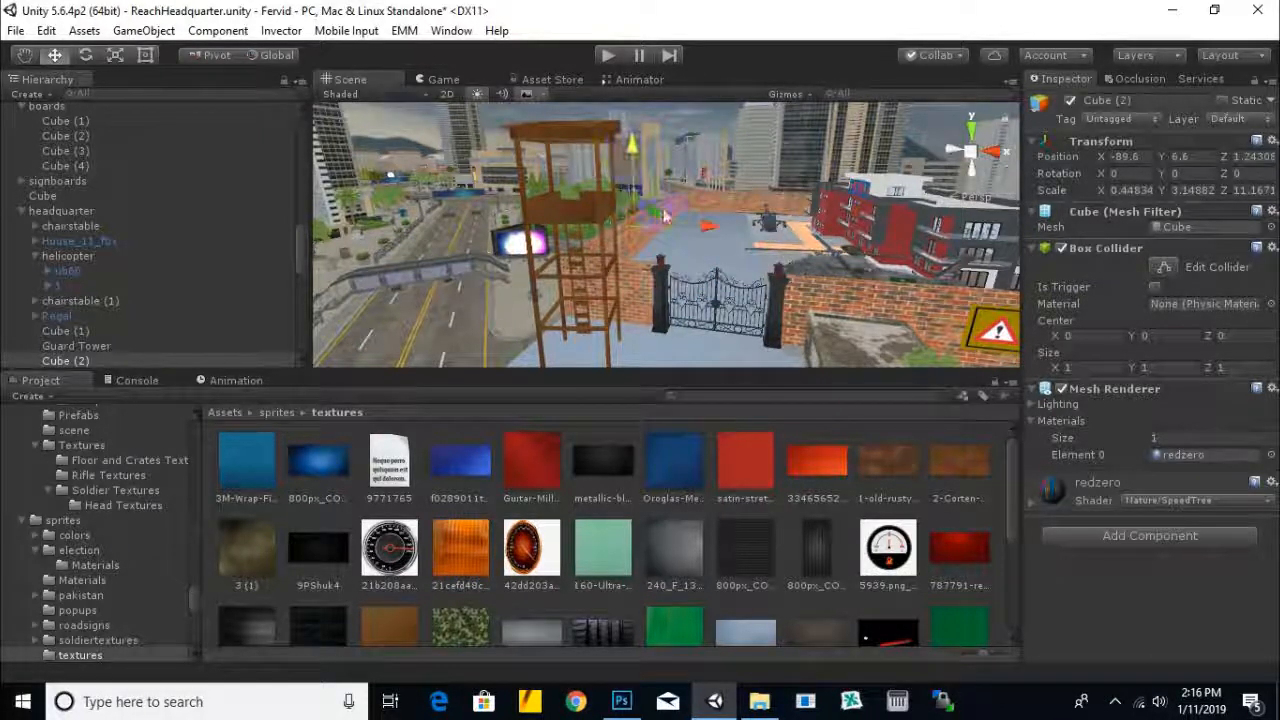
{"action": "left_click_drag", "start_coordinate": [573, 318], "coordinate": [670, 352]}
{"action": "middle_click_drag", "start_coordinate": [670, 352], "coordinate": [633, 266]}
{"action": "left_click_drag", "start_coordinate": [642, 262], "coordinate": [663, 275]}
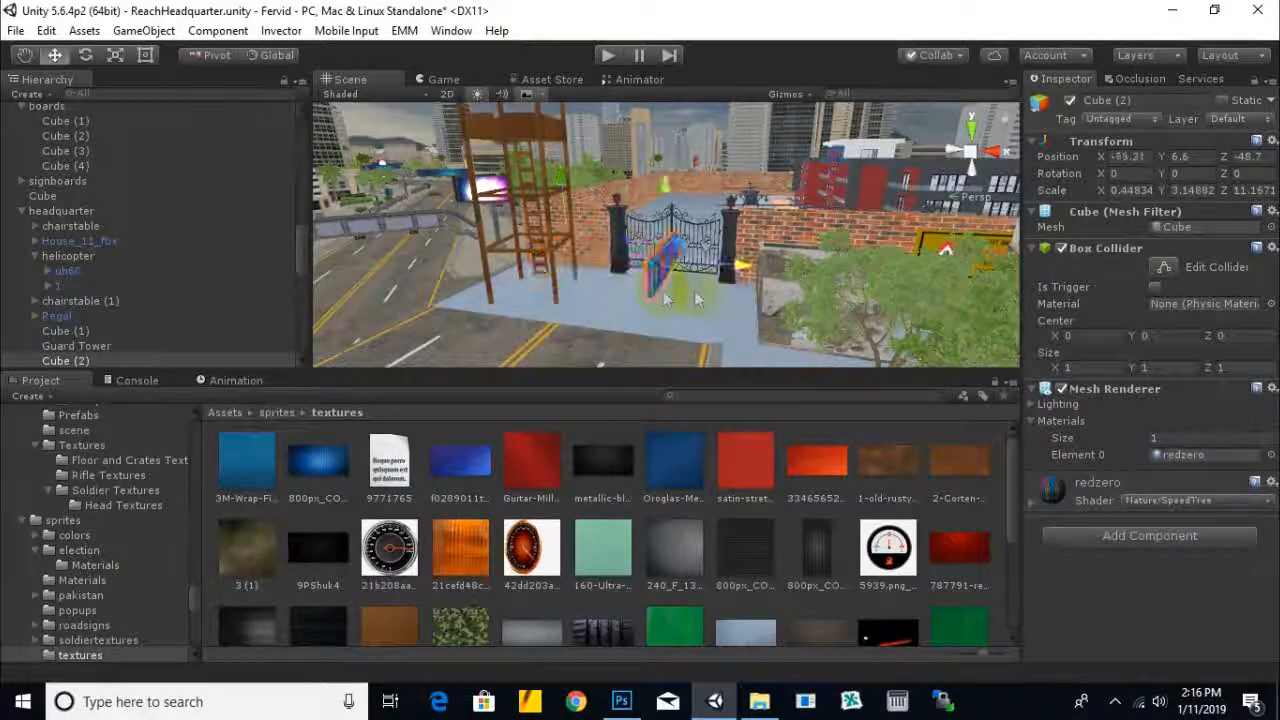
Rotate the copied RED ZERO sign to Y -90.114 so it faces the road and raise it above the gate to Y 11.95
{"action": "left_click", "coordinate": [86, 56]}
{"action": "key", "text": "f"}
{"action": "left_click_drag", "start_coordinate": [988, 263], "coordinate": [993, 268]}
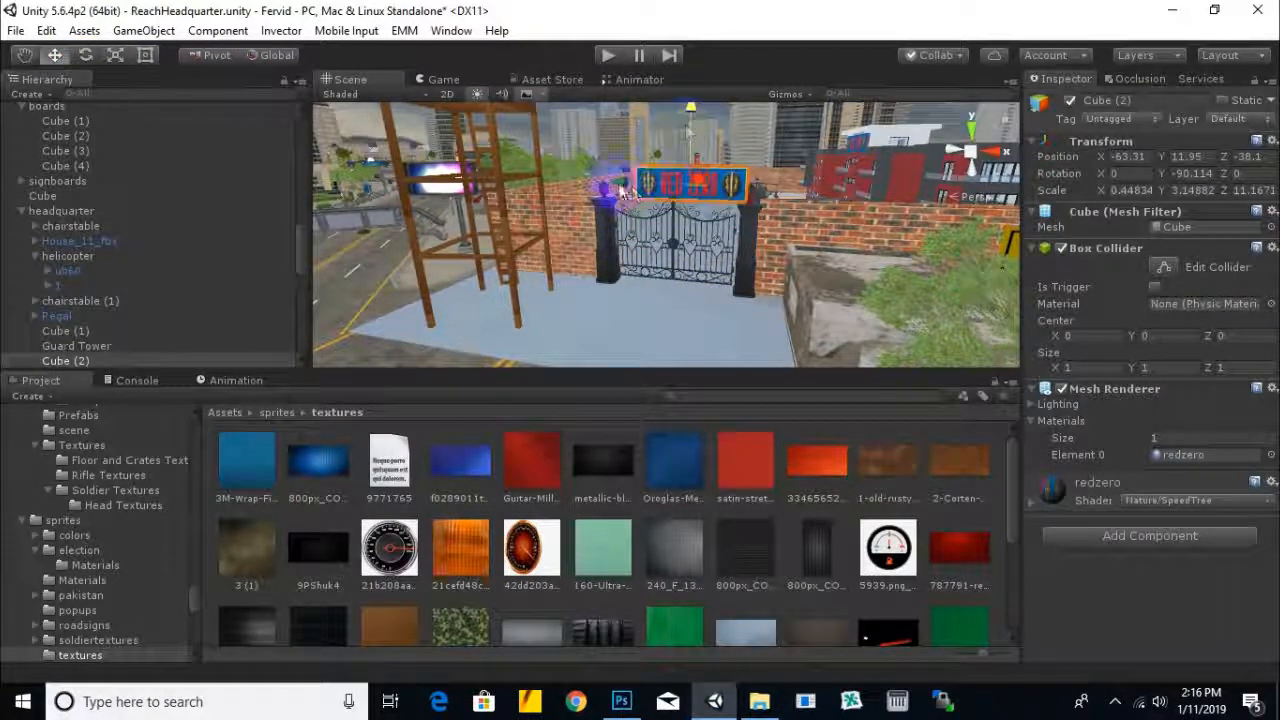
Position the RED ZERO sign on the brick wall beside the gate at X -48.76, Y 12.34, Z -41.36
{"action": "left_click_drag", "start_coordinate": [760, 218], "coordinate": [755, 218]}
{"action": "middle_click_drag", "start_coordinate": [757, 218], "coordinate": [671, 231]}
{"action": "scroll", "coordinate": [711, 240], "scroll_direction": "up", "scroll_amount": 3}
{"action": "left_click_drag", "start_coordinate": [711, 240], "coordinate": [527, 300], "text": "alt"}
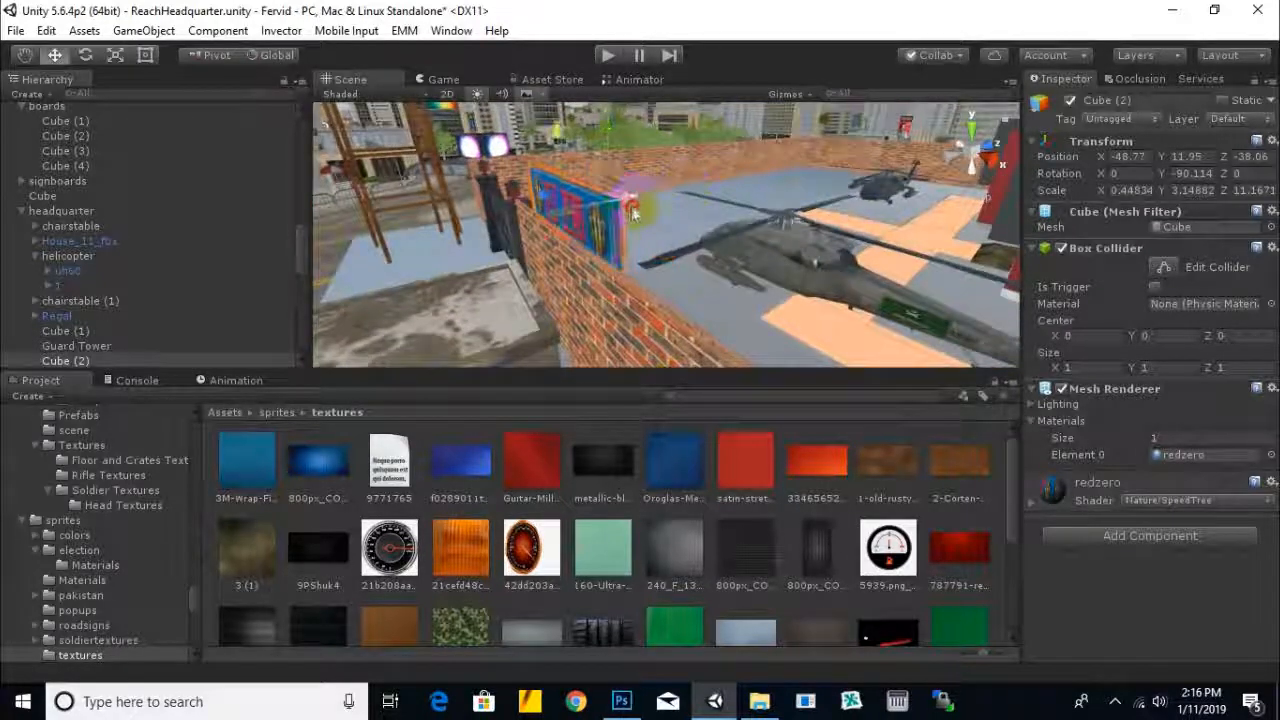
{"action": "left_click_drag", "start_coordinate": [623, 215], "coordinate": [769, 266]}
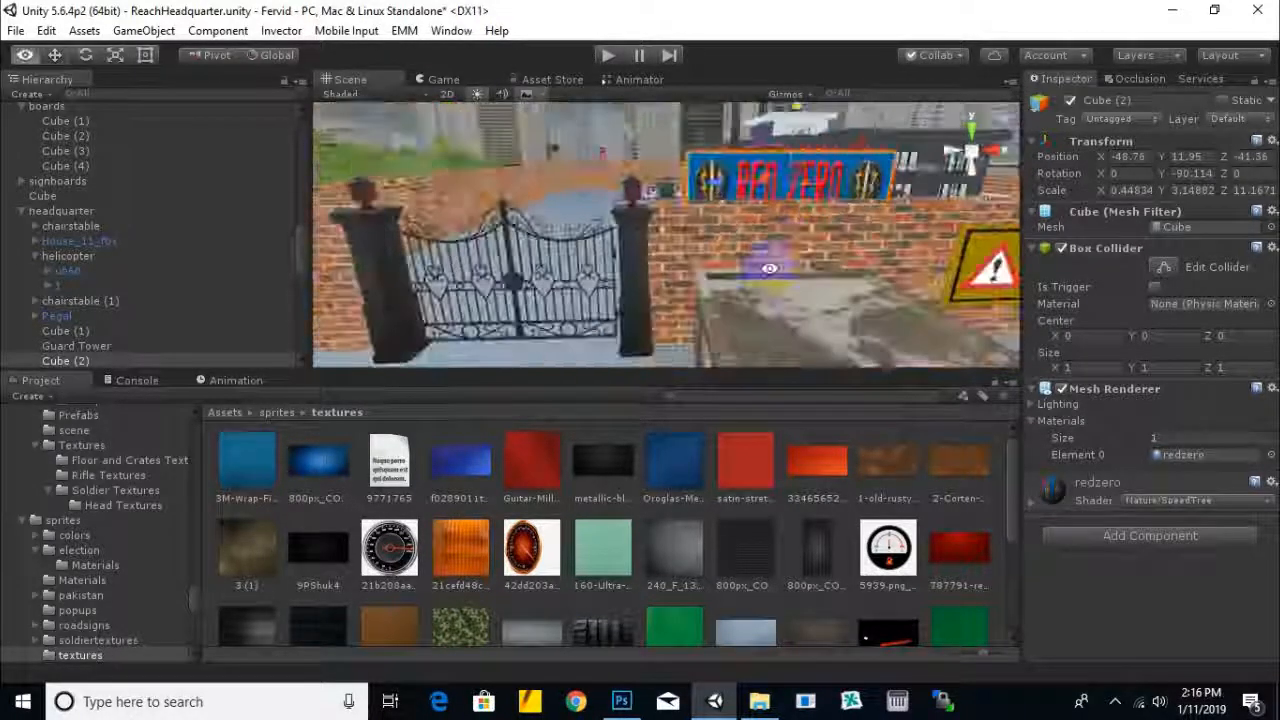
{"action": "left_click_drag", "start_coordinate": [790, 143], "coordinate": [760, 136]}
Examine the headquarters entrance and its surroundings from above the road and from across the city
{"action": "scroll", "coordinate": [768, 198], "scroll_direction": "down", "scroll_amount": 4}
{"action": "scroll", "coordinate": [754, 180], "scroll_direction": "down", "scroll_amount": 4}
{"action": "left_click_drag", "start_coordinate": [751, 194], "coordinate": [592, 258], "text": "alt"}
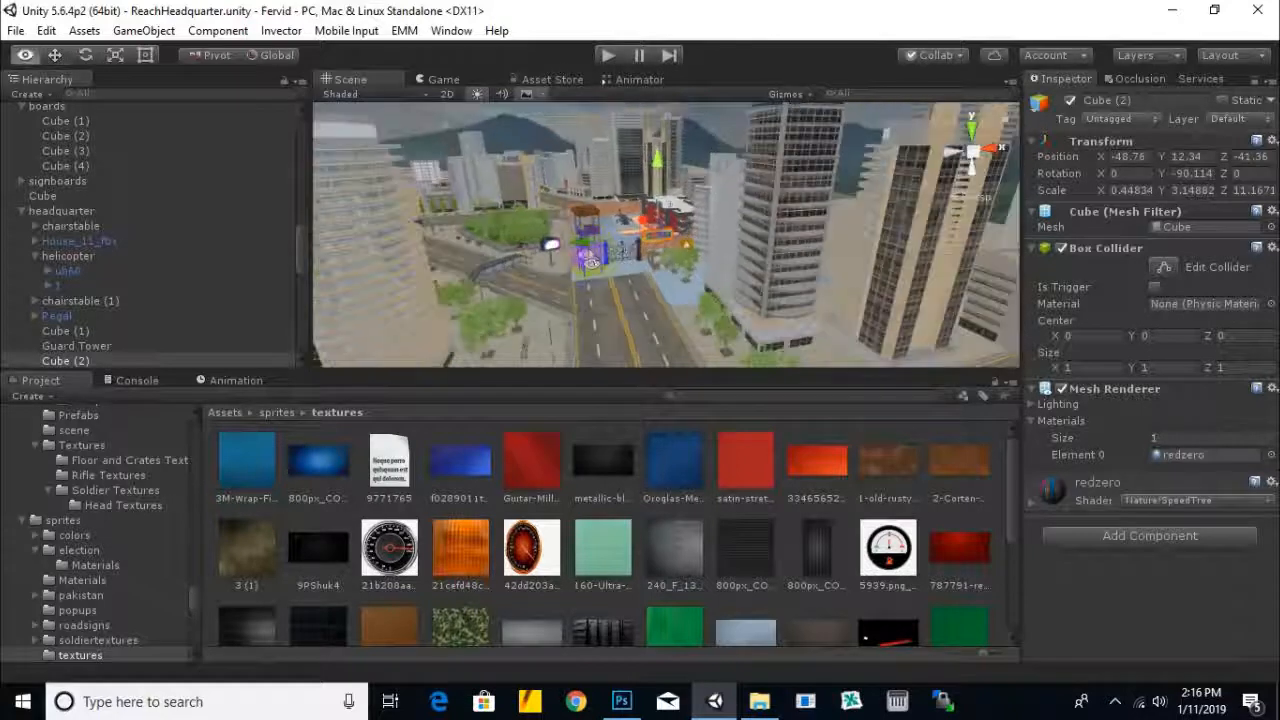
{"action": "left_click_drag", "start_coordinate": [659, 303], "coordinate": [708, 313], "text": "alt"}
{"action": "left_click_drag", "start_coordinate": [577, 350], "coordinate": [783, 288], "text": "alt"}
{"action": "scroll", "coordinate": [788, 278], "scroll_direction": "up", "scroll_amount": 3}
{"action": "middle_click_drag", "start_coordinate": [786, 268], "coordinate": [824, 252]}
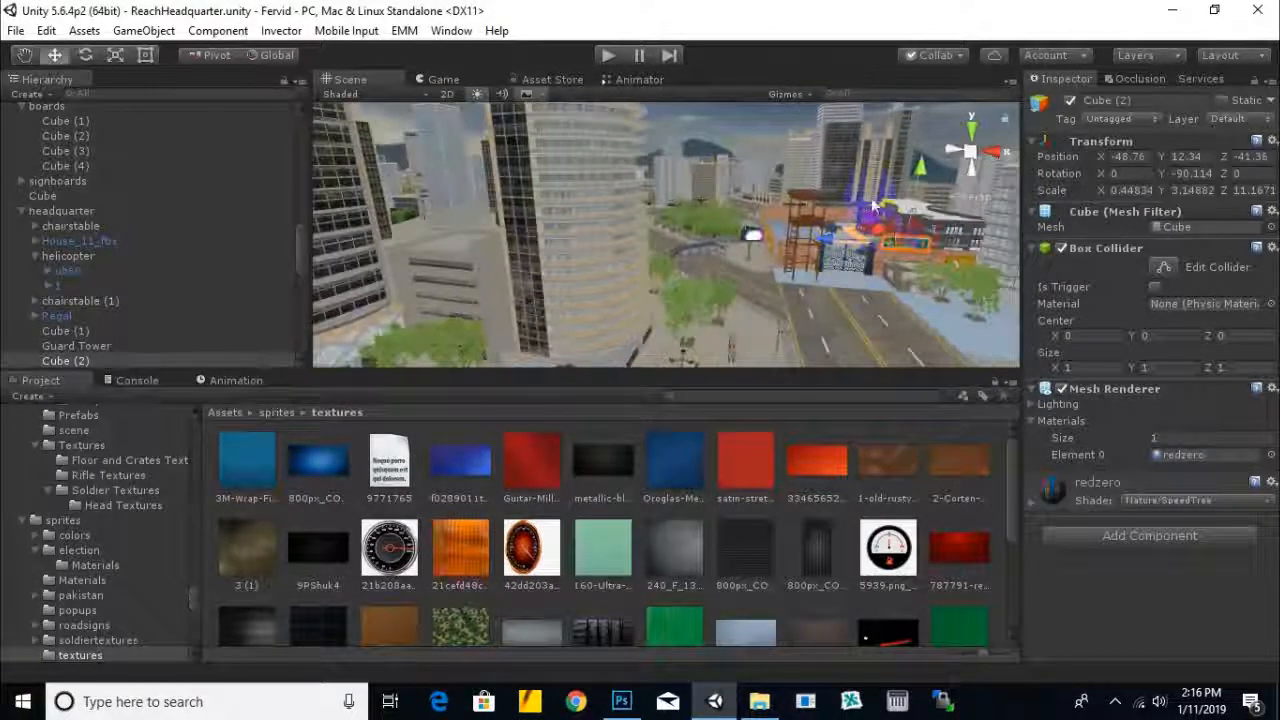